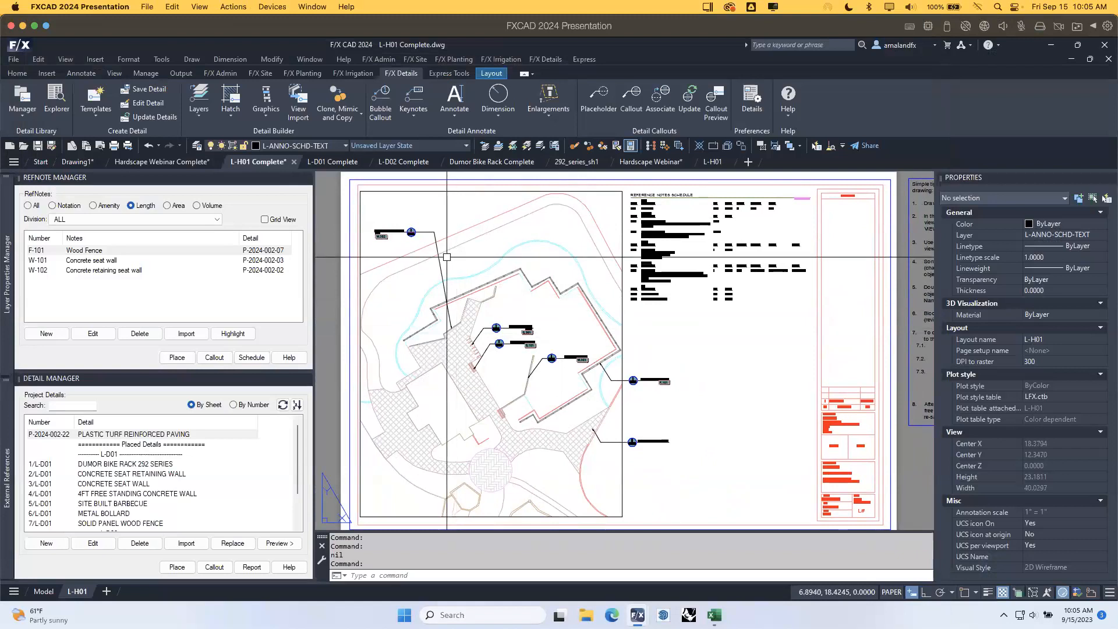
# Inspect the L-H01 reference notes schedule and site plan callouts, then go to Hardscape Webinar Complete.
pyautogui.scroll(2, 448, 256)
pyautogui.moveTo(715, 332); pyautogui.dragTo(688, 370, button='middle')
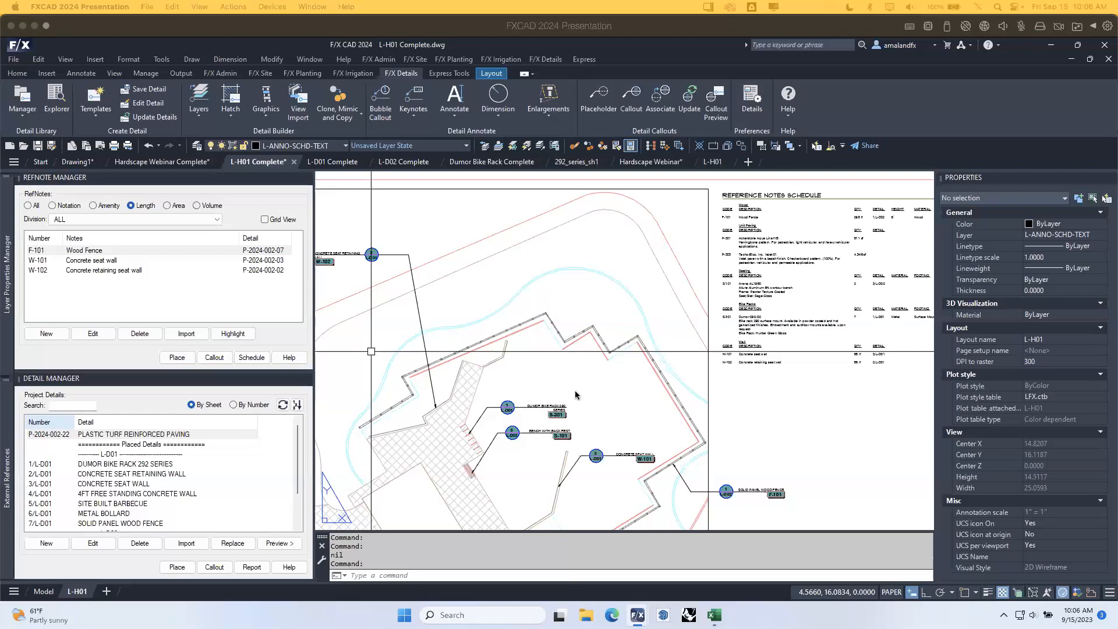
pyautogui.click(570, 375)
pyautogui.click(569, 375)
pyautogui.moveTo(566, 412); pyautogui.dragTo(566, 211, button='middle')
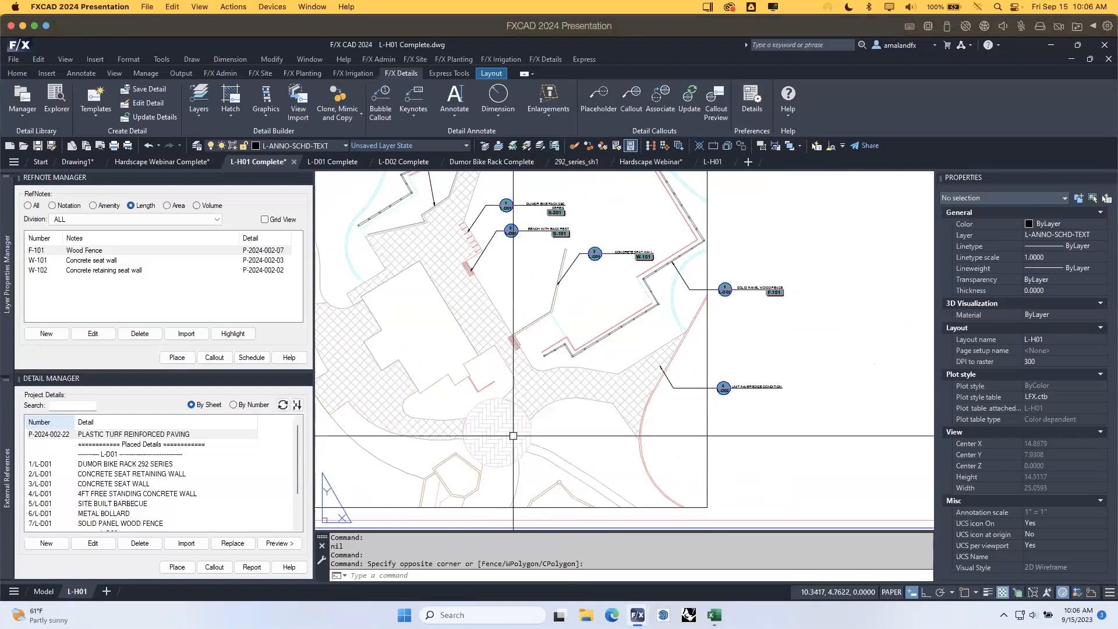
pyautogui.moveTo(610, 279); pyautogui.dragTo(607, 340, button='middle')
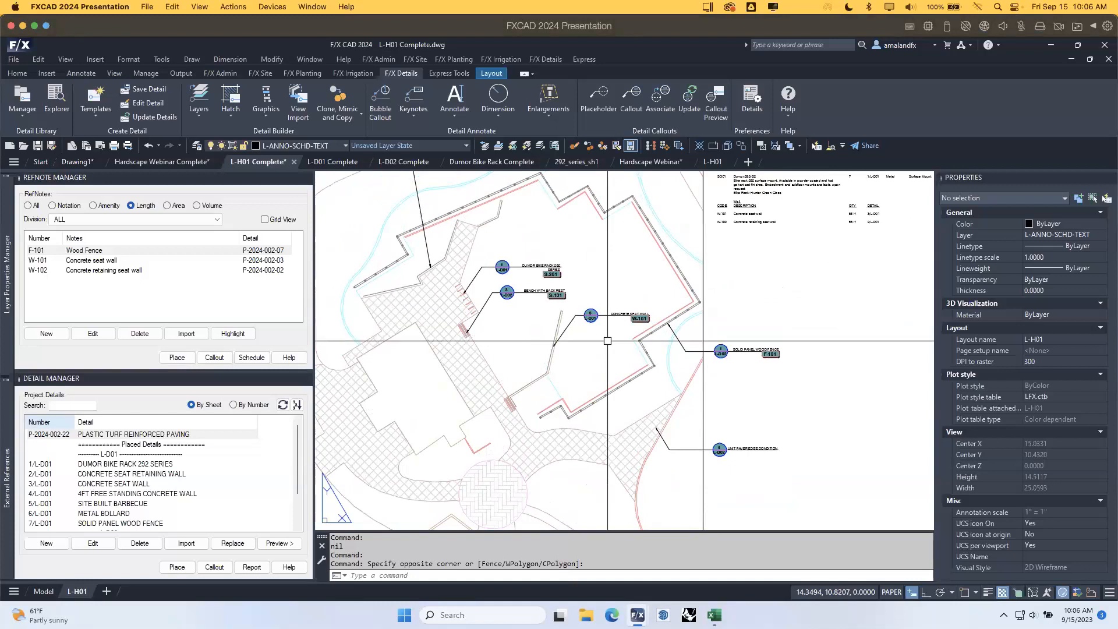
pyautogui.click(177, 162)
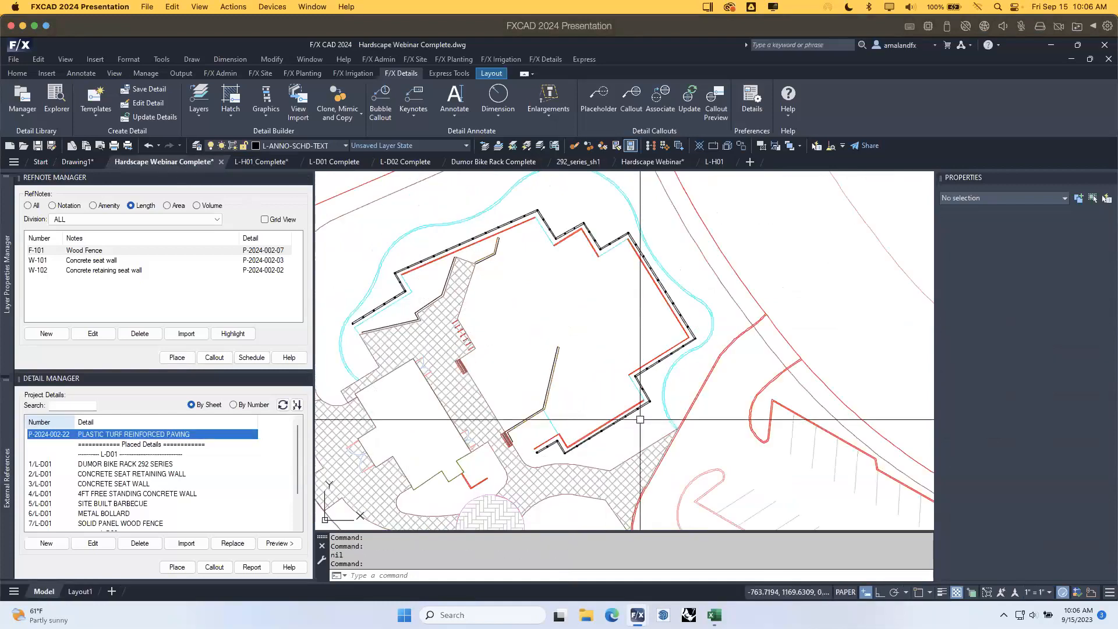
pyautogui.moveTo(555, 424); pyautogui.dragTo(586, 289, button='middle')
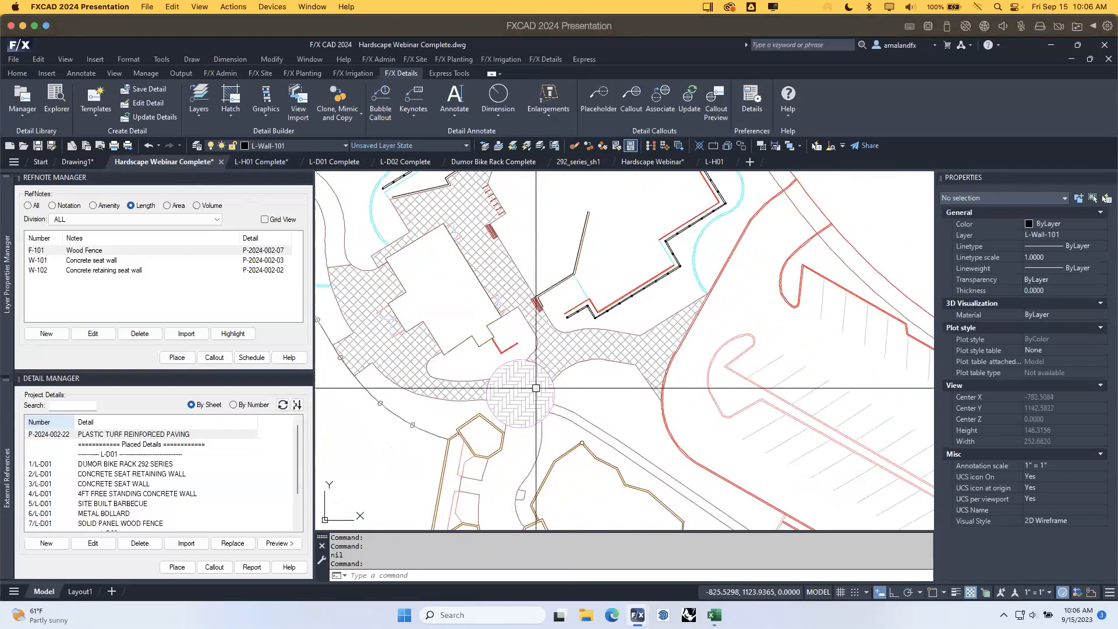
pyautogui.click(259, 72)
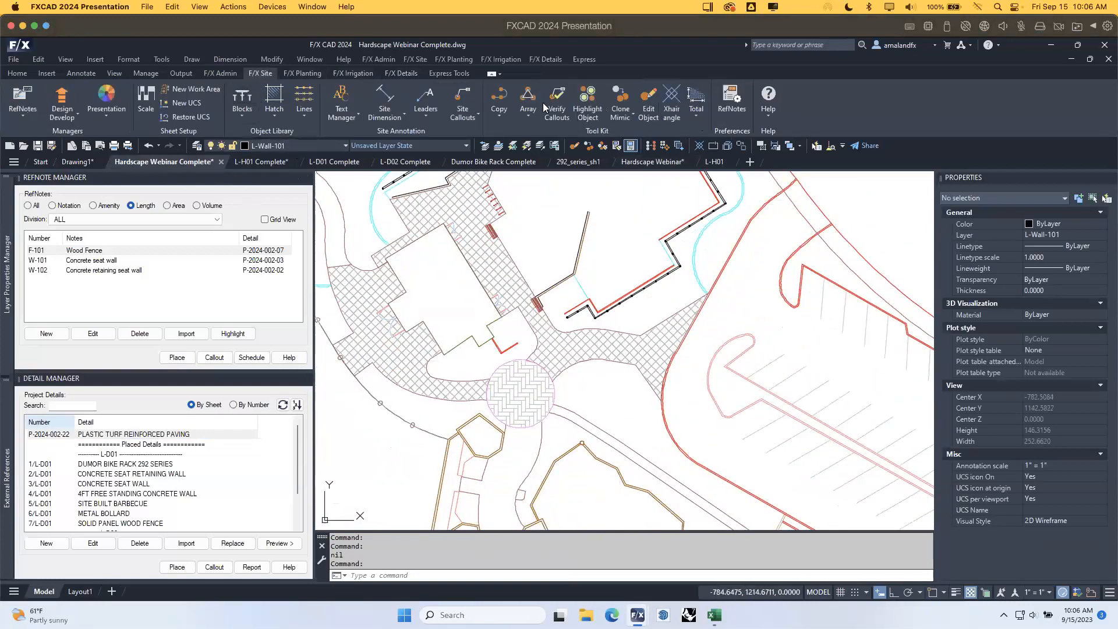
pyautogui.click(647, 104)
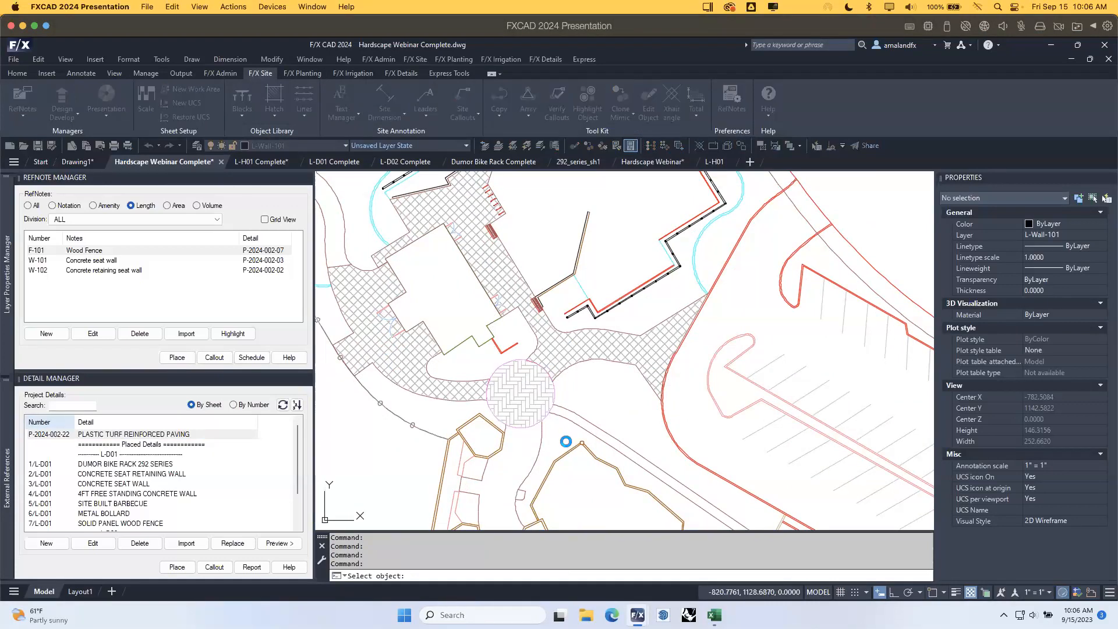
pyautogui.click(535, 398)
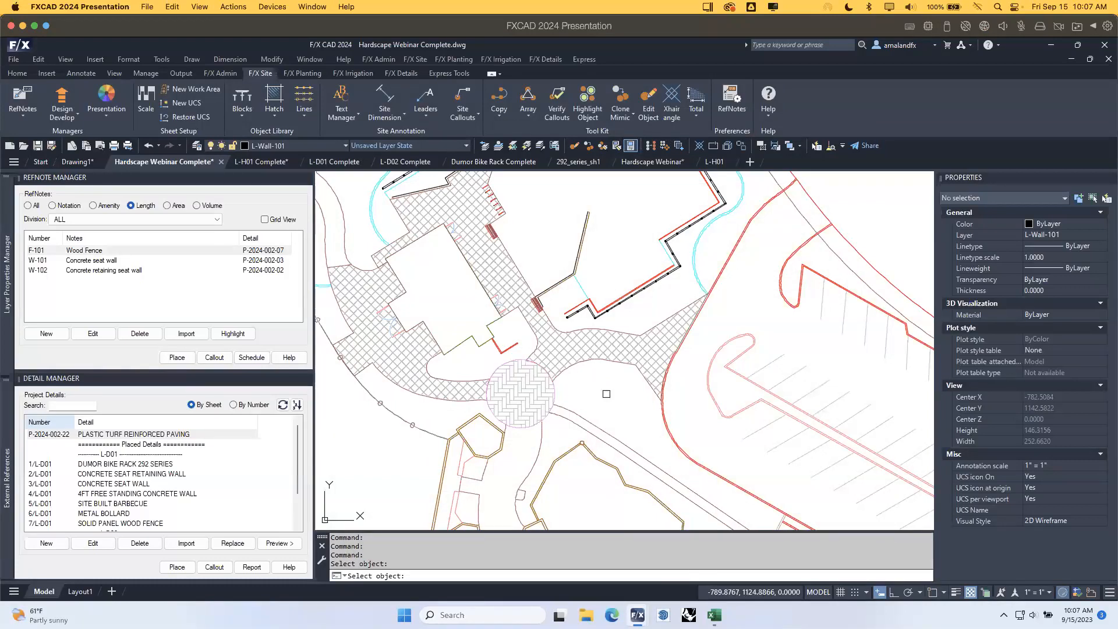
pyautogui.press('Escape')
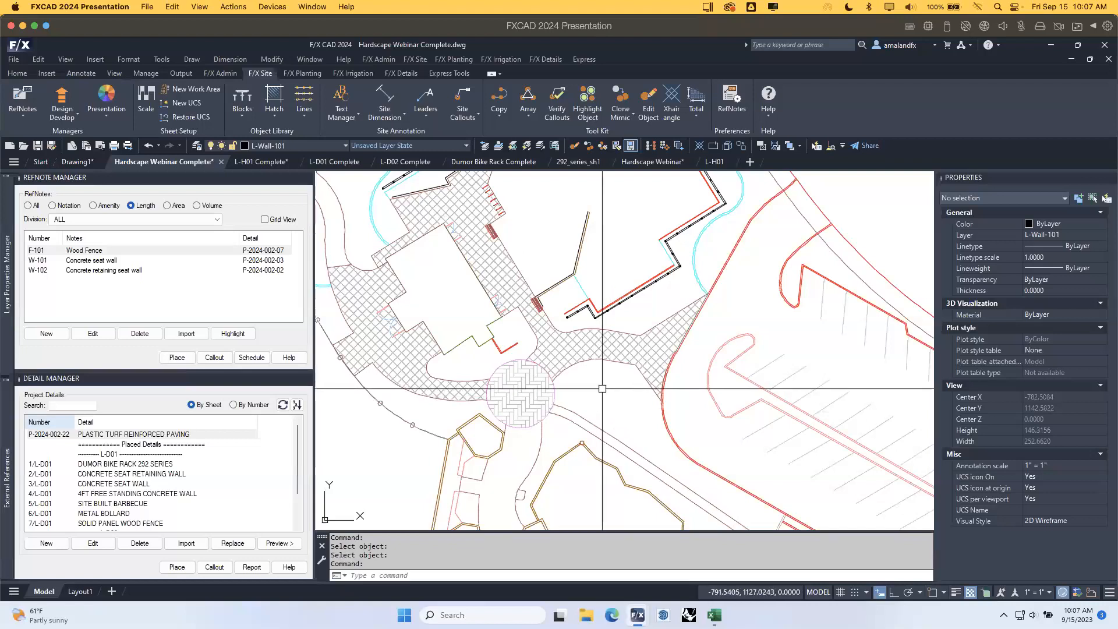
pyautogui.moveTo(557, 320); pyautogui.dragTo(578, 346, button='middle')
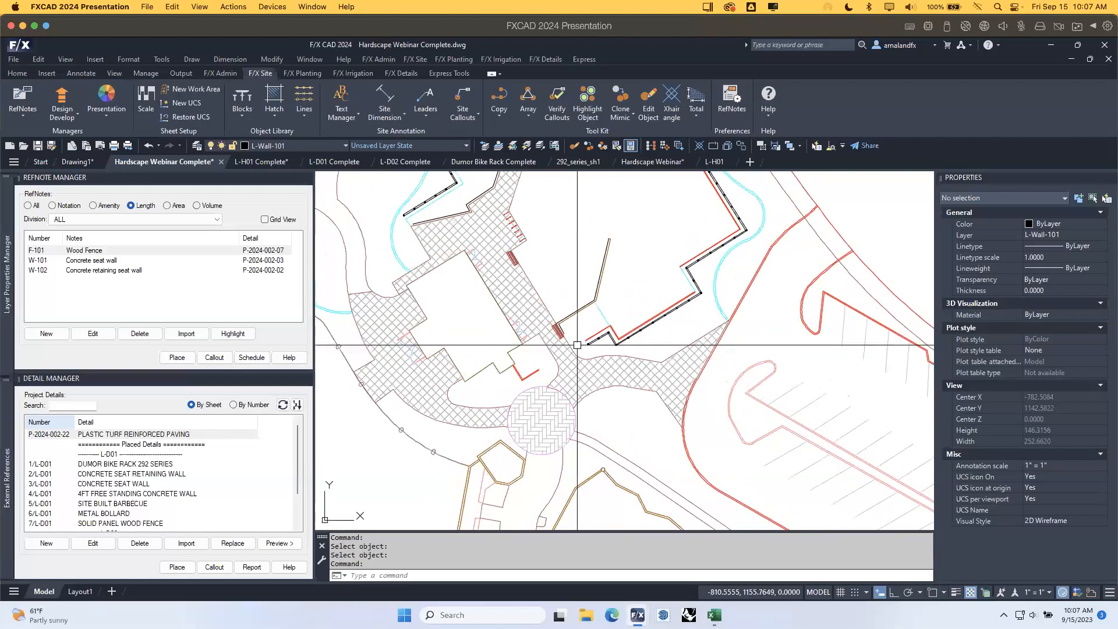
pyautogui.scroll(5, 514, 260)
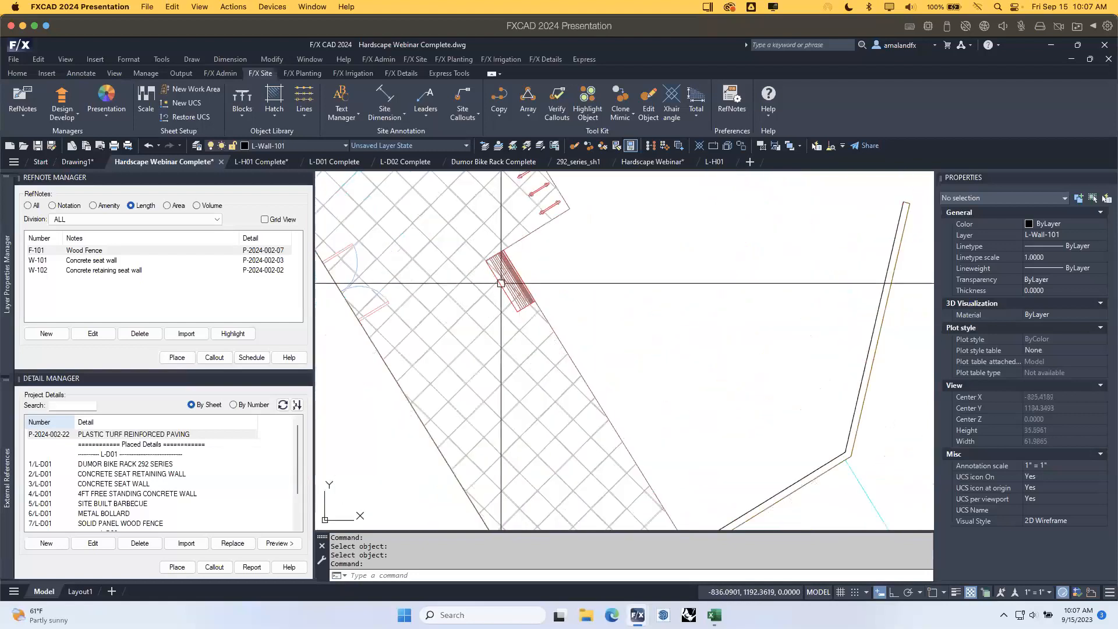
pyautogui.click(508, 272)
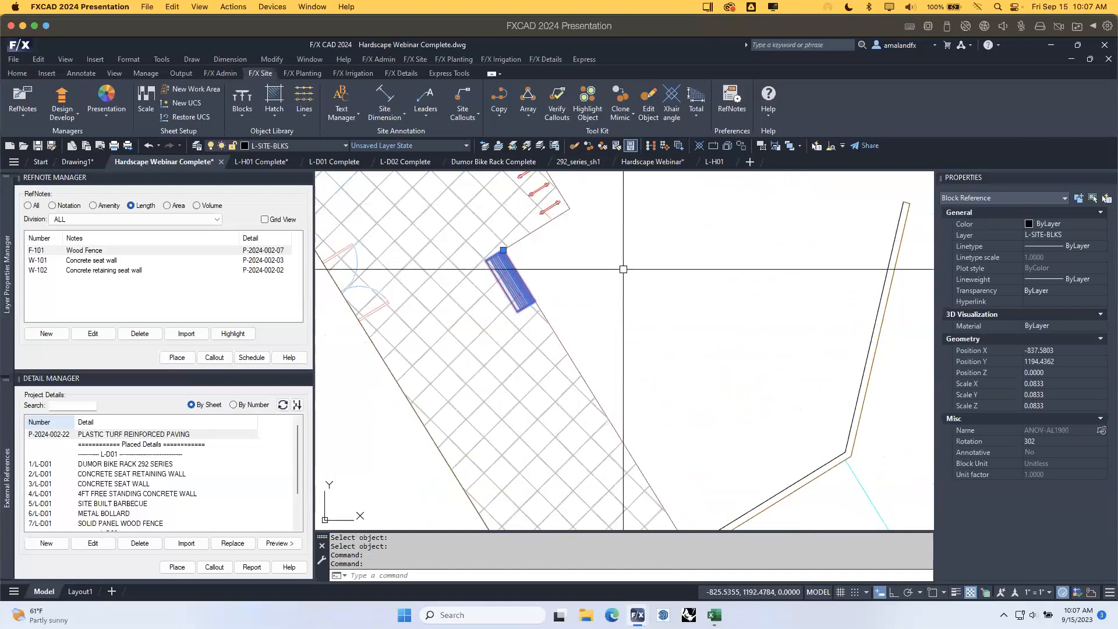
pyautogui.scroll(-2, 605, 257)
pyautogui.moveTo(608, 247); pyautogui.dragTo(618, 353, button='middle')
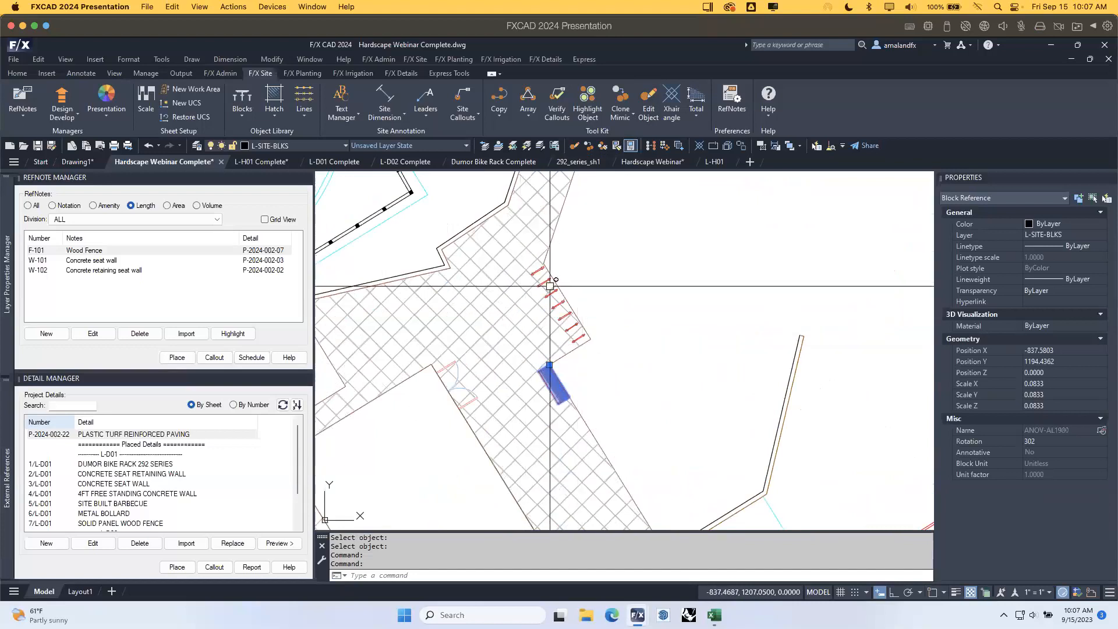
pyautogui.press('Escape')
pyautogui.moveTo(573, 250); pyautogui.dragTo(595, 341, button='middle')
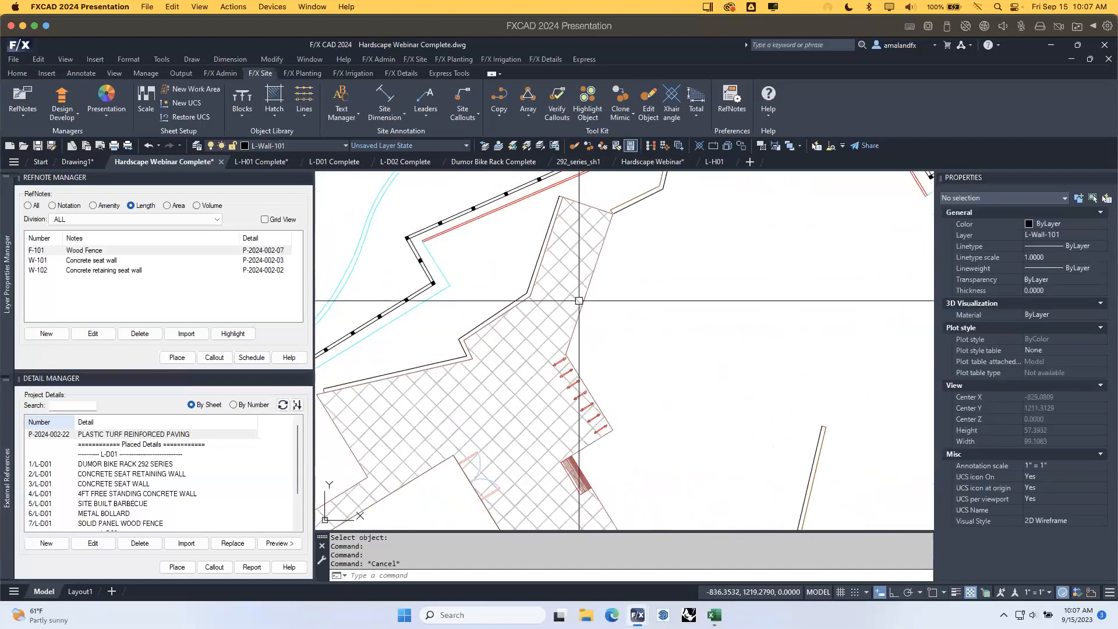
# Copy the top bike rack along a line to the walk edge, then return to L-H01 Complete.
pyautogui.click(501, 115)
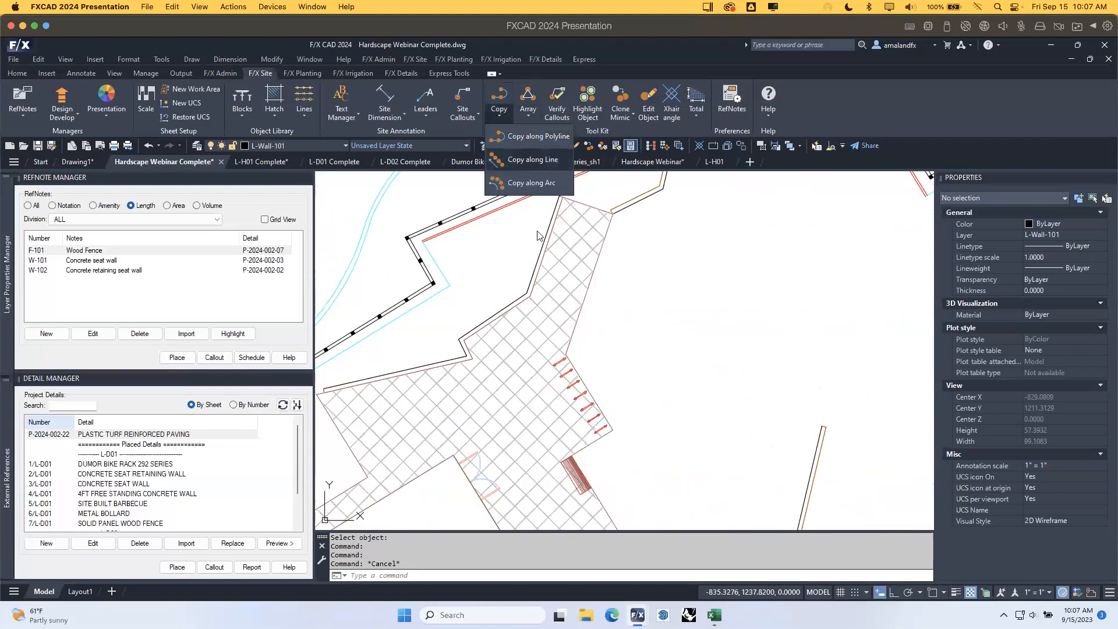
pyautogui.click(517, 161)
pyautogui.click(560, 362)
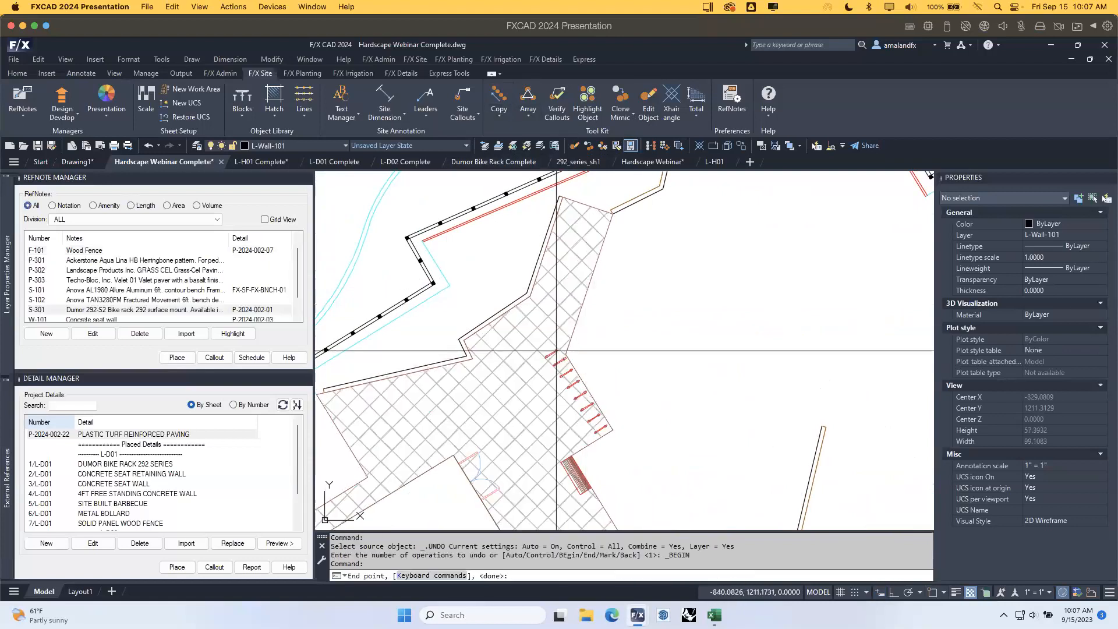
pyautogui.click(531, 309)
pyautogui.rightClick(648, 356)
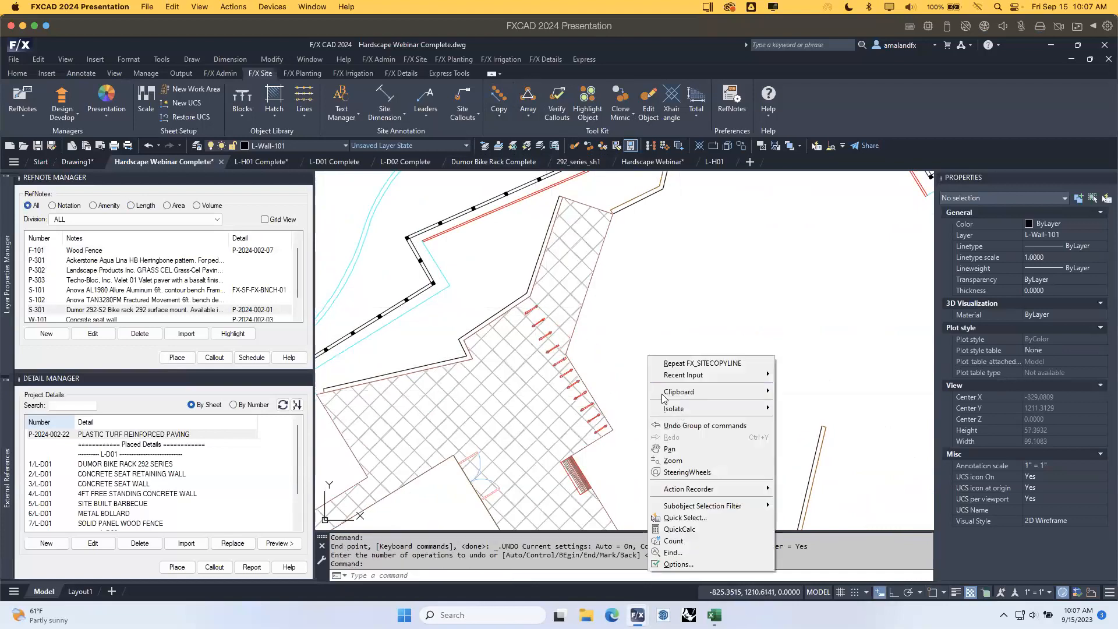
pyautogui.click(631, 352)
pyautogui.press('Escape')
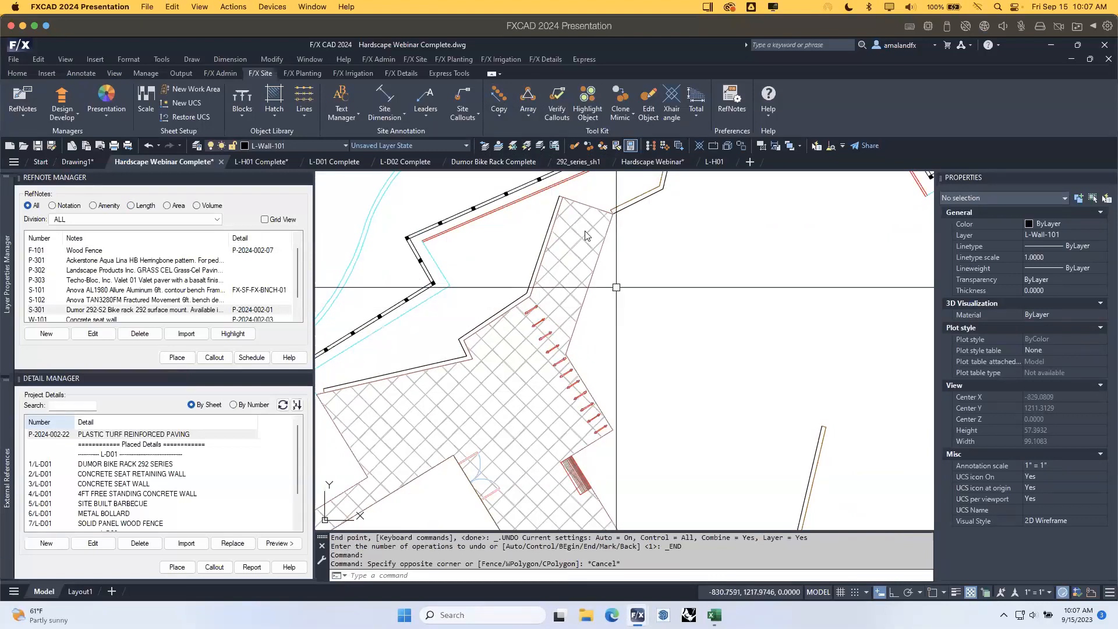
pyautogui.click(256, 163)
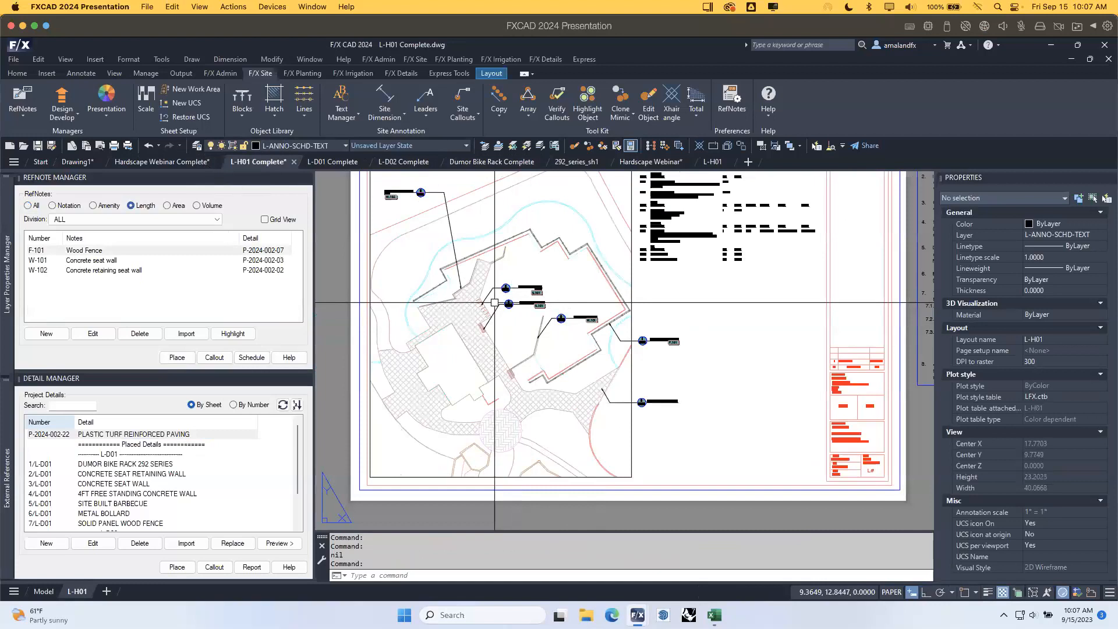
pyautogui.scroll(5, 496, 303)
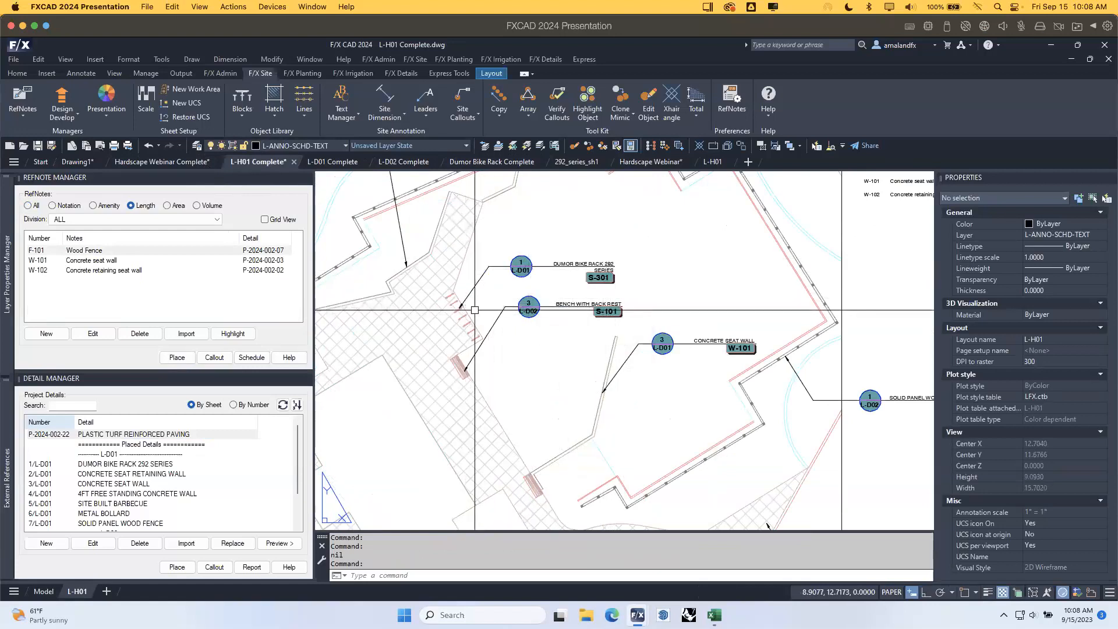
pyautogui.moveTo(819, 279)
pyautogui.mouseDown(button='middle')
pyautogui.moveTo(636, 409)
pyautogui.moveTo(602, 484)
pyautogui.moveTo(525, 535)
pyautogui.mouseUp(button='middle')
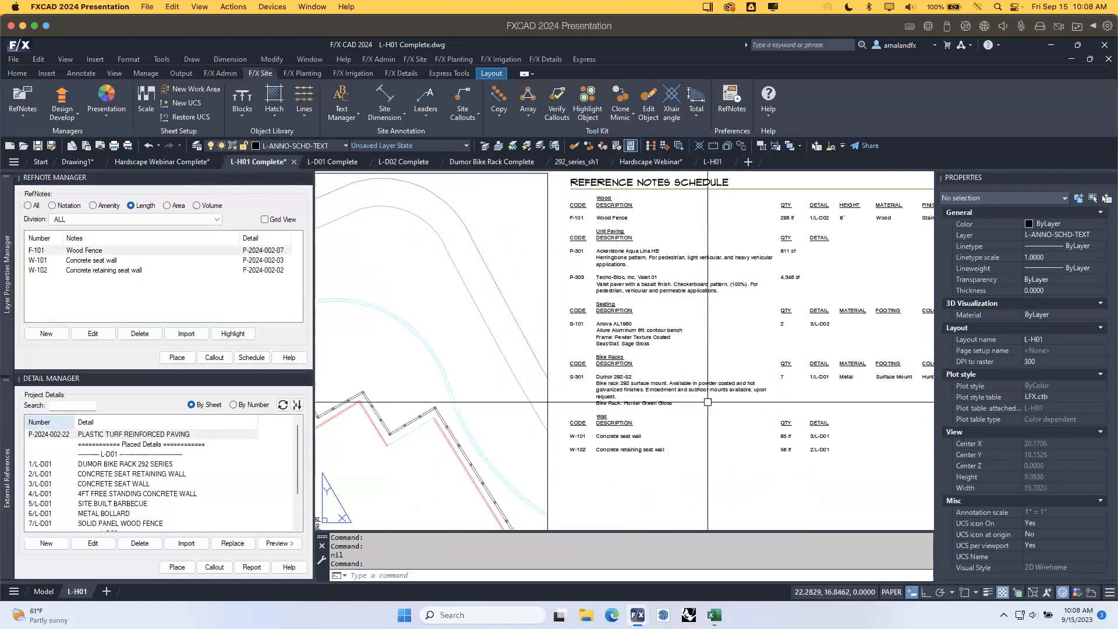
pyautogui.moveTo(726, 406); pyautogui.dragTo(458, 405, button='middle')
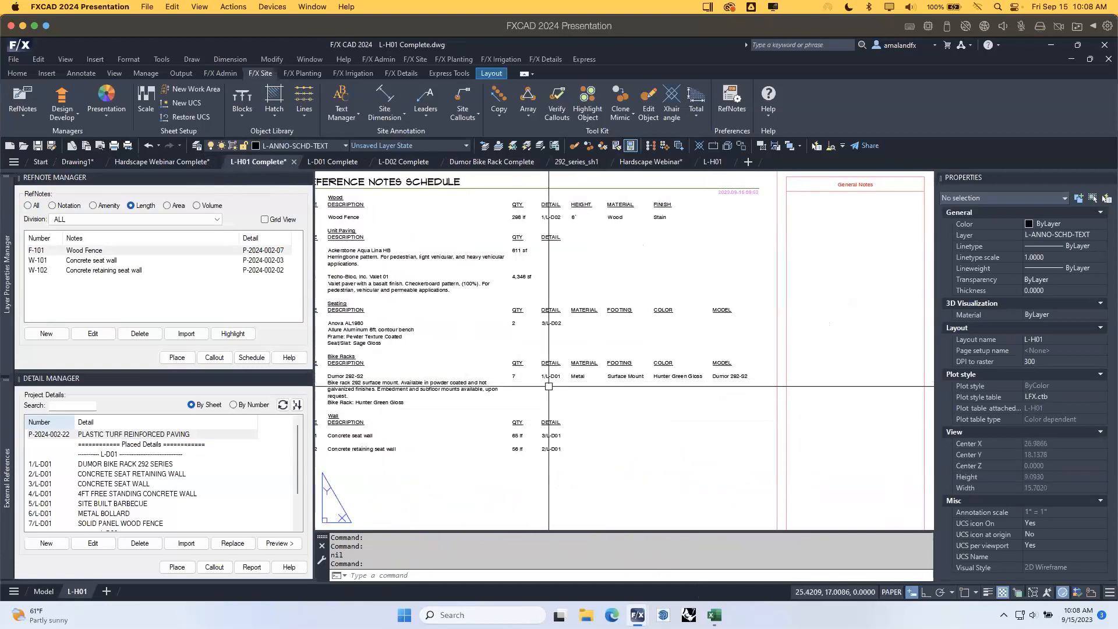
pyautogui.moveTo(452, 427); pyautogui.dragTo(571, 433, button='middle')
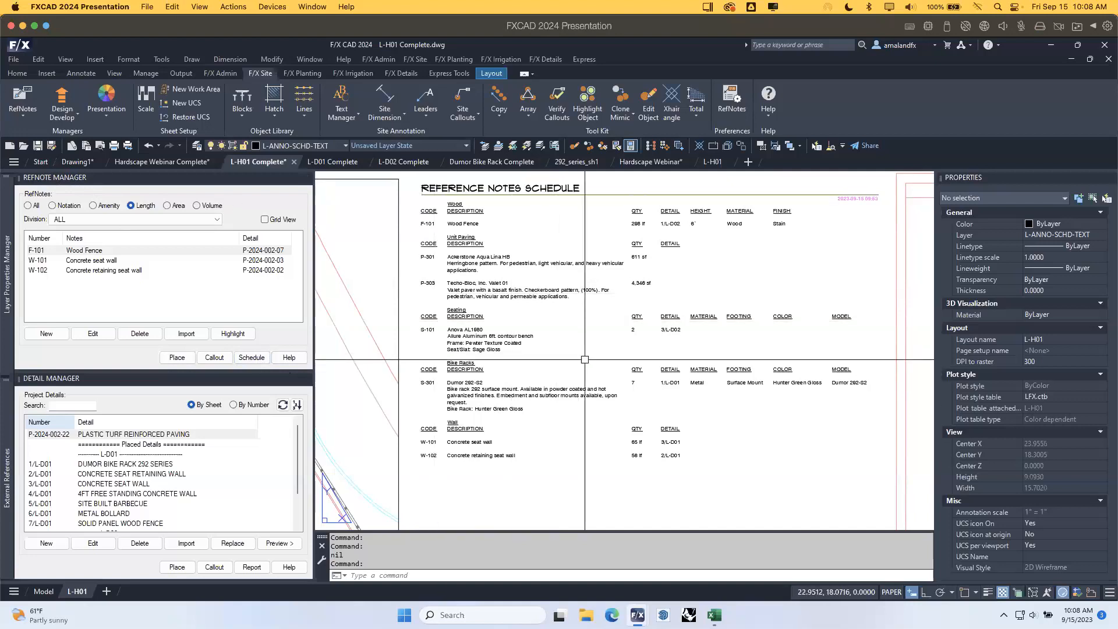
# Re-generate the existing reference notes schedule and frame the bike rack, bench and wood fence callouts.
pyautogui.click(252, 357)
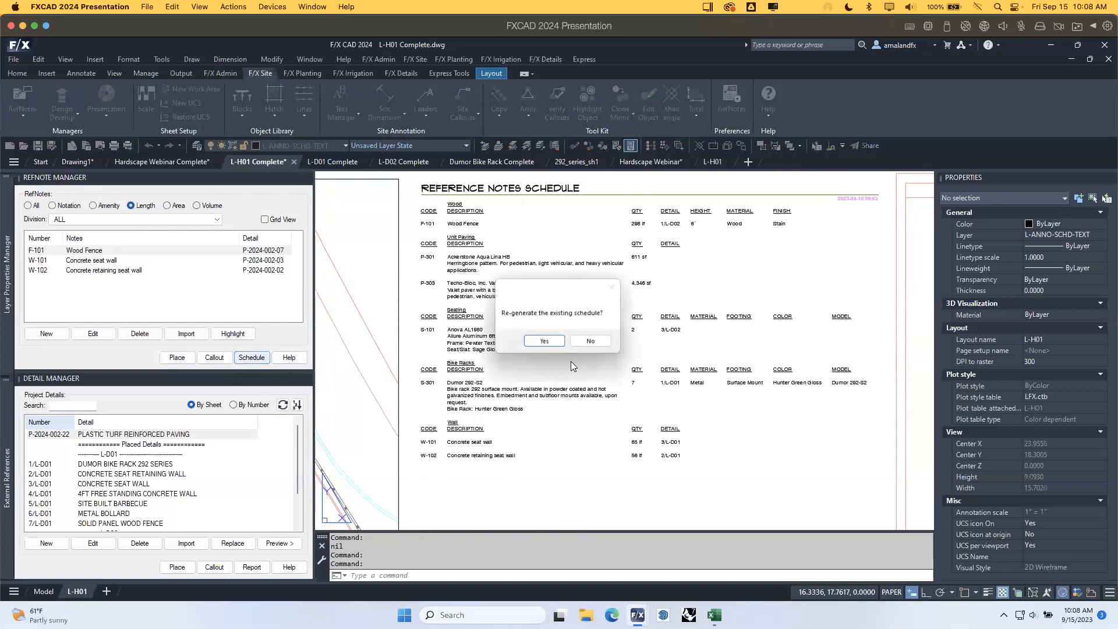
pyautogui.click(542, 343)
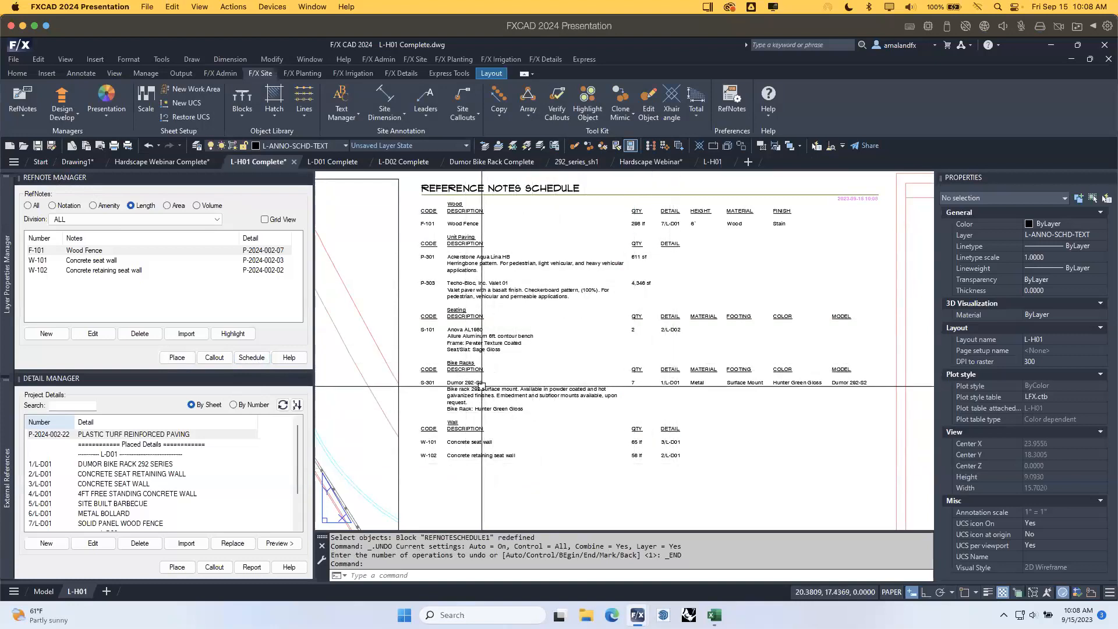
pyautogui.moveTo(601, 369); pyautogui.dragTo(800, 315, button='middle')
pyautogui.moveTo(608, 429); pyautogui.dragTo(728, 282, button='middle')
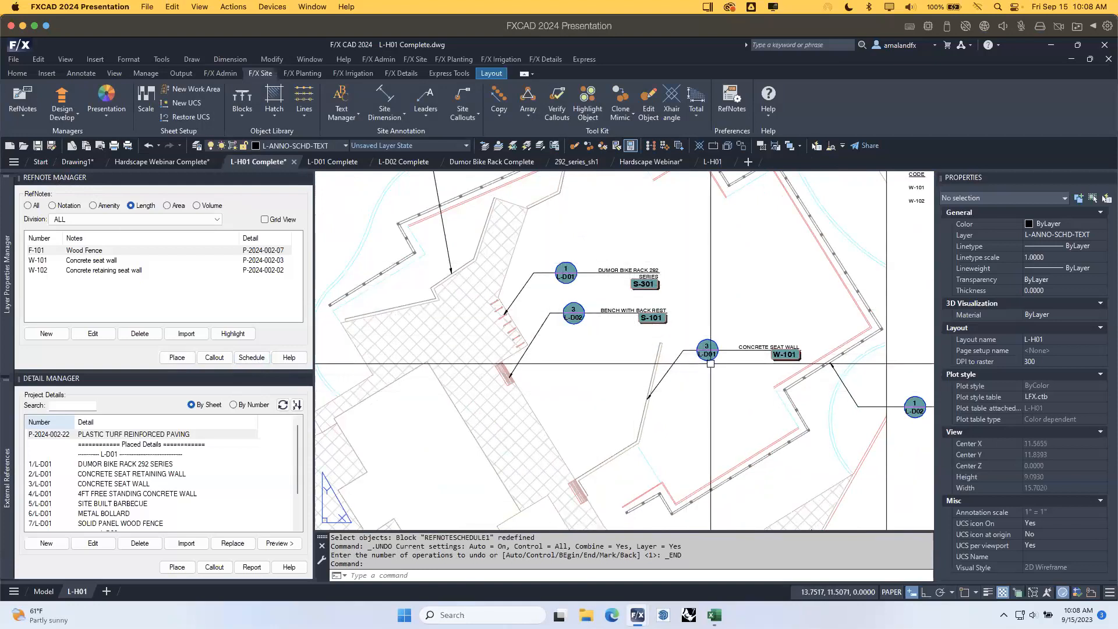
pyautogui.scroll(-2, 711, 363)
pyautogui.moveTo(768, 389); pyautogui.dragTo(557, 325, button='middle')
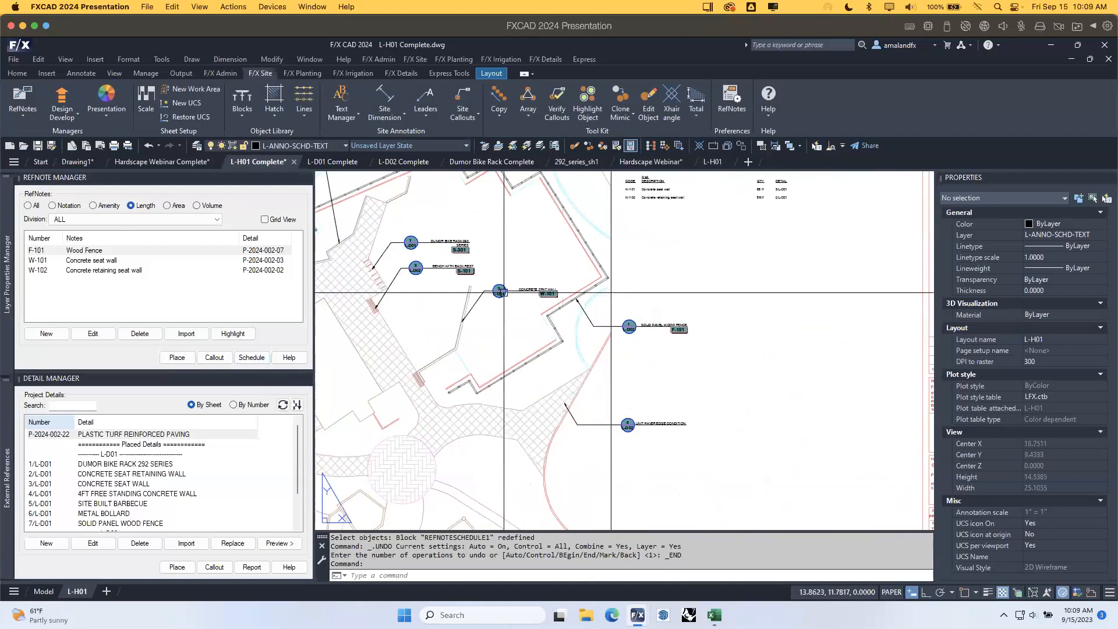
pyautogui.scroll(2, 501, 292)
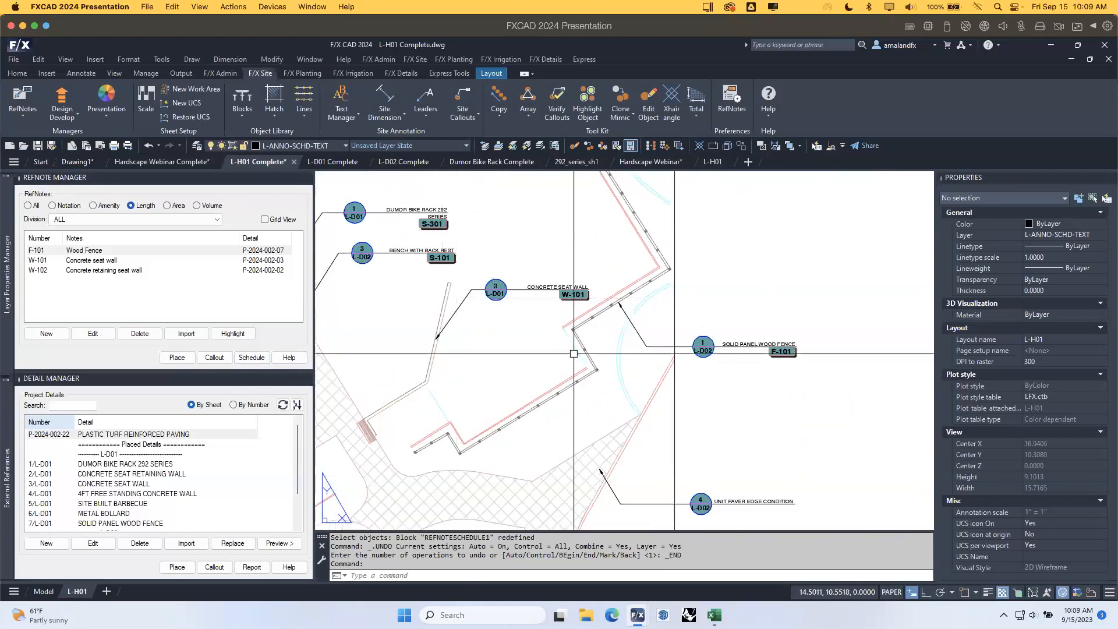
pyautogui.moveTo(740, 366); pyautogui.dragTo(689, 371, button='middle')
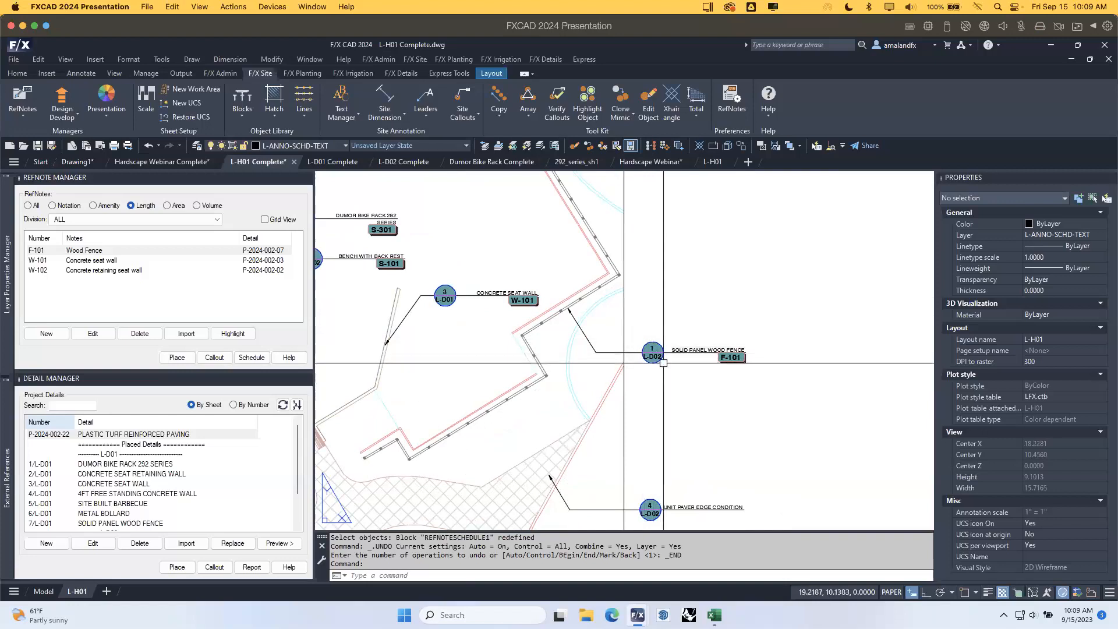
# Check the L-D02 and L-D01 Complete sheets, then return to L-H01 Complete's F/X Details tools.
pyautogui.click(405, 162)
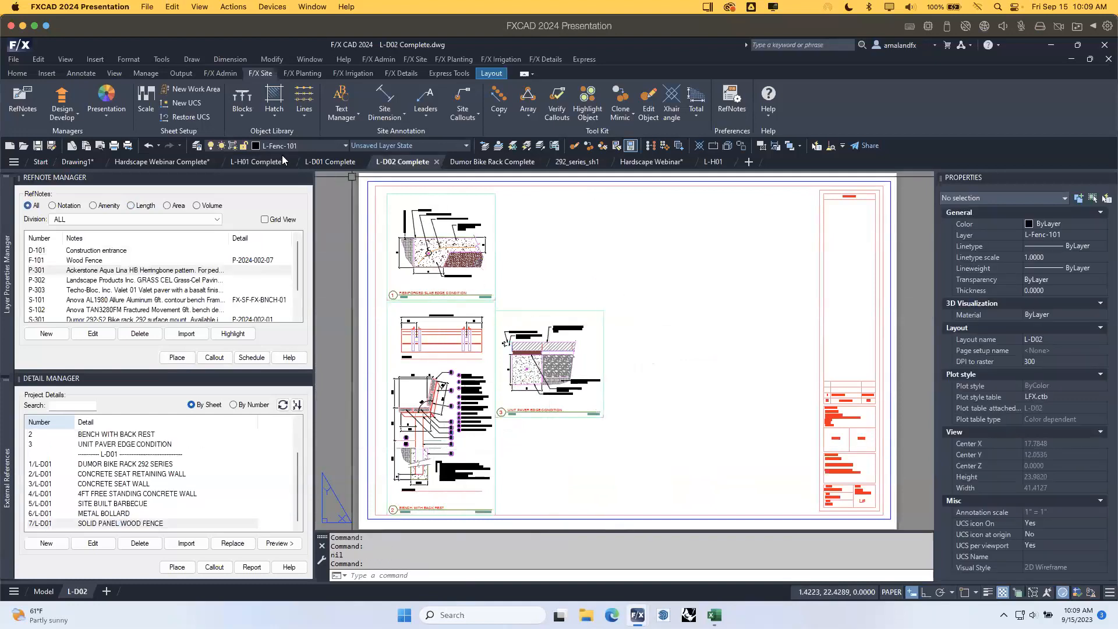
pyautogui.click(329, 162)
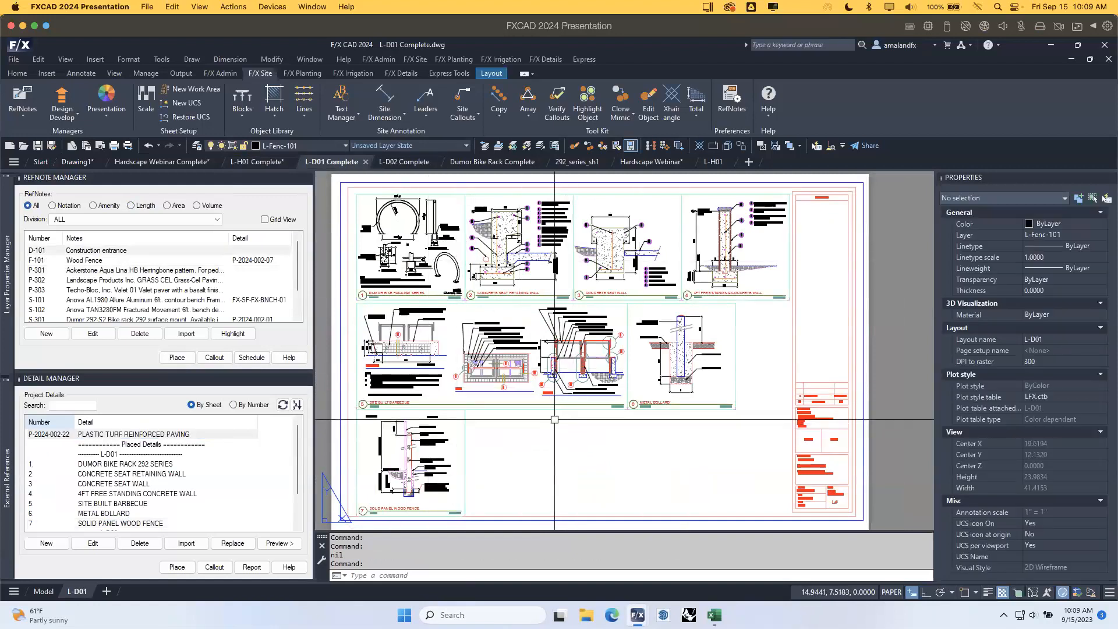
pyautogui.click(248, 163)
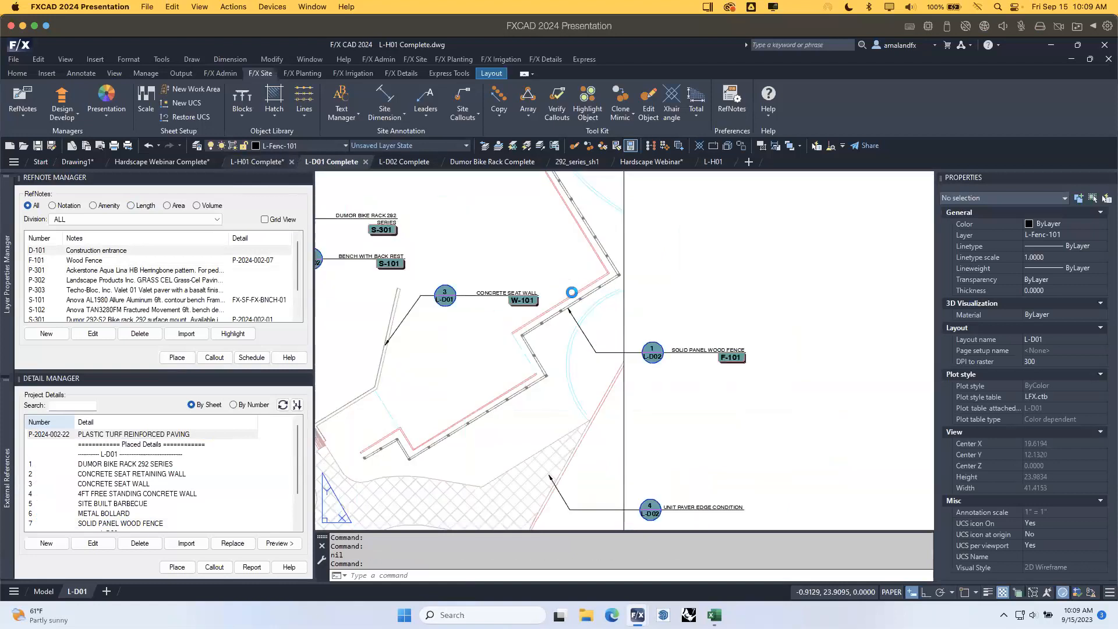
pyautogui.click(401, 73)
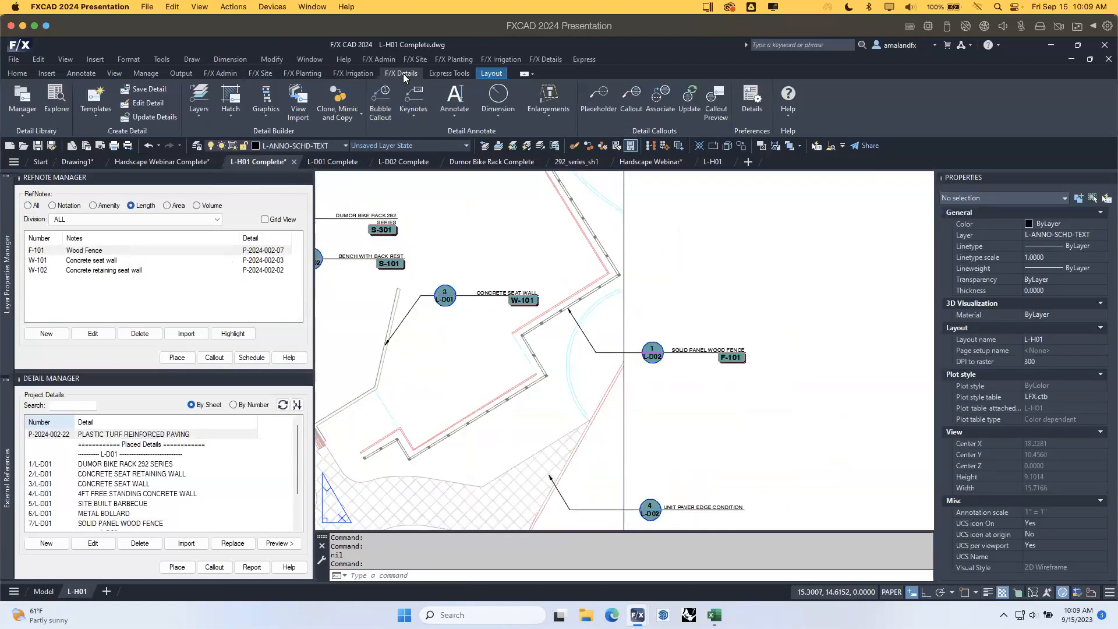
# Update the detail callouts, then preview the wood fence's 7/L-D01 detail and close it.
pyautogui.click(688, 99)
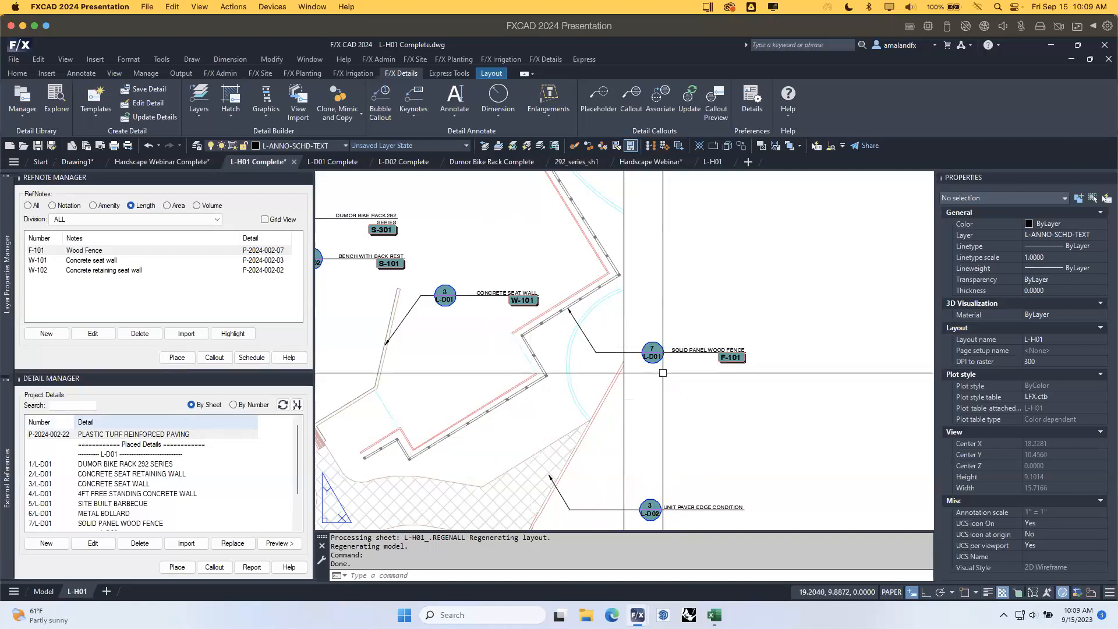
pyautogui.moveTo(772, 395); pyautogui.dragTo(665, 405, button='middle')
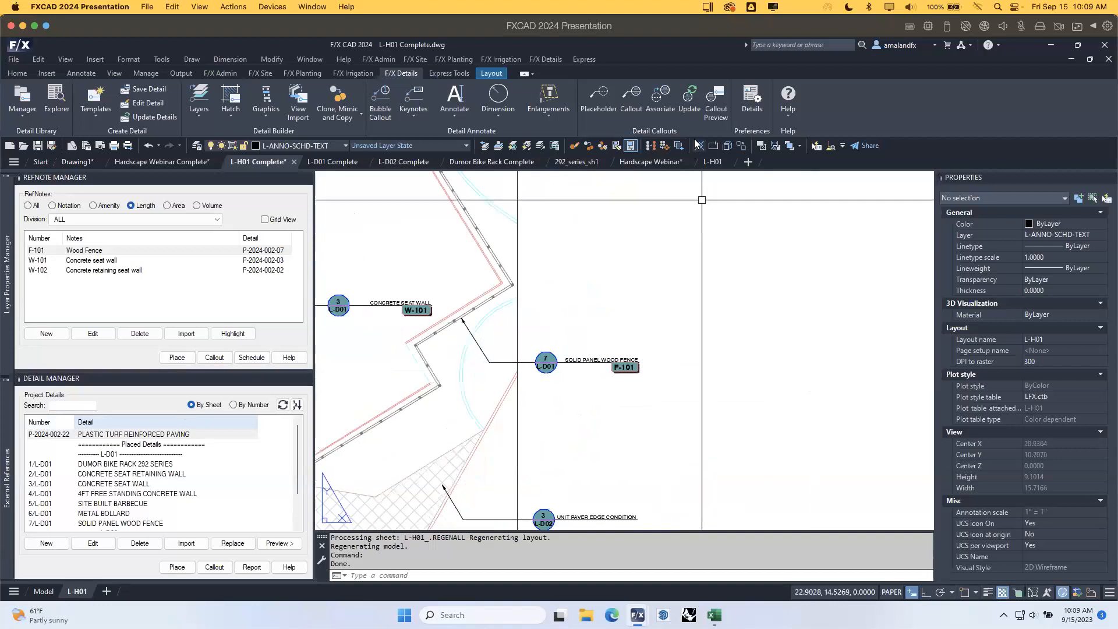
pyautogui.click(721, 110)
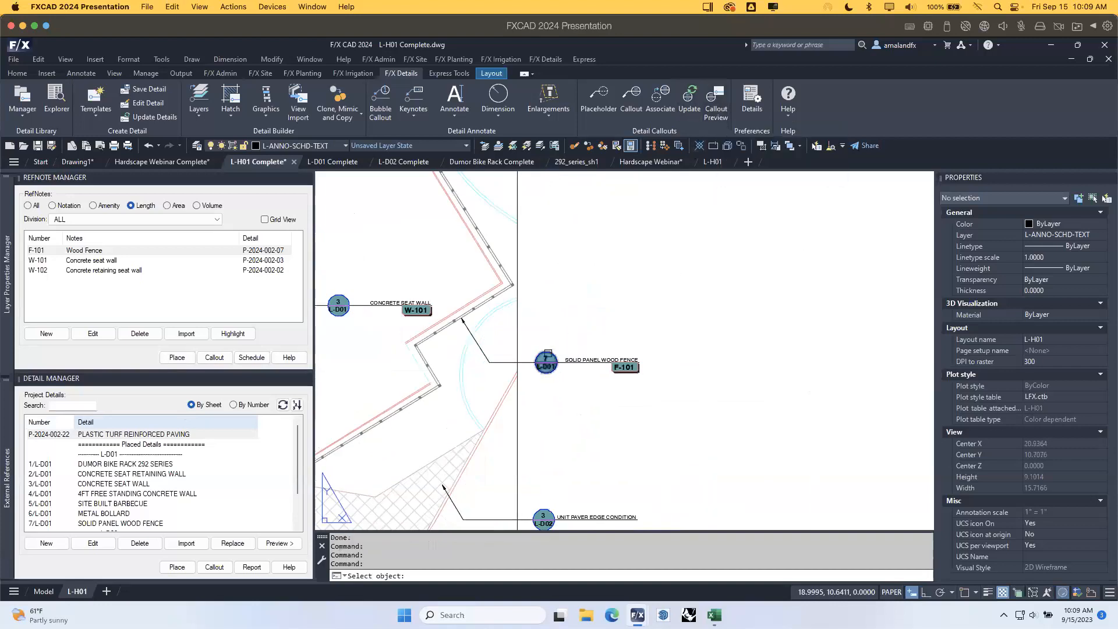
pyautogui.click(547, 356)
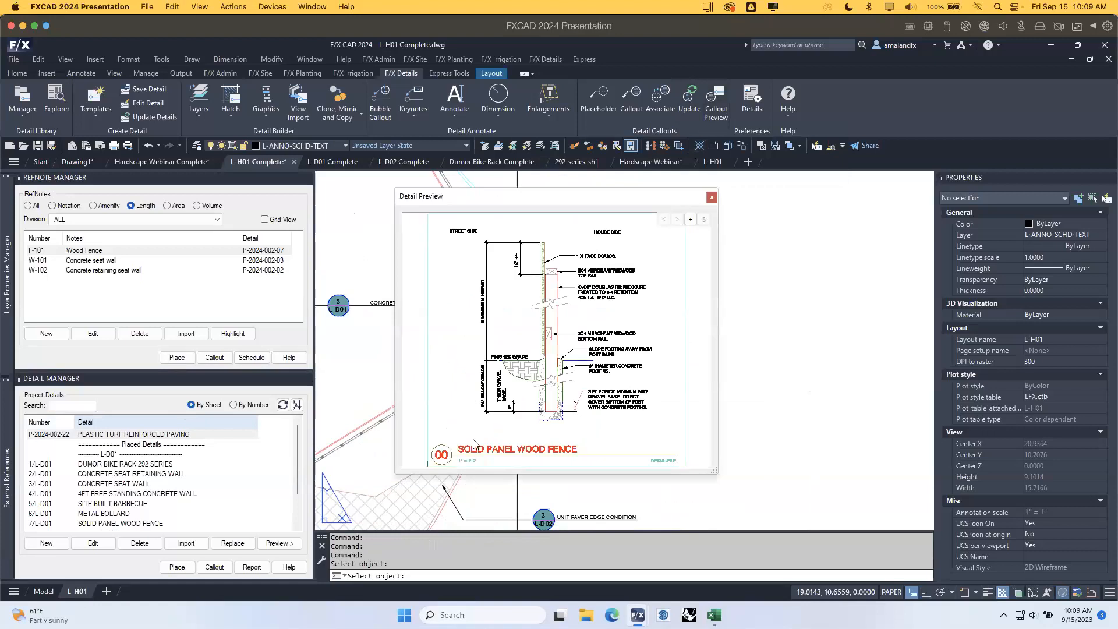
pyautogui.click(712, 197)
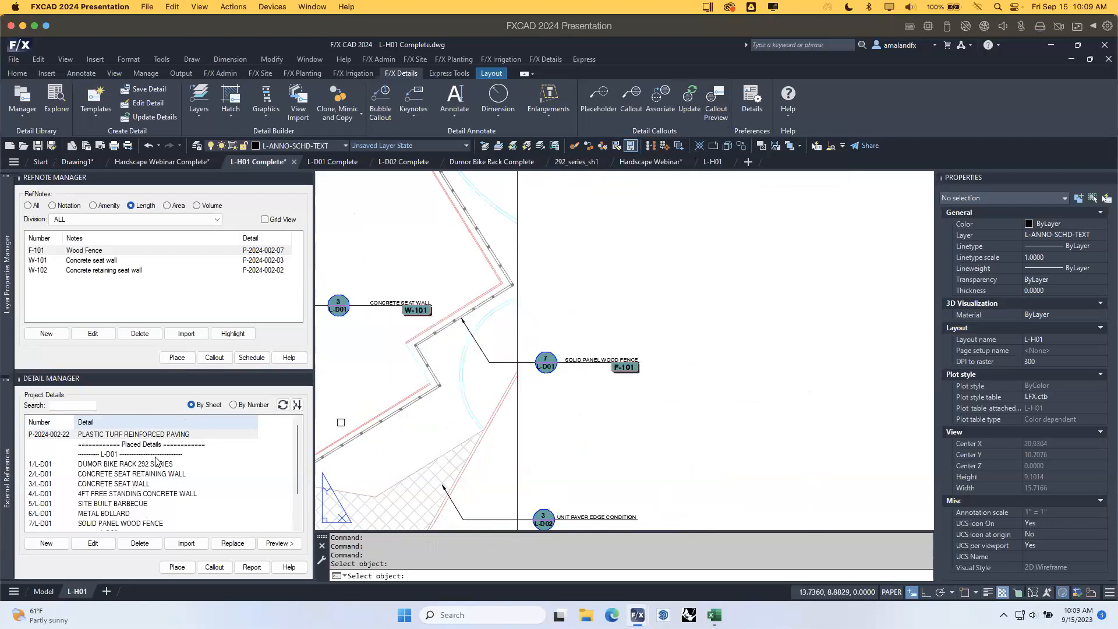
pyautogui.scroll(-2, 186, 454)
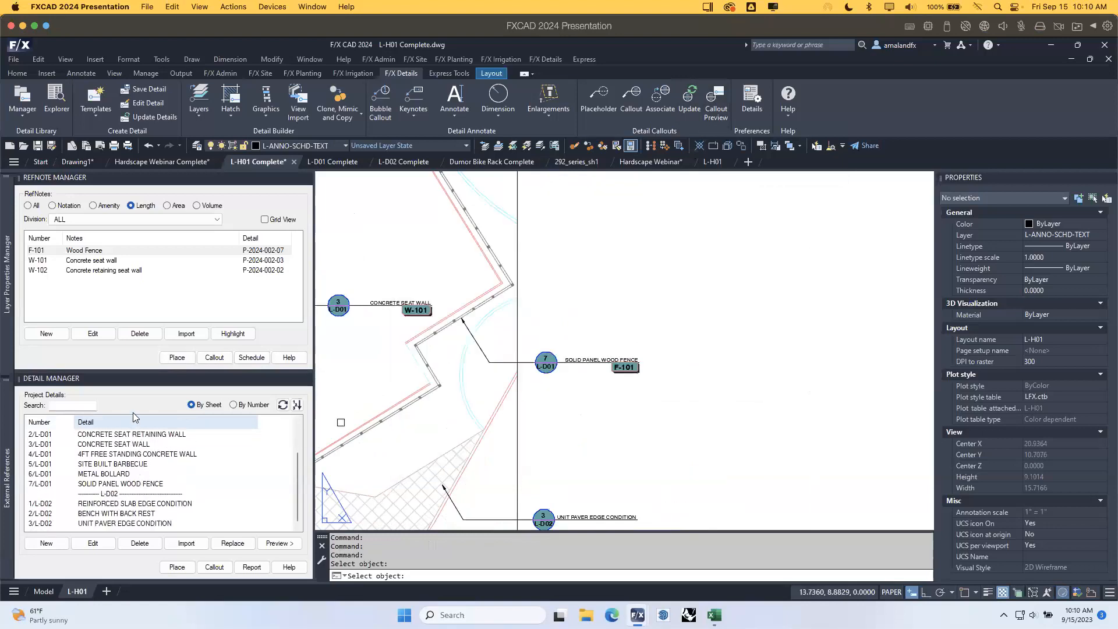
pyautogui.scroll(2, 146, 485)
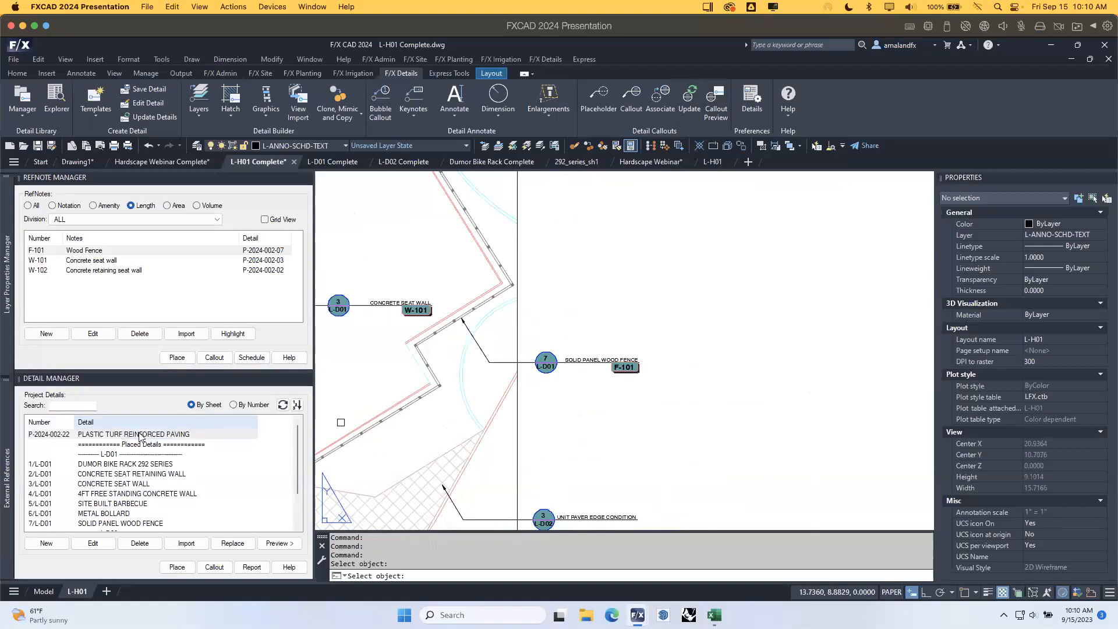
pyautogui.scroll(-2, 125, 489)
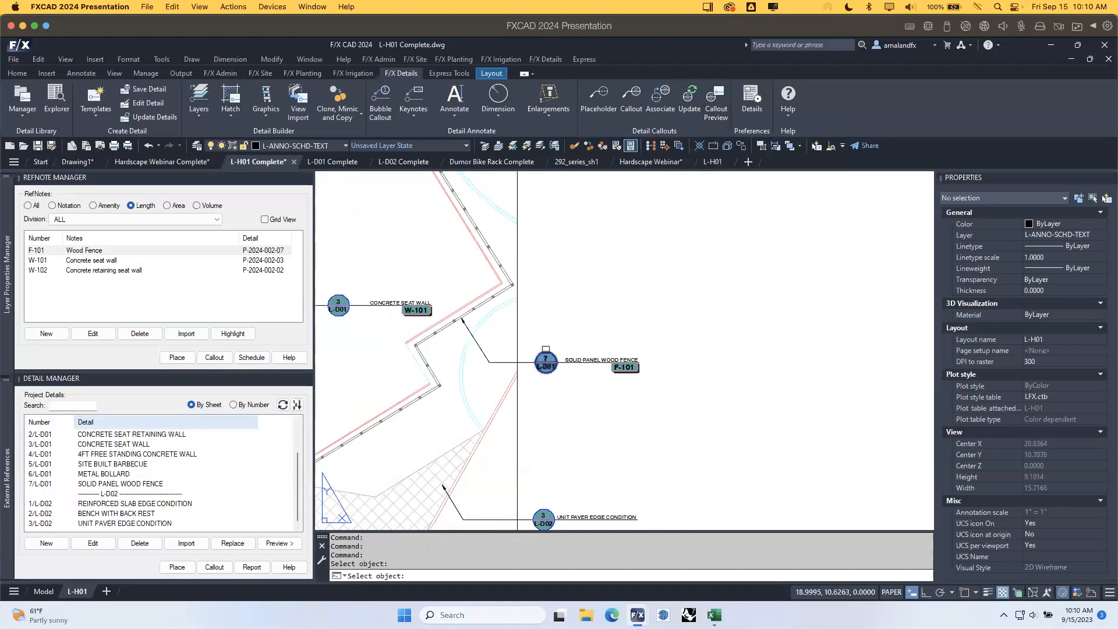
pyautogui.press('Escape')
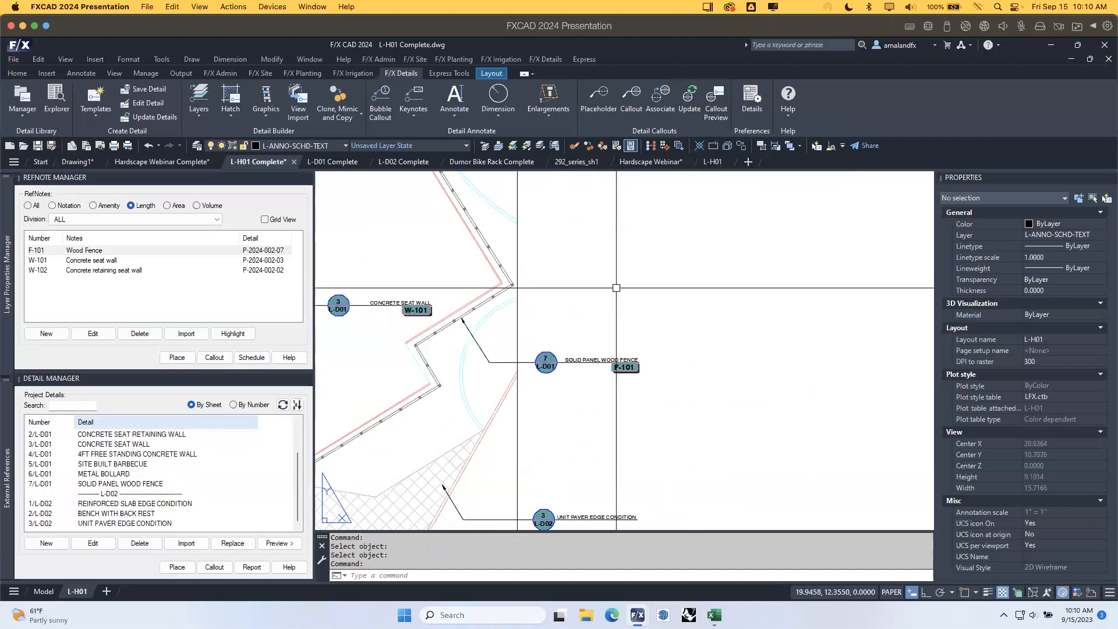
# Switch to the L-D01 Complete sheet and frame the Metal Bollard detail.
pyautogui.click(330, 164)
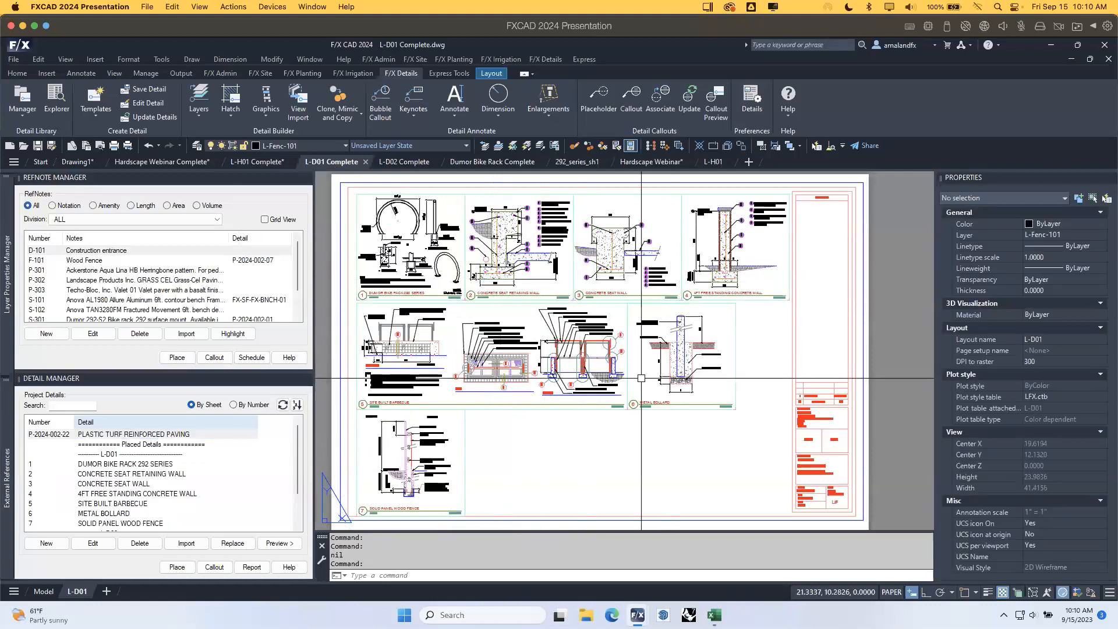
pyautogui.scroll(4, 664, 369)
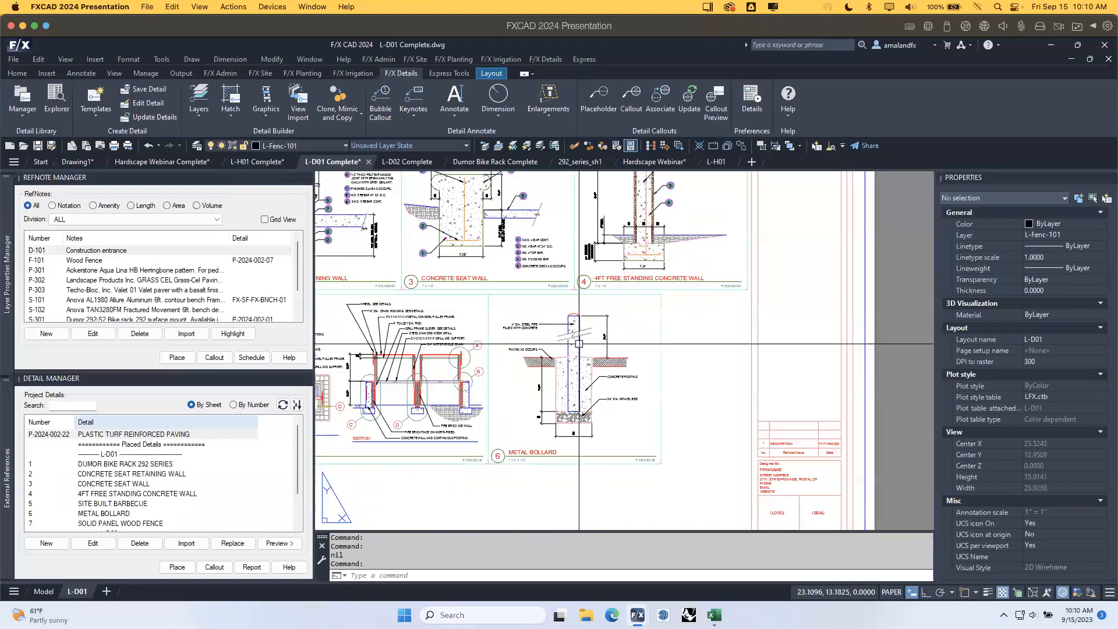
pyautogui.moveTo(579, 441); pyautogui.dragTo(554, 369, button='middle')
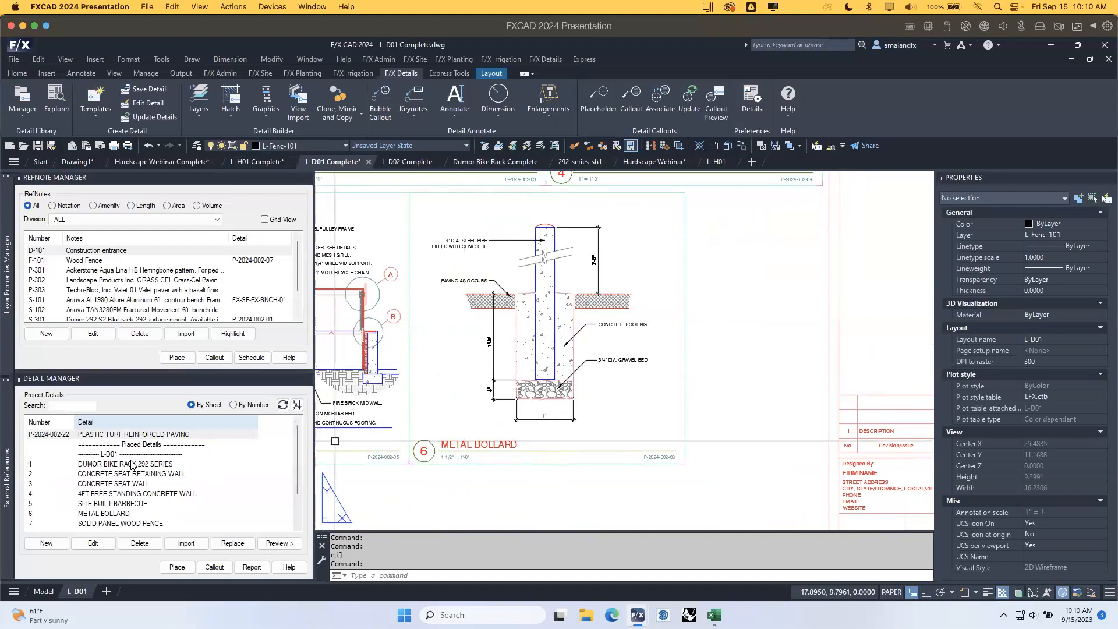
# Start replacing the Metal Bollard detail from the F/X Detail Library, then cancel without replacing.
pyautogui.click(116, 515)
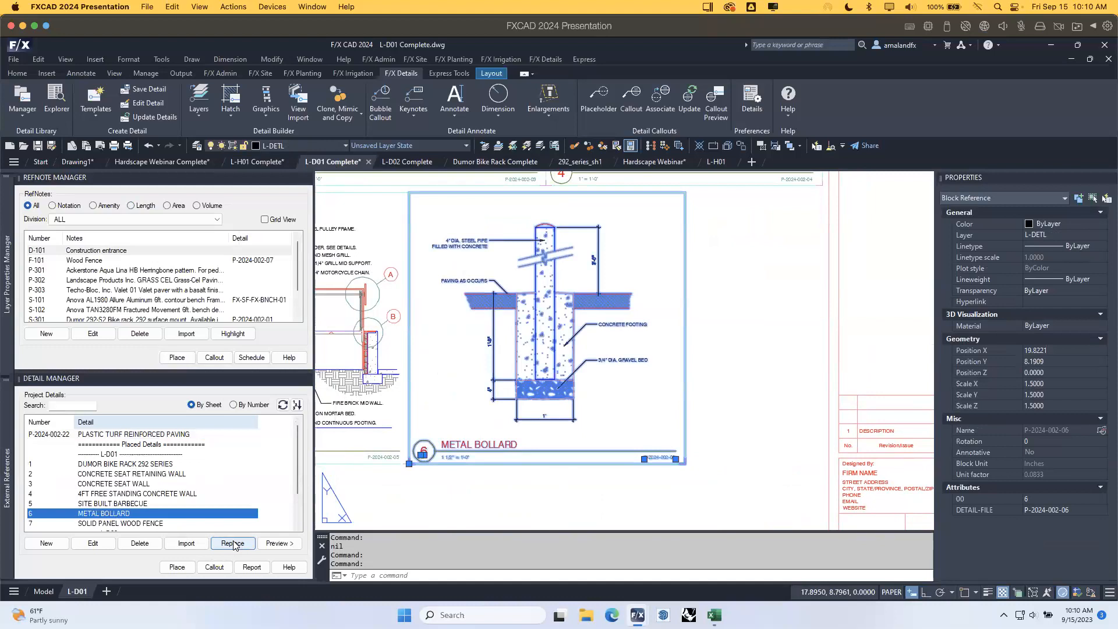
pyautogui.click(233, 544)
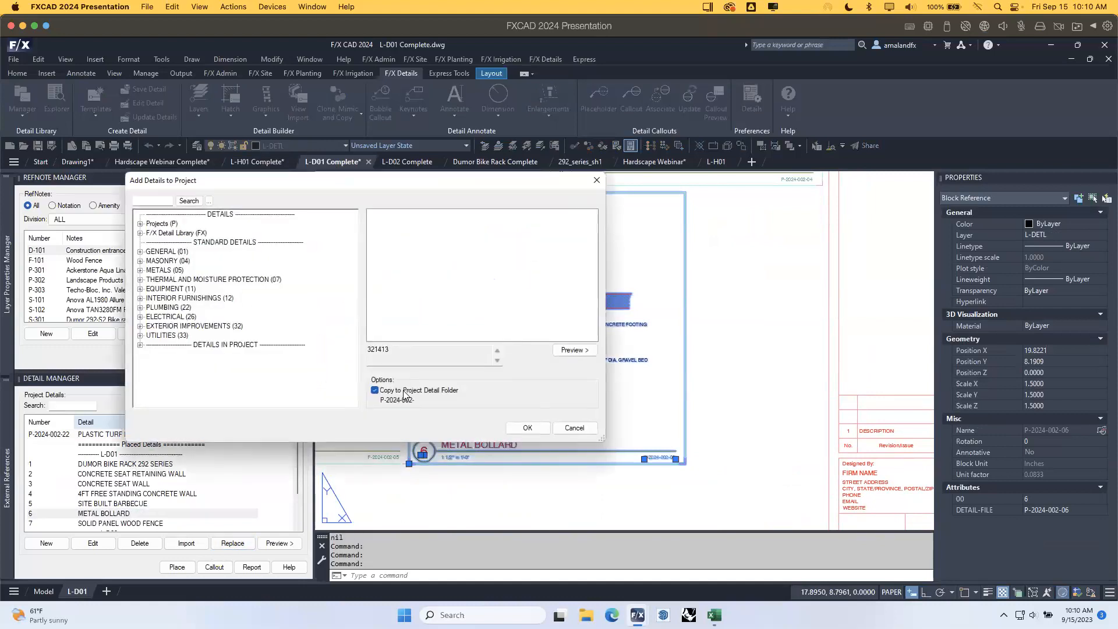
pyautogui.click(141, 234)
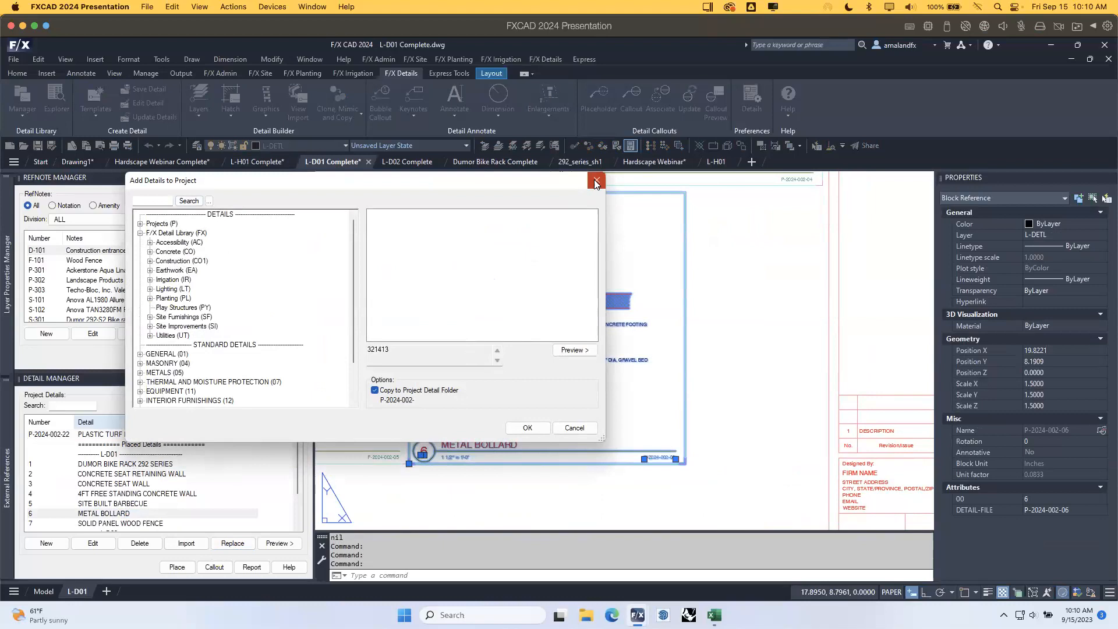
pyautogui.click(574, 428)
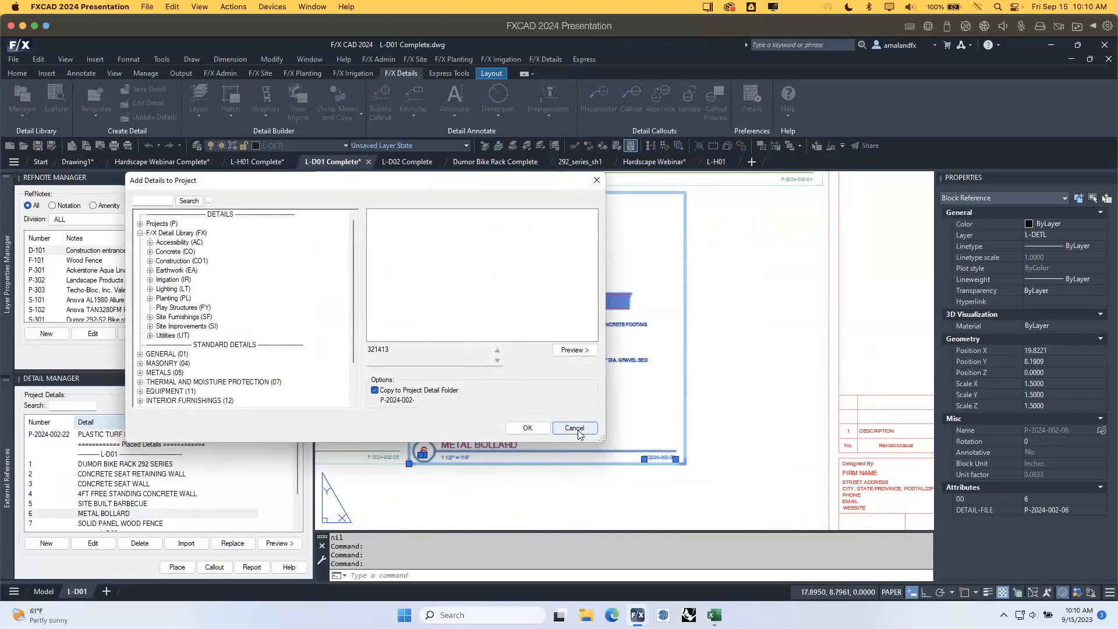
pyautogui.click(618, 385)
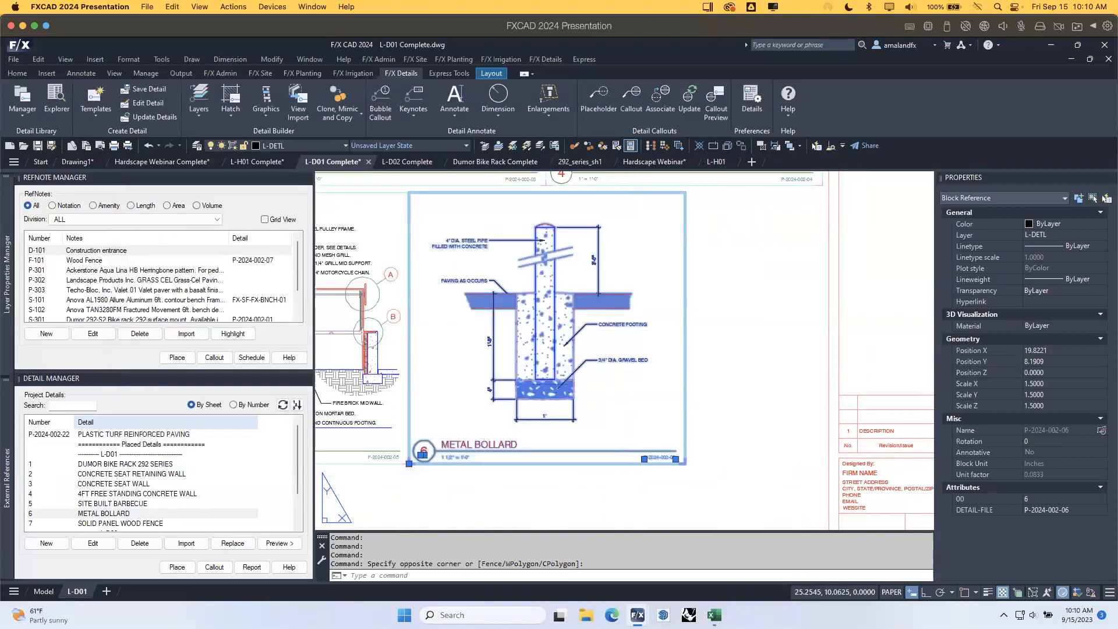
pyautogui.press('Escape')
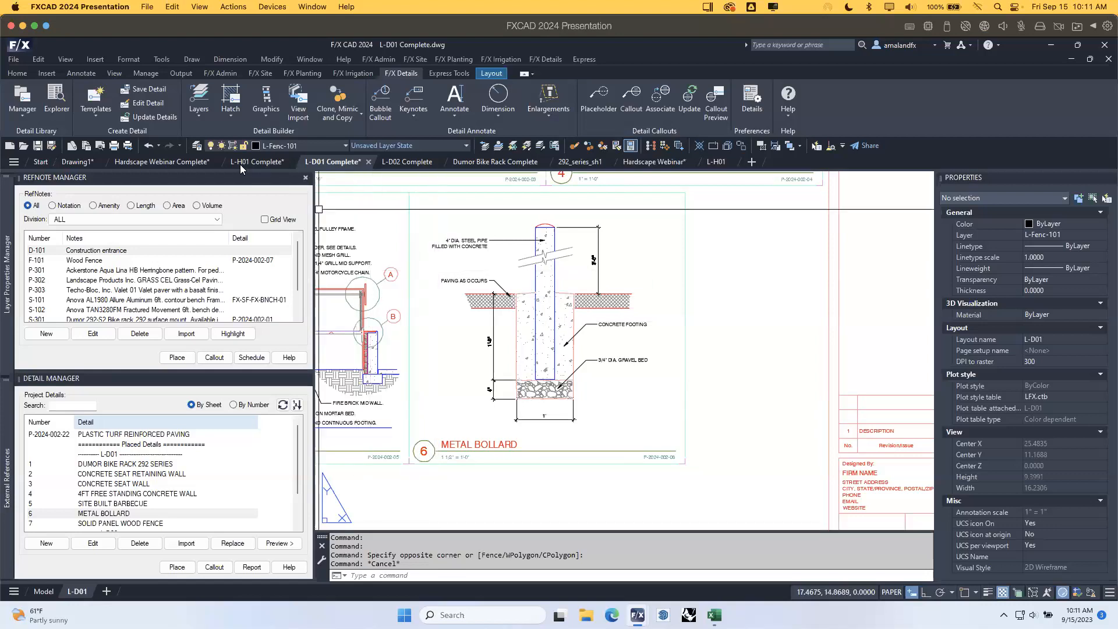
# Return to L-H01 Complete, frame its Reference Notes Schedule, and bring up the Excel schedule.
pyautogui.moveTo(248, 159)
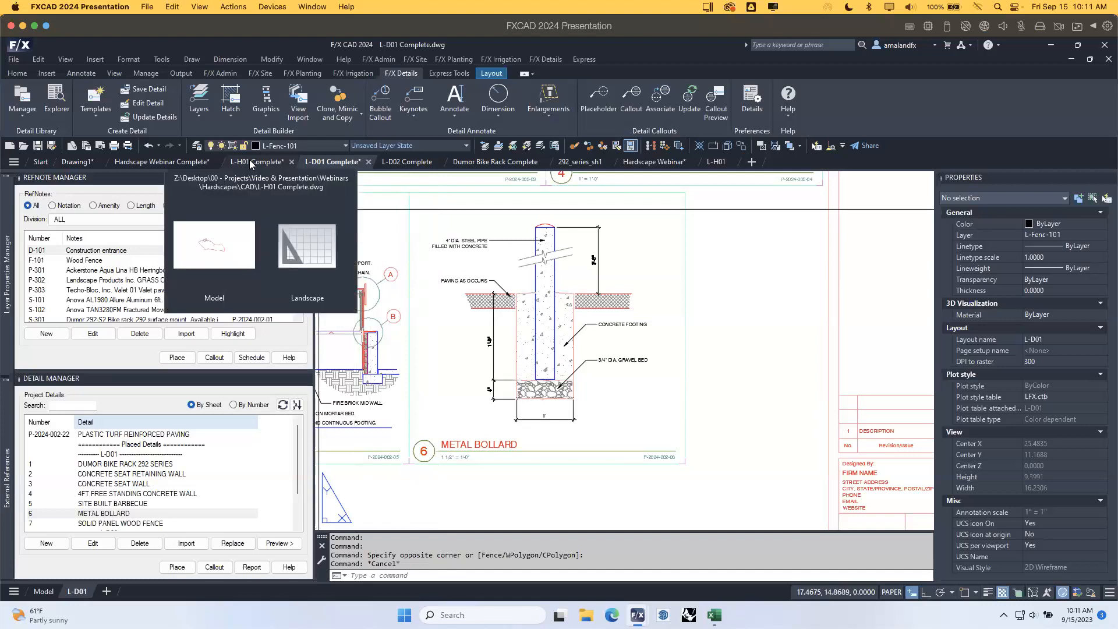
pyautogui.click(251, 163)
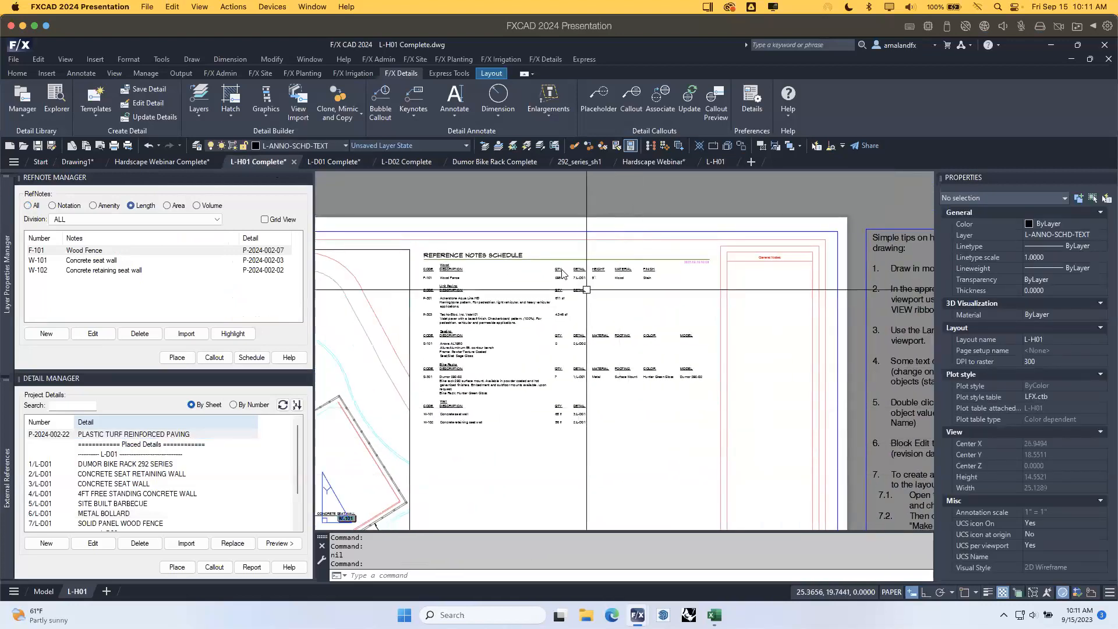
pyautogui.scroll(2, 562, 273)
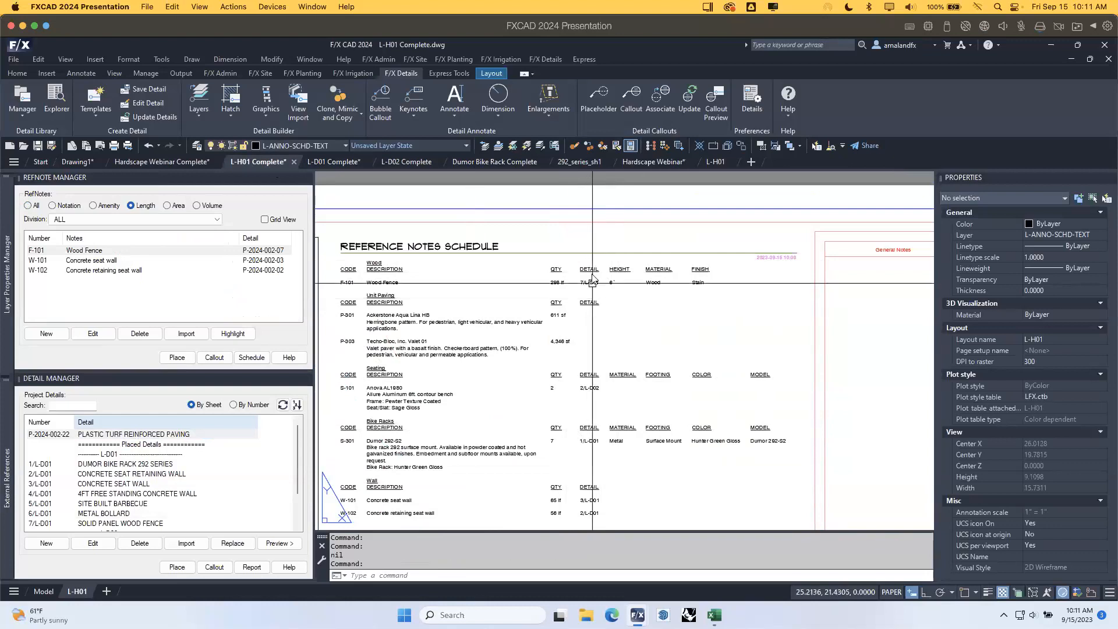
pyautogui.moveTo(619, 364); pyautogui.dragTo(657, 324, button='middle')
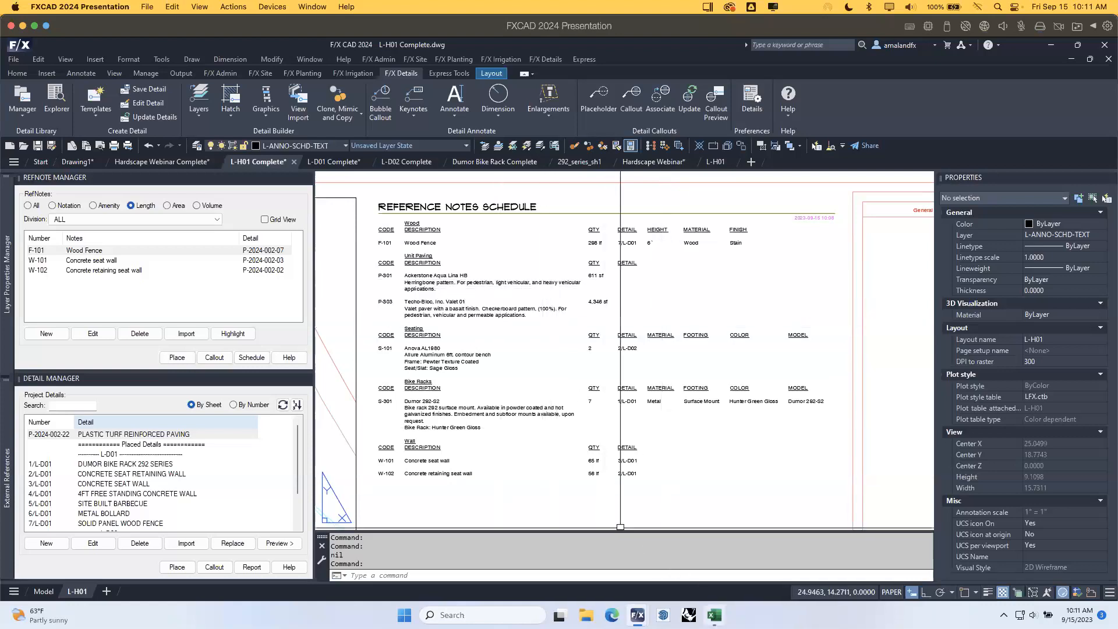
pyautogui.moveTo(715, 615)
pyautogui.click(722, 563)
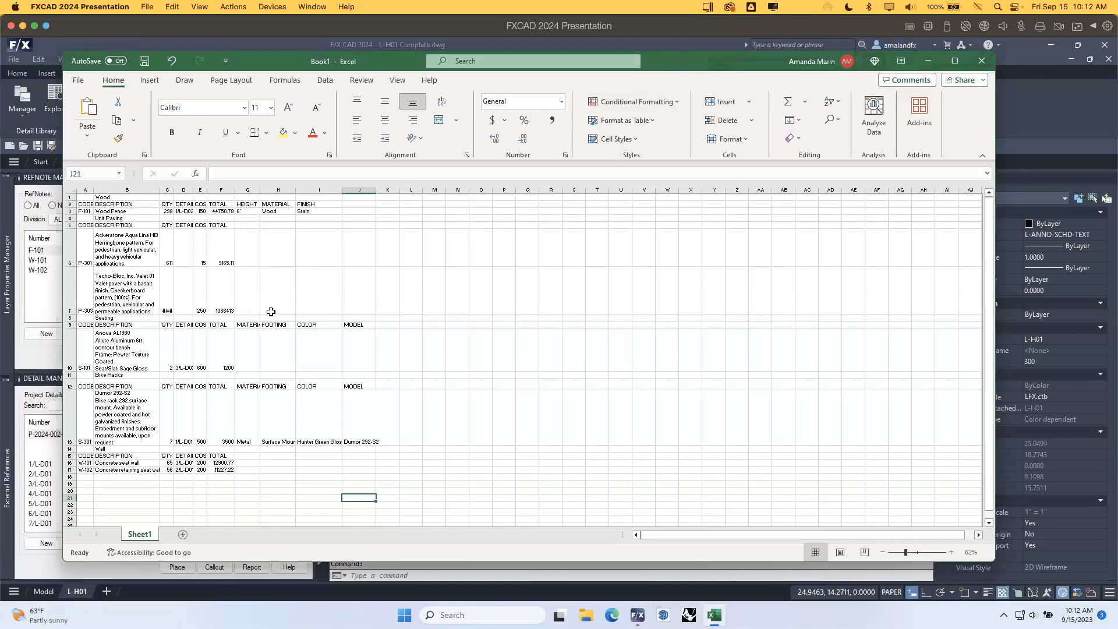
# Review the schedule quantities and totals in Book1, then go back to the FXCAD window.
pyautogui.click(1074, 99)
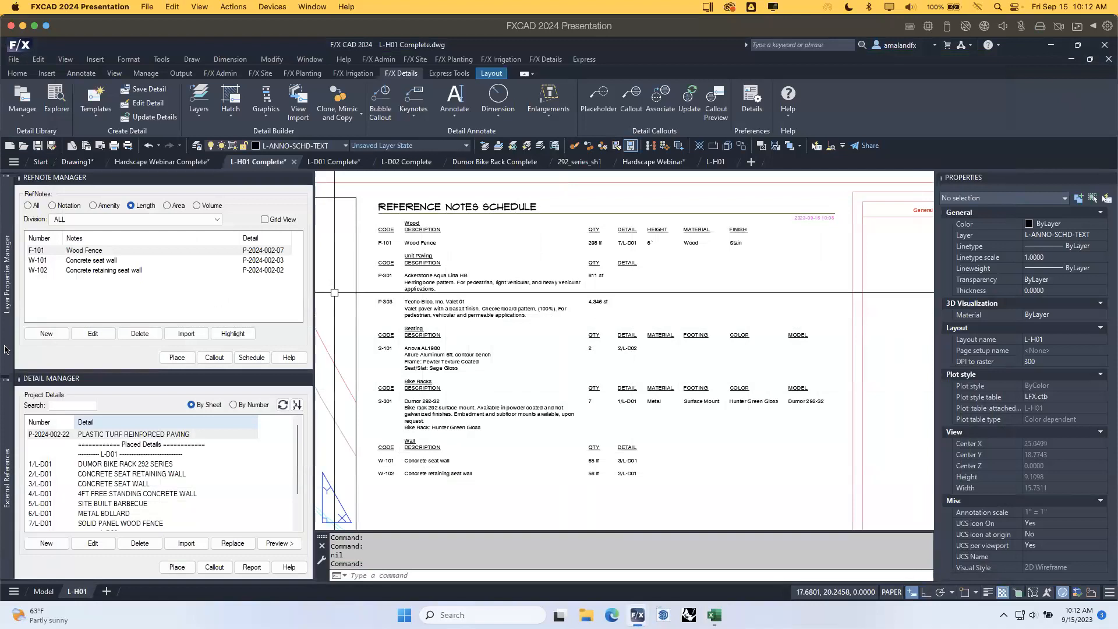
# Hide the layer list and pan the bike rack, bench and wall callouts beside the schedule.
pyautogui.moveTo(6, 350)
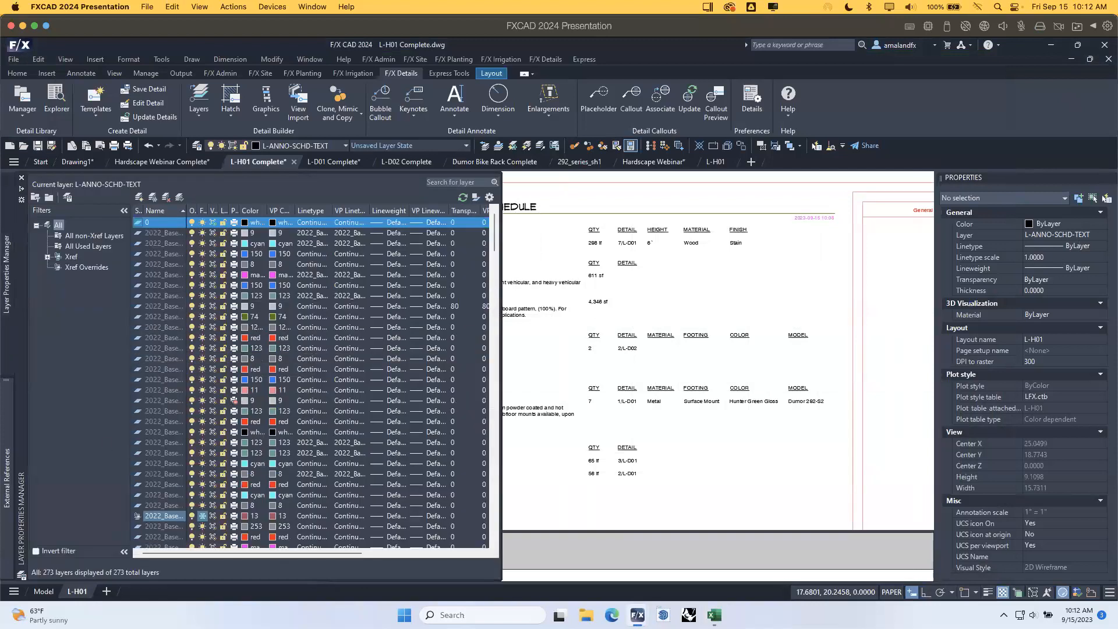
pyautogui.click(727, 304)
pyautogui.click(724, 294)
pyautogui.moveTo(372, 429)
pyautogui.mouseDown(button='middle')
pyautogui.moveTo(626, 368)
pyautogui.moveTo(717, 367)
pyautogui.mouseUp(button='middle')
pyautogui.scroll(-2, 716, 367)
pyautogui.moveTo(720, 430); pyautogui.dragTo(731, 323, button='middle')
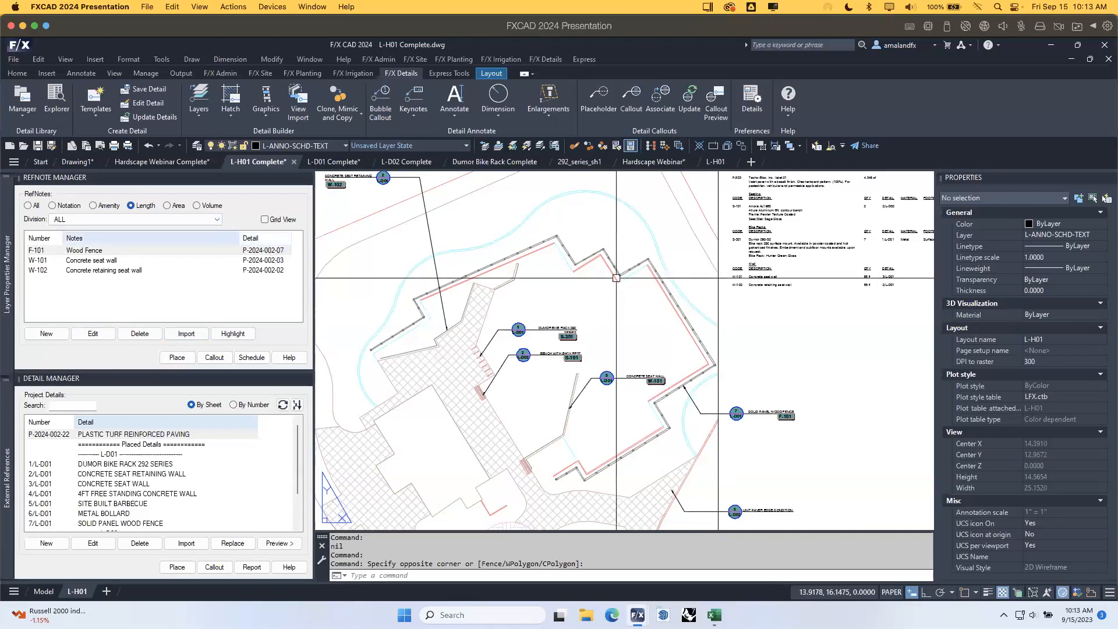
# Pan across the L-H01 schedule and site plan callouts, then switch to the Hardscape Webinar drawing.
pyautogui.scroll(6, 628, 279)
pyautogui.moveTo(681, 309); pyautogui.dragTo(349, 342, button='middle')
pyautogui.scroll(-5, 598, 305)
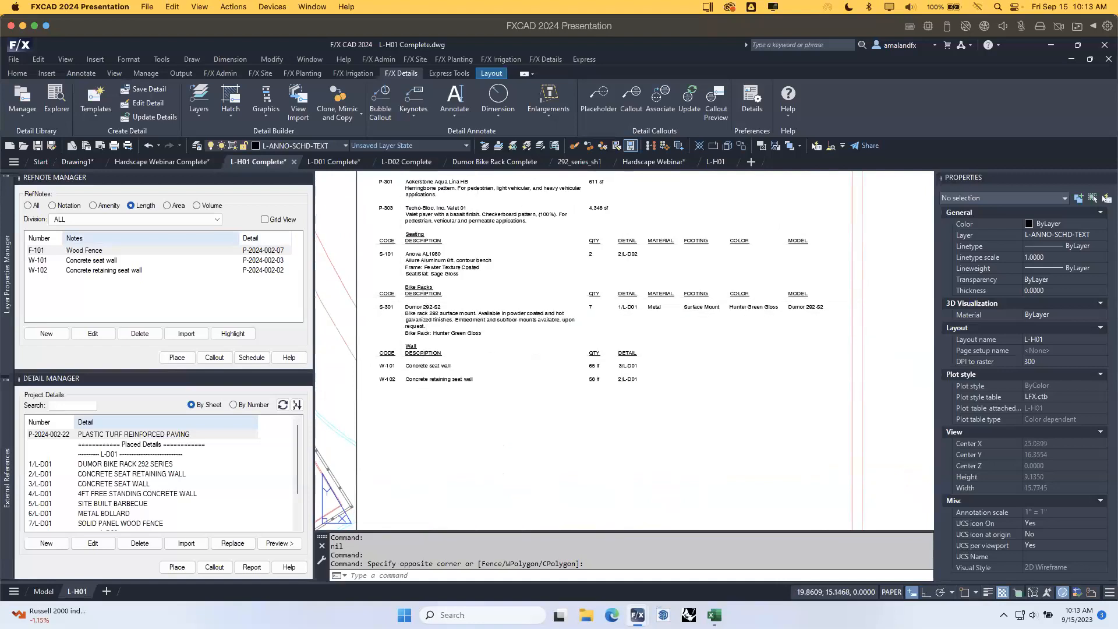
pyautogui.moveTo(385, 396); pyautogui.dragTo(614, 388, button='middle')
pyautogui.scroll(-2, 615, 388)
pyautogui.moveTo(518, 392); pyautogui.dragTo(732, 296, button='middle')
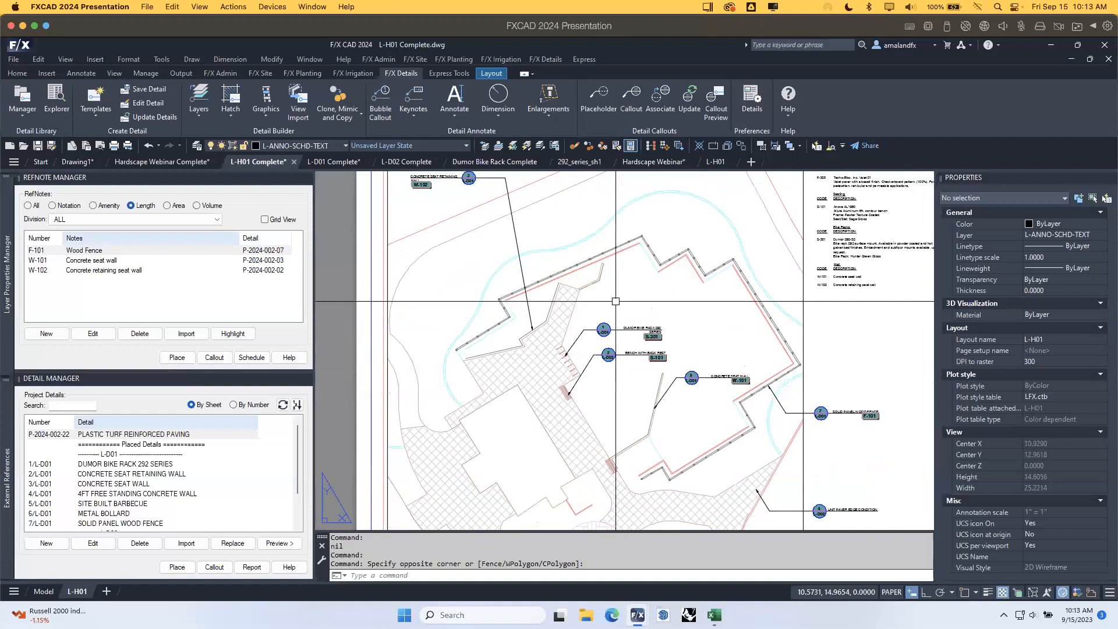
pyautogui.moveTo(661, 324); pyautogui.dragTo(617, 319, button='middle')
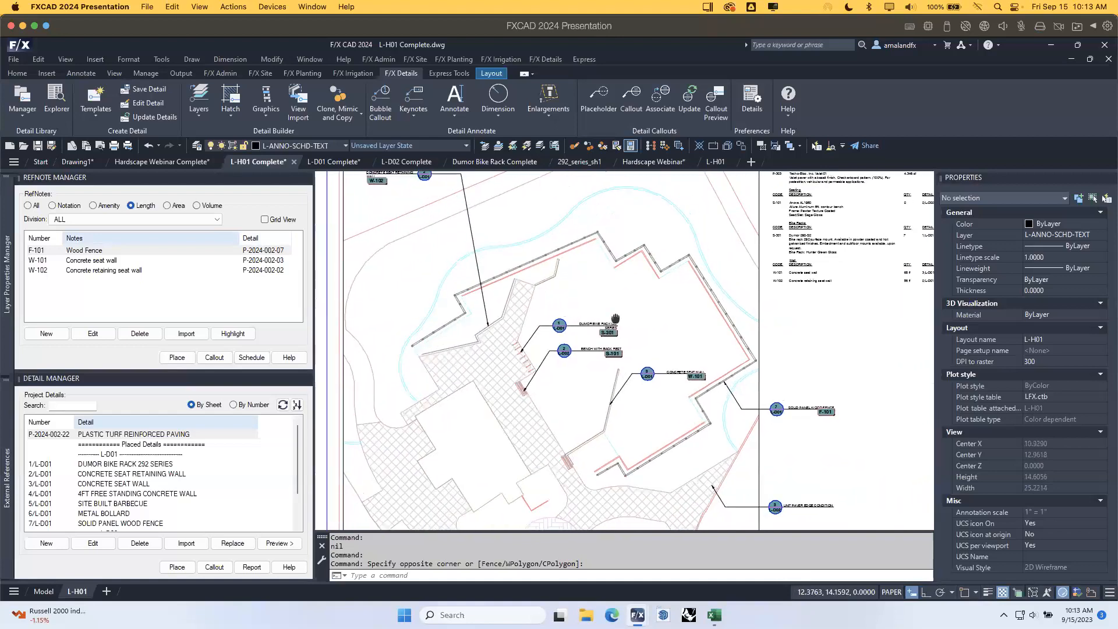
pyautogui.click(653, 161)
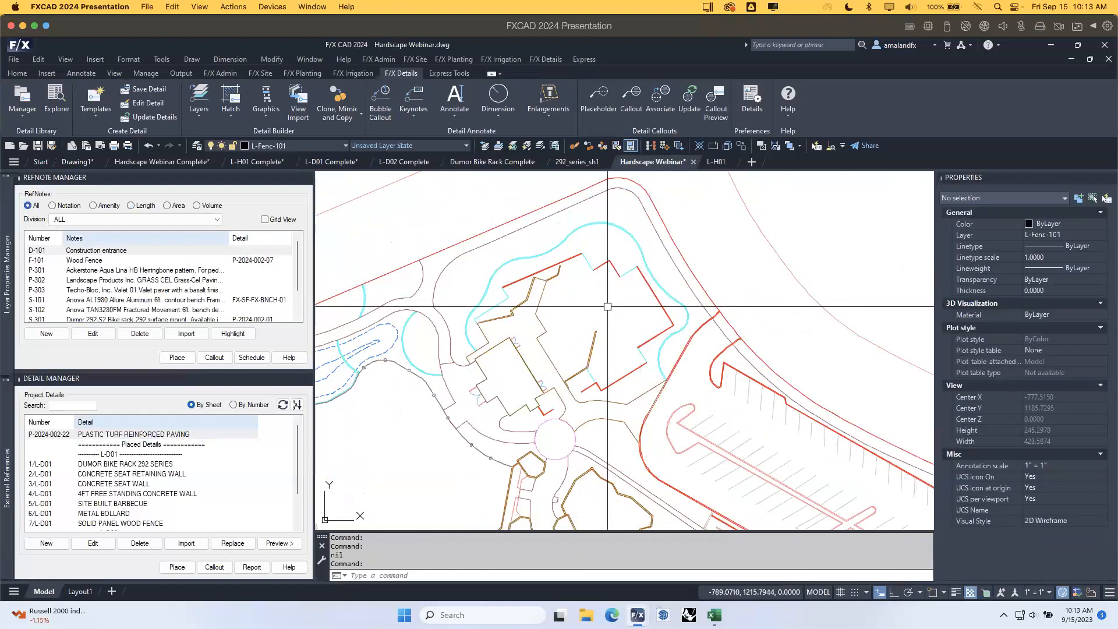
pyautogui.moveTo(639, 340); pyautogui.dragTo(586, 305, button='middle')
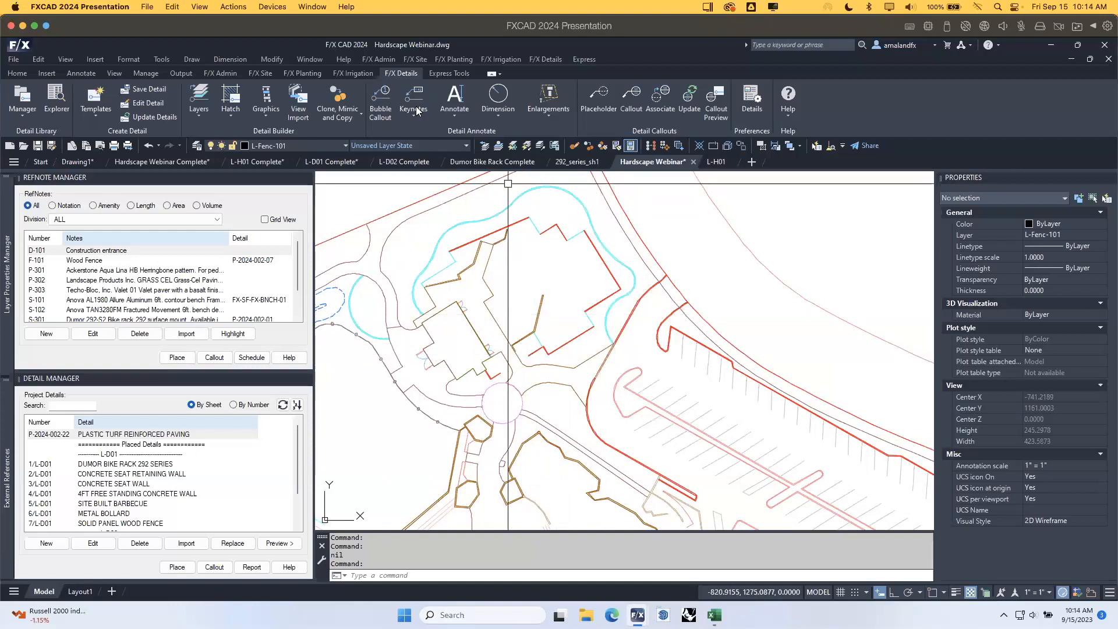
# From the Project List, begin a new project numbered 2024-004 named 'Hardscape Webinar Presentation'.
pyautogui.click(233, 74)
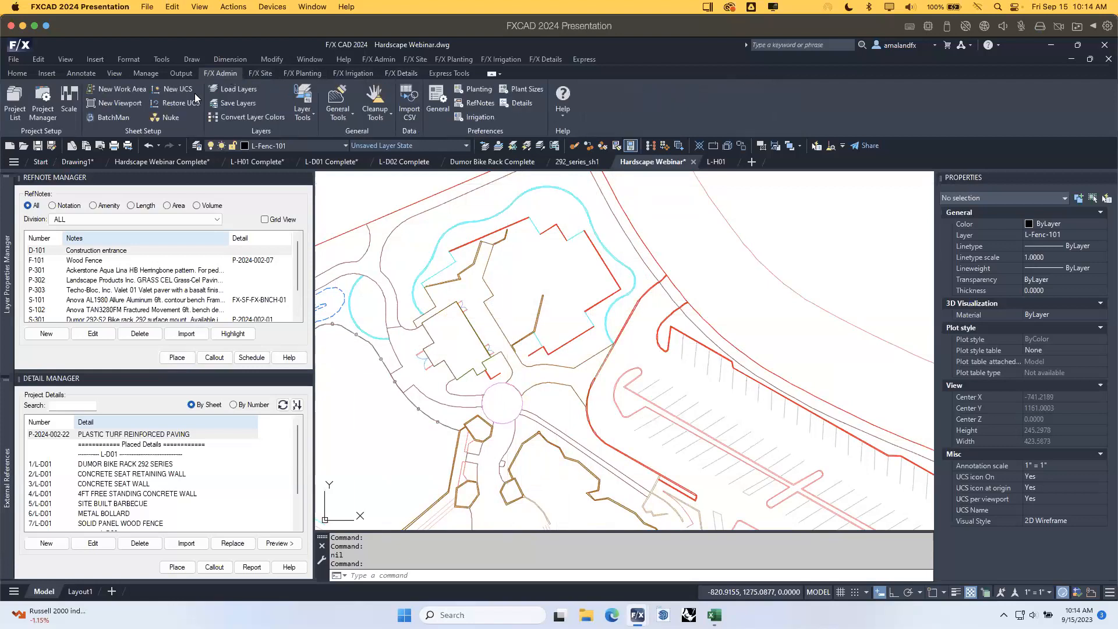
pyautogui.click(15, 99)
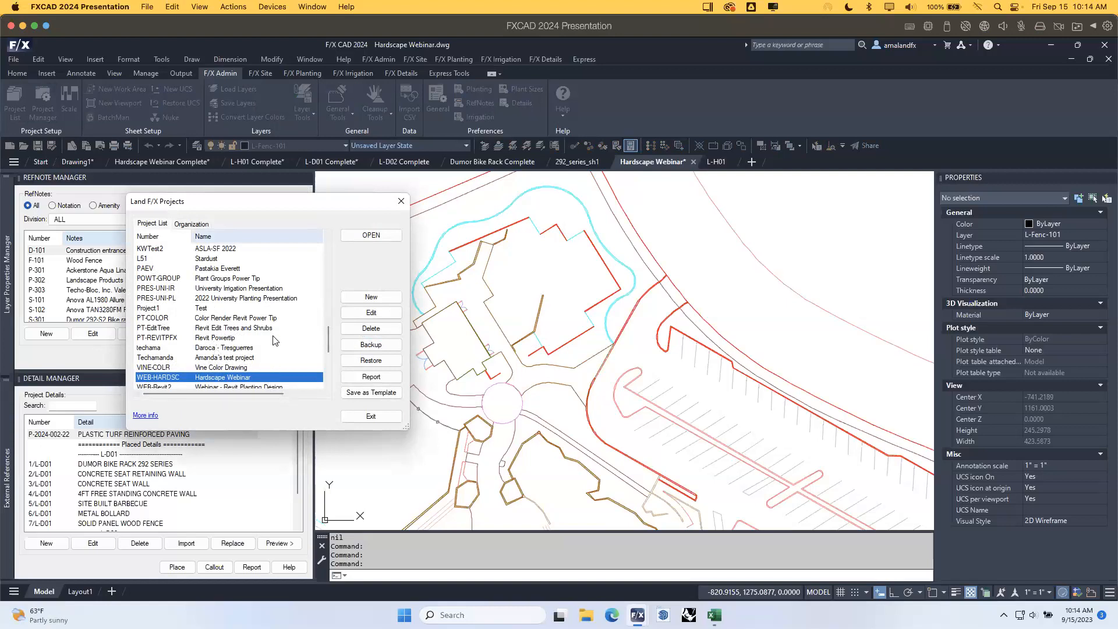
pyautogui.click(389, 300)
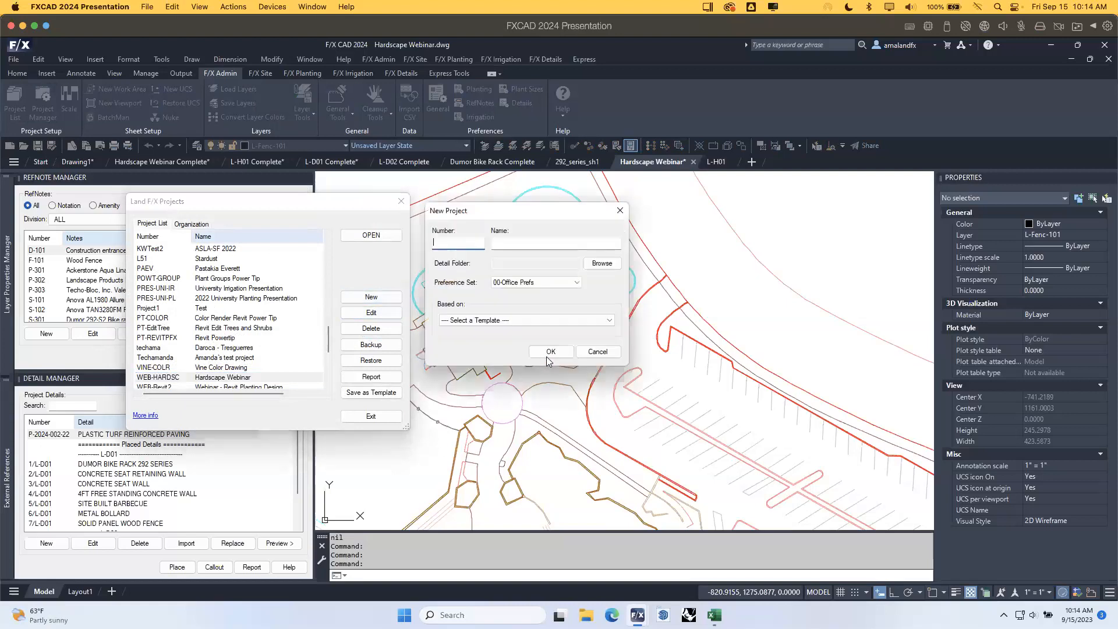
pyautogui.write('2024-004')
pyautogui.click(521, 247)
pyautogui.write('Hardscape Webinar Presentation')
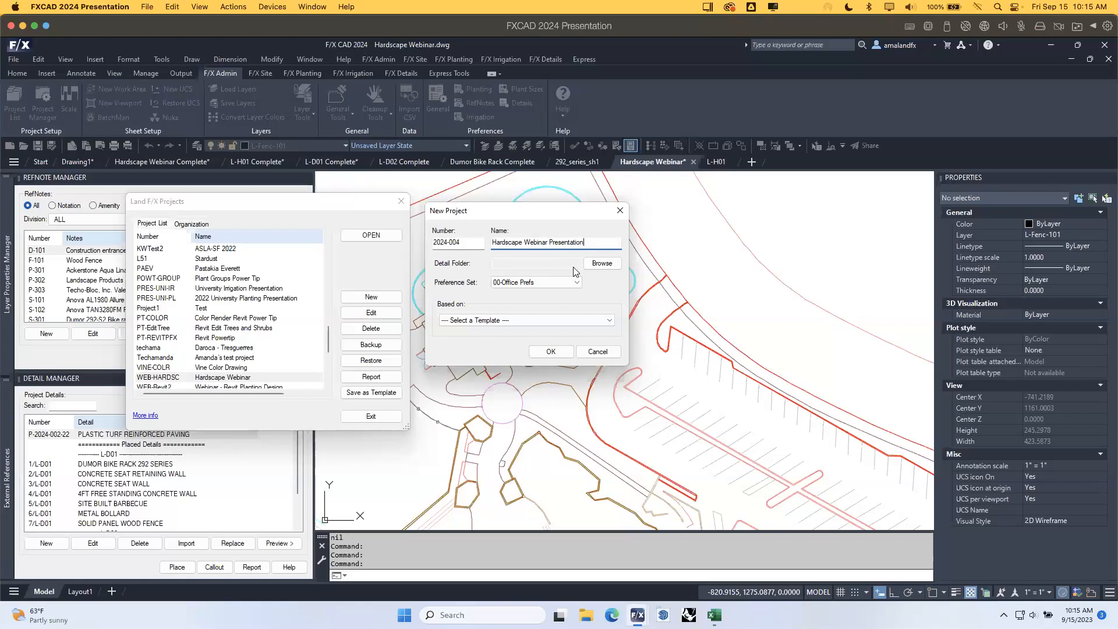
# Browse for the project's detail folder and expand Projects > 2024, selecting 2024.
pyautogui.click(604, 264)
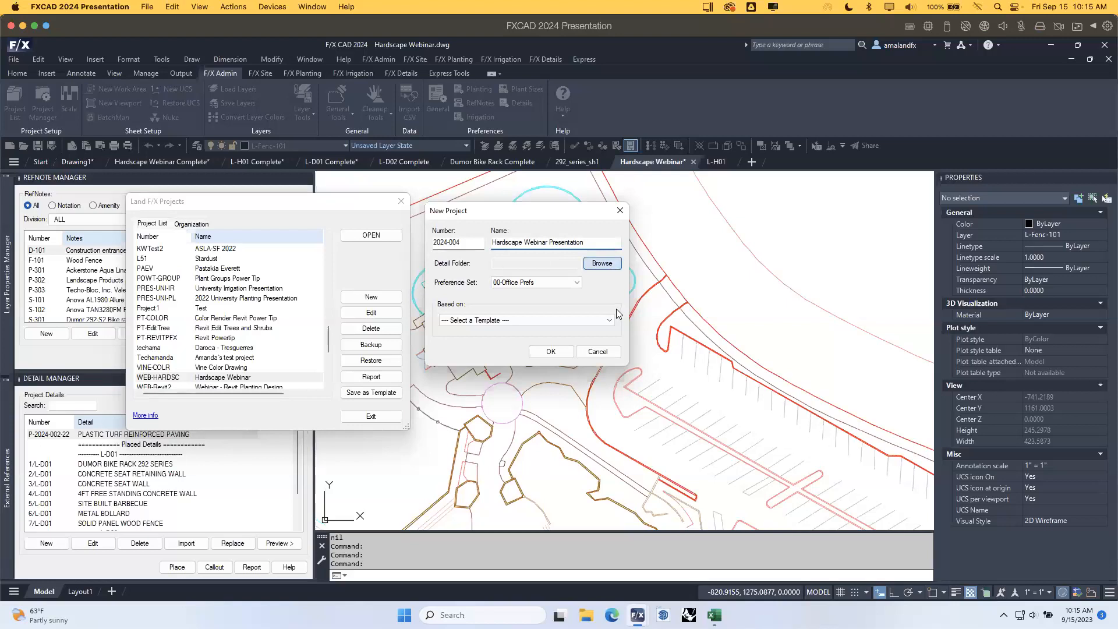
pyautogui.moveTo(714, 240); pyautogui.dragTo(809, 224)
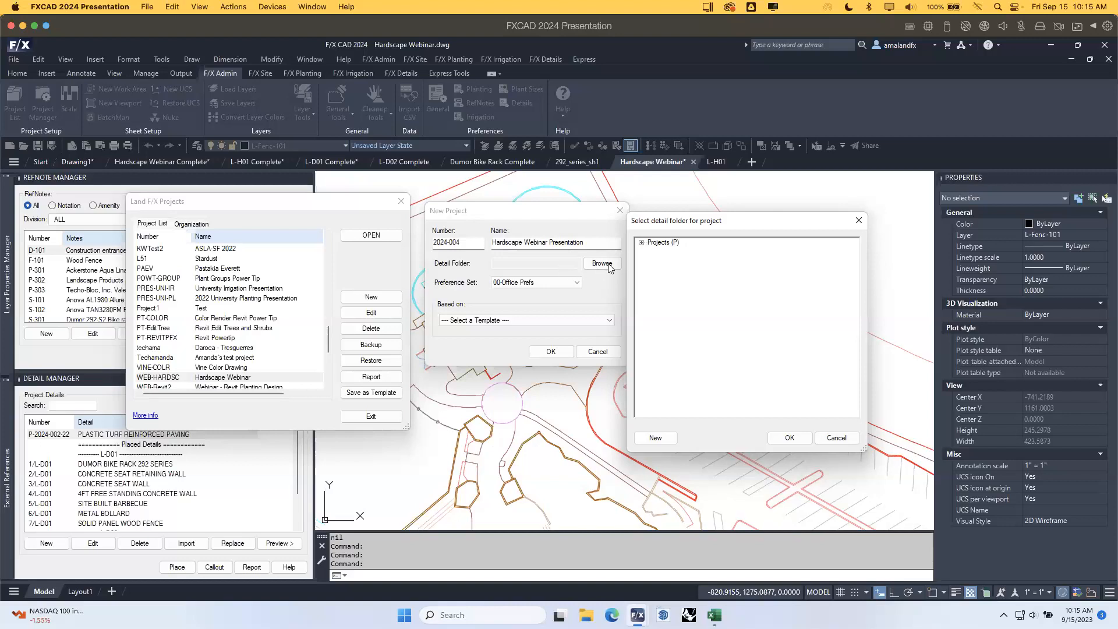
pyautogui.click(643, 243)
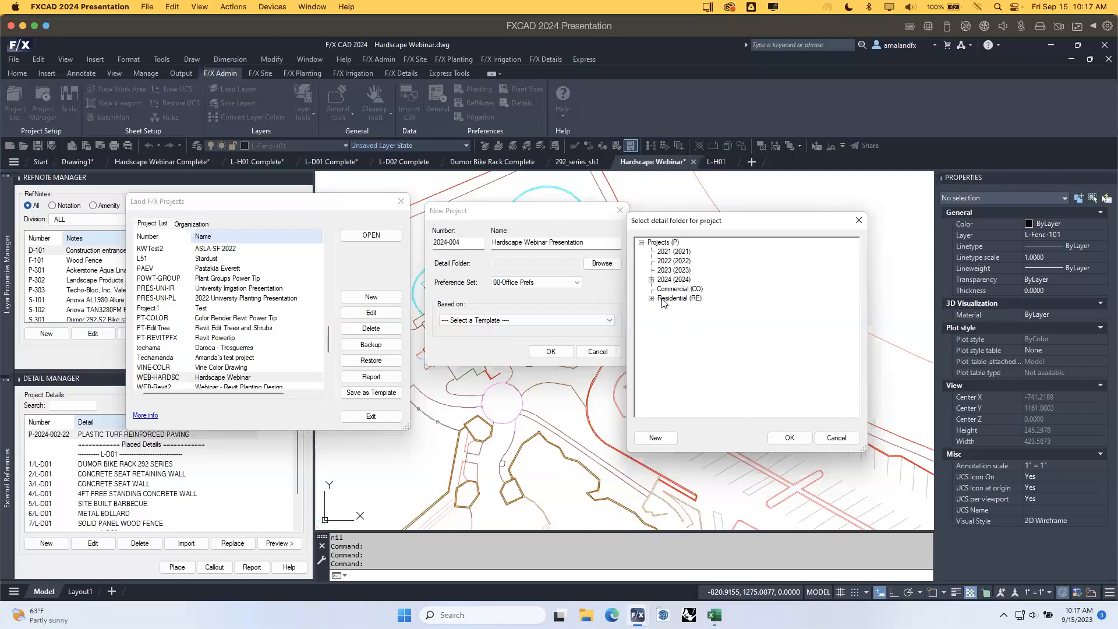
pyautogui.click(651, 281)
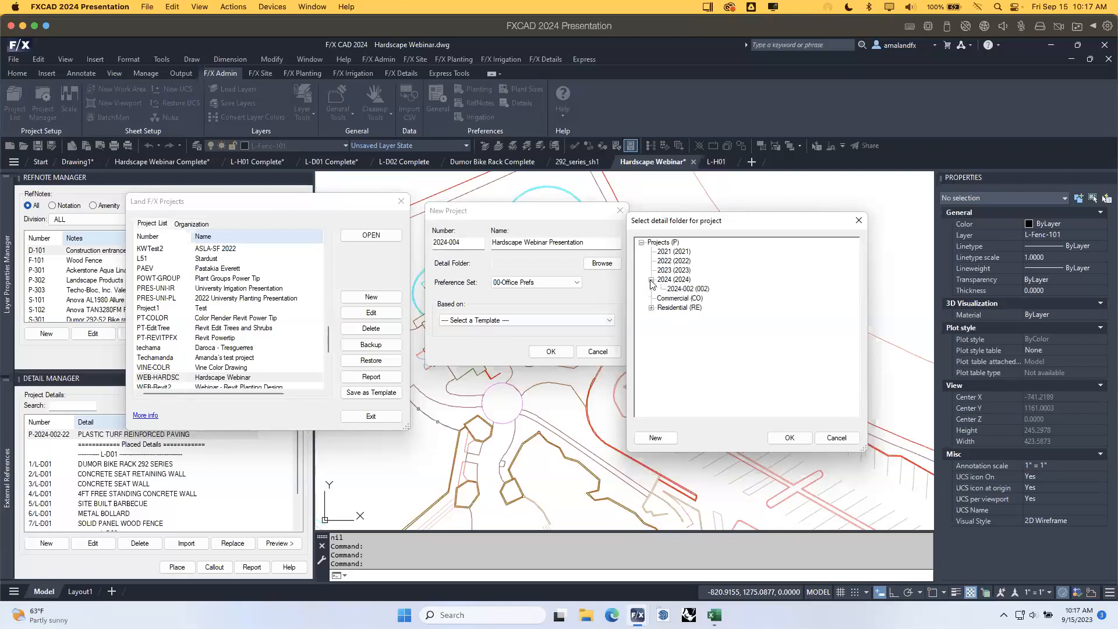
pyautogui.click(682, 281)
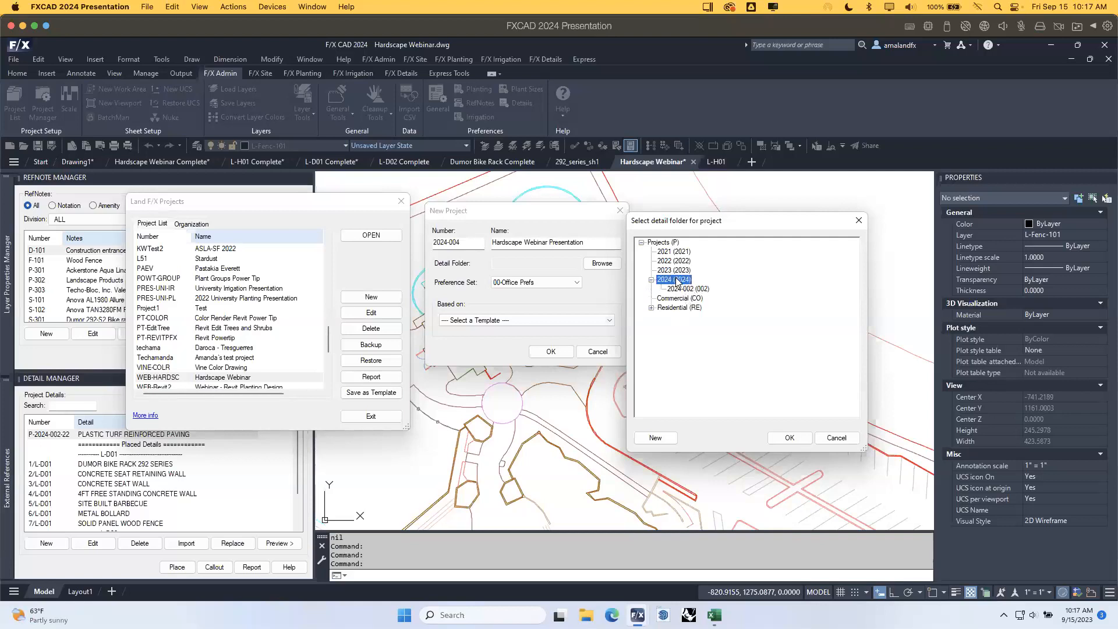
# Add category '2024-004 Harscape webinar' with code 004 and set it as detail folder P-2024-004.
pyautogui.click(666, 439)
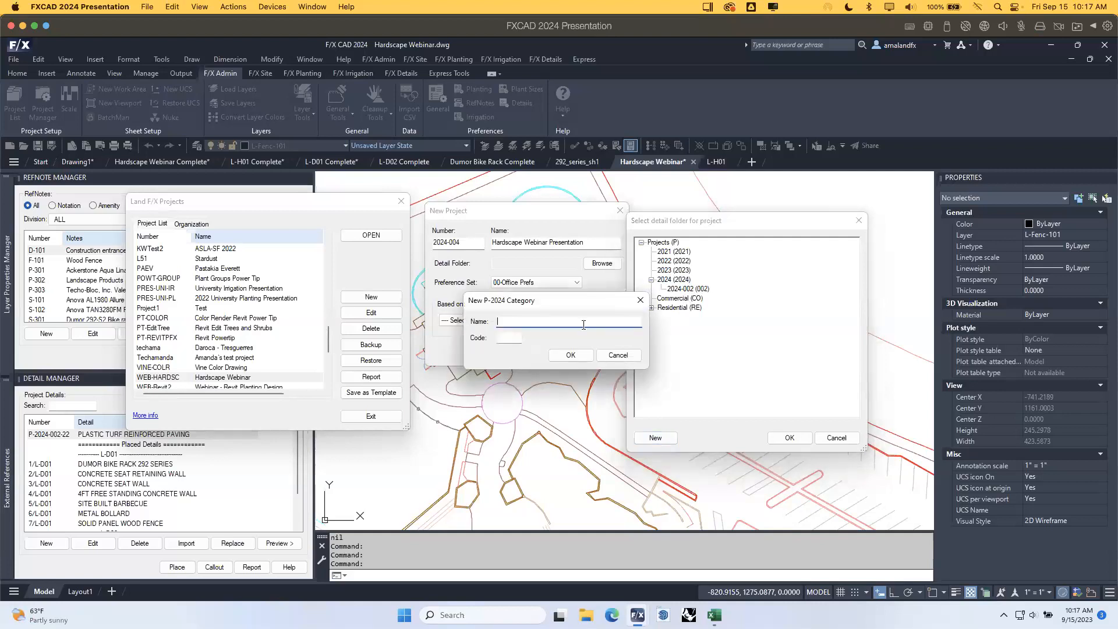
pyautogui.write('2024-004 Harscape webinar')
pyautogui.press('Tab')
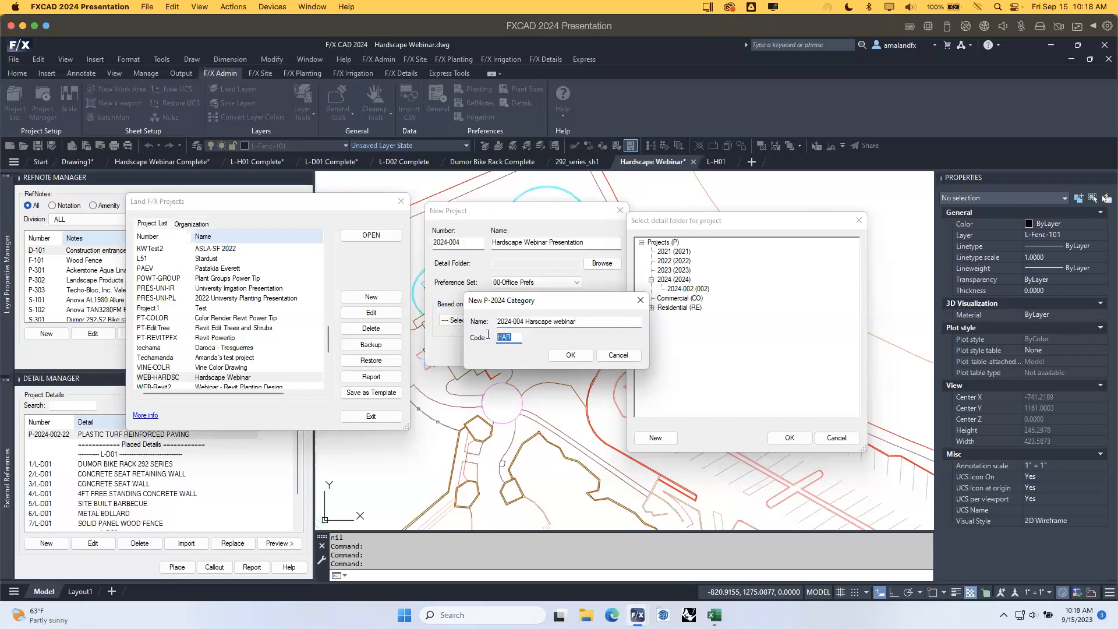
pyautogui.write('004')
pyautogui.click(578, 355)
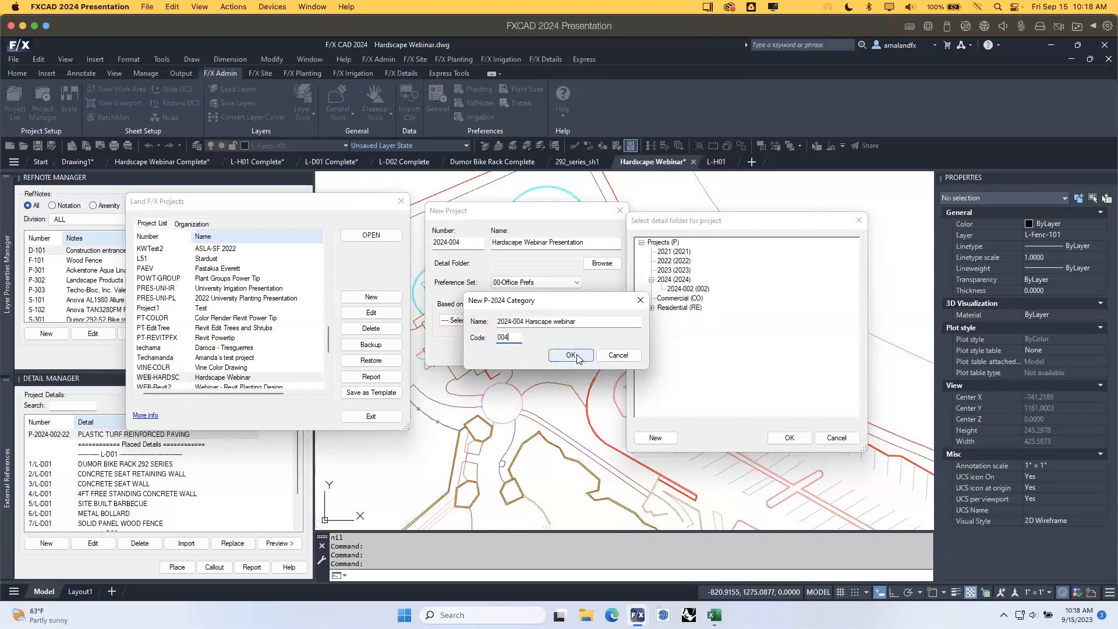
pyautogui.click(713, 298)
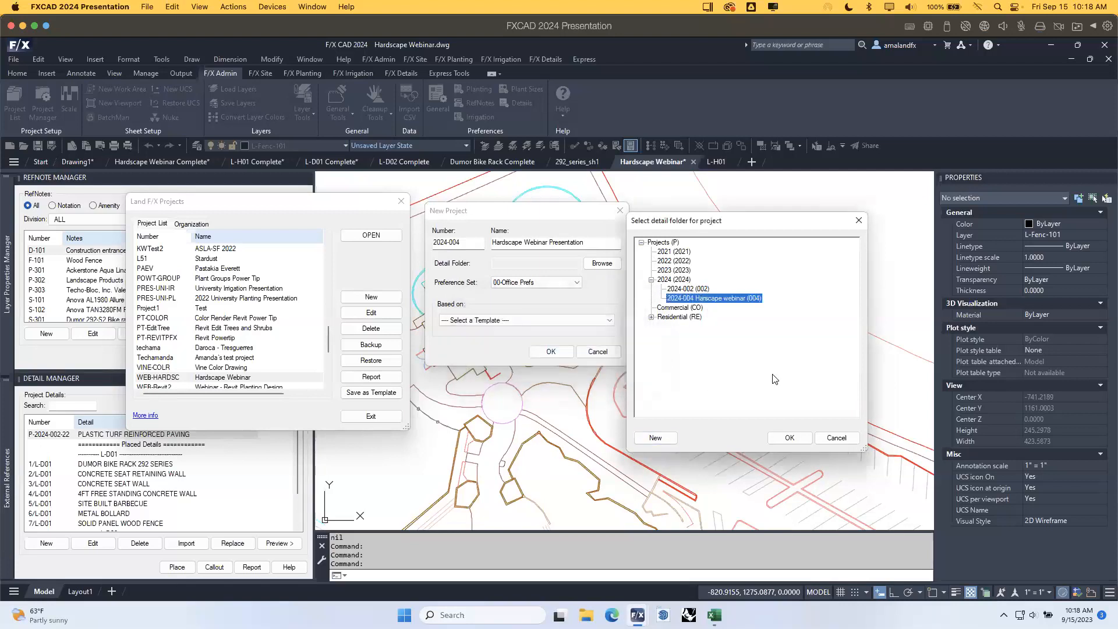
pyautogui.click(770, 438)
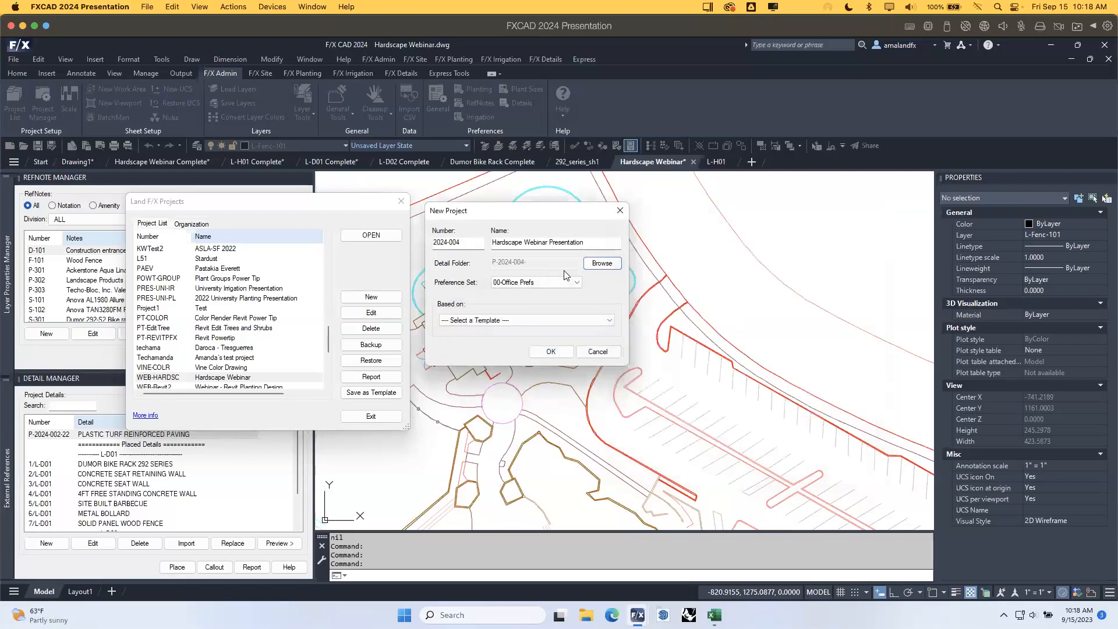
# Confirm project 2024-004 and close the Project Manager, returning to the drawing.
pyautogui.click(551, 352)
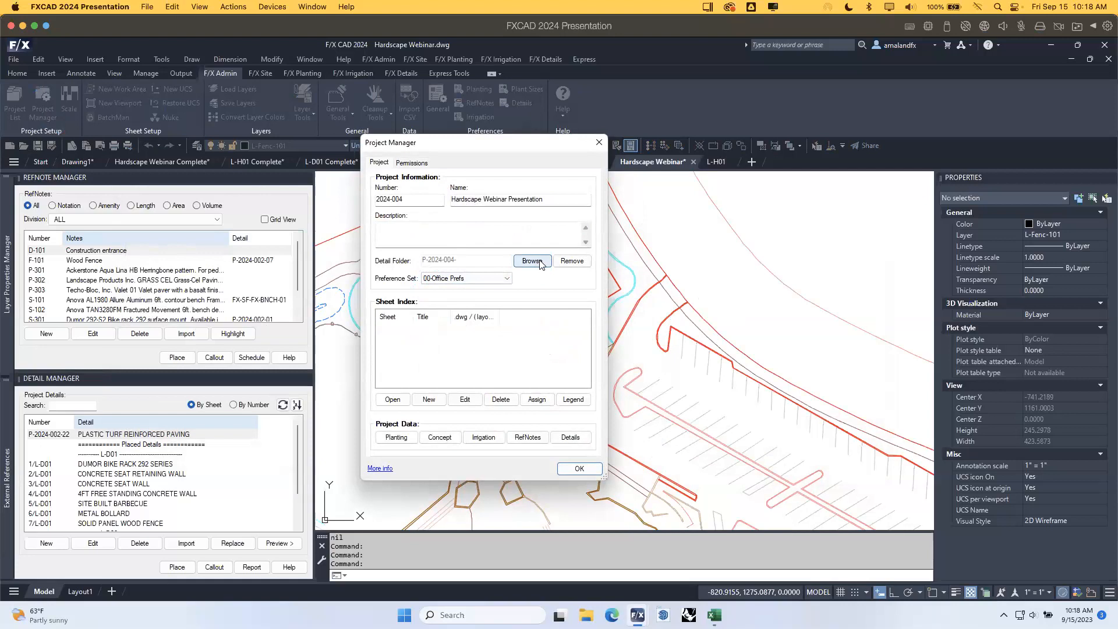
pyautogui.click(595, 469)
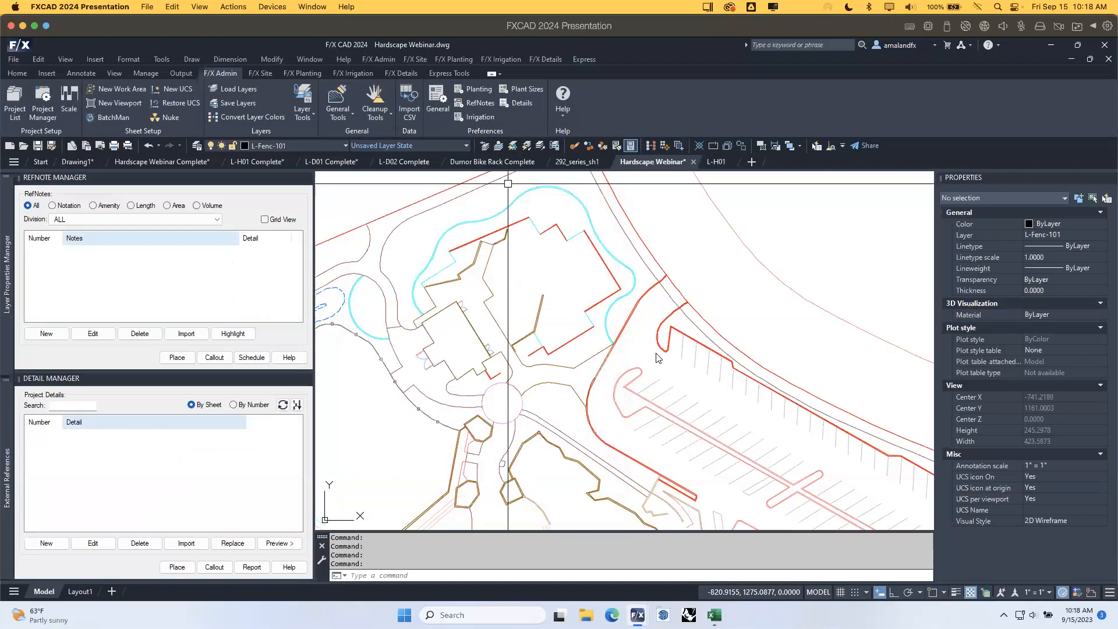
pyautogui.scroll(-4, 641, 344)
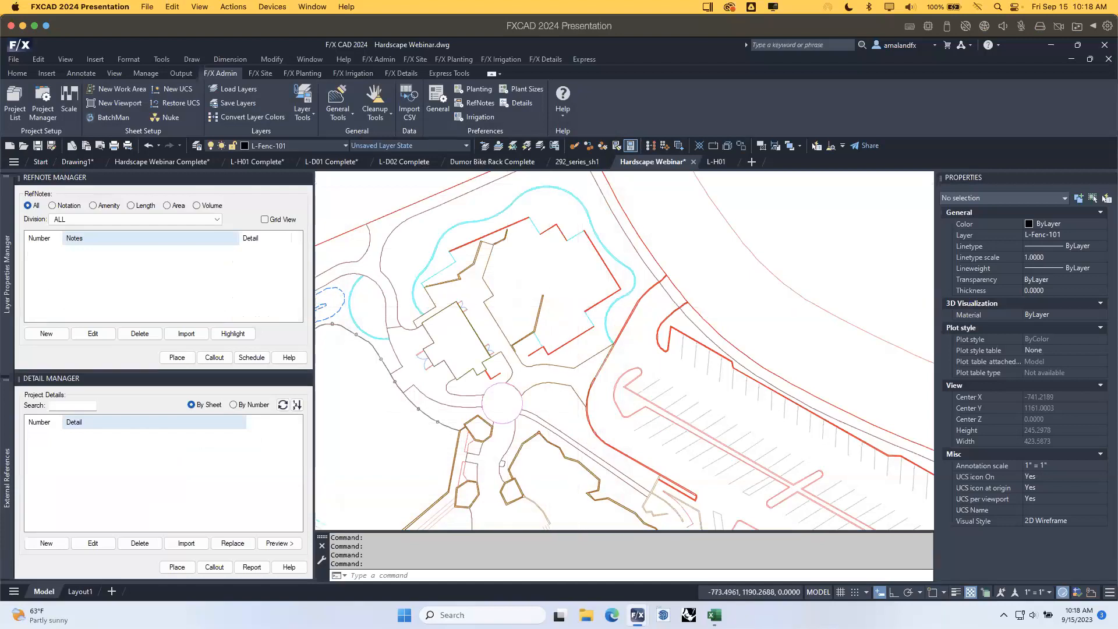
pyautogui.moveTo(633, 336)
pyautogui.mouseDown(button='middle')
pyautogui.moveTo(622, 326)
pyautogui.moveTo(642, 336)
pyautogui.mouseUp(button='middle')
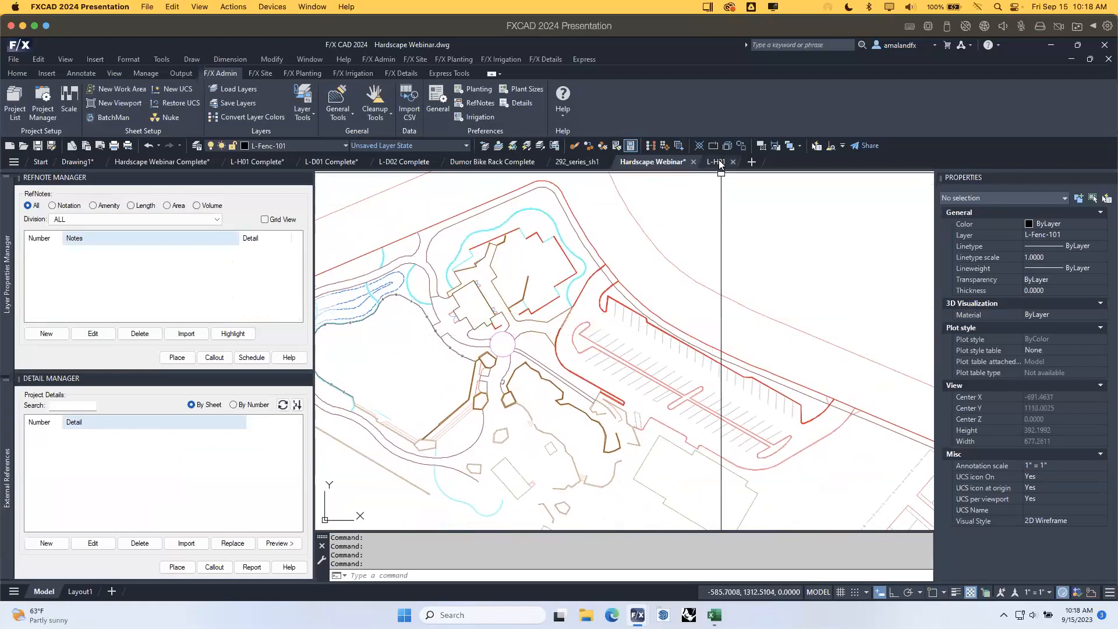
# On the L-H01 sheet, scale the plan viewport to 1" = 10' and recenter the plan.
pyautogui.moveTo(721, 165)
pyautogui.click(773, 226)
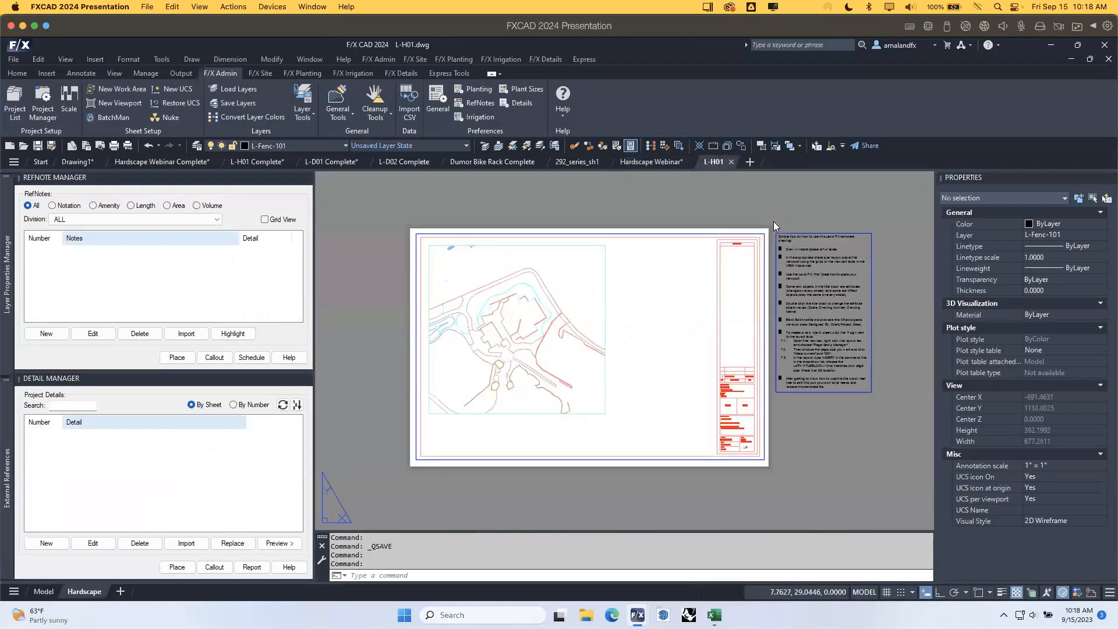
pyautogui.doubleClick(644, 265)
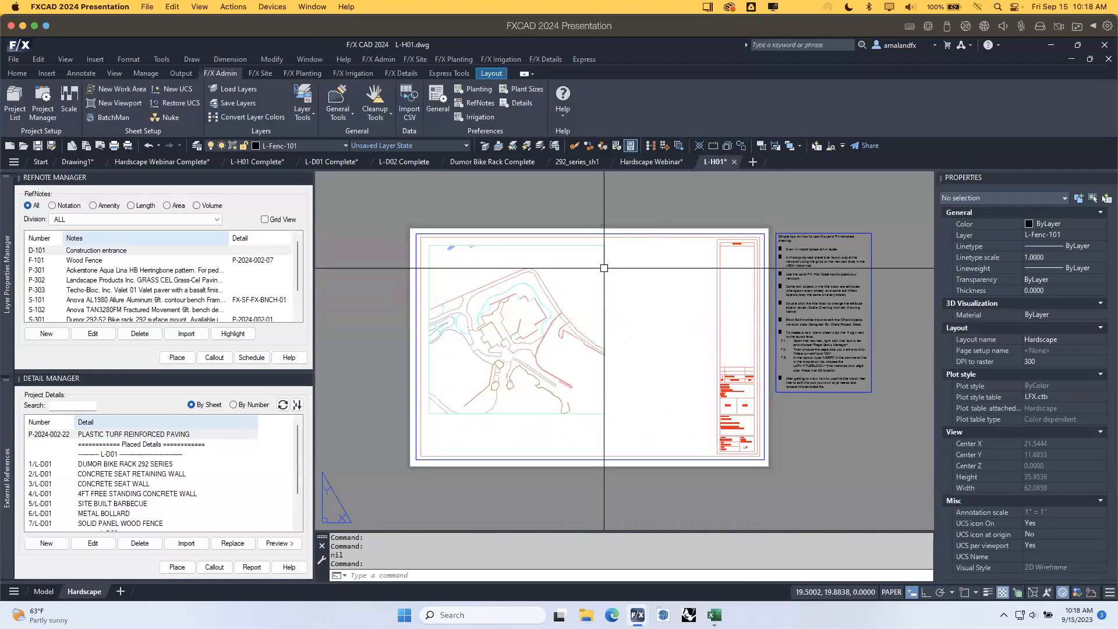
pyautogui.click(605, 271)
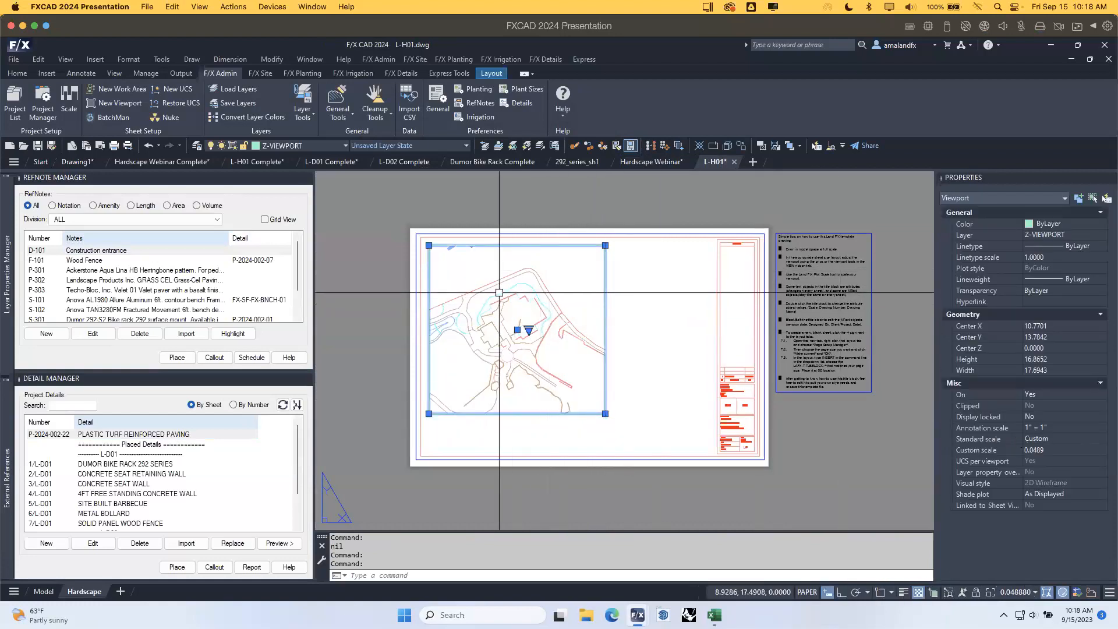
pyautogui.doubleClick(563, 284)
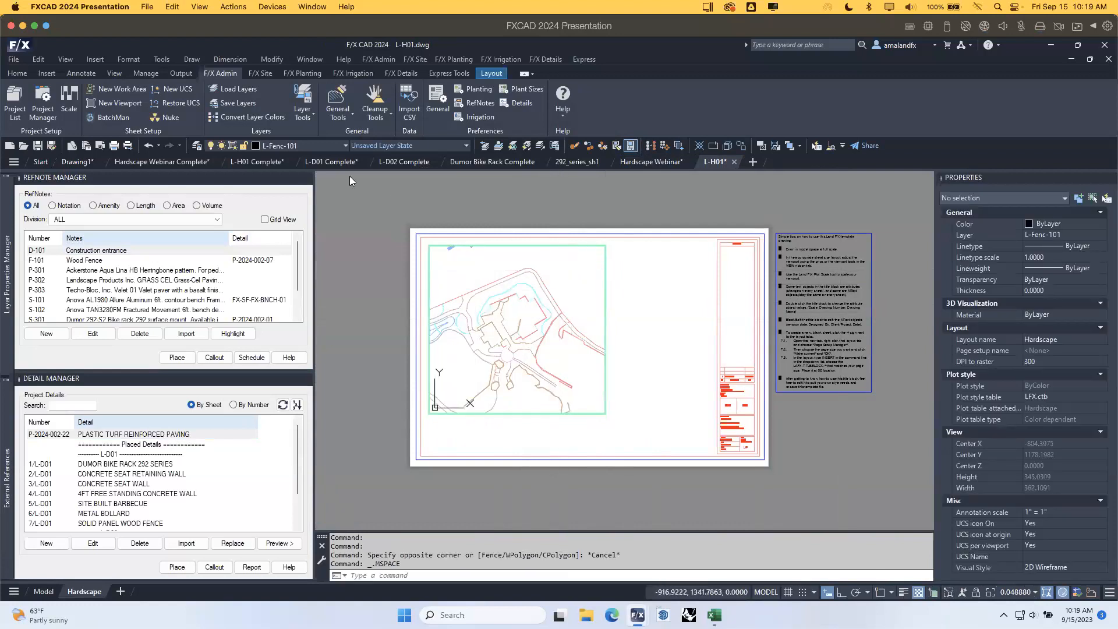
pyautogui.click(69, 102)
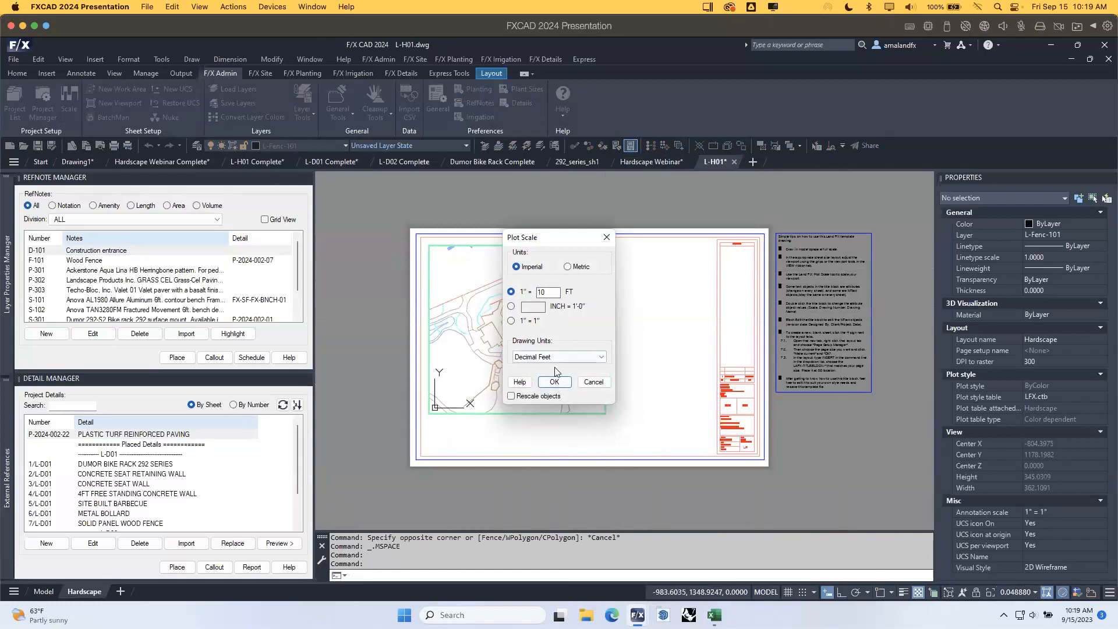
pyautogui.click(554, 382)
pyautogui.click(550, 345)
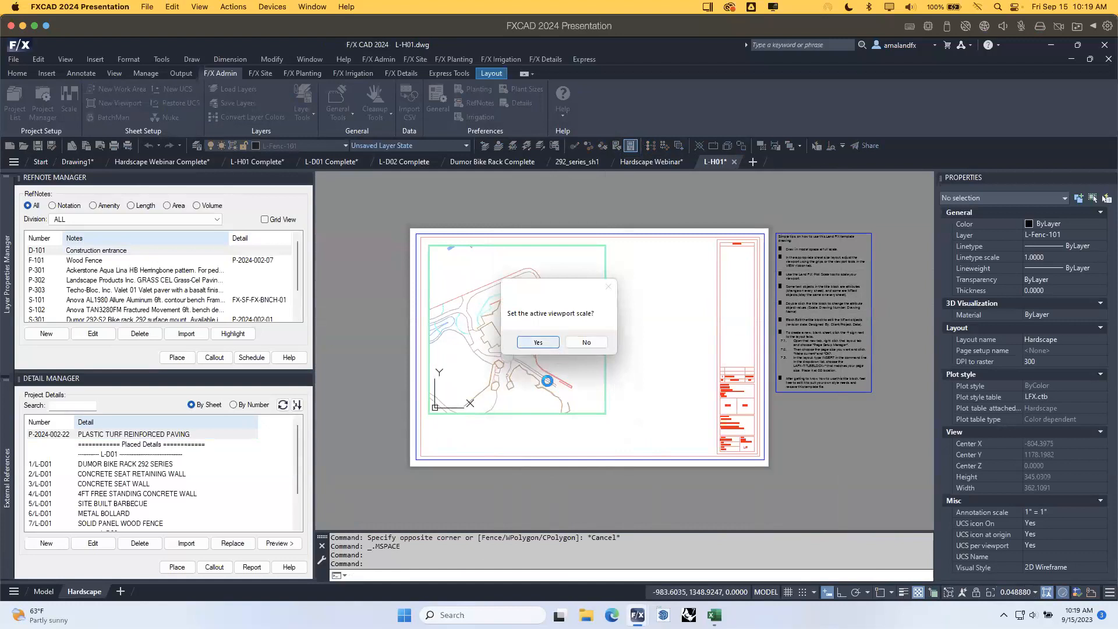
pyautogui.moveTo(561, 294); pyautogui.dragTo(581, 336, button='middle')
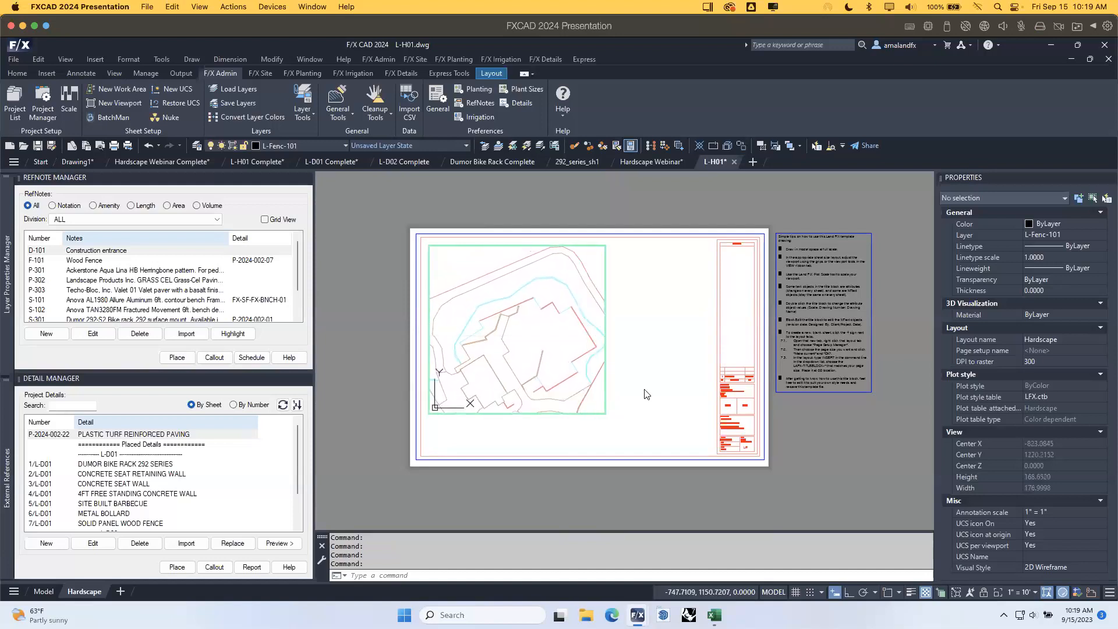
# Stretch the viewport's bottom and left edges in paper space and set Display locked to Yes.
pyautogui.doubleClick(646, 393)
pyautogui.click(622, 427)
pyautogui.click(587, 394)
pyautogui.click(605, 413)
pyautogui.click(629, 449)
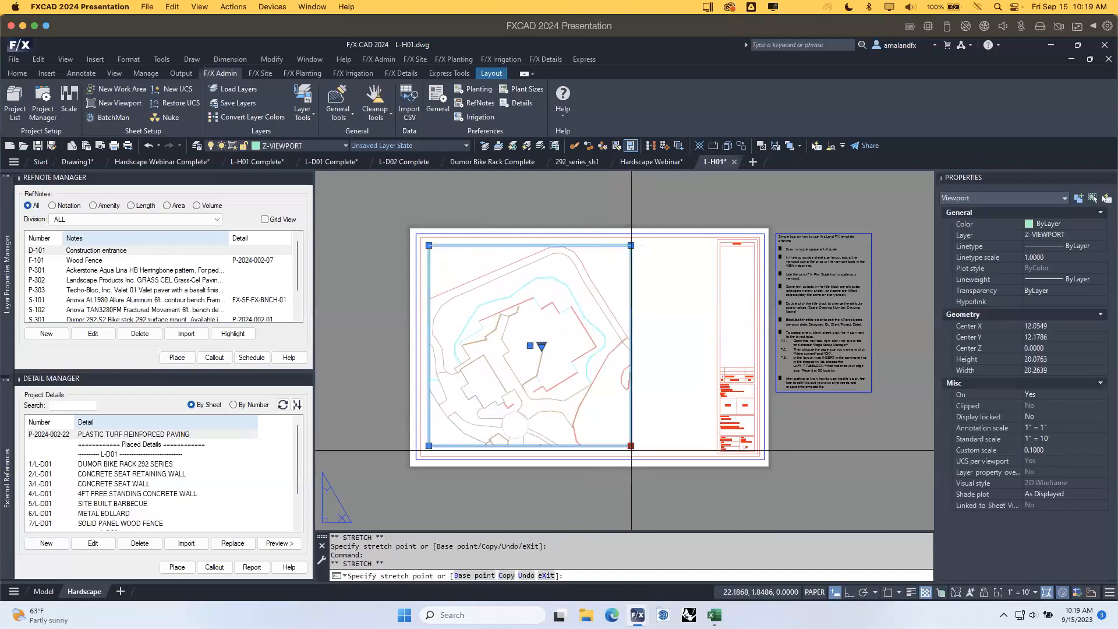
pyautogui.click(631, 453)
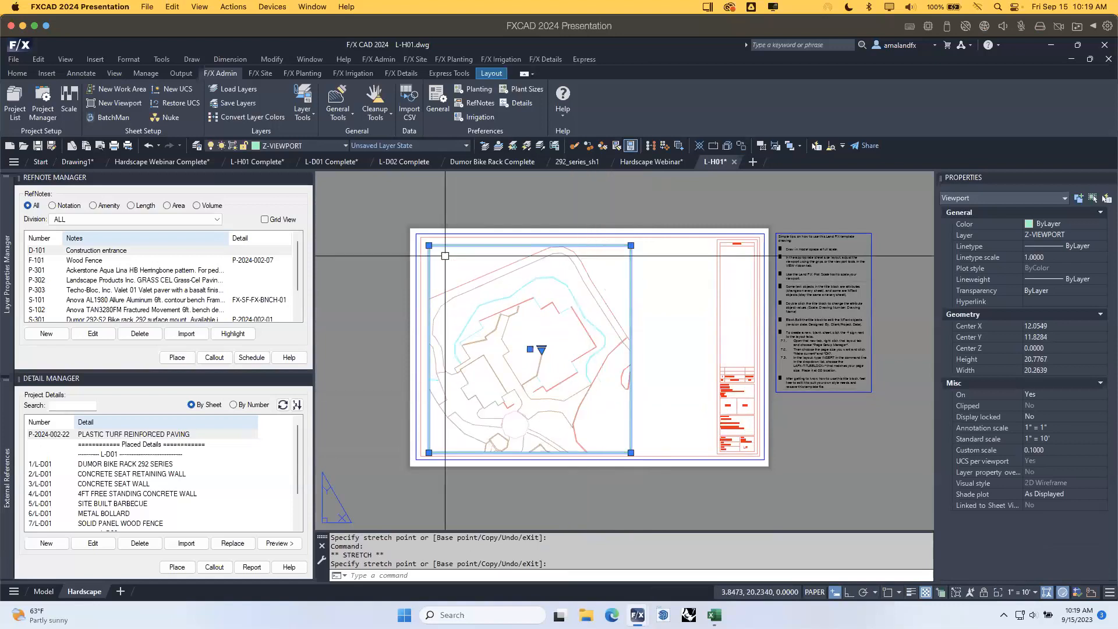
pyautogui.click(428, 246)
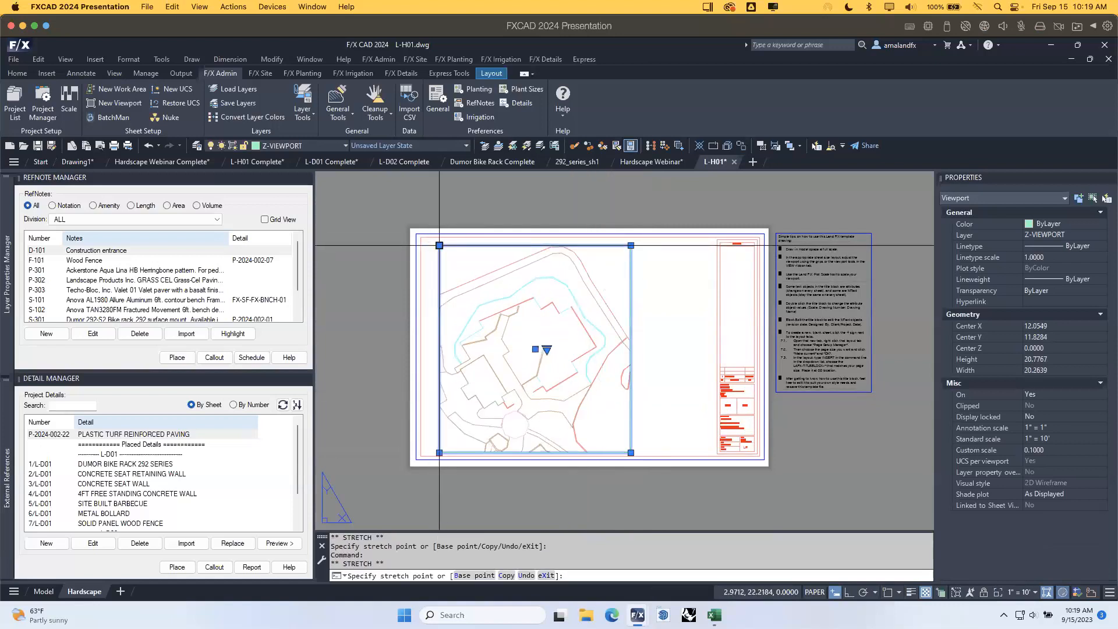
pyautogui.click(439, 245)
pyautogui.click(1035, 416)
pyautogui.click(1041, 418)
pyautogui.click(1041, 427)
# Move the plan viewport to the left on the sheet.
pyautogui.click(661, 352)
pyautogui.click(643, 325)
pyautogui.press('Escape')
pyautogui.click(643, 336)
pyautogui.click(616, 310)
pyautogui.write('m')
pyautogui.press('Return')
pyautogui.click(665, 309)
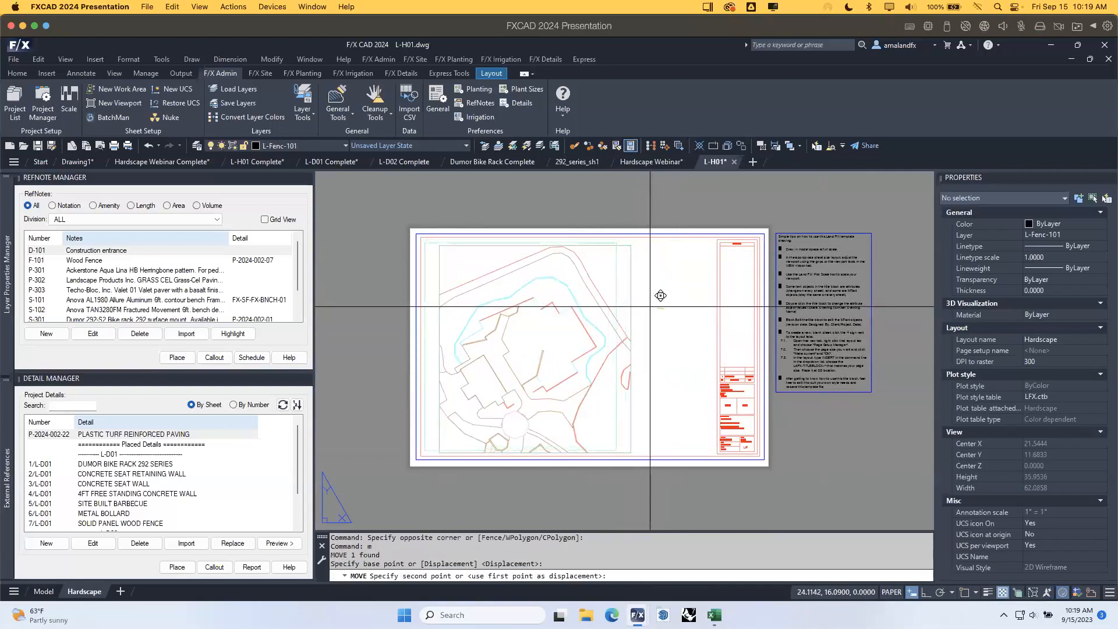
pyautogui.click(656, 306)
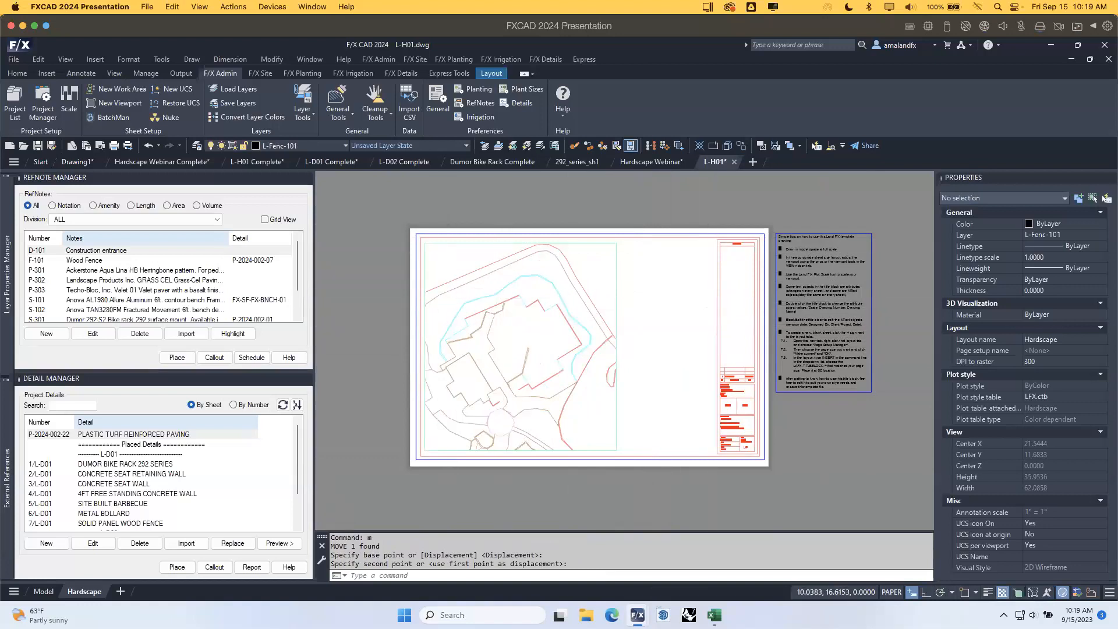
pyautogui.scroll(3, 502, 305)
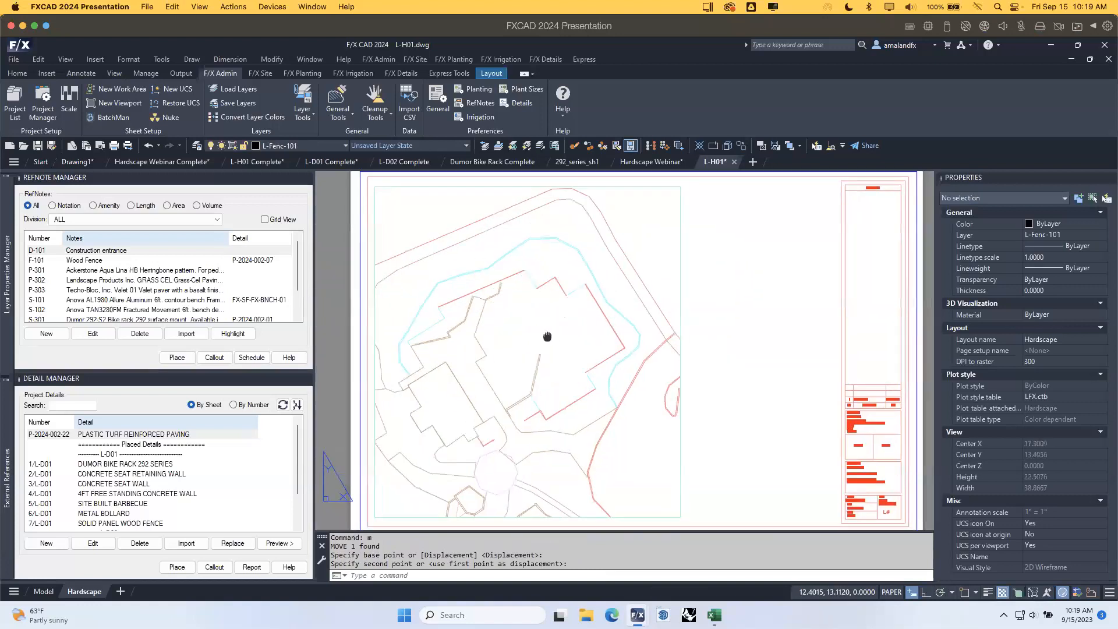
# In the Hardscape Webinar drawing, set plot scale to 1" = 10 FT, Imperial, Decimal Feet.
pyautogui.click(658, 161)
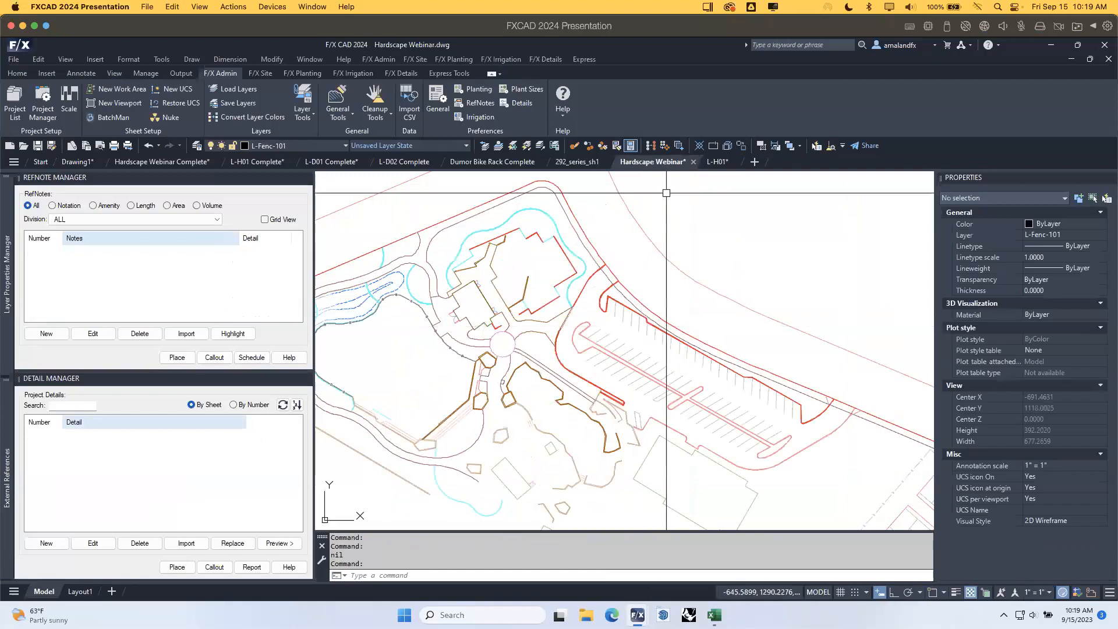
pyautogui.click(70, 101)
pyautogui.moveTo(547, 292); pyautogui.dragTo(527, 291)
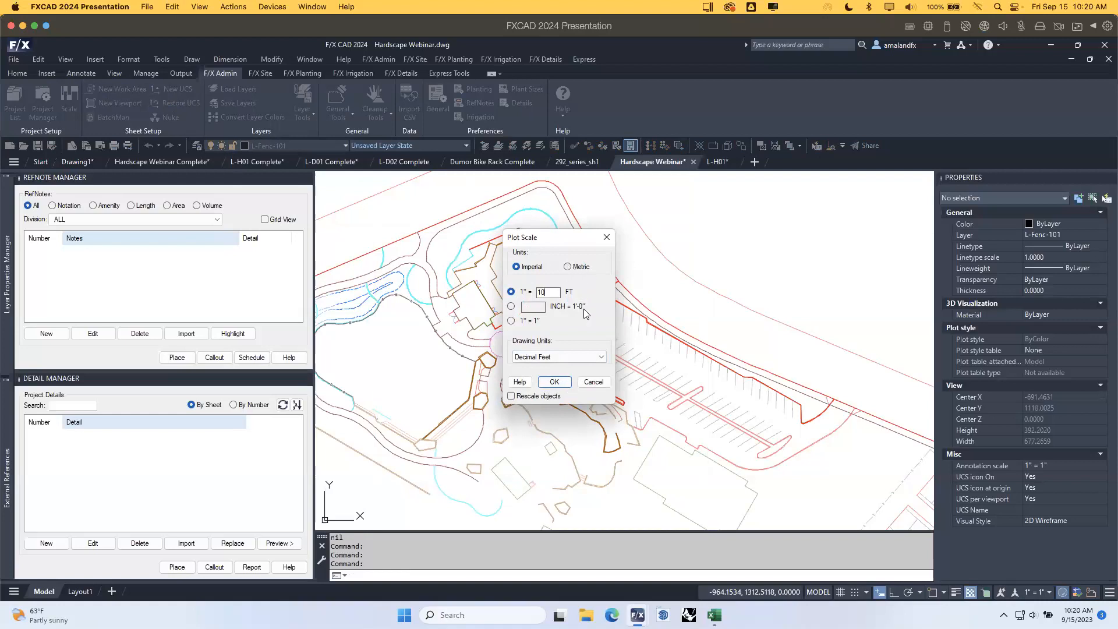
pyautogui.click(564, 384)
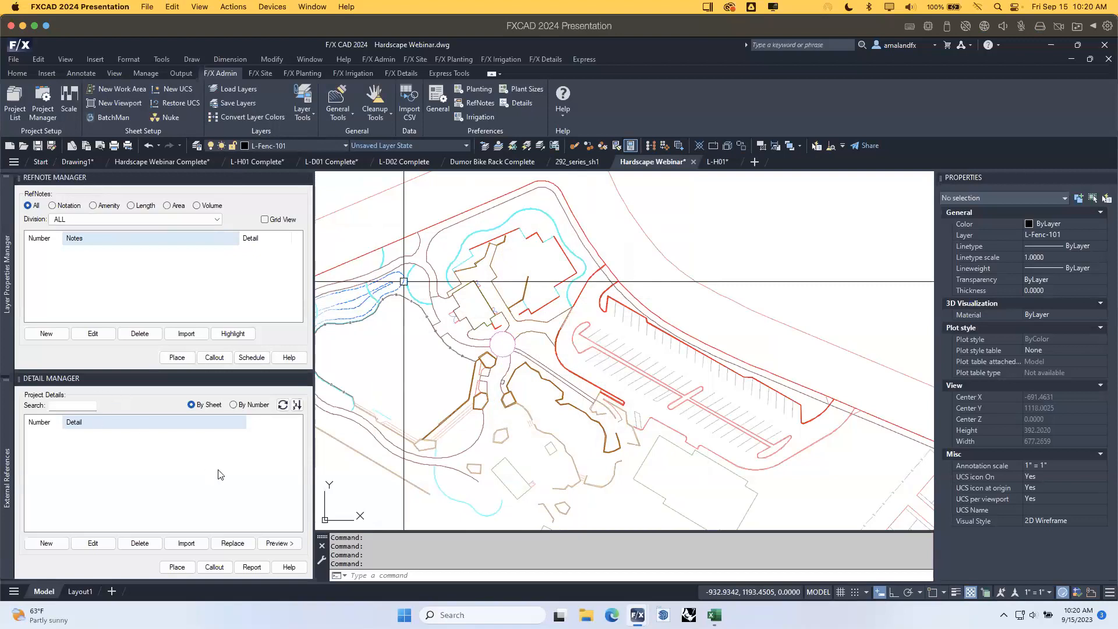
# Close the RefNote and Detail Manager palettes, then reopen only the RefNote Manager from F/X Site.
pyautogui.click(307, 178)
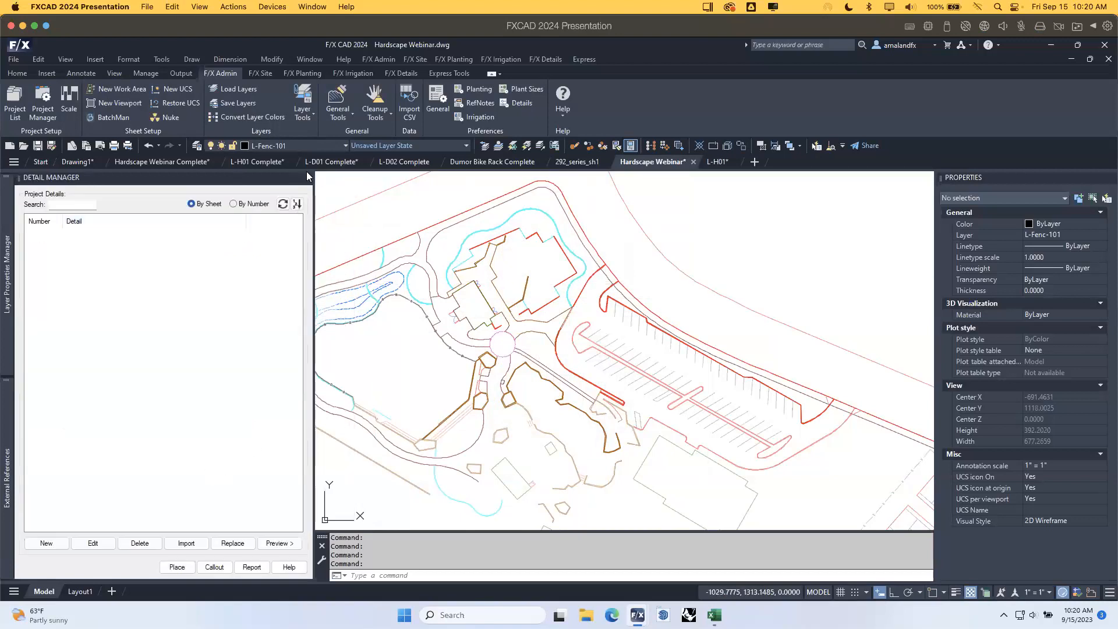
pyautogui.click(307, 176)
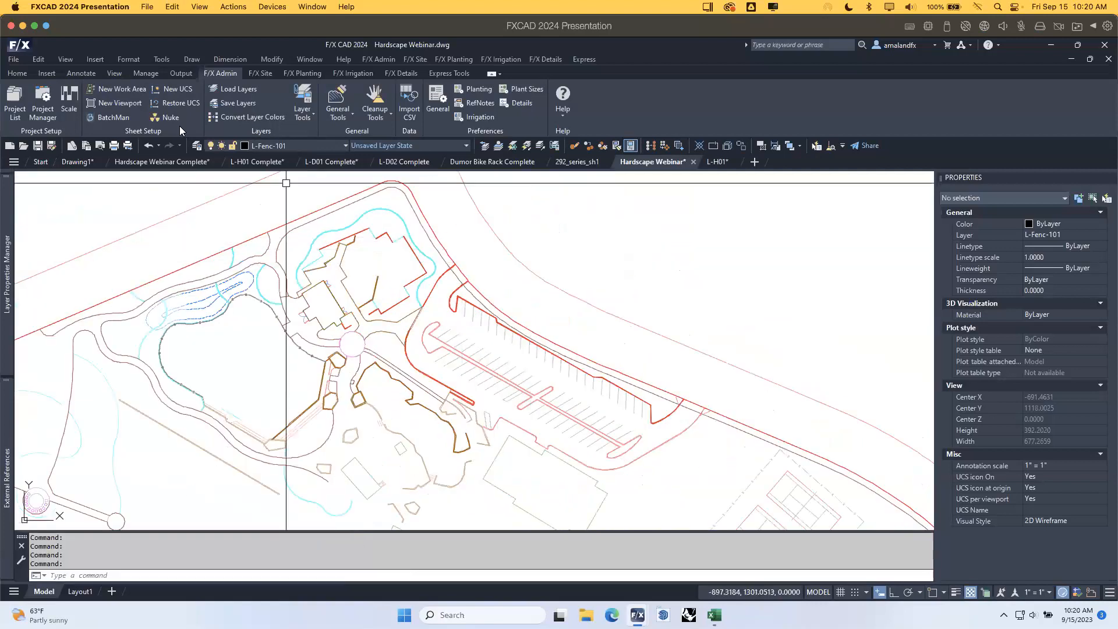
pyautogui.click(266, 72)
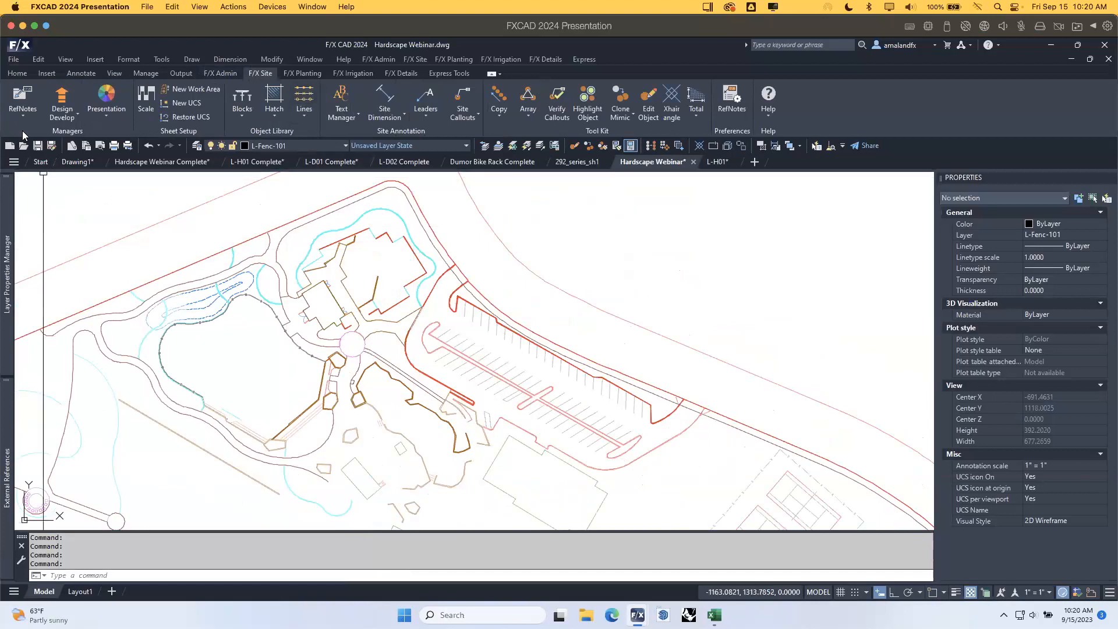
pyautogui.click(27, 95)
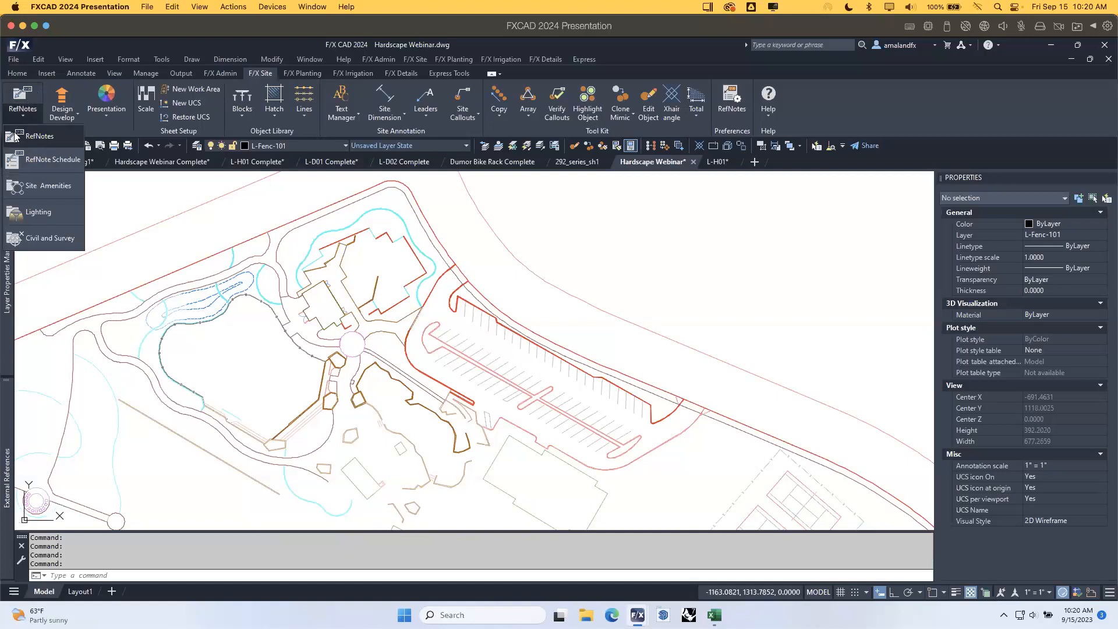
pyautogui.click(49, 136)
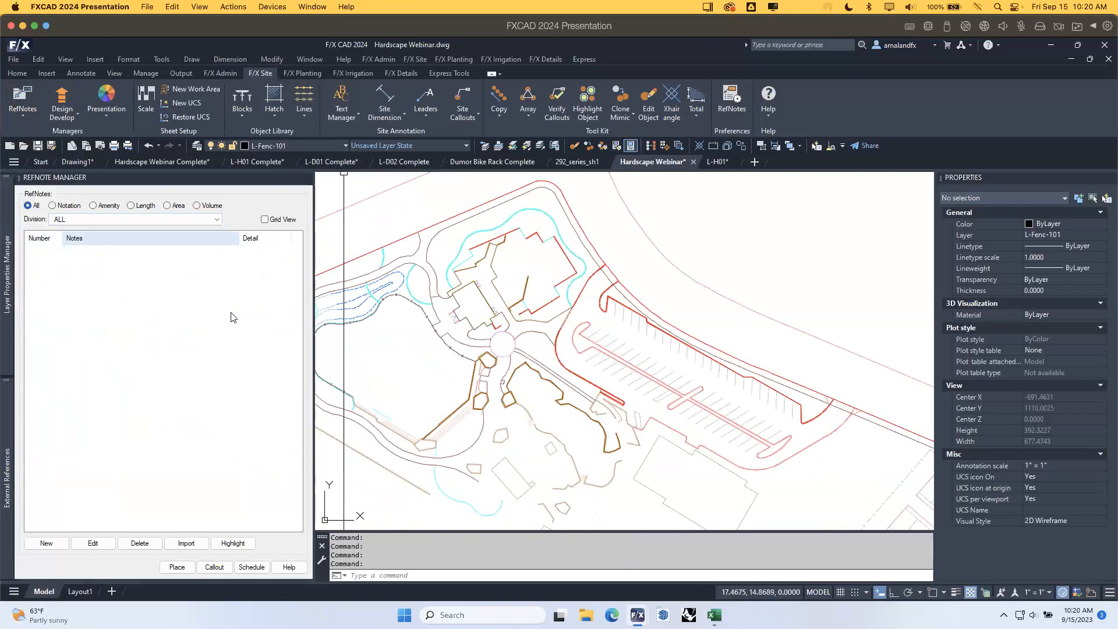
pyautogui.click(12, 299)
pyautogui.click(602, 208)
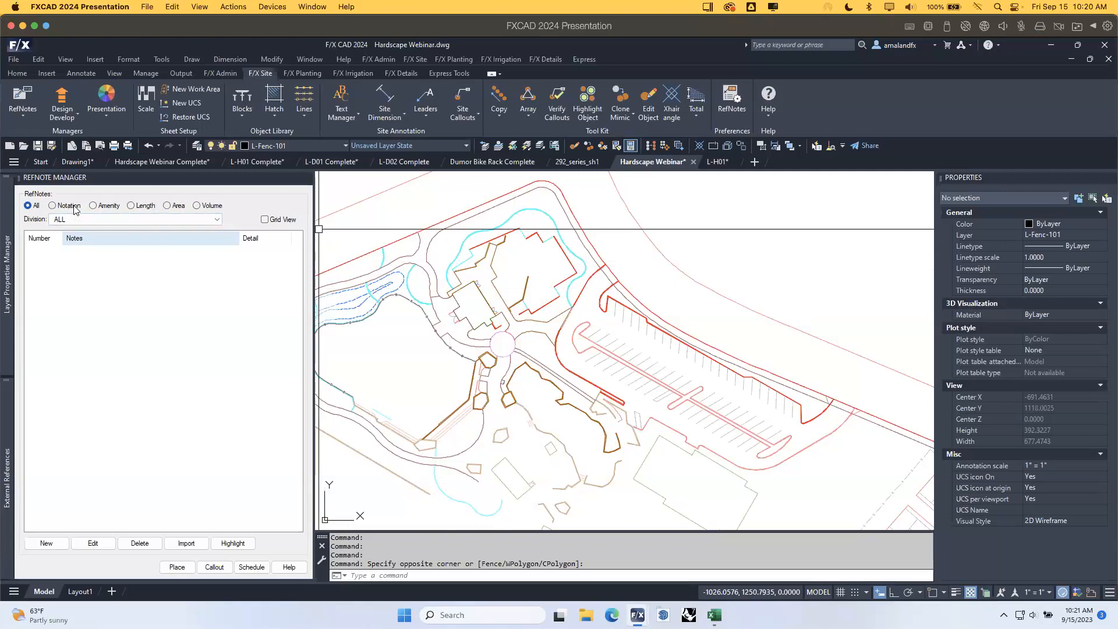
# Filter the RefNote Manager to Notation notes and start a new reference note.
pyautogui.click(74, 210)
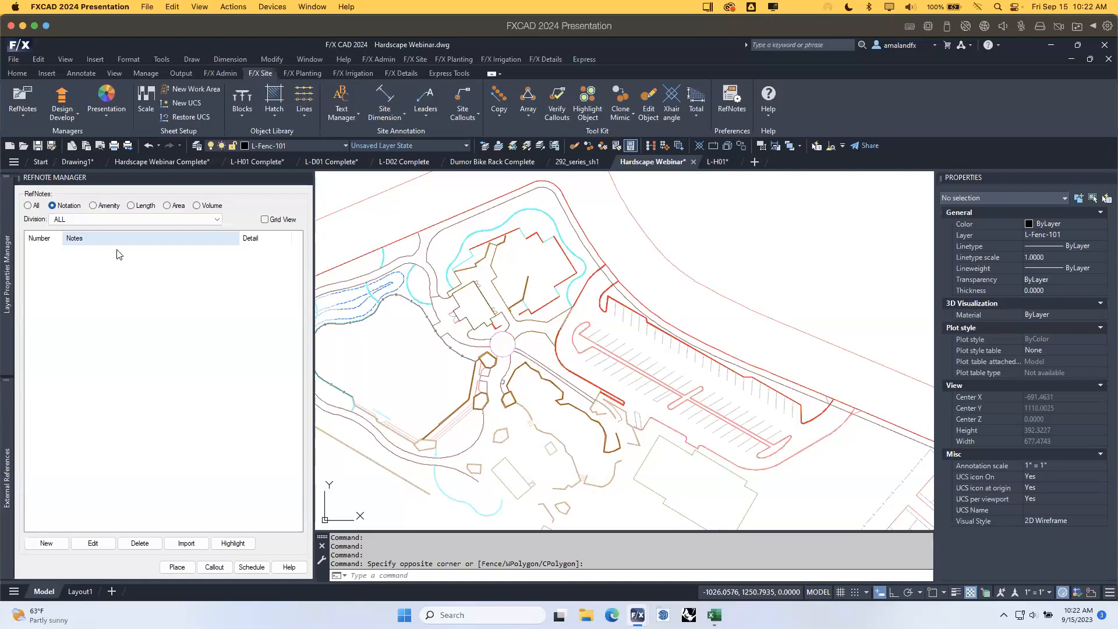
pyautogui.click(60, 545)
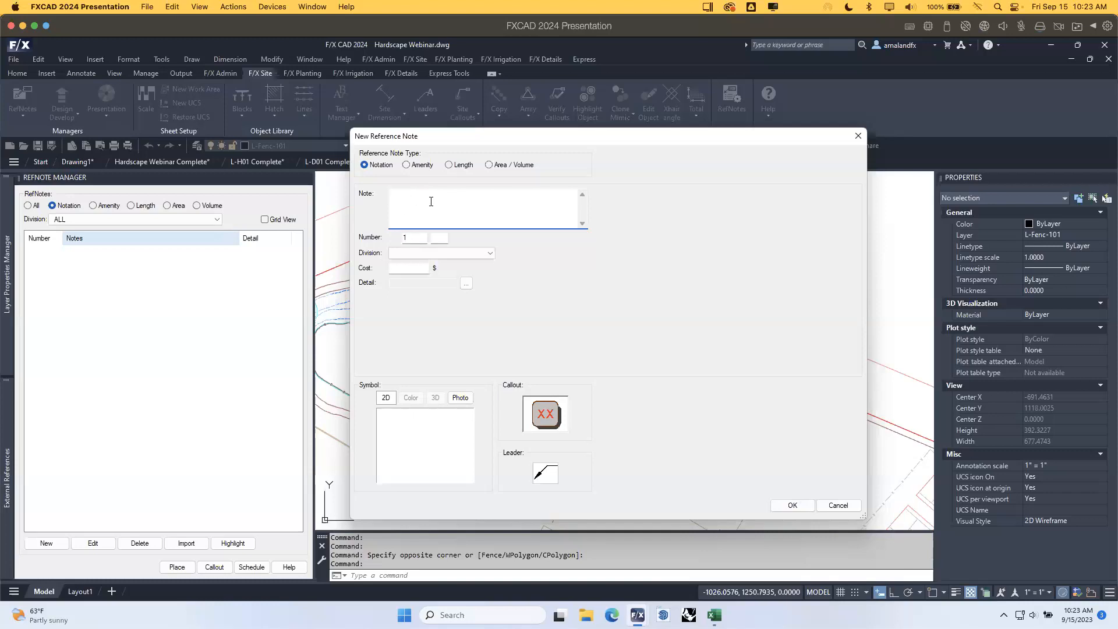
# Enter note text 'Construction entrance', choose division D Demolition, and save it as D-101.
pyautogui.write('Construction entranc')
pyautogui.click(436, 254)
pyautogui.click(489, 254)
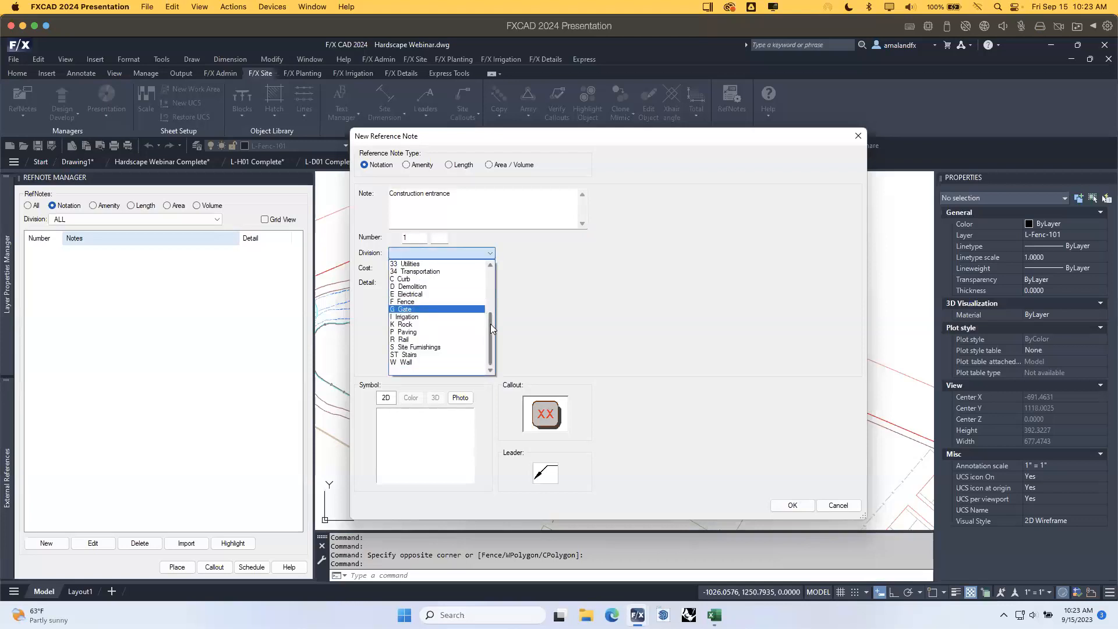
pyautogui.moveTo(489, 317); pyautogui.dragTo(495, 340)
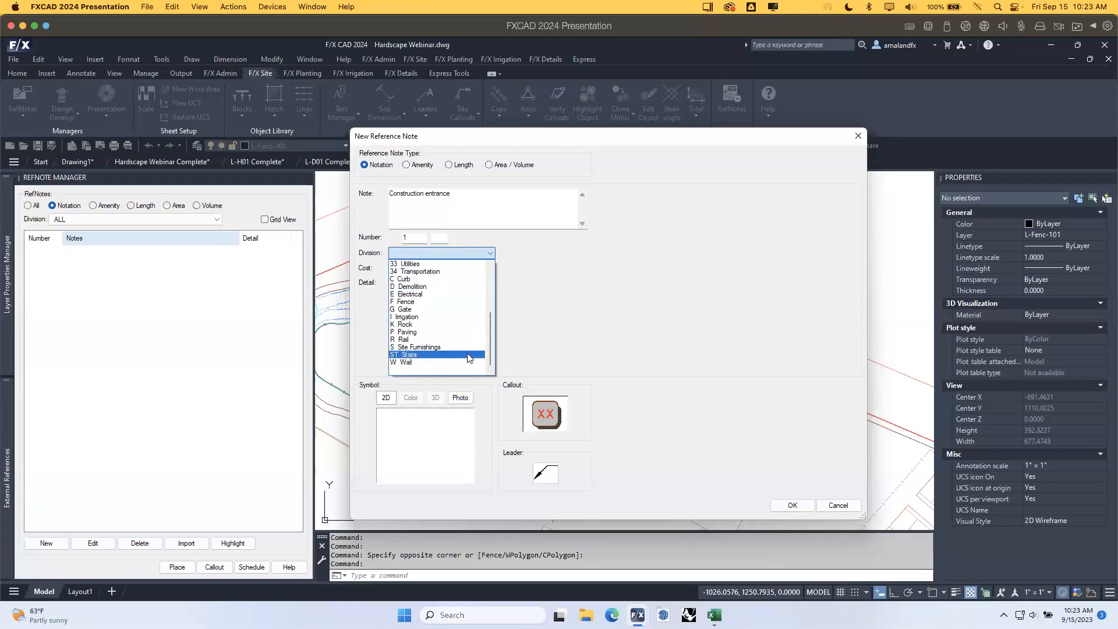
pyautogui.scroll(4, 491, 335)
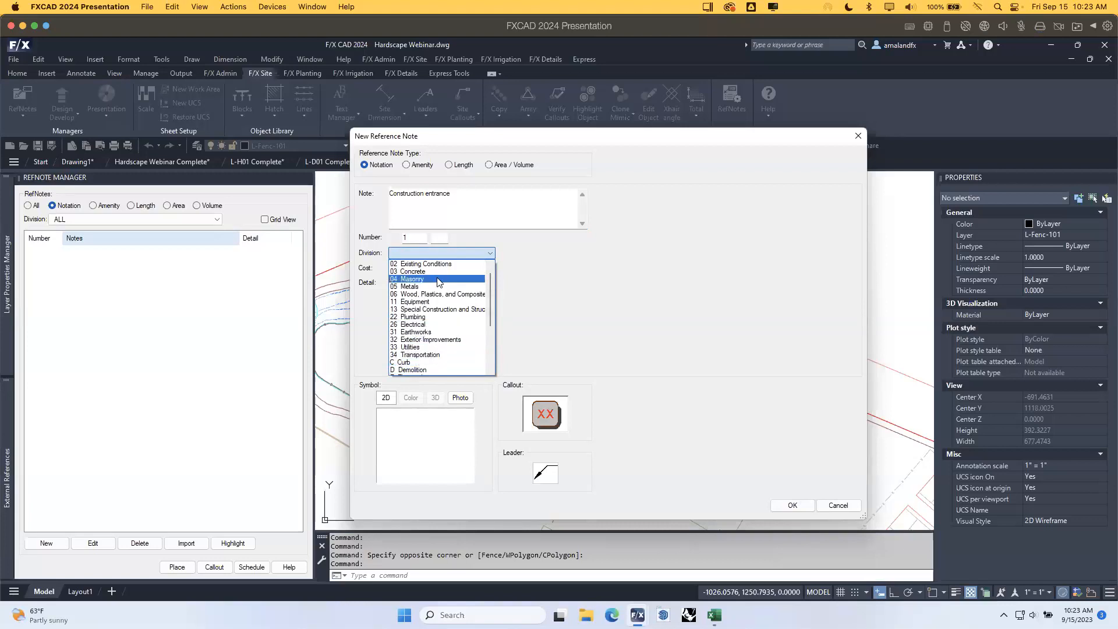
pyautogui.scroll(-1, 492, 321)
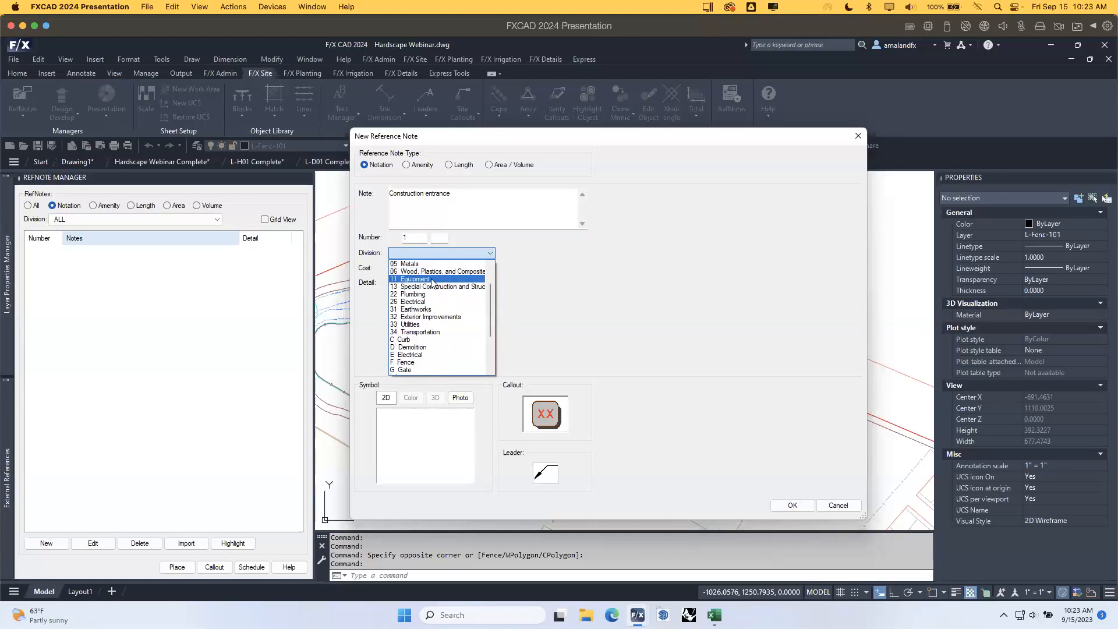
pyautogui.moveTo(490, 292); pyautogui.dragTo(491, 276)
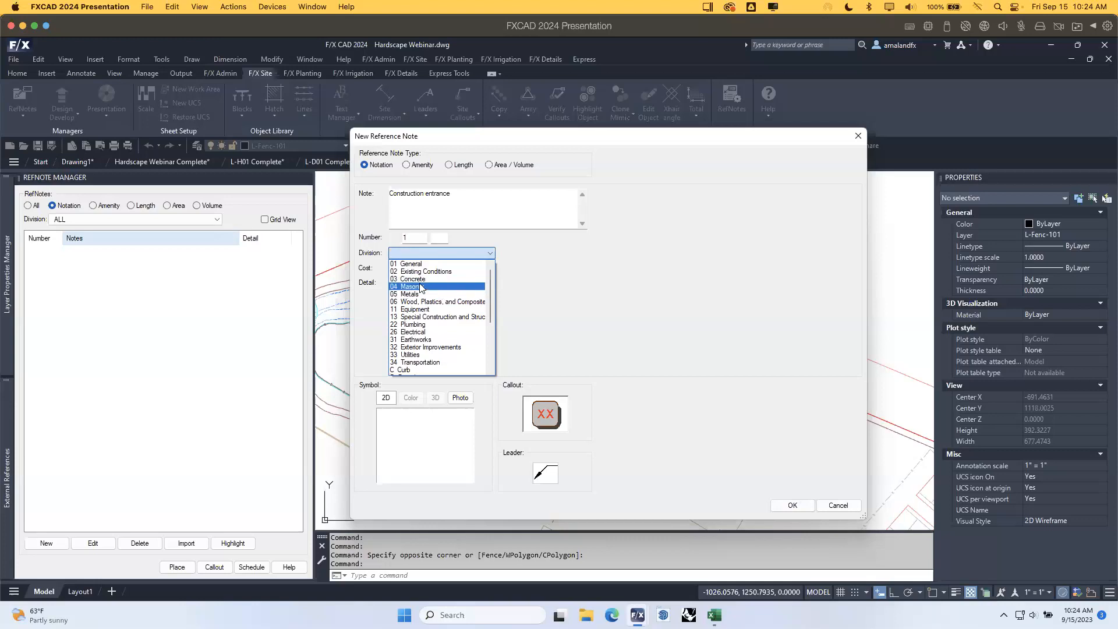
pyautogui.moveTo(491, 295); pyautogui.dragTo(496, 334)
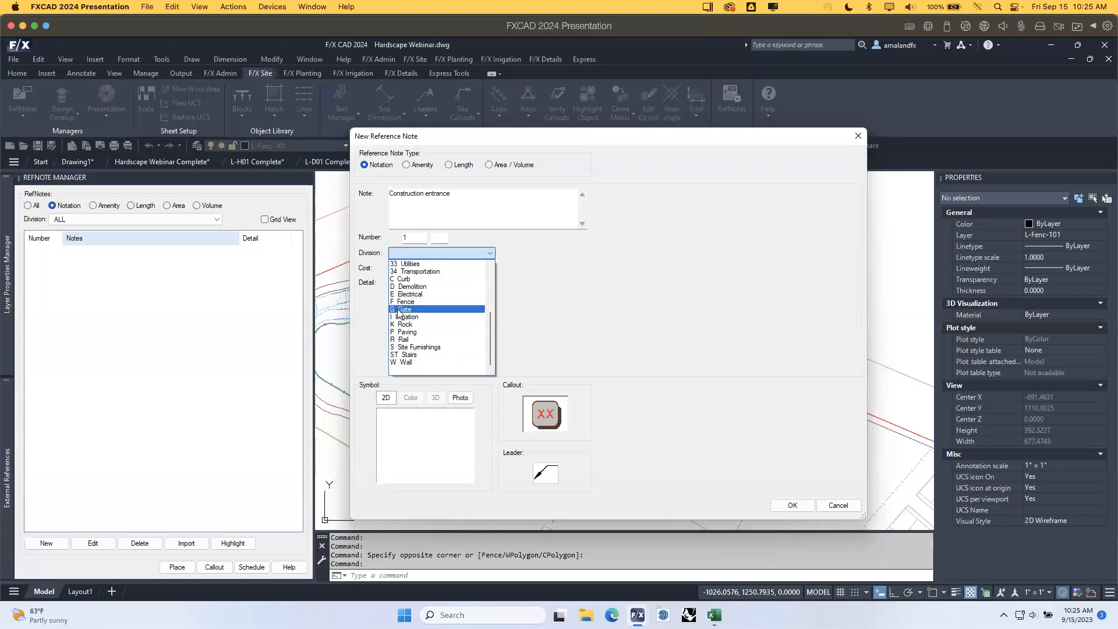
pyautogui.click(423, 287)
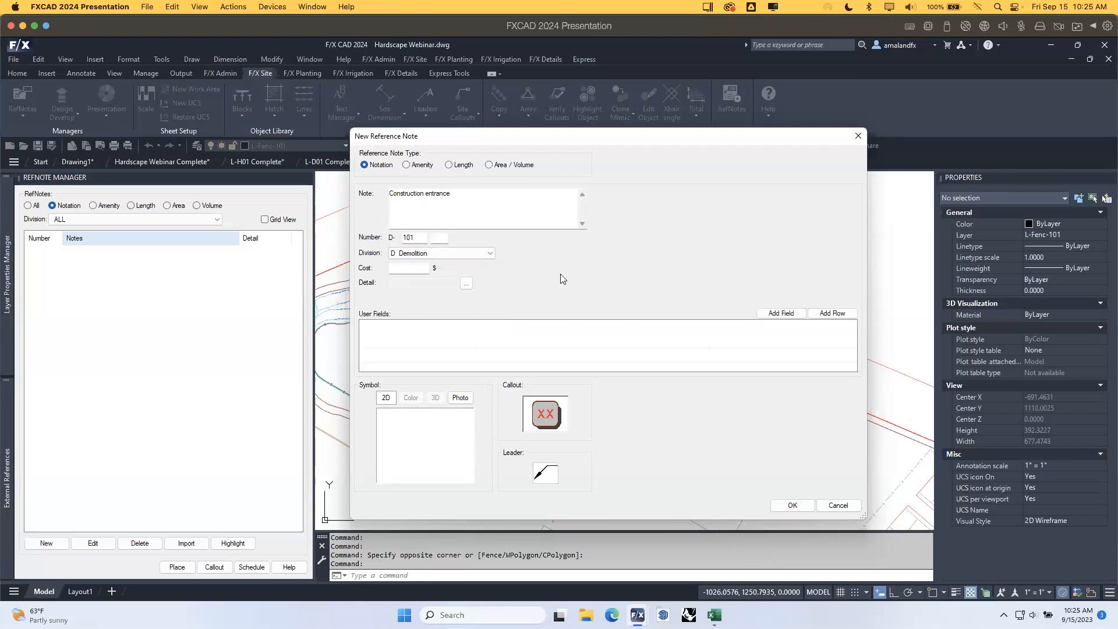
pyautogui.click(414, 270)
pyautogui.click(784, 504)
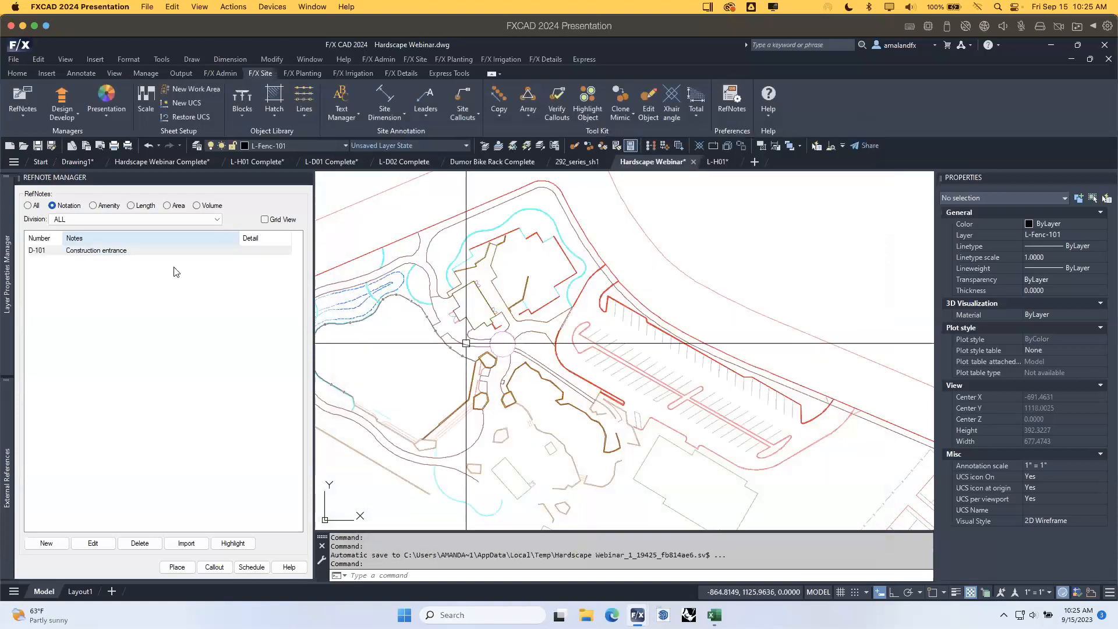
# On the L-H01 sheet, place the D-101 callout with an orthogonal leader on the red line.
pyautogui.scroll(-3, 583, 283)
pyautogui.scroll(3, 614, 250)
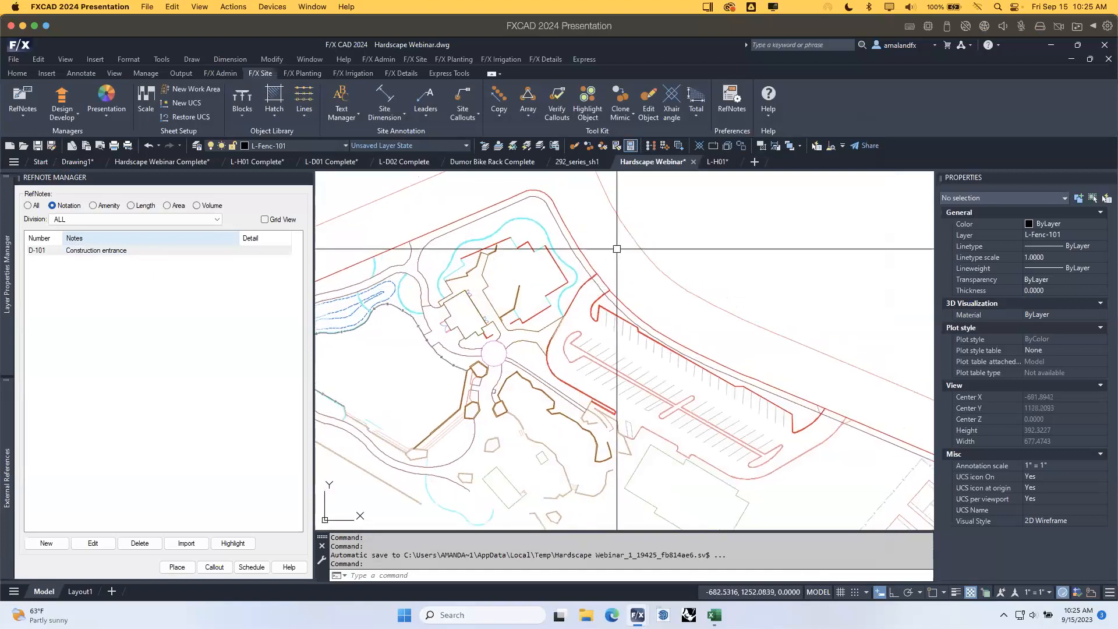
pyautogui.click(721, 162)
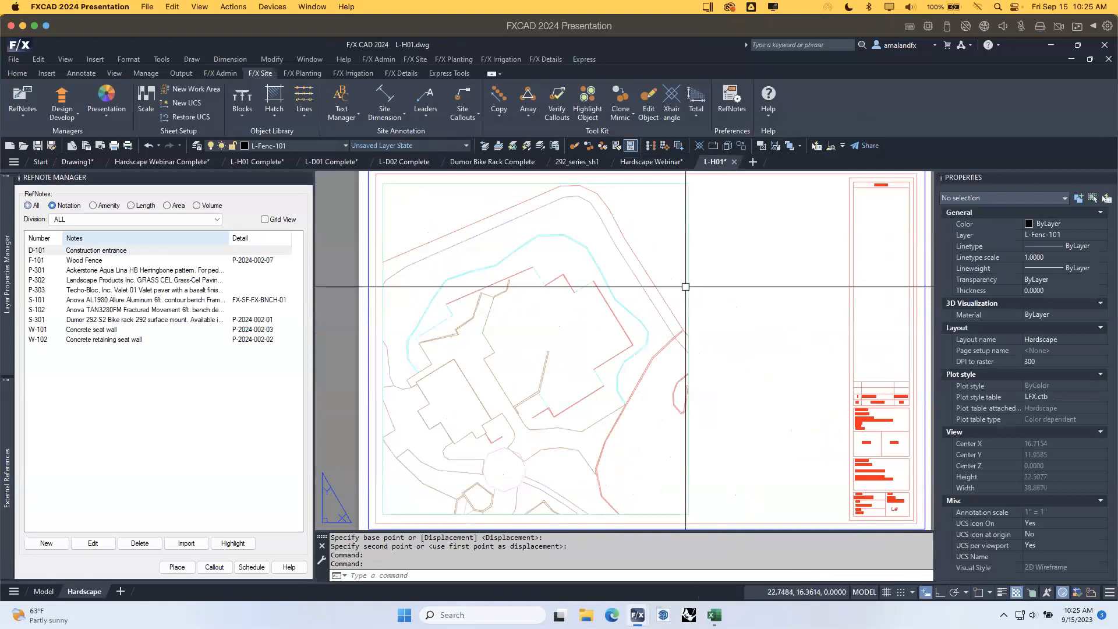
pyautogui.moveTo(702, 358); pyautogui.dragTo(575, 344, button='middle')
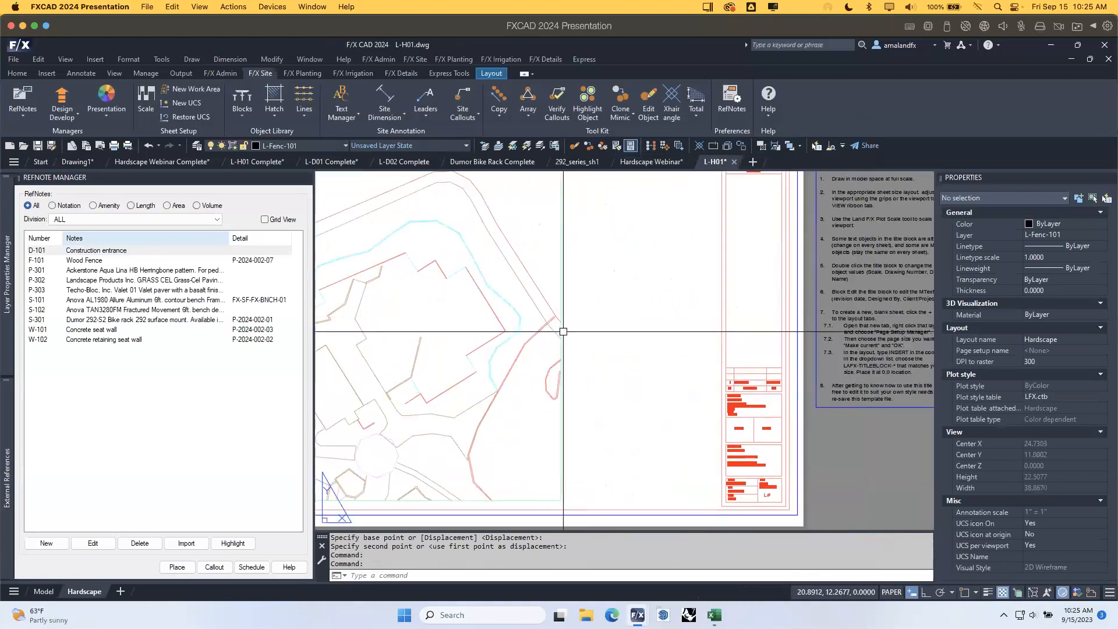
pyautogui.click(77, 251)
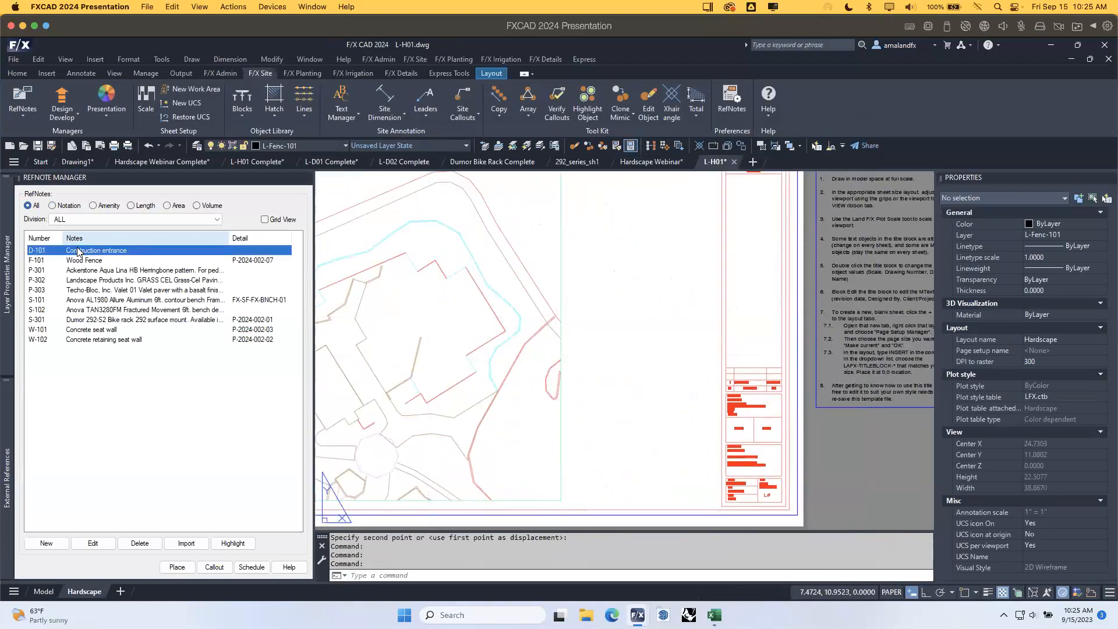
pyautogui.click(176, 568)
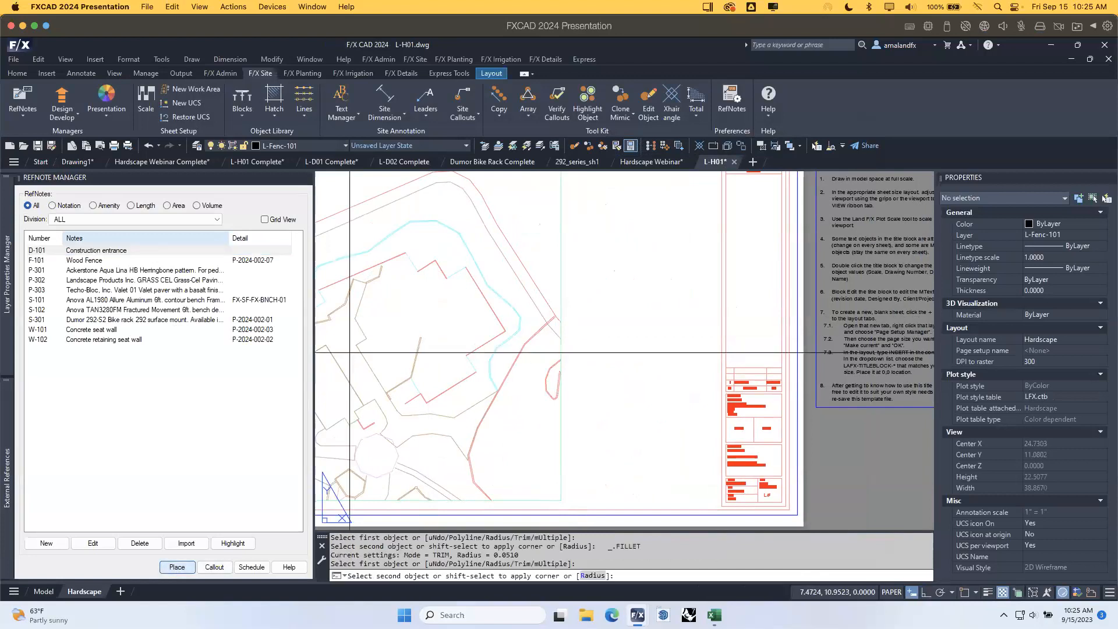
pyautogui.click(553, 336)
pyautogui.press('F8')
pyautogui.click(568, 356)
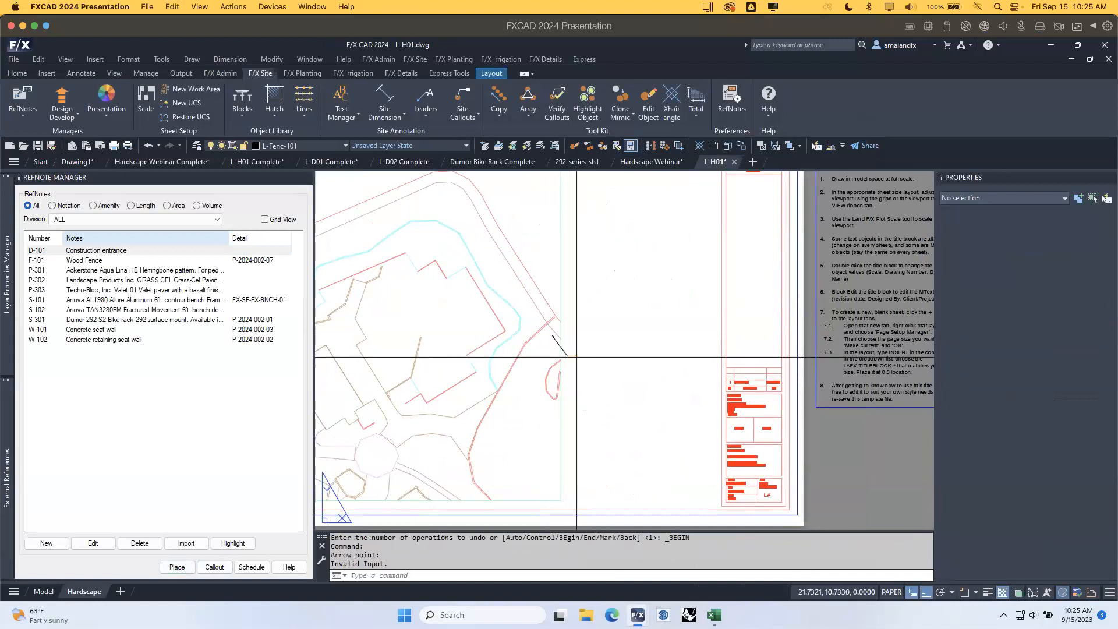
# End the callout placement and go back to the Hardscape Webinar drawing.
pyautogui.scroll(4, 599, 402)
pyautogui.press('Escape')
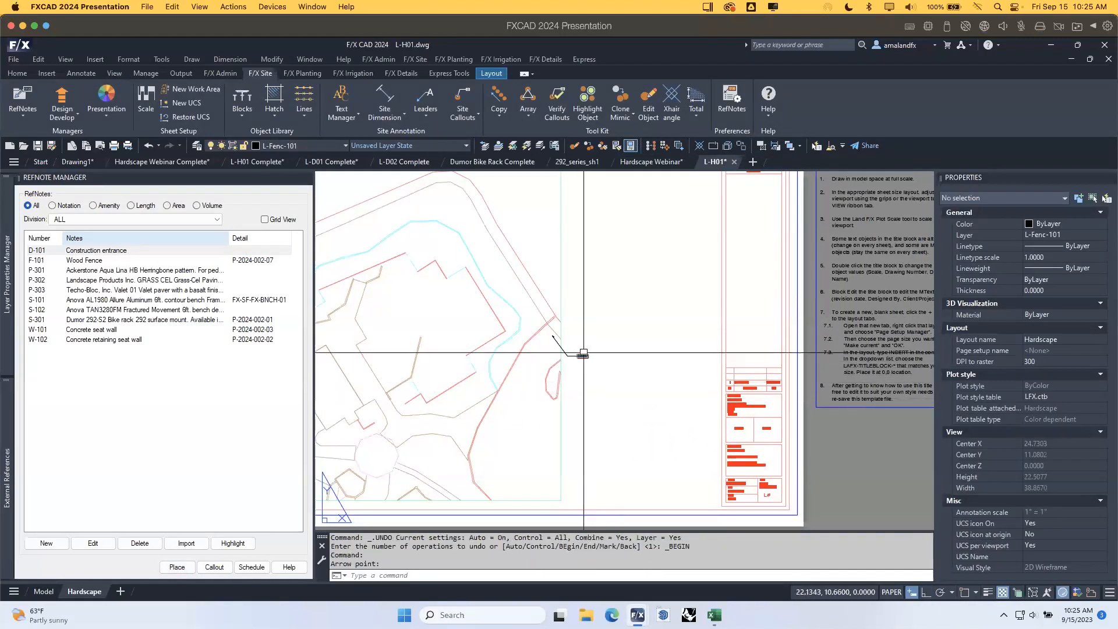
pyautogui.scroll(-3, 579, 447)
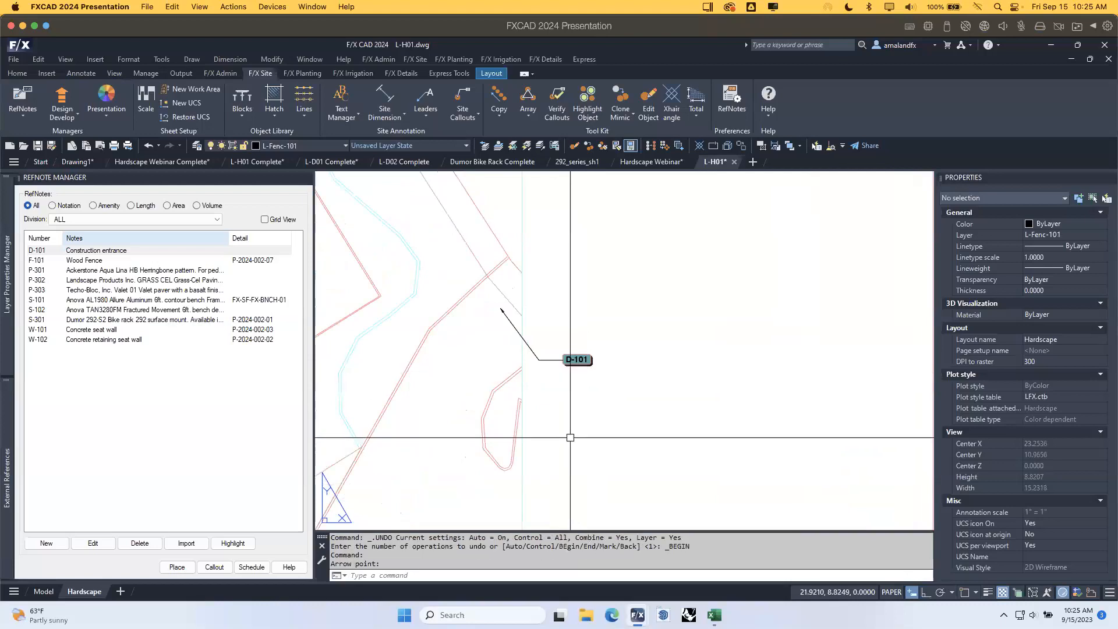
pyautogui.scroll(-3, 578, 446)
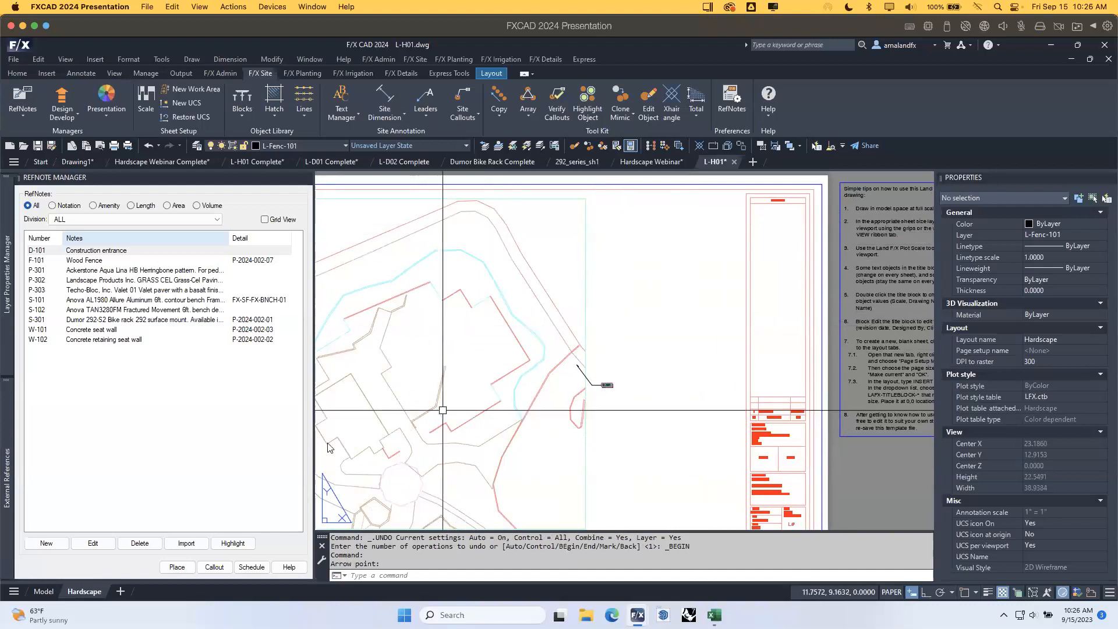
pyautogui.click(655, 162)
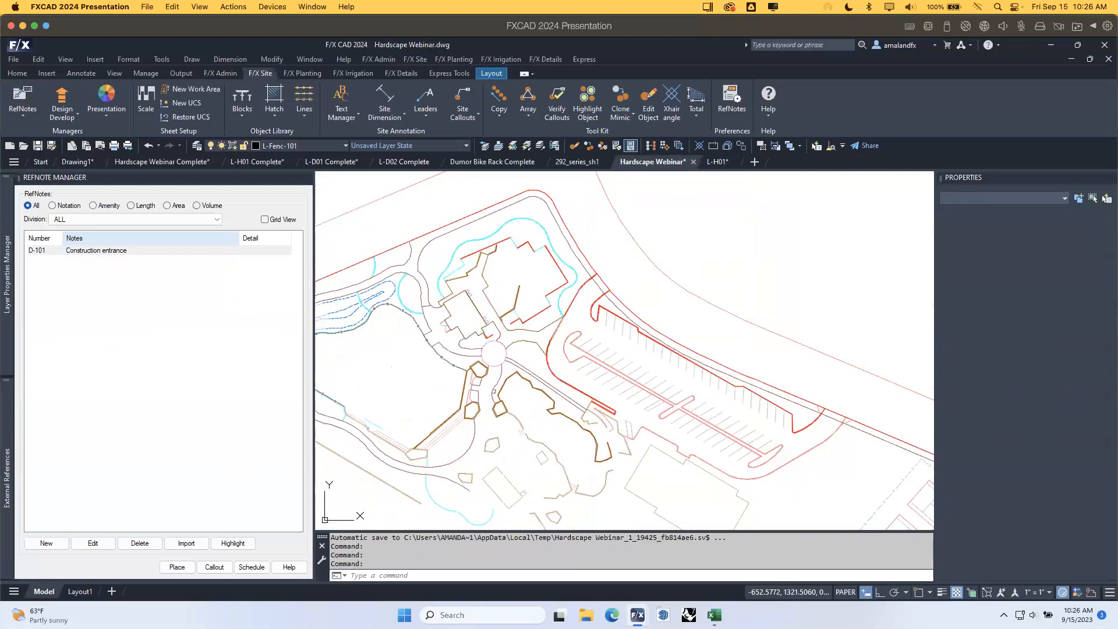
# Filter the RefNote Manager to Amenity notes and start a new note from a manufacturer.
pyautogui.click(109, 207)
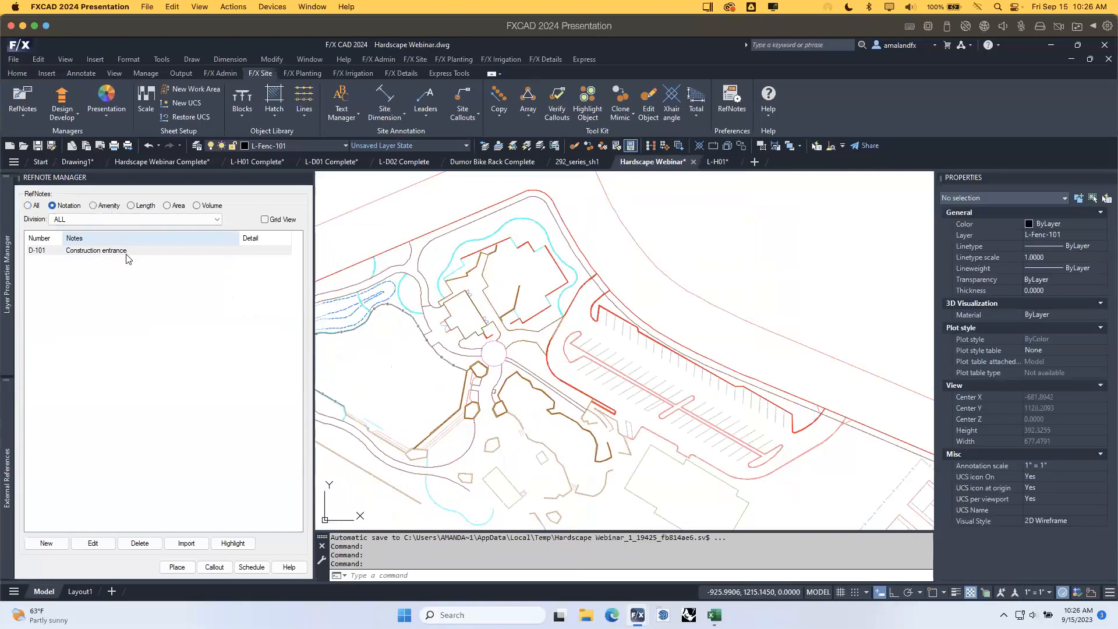
pyautogui.click(47, 544)
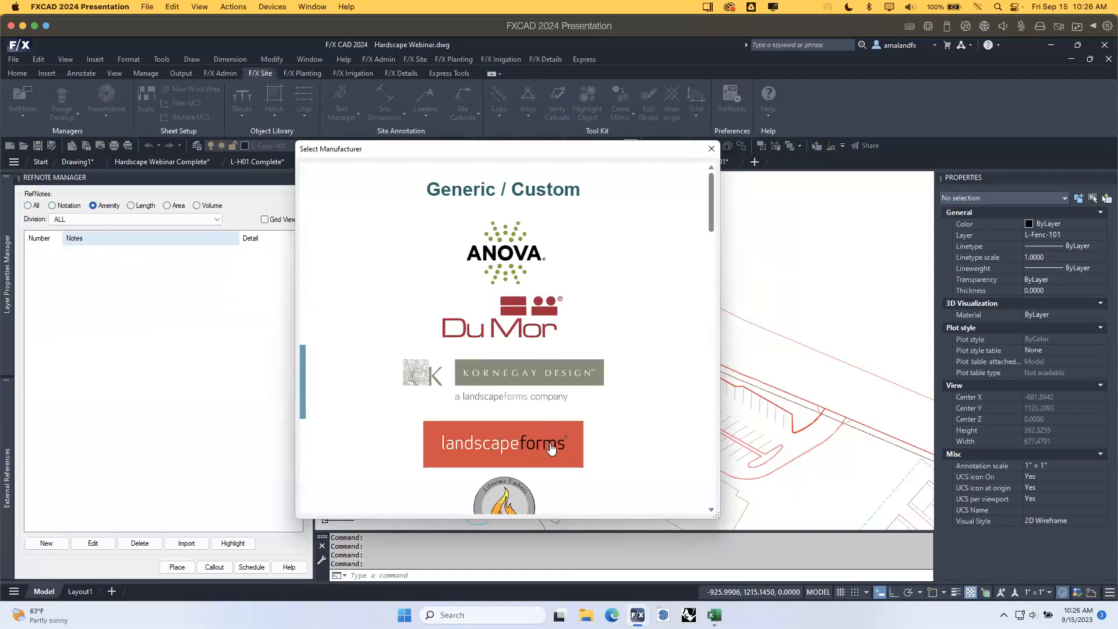
pyautogui.scroll(-2, 552, 442)
pyautogui.scroll(-4, 554, 441)
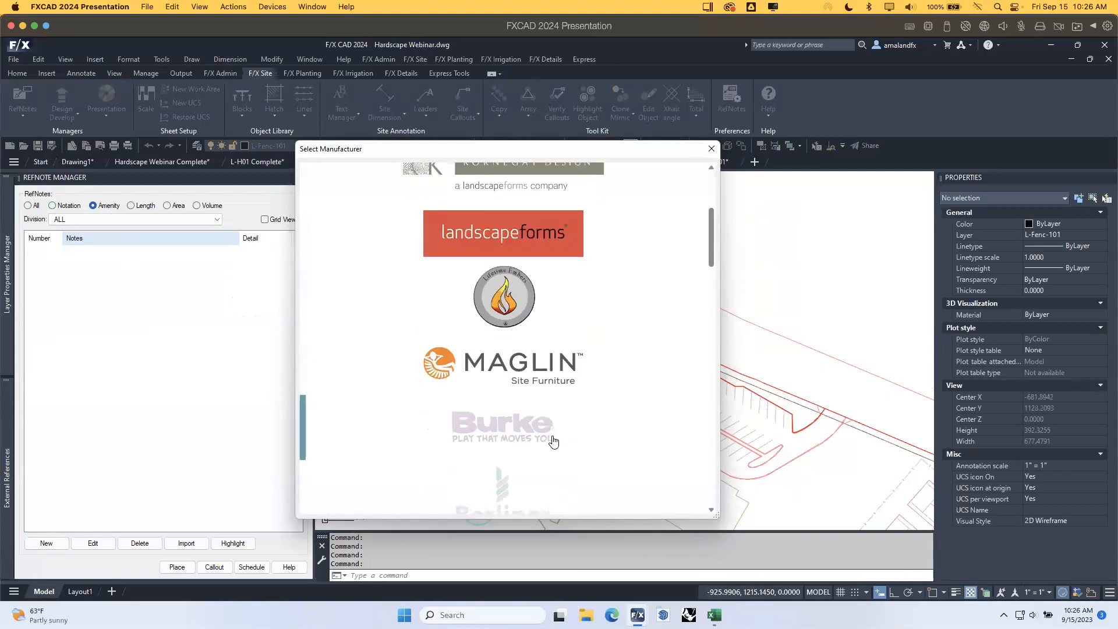
pyautogui.scroll(2, 559, 466)
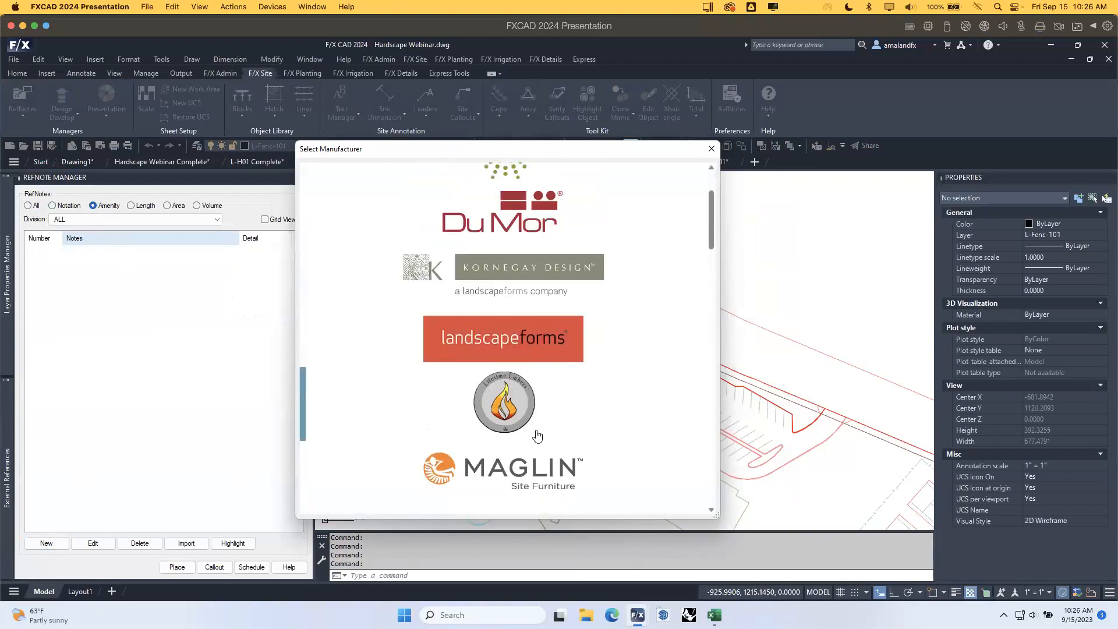
pyautogui.scroll(-4, 504, 466)
pyautogui.scroll(6, 536, 461)
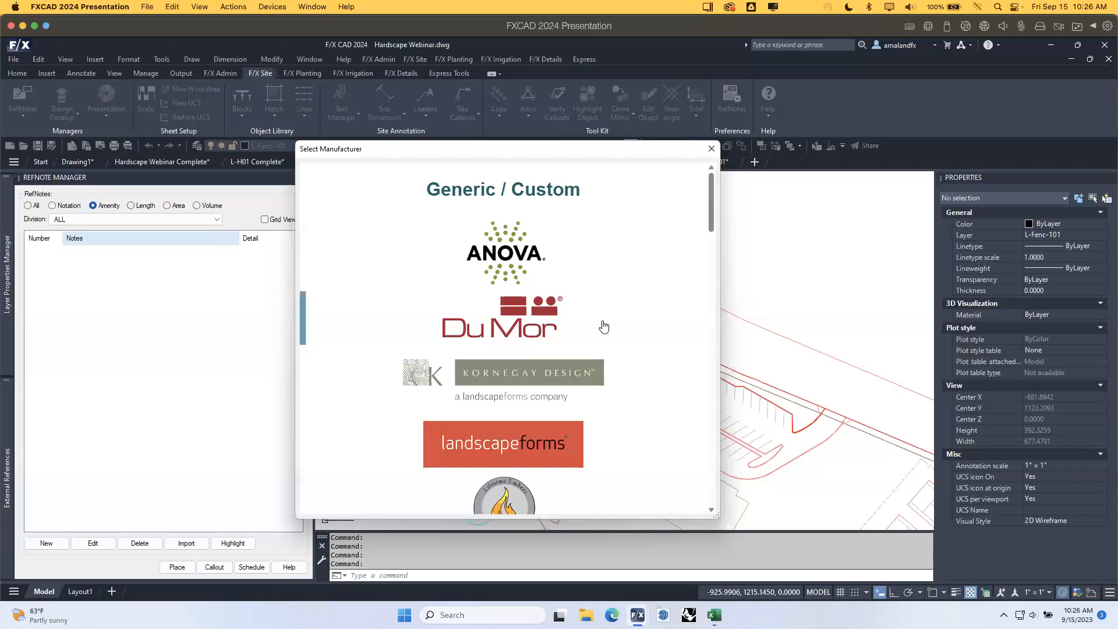
# Choose the DuMor 292-S2 bike rack with the Hunter Green Gloss finish.
pyautogui.click(534, 318)
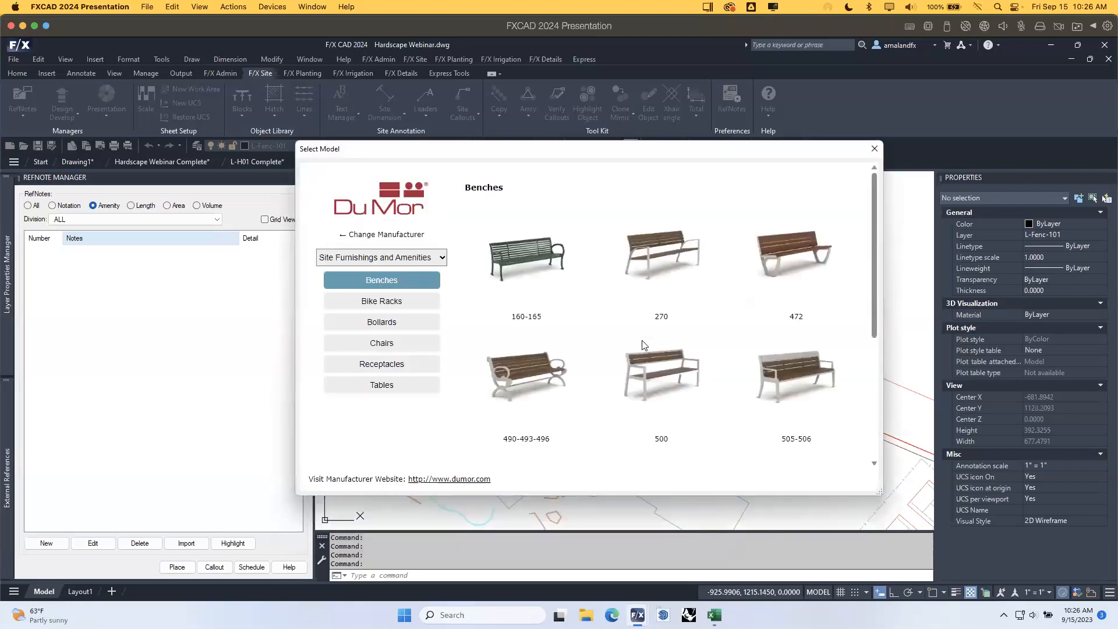
pyautogui.click(403, 304)
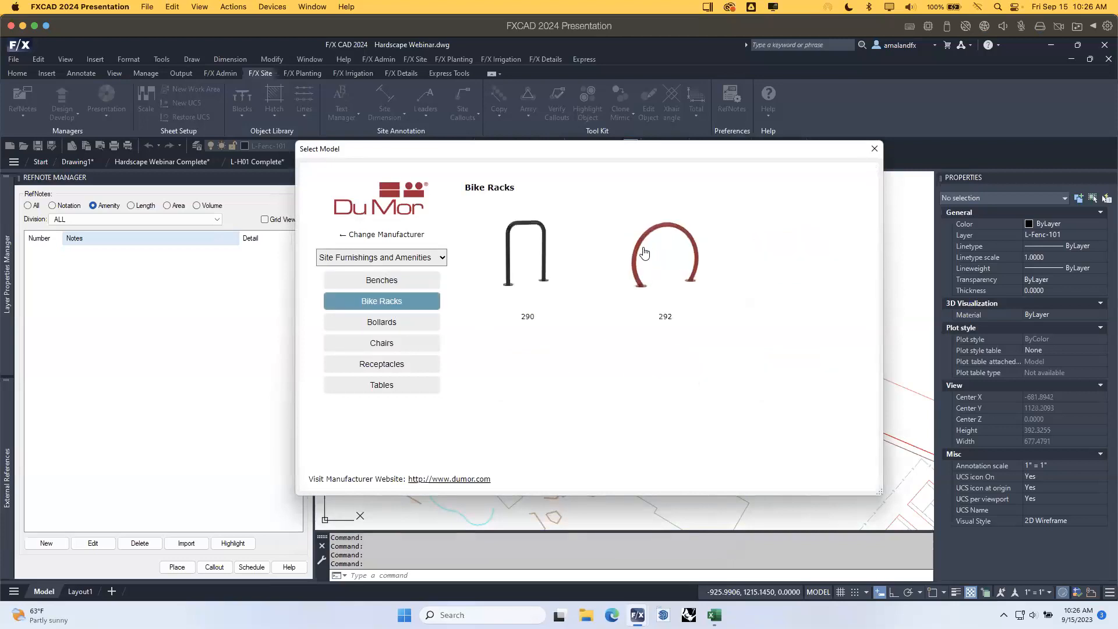
pyautogui.click(656, 258)
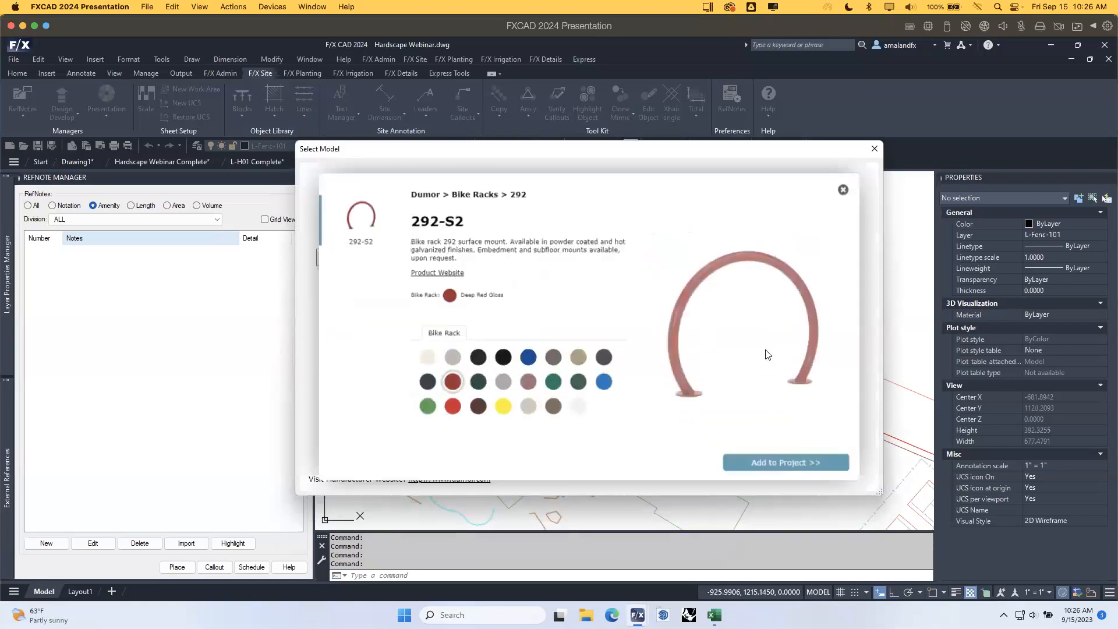
pyautogui.click(551, 387)
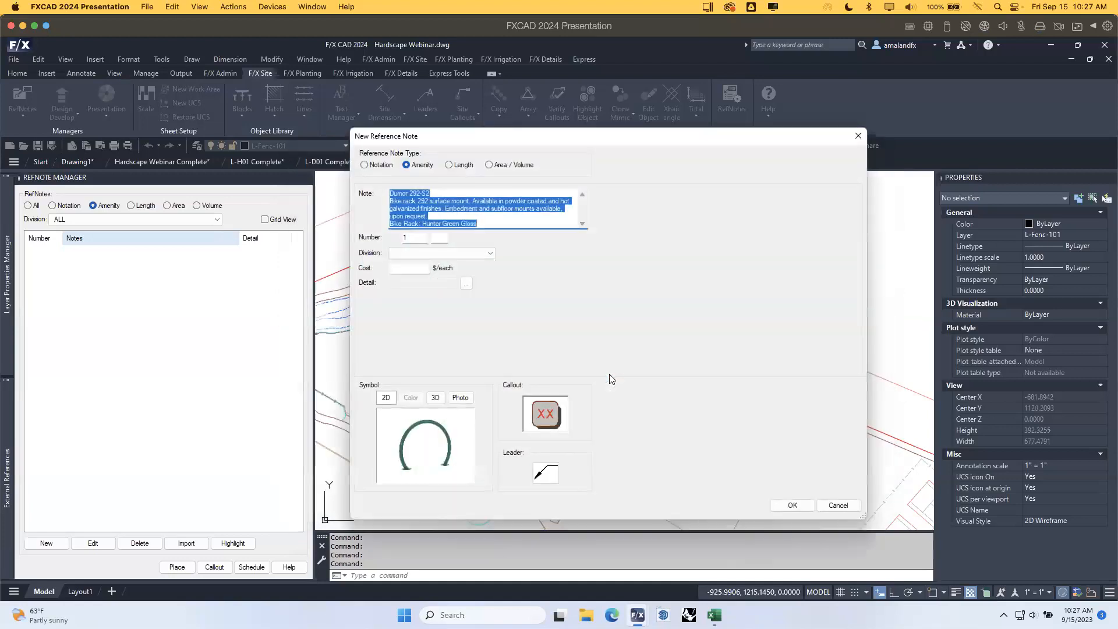
# Set the note's Division to S Site Furnishings and subdivision to 300 Bike Racks, numbering it S-301.
pyautogui.moveTo(494, 222); pyautogui.dragTo(389, 186)
pyautogui.click(495, 219)
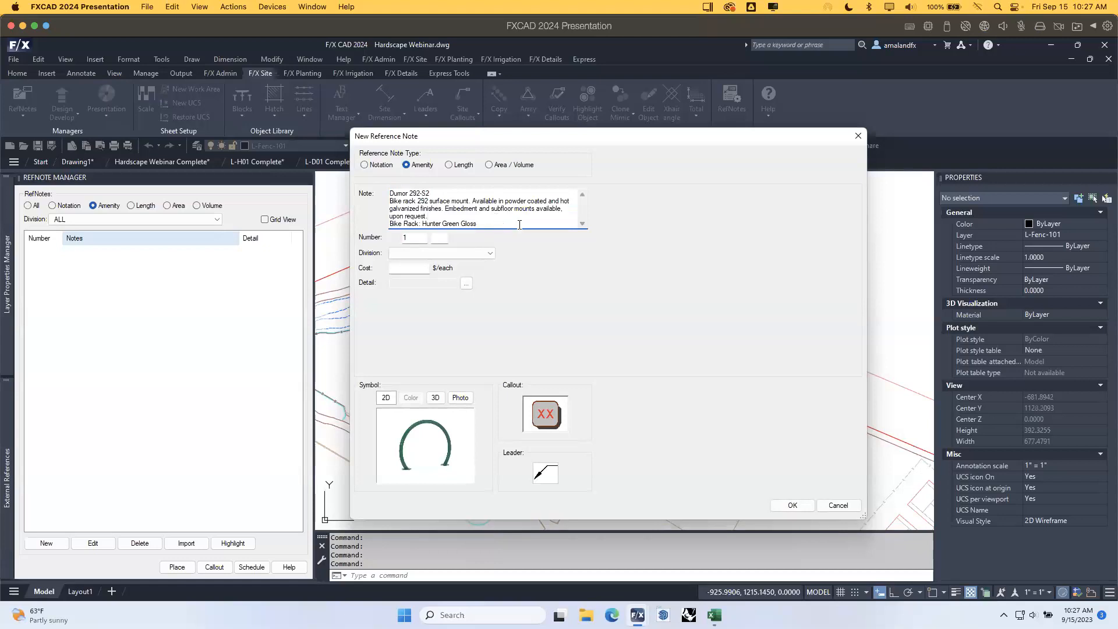
pyautogui.click(453, 254)
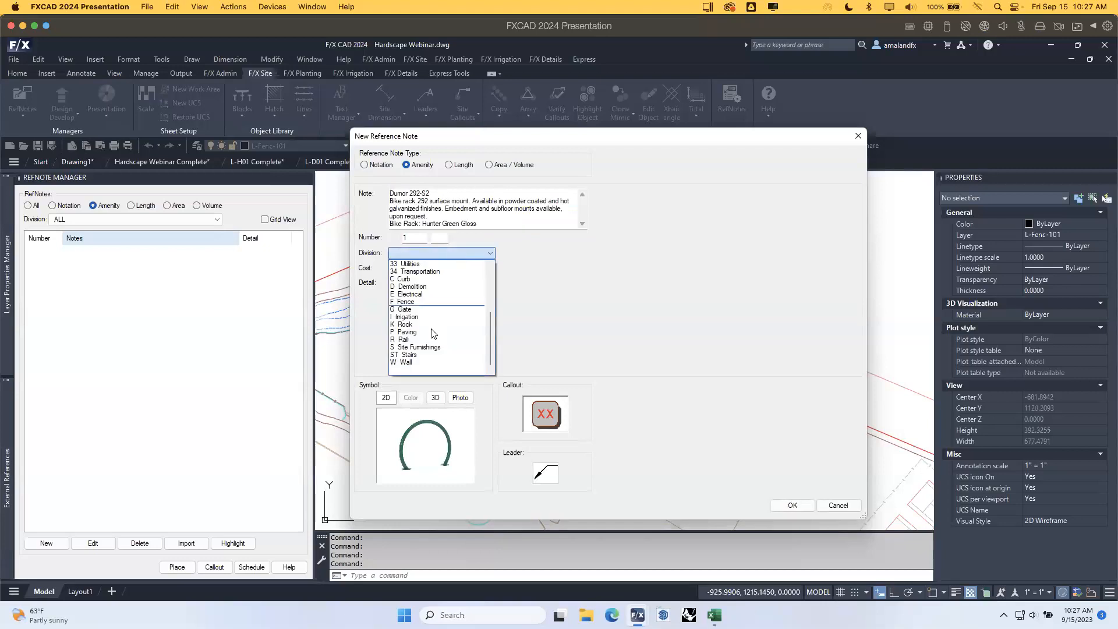
pyautogui.click(433, 347)
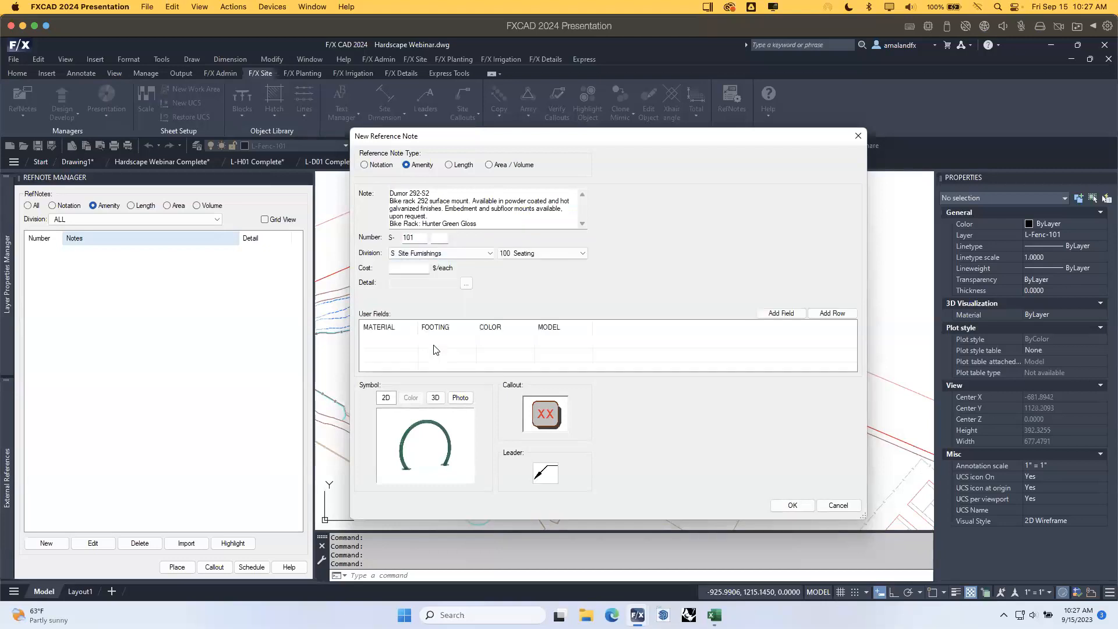
pyautogui.click(584, 254)
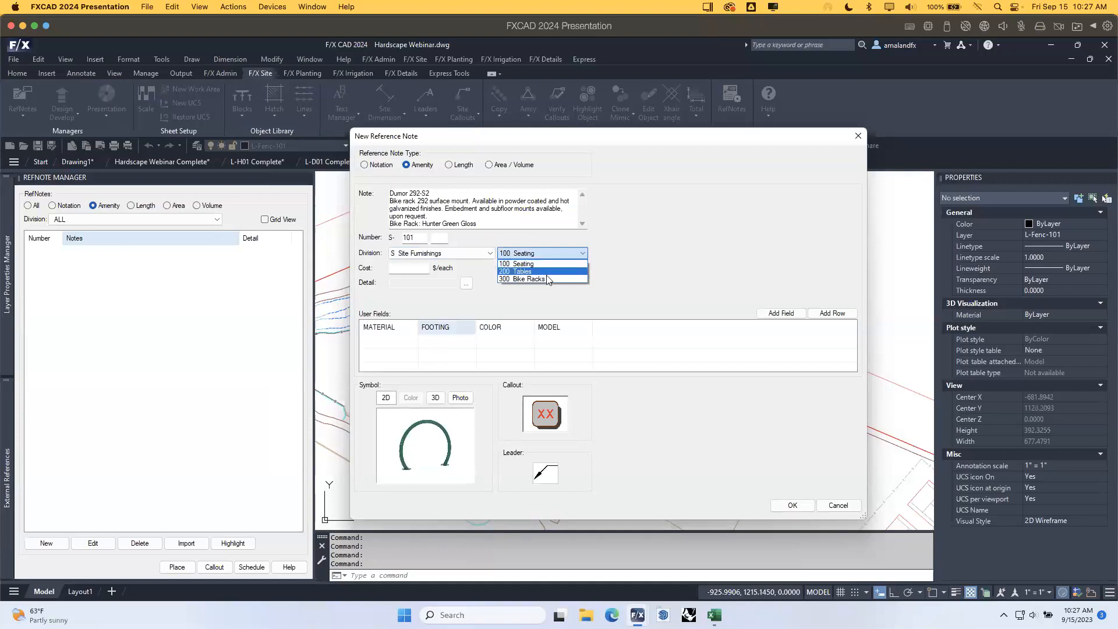
pyautogui.click(568, 279)
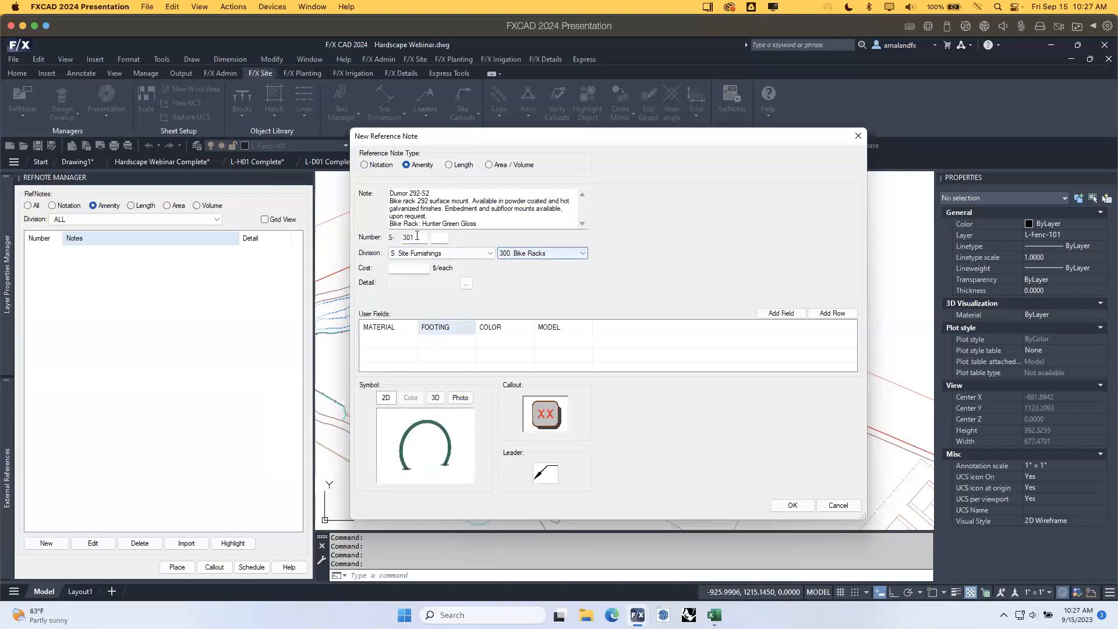
pyautogui.click(582, 253)
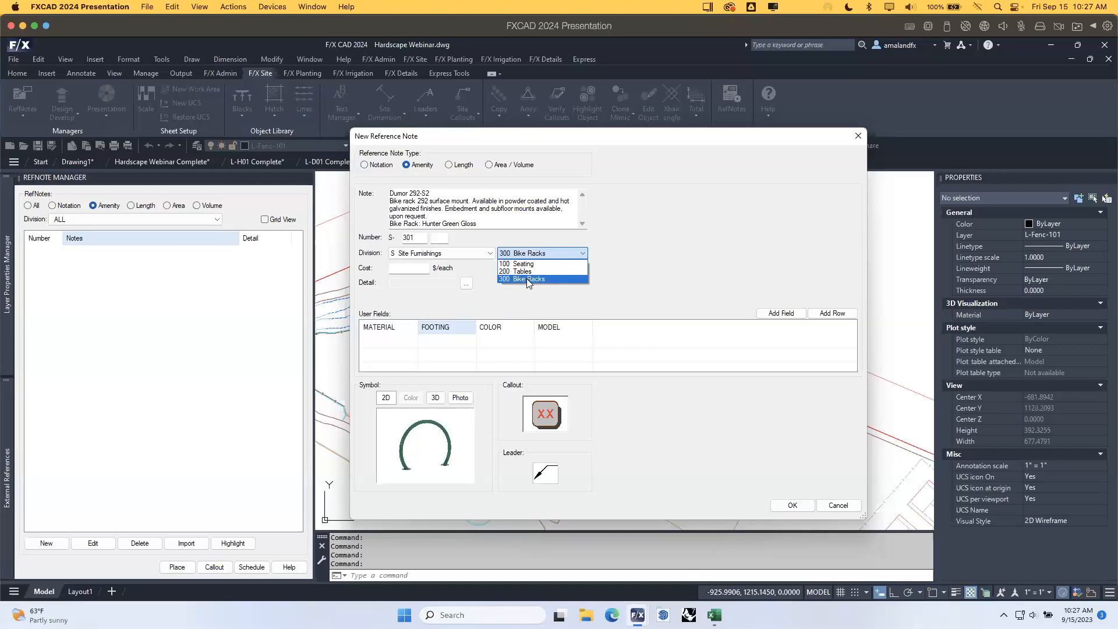
pyautogui.click(509, 278)
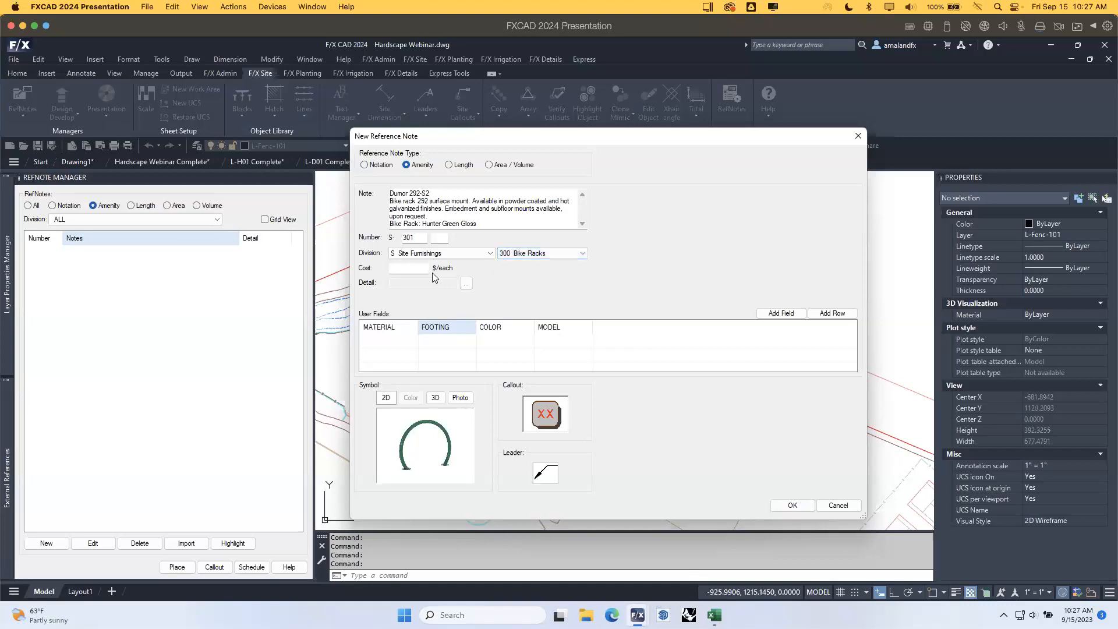
# Enter a cost of 1200 and set MATERIAL to Wood and FOOTING to Surface Mount.
pyautogui.click(410, 266)
pyautogui.write('1200')
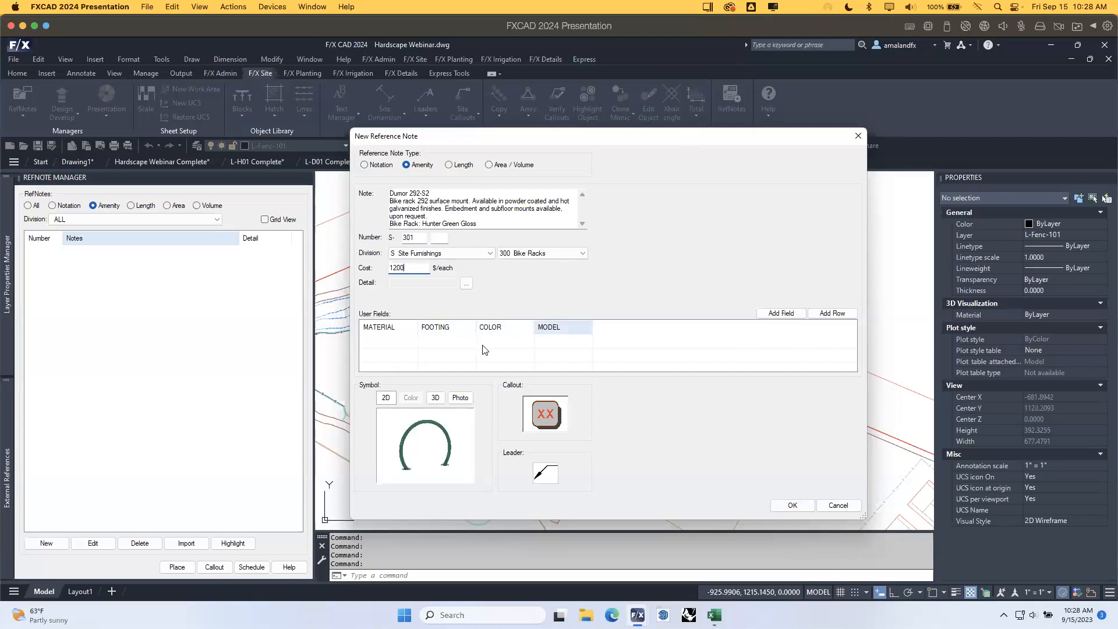
pyautogui.click(410, 344)
pyautogui.click(412, 342)
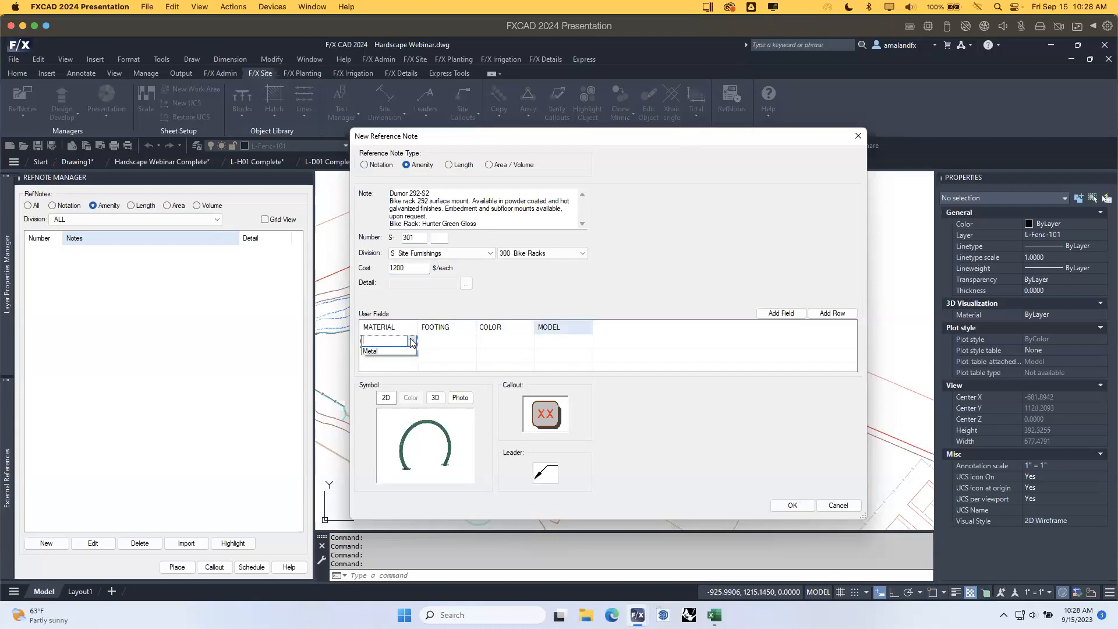
pyautogui.click(381, 350)
pyautogui.click(387, 340)
pyautogui.write('Wood')
pyautogui.click(443, 343)
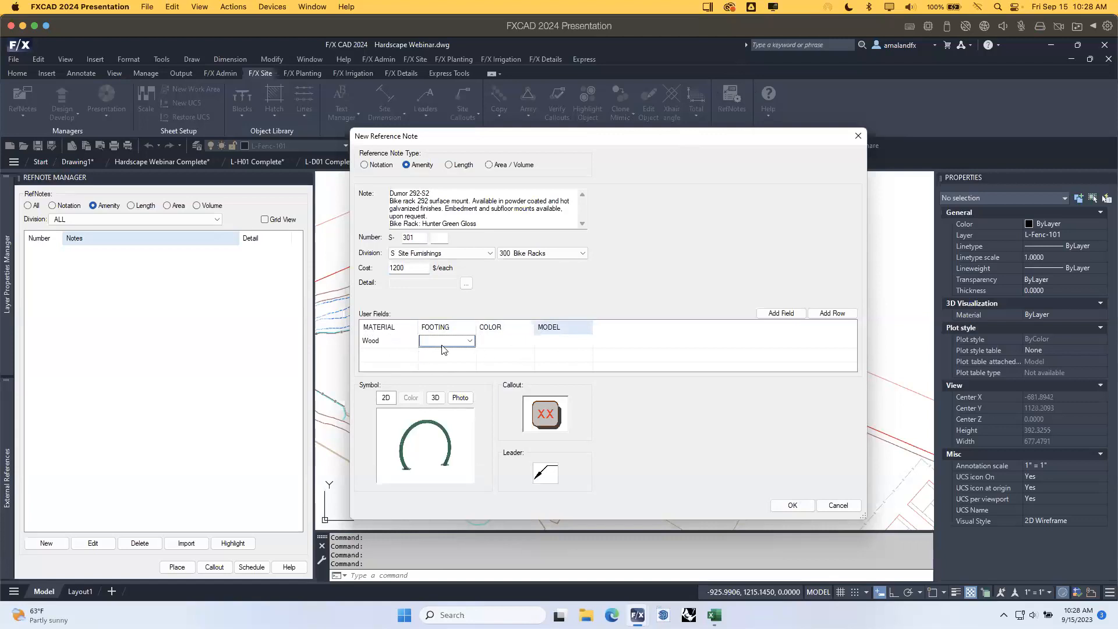
pyautogui.click(471, 341)
pyautogui.click(445, 350)
# Set COLOR to Hunter Green Gloss and MODEL to Dumor 292-S2.
pyautogui.click(522, 339)
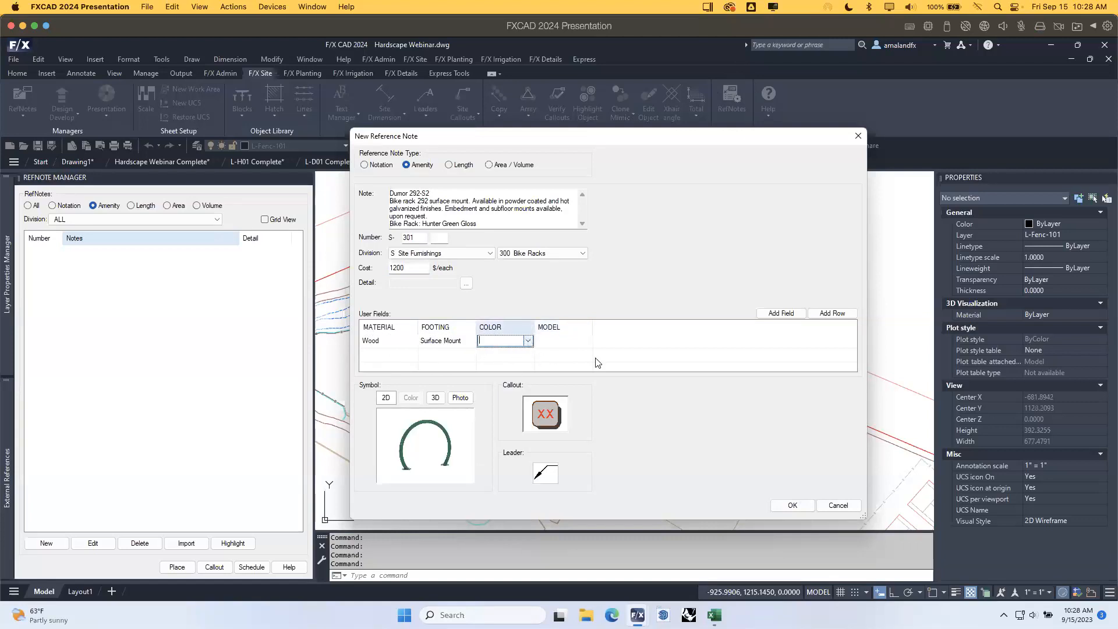
pyautogui.click(527, 341)
pyautogui.click(506, 351)
pyautogui.click(562, 344)
pyautogui.click(586, 341)
pyautogui.click(548, 352)
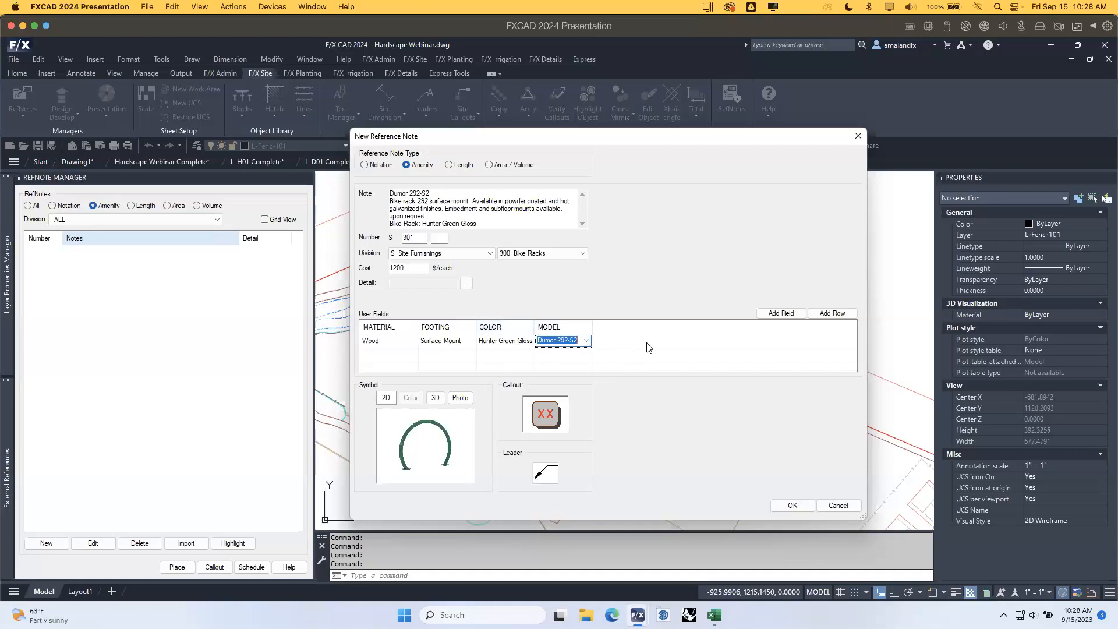
# Trim the note text, removing the Dumor 292-S2, '292 surface mount' and colour lines.
pyautogui.click(480, 203)
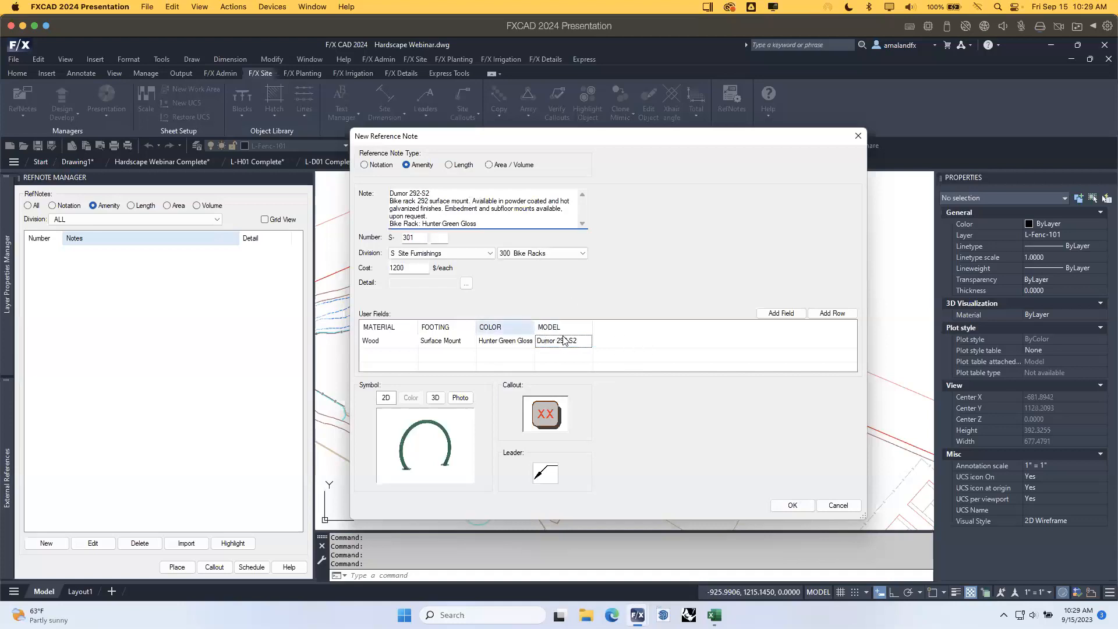
pyautogui.moveTo(399, 187); pyautogui.dragTo(361, 193)
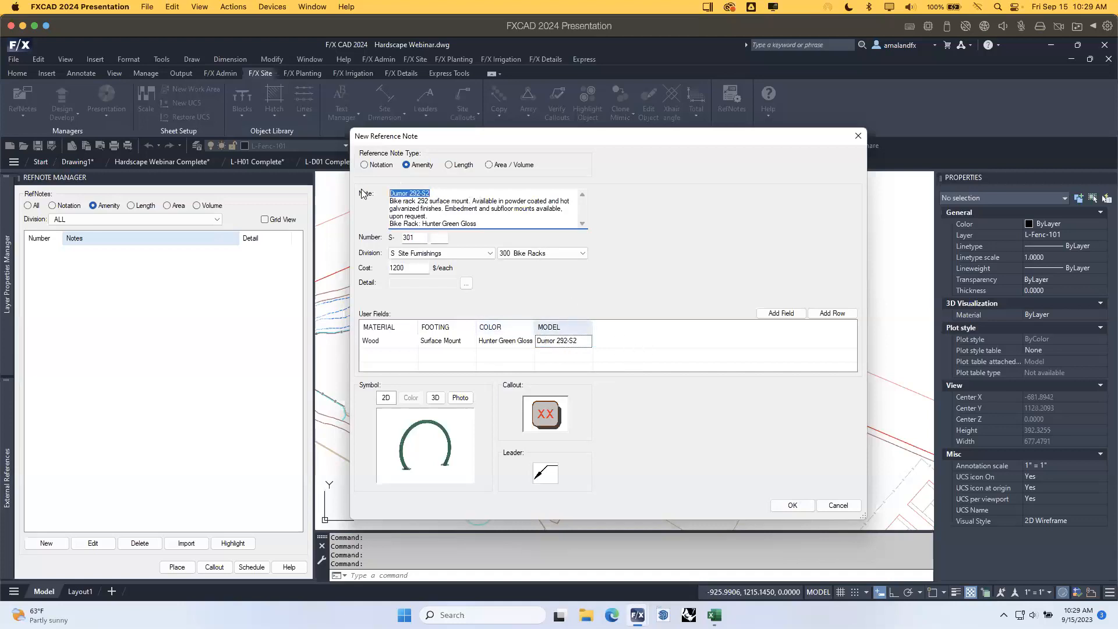
pyautogui.press('Delete')
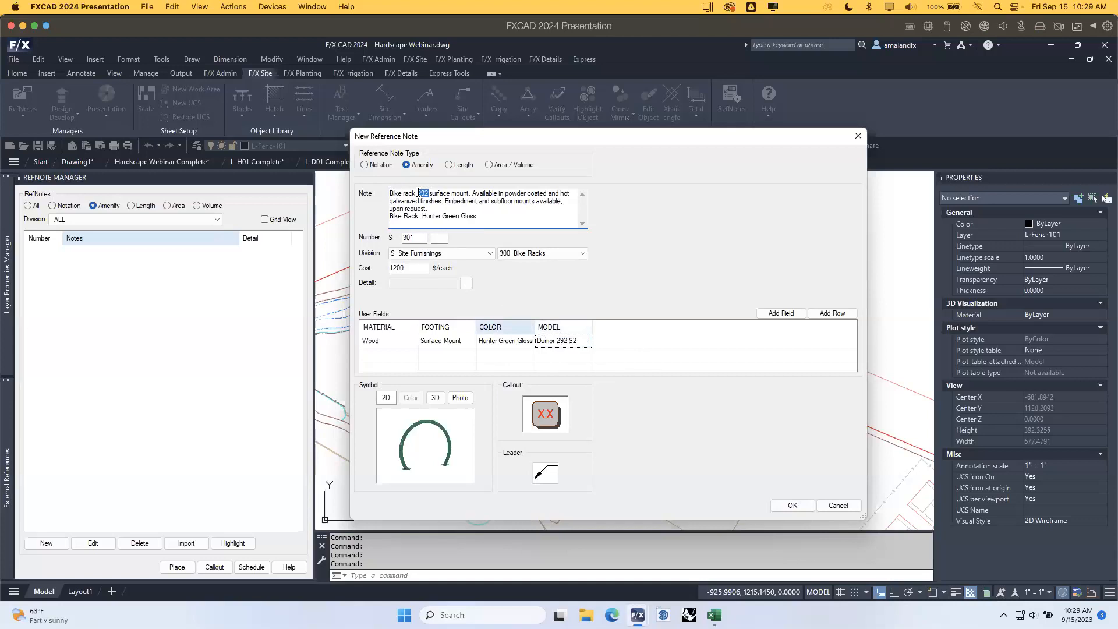
pyautogui.moveTo(469, 192); pyautogui.dragTo(417, 192)
pyautogui.press('Delete')
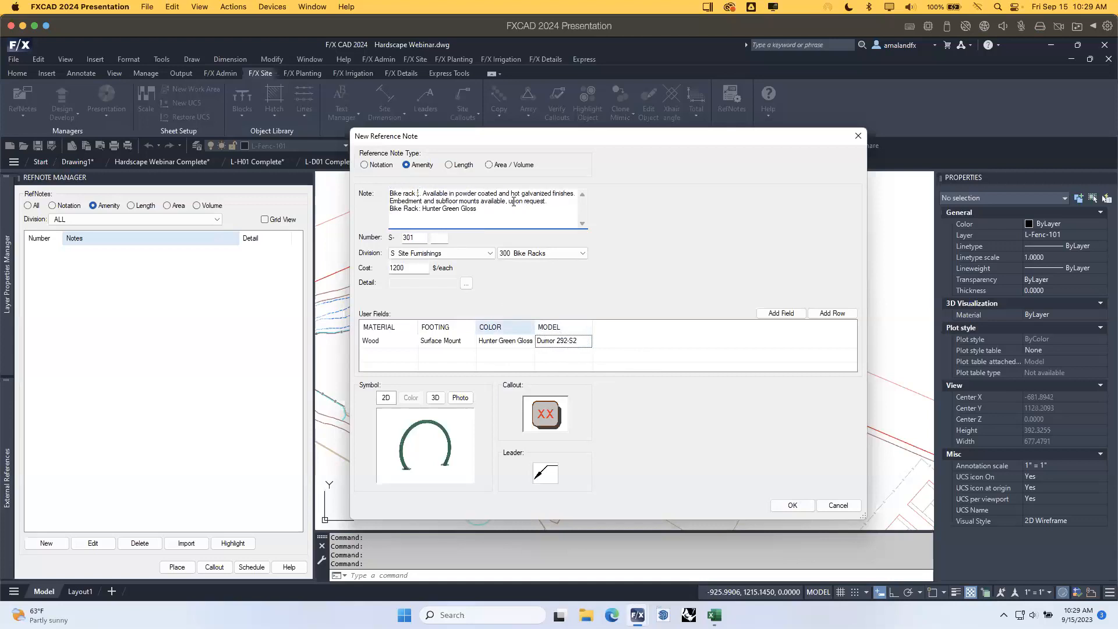
pyautogui.press('BackSpace')
pyautogui.press('Delete')
pyautogui.moveTo(482, 210); pyautogui.dragTo(384, 214)
pyautogui.press('BackSpace')
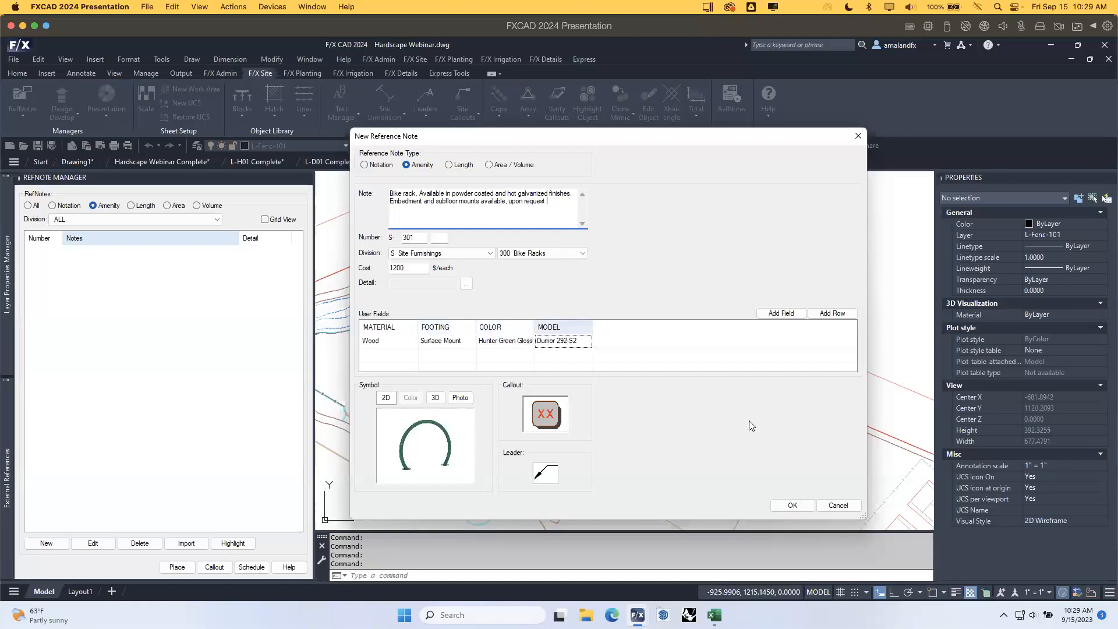
pyautogui.click(801, 507)
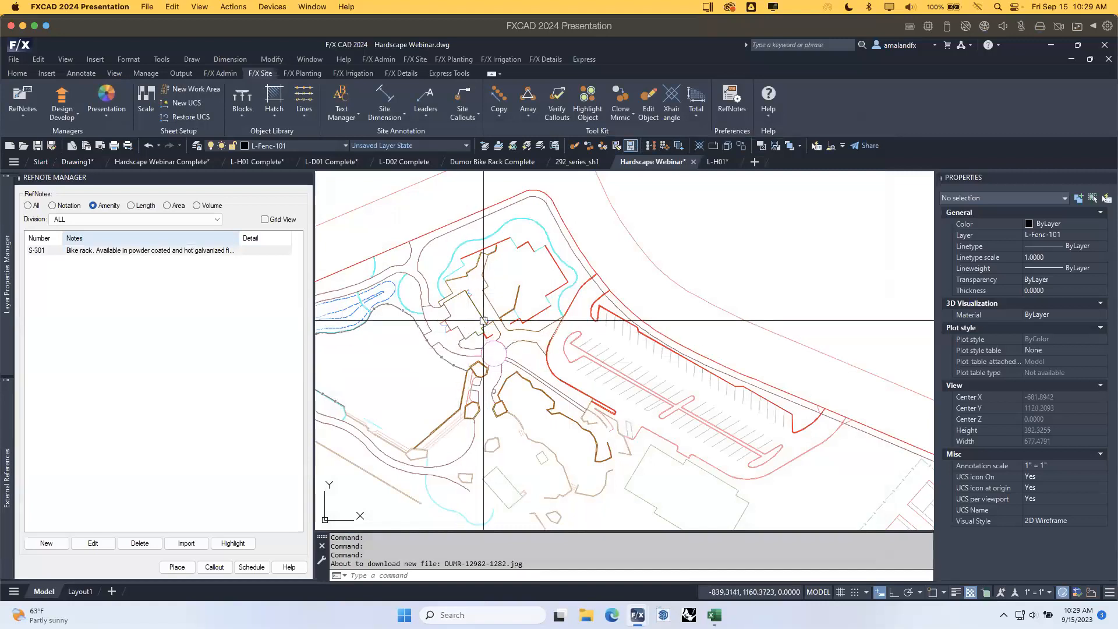
# Place the S-301 bike rack at the wall corner with a chosen rotation.
pyautogui.scroll(8, 486, 275)
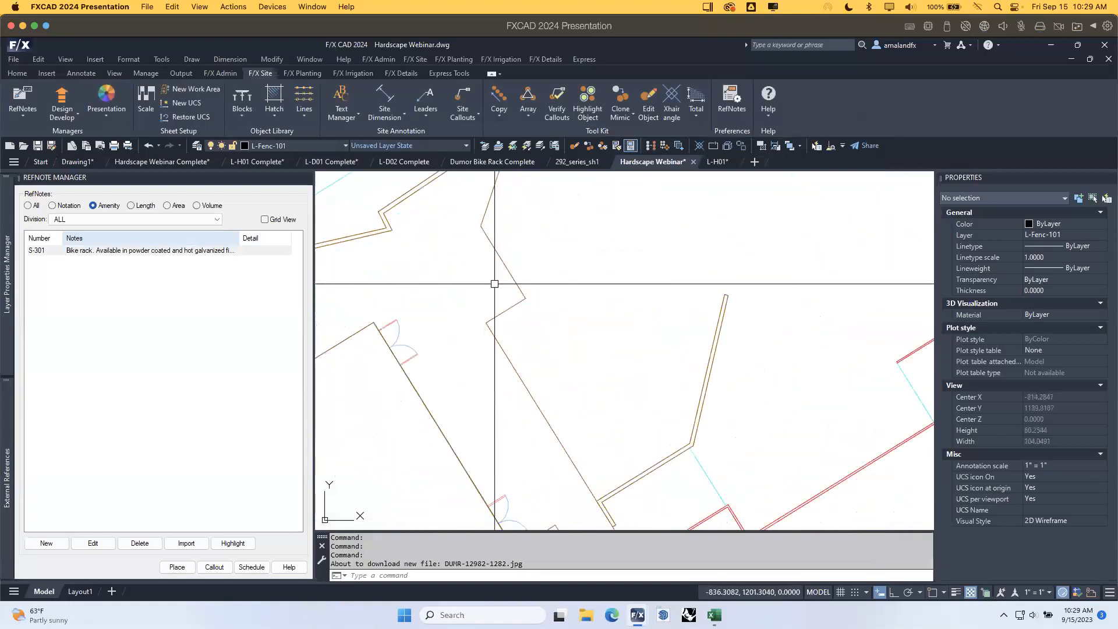
pyautogui.click(166, 252)
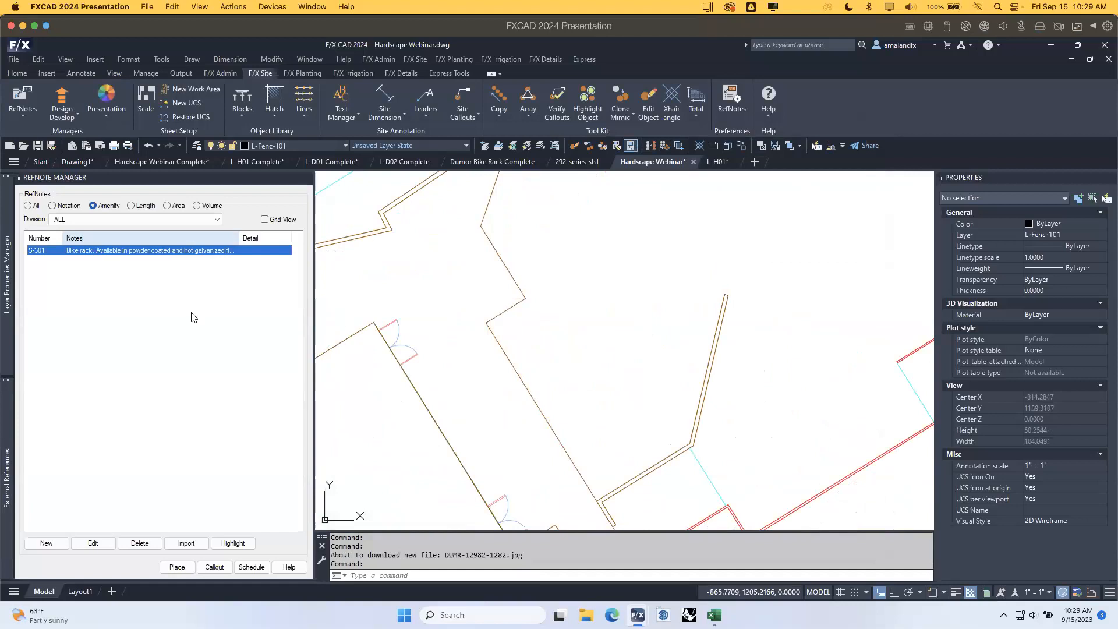
pyautogui.click(177, 568)
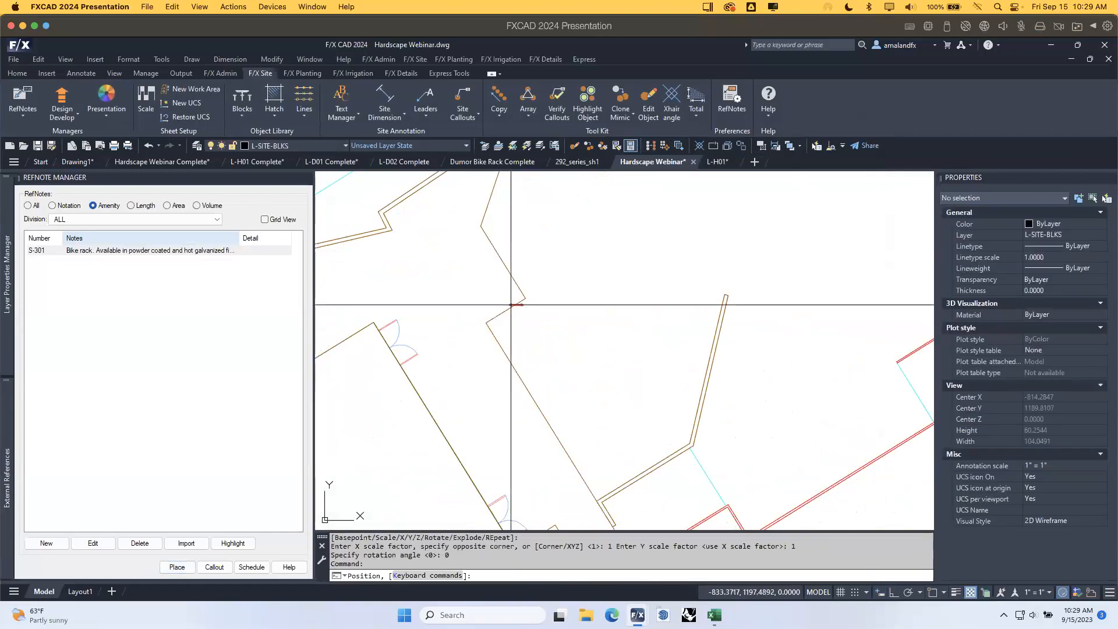
pyautogui.scroll(2, 535, 295)
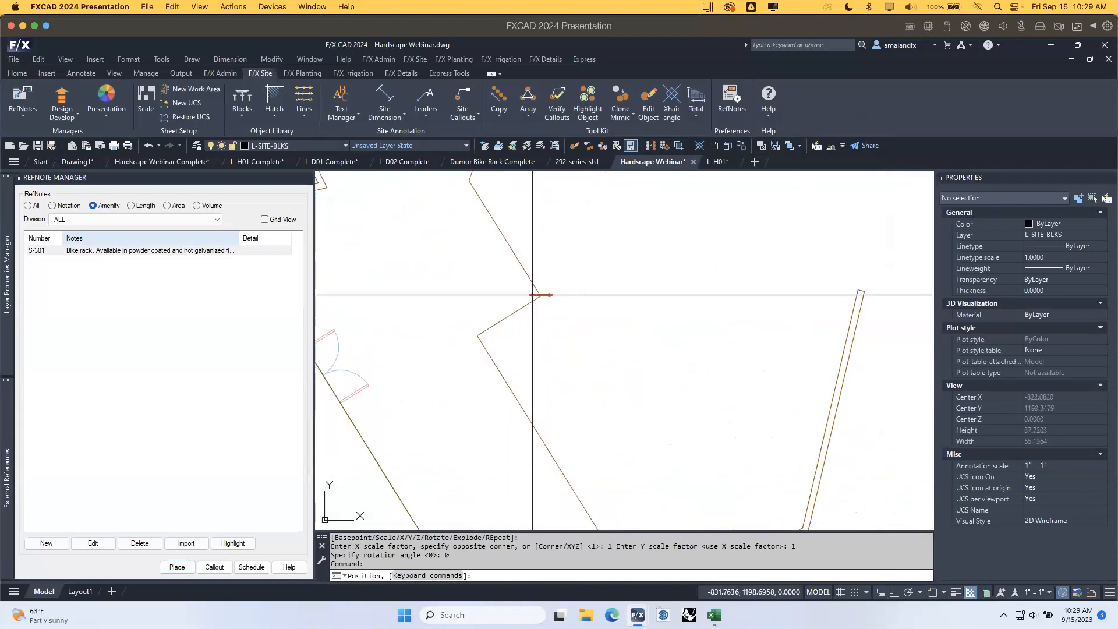
pyautogui.click(517, 302)
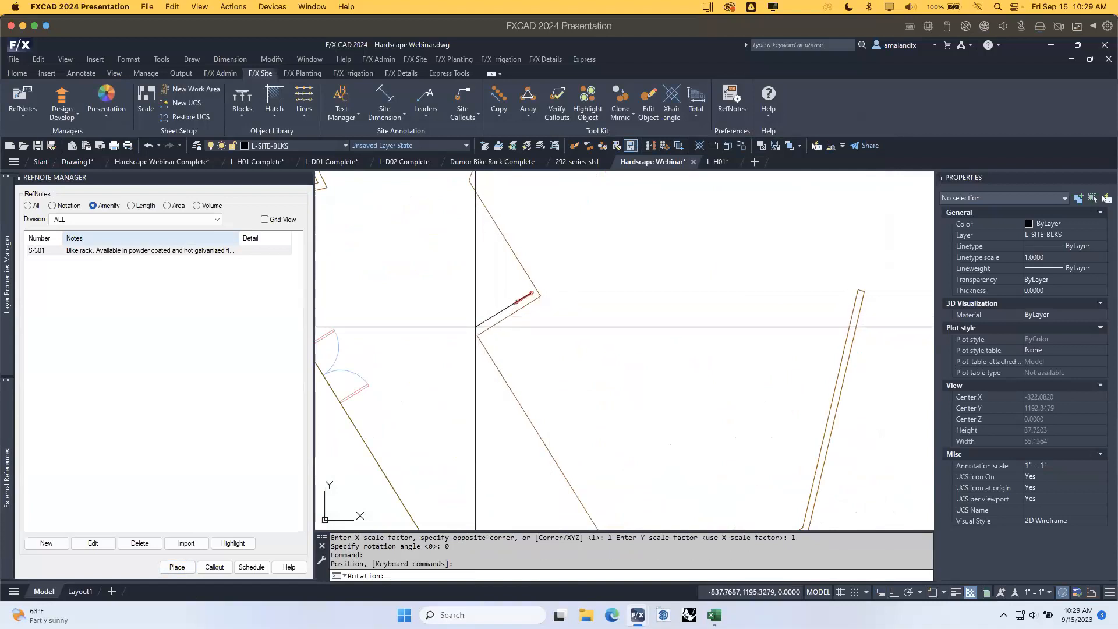
pyautogui.click(475, 327)
pyautogui.scroll(4, 523, 297)
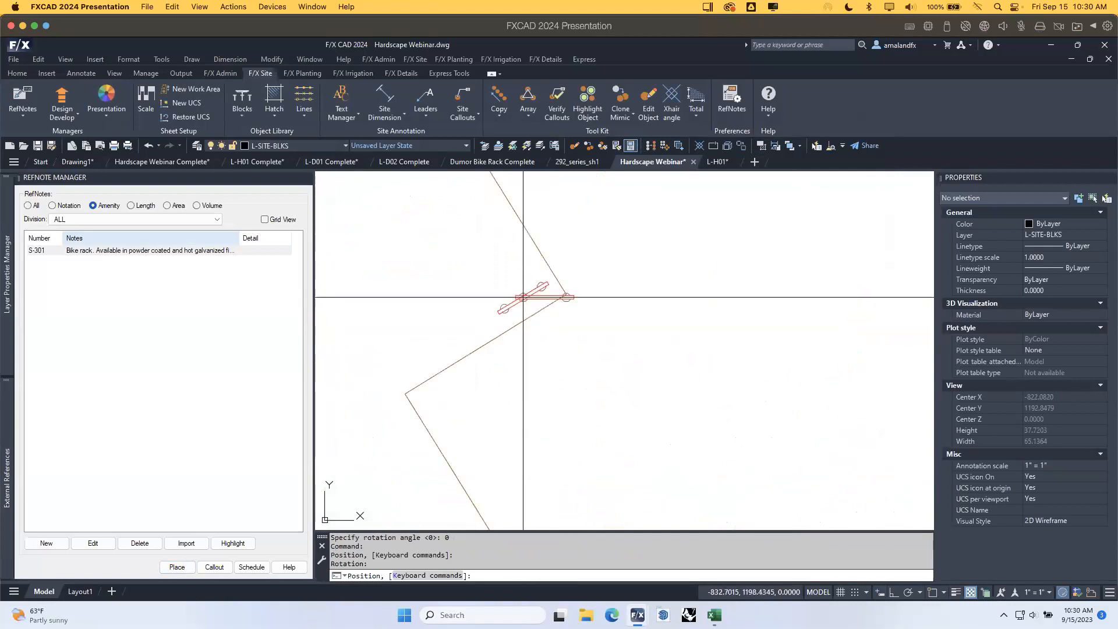
pyautogui.press('Escape')
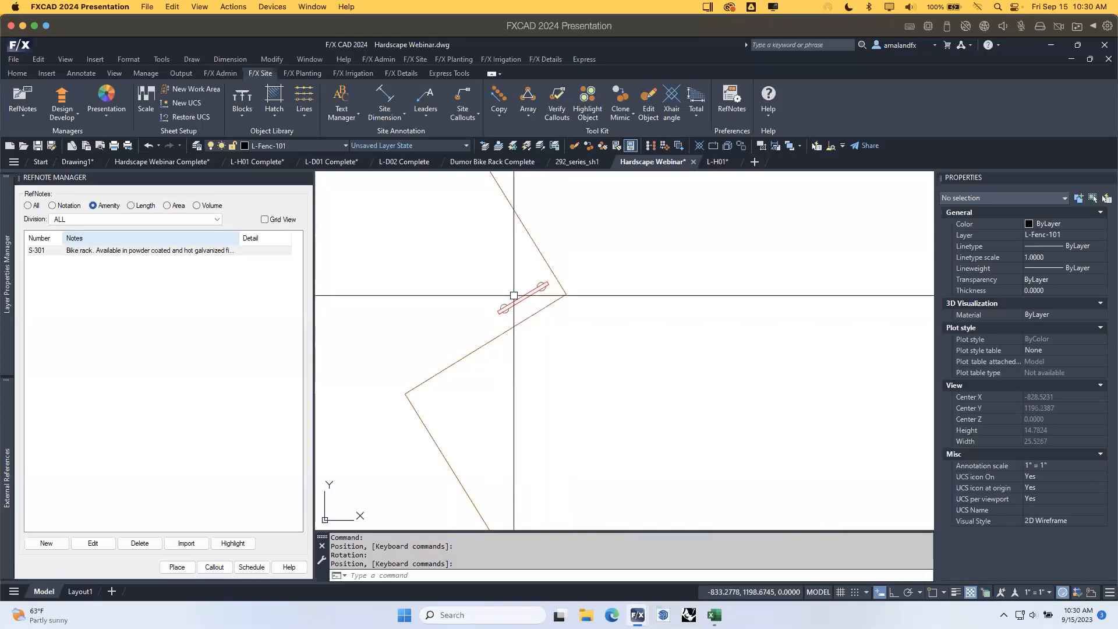
# Delete that rack and re-place S-301 angled along the wall, showing the Keyboard Commands reference.
pyautogui.scroll(-4, 500, 311)
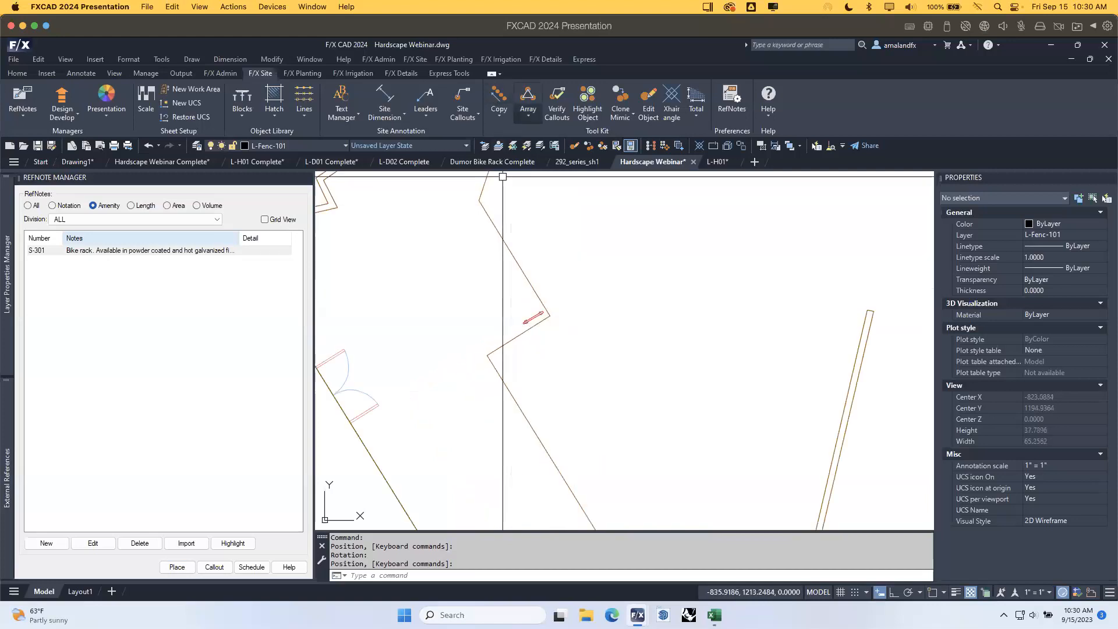
pyautogui.click(532, 318)
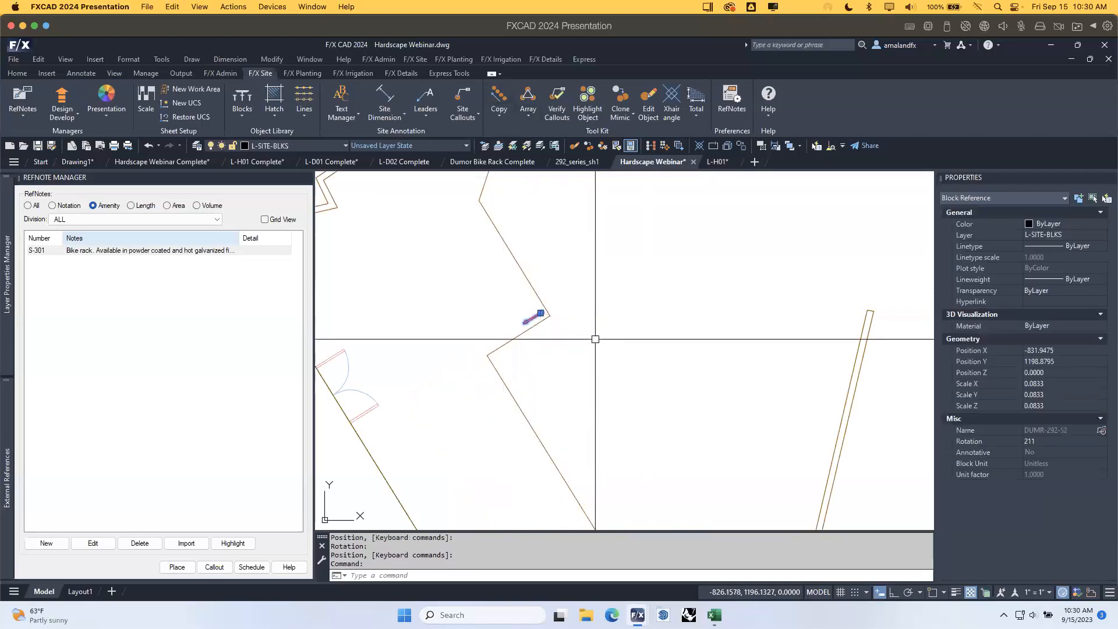
pyautogui.press('Delete')
pyautogui.click(197, 254)
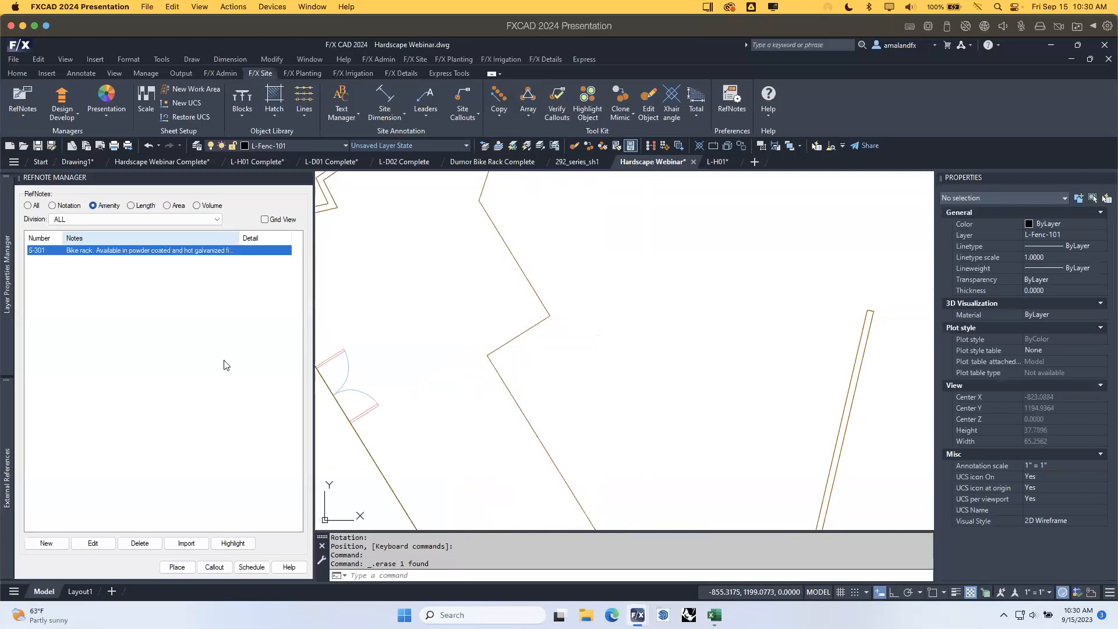
pyautogui.click(177, 566)
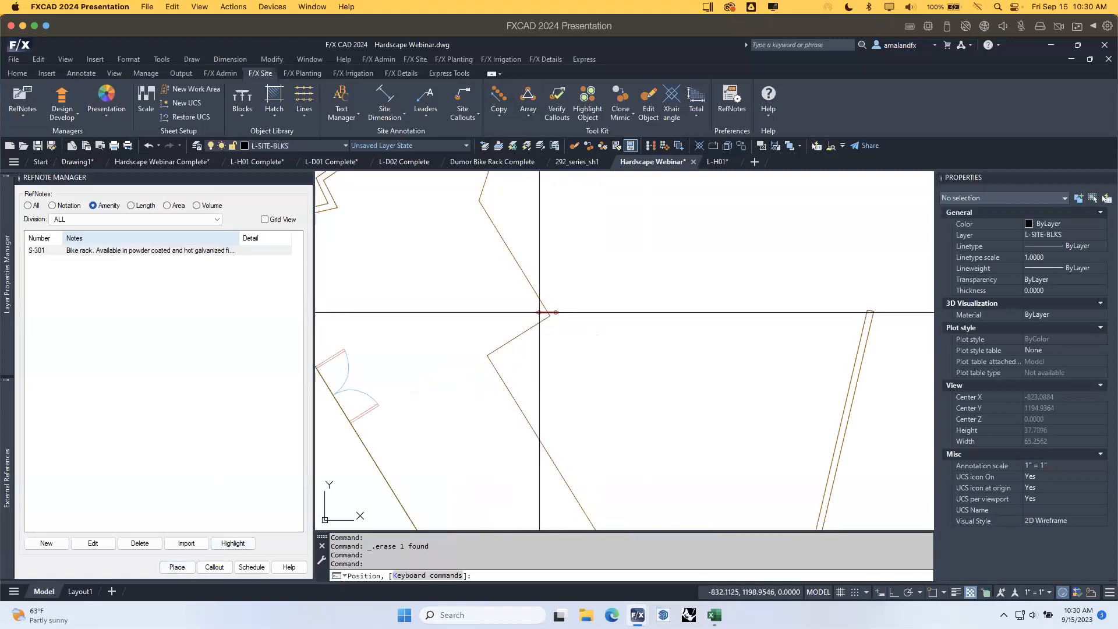
pyautogui.click(544, 313)
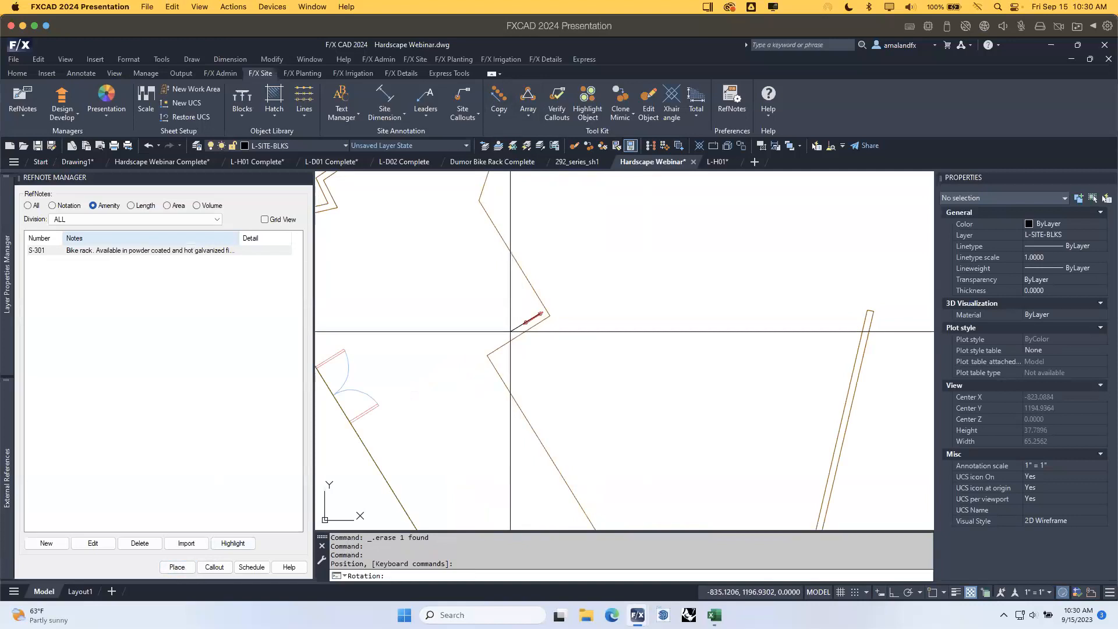
pyautogui.click(510, 331)
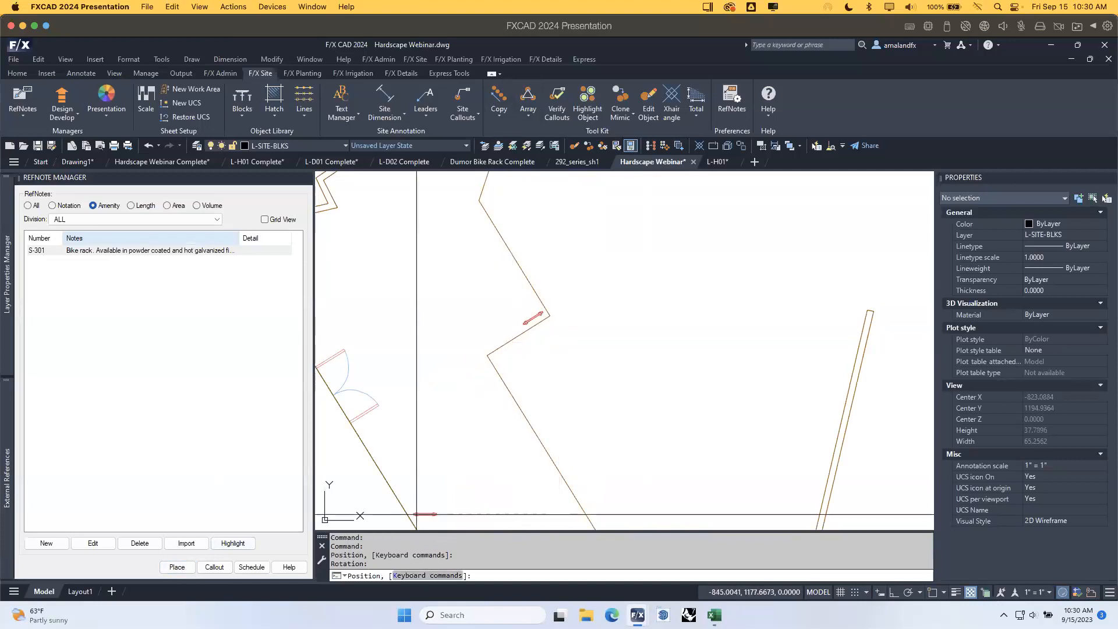
pyautogui.press('k')
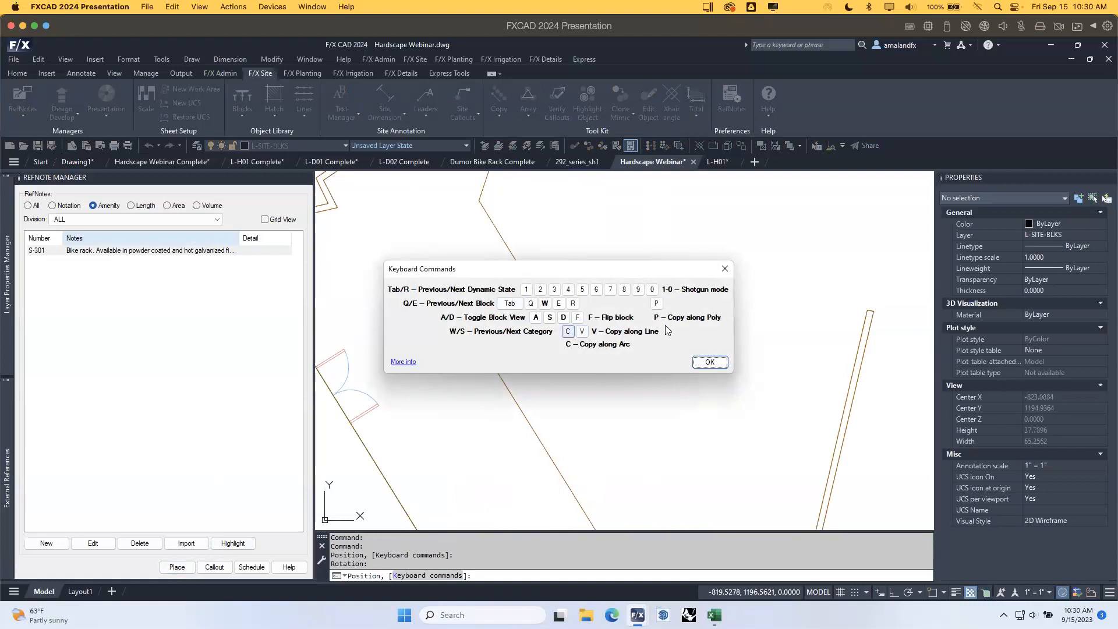
# Copy the S-301 rack along the wall polyline, tightening spacing, and bring up Copy Spacing (1.91 ft, Best fit).
pyautogui.click(710, 363)
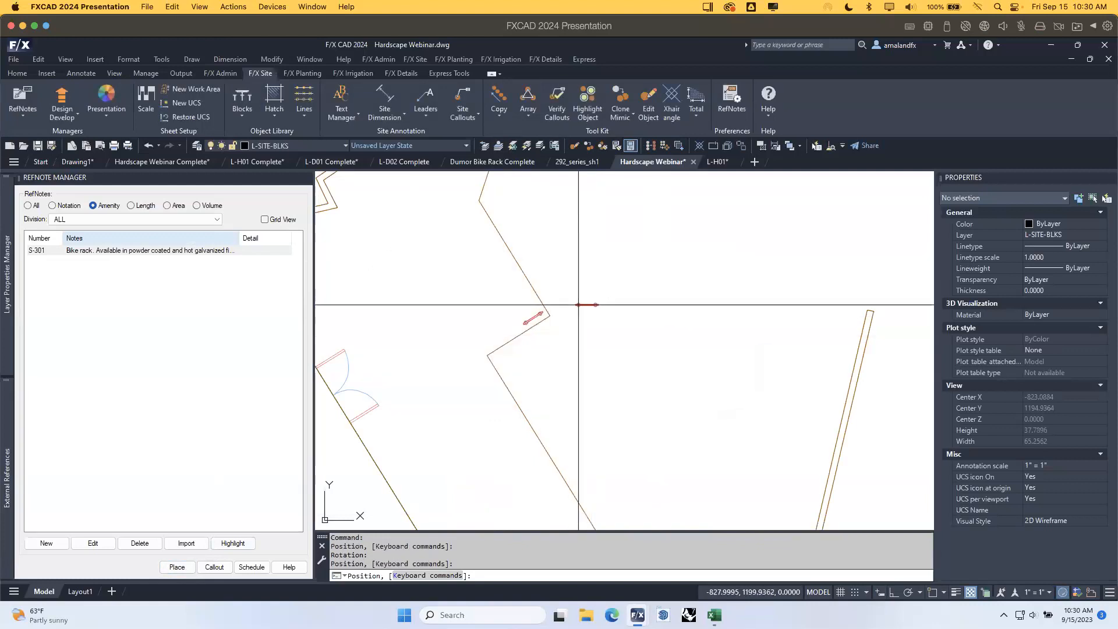
pyautogui.click(579, 305)
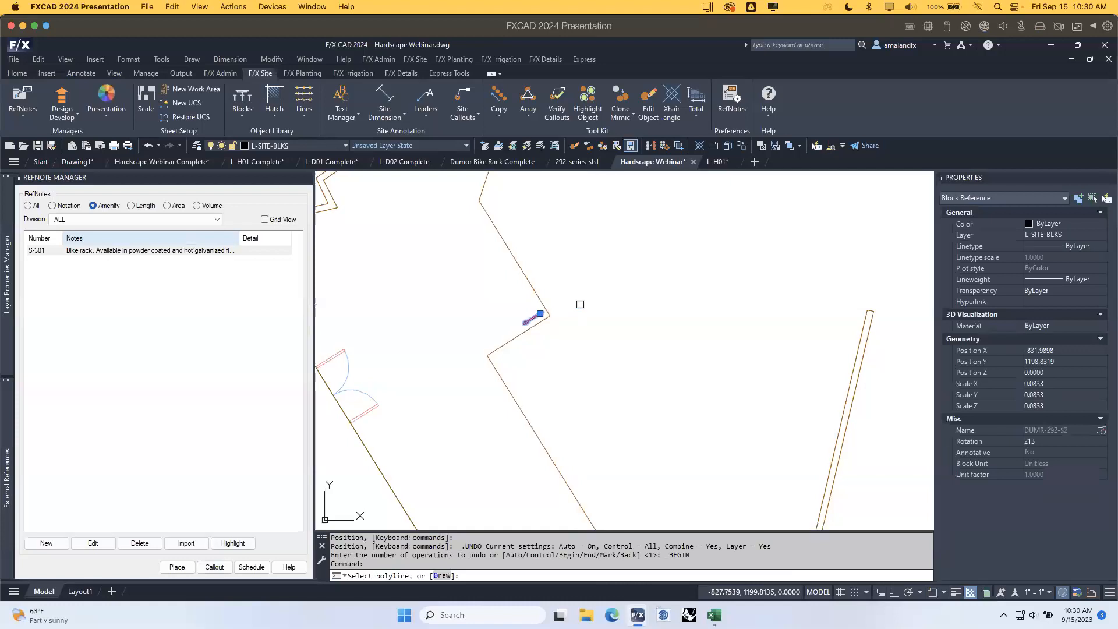
pyautogui.click(528, 280)
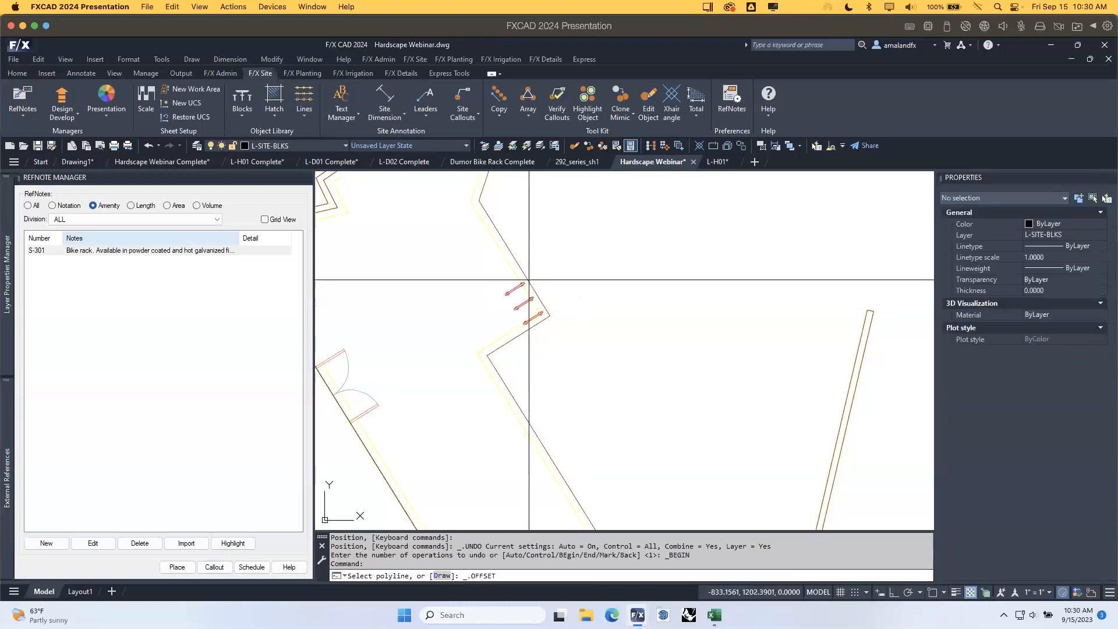
pyautogui.scroll(-3, 539, 281)
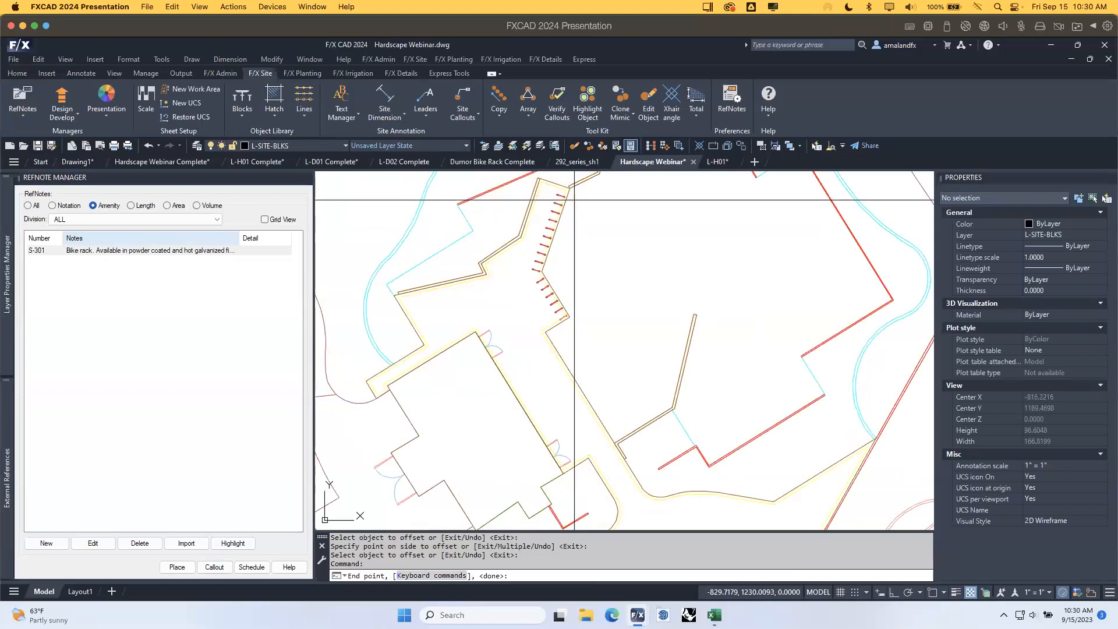
pyautogui.press('+')
pyautogui.press('+')
pyautogui.press('+')
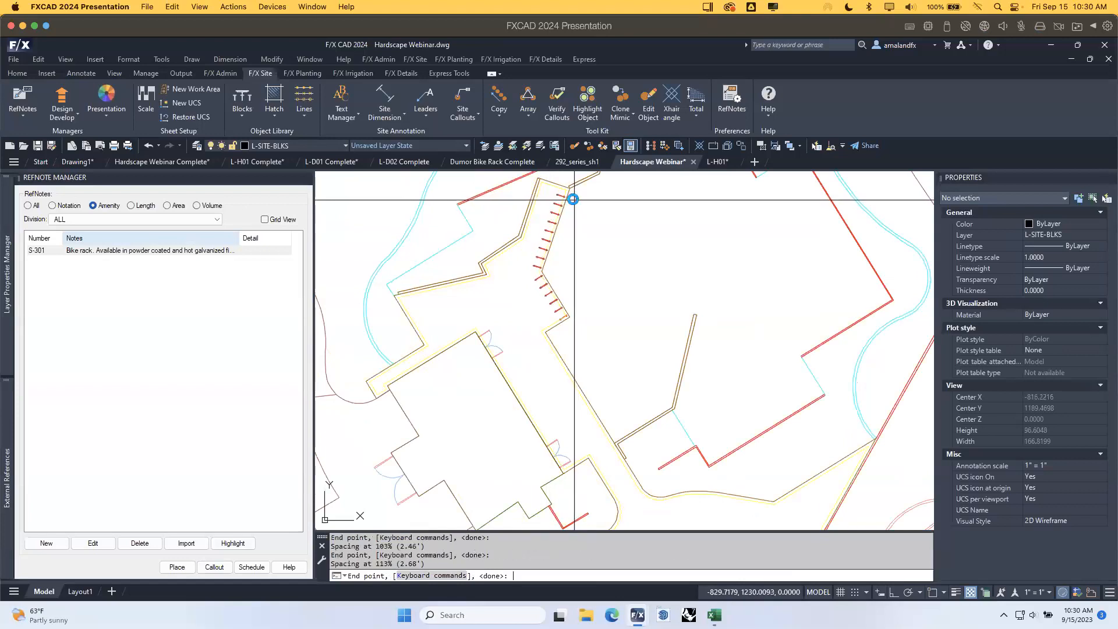
pyautogui.press('-')
pyautogui.press('-')
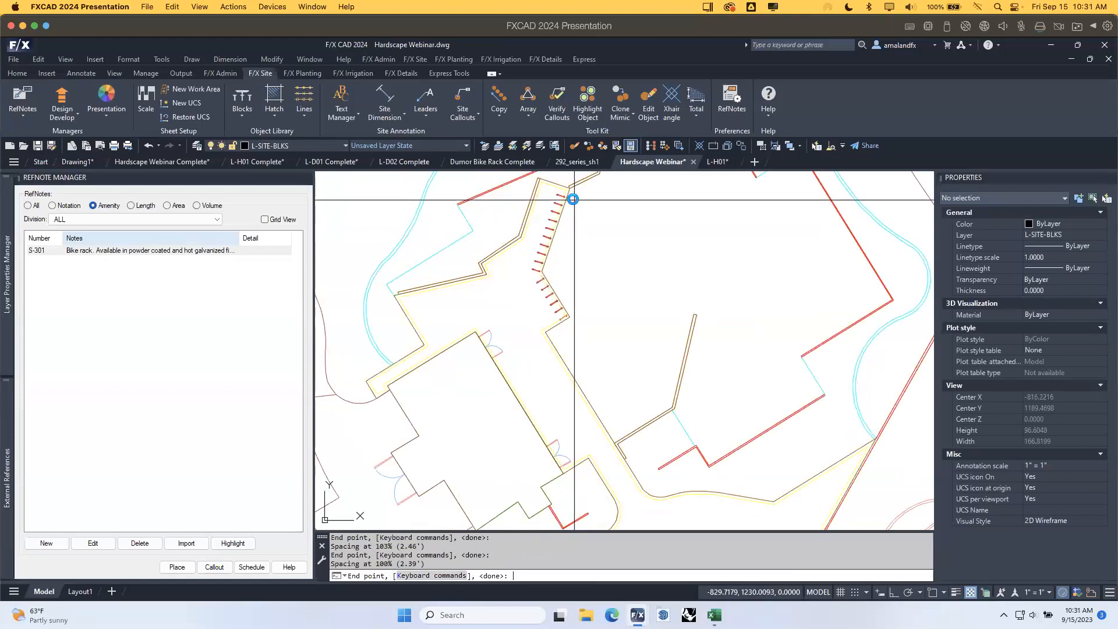
pyautogui.press('-')
pyautogui.press('-')
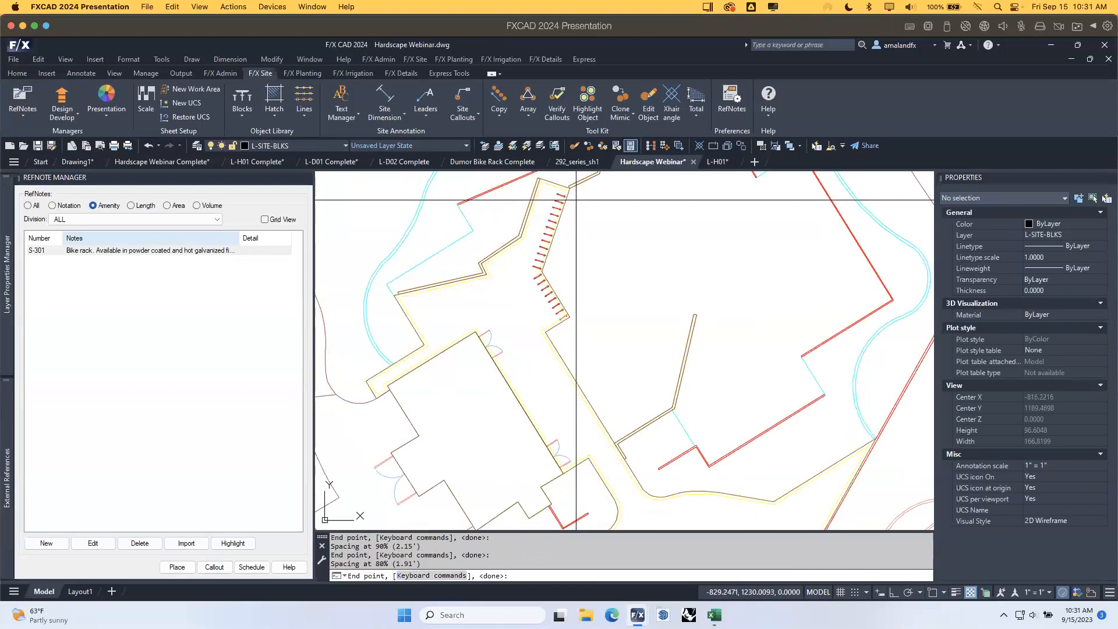
pyautogui.press('s')
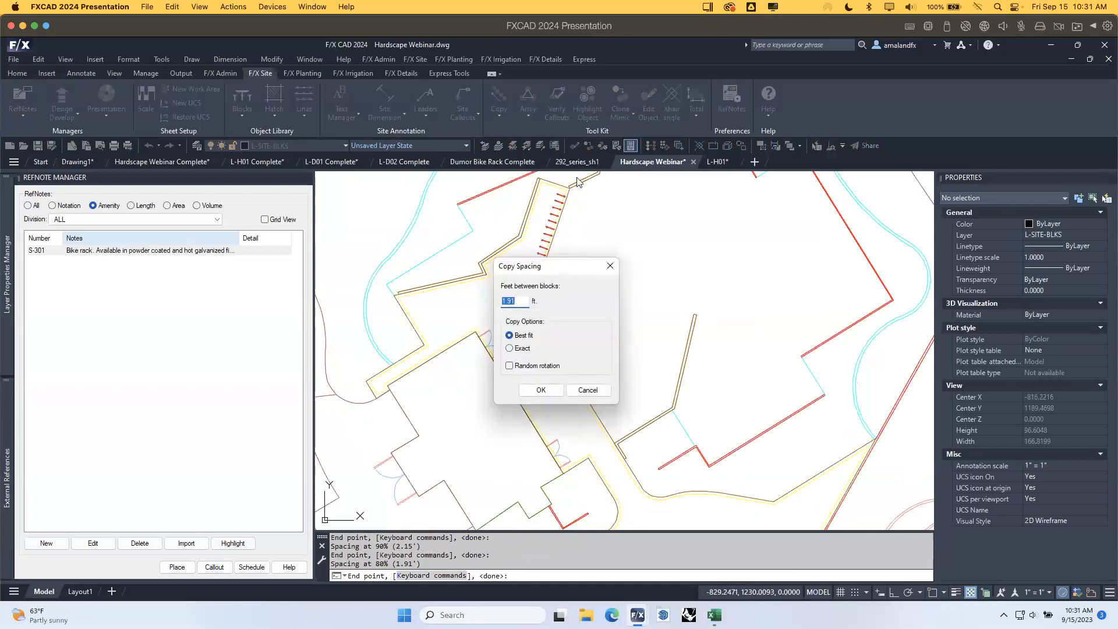
# Set the rack copy spacing to exactly 2 ft and finish the row along the wall.
pyautogui.moveTo(518, 300); pyautogui.dragTo(483, 303)
pyautogui.write('2')
pyautogui.click(511, 348)
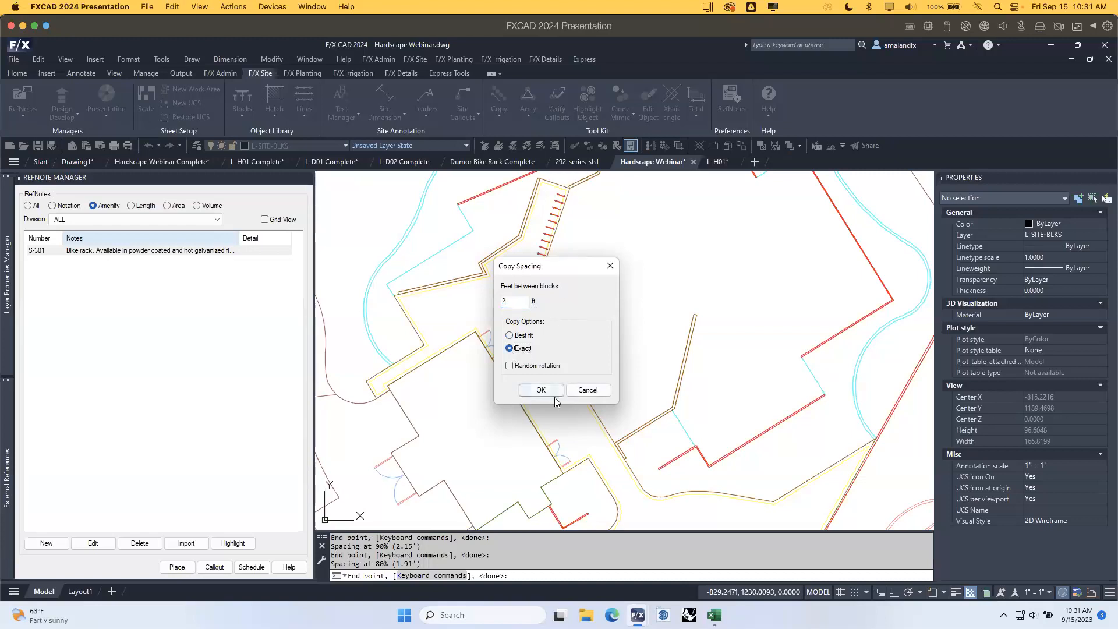
pyautogui.click(542, 390)
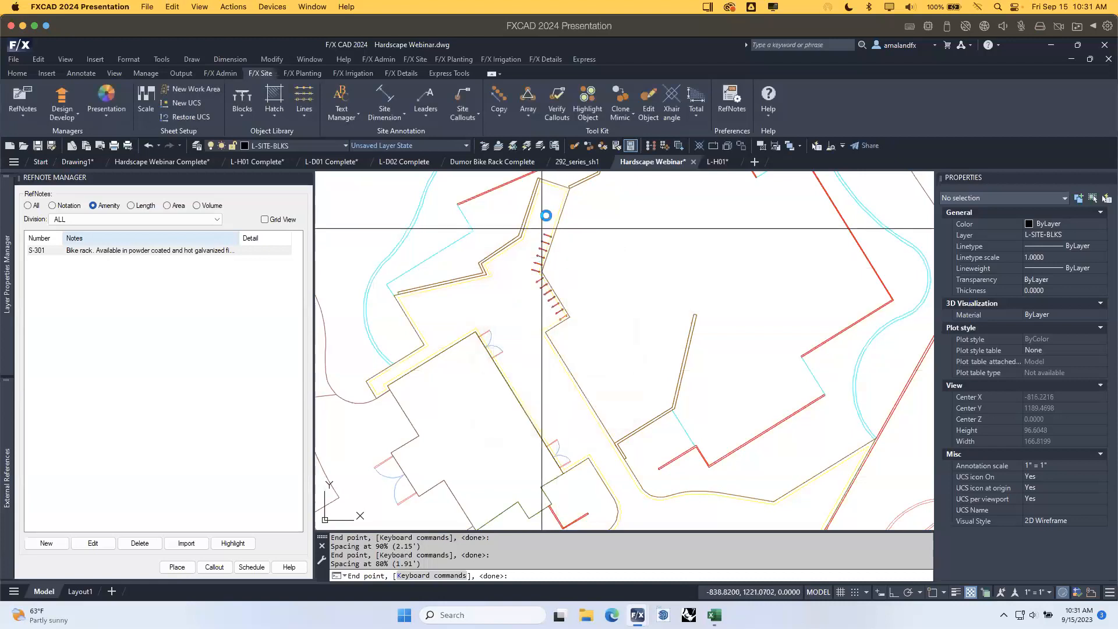
pyautogui.press('Return')
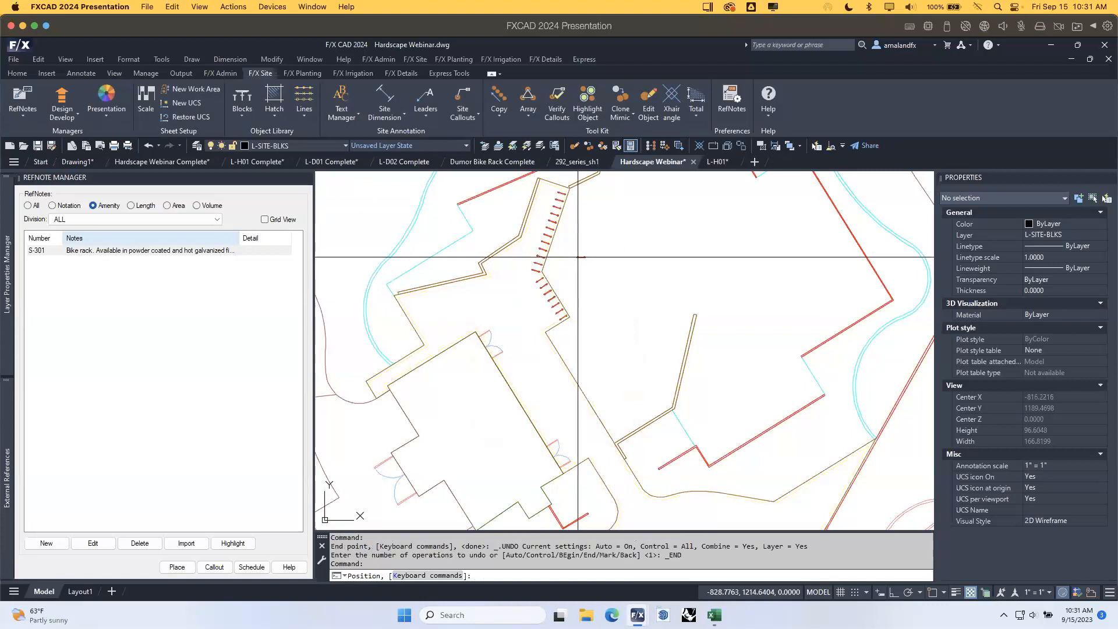
pyautogui.press('Return')
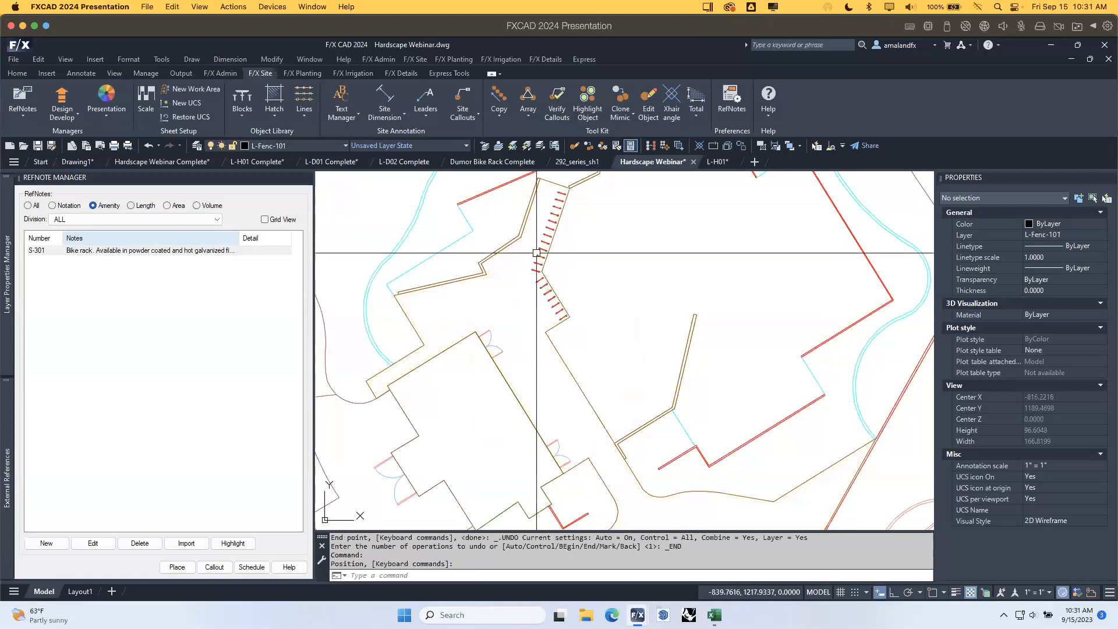
pyautogui.moveTo(630, 255); pyautogui.dragTo(616, 305, button='middle')
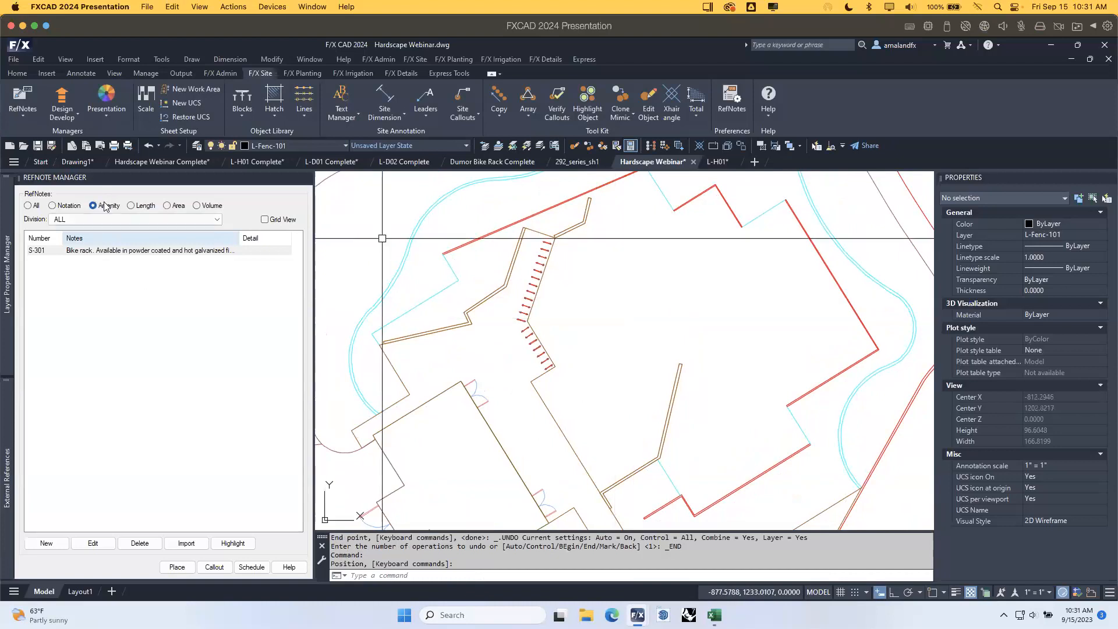
# Browse Generic/Custom Site Furnishings plan graphics for a new note, then cancel without adding one.
pyautogui.click(58, 545)
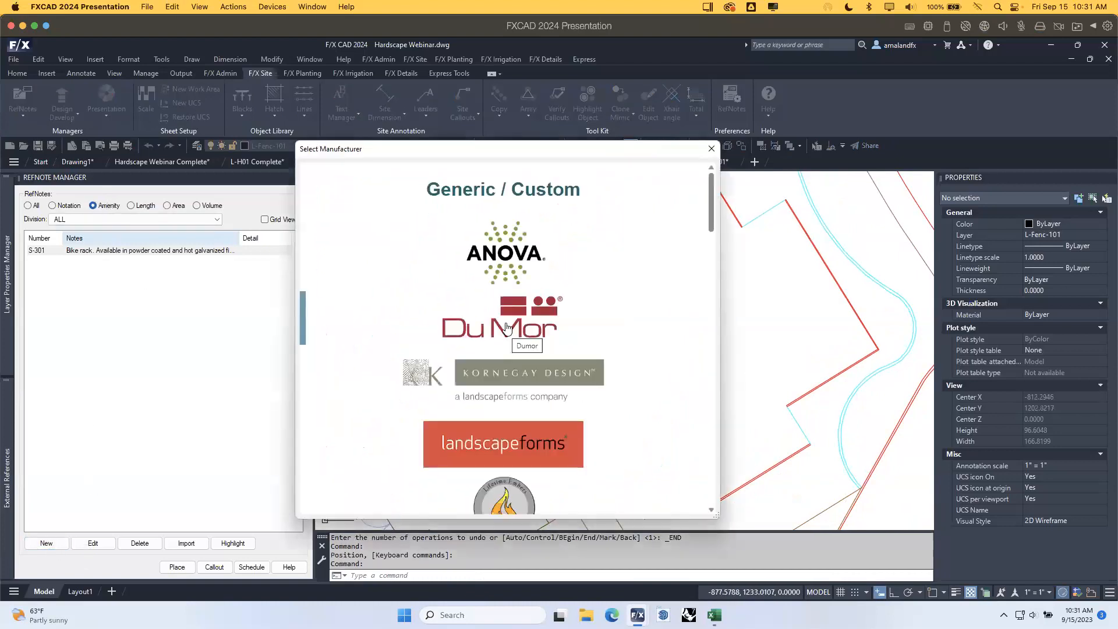
pyautogui.click(526, 190)
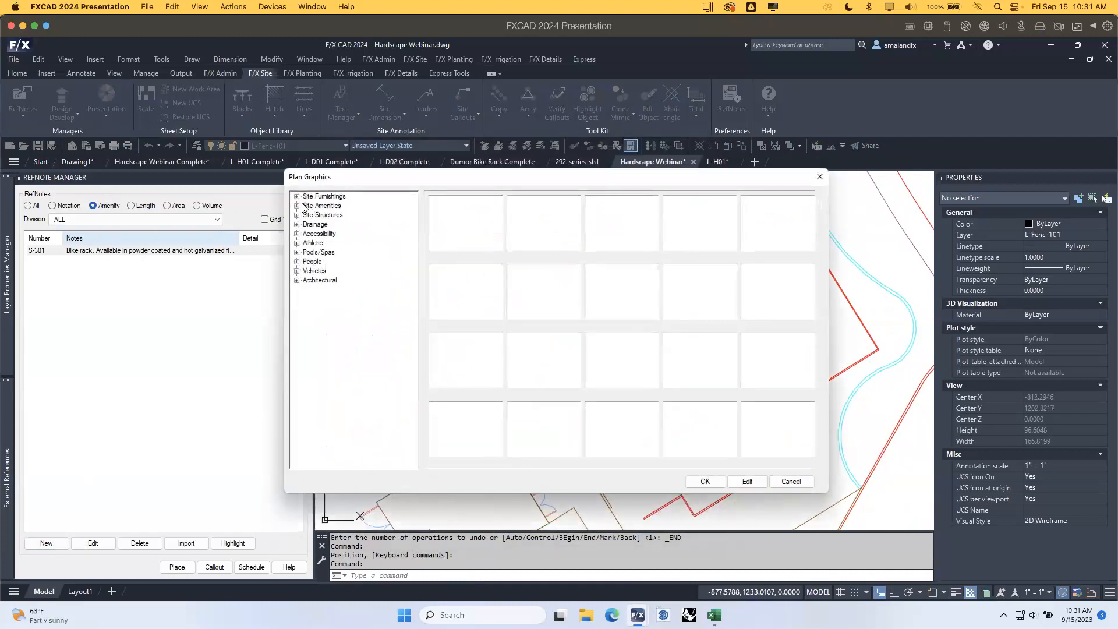
pyautogui.click(297, 197)
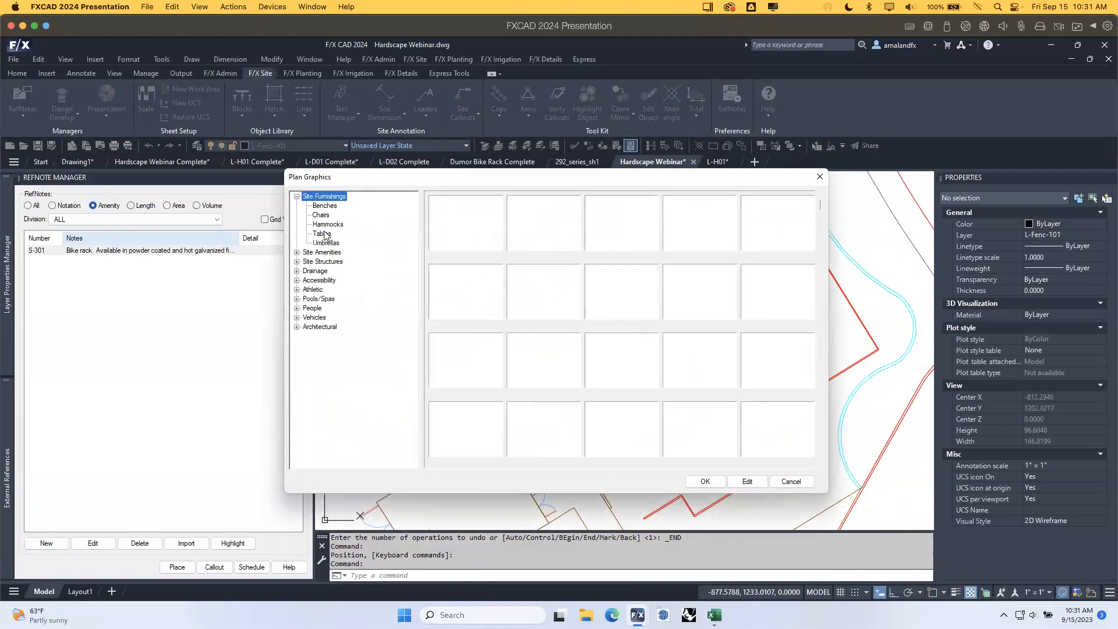
pyautogui.click(325, 206)
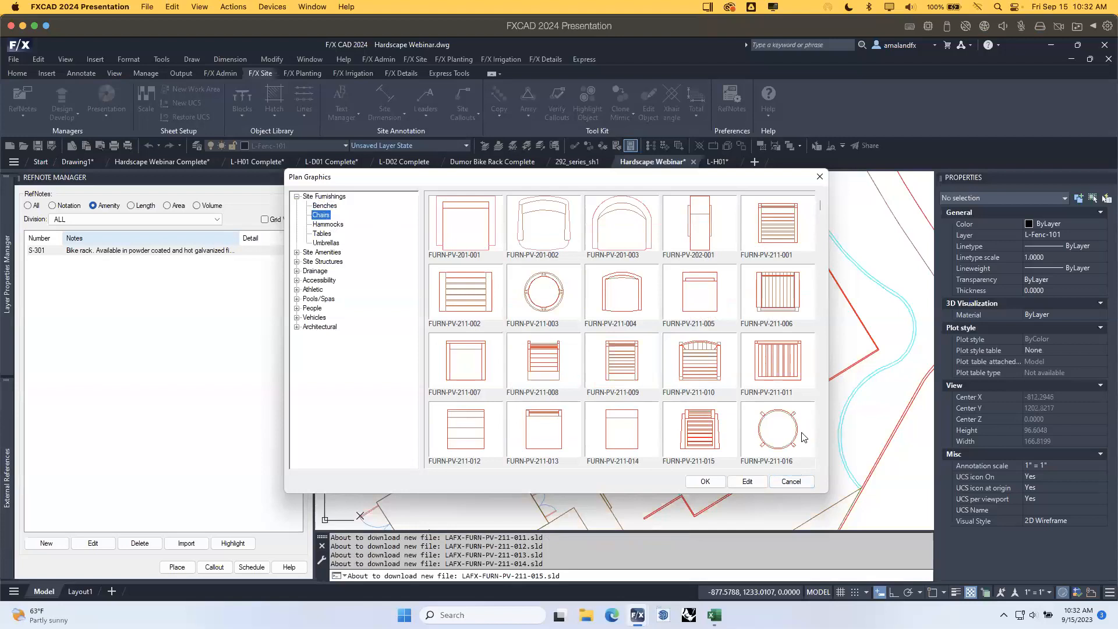
pyautogui.click(791, 481)
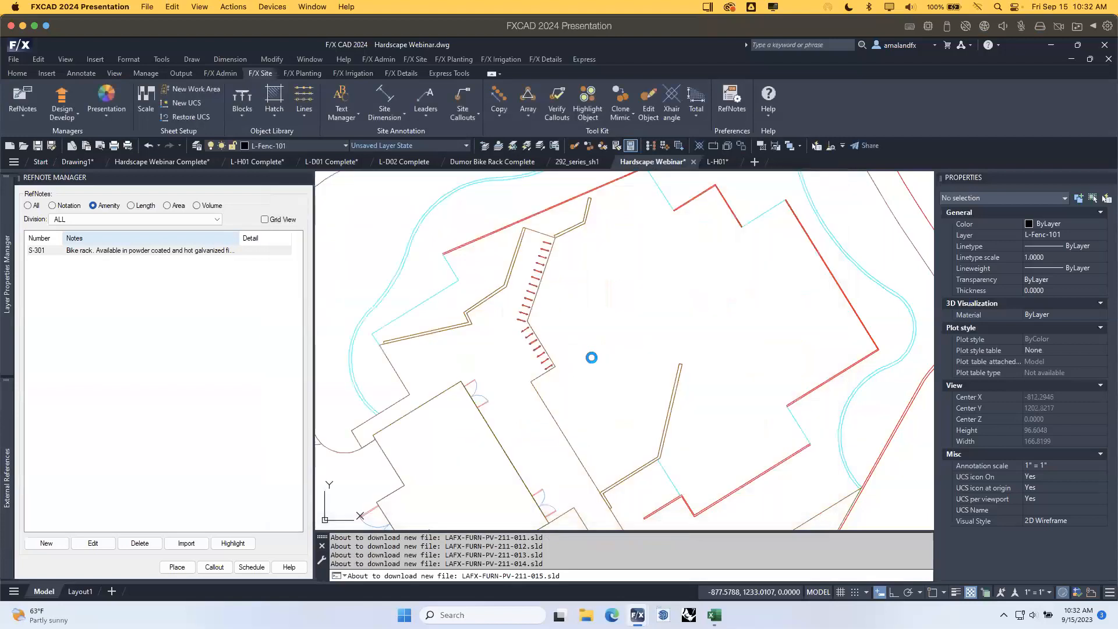
# Zoom and pan to centre the angled furnishing block above the site.
pyautogui.scroll(-2, 617, 265)
pyautogui.moveTo(618, 256)
pyautogui.mouseDown(button='middle')
pyautogui.moveTo(649, 425)
pyautogui.moveTo(699, 494)
pyautogui.mouseUp(button='middle')
pyautogui.moveTo(540, 277); pyautogui.dragTo(652, 322, button='middle')
pyautogui.scroll(6, 512, 349)
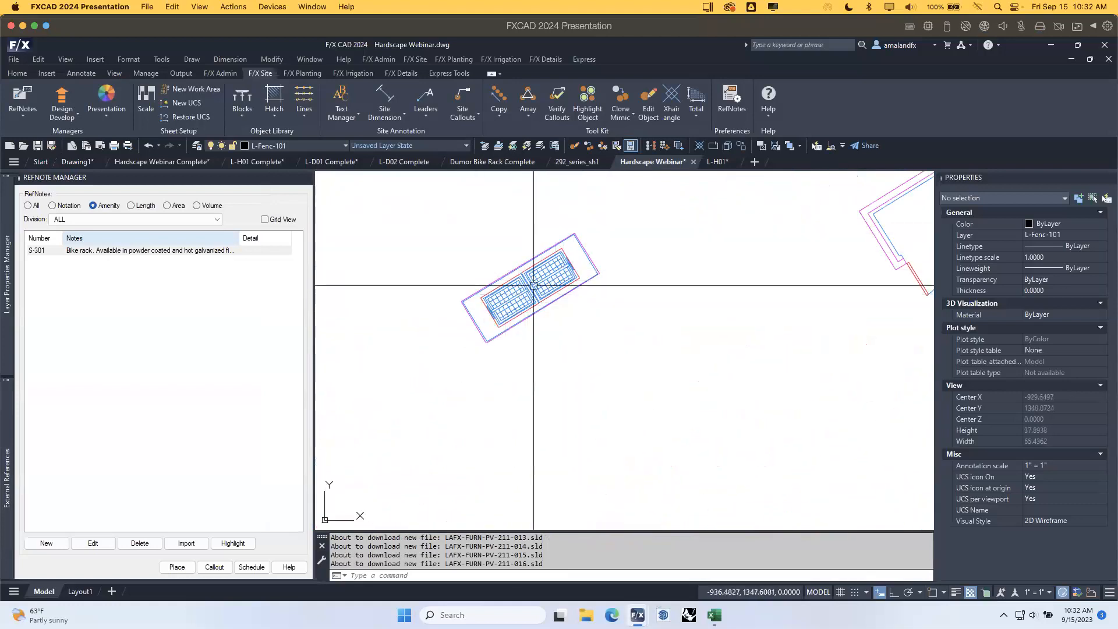
pyautogui.click(650, 393)
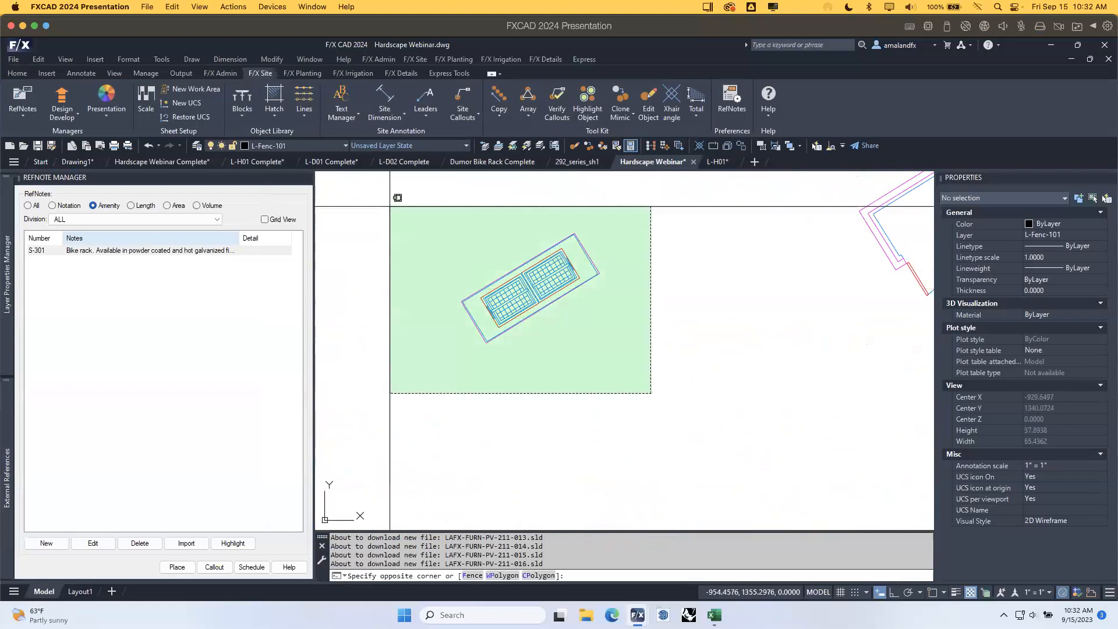
# Select the furnishing block and save the drawing with QSAVE.
pyautogui.click(420, 201)
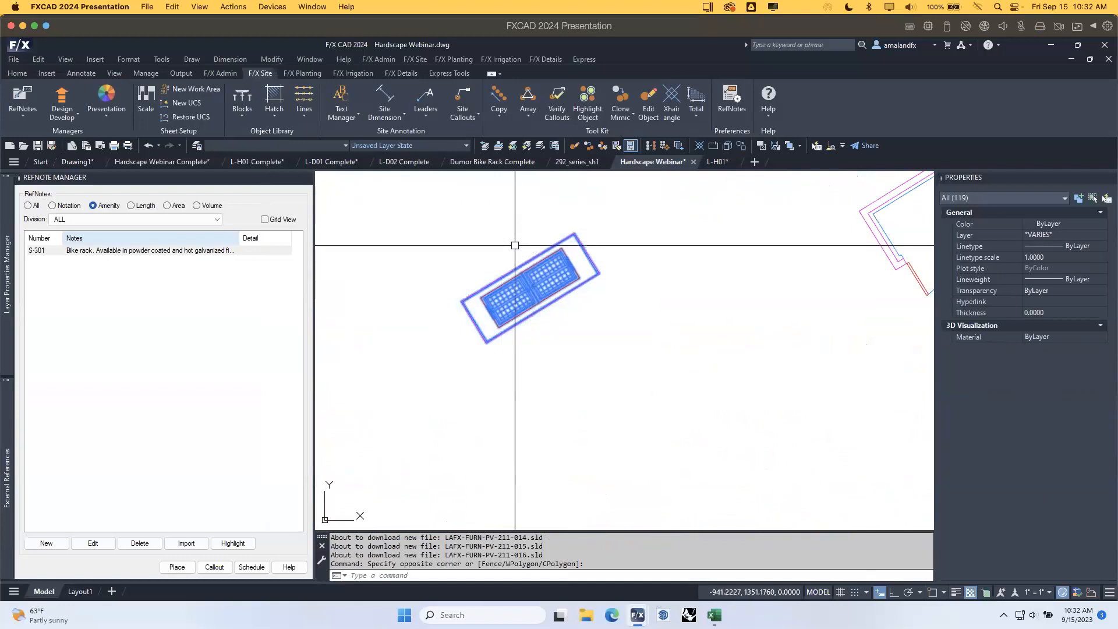
pyautogui.scroll(3, 550, 256)
pyautogui.scroll(-3, 589, 286)
pyautogui.press('Escape')
pyautogui.click(580, 291)
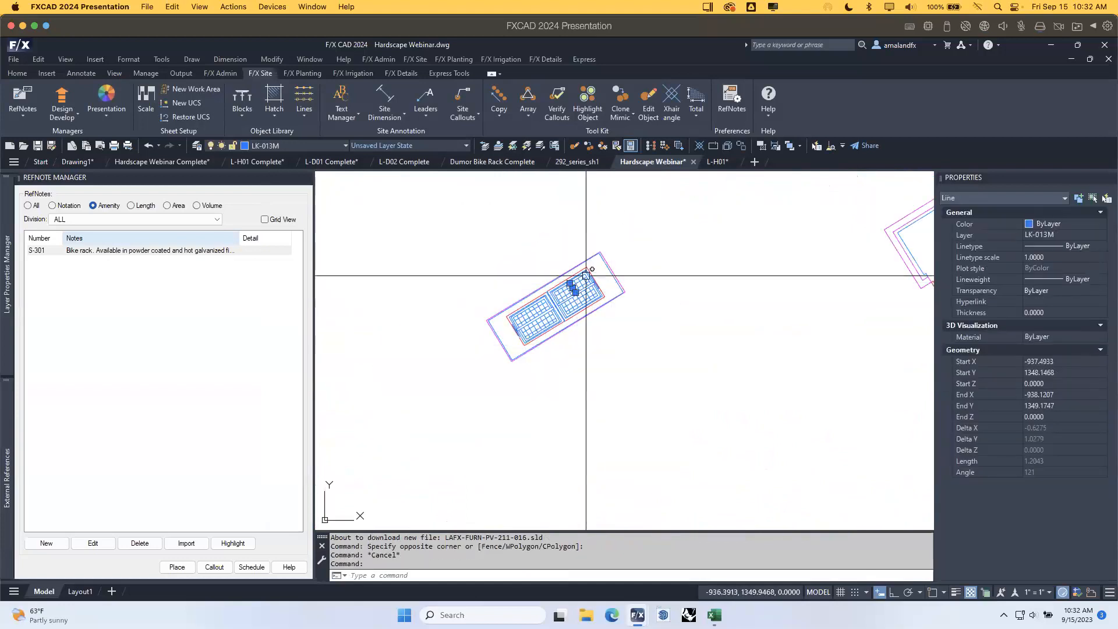
pyautogui.press('Escape')
pyautogui.click(656, 388)
pyautogui.click(519, 200)
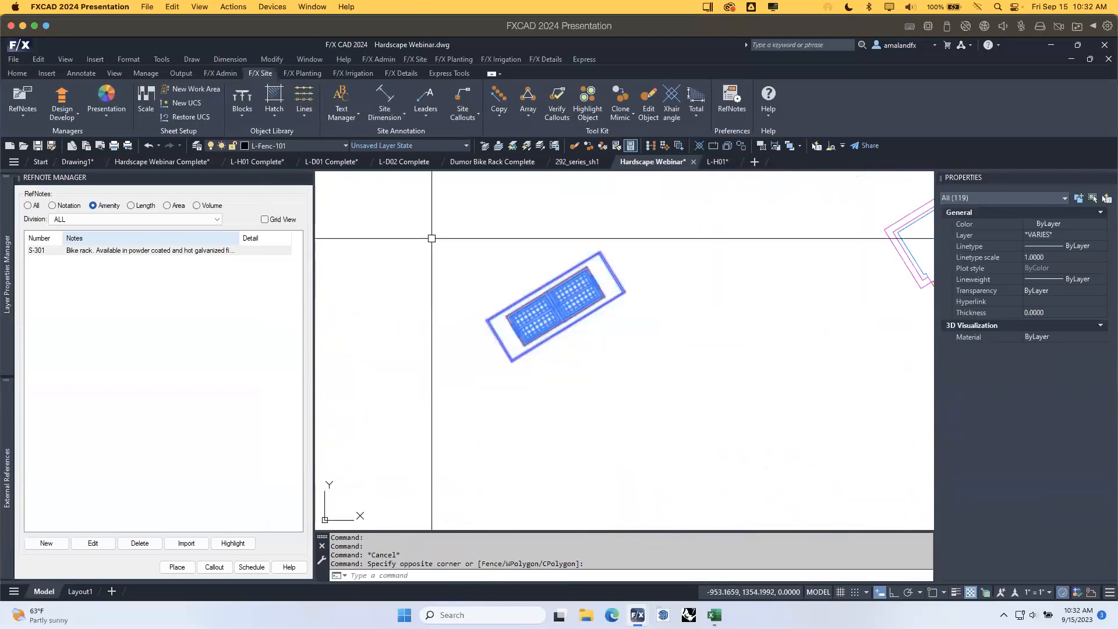
pyautogui.write('qsave')
pyautogui.press('Return')
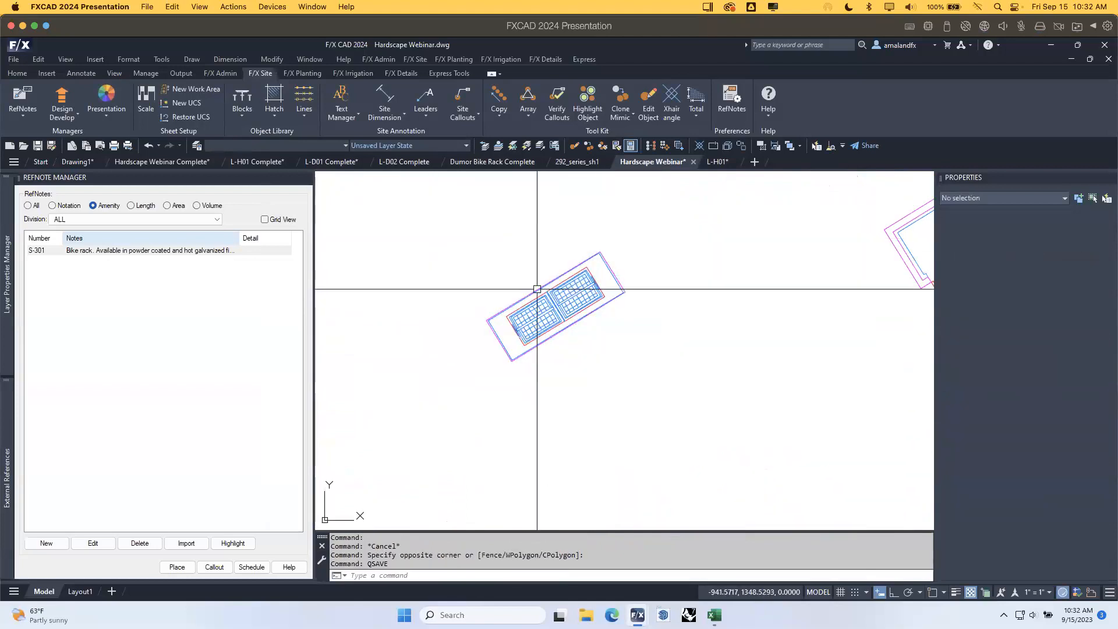
# Rotate the 119-object block by reference so its rack edge runs horizontal, using Ortho.
pyautogui.click(662, 400)
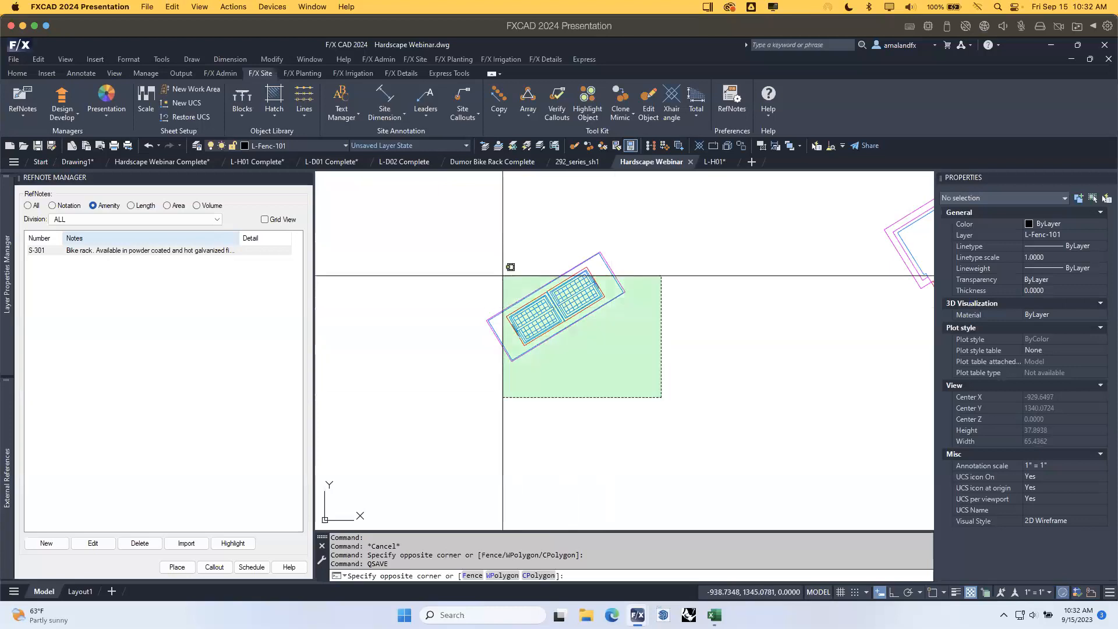
pyautogui.click(509, 264)
pyautogui.write('ro')
pyautogui.press('Return')
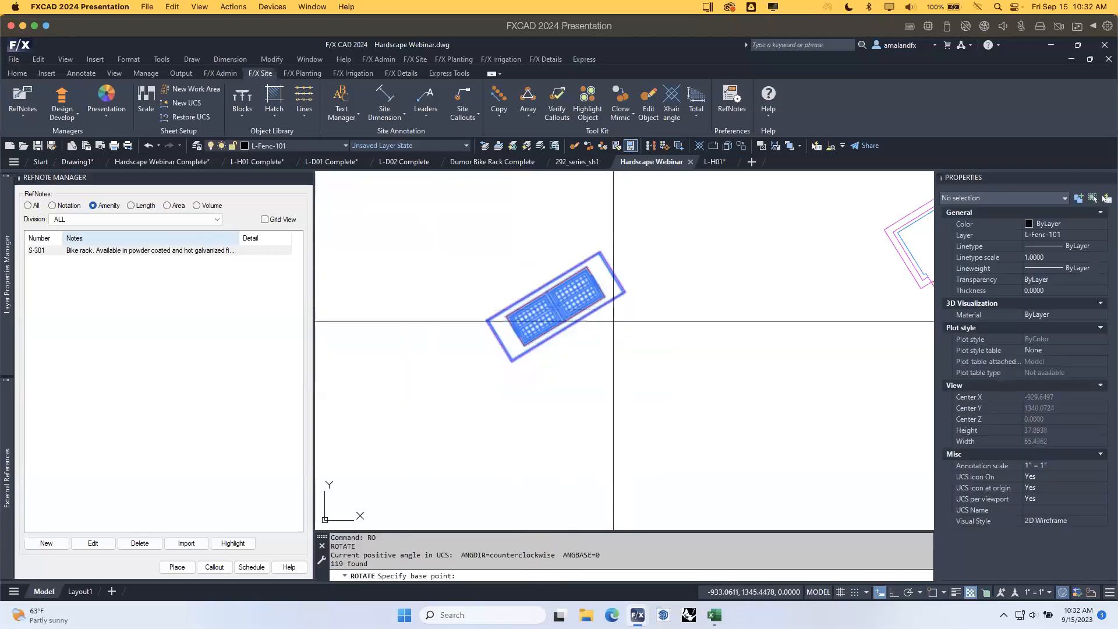
pyautogui.press('F3')
pyautogui.click(512, 361)
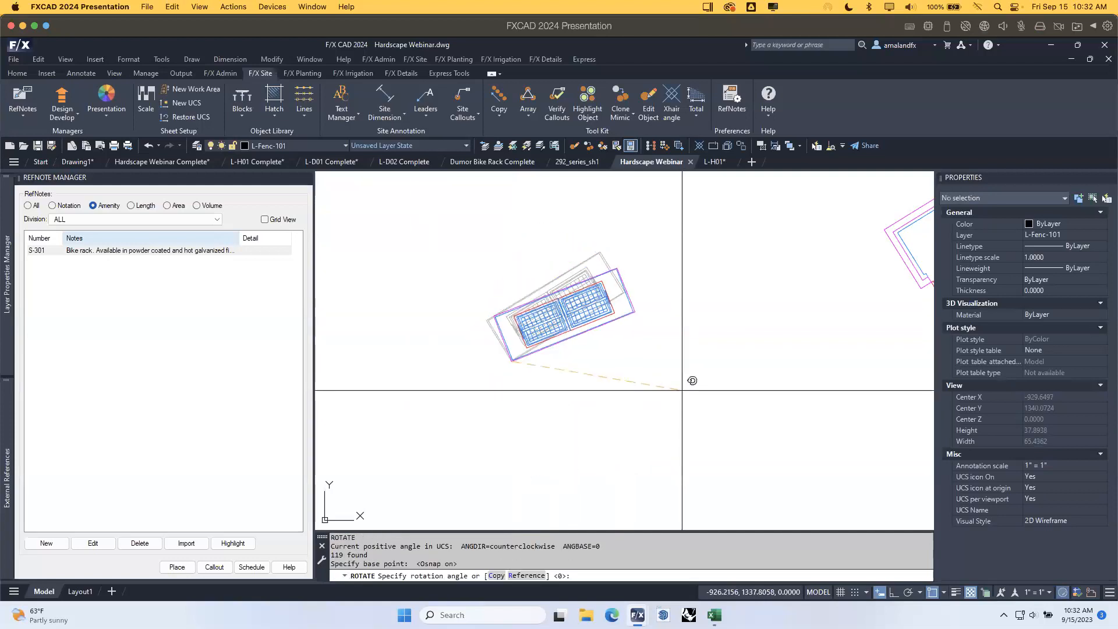
pyautogui.write('r')
pyautogui.press('Return')
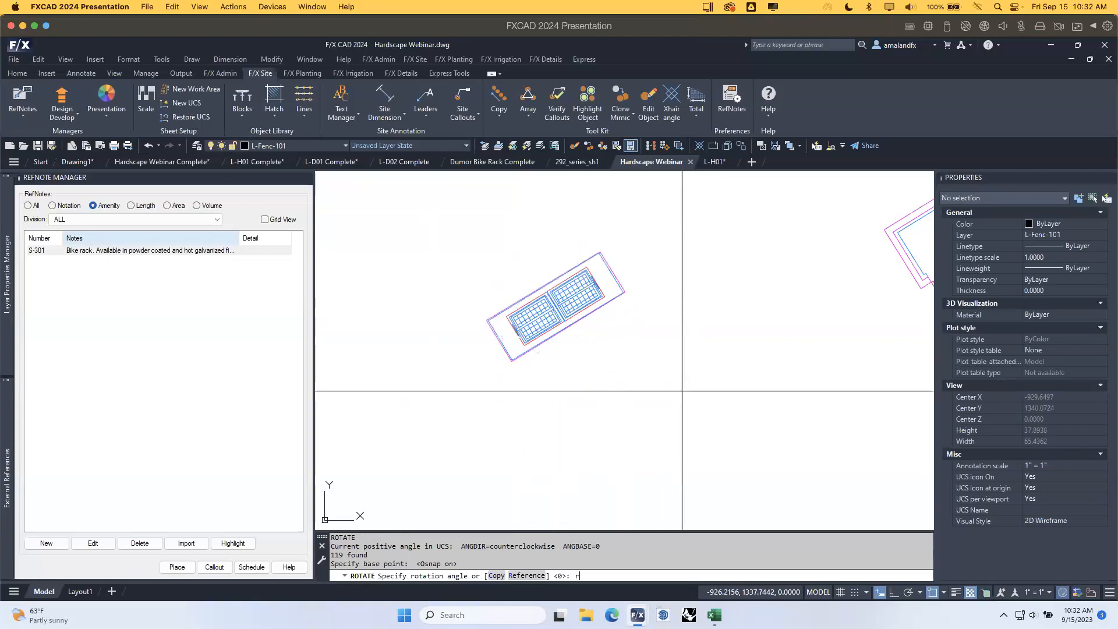
pyautogui.click(512, 361)
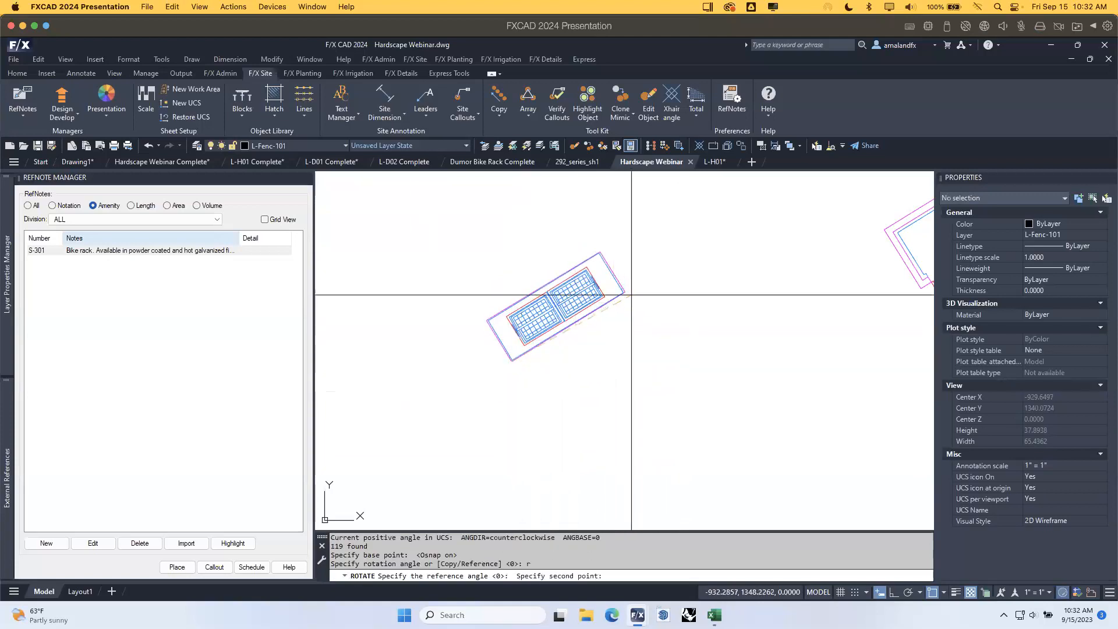
pyautogui.click(624, 292)
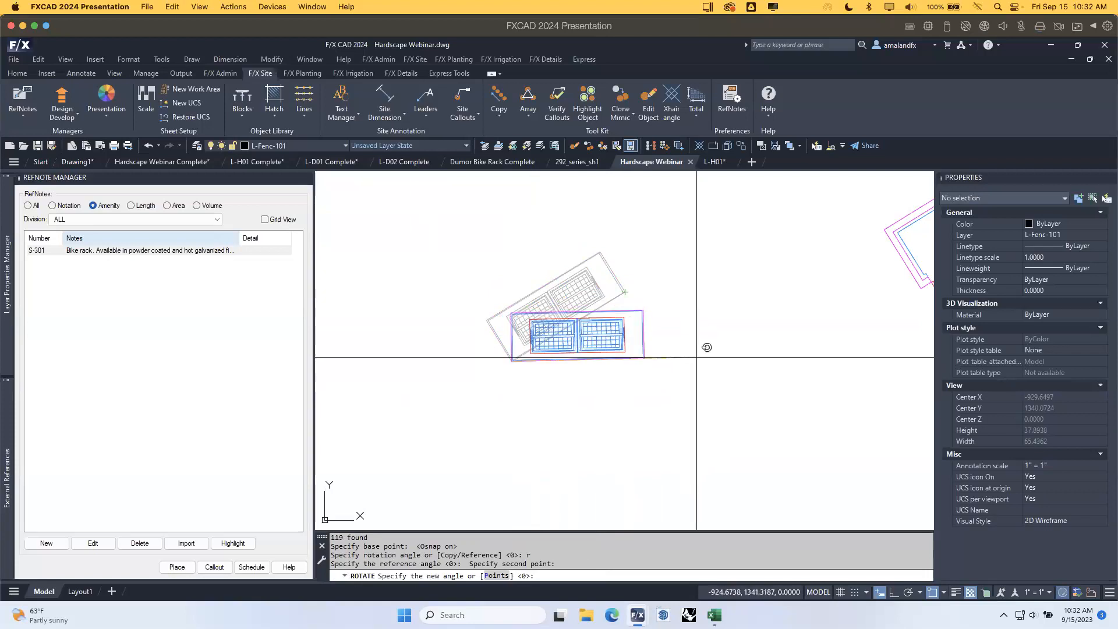
pyautogui.press('F8')
pyautogui.click(708, 433)
# Window-select the levelled rack and begin moving it with MOVE.
pyautogui.scroll(4, 606, 326)
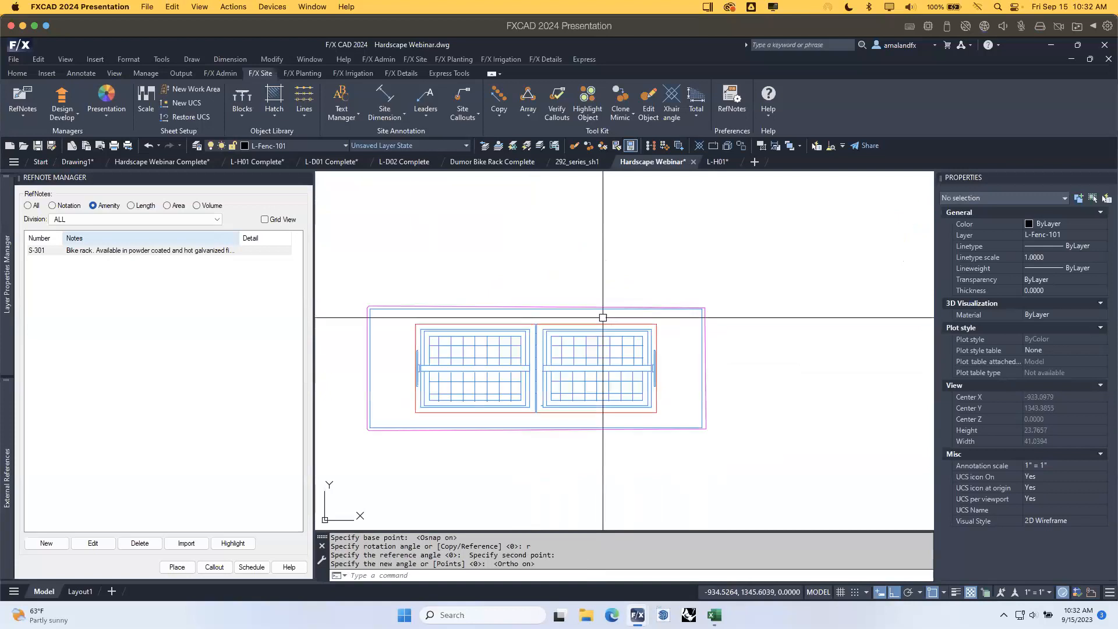
pyautogui.scroll(-6, 681, 388)
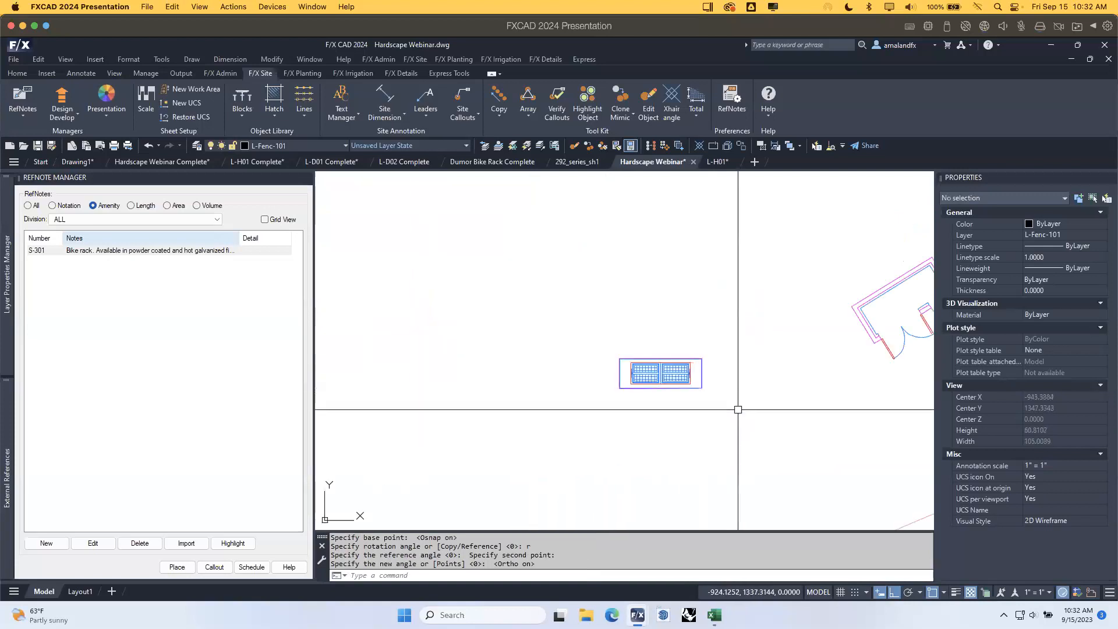
pyautogui.click(737, 410)
pyautogui.click(568, 319)
pyautogui.write('m')
pyautogui.press('Return')
# Shift the squared furnishing block to the left and recentre the view on it.
pyautogui.scroll(-4, 659, 369)
pyautogui.click(693, 386)
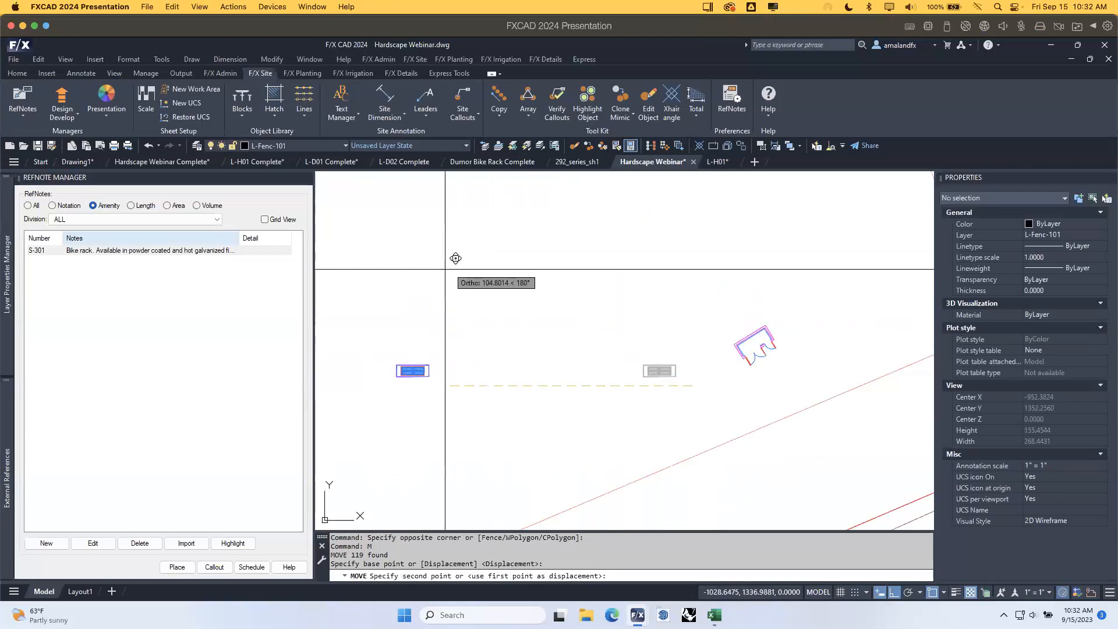
pyautogui.click(411, 279)
pyautogui.scroll(5, 362, 376)
pyautogui.scroll(3, 360, 371)
pyautogui.moveTo(402, 389)
pyautogui.mouseDown(button='middle')
pyautogui.moveTo(561, 402)
pyautogui.moveTo(540, 401)
pyautogui.moveTo(594, 367)
pyautogui.moveTo(624, 367)
pyautogui.mouseUp(button='middle')
pyautogui.scroll(1, 512, 323)
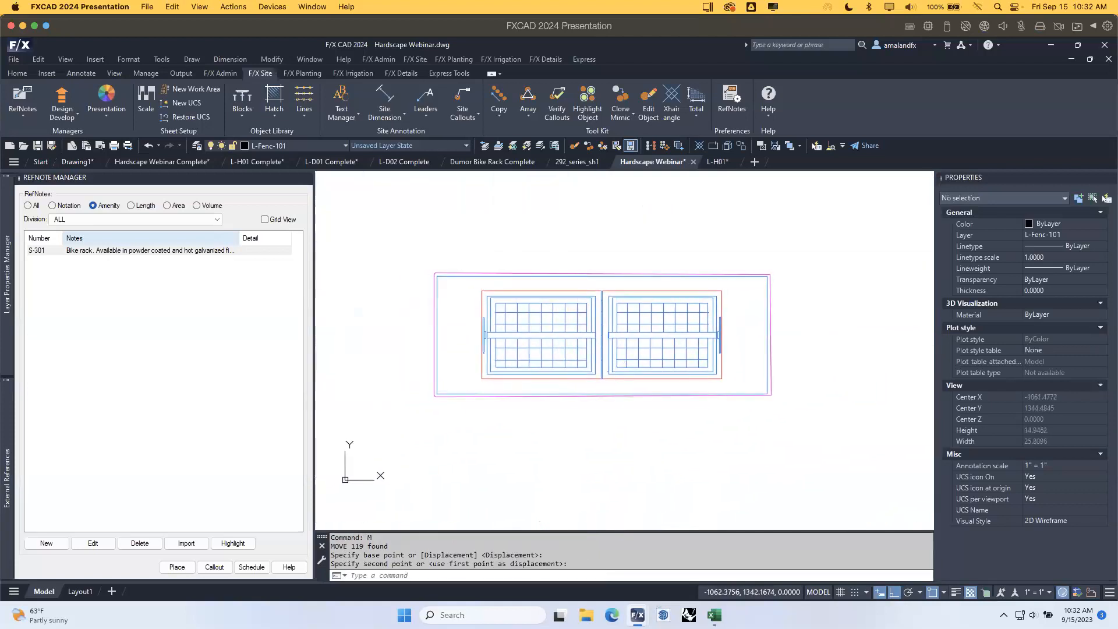
# Run Save Block, set the insertion point on the rack, and select all 119 objects.
pyautogui.click(243, 111)
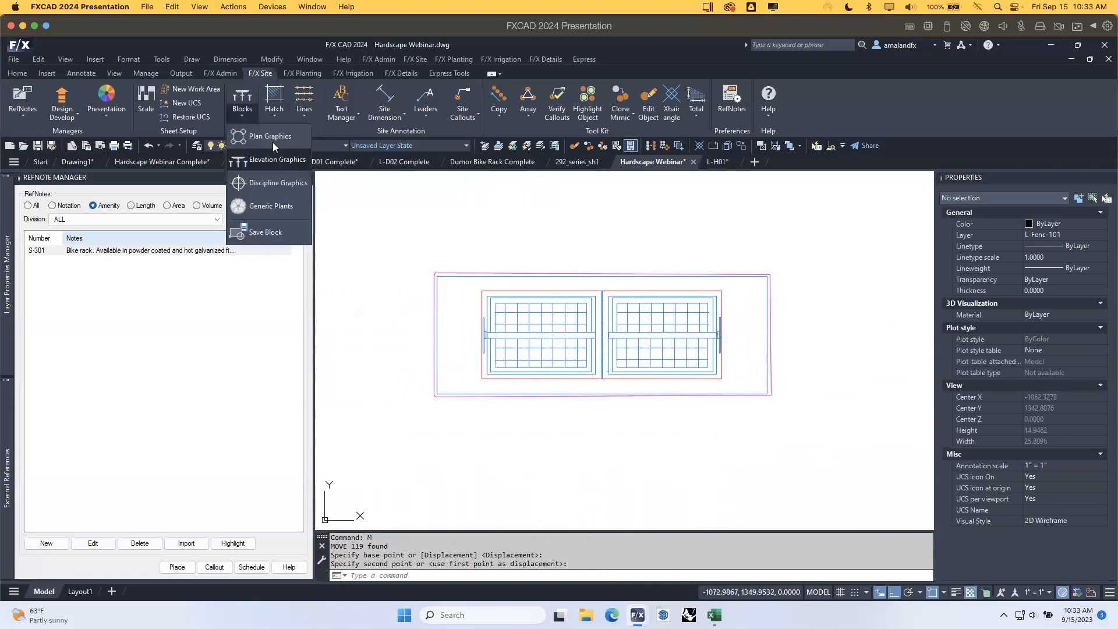
pyautogui.click(283, 233)
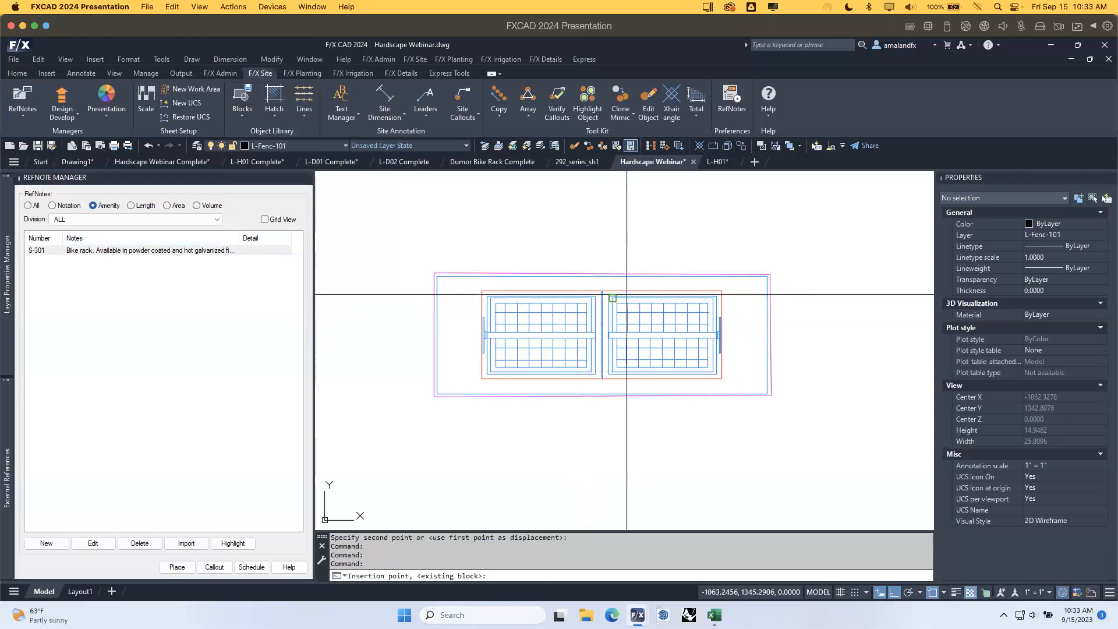
pyautogui.click(435, 397)
pyautogui.click(806, 422)
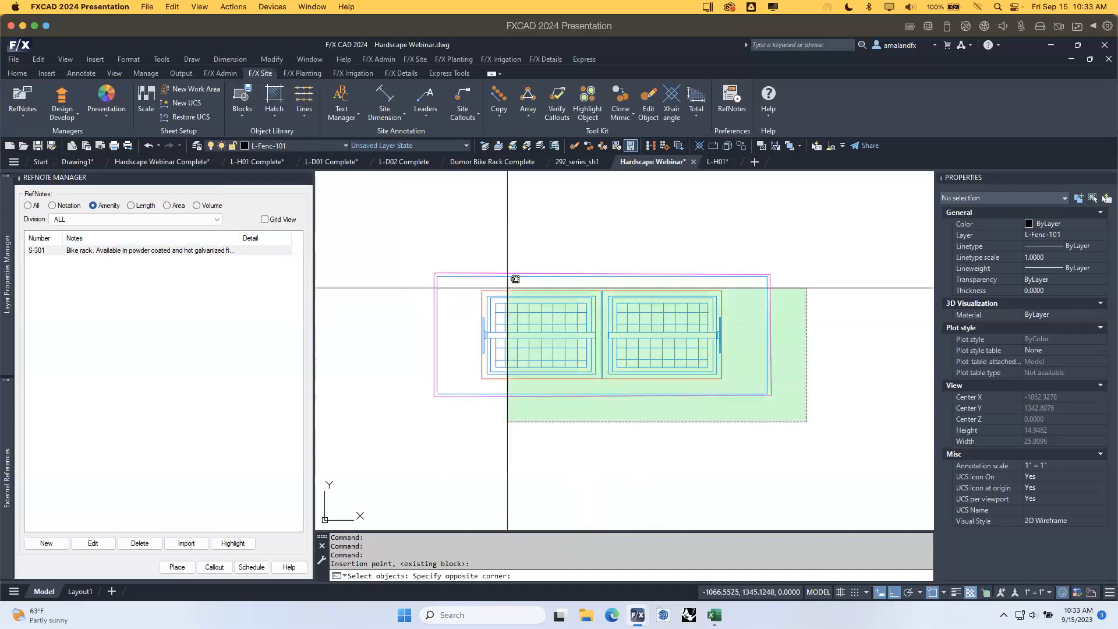
pyautogui.click(402, 228)
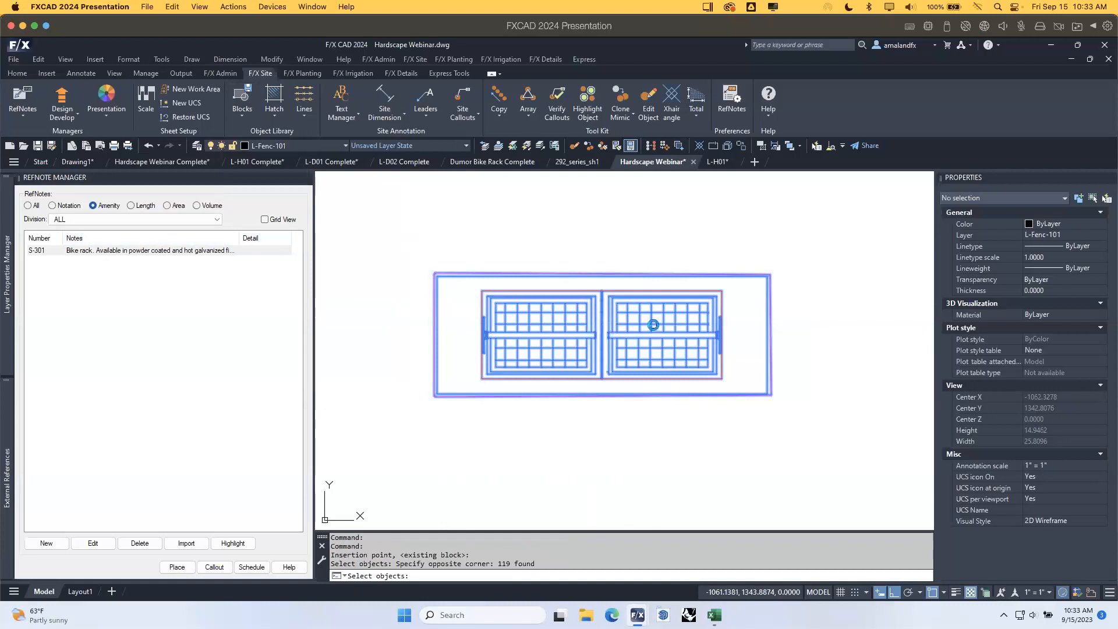
pyautogui.press('Return')
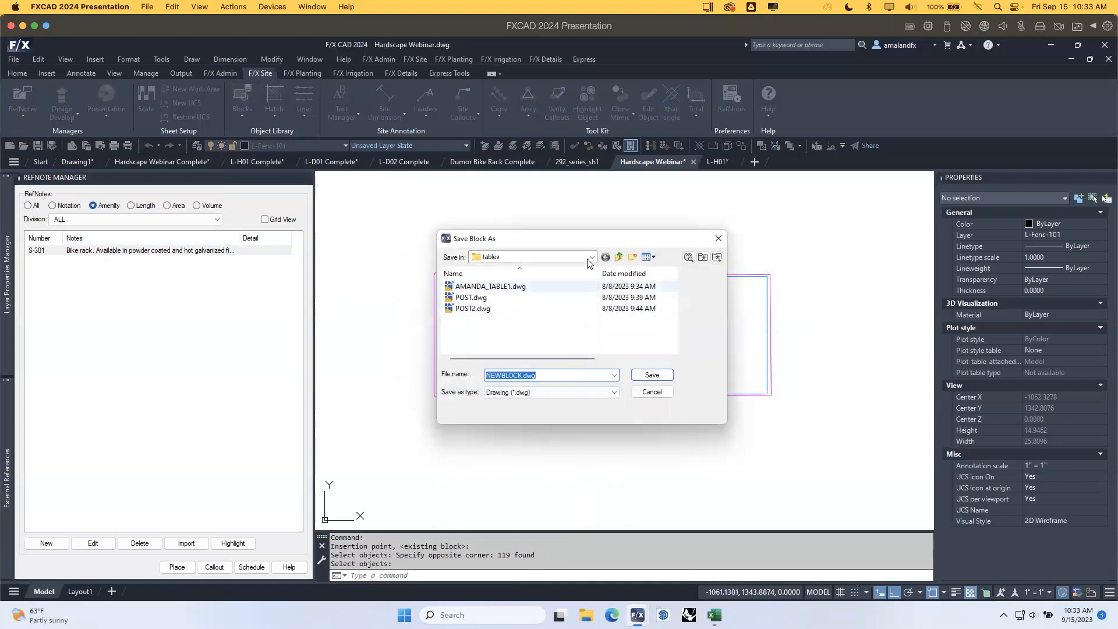
# Create a new 'outdoor furniture' folder in Plan_Graphics > 05-site_furnishings.
pyautogui.click(590, 257)
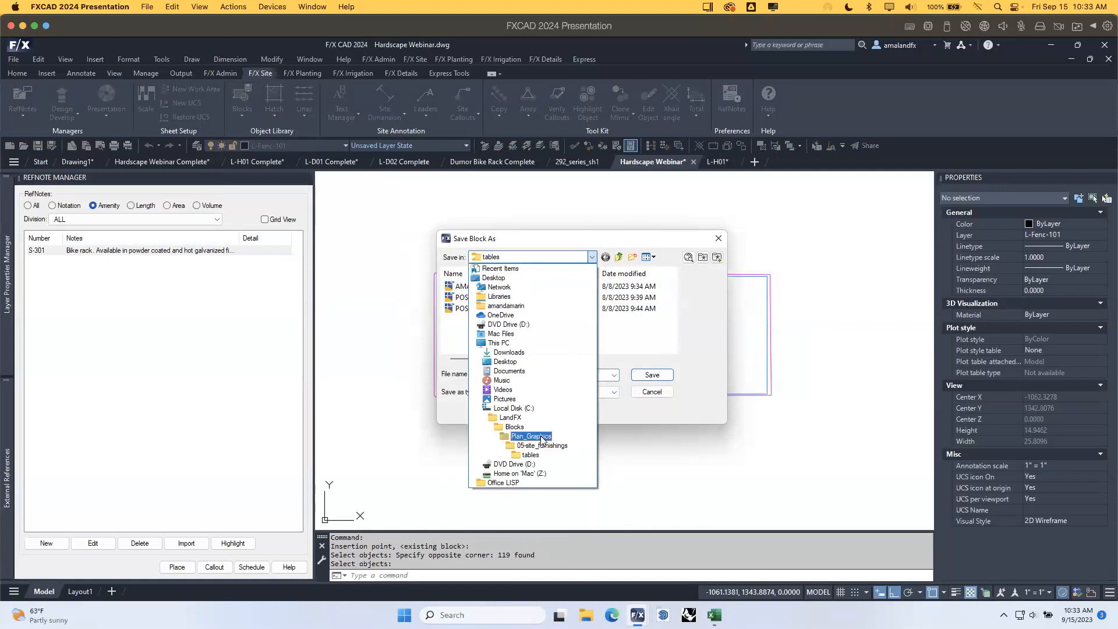
pyautogui.click(542, 437)
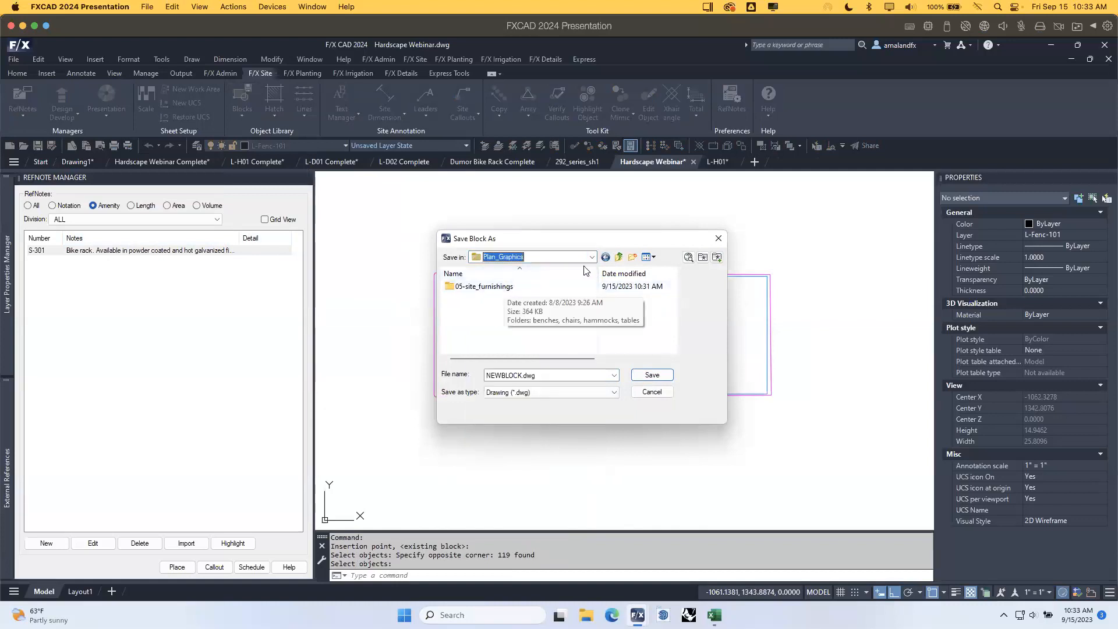
pyautogui.doubleClick(478, 289)
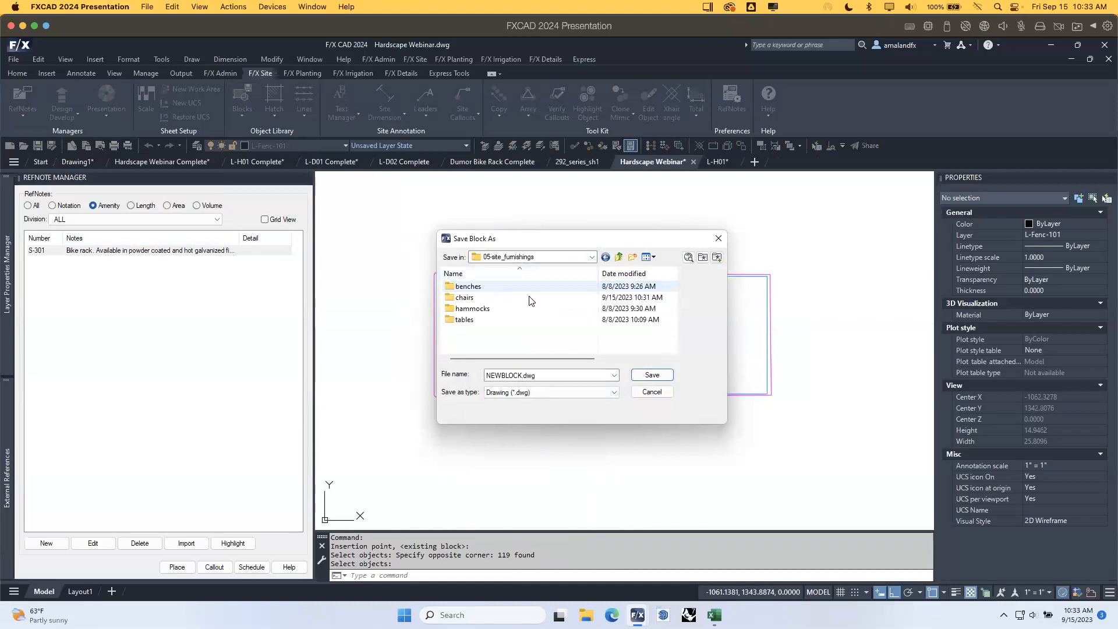
pyautogui.click(634, 260)
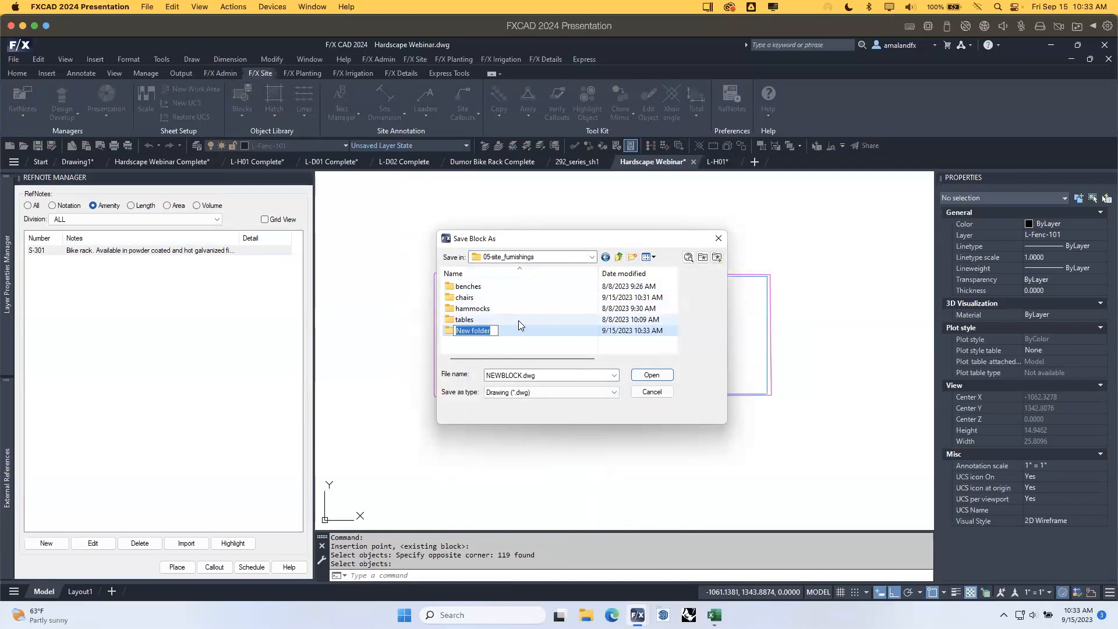
pyautogui.write('outdoor funiture')
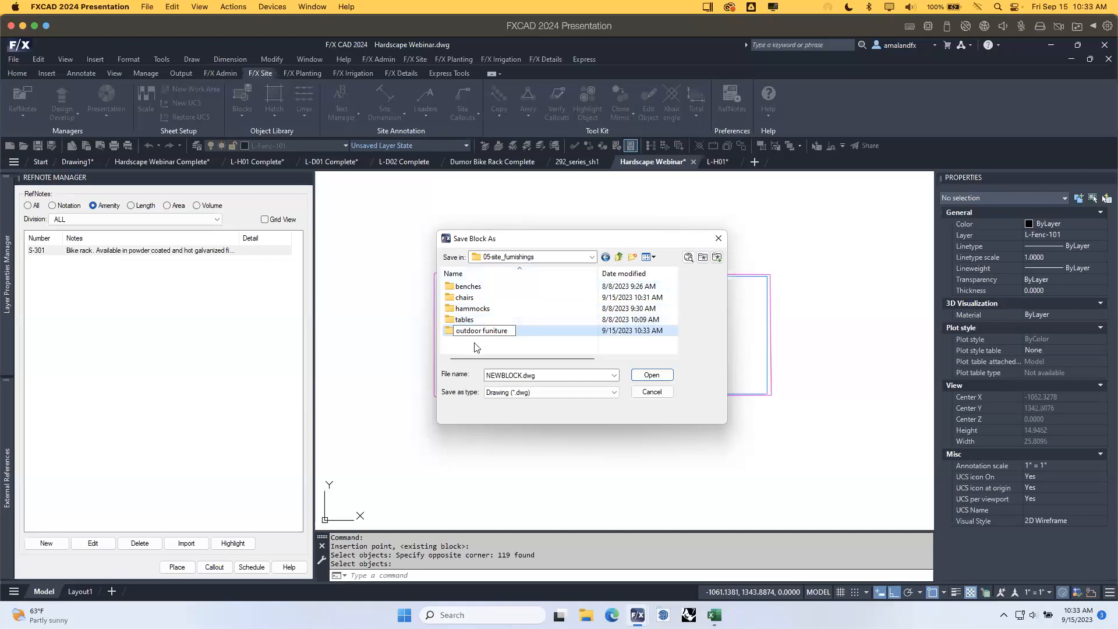
pyautogui.press('Return')
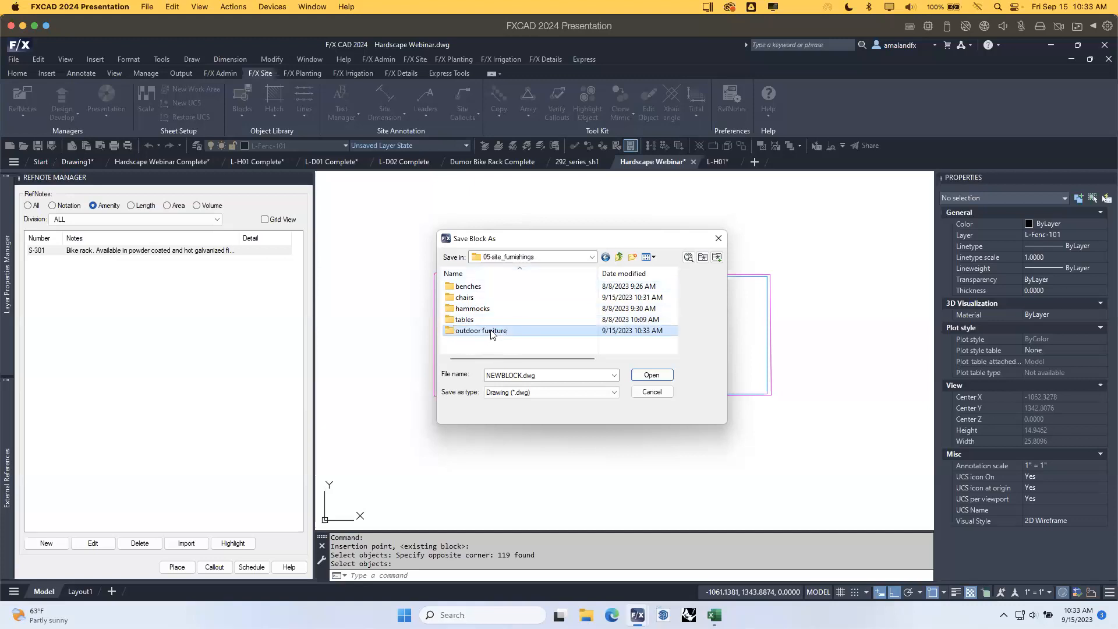
# Rename the new folder to outdoor_furniture, replacing the space with an underscore.
pyautogui.doubleClick(487, 333)
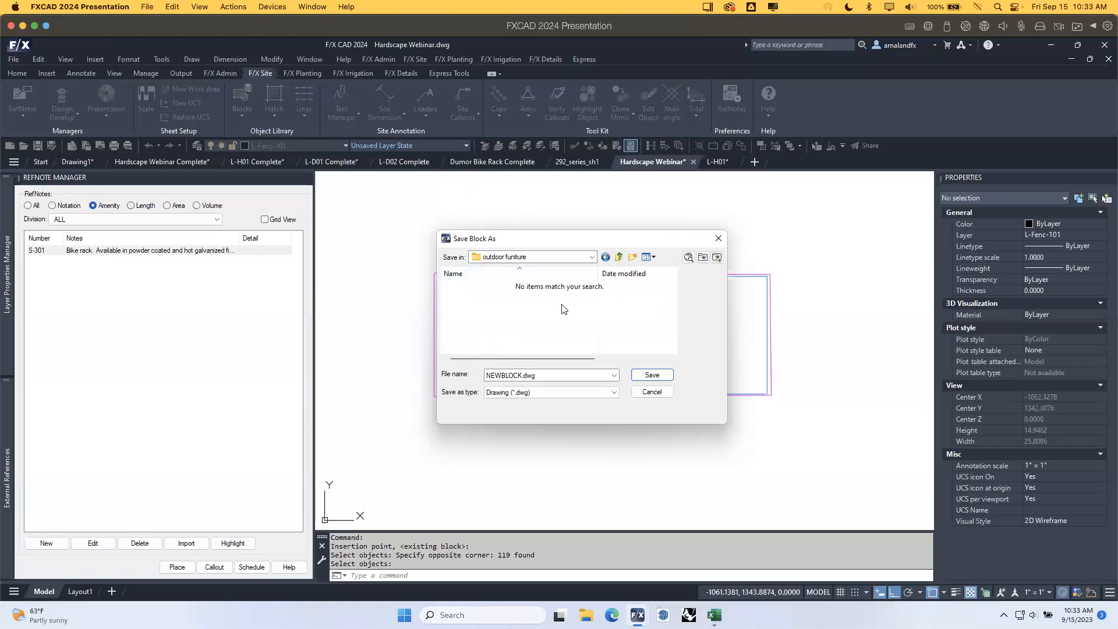
pyautogui.click(619, 257)
pyautogui.rightClick(493, 322)
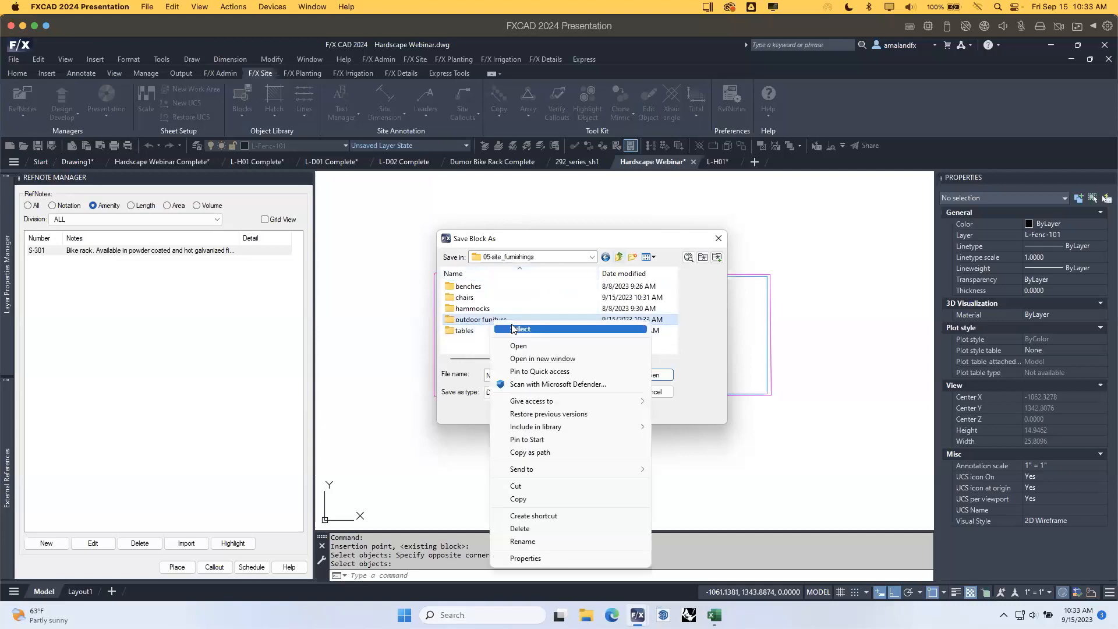
pyautogui.click(530, 541)
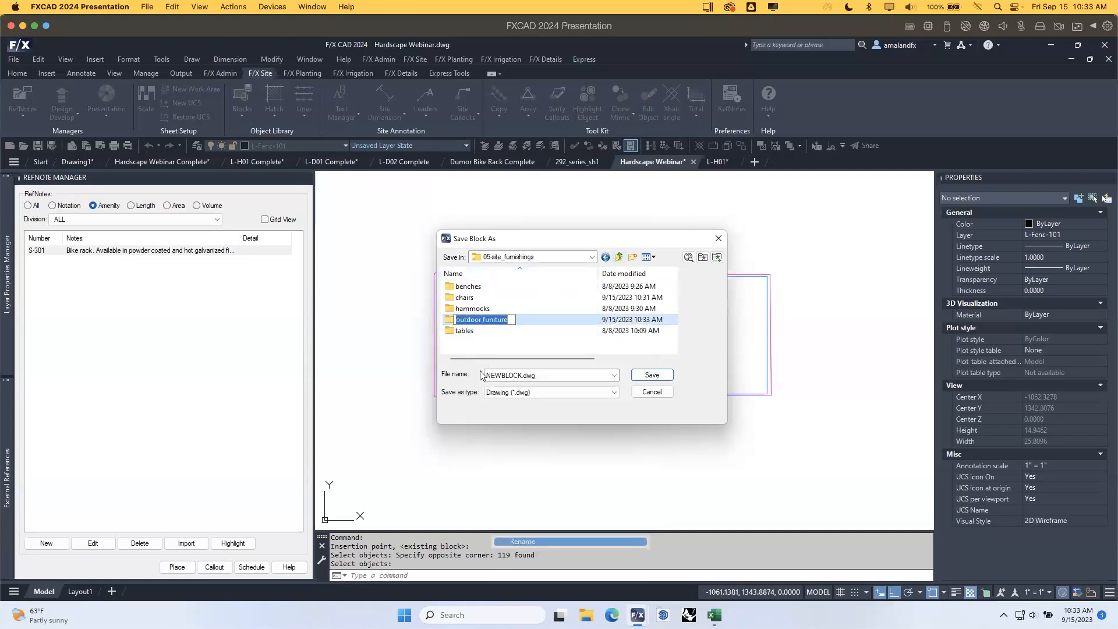
pyautogui.click(484, 320)
pyautogui.press('BackSpace')
pyautogui.write('_')
pyautogui.press('Return')
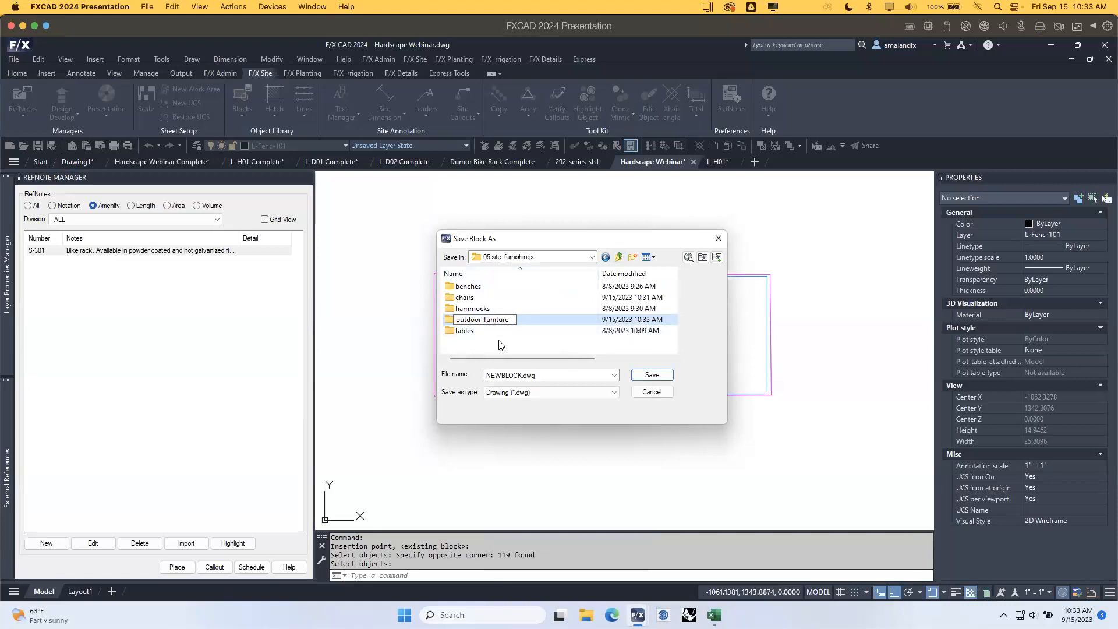
# Inside outdoor_furniture, save the block as BBQ01.dwg.
pyautogui.doubleClick(494, 320)
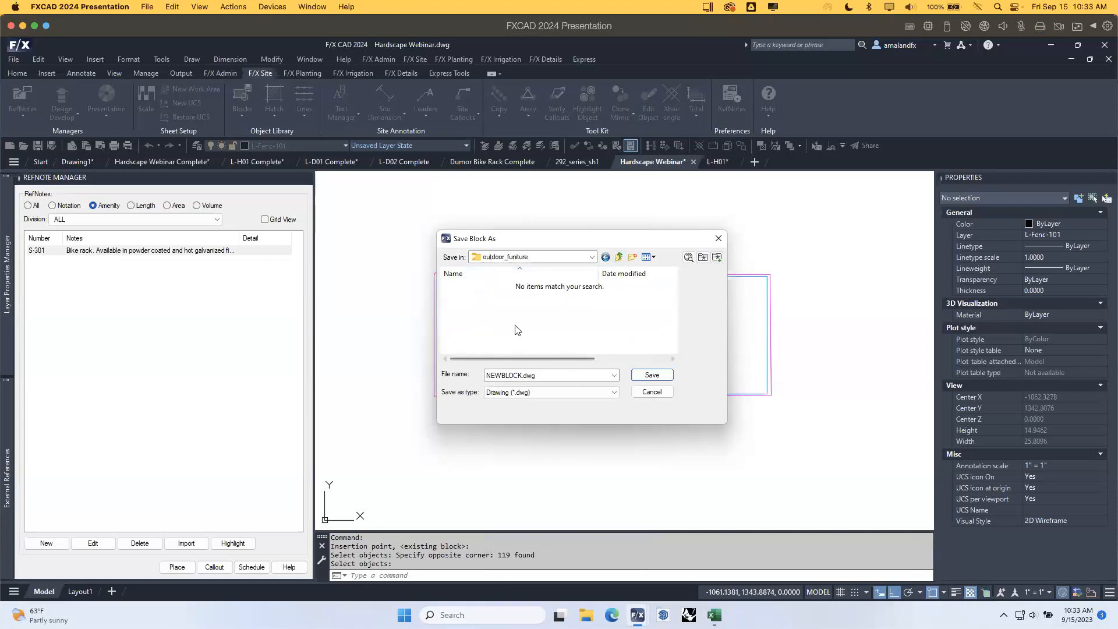
pyautogui.doubleClick(523, 375)
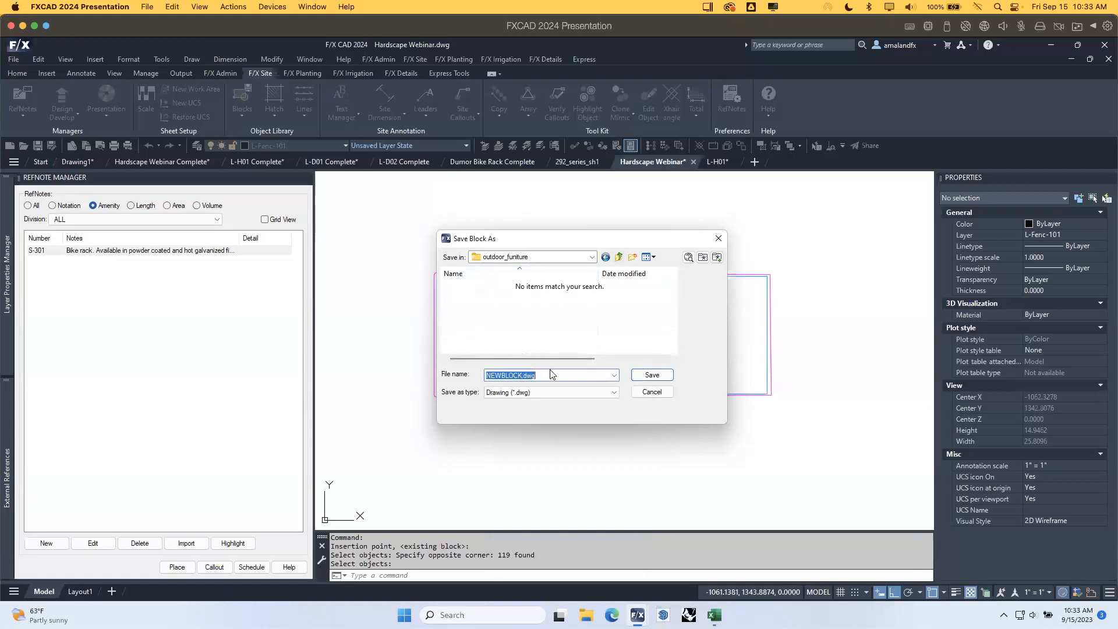
pyautogui.click(543, 376)
pyautogui.moveTo(522, 376); pyautogui.dragTo(466, 373)
pyautogui.write('BBQ01')
pyautogui.click(653, 376)
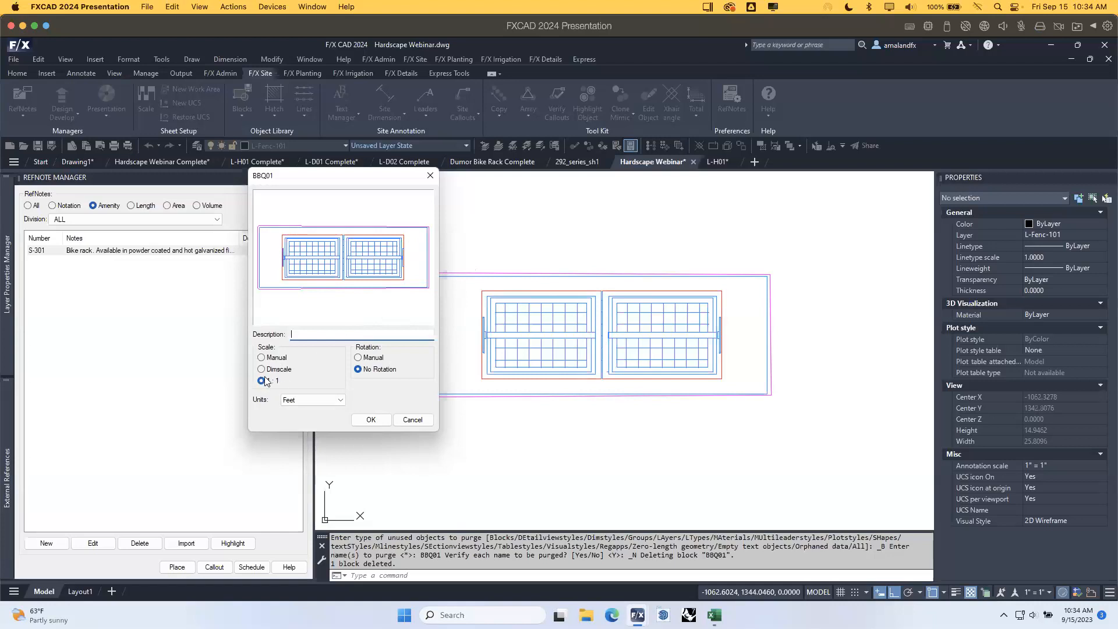
# Insert the BBQ01 block at 1:1 with manual rotation, then zoom and pan to the building area.
pyautogui.click(358, 358)
pyautogui.click(371, 420)
pyautogui.scroll(-5, 670, 373)
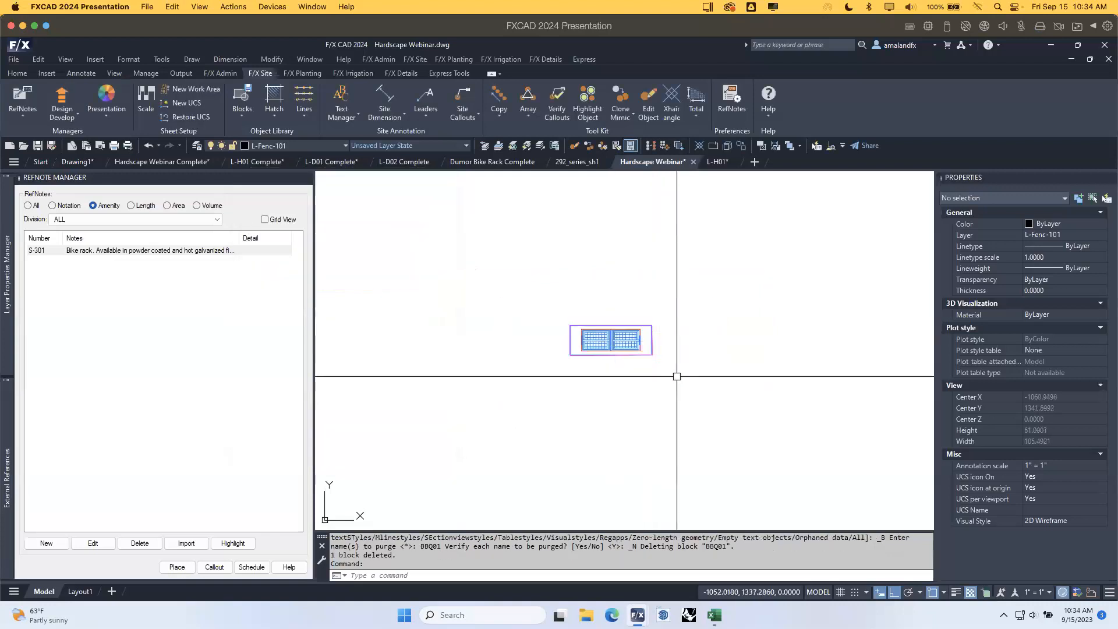
pyautogui.scroll(-5, 677, 377)
pyautogui.moveTo(856, 422); pyautogui.dragTo(448, 257, button='middle')
pyautogui.moveTo(665, 447); pyautogui.dragTo(602, 372, button='middle')
pyautogui.scroll(4, 527, 329)
# Create a new reference note using the Generic / Custom BBQ01 symbol from Site Furnishings > Outdoor Funiture.
pyautogui.click(55, 543)
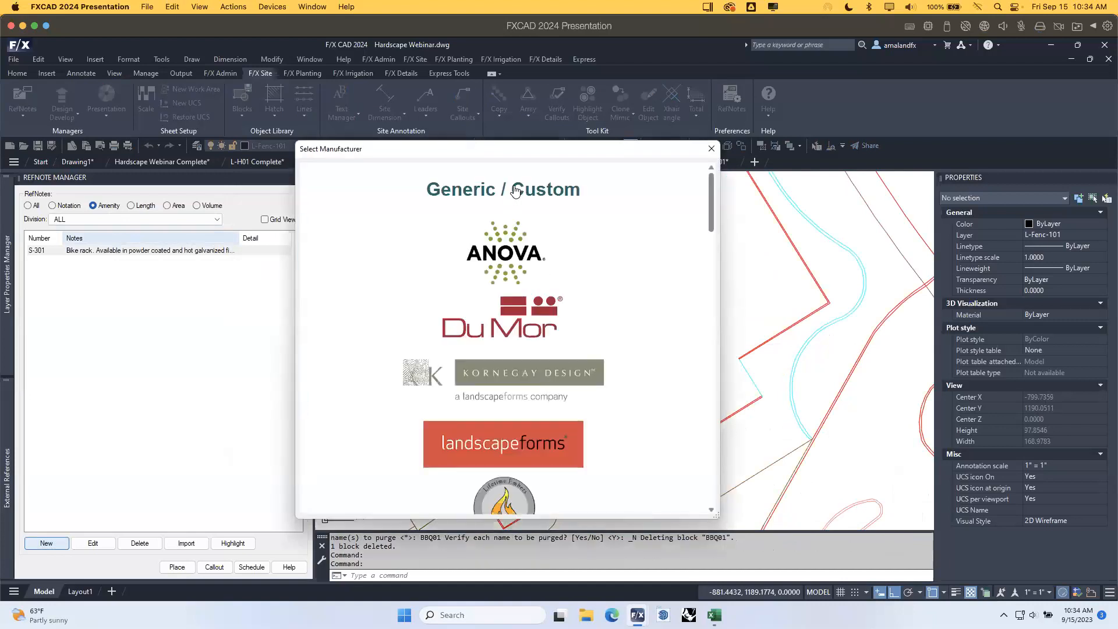
pyautogui.click(515, 191)
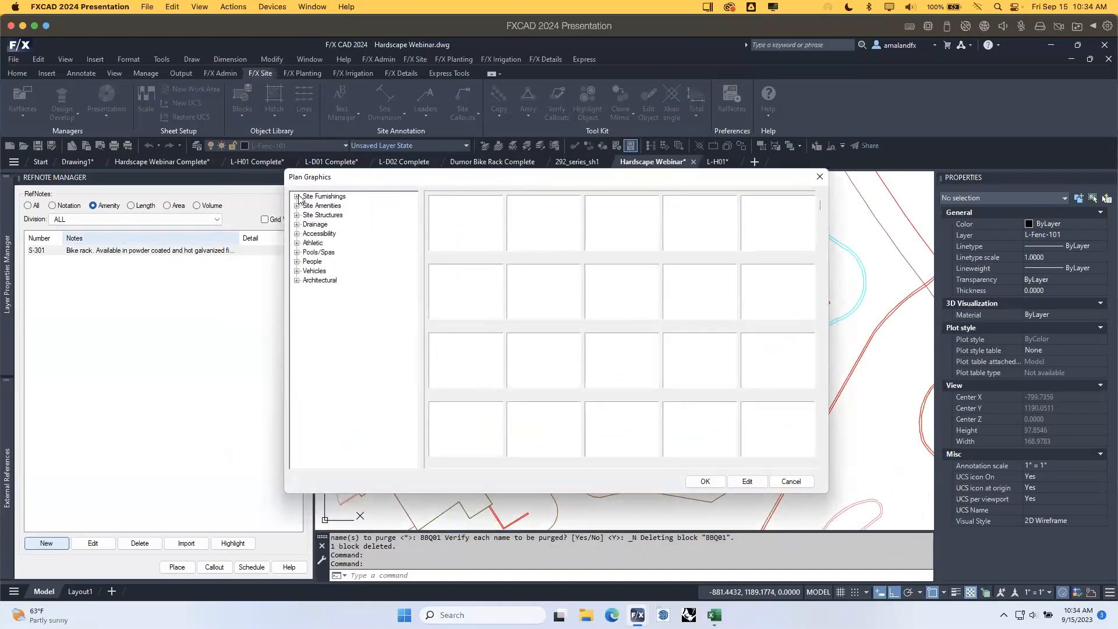
pyautogui.click(298, 197)
pyautogui.click(330, 235)
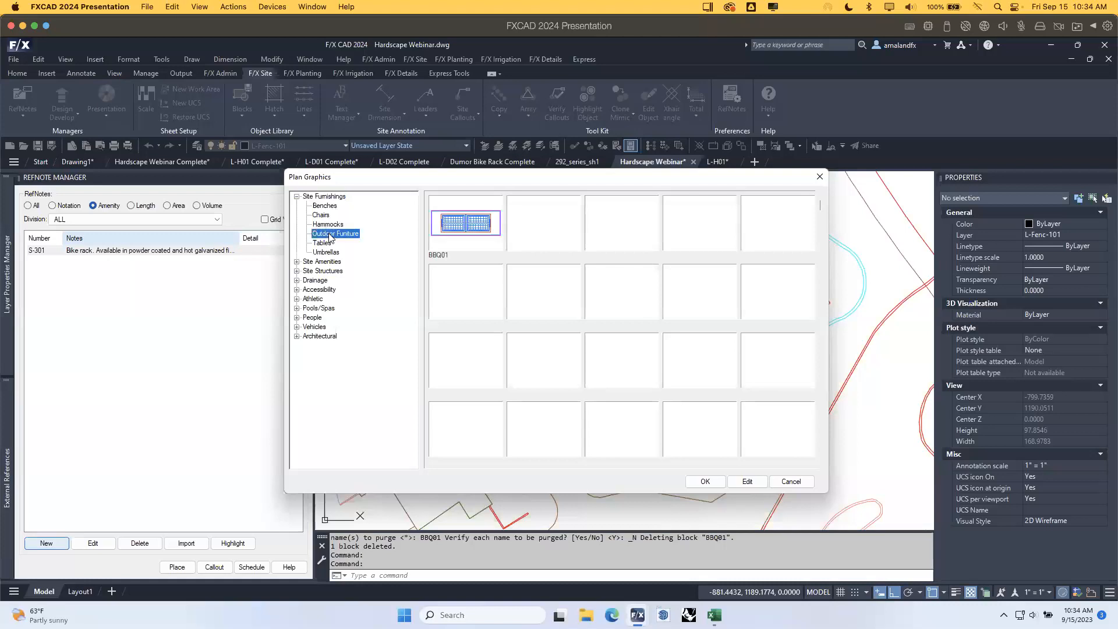
pyautogui.click(486, 227)
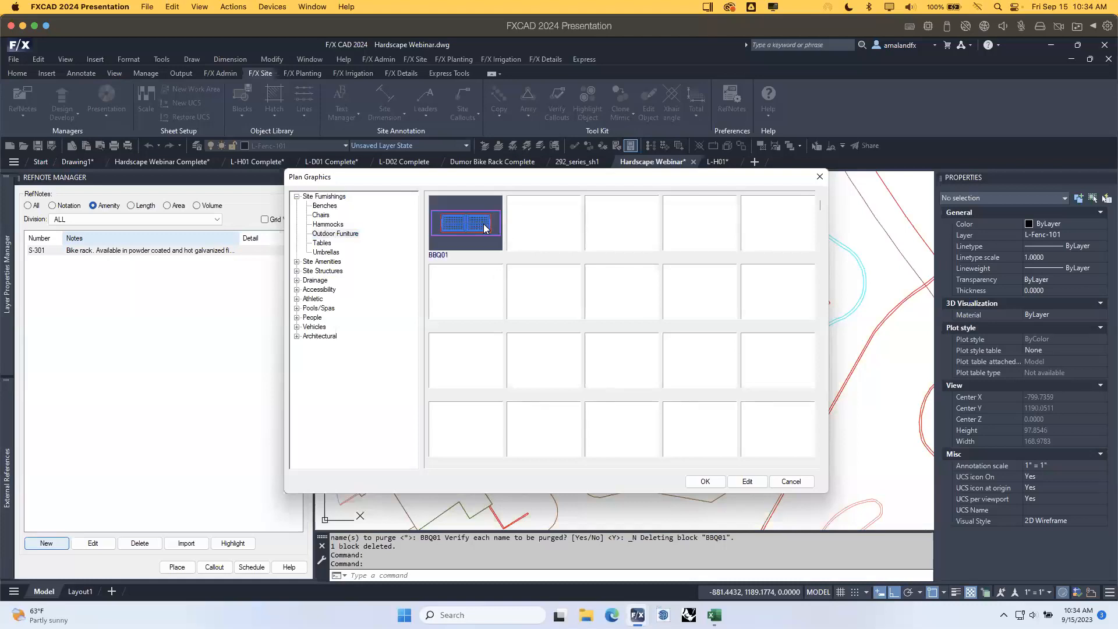
pyautogui.click(706, 482)
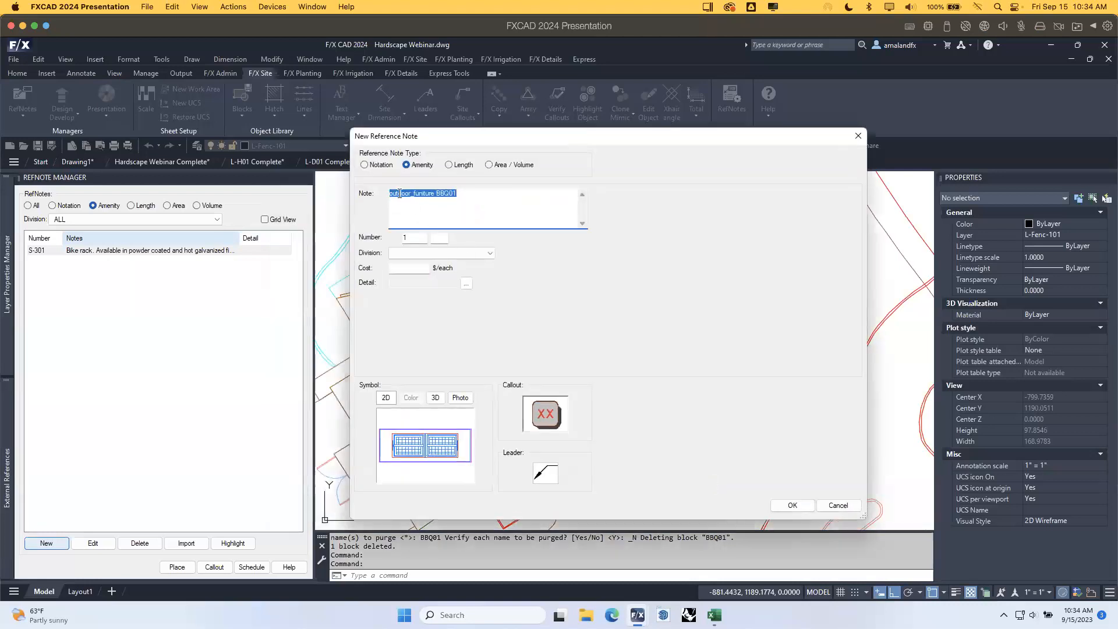
# Name the note 'Outdoor BBQ' and file it under 32 Exterior Improvements, 33 Site Furnishings.
pyautogui.click(468, 192)
pyautogui.moveTo(467, 192); pyautogui.dragTo(353, 190)
pyautogui.write('Outdoor BBQ')
pyautogui.click(449, 254)
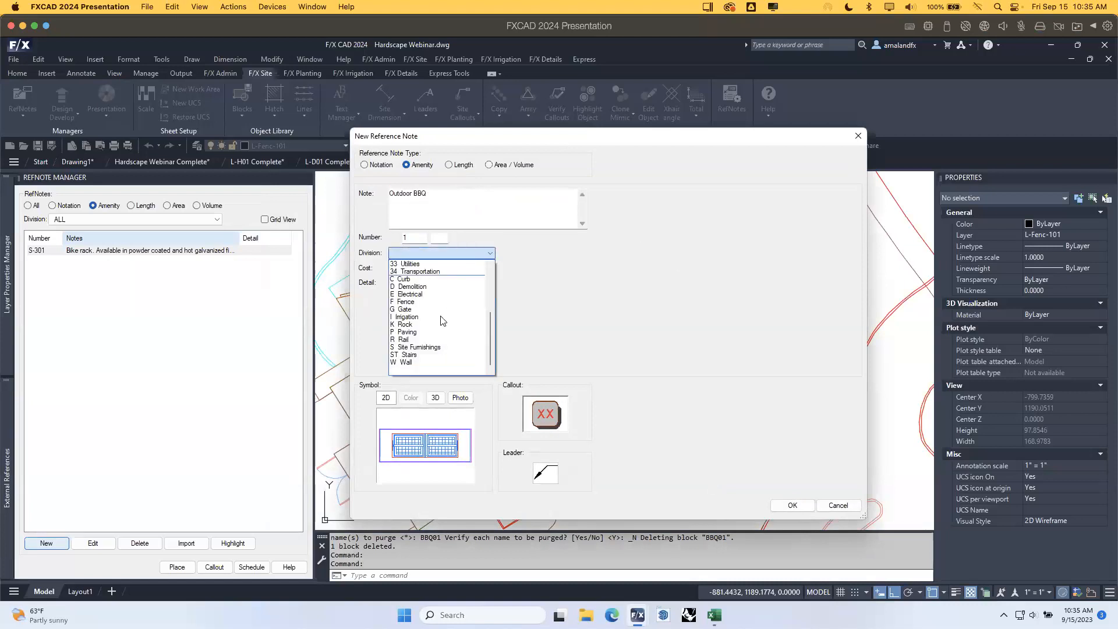
pyautogui.click(429, 348)
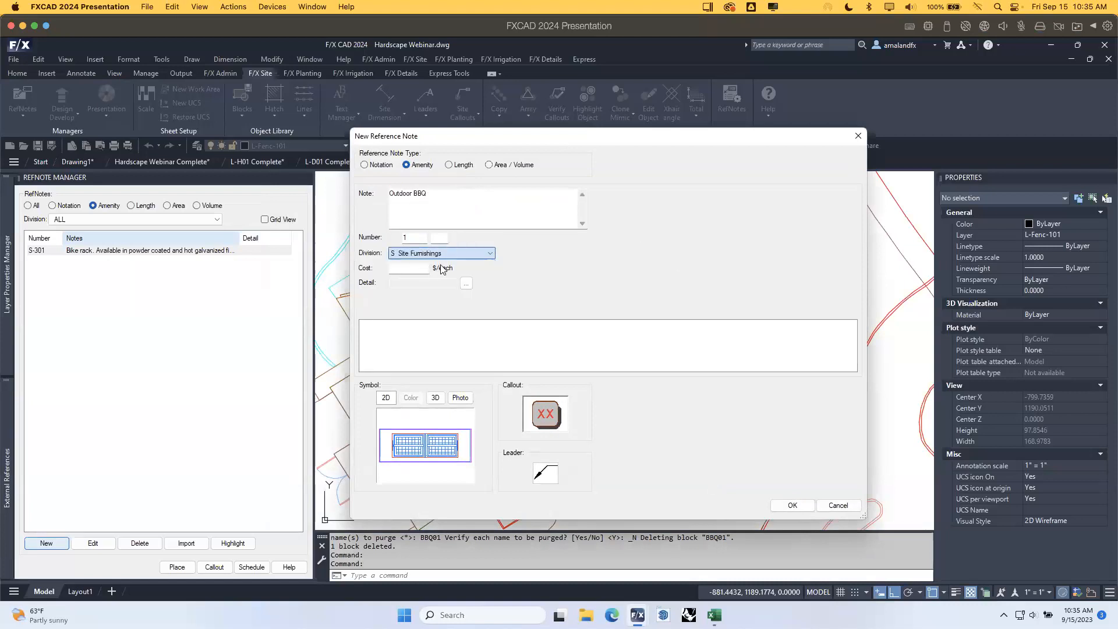
pyautogui.click(583, 254)
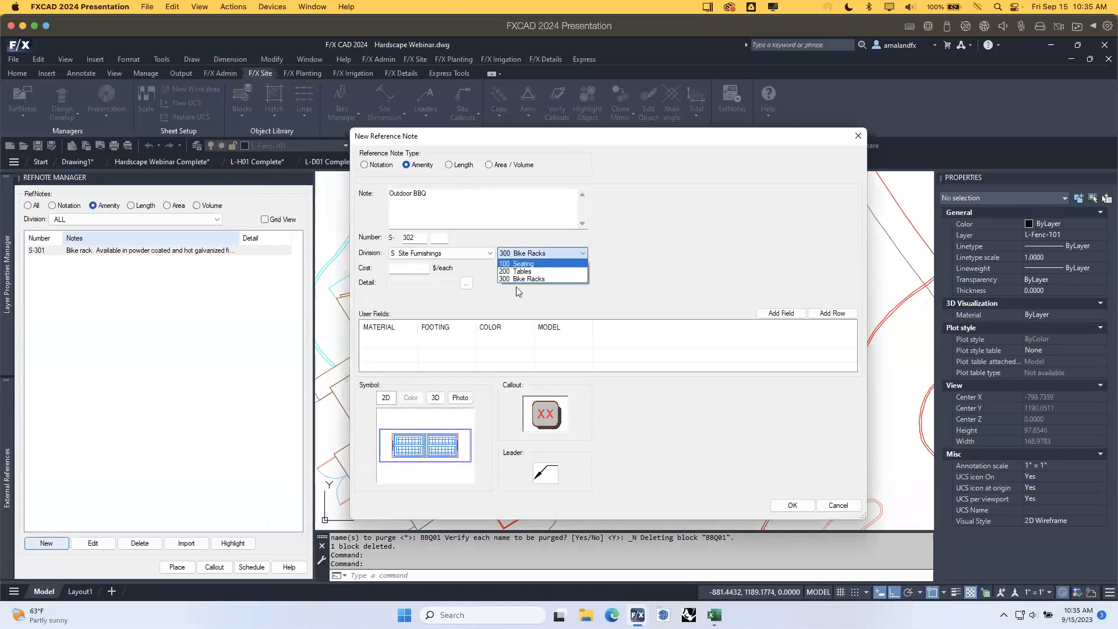
pyautogui.click(483, 254)
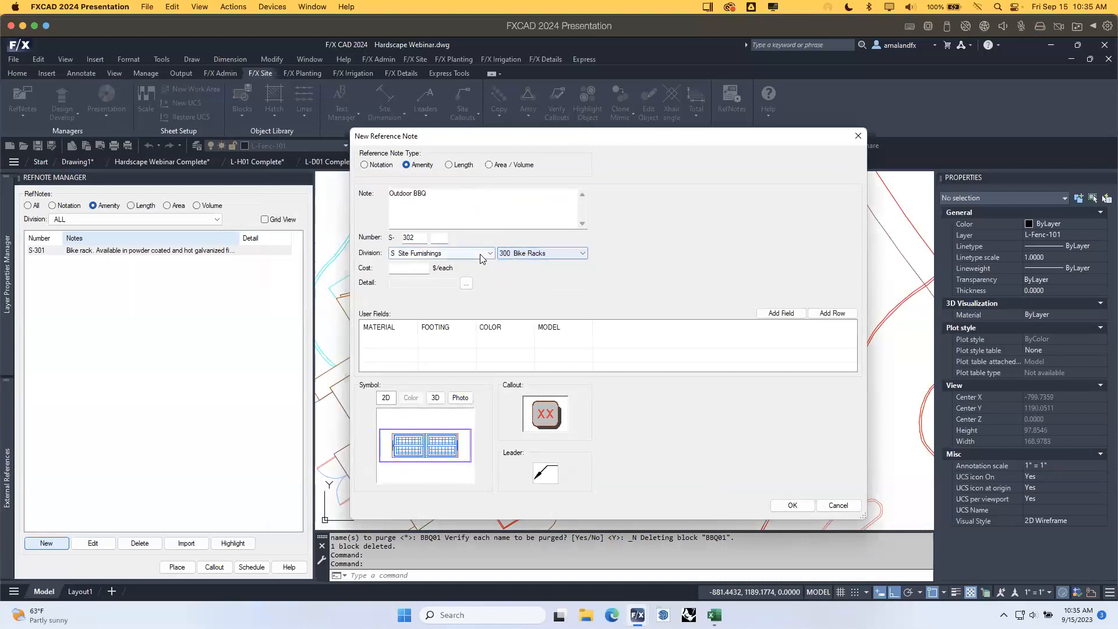
pyautogui.click(482, 254)
pyautogui.moveTo(491, 319); pyautogui.dragTo(490, 310)
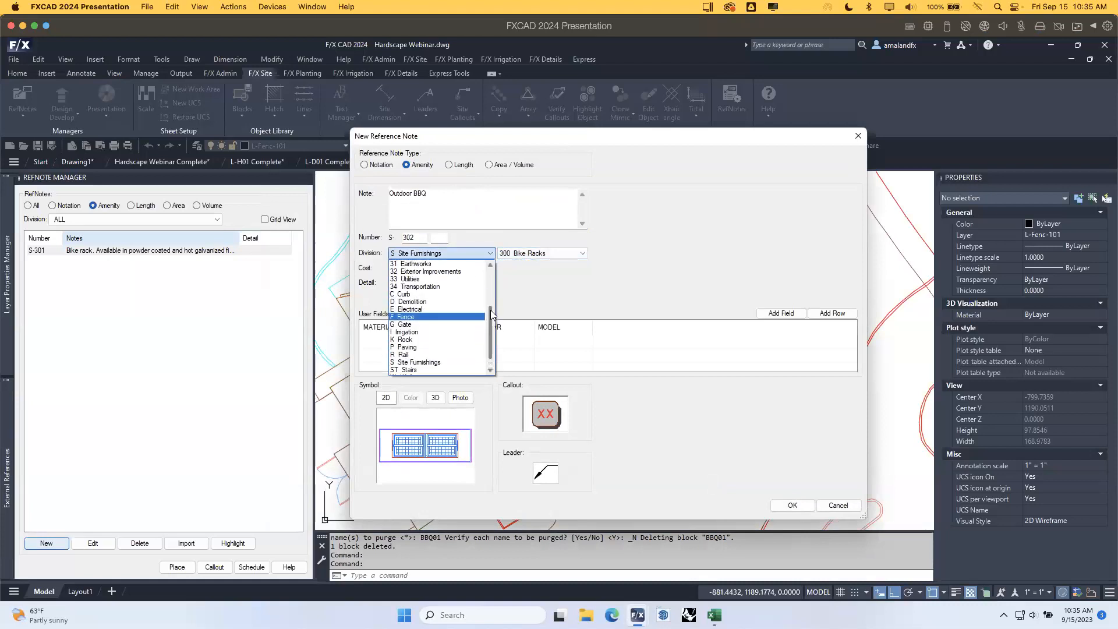
pyautogui.click(447, 279)
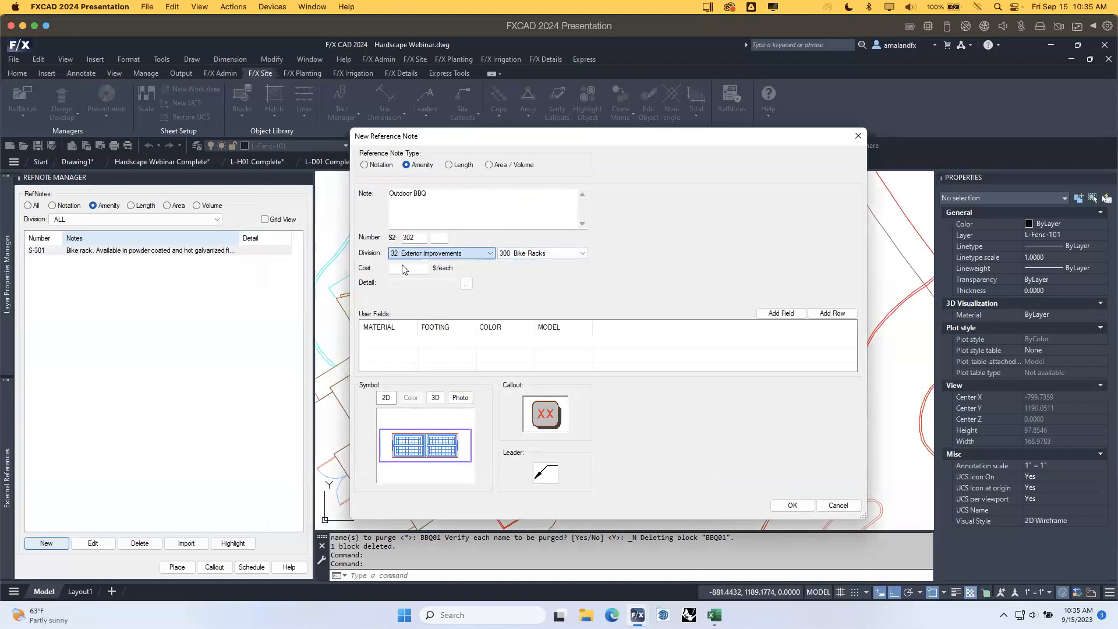
pyautogui.click(509, 255)
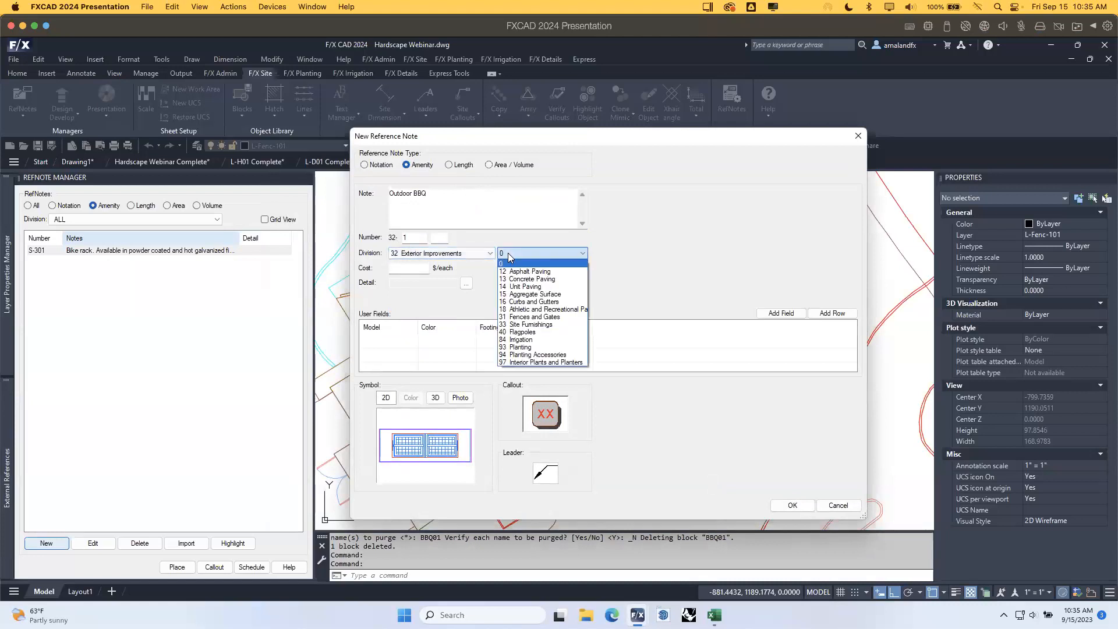
pyautogui.click(533, 325)
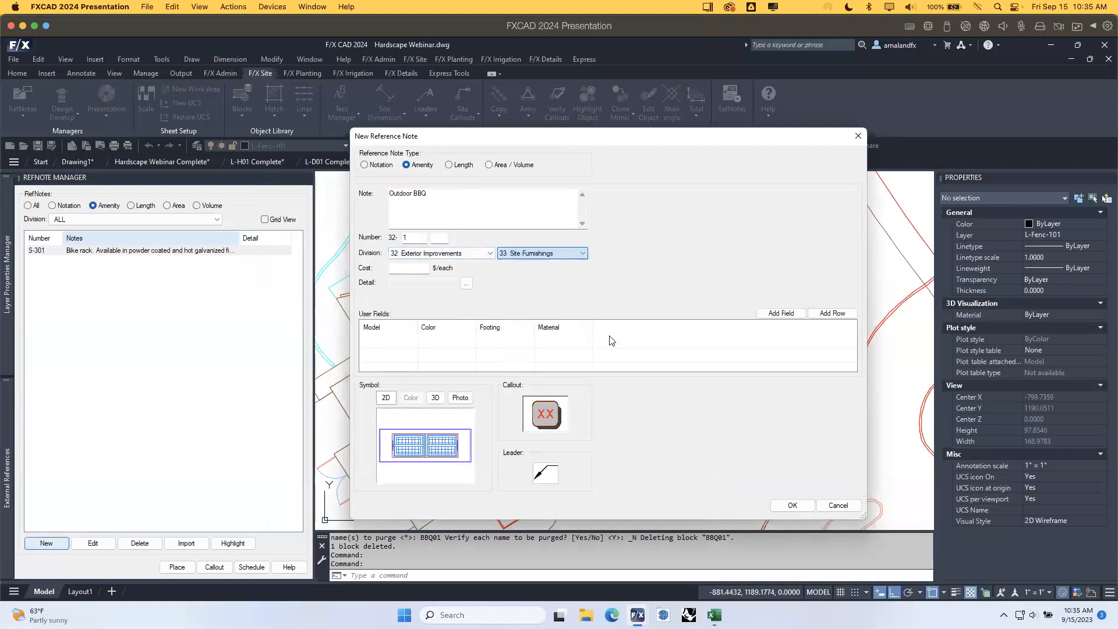
# Give the note number 01 and a cost of 1500 with no linked detail, and save it.
pyautogui.click(440, 238)
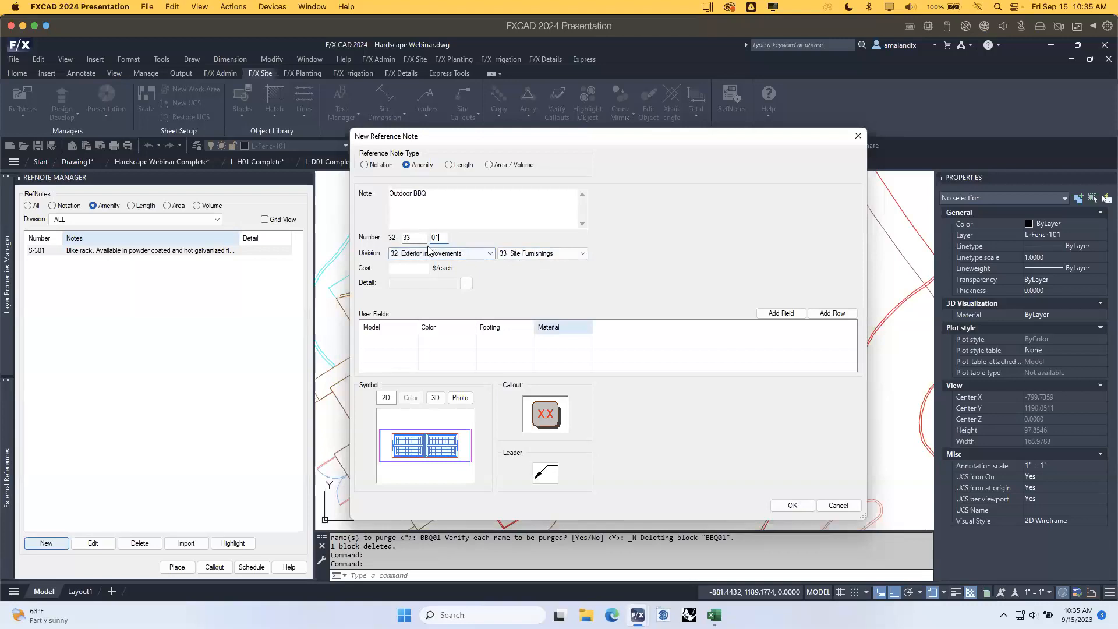
pyautogui.click(422, 269)
pyautogui.write('1500')
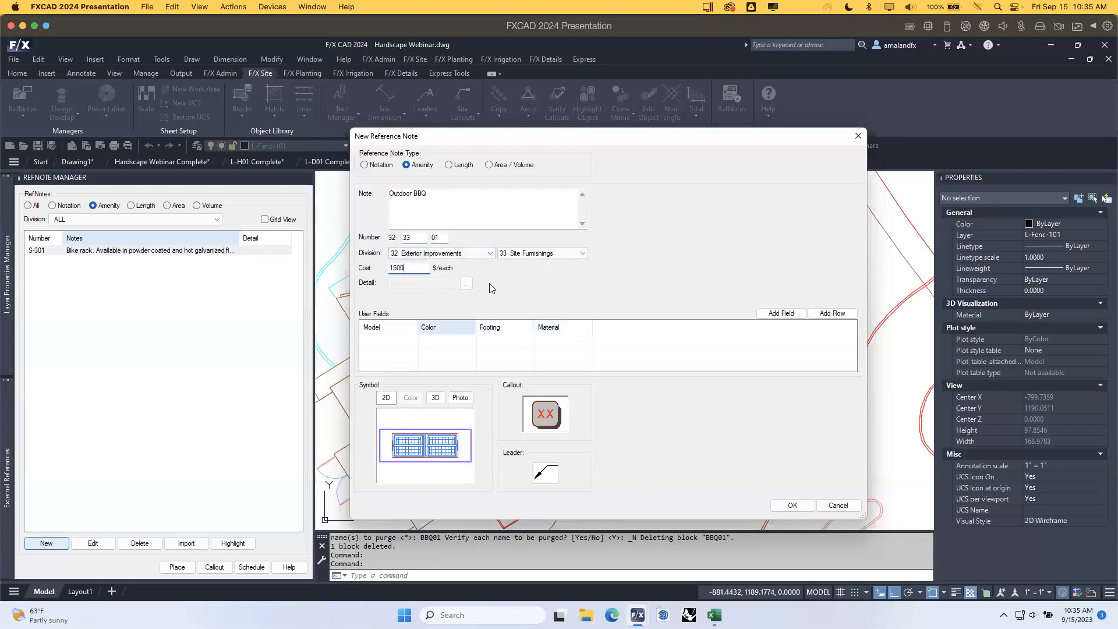
pyautogui.click(467, 284)
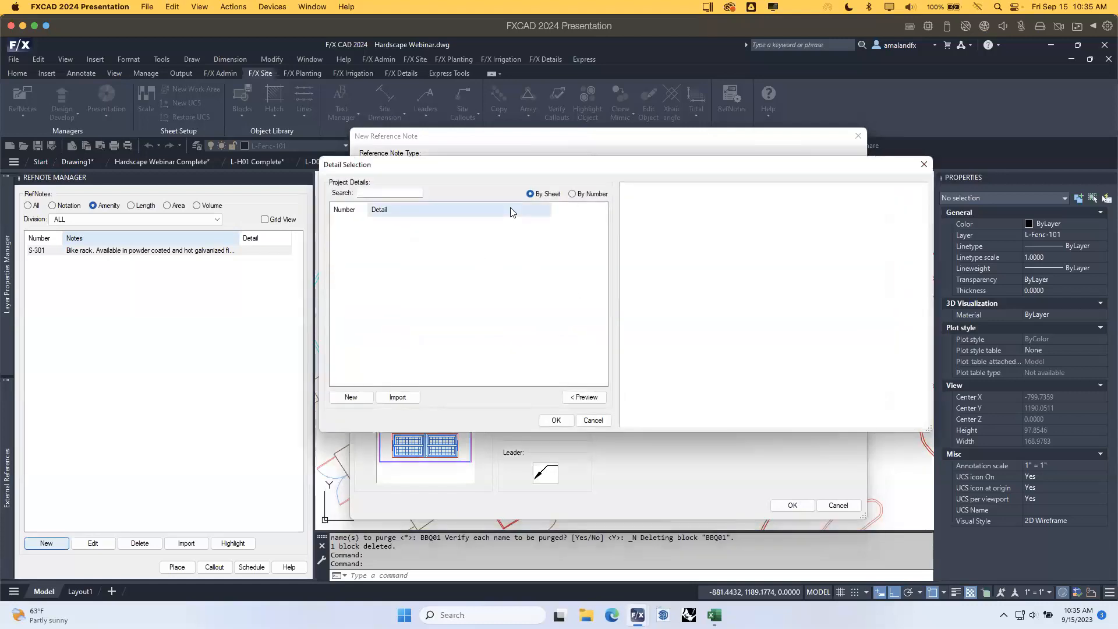
pyautogui.click(593, 420)
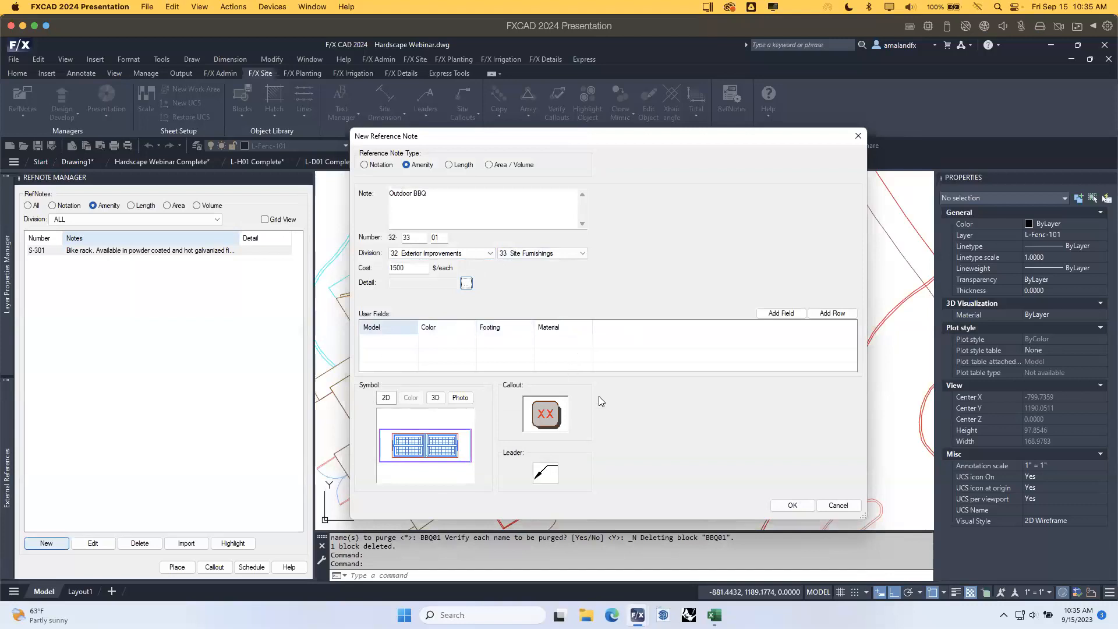
pyautogui.click(794, 505)
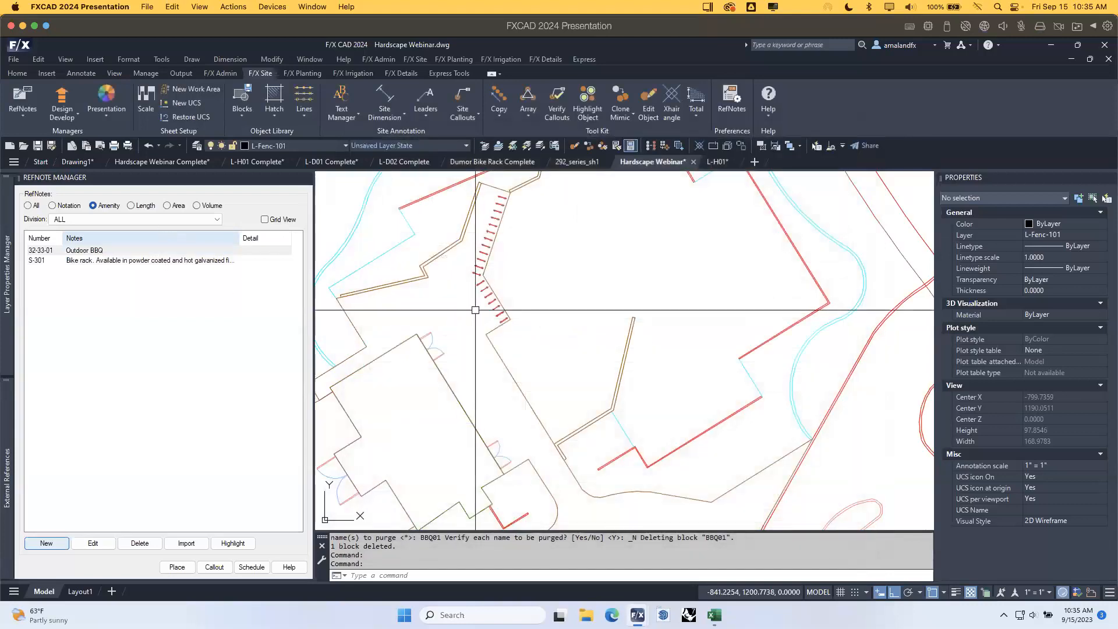
# Place the Outdoor BBQ block at the path edge with Ortho off, rotated parallel to the path.
pyautogui.click(104, 250)
pyautogui.click(177, 567)
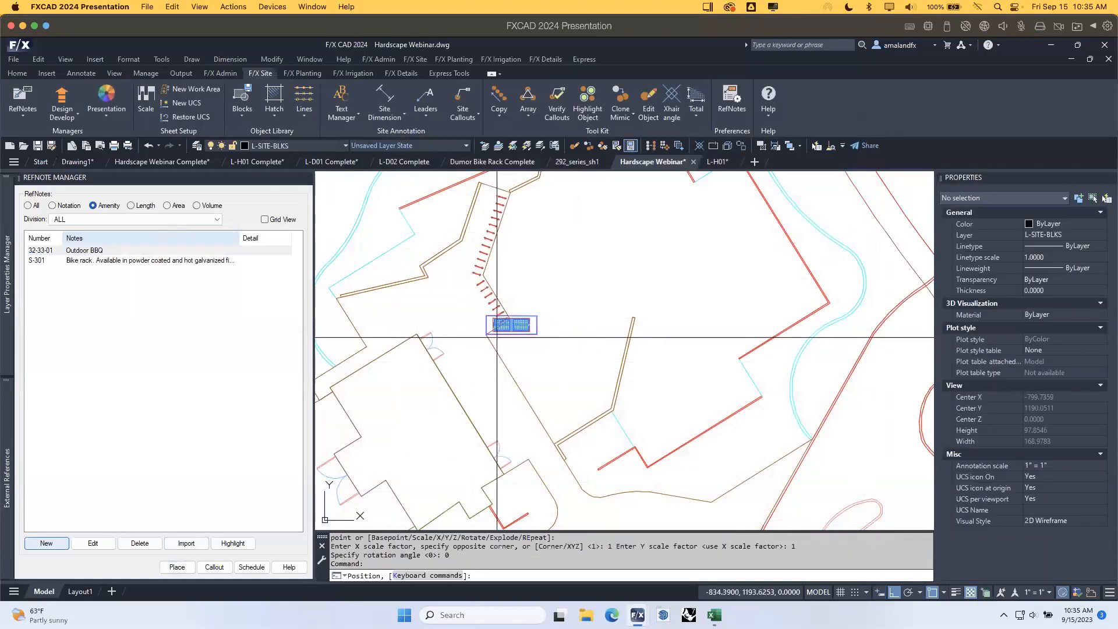
pyautogui.click(487, 334)
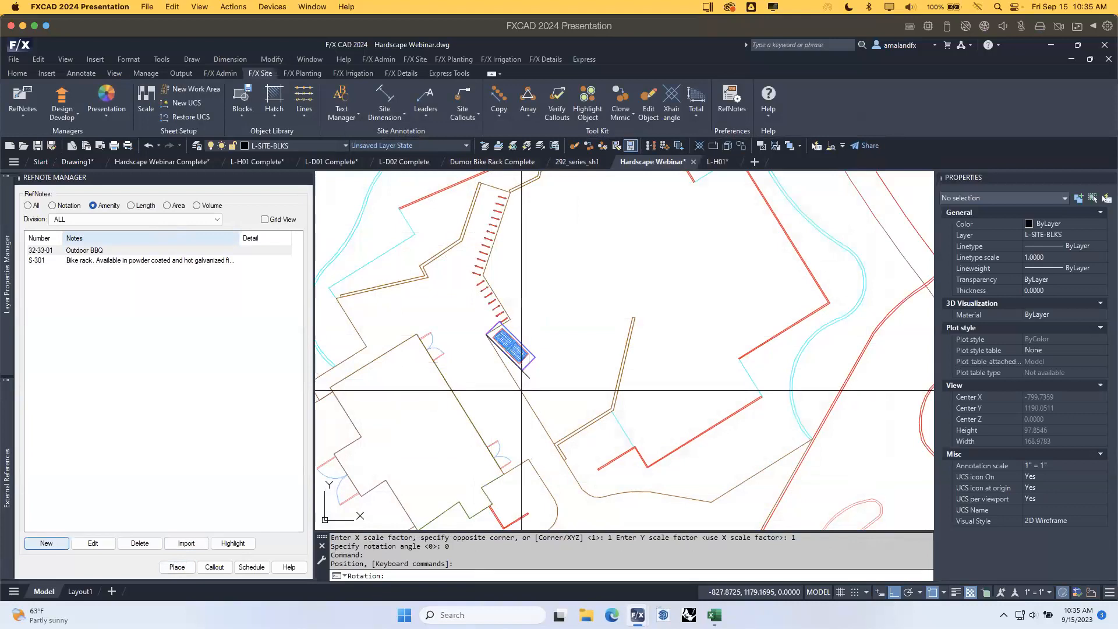
pyautogui.press('F8')
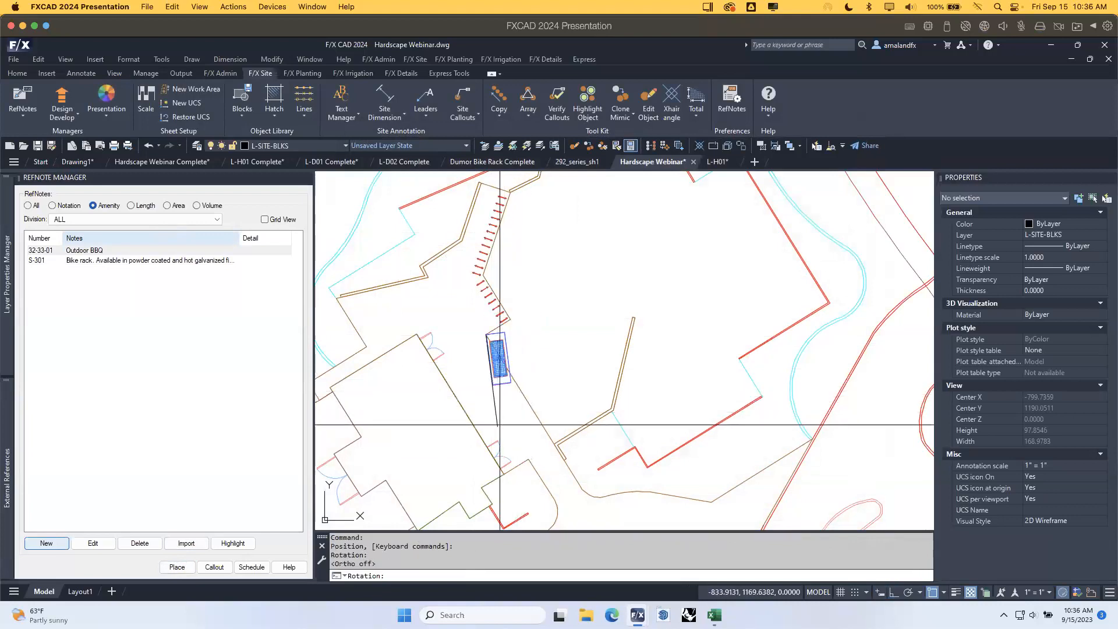
pyautogui.scroll(8, 499, 424)
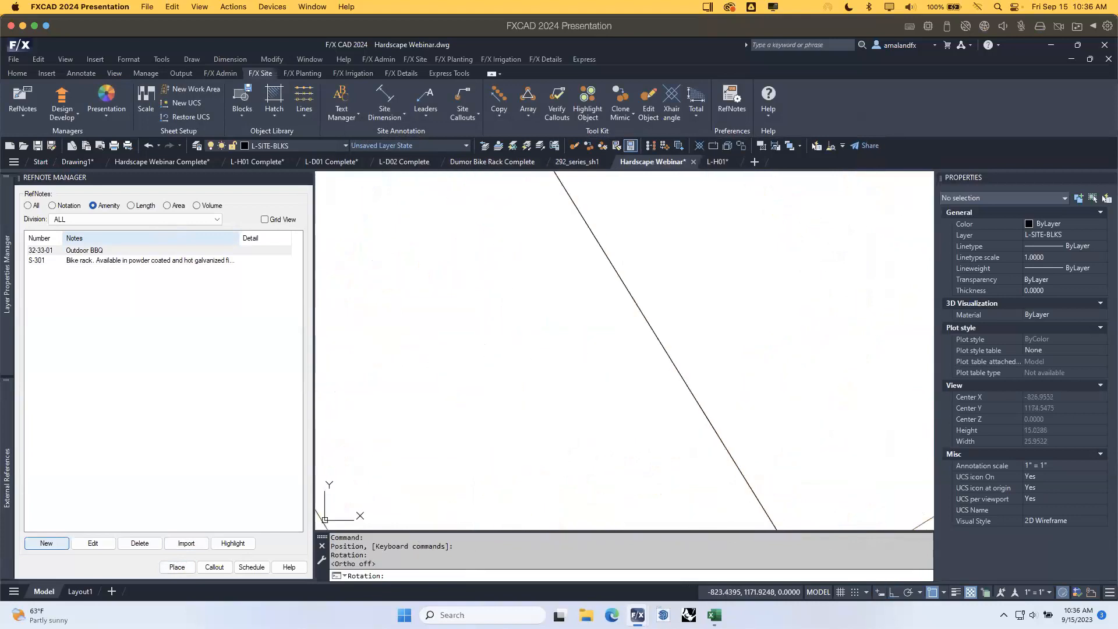
pyautogui.scroll(-8, 816, 402)
pyautogui.scroll(6, 794, 372)
pyautogui.click(805, 365)
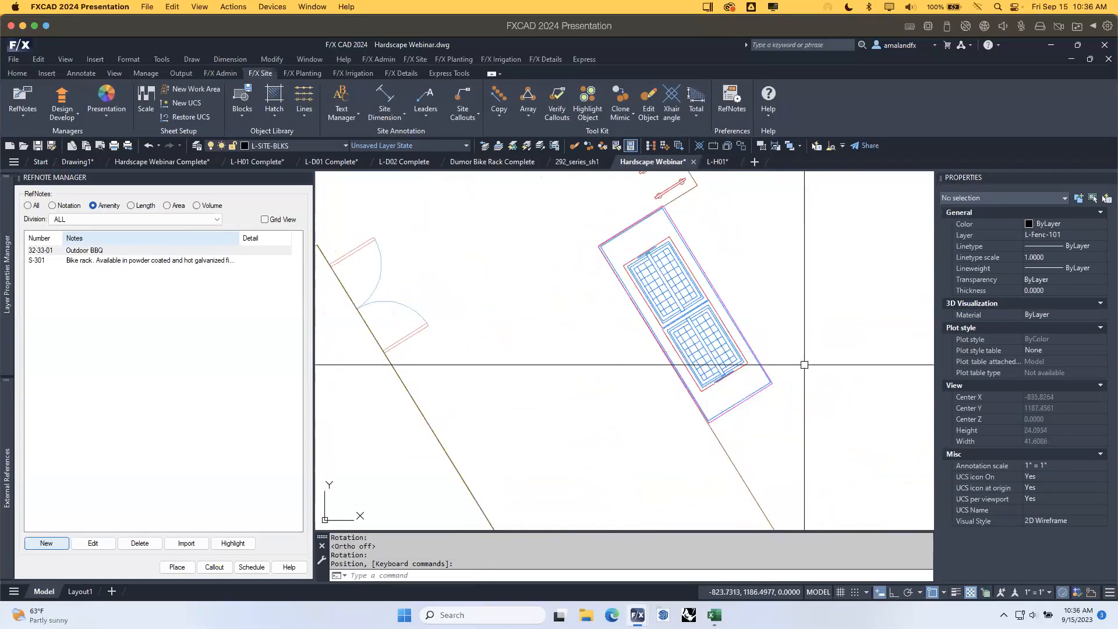
pyautogui.moveTo(848, 344)
pyautogui.mouseDown(button='middle')
pyautogui.moveTo(499, 355)
pyautogui.moveTo(659, 385)
pyautogui.mouseUp(button='middle')
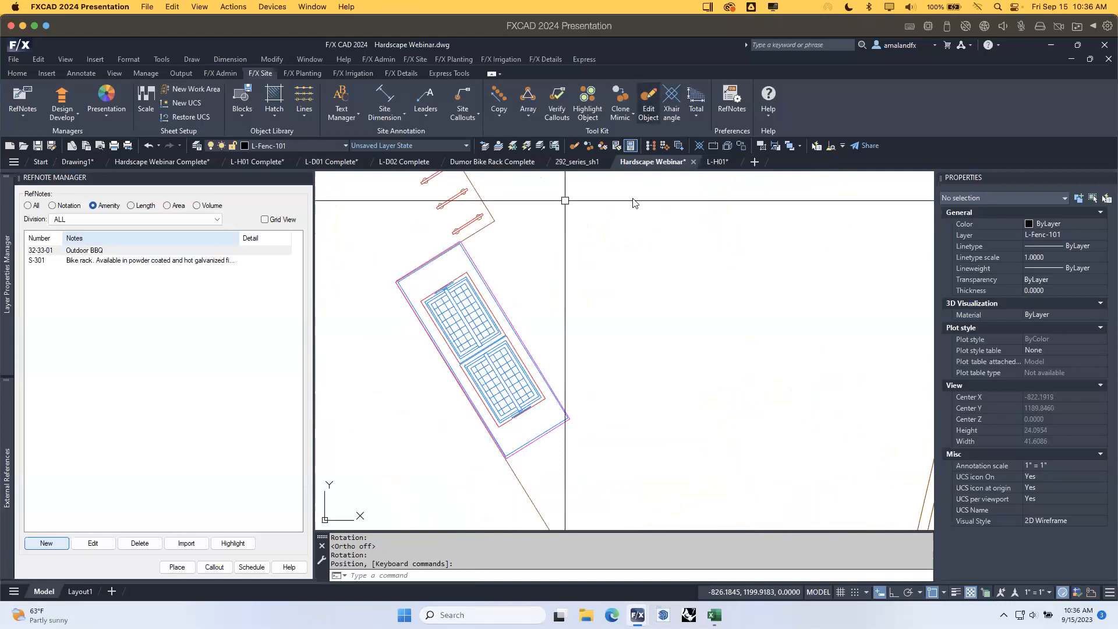
# Check the placed block's note without changes and pan to show it below the bike racks.
pyautogui.click(514, 329)
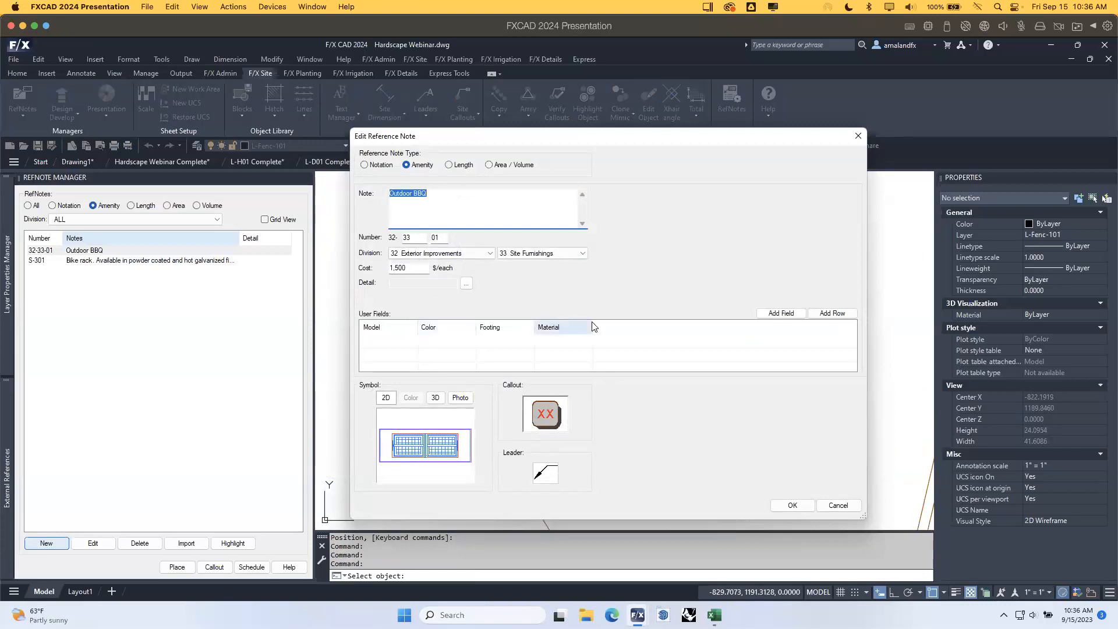
pyautogui.click(838, 505)
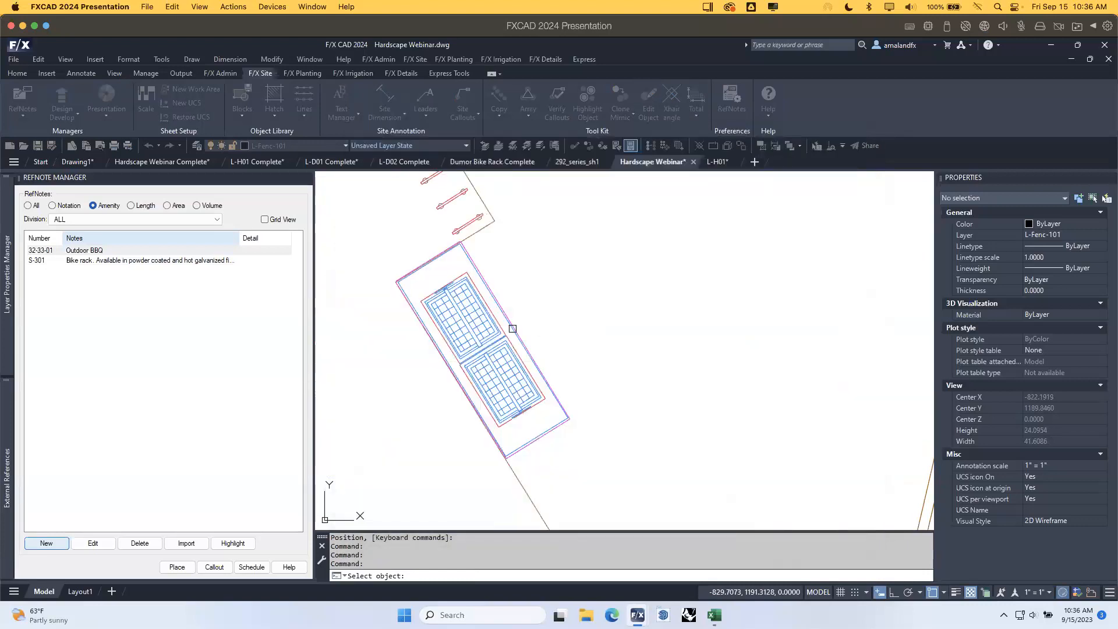
pyautogui.scroll(-1, 645, 371)
pyautogui.moveTo(686, 370)
pyautogui.mouseDown(button='middle')
pyautogui.moveTo(643, 354)
pyautogui.moveTo(666, 407)
pyautogui.mouseUp(button='middle')
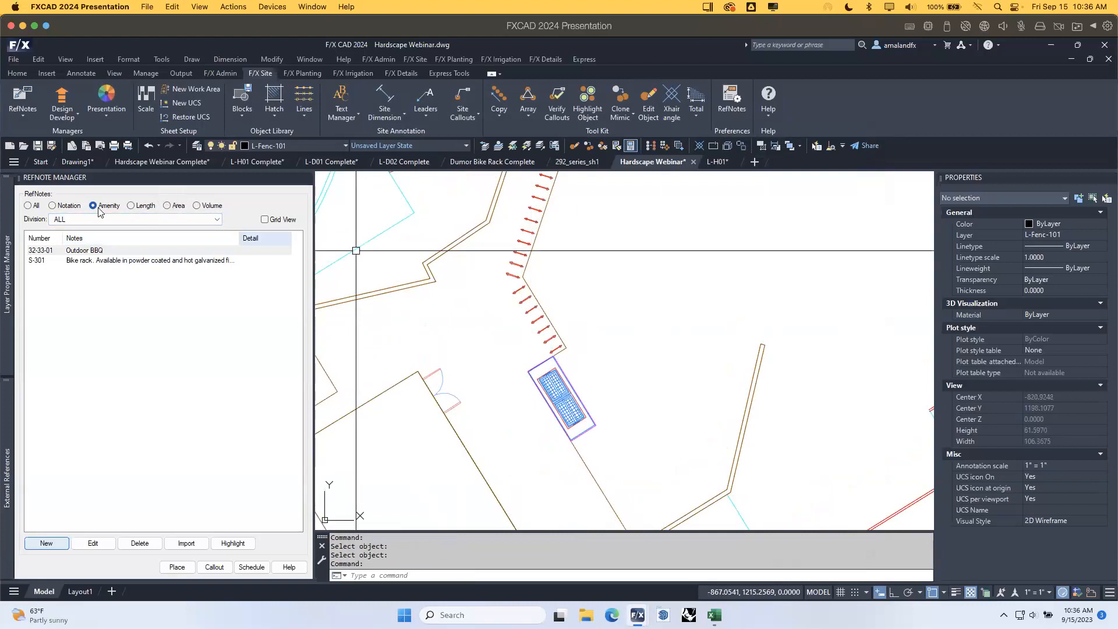
# Filter to area notes and pick the Generic / Custom G102-RANDOMSTONE aggregate hatch for a new note.
pyautogui.click(167, 206)
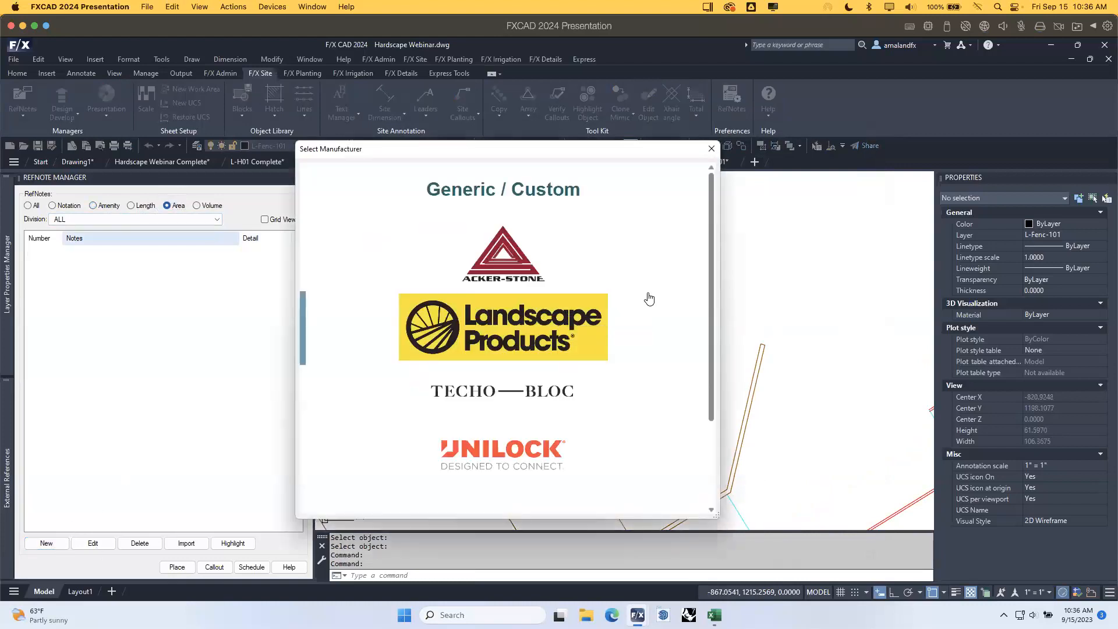
pyautogui.scroll(-3, 520, 204)
pyautogui.scroll(3, 607, 374)
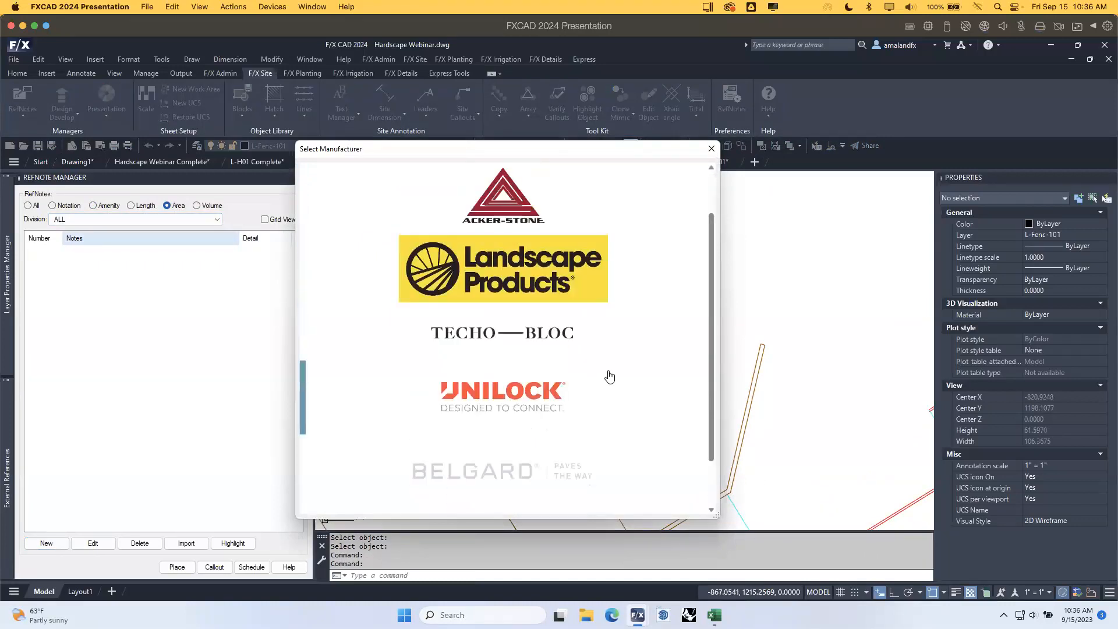
pyautogui.click(546, 193)
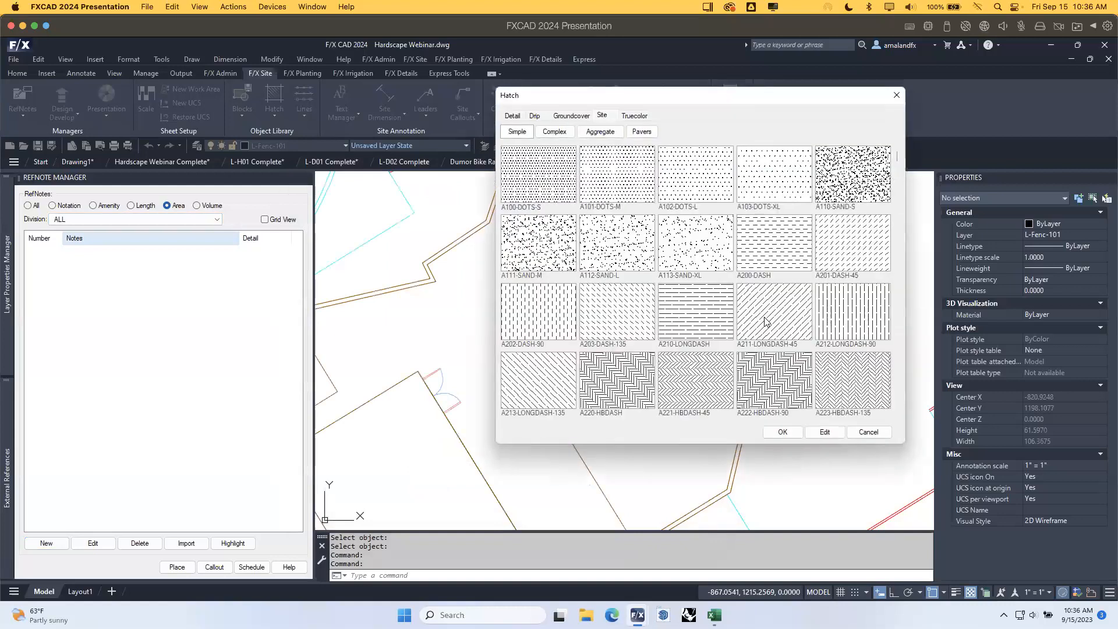
pyautogui.scroll(-10, 897, 417)
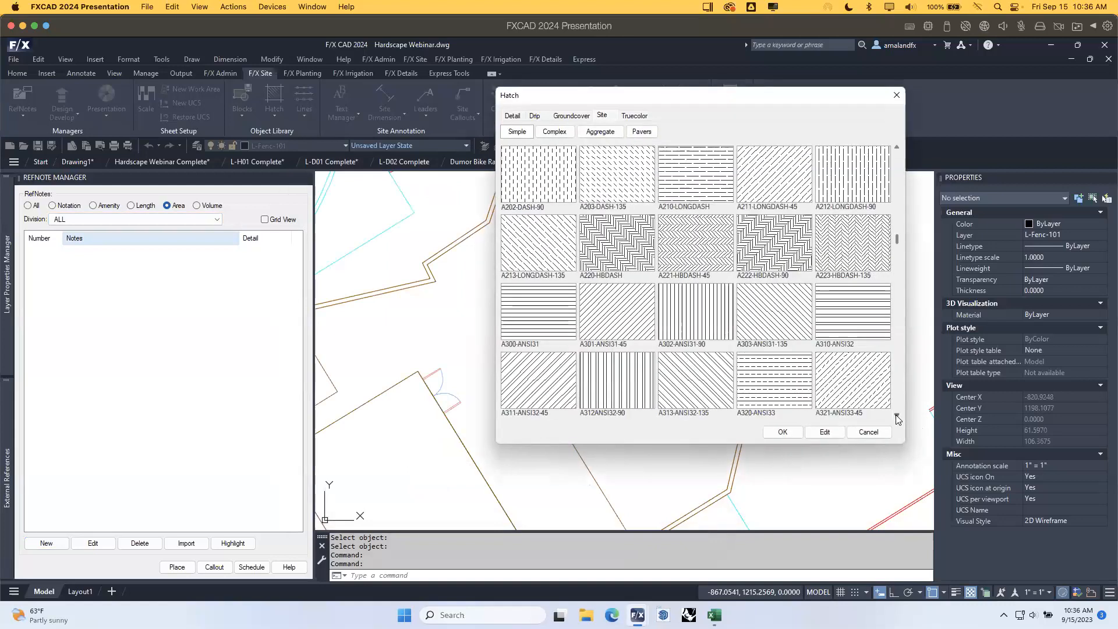
pyautogui.scroll(-1, 897, 417)
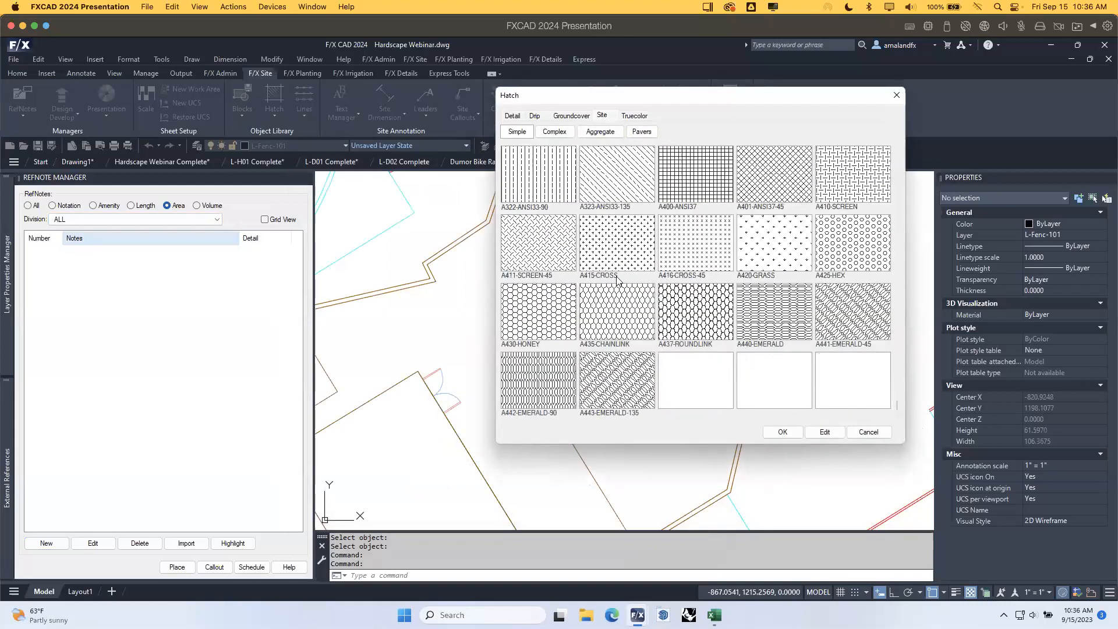
pyautogui.click(568, 137)
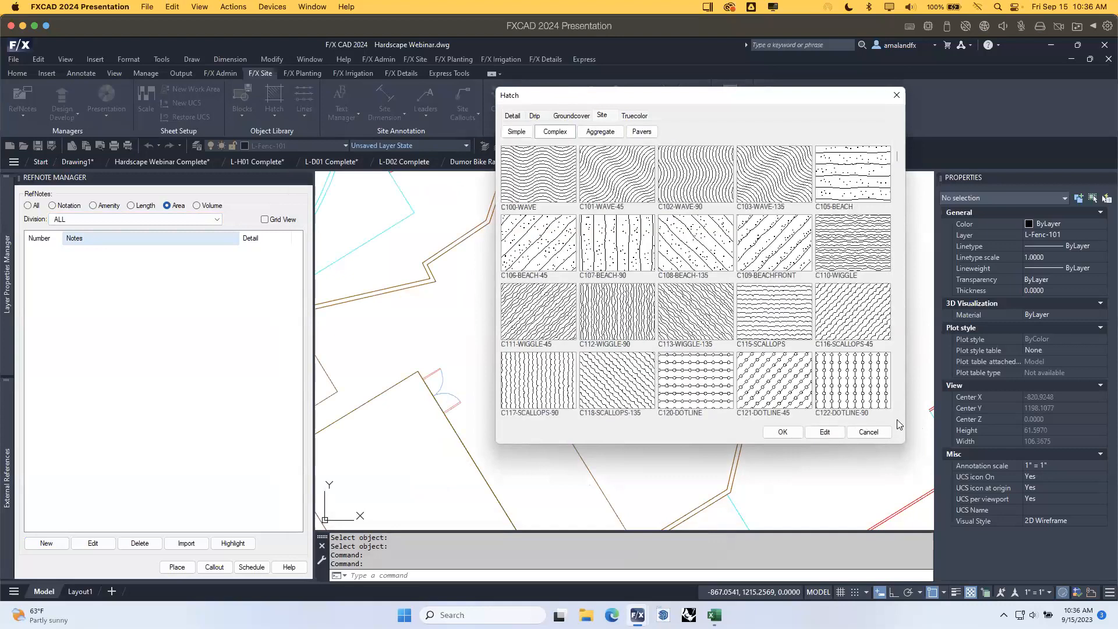
pyautogui.click(589, 132)
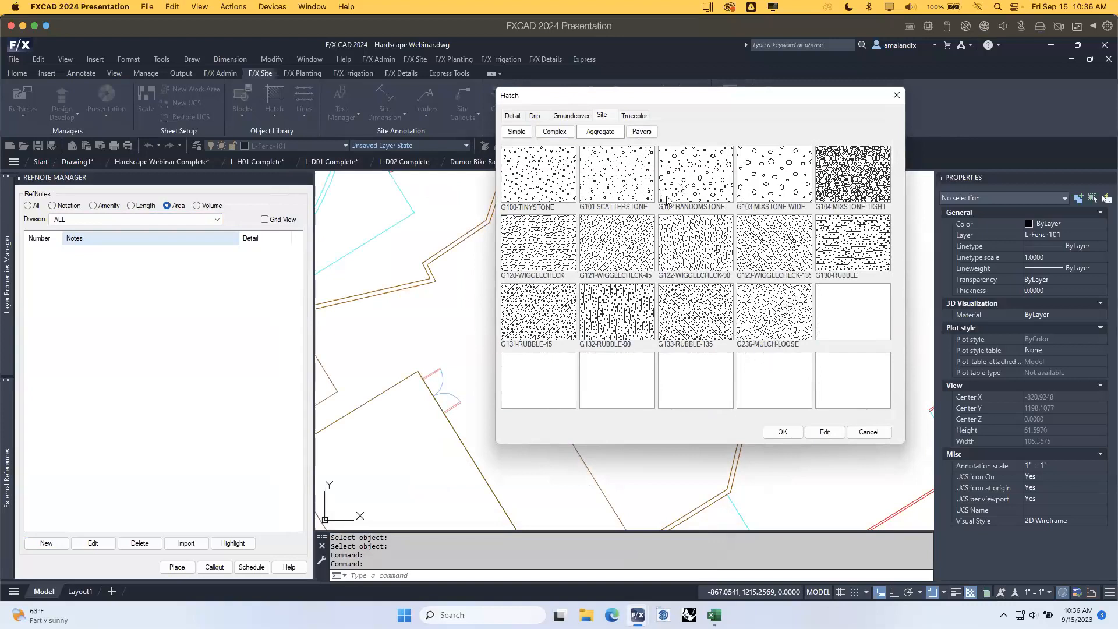
pyautogui.click(689, 183)
pyautogui.click(783, 431)
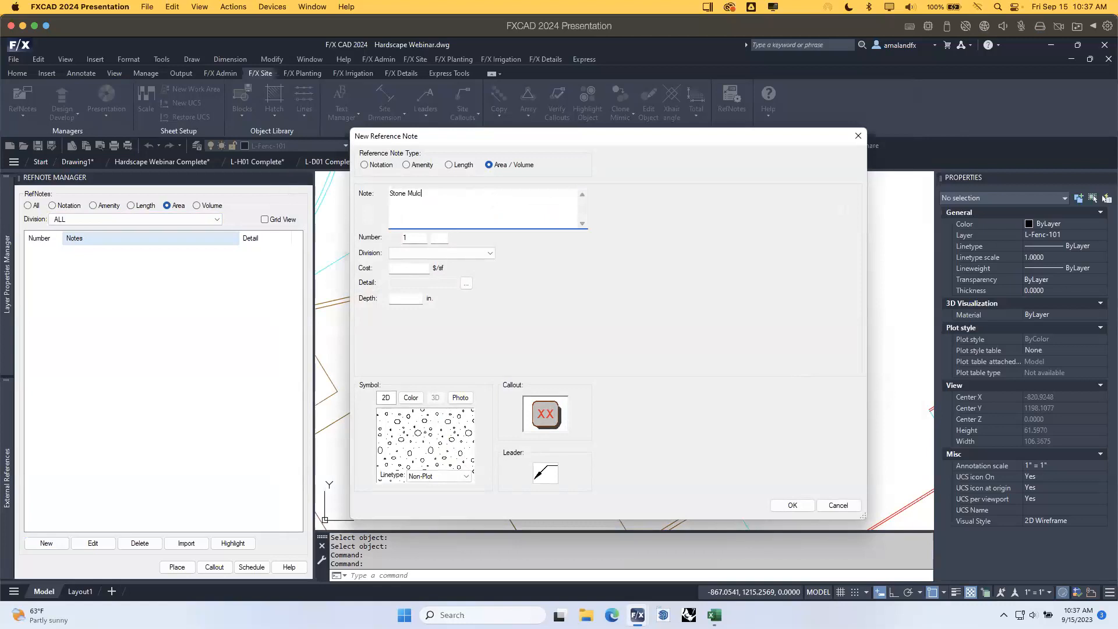
# Give the Stone Mulch note the K Rock division, cost 5, depth 4, Continuous linetype, and save.
pyautogui.click(452, 253)
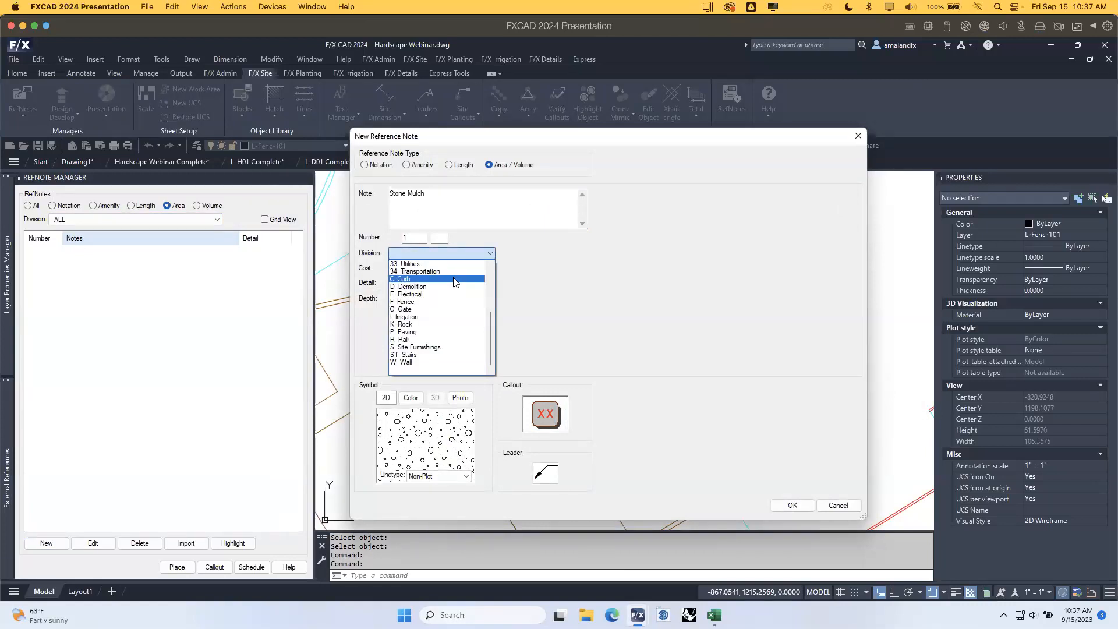
pyautogui.click(420, 325)
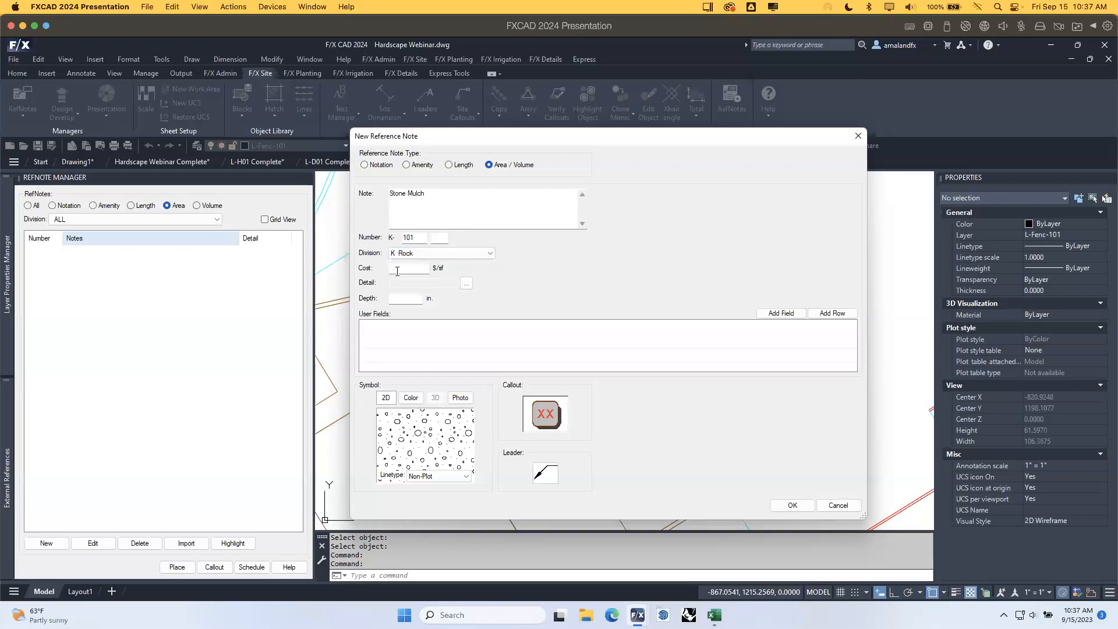
pyautogui.click(417, 275)
pyautogui.write('5')
pyautogui.click(401, 300)
pyautogui.write('4')
pyautogui.click(465, 477)
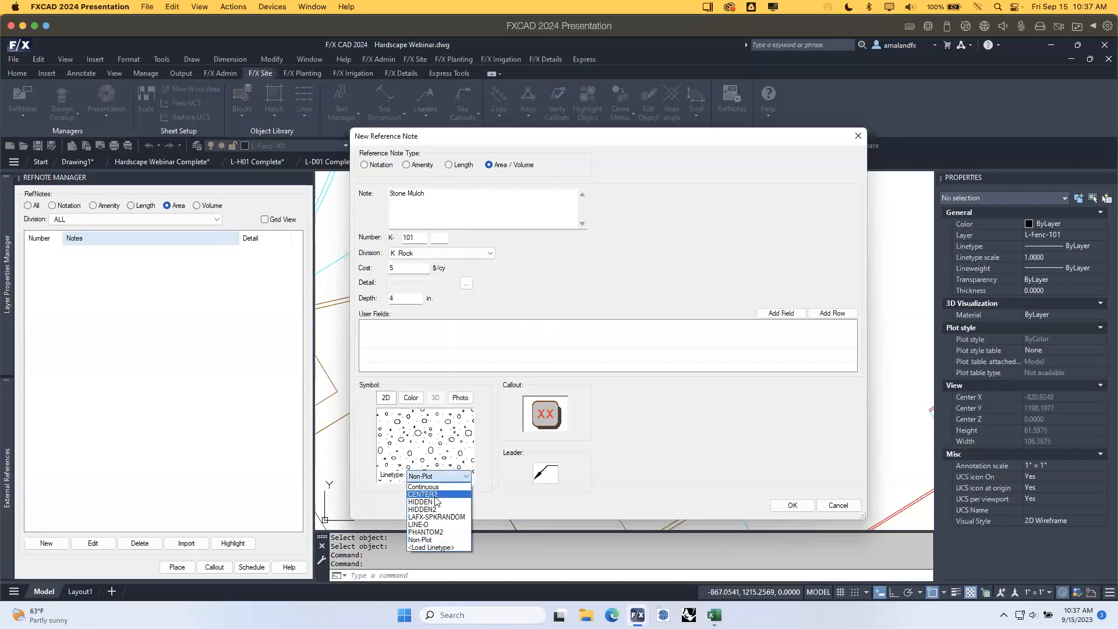
pyautogui.click(440, 487)
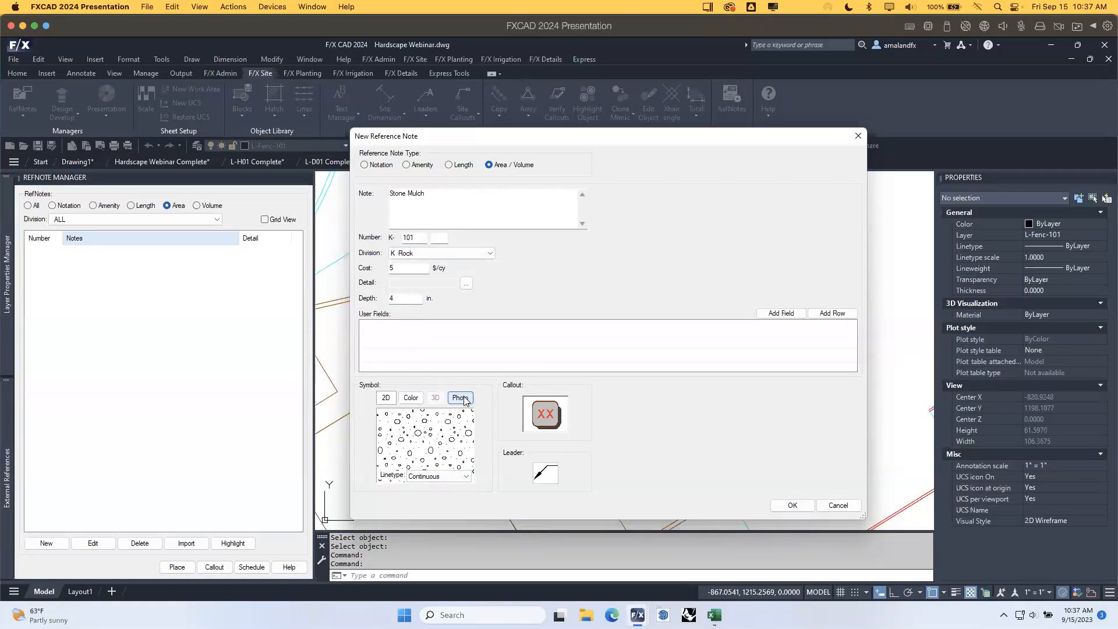
pyautogui.click(797, 506)
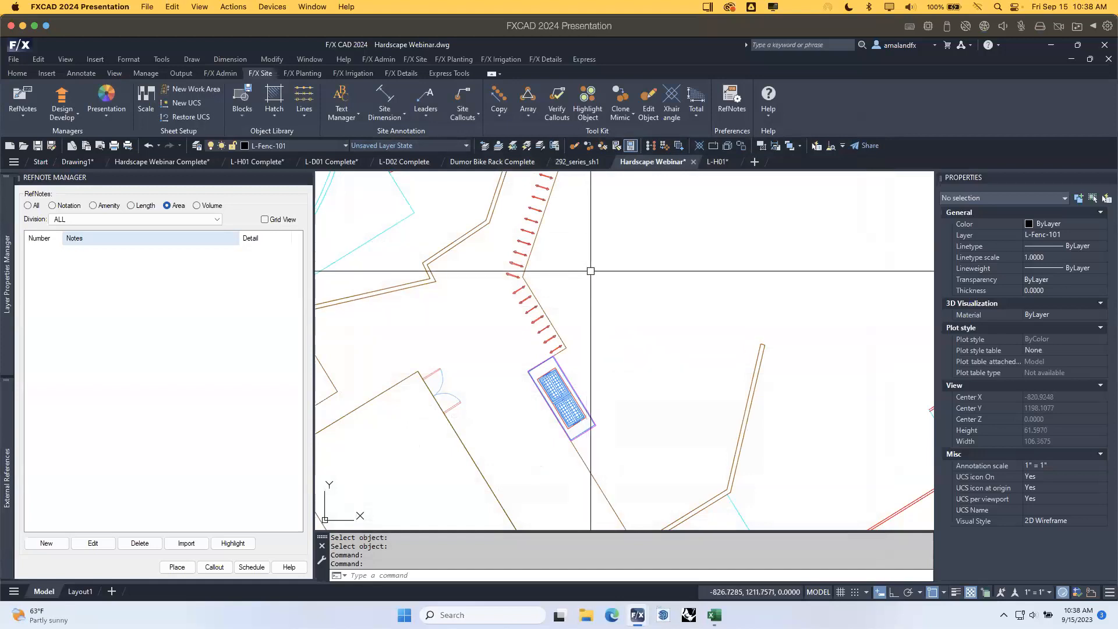
# Filter the RefNote Manager to volume notes and pan the view around the site plan.
pyautogui.click(197, 206)
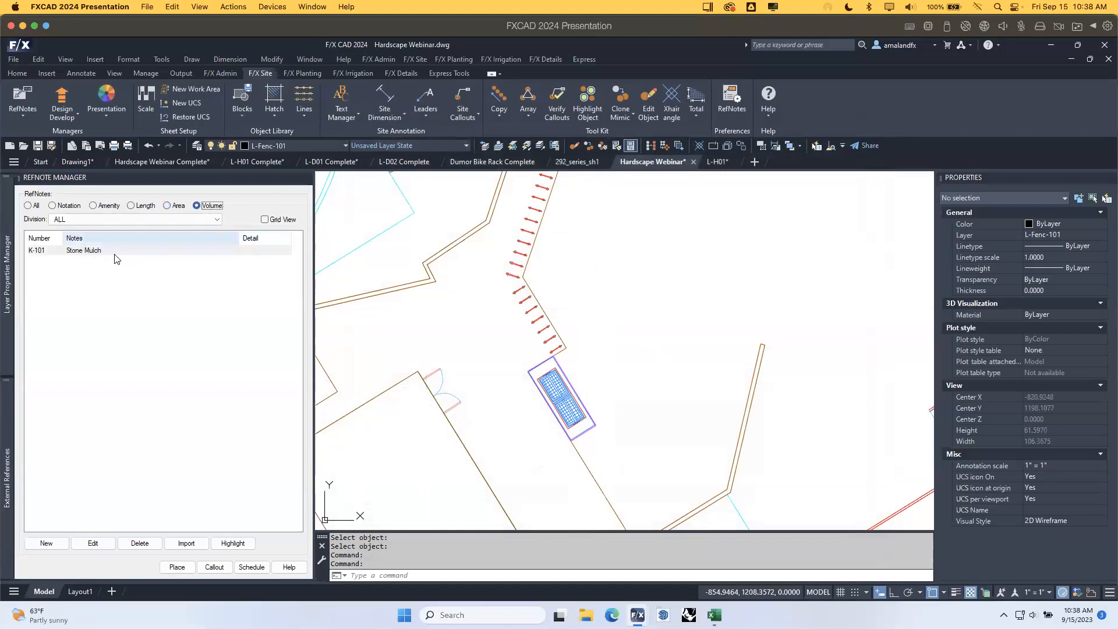
pyautogui.scroll(-5, 701, 320)
pyautogui.scroll(5, 474, 294)
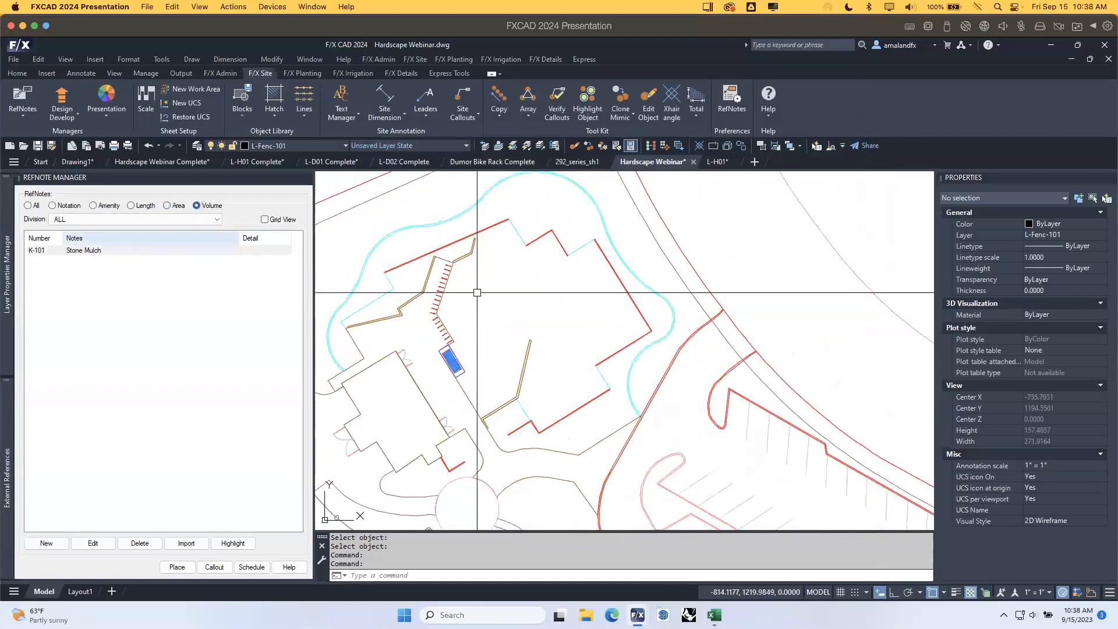
pyautogui.scroll(-3, 449, 374)
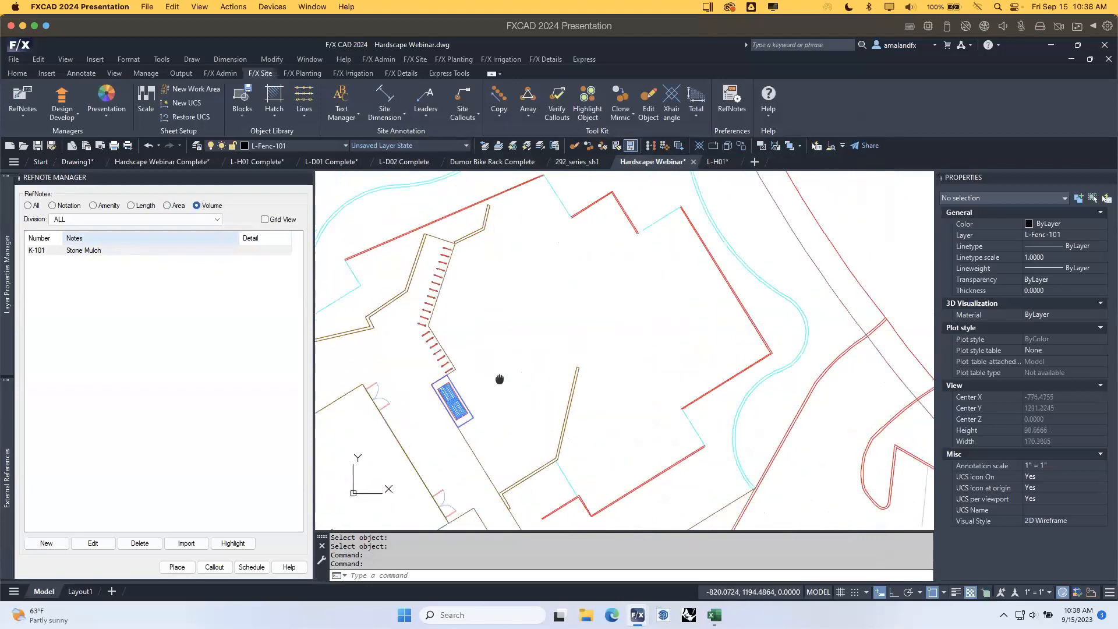
pyautogui.moveTo(607, 485)
pyautogui.mouseDown(button='middle')
pyautogui.moveTo(605, 454)
pyautogui.moveTo(578, 508)
pyautogui.mouseUp(button='middle')
pyautogui.moveTo(595, 313); pyautogui.dragTo(595, 417, button='middle')
# Place K-101 Stone Mulch by drawing a five-point boundary filled with the stone hatch.
pyautogui.scroll(3, 549, 319)
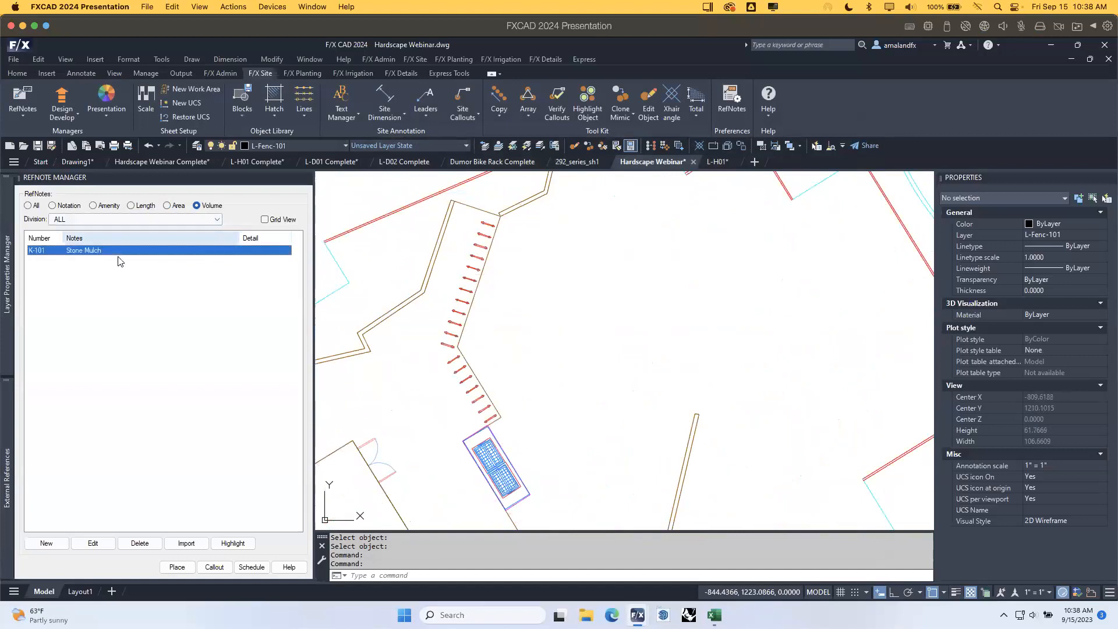
pyautogui.click(178, 567)
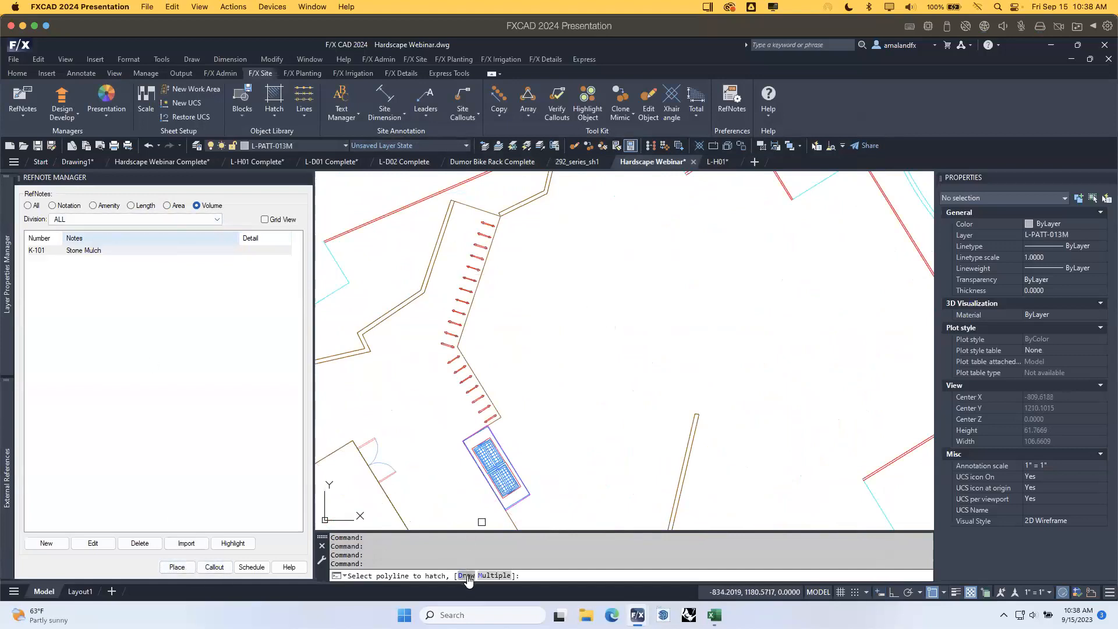
pyautogui.click(466, 575)
pyautogui.click(548, 223)
pyautogui.click(507, 336)
pyautogui.click(580, 428)
pyautogui.click(686, 367)
pyautogui.click(675, 250)
pyautogui.press('Return')
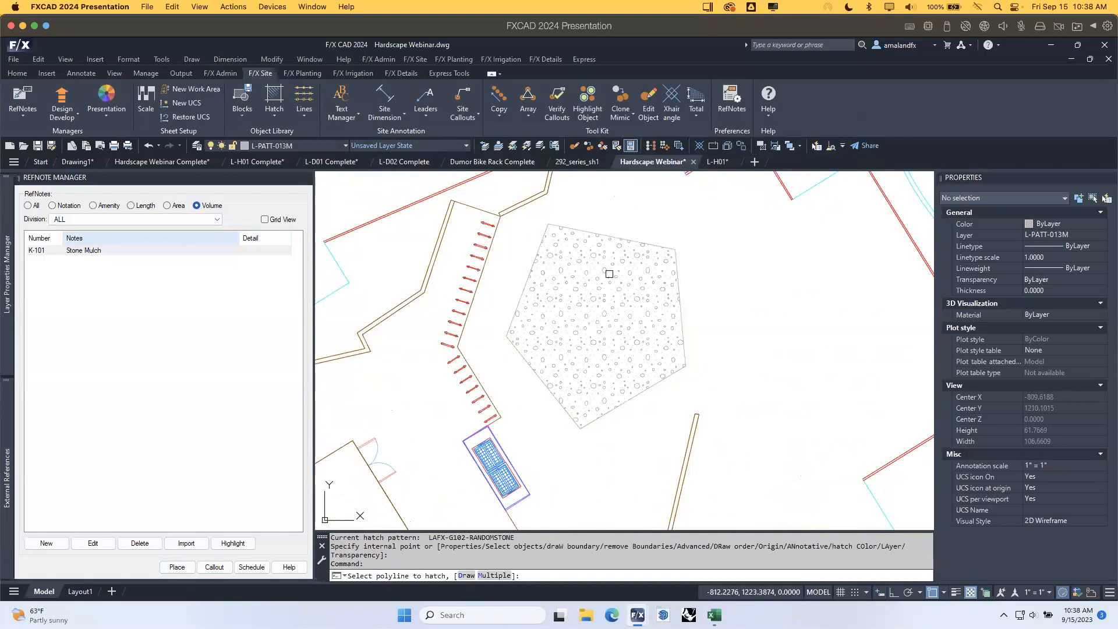
pyautogui.press('Return')
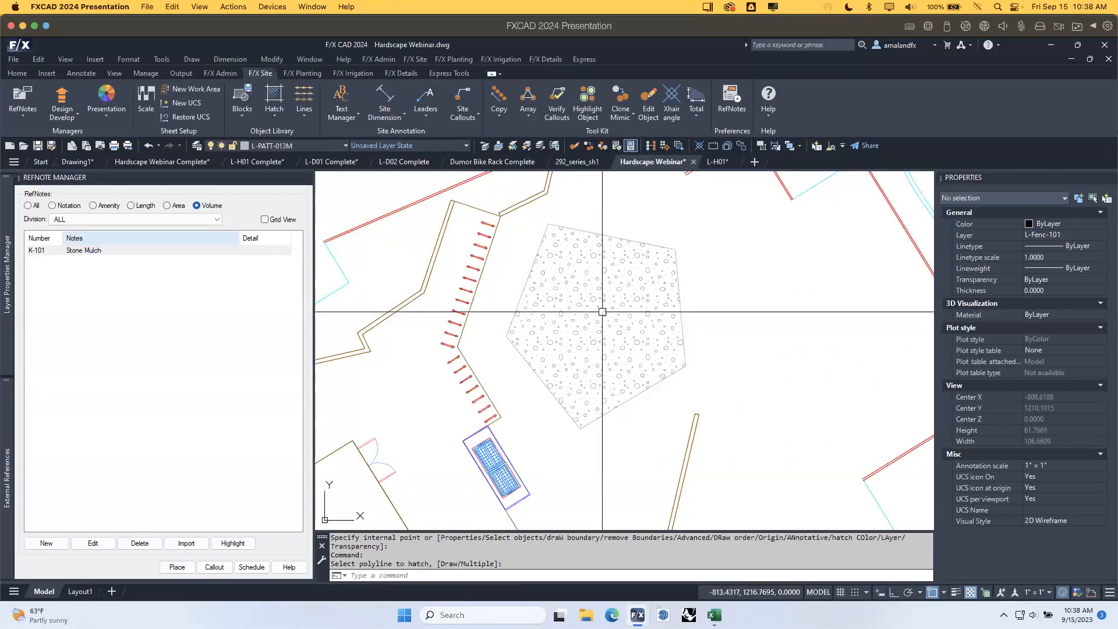
# Select and deselect the new stone mulch hatch, then zoom out and pan across the site.
pyautogui.moveTo(605, 333); pyautogui.dragTo(550, 357, button='middle')
pyautogui.click(552, 286)
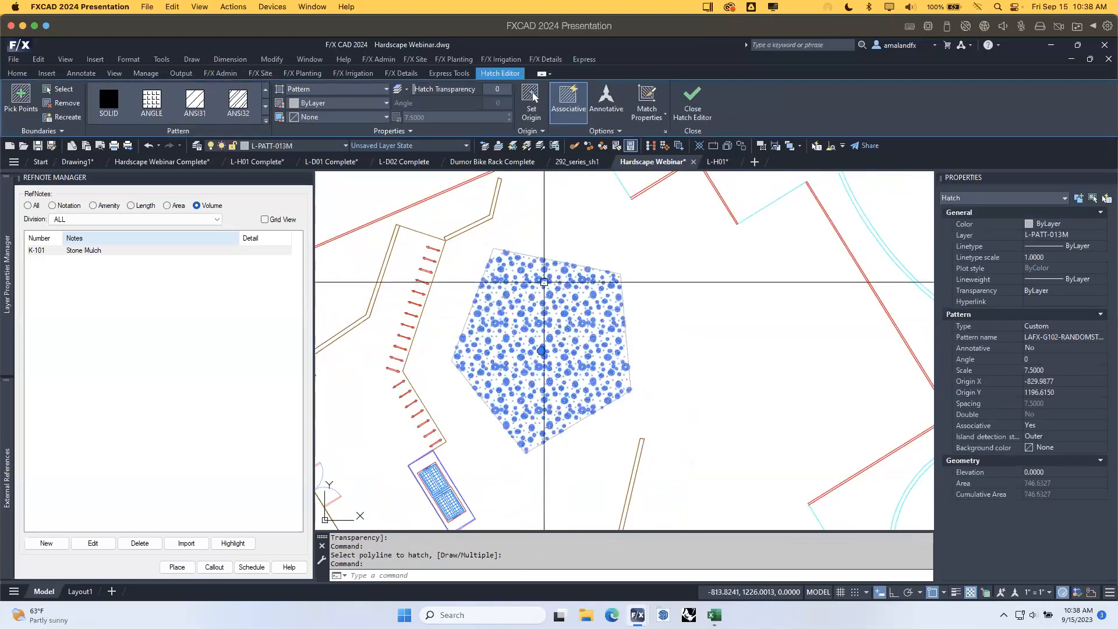
pyautogui.press('Escape')
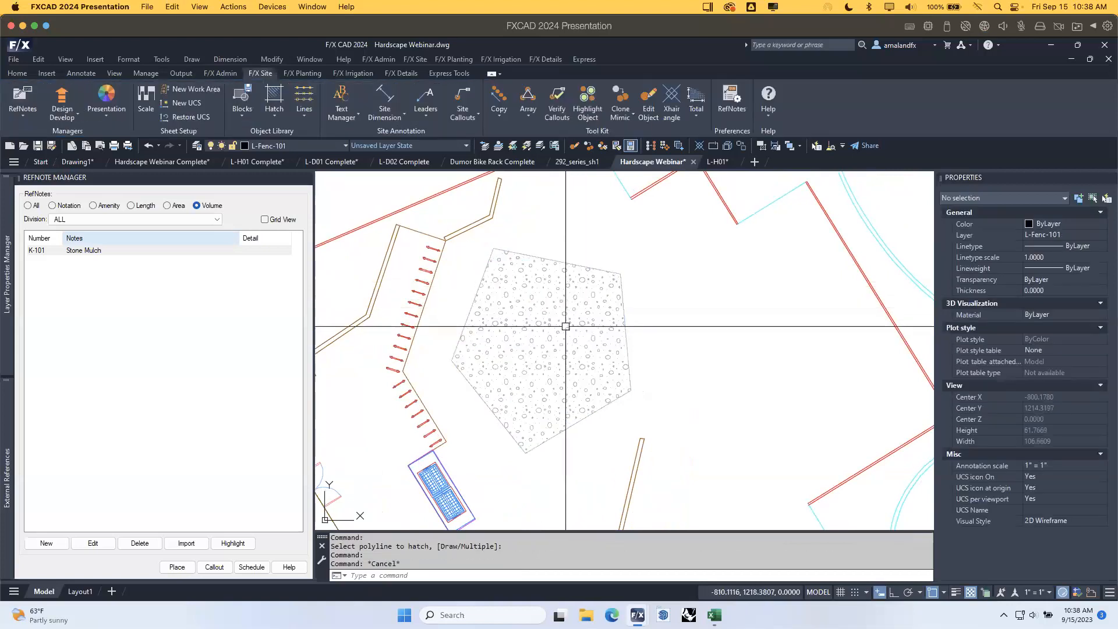
pyautogui.click(589, 281)
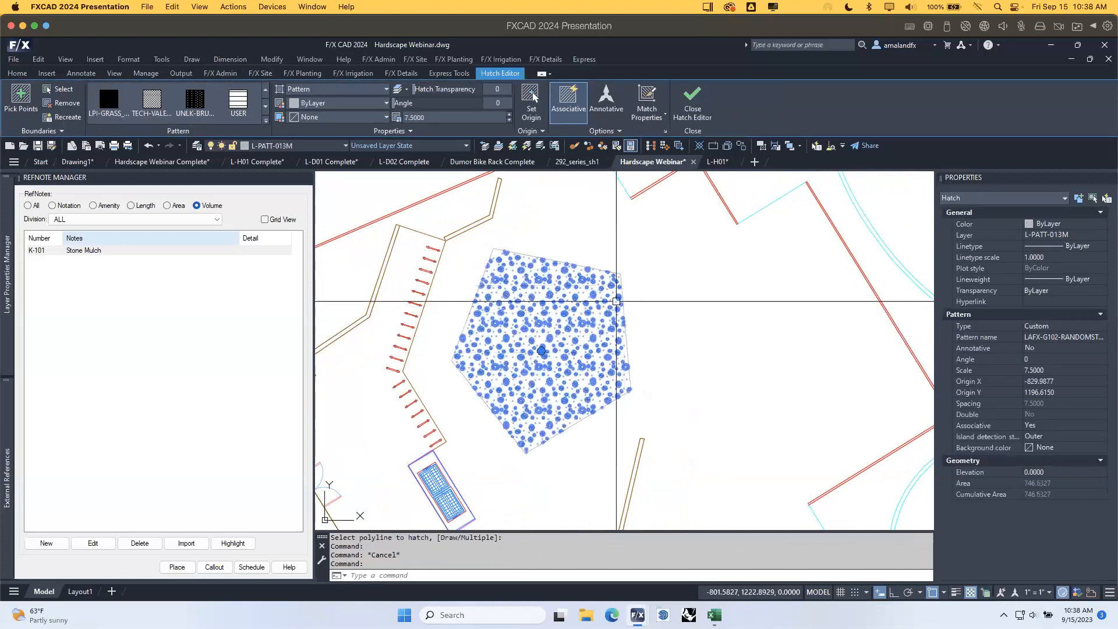
pyautogui.press('Escape')
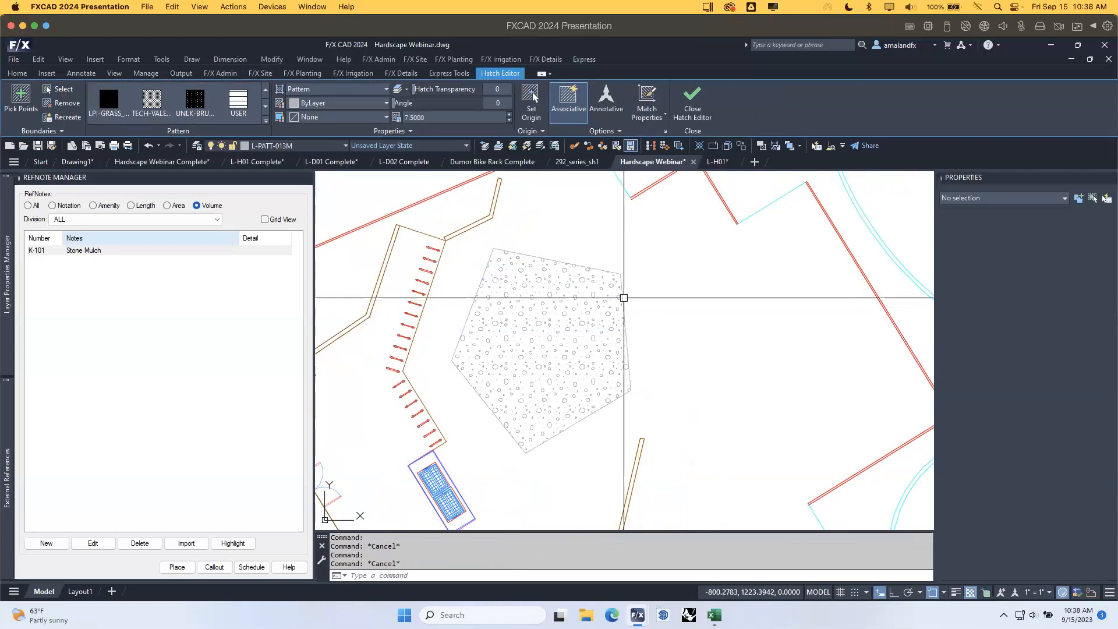
pyautogui.click(660, 310)
pyautogui.click(644, 272)
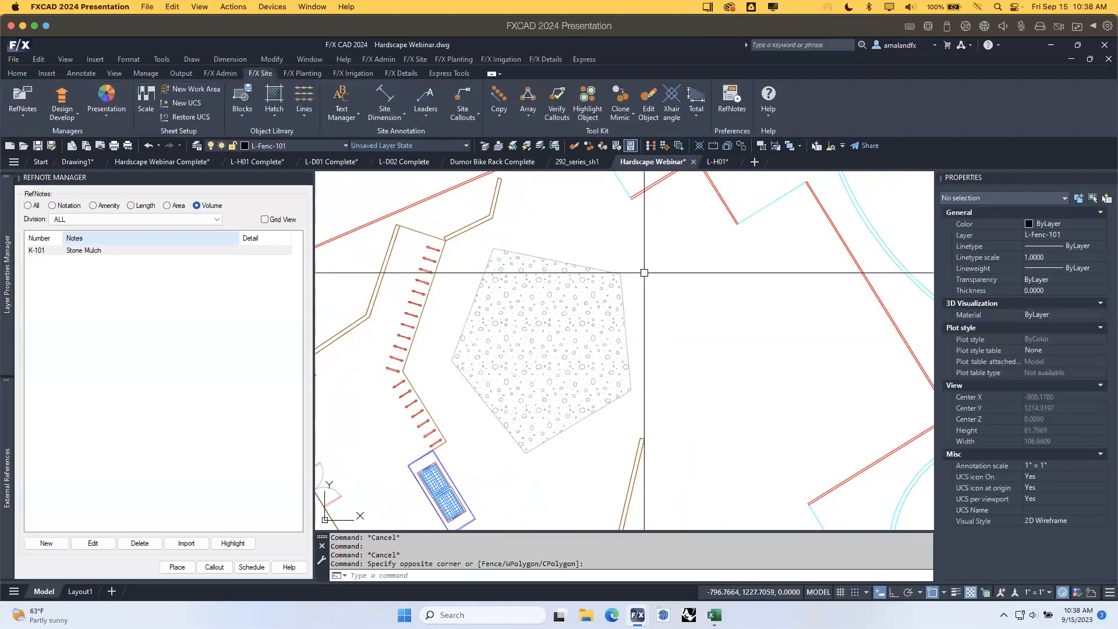
pyautogui.scroll(-3, 644, 319)
pyautogui.moveTo(647, 354)
pyautogui.mouseDown(button='middle')
pyautogui.moveTo(707, 375)
pyautogui.moveTo(718, 338)
pyautogui.mouseUp(button='middle')
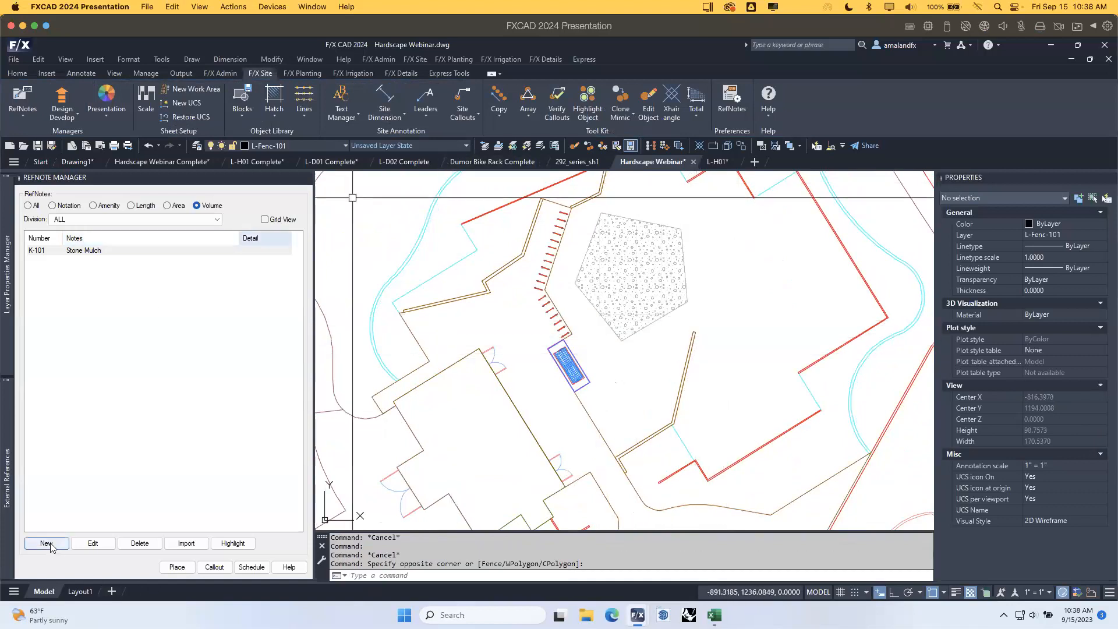
# Start another reference note and choose Unilock as the manufacturer.
pyautogui.click(68, 544)
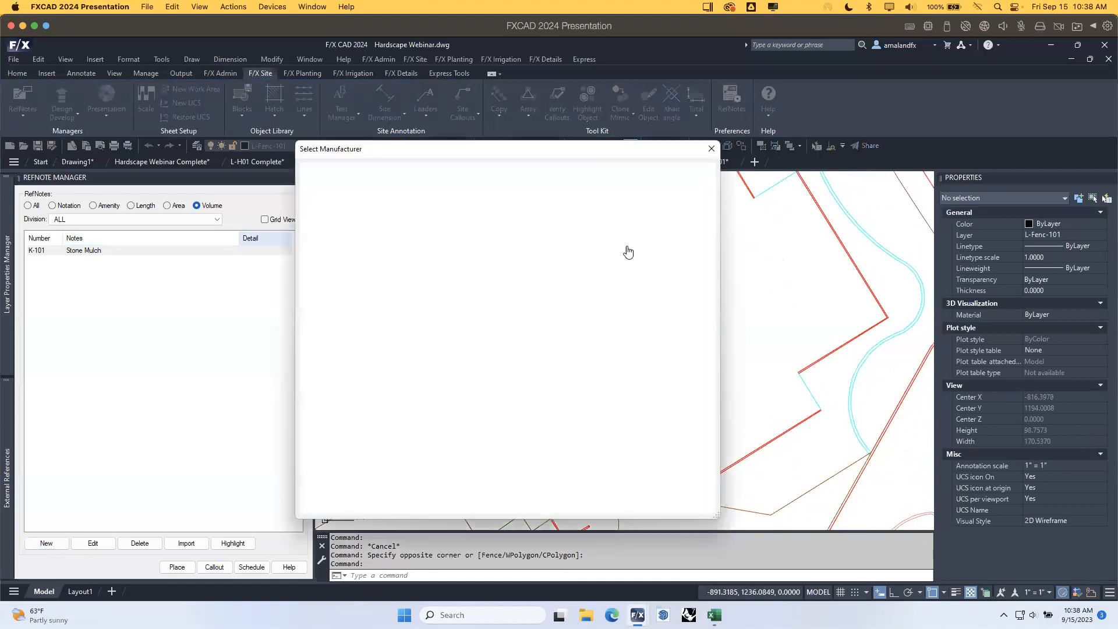
pyautogui.moveTo(560, 155); pyautogui.dragTo(458, 155)
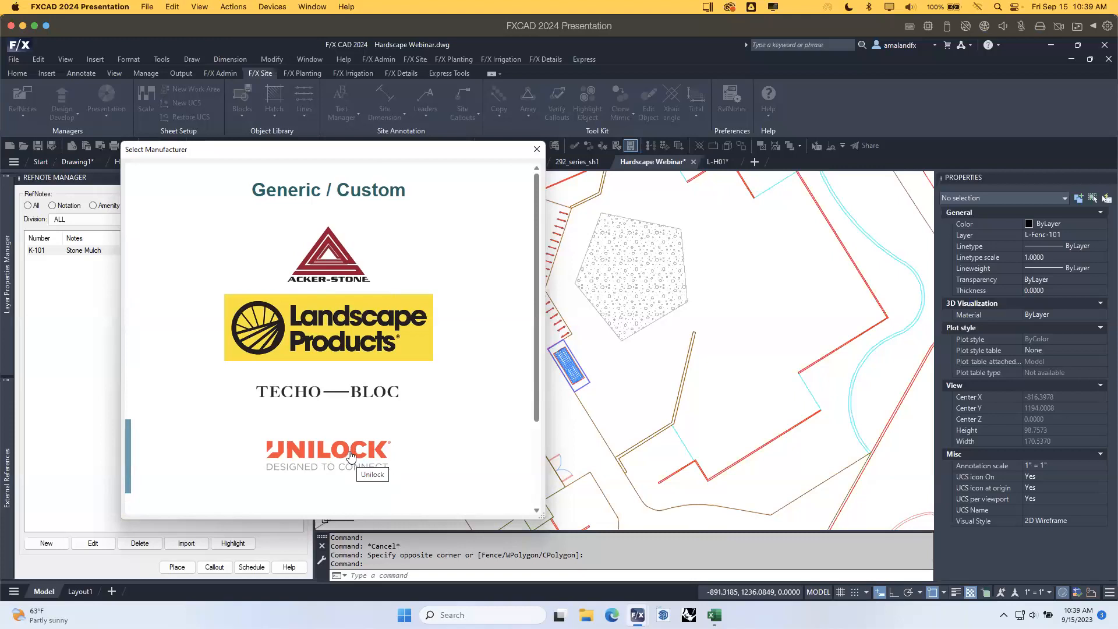
pyautogui.scroll(-4, 352, 454)
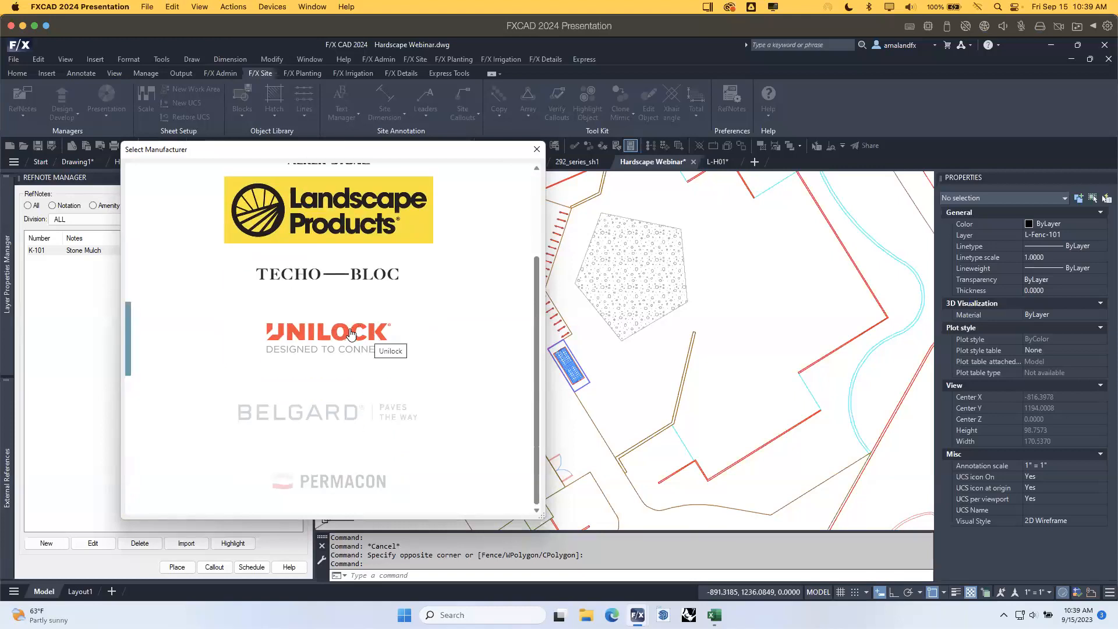
pyautogui.click(350, 336)
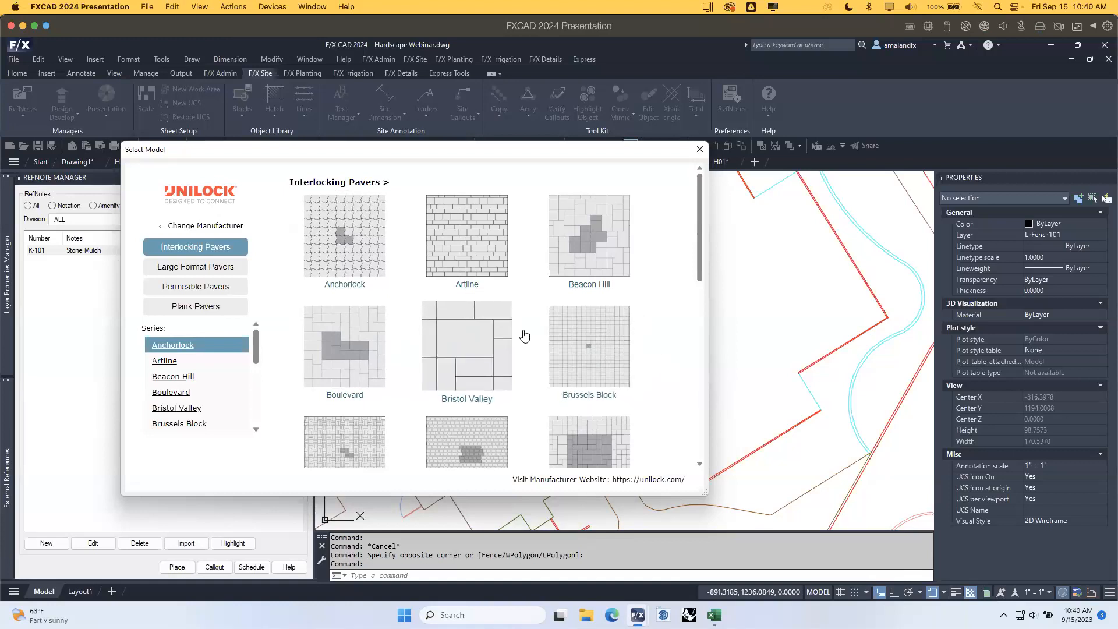
# Browse Interlocking Pavers to the Brussels Block series and view the Brussels Block W details.
pyautogui.click(473, 234)
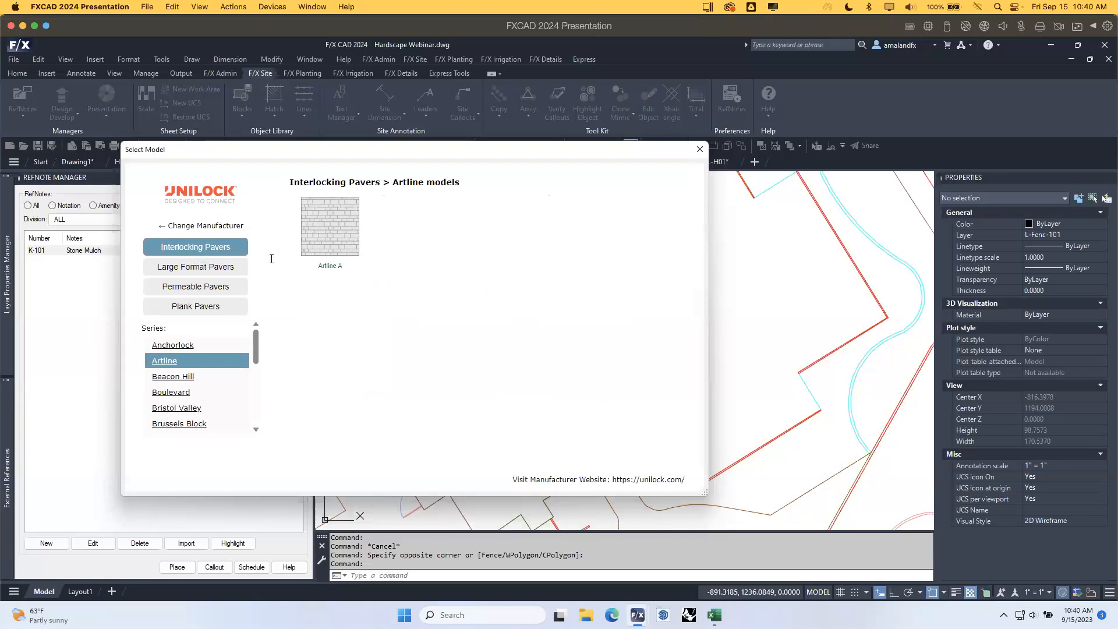
pyautogui.click(244, 247)
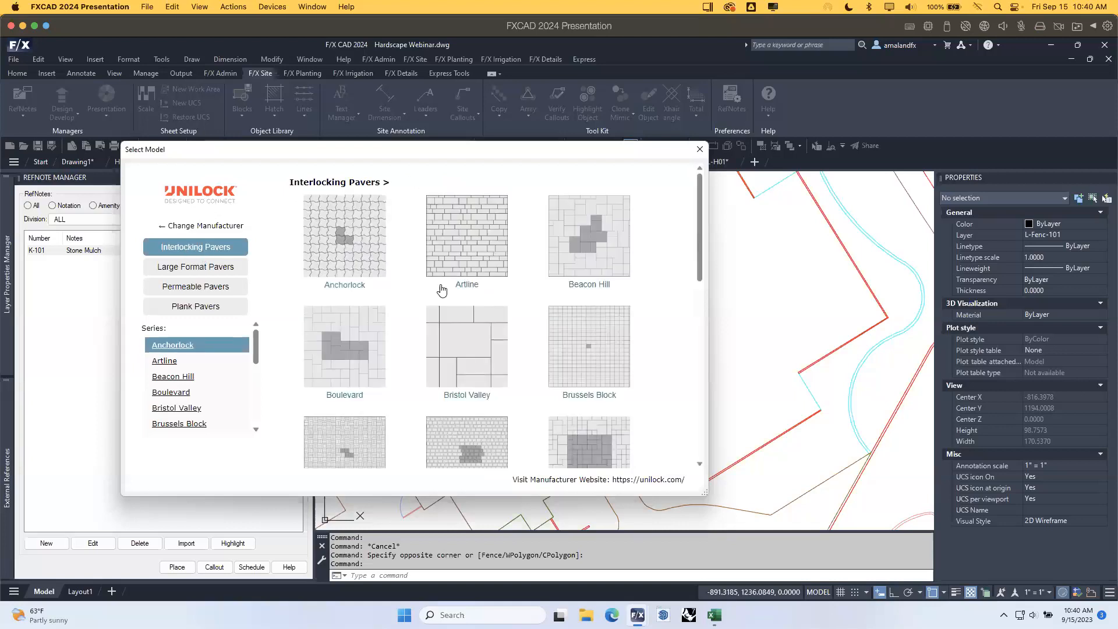
pyautogui.click(603, 339)
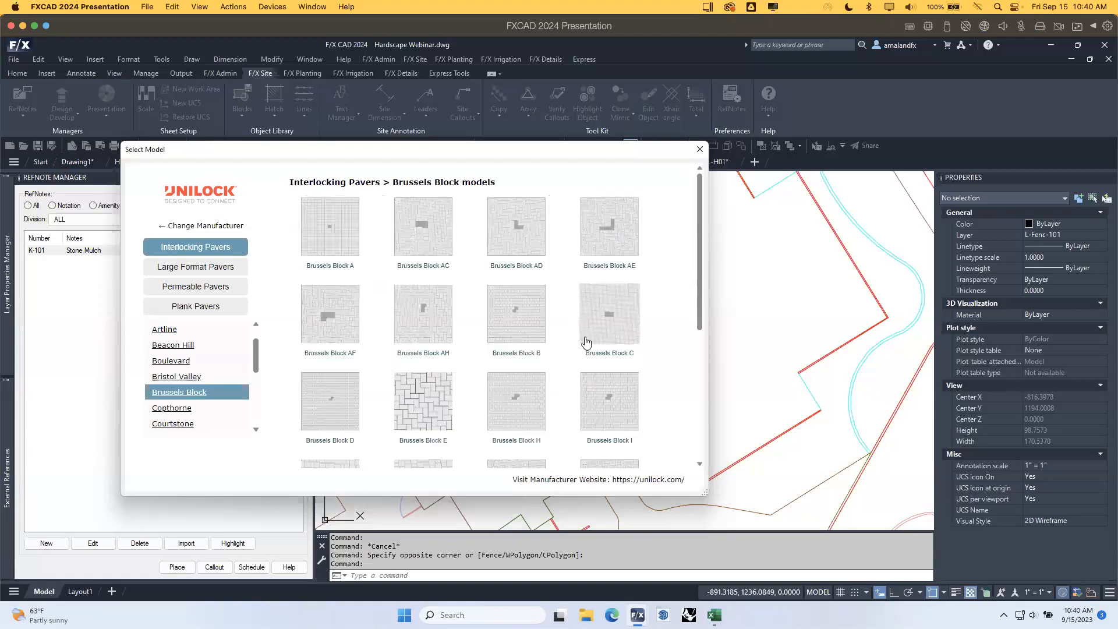
pyautogui.scroll(-5, 569, 347)
pyautogui.scroll(-2, 569, 347)
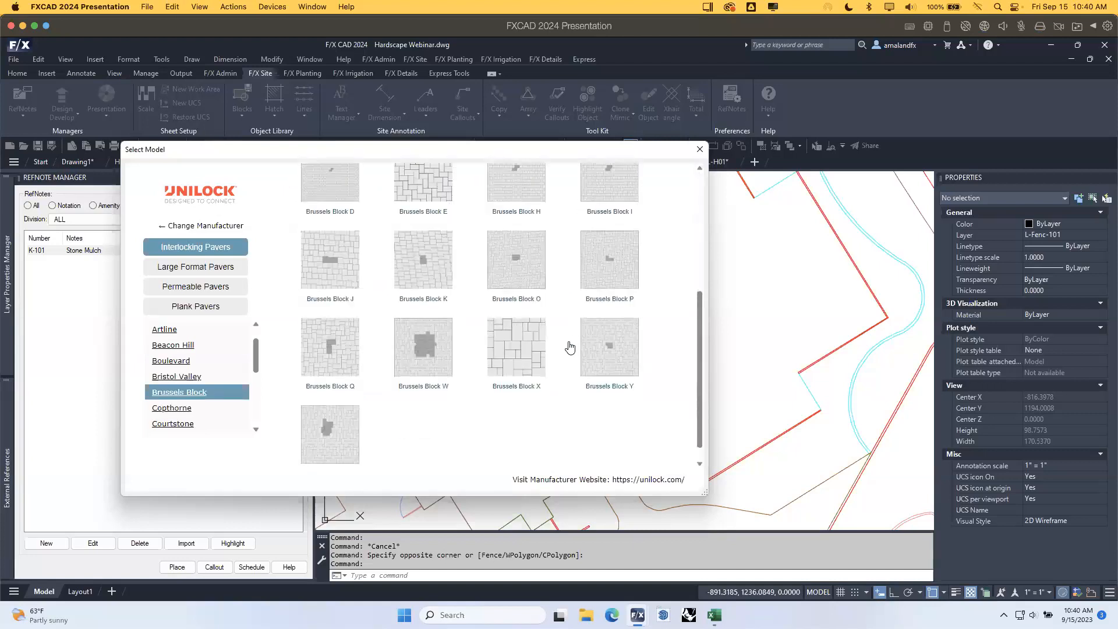
pyautogui.click(432, 329)
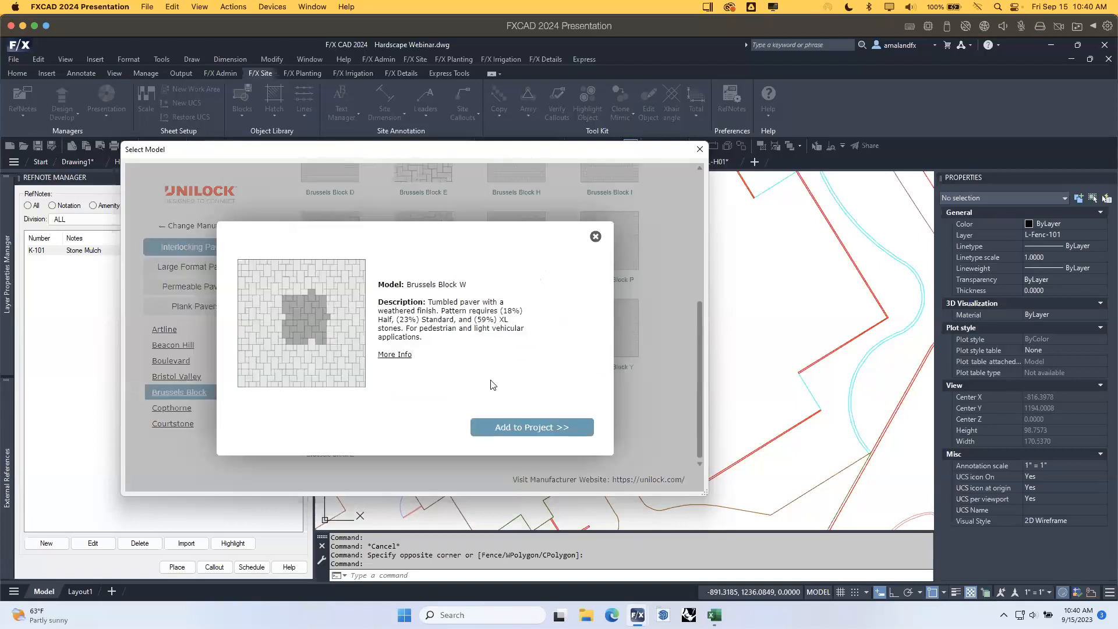
# Add Brussels Block W to the project under P Paving, 300 Unit Paving, cost 15, Continuous linetype.
pyautogui.click(541, 431)
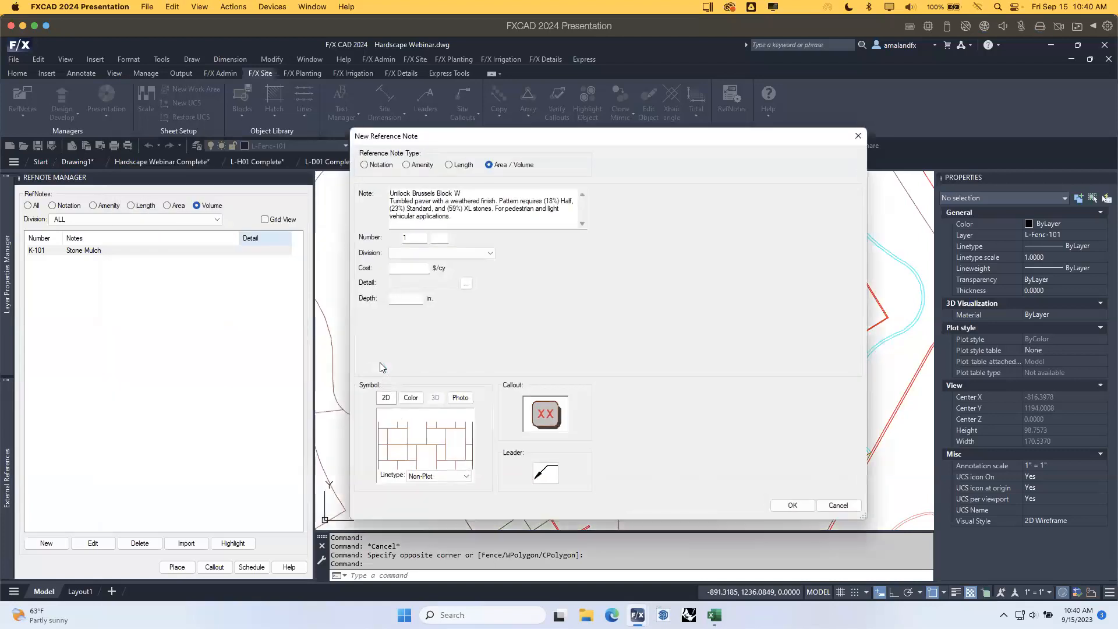
pyautogui.click(476, 255)
pyautogui.click(493, 307)
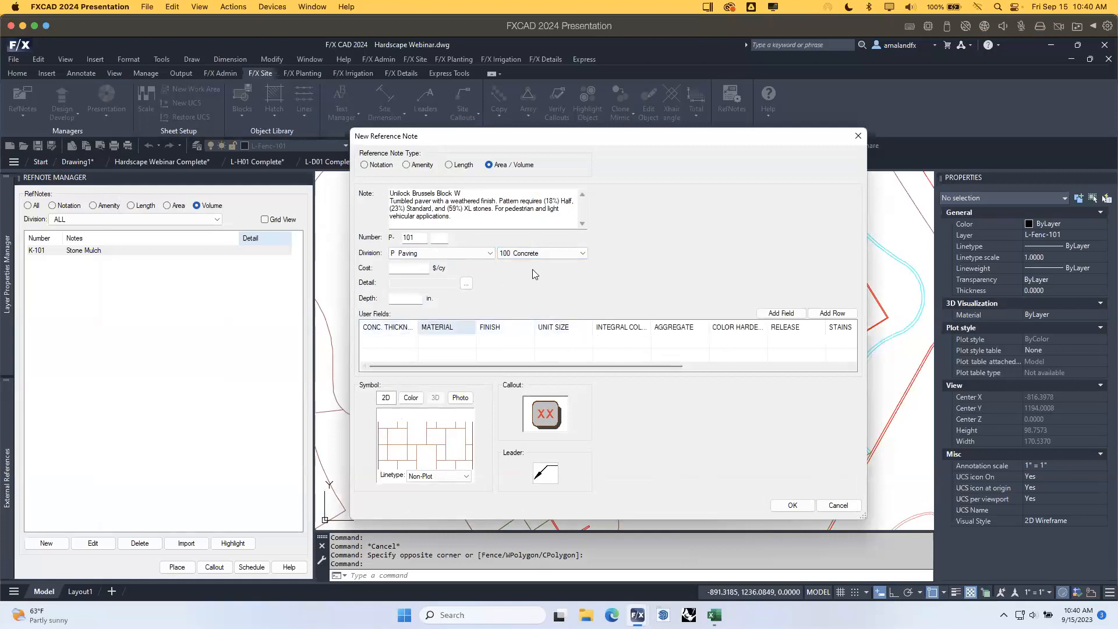
pyautogui.click(545, 256)
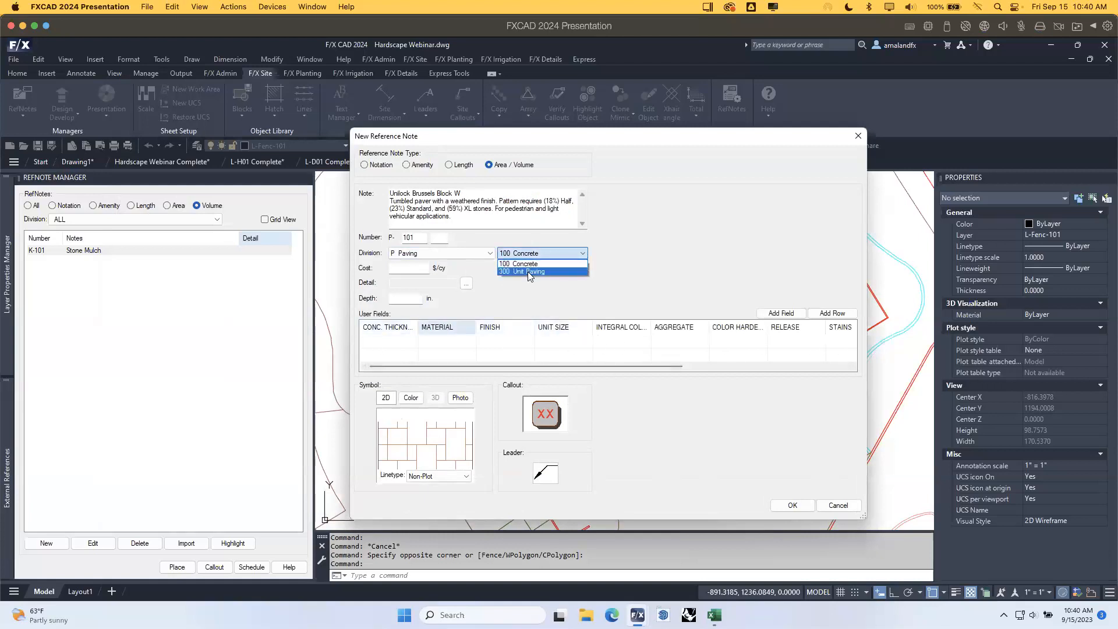
pyautogui.click(541, 274)
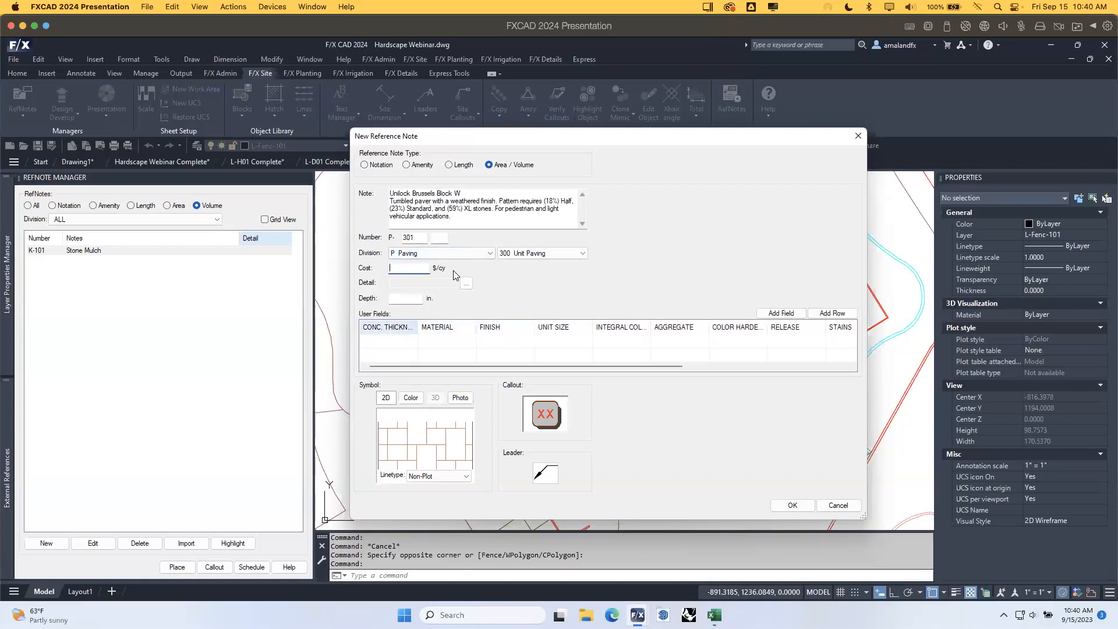
pyautogui.write('15')
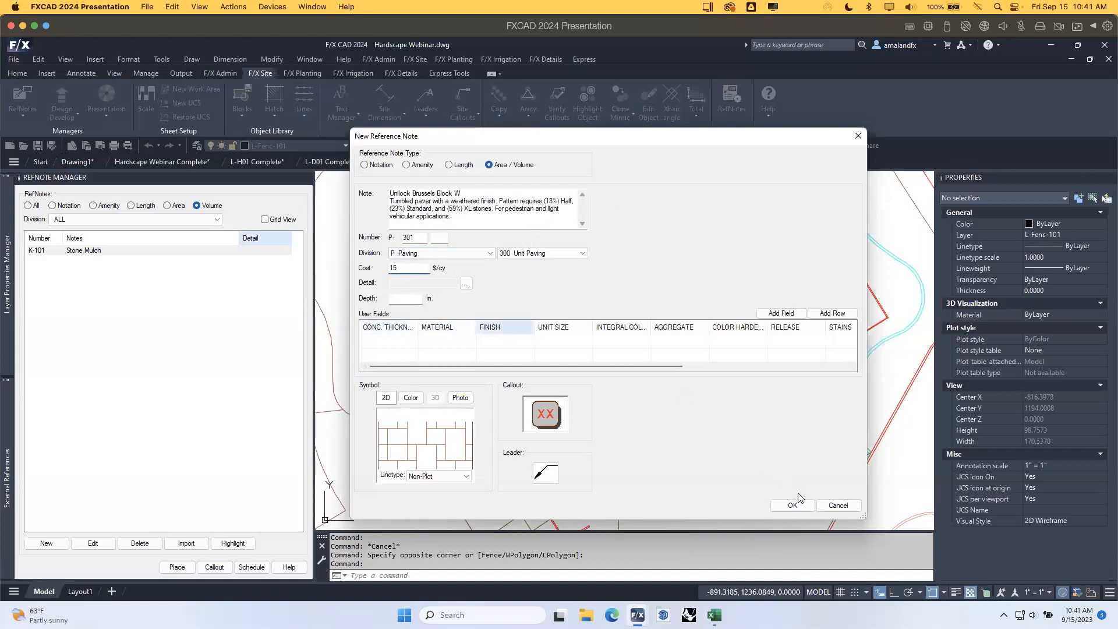
pyautogui.click(466, 477)
pyautogui.click(428, 491)
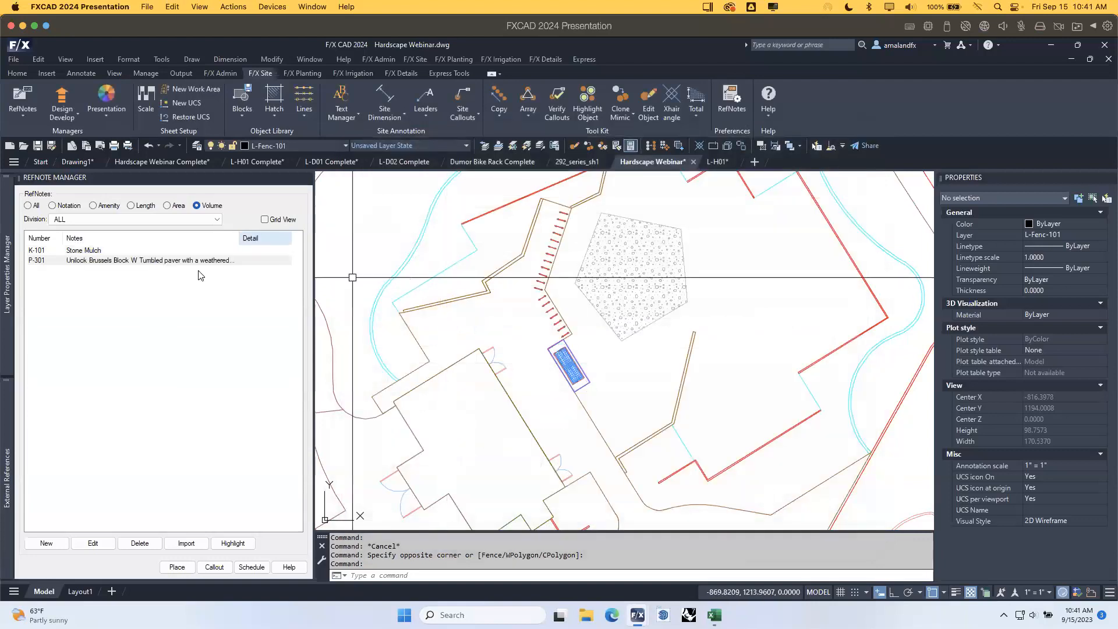
# Place the P-301 paver hatch in the main paving area and the narrow strip below the circle.
pyautogui.click(190, 261)
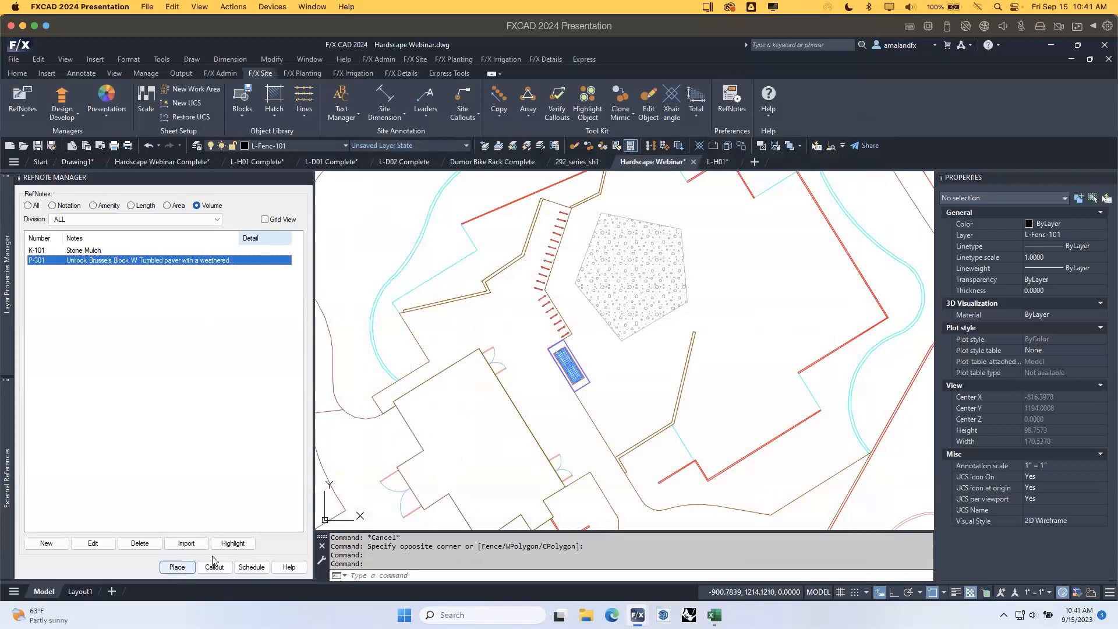
pyautogui.click(177, 567)
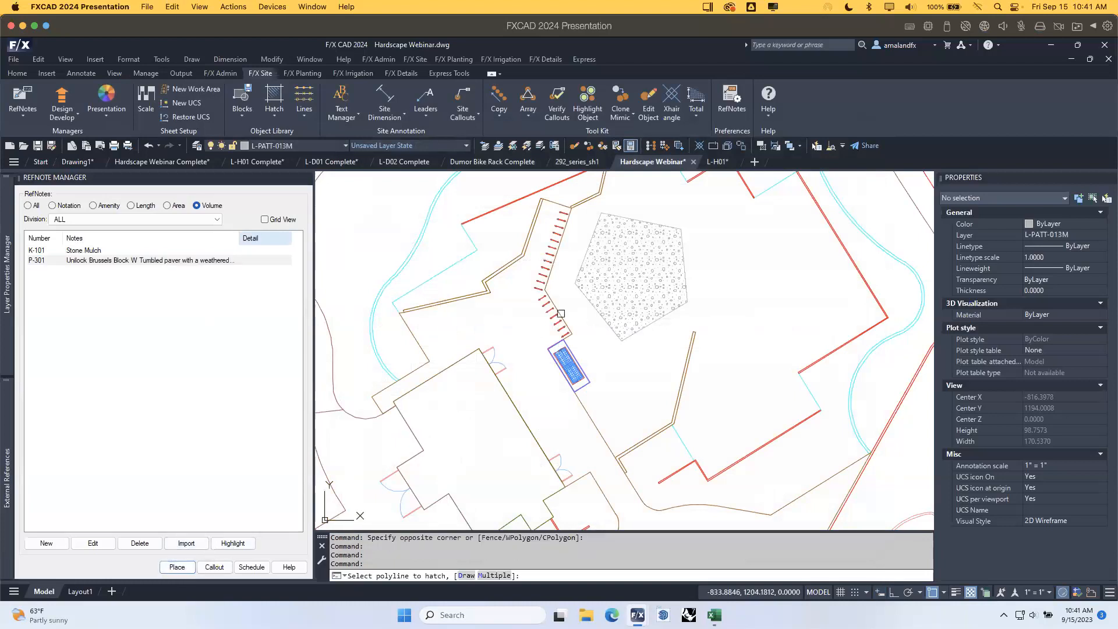
pyautogui.click(415, 338)
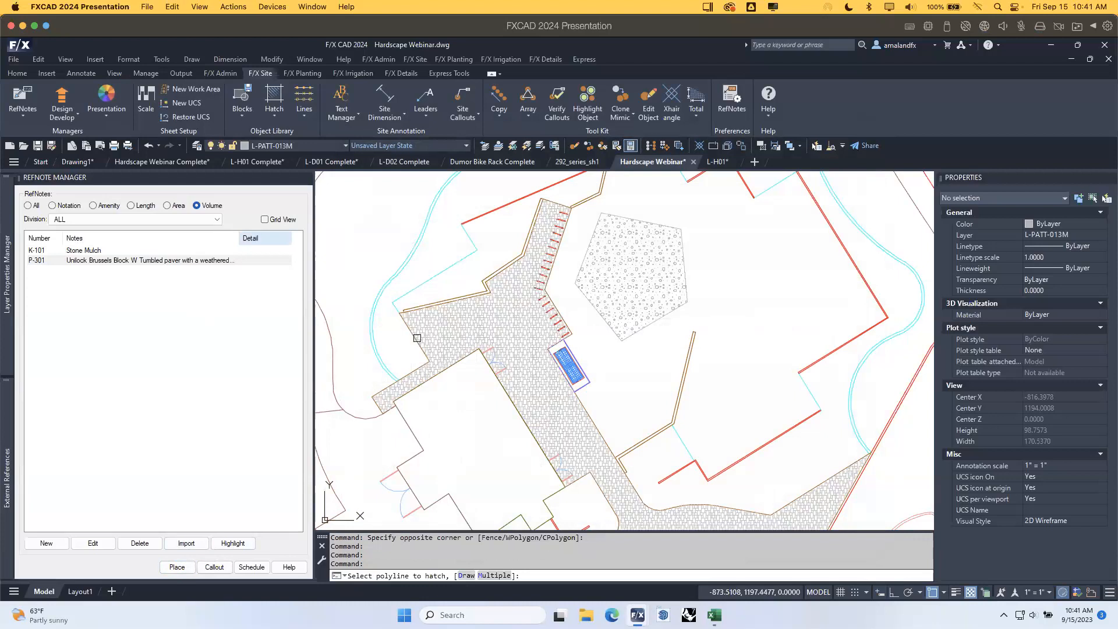
pyautogui.scroll(-3, 497, 326)
pyautogui.moveTo(570, 340)
pyautogui.mouseDown(button='middle')
pyautogui.moveTo(550, 296)
pyautogui.moveTo(523, 307)
pyautogui.mouseUp(button='middle')
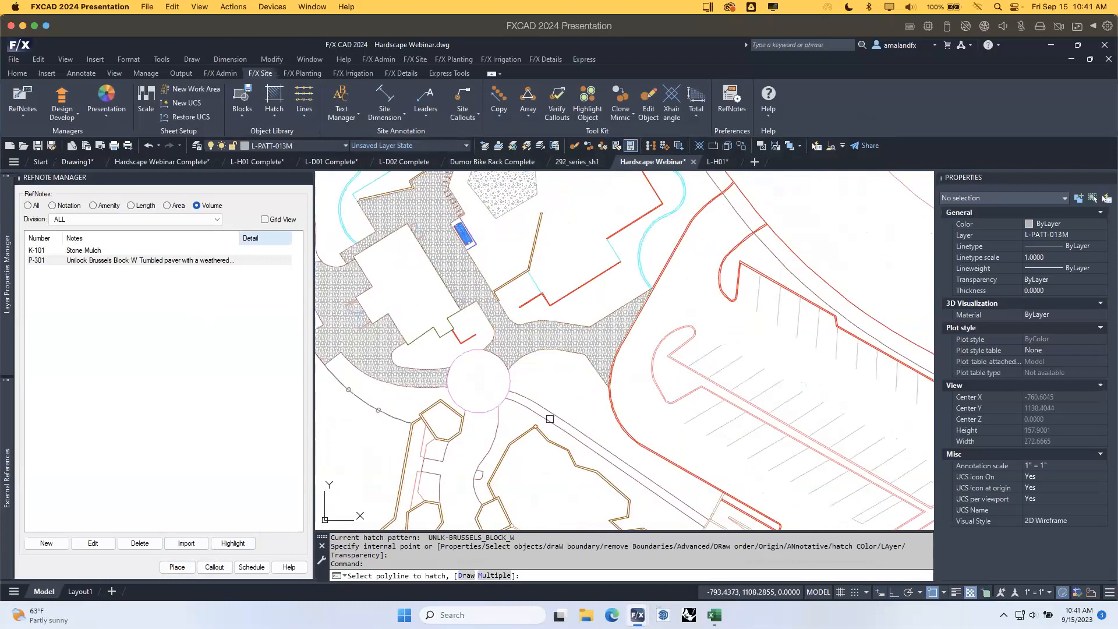
pyautogui.click(538, 405)
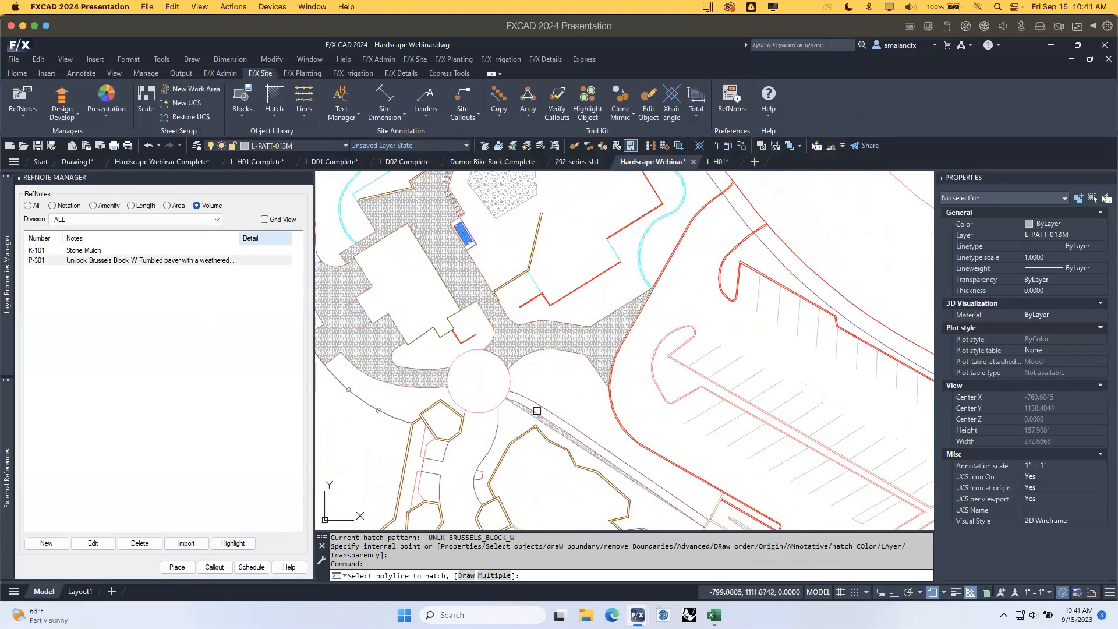
pyautogui.press('Escape')
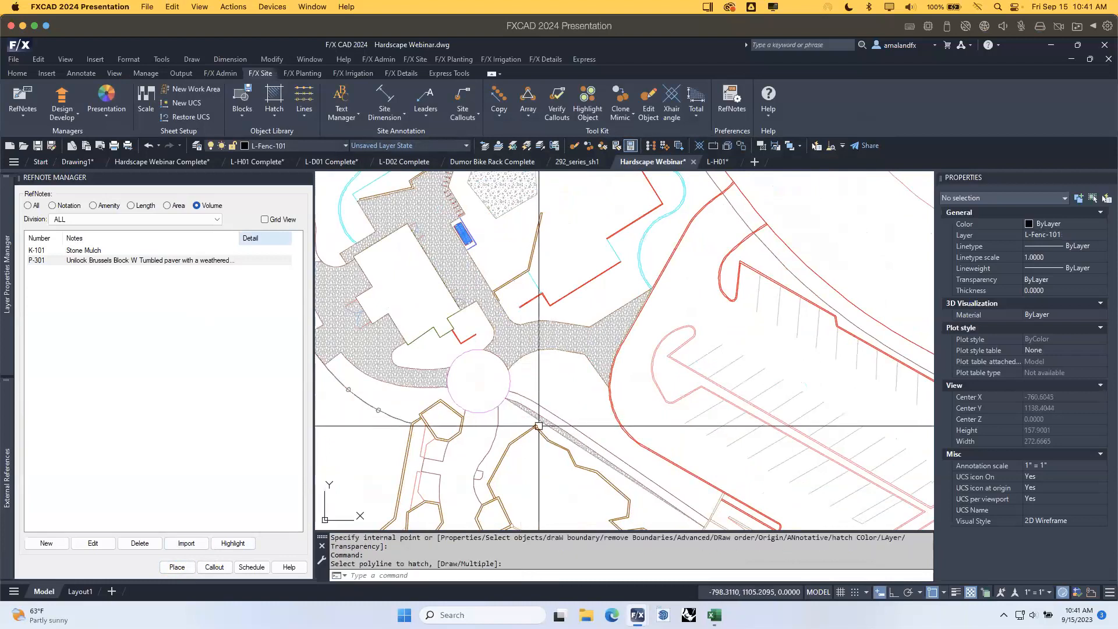
# Erase the narrow hatched strip, then undo back past the left paving area hatch.
pyautogui.scroll(2, 525, 412)
pyautogui.click(526, 421)
pyautogui.click(515, 404)
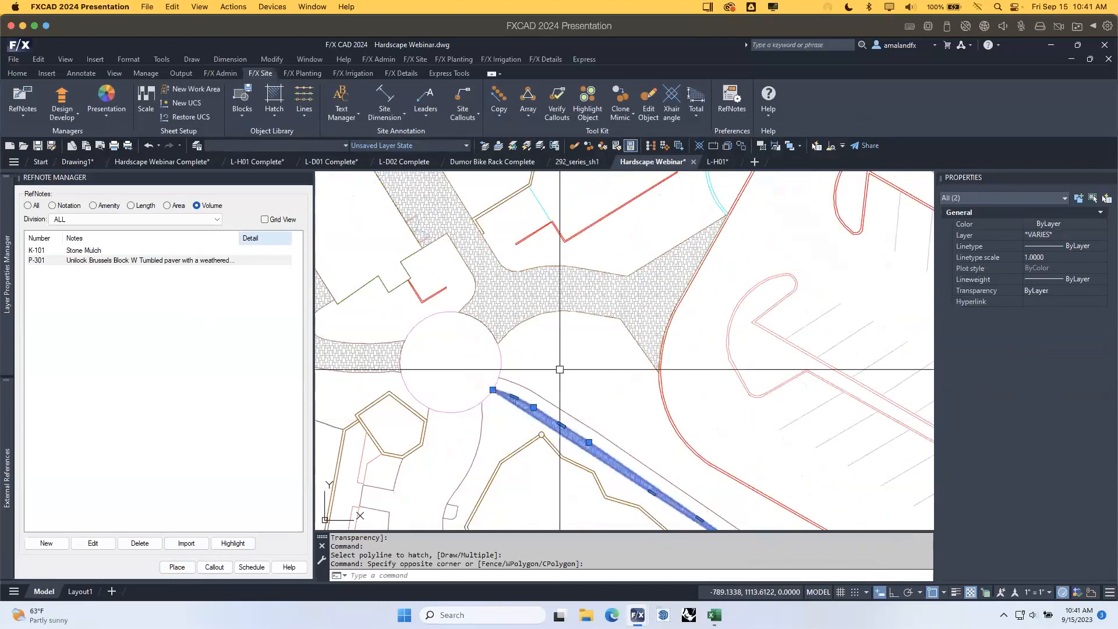
pyautogui.press('Delete')
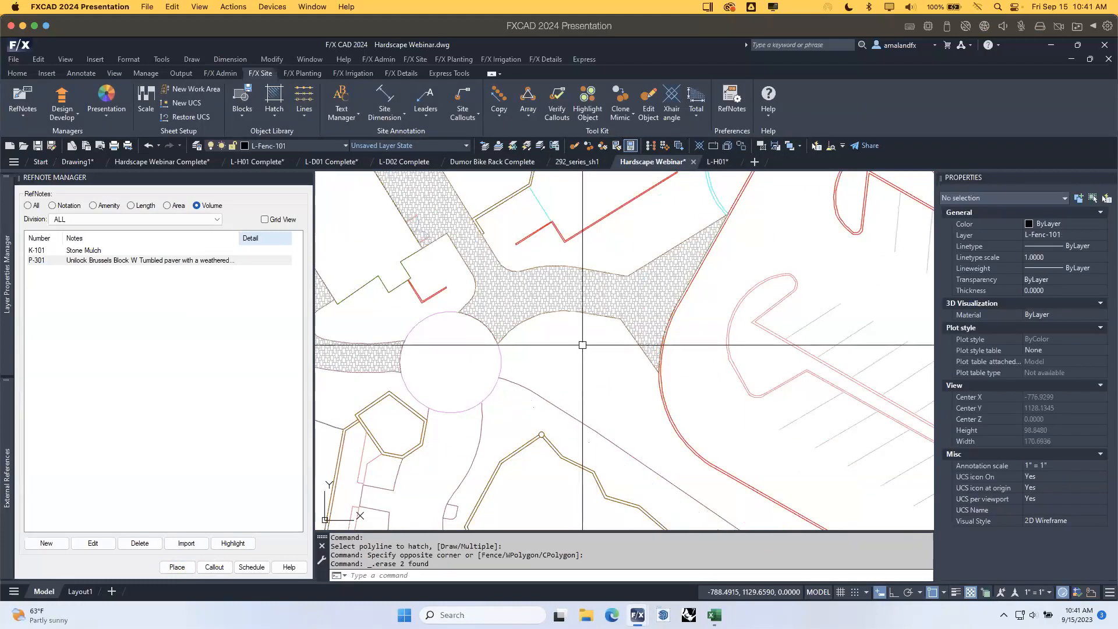
pyautogui.hotkey('ctrl', 'z')
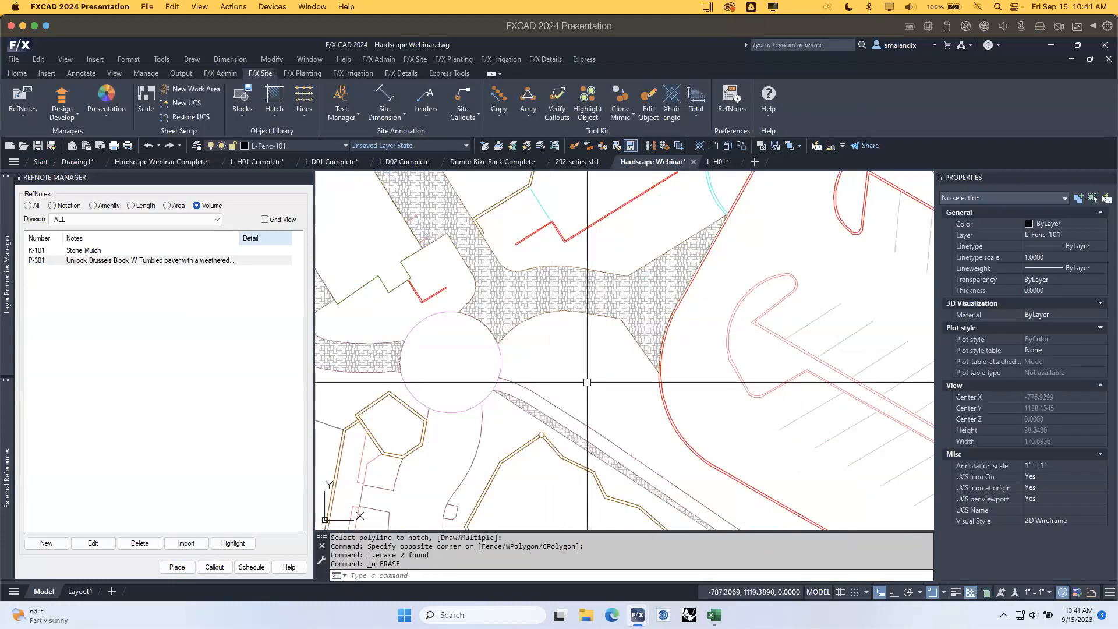
pyautogui.hotkey('ctrl', 'z')
pyautogui.hotkey('ctrl', 'z')
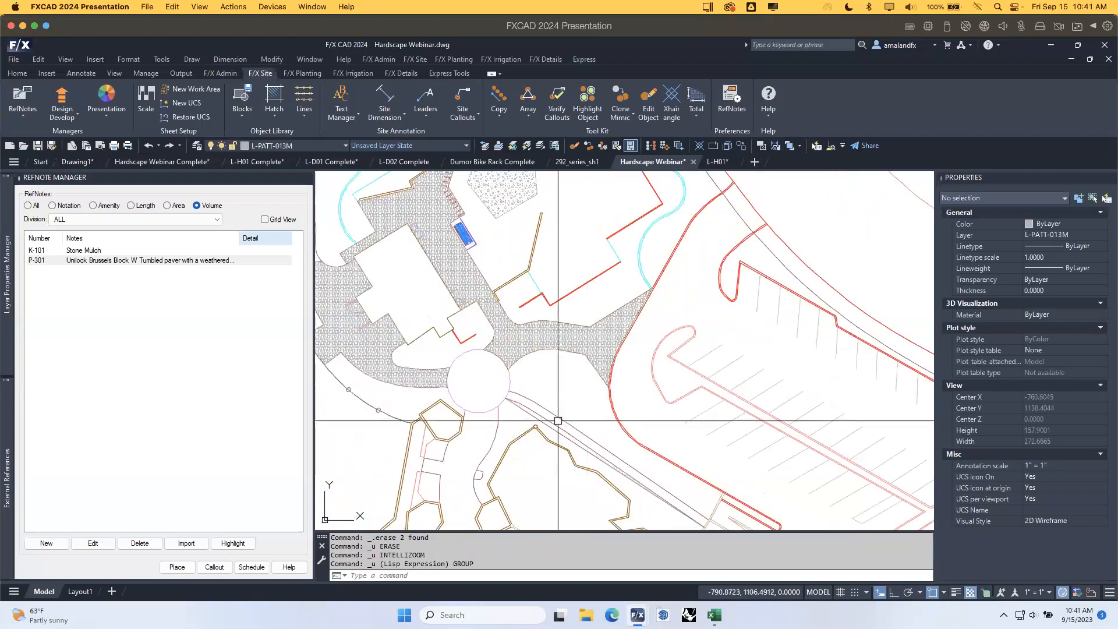
pyautogui.hotkey('ctrl', 'z')
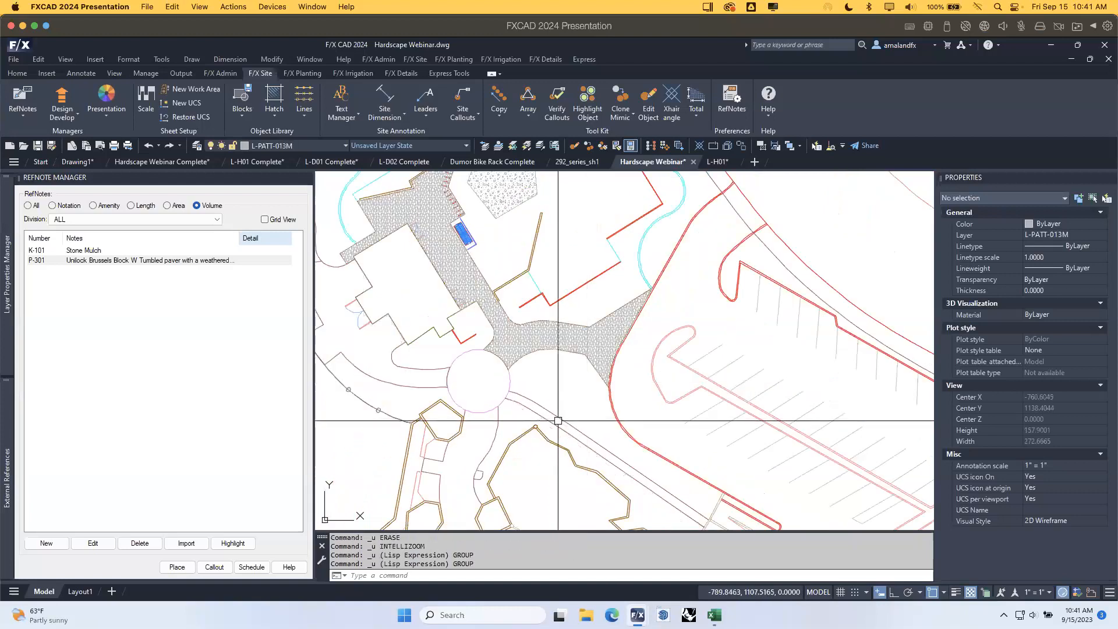
# Re-hatch the left paving area with P-301, then pan to the parking area and mulch bed.
pyautogui.doubleClick(166, 260)
pyautogui.click(392, 381)
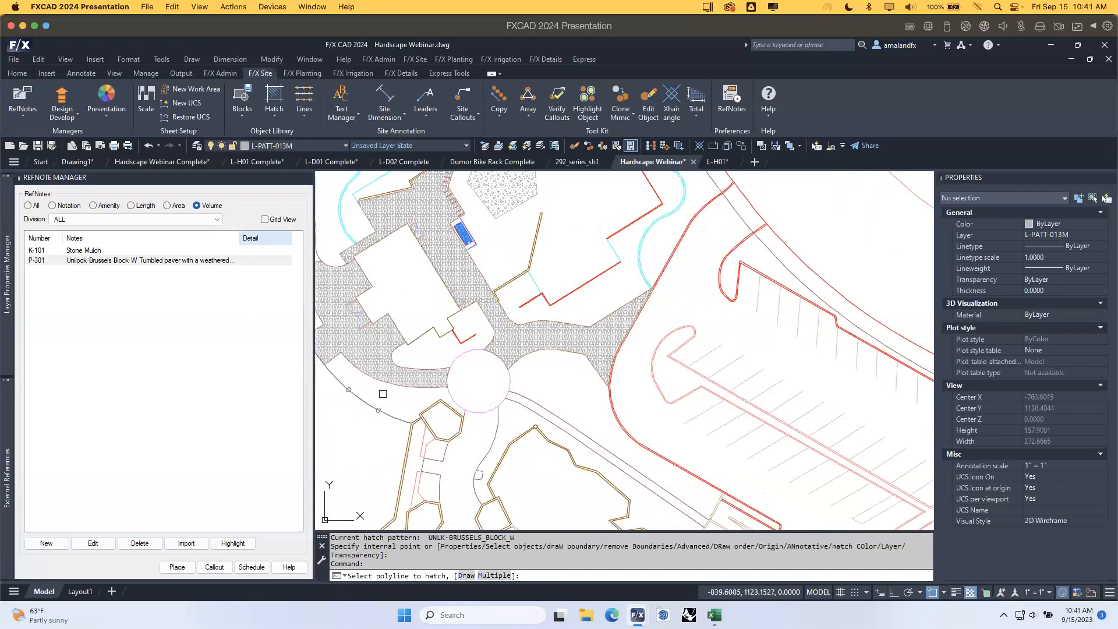
pyautogui.scroll(-2, 448, 363)
pyautogui.moveTo(417, 333)
pyautogui.mouseDown(button='middle')
pyautogui.moveTo(449, 334)
pyautogui.moveTo(522, 378)
pyautogui.mouseUp(button='middle')
pyautogui.scroll(2, 491, 335)
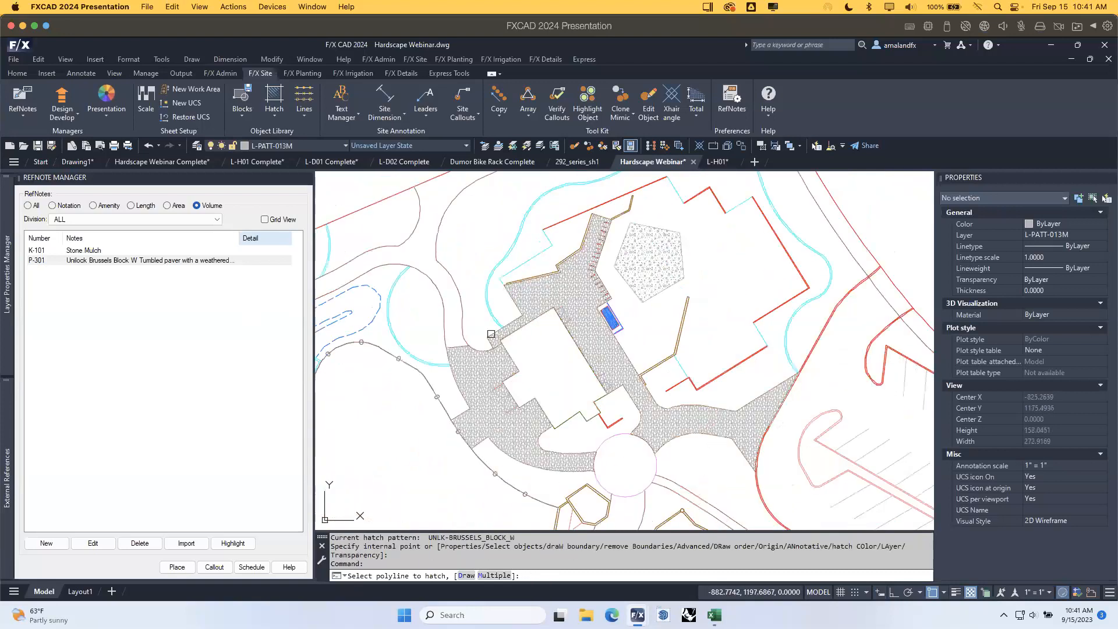
pyautogui.press('Escape')
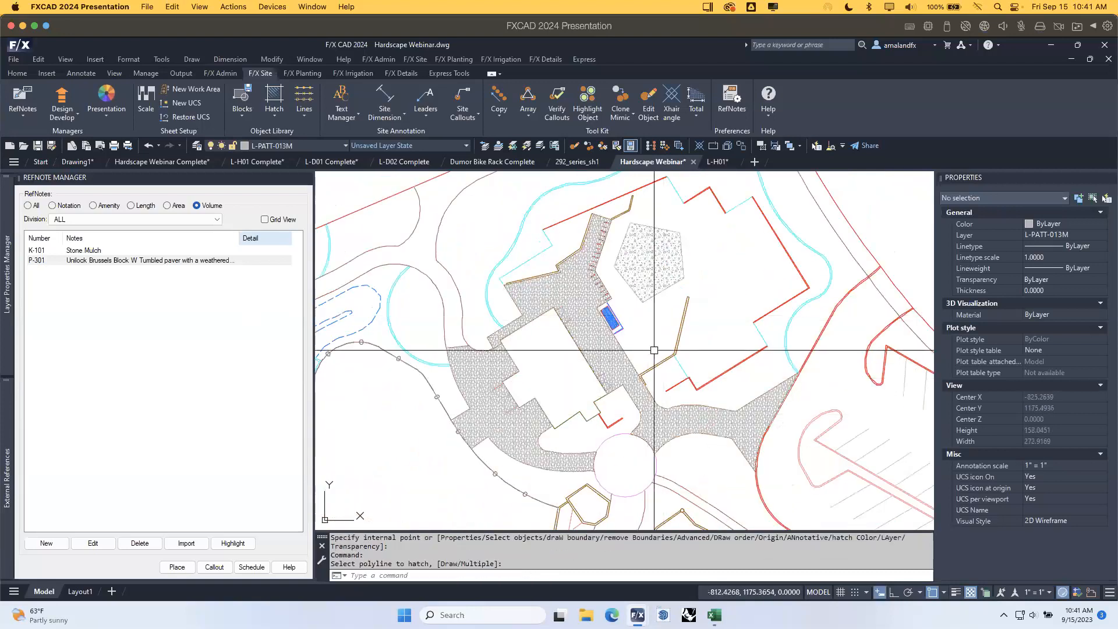
pyautogui.moveTo(711, 501); pyautogui.dragTo(577, 403, button='middle')
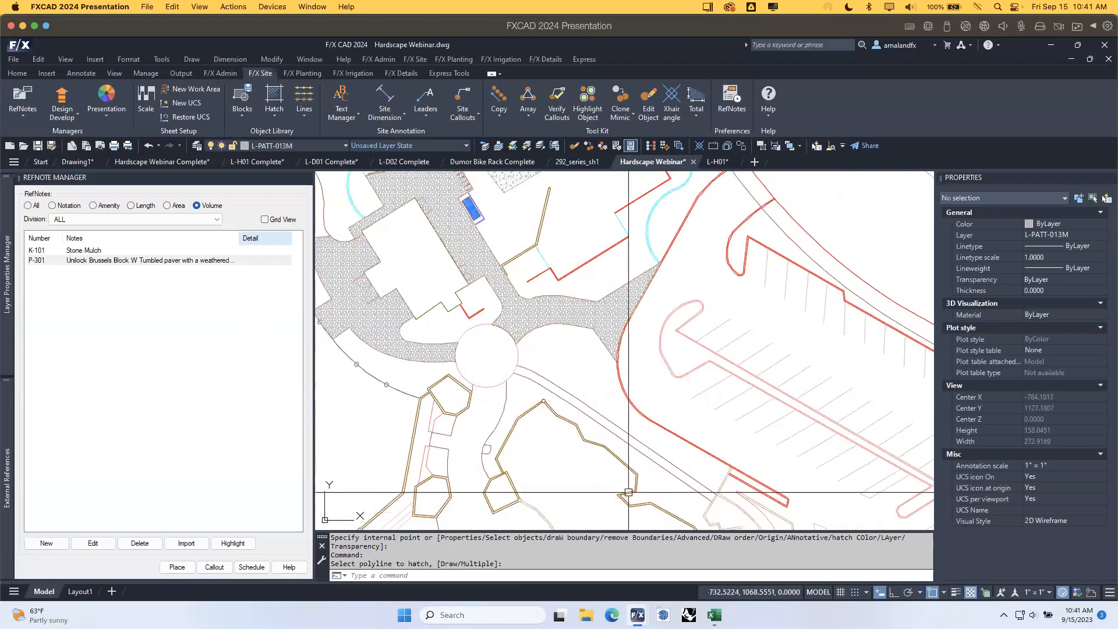
pyautogui.moveTo(593, 372); pyautogui.dragTo(656, 452, button='middle')
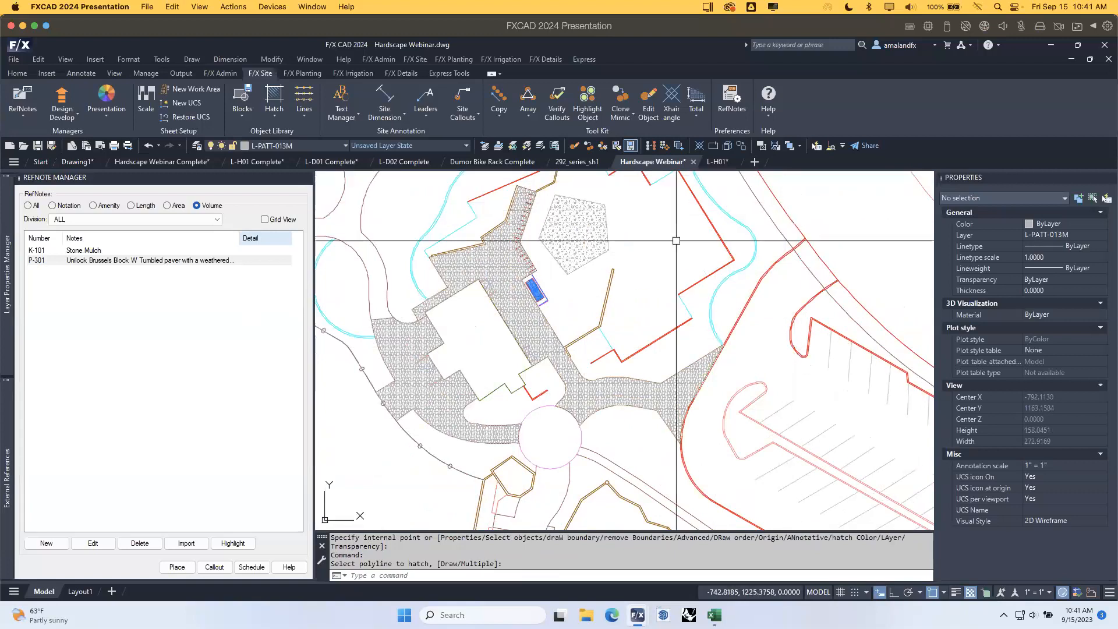
pyautogui.scroll(8, 515, 205)
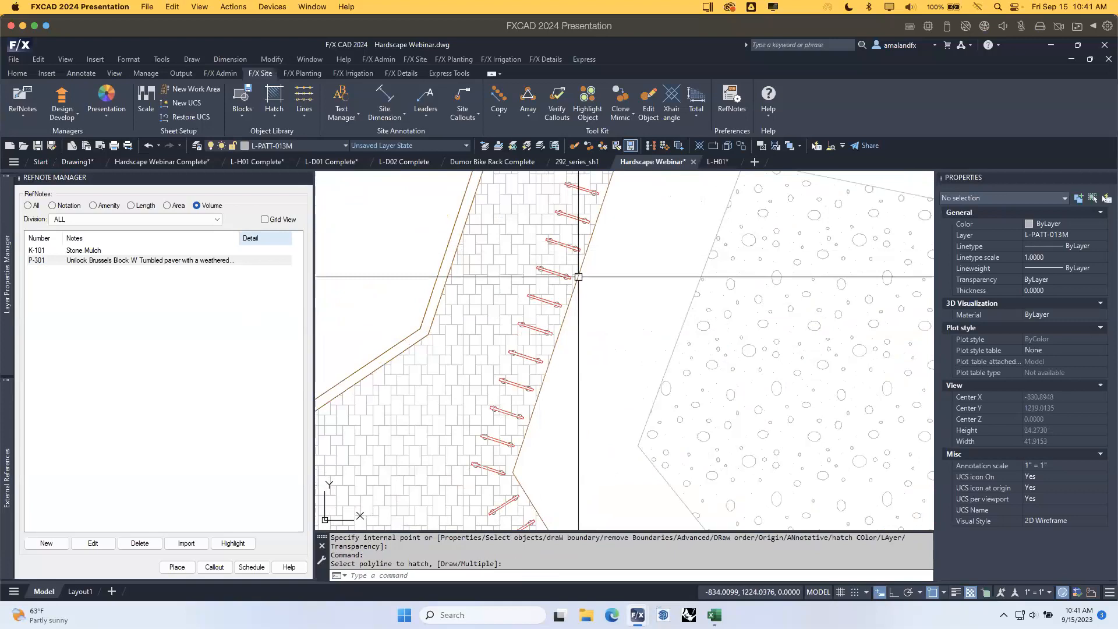
# Send all 9 paver hatches behind other objects, regenerating the drawing before and after.
pyautogui.write('re')
pyautogui.press('Return')
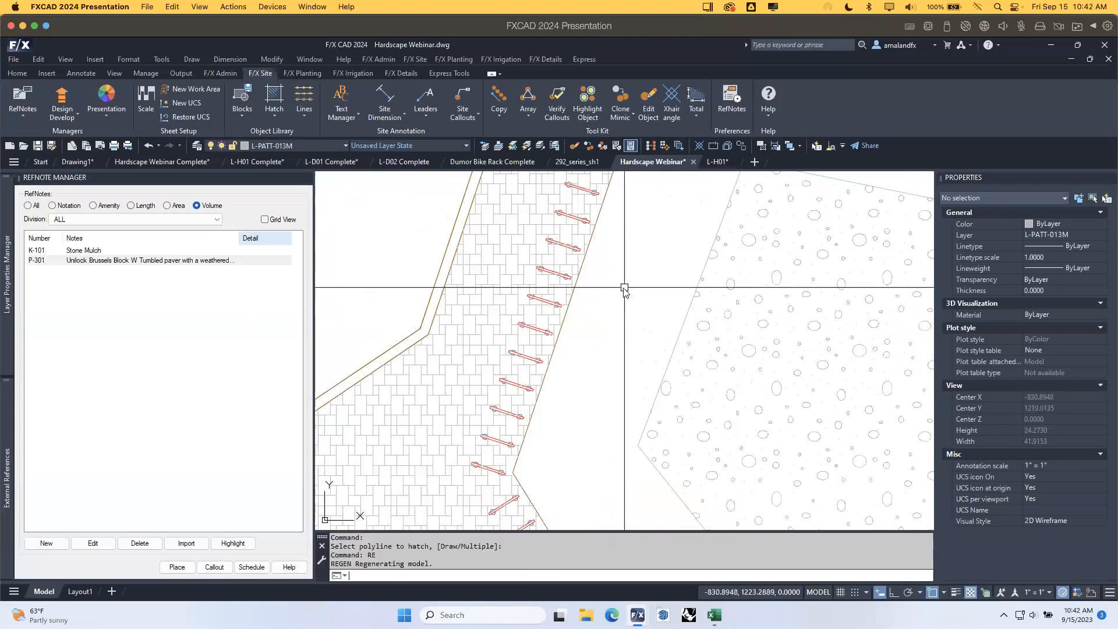
pyautogui.click(762, 147)
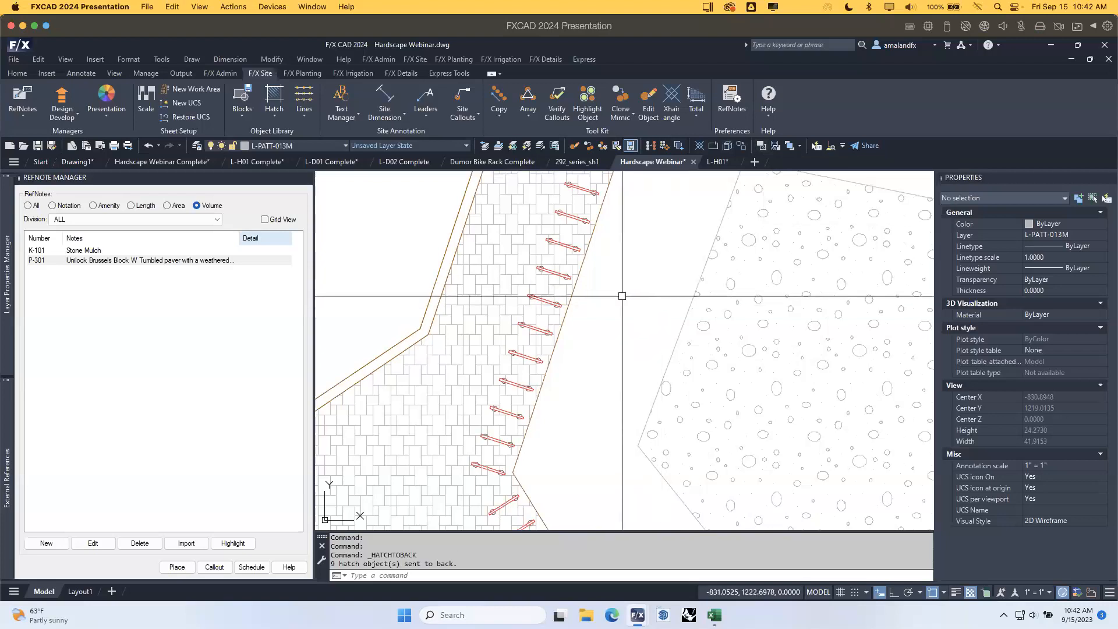
pyautogui.scroll(-6, 644, 324)
pyautogui.write('re')
pyautogui.press('Return')
# Bring the paver walk into view and filter the RefNote Manager to length notes only.
pyautogui.scroll(4, 632, 346)
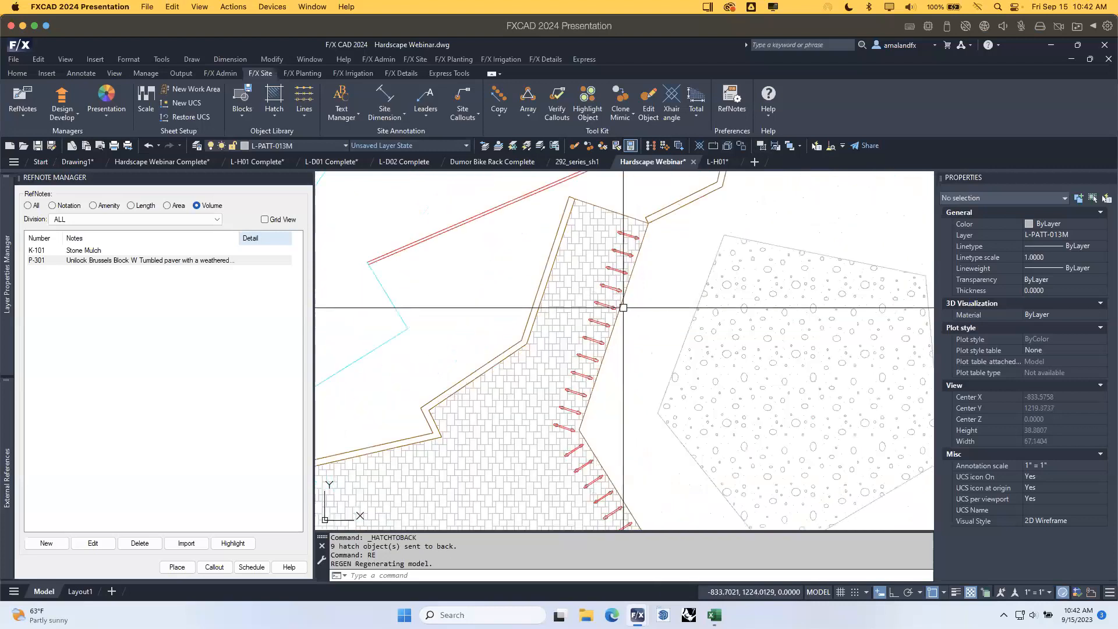
pyautogui.scroll(-2, 637, 349)
pyautogui.moveTo(671, 471); pyautogui.dragTo(597, 360, button='middle')
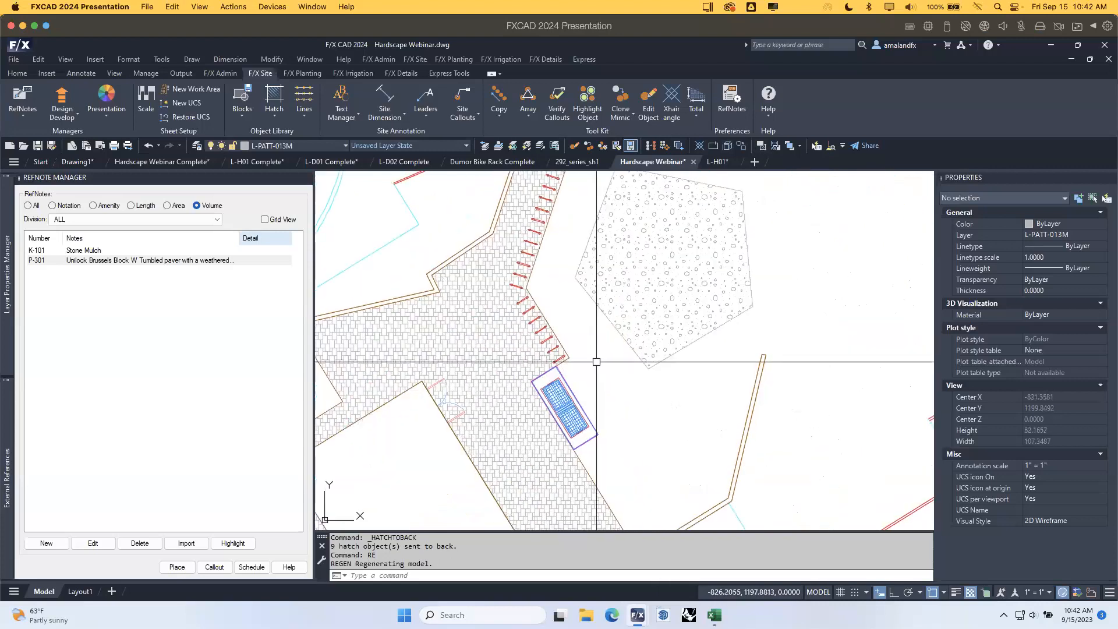
pyautogui.click(141, 208)
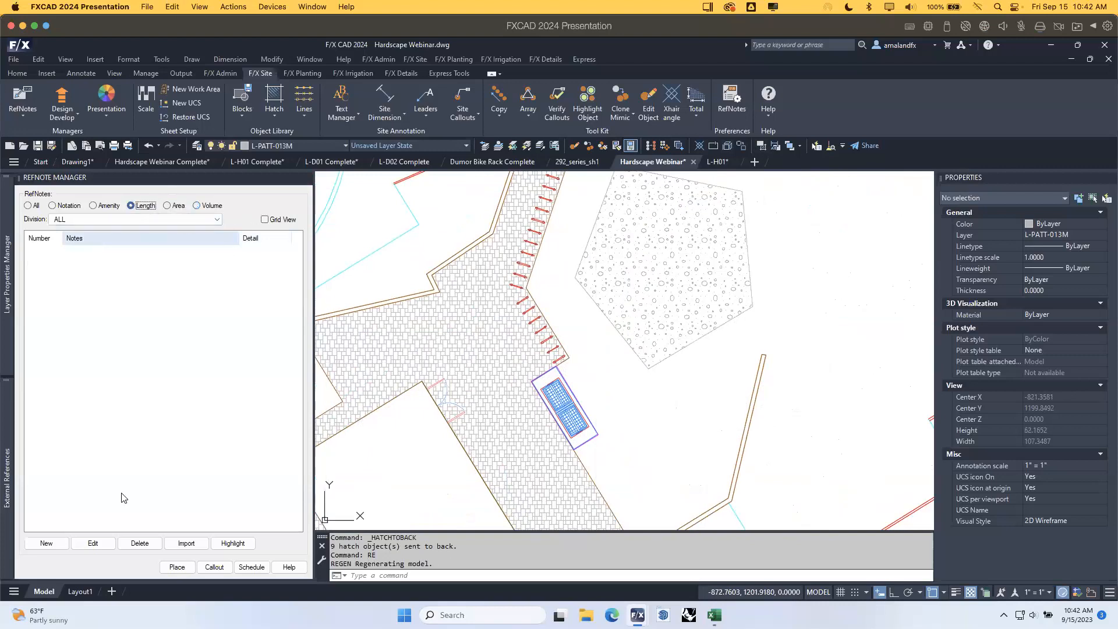
# Start a new reference note and assign it to the F Fence division.
pyautogui.click(50, 542)
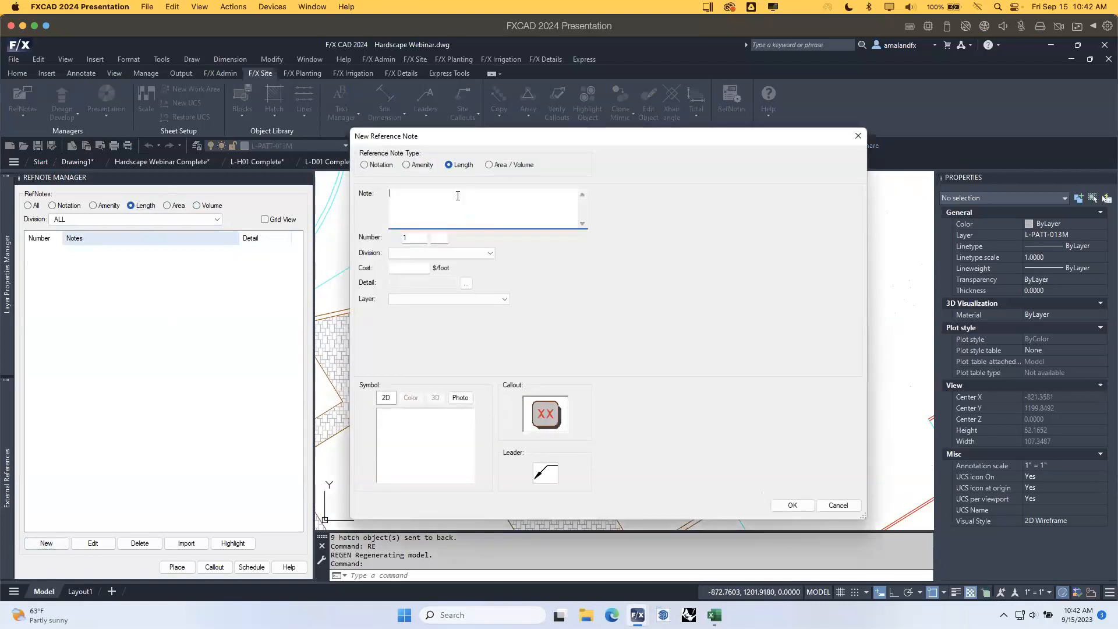
pyautogui.click(429, 254)
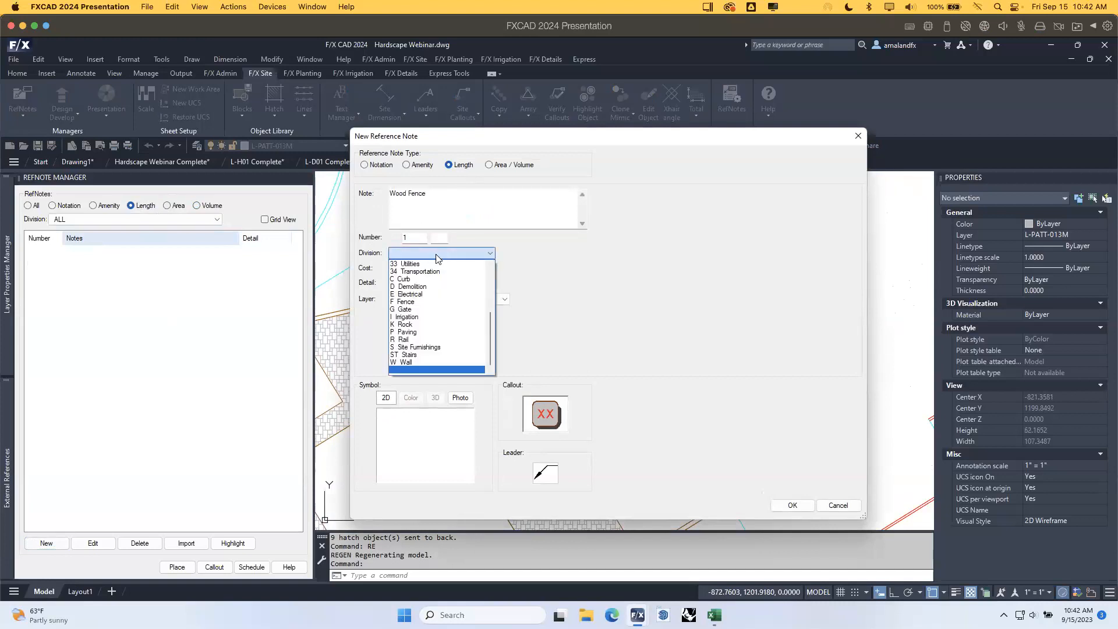
pyautogui.click(426, 304)
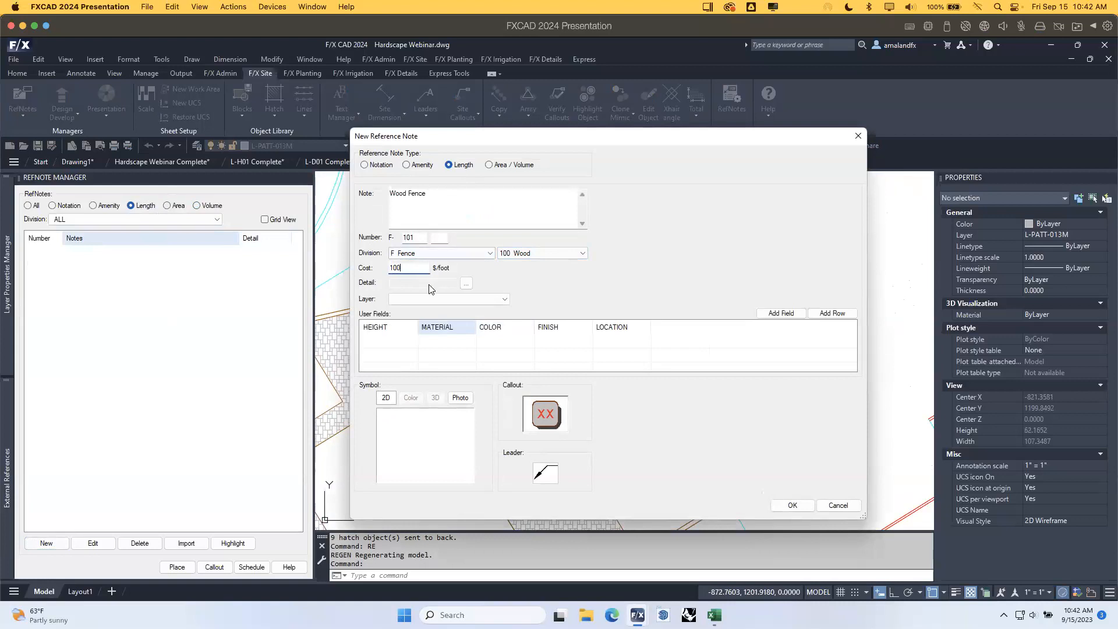
# Create layer L-Fenc-101 and put the Wood Fence note on it.
pyautogui.click(504, 300)
pyautogui.moveTo(505, 325)
pyautogui.mouseDown()
pyautogui.moveTo(506, 341)
pyautogui.moveTo(510, 307)
pyautogui.mouseUp()
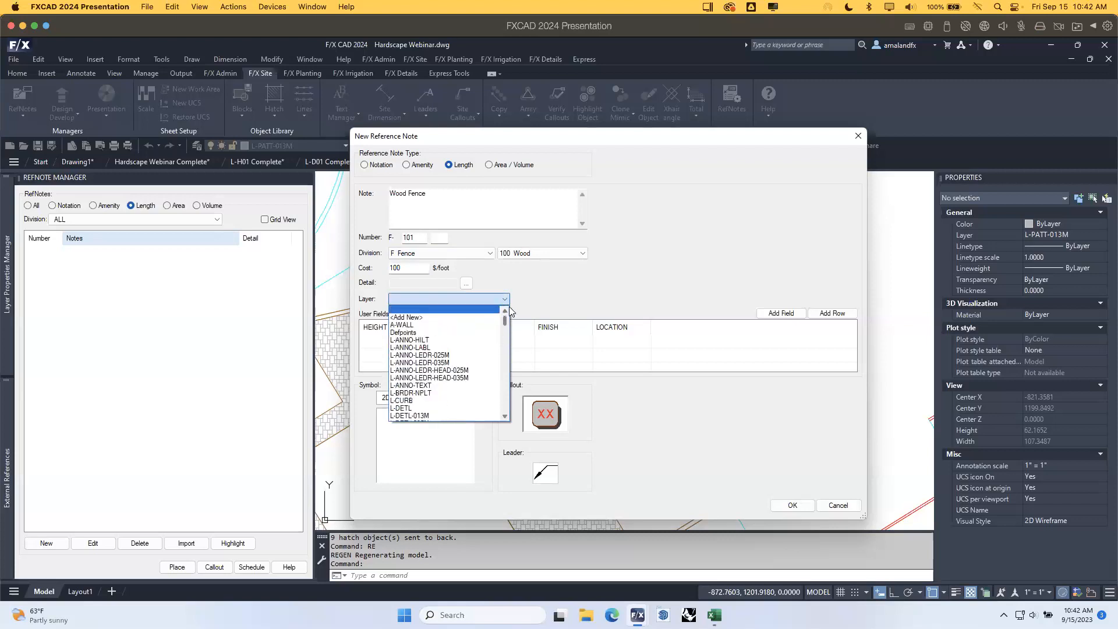
pyautogui.click(417, 318)
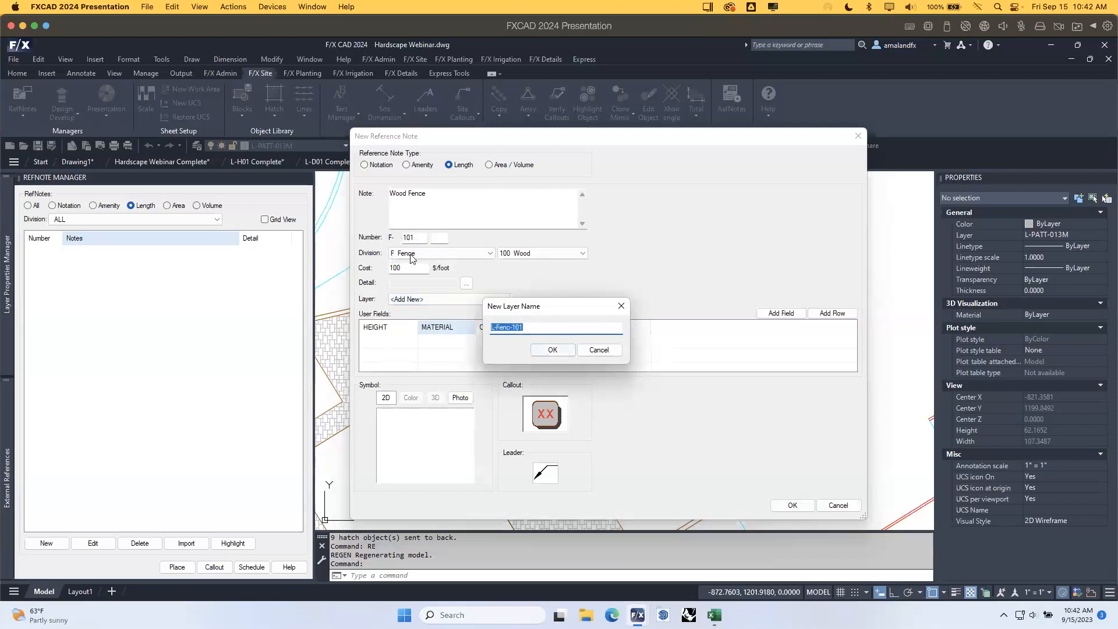
pyautogui.click(553, 350)
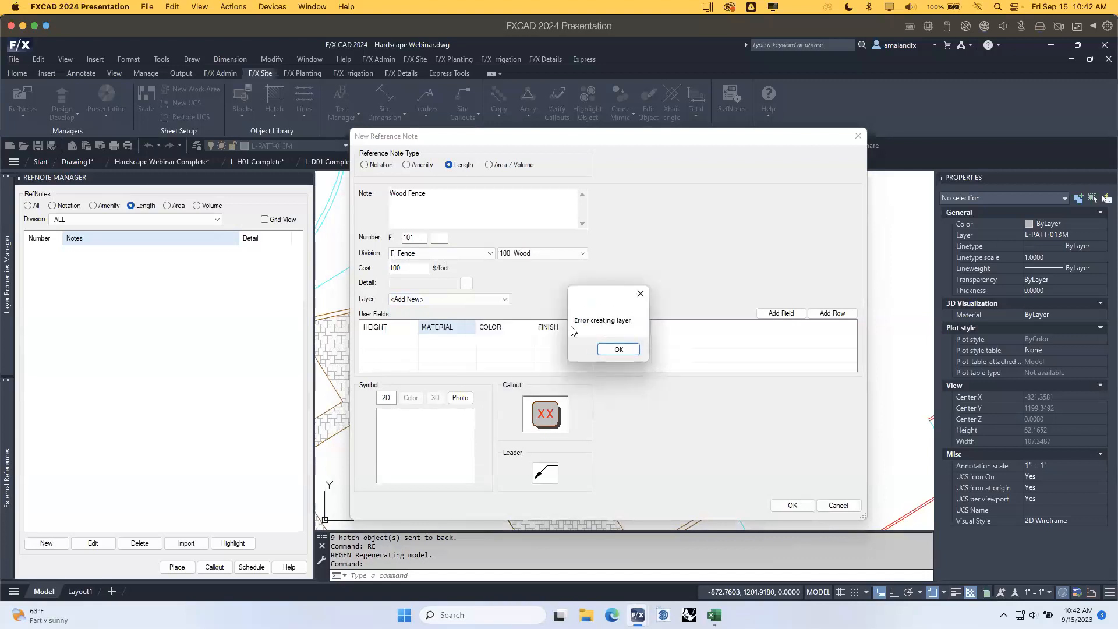
pyautogui.click(630, 350)
pyautogui.click(505, 299)
pyautogui.moveTo(505, 319); pyautogui.dragTo(508, 333)
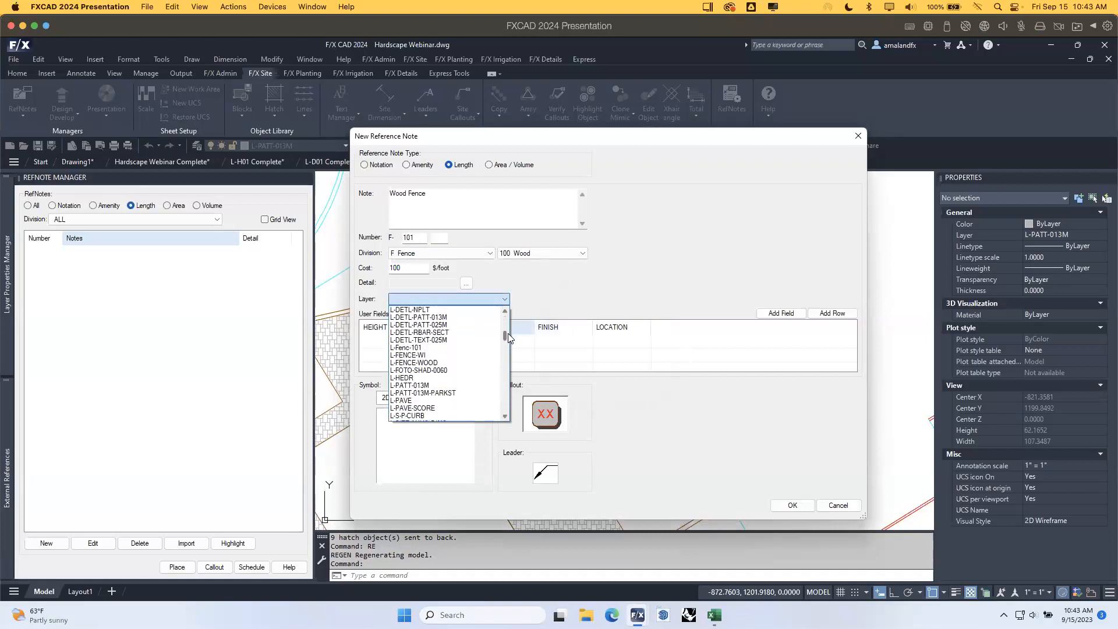
pyautogui.click(408, 347)
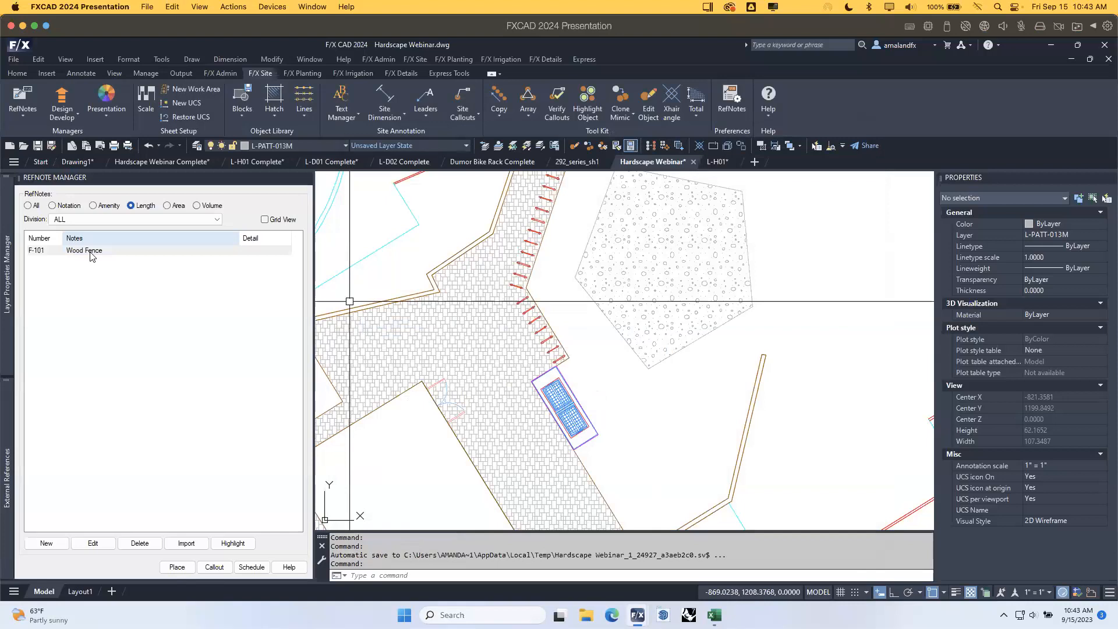
# Select the F-101 Wood Fence note and start placing it as a line with Osnap off.
pyautogui.click(90, 252)
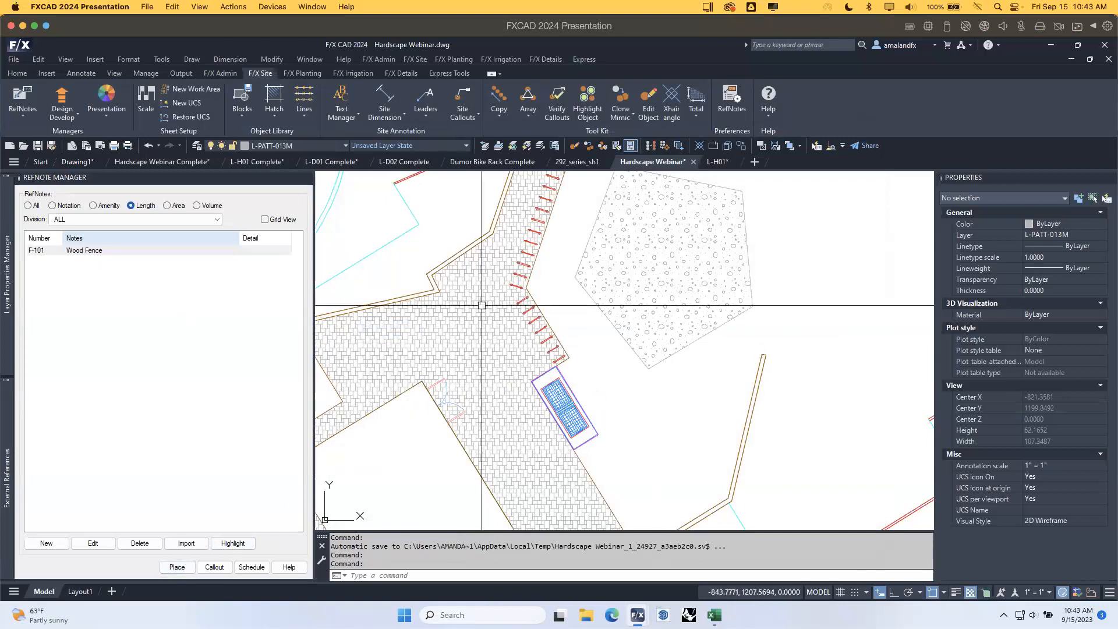
pyautogui.scroll(-2, 467, 249)
pyautogui.moveTo(478, 347); pyautogui.dragTo(539, 354, button='middle')
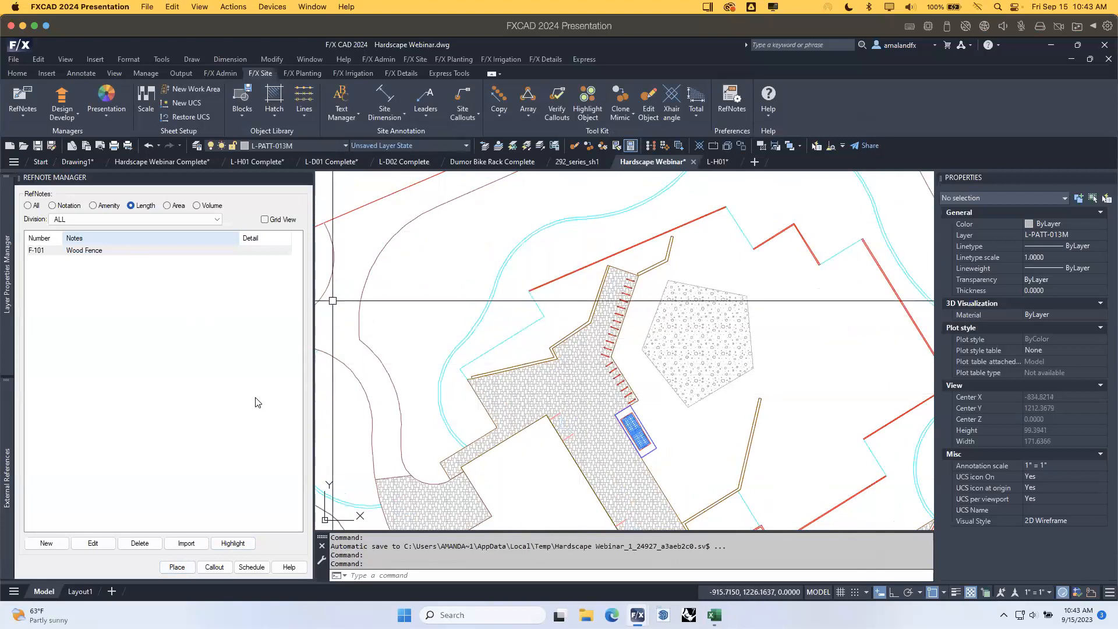
pyautogui.click(115, 252)
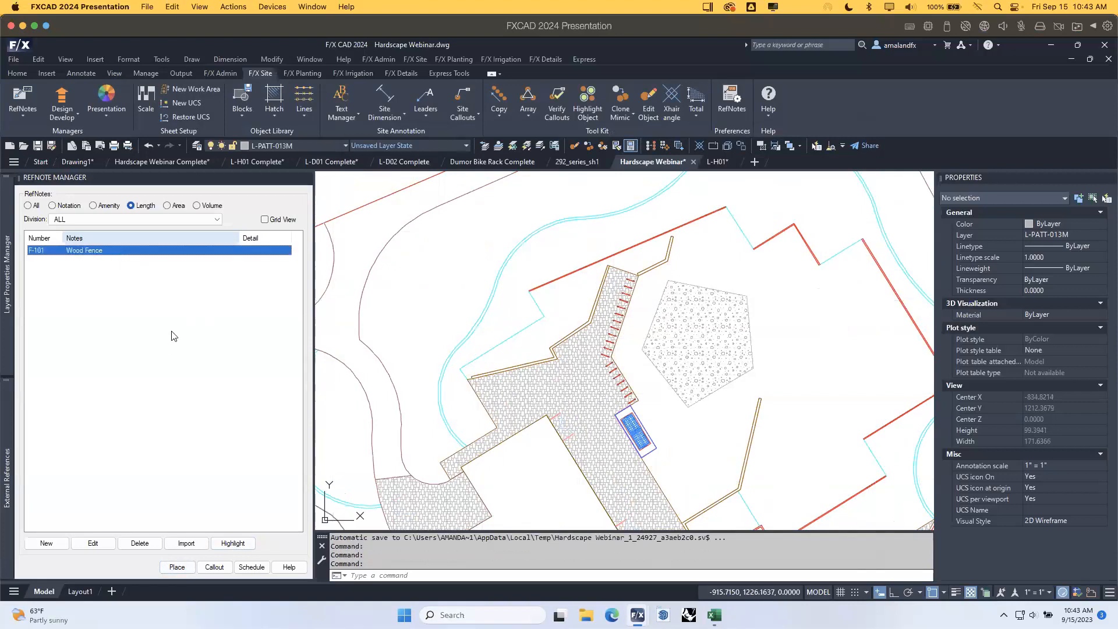
pyautogui.click(177, 567)
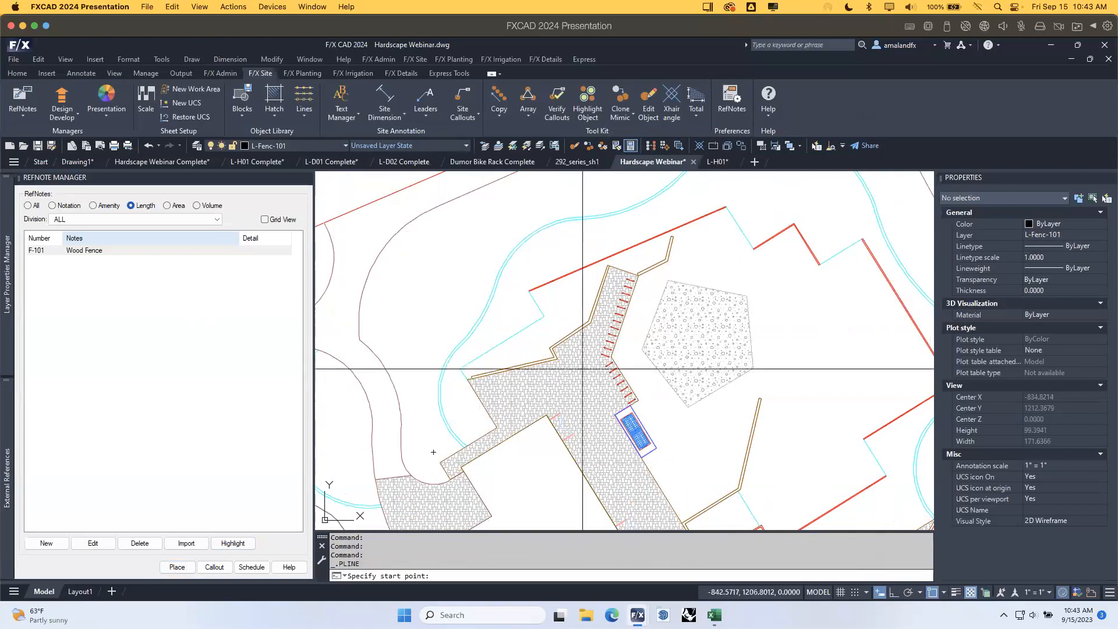
pyautogui.press('F3')
# Draw the fence polyline along the northern boundary and down the eastern edge.
pyautogui.moveTo(634, 318)
pyautogui.mouseDown(button='middle')
pyautogui.moveTo(621, 343)
pyautogui.moveTo(656, 393)
pyautogui.mouseUp(button='middle')
pyautogui.click(555, 389)
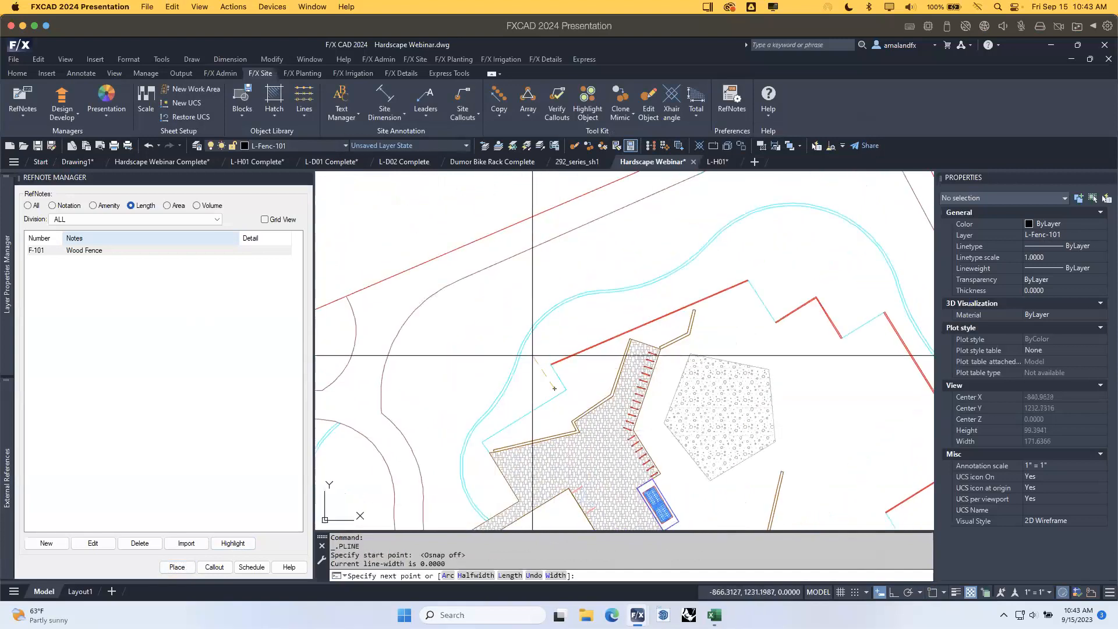
pyautogui.click(540, 356)
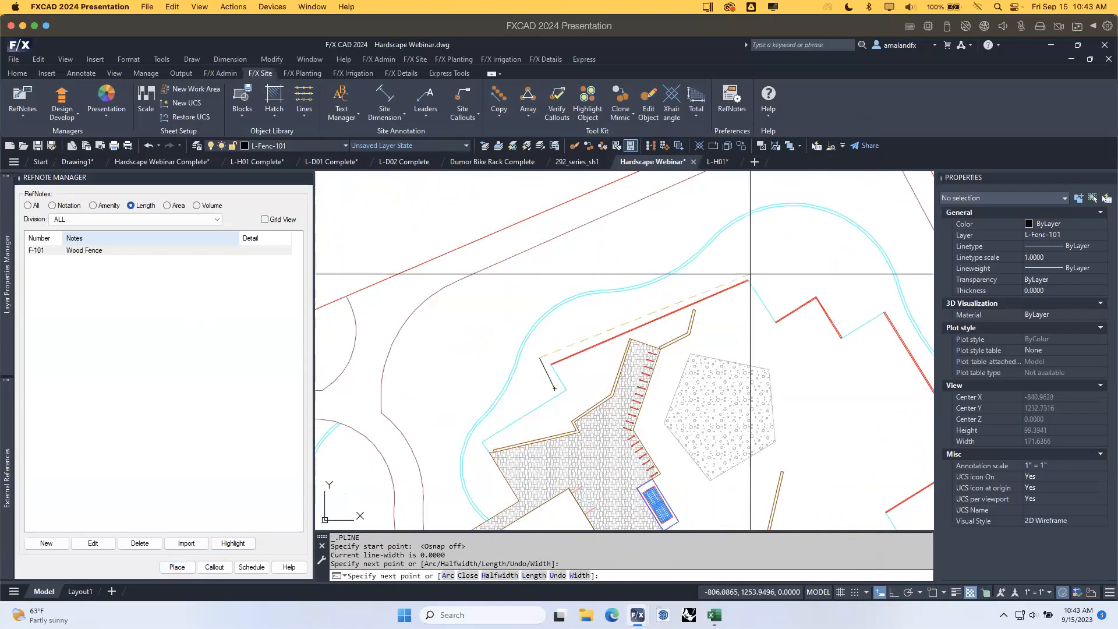
pyautogui.click(830, 238)
pyautogui.moveTo(850, 399); pyautogui.dragTo(659, 305, button='middle')
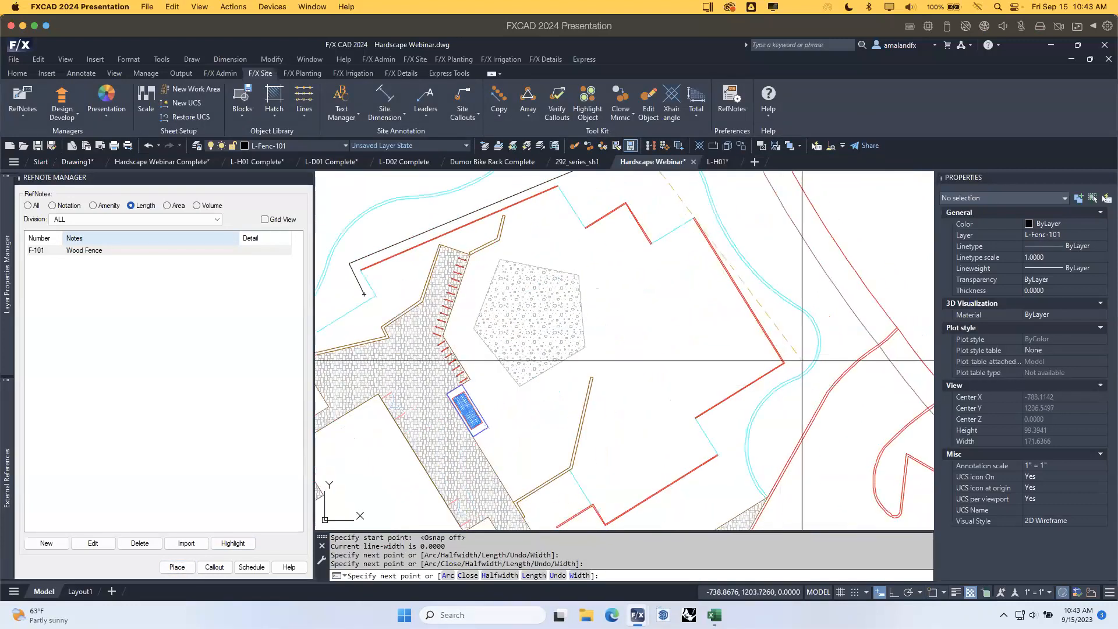
pyautogui.click(690, 190)
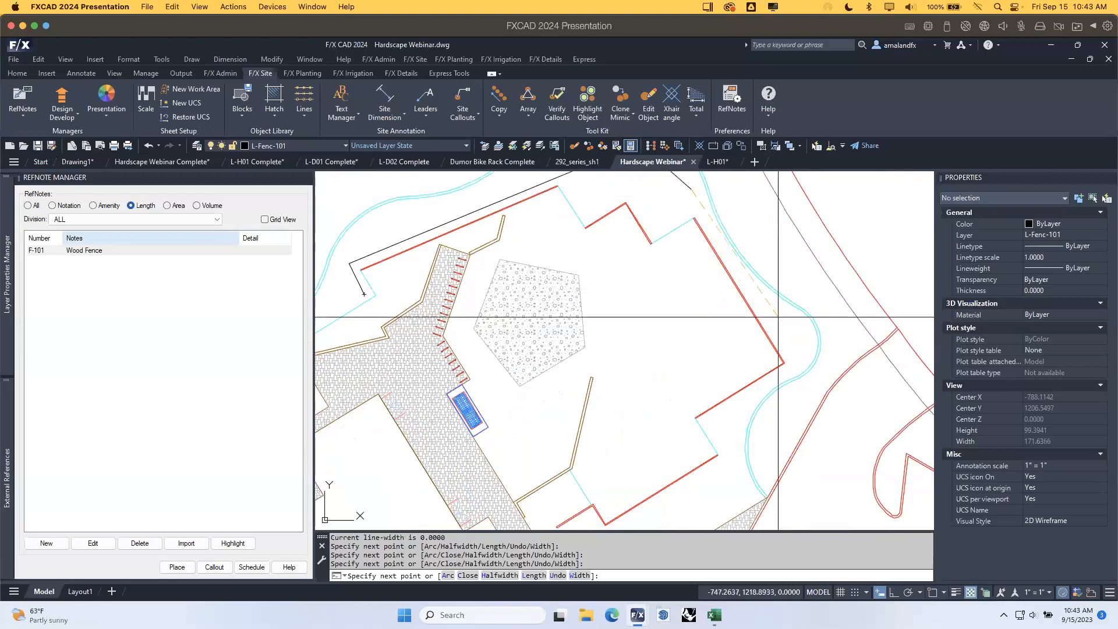
pyautogui.click(799, 361)
pyautogui.click(710, 420)
pyautogui.moveTo(701, 459)
pyautogui.mouseDown(button='middle')
pyautogui.moveTo(776, 369)
pyautogui.moveTo(825, 273)
pyautogui.mouseUp(button='middle')
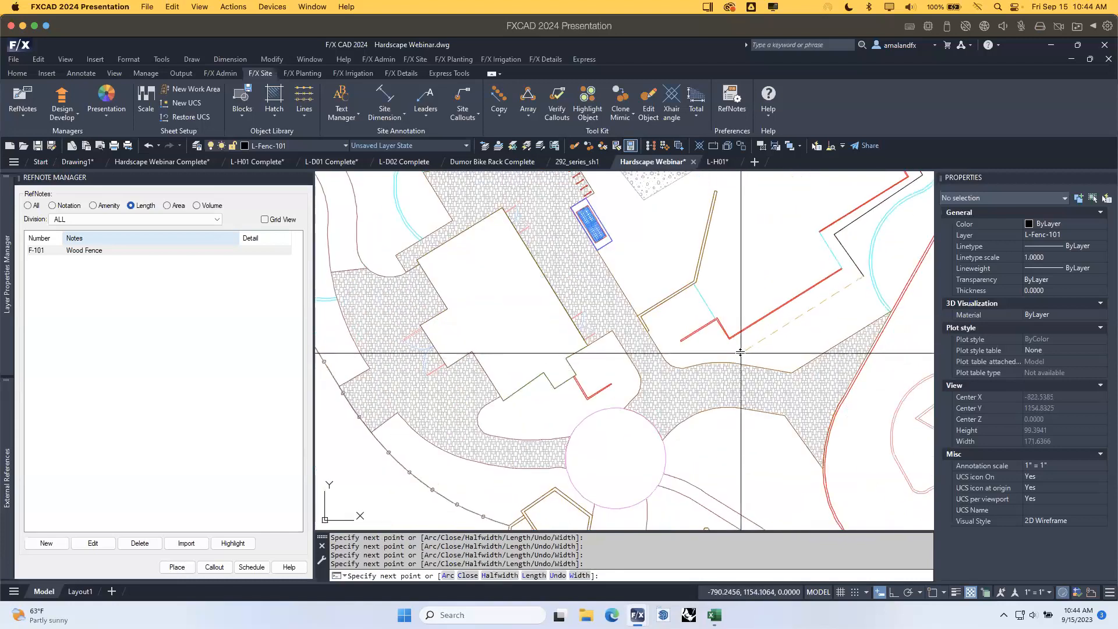
pyautogui.scroll(-4, 728, 243)
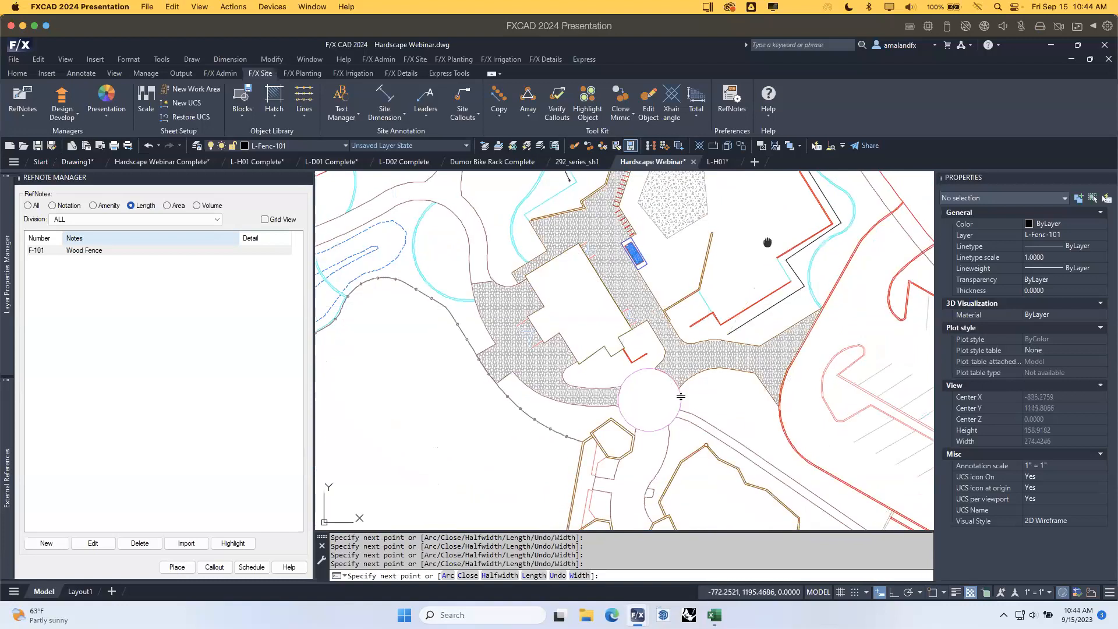
pyautogui.press('Return')
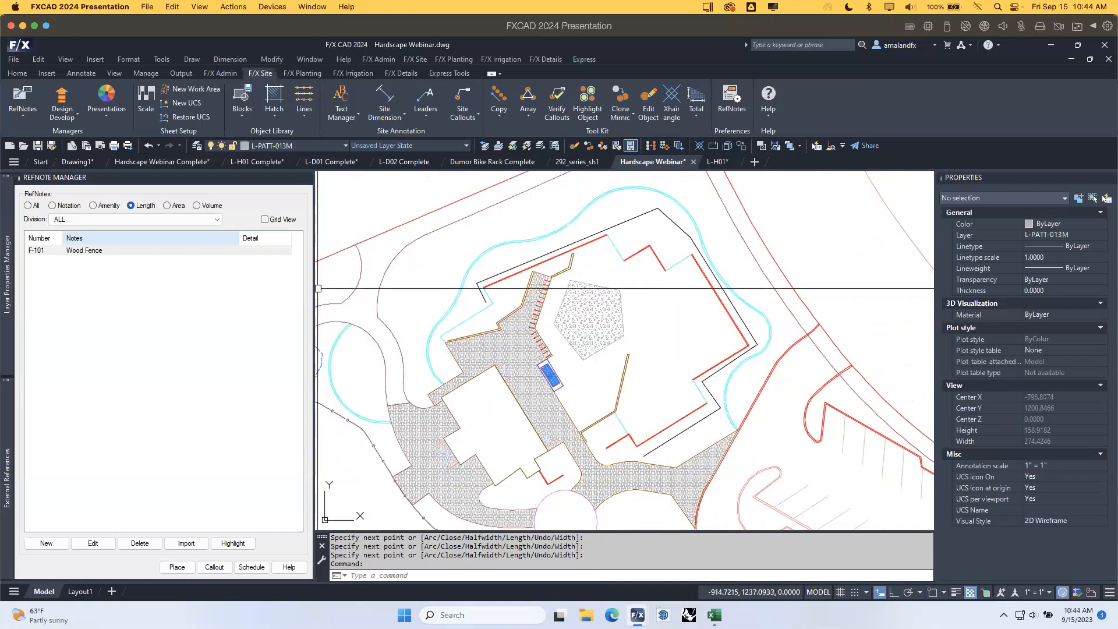
# Convert the F-101 boundary polyline into a Wood Screen Fence with 8 ft lengths.
pyautogui.click(629, 221)
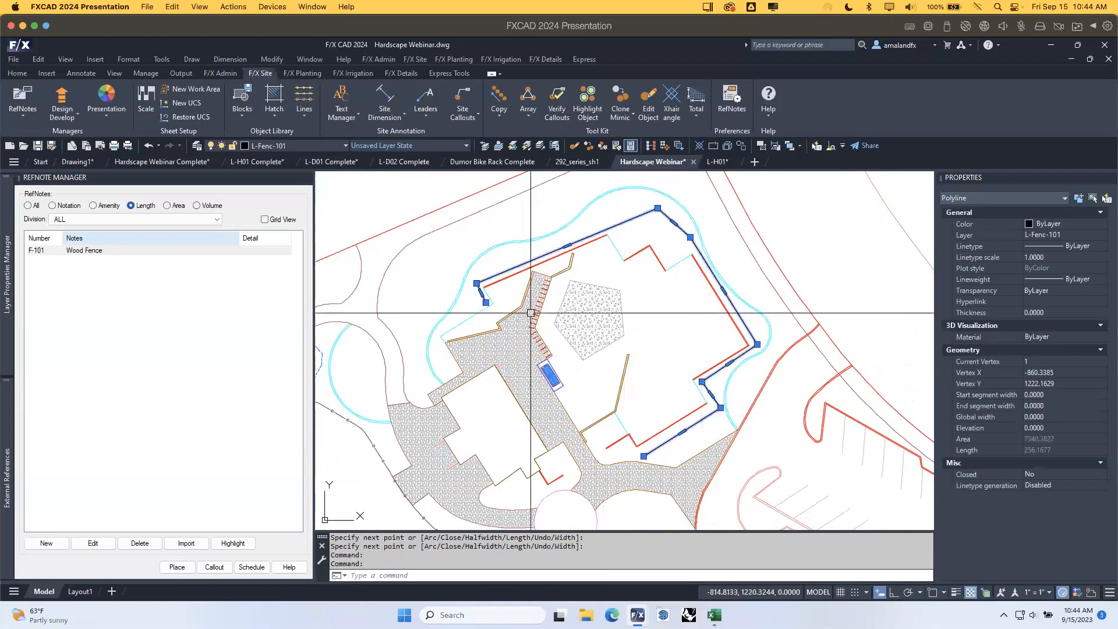
pyautogui.moveTo(7, 308)
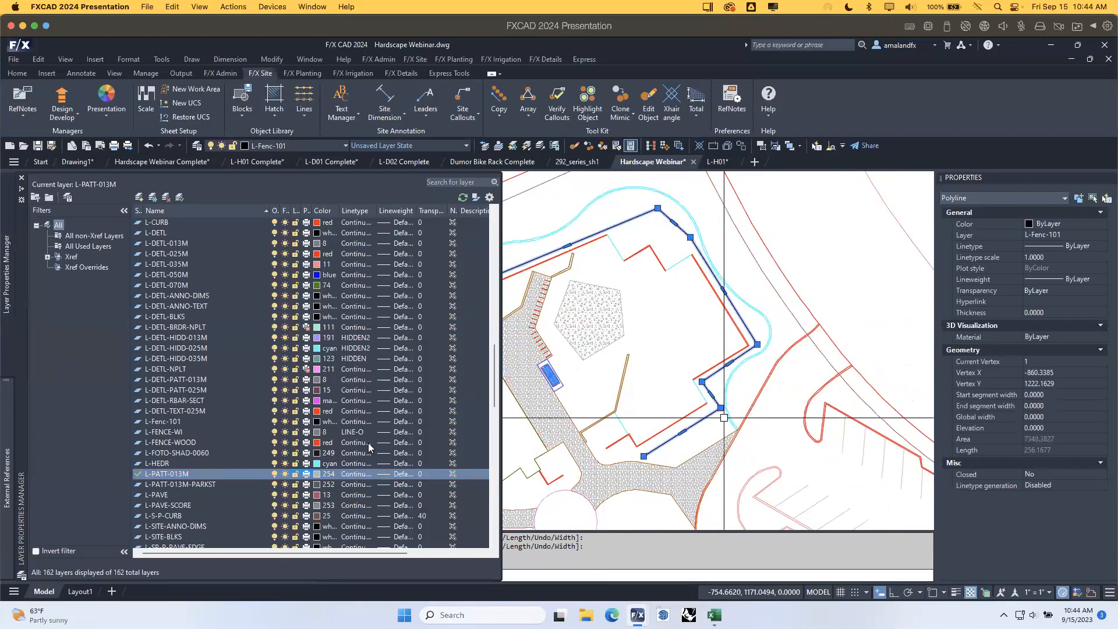
pyautogui.click(745, 291)
pyautogui.click(725, 263)
pyautogui.press('Escape')
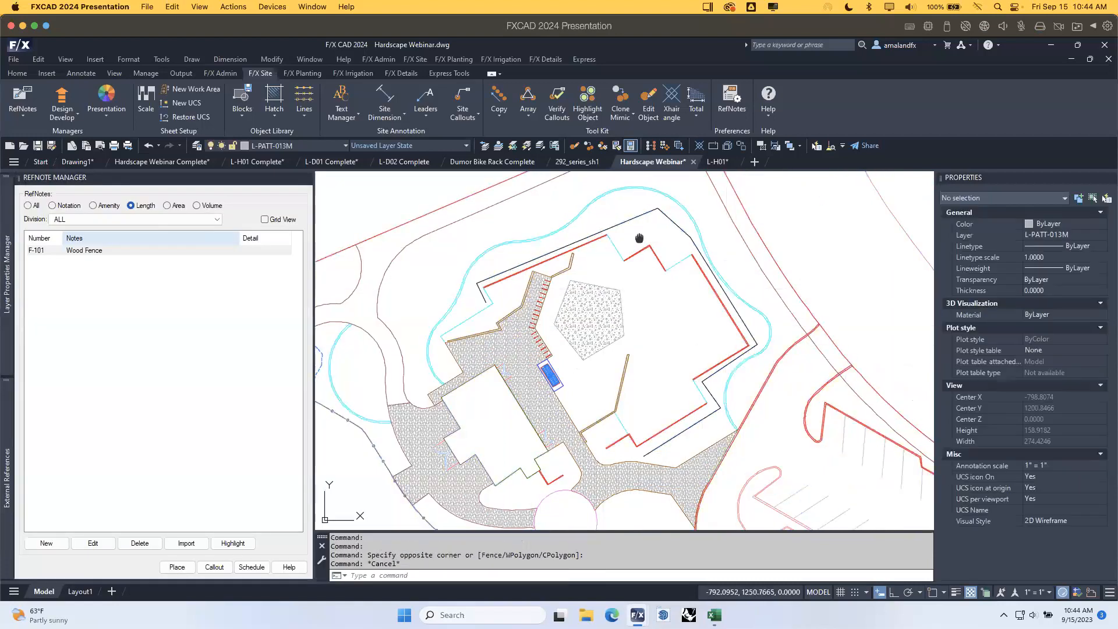
pyautogui.moveTo(639, 239); pyautogui.dragTo(661, 289, button='middle')
pyautogui.click(304, 113)
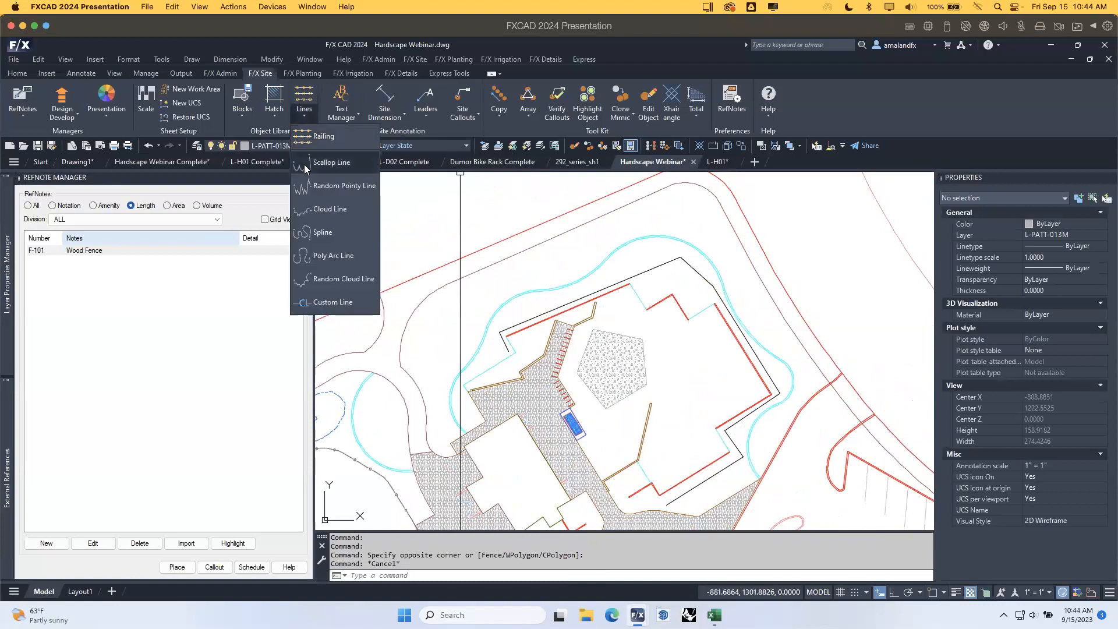
pyautogui.click(326, 139)
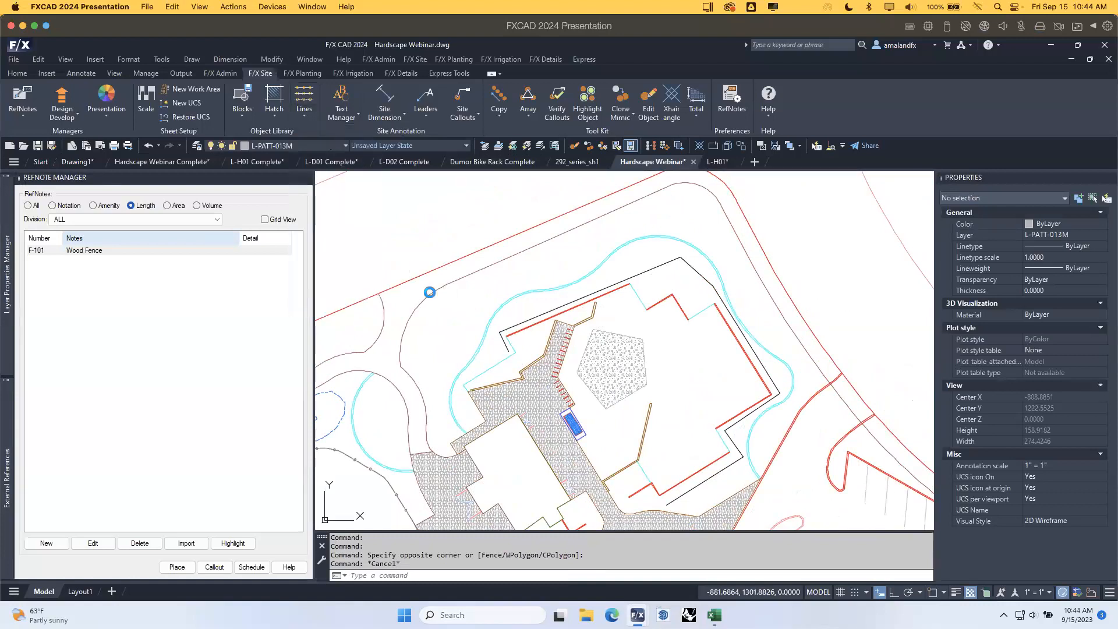
pyautogui.press('Return')
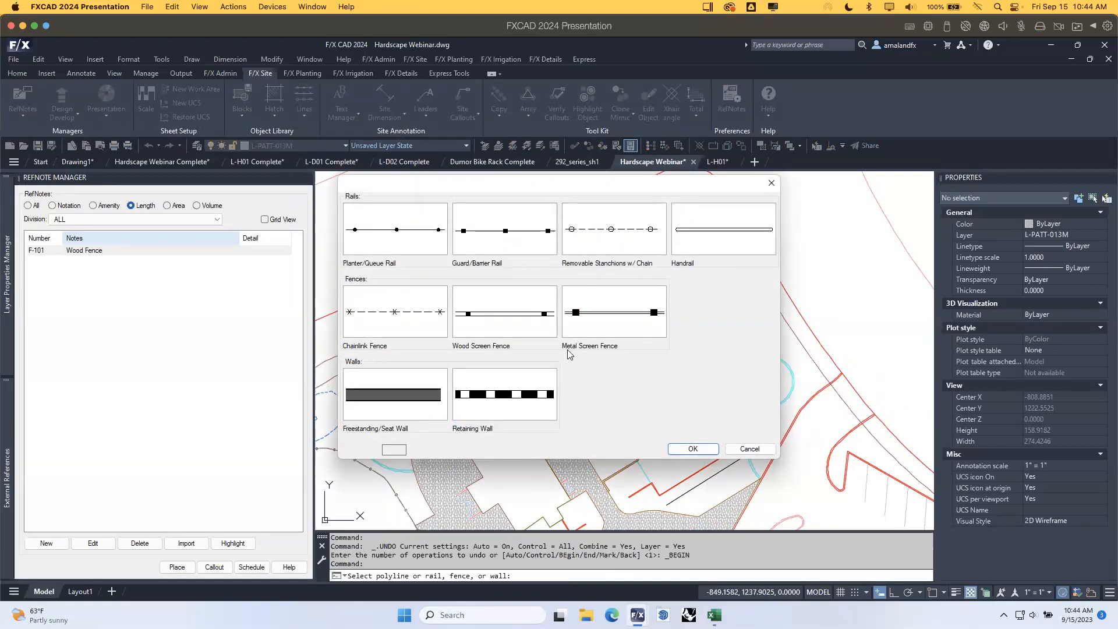
pyautogui.click(524, 329)
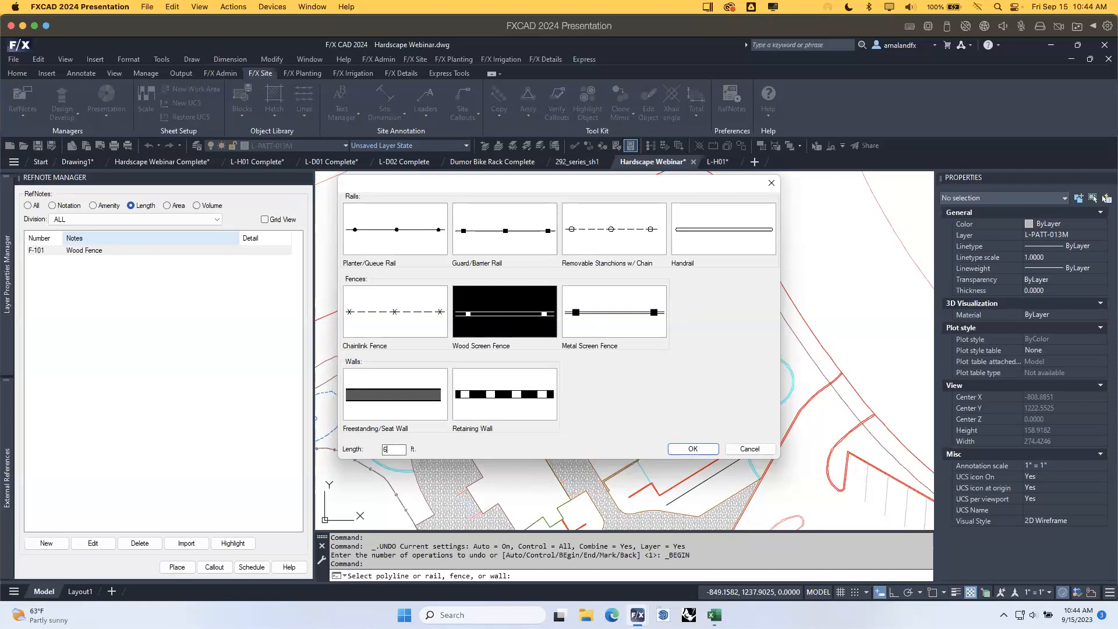
pyautogui.click(691, 449)
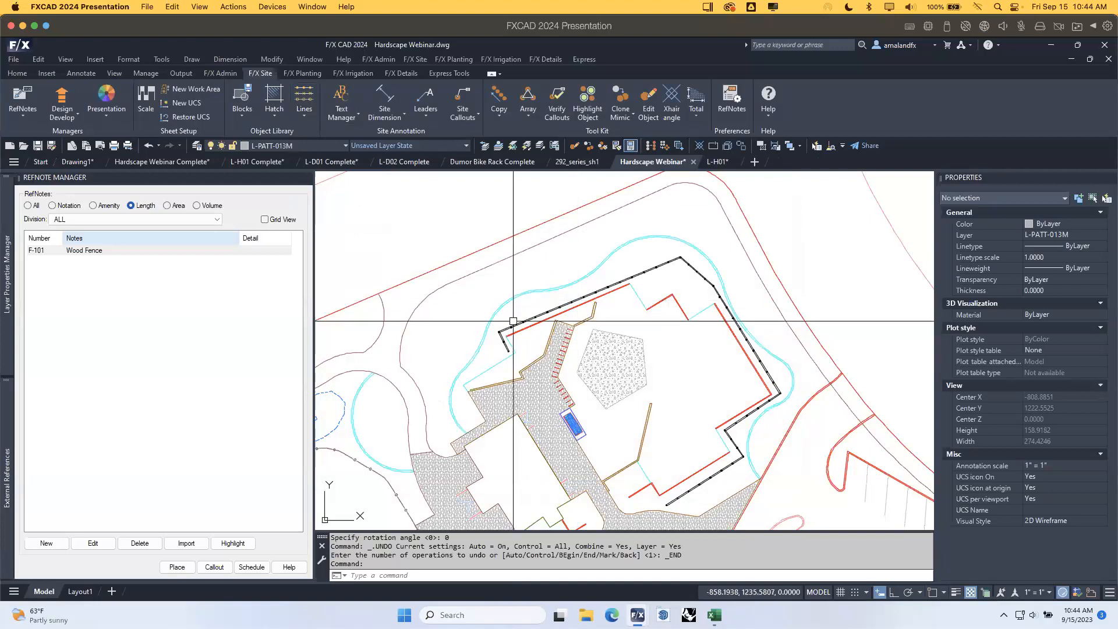
# Inspect the wood screen fence along its eastern and southern sides.
pyautogui.scroll(6, 513, 321)
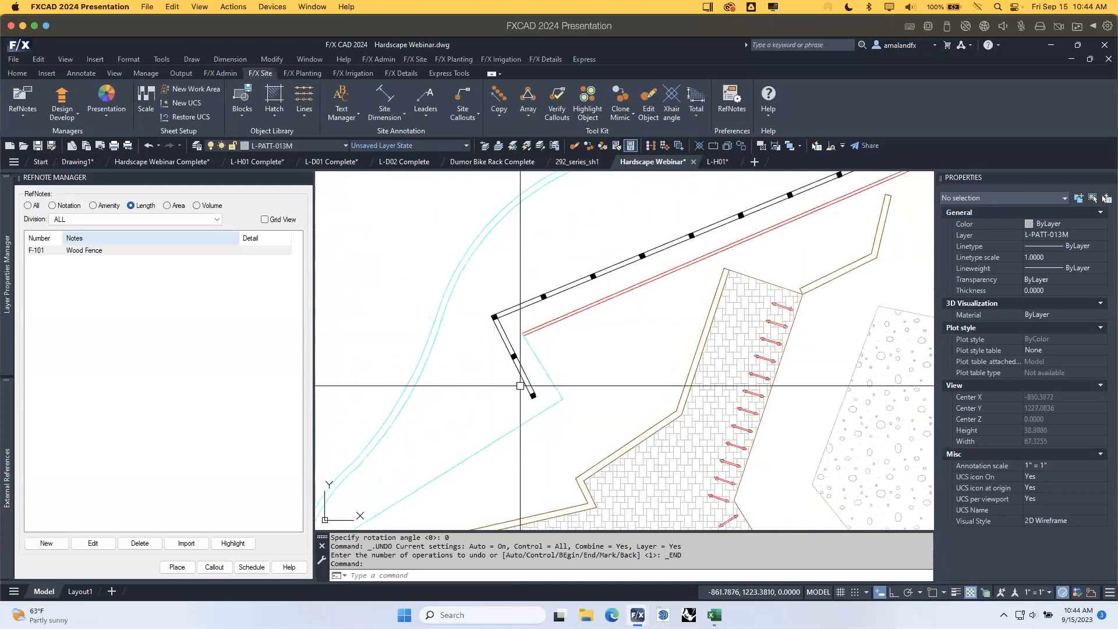
pyautogui.scroll(-2, 532, 394)
pyautogui.moveTo(756, 277); pyautogui.dragTo(450, 424, button='middle')
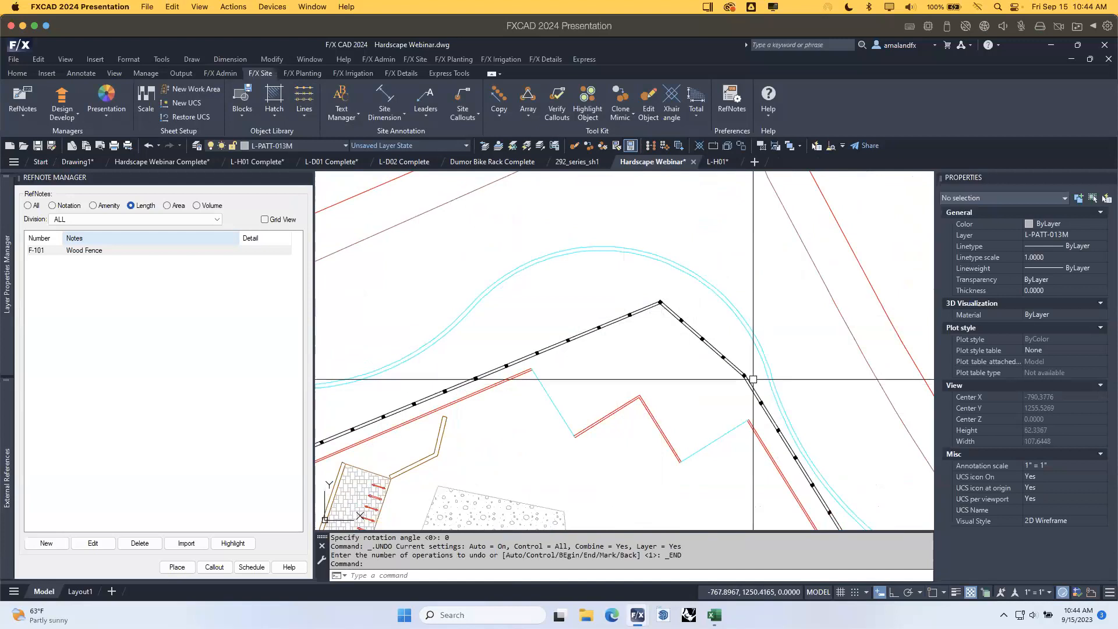
pyautogui.moveTo(754, 379); pyautogui.dragTo(697, 320, button='middle')
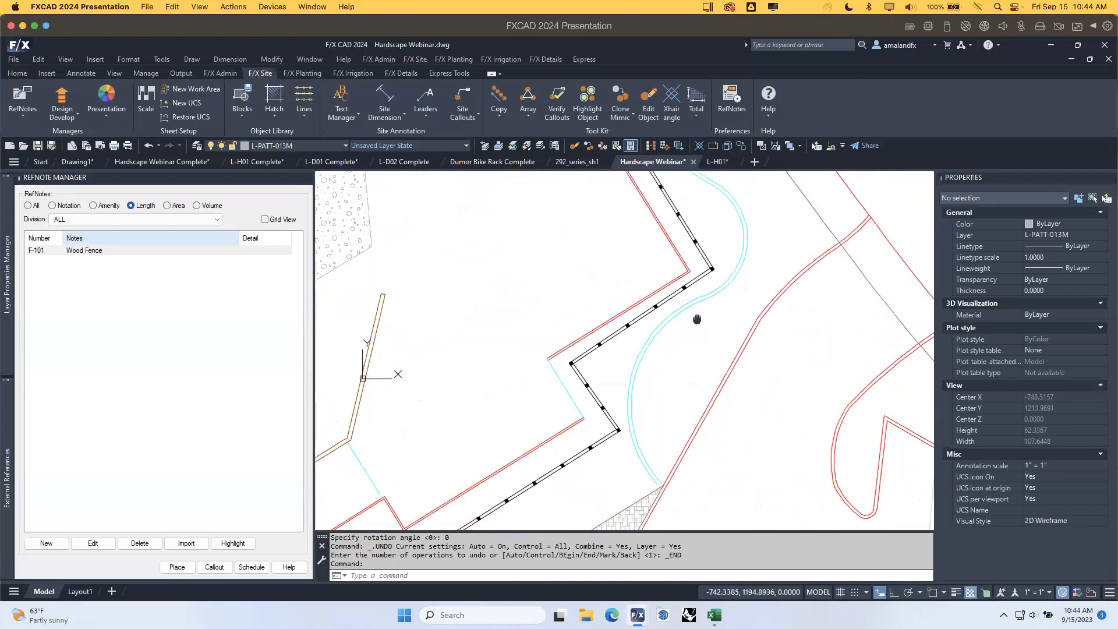
pyautogui.moveTo(600, 474); pyautogui.dragTo(691, 345, button='middle')
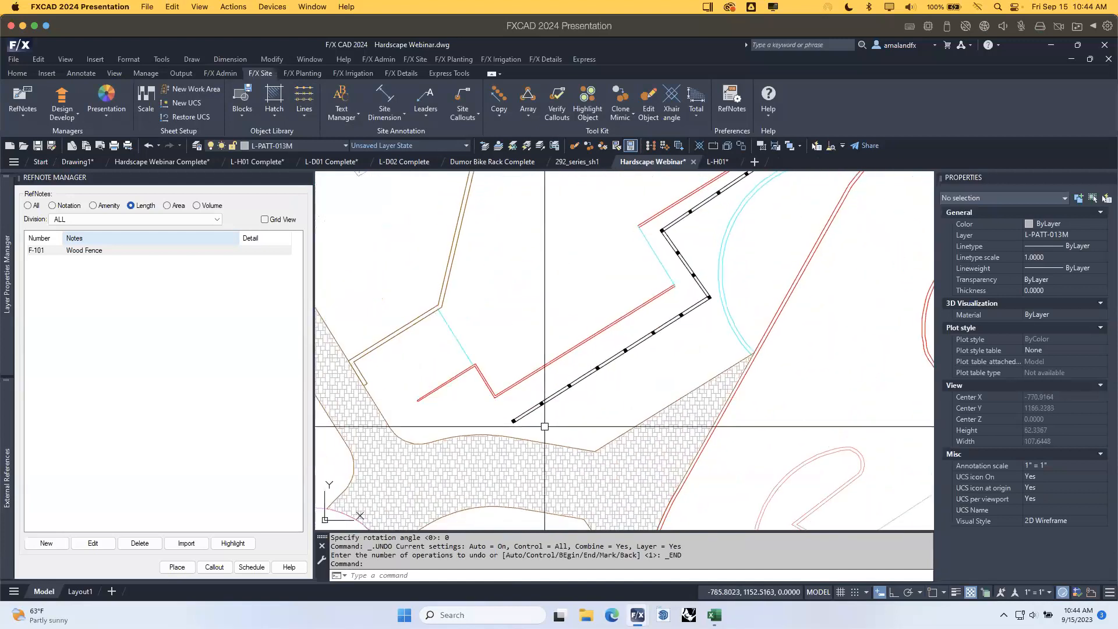
pyautogui.scroll(-3, 517, 428)
pyautogui.moveTo(575, 370)
pyautogui.mouseDown(button='middle')
pyautogui.moveTo(549, 279)
pyautogui.moveTo(680, 465)
pyautogui.moveTo(650, 382)
pyautogui.moveTo(657, 433)
pyautogui.mouseUp(button='middle')
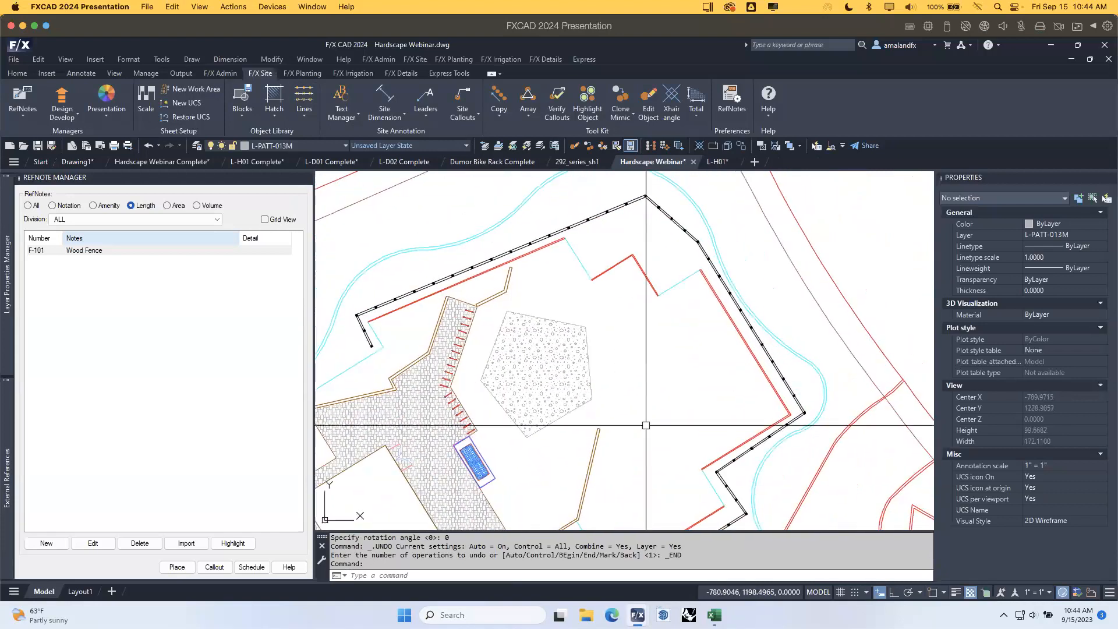
pyautogui.click(390, 300)
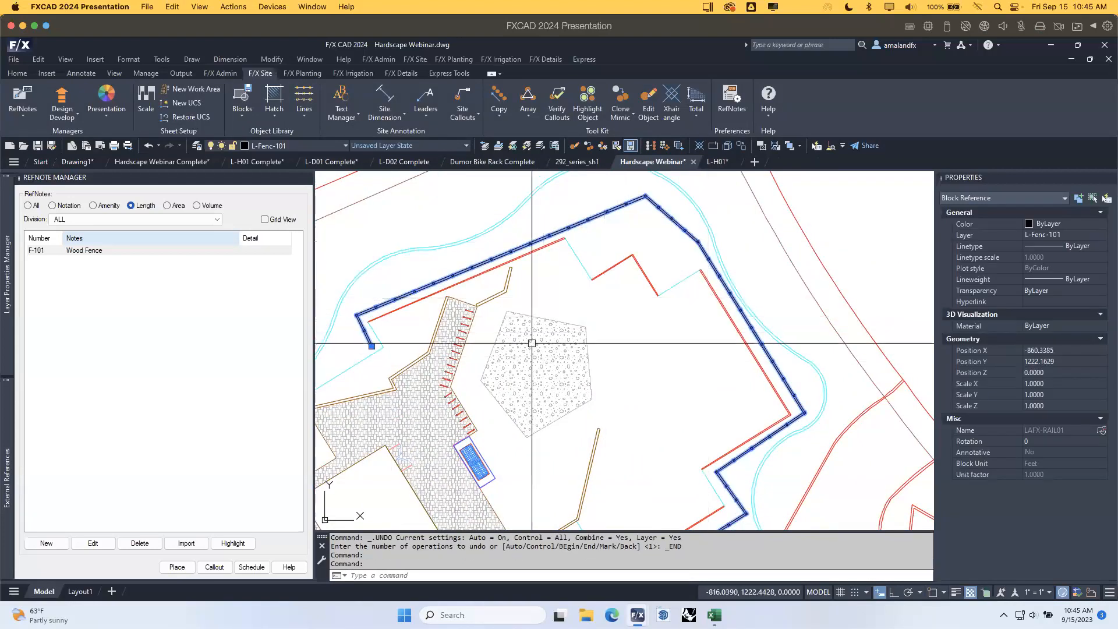
pyautogui.moveTo(527, 349); pyautogui.dragTo(556, 372, button='middle')
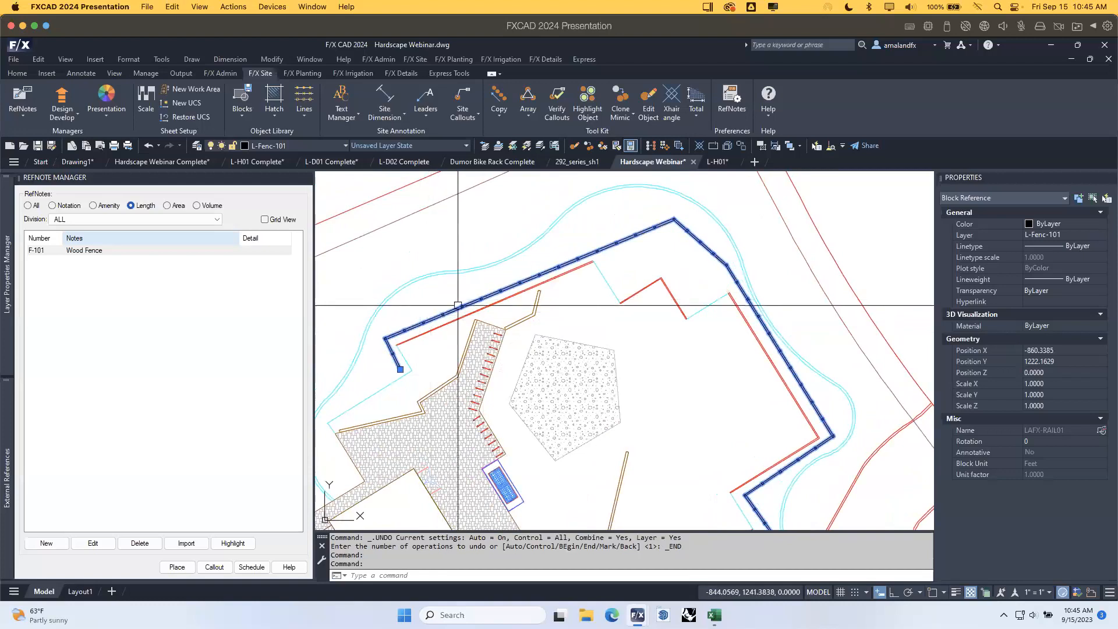
pyautogui.press('Escape')
# Revert the fence to a plain polyline and stretch its top vertex up and left.
pyautogui.click(304, 96)
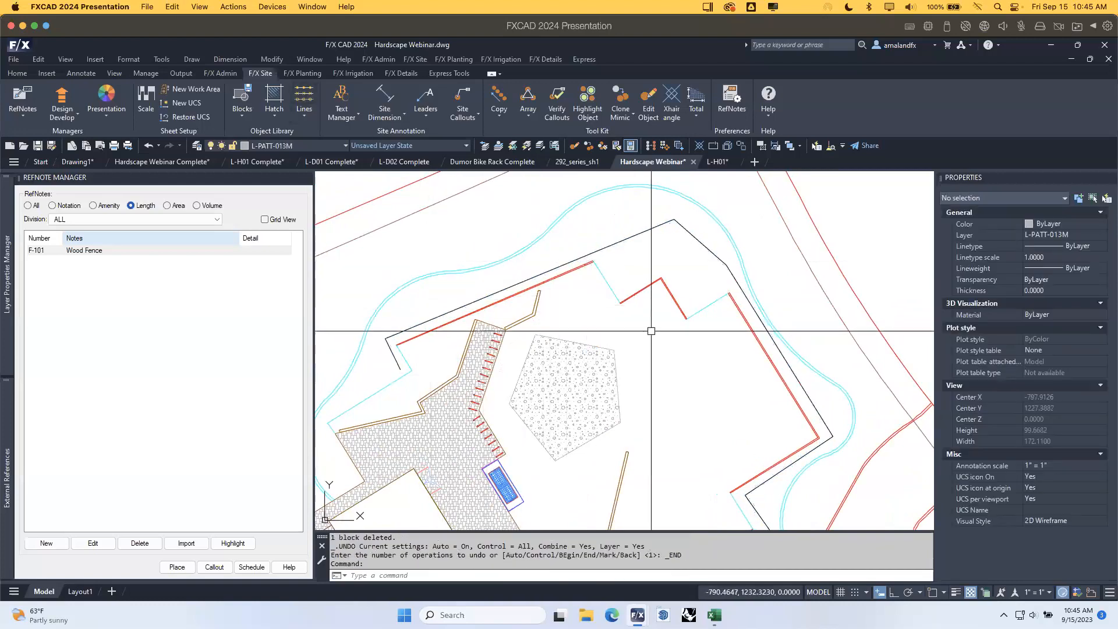
pyautogui.click(661, 225)
pyautogui.click(674, 219)
pyautogui.click(643, 202)
pyautogui.press('Escape')
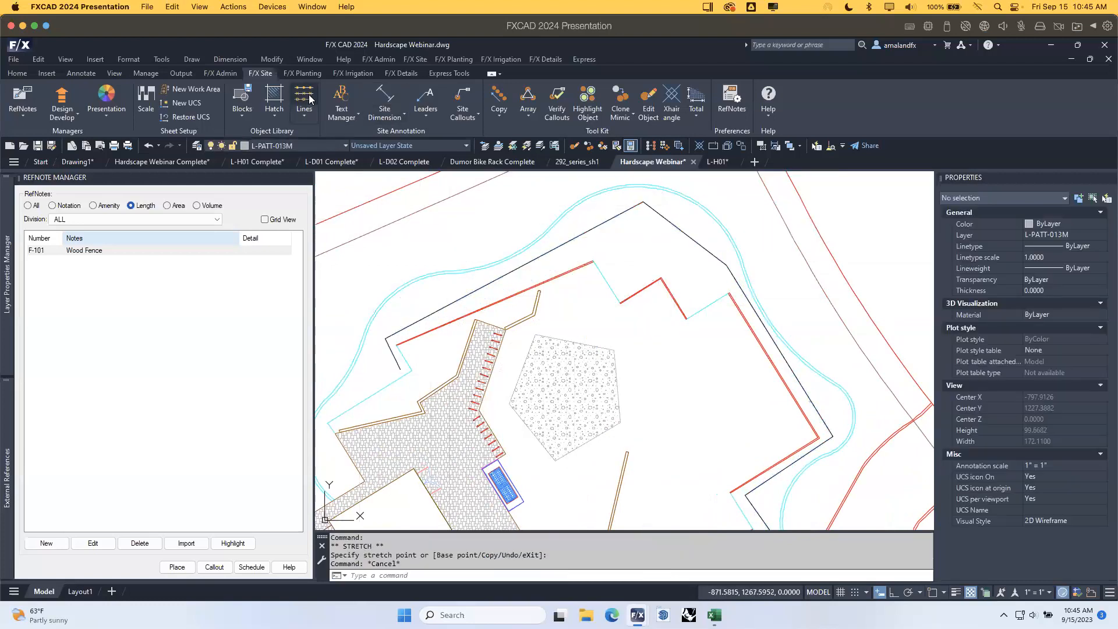
# Reapply the Wood Screen Fence style to the reshaped F-101 polyline.
pyautogui.click(304, 96)
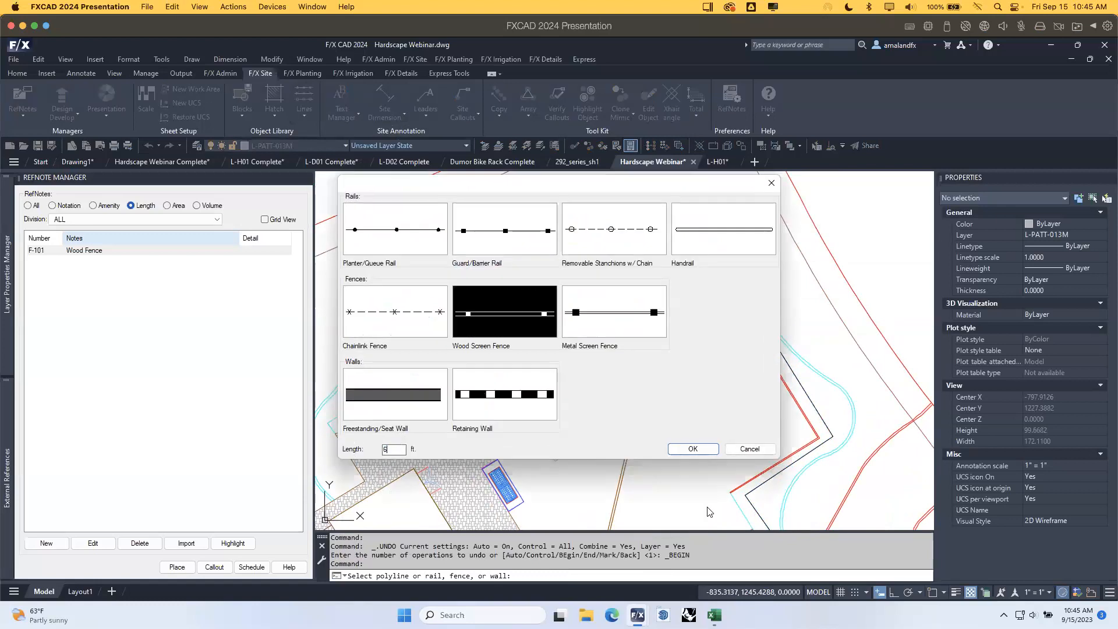
pyautogui.click(688, 449)
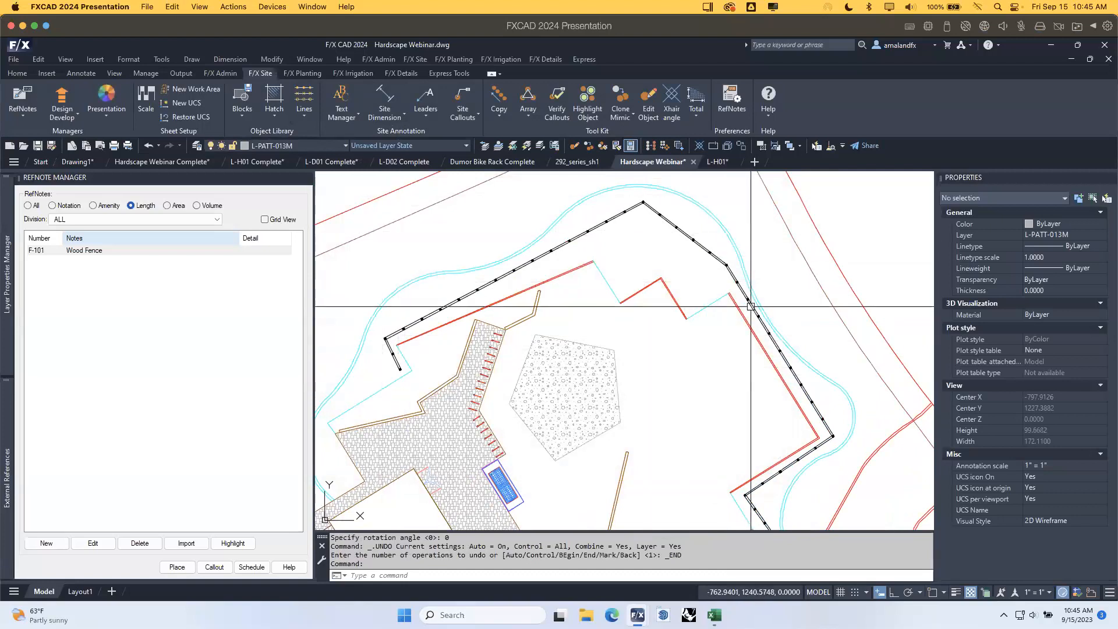
pyautogui.moveTo(788, 481)
pyautogui.mouseDown(button='middle')
pyautogui.moveTo(731, 429)
pyautogui.moveTo(719, 435)
pyautogui.mouseUp(button='middle')
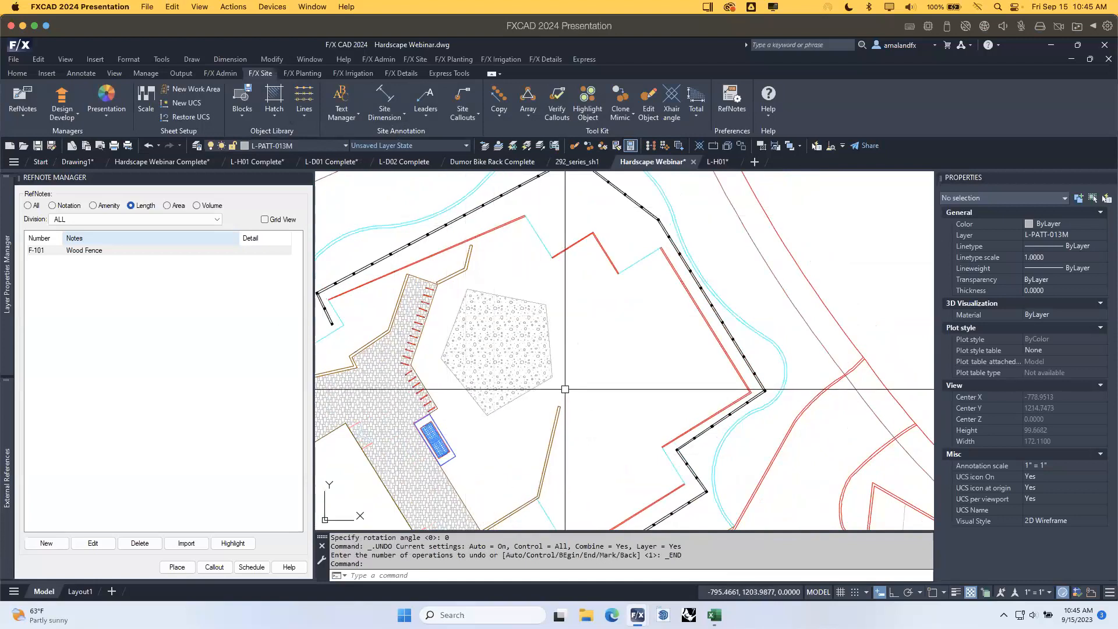
pyautogui.scroll(-4, 565, 389)
pyautogui.scroll(2, 572, 391)
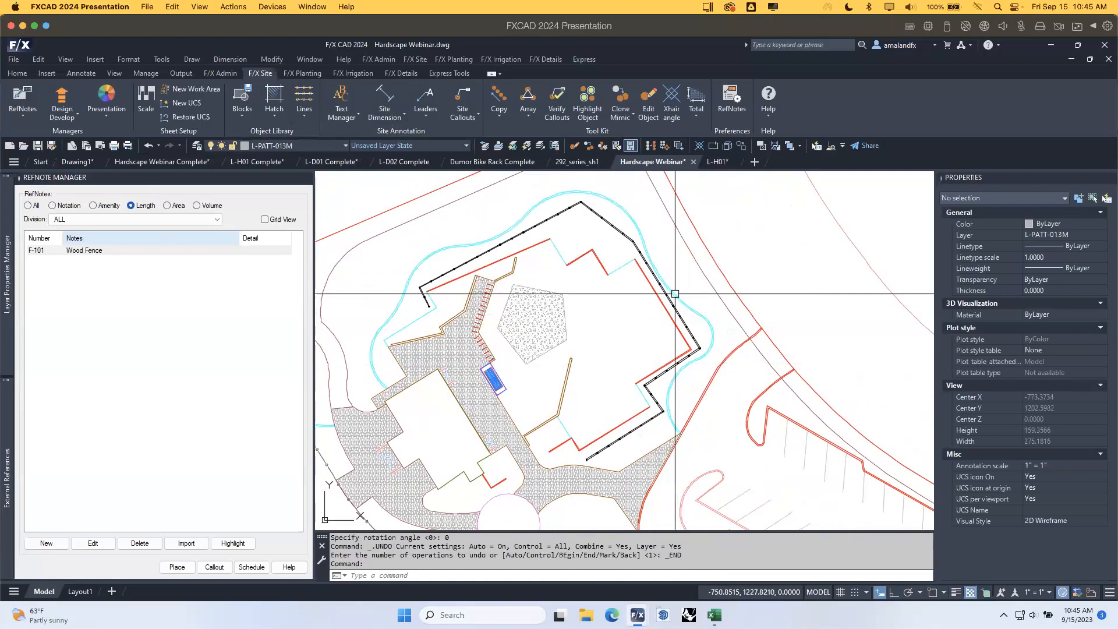
# Save the Hardscape Webinar drawing.
pyautogui.moveTo(675, 293)
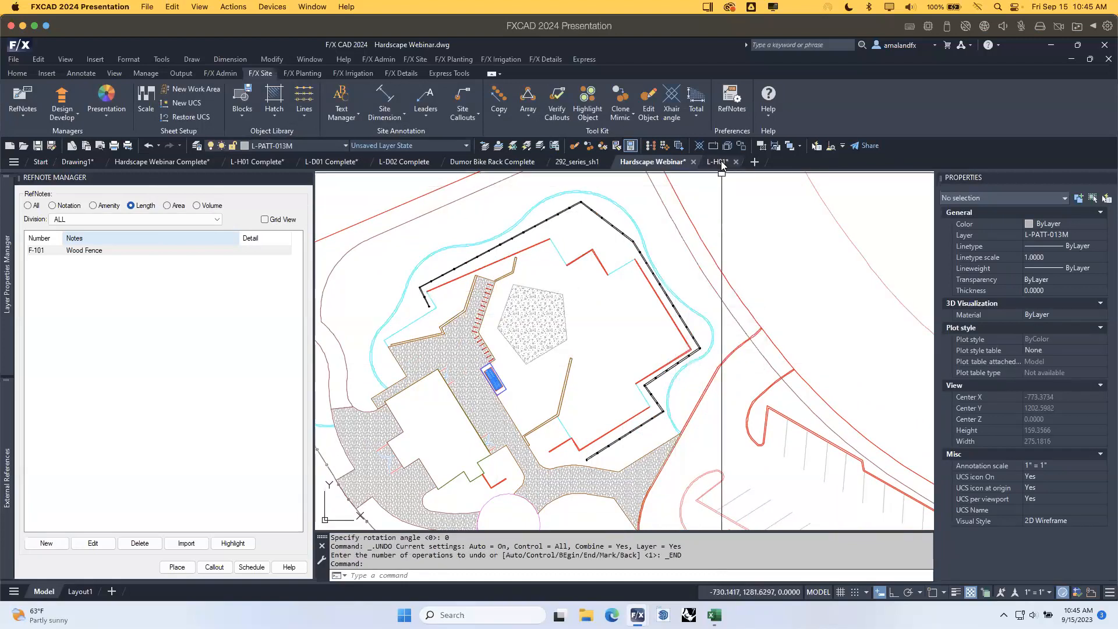
pyautogui.moveTo(722, 165)
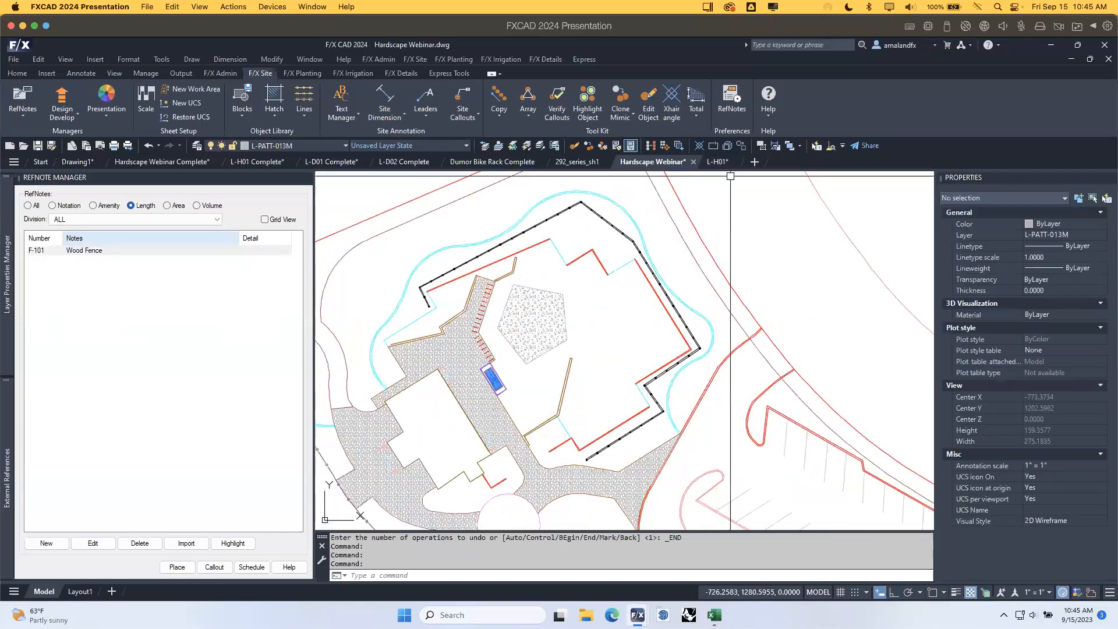
pyautogui.click(37, 146)
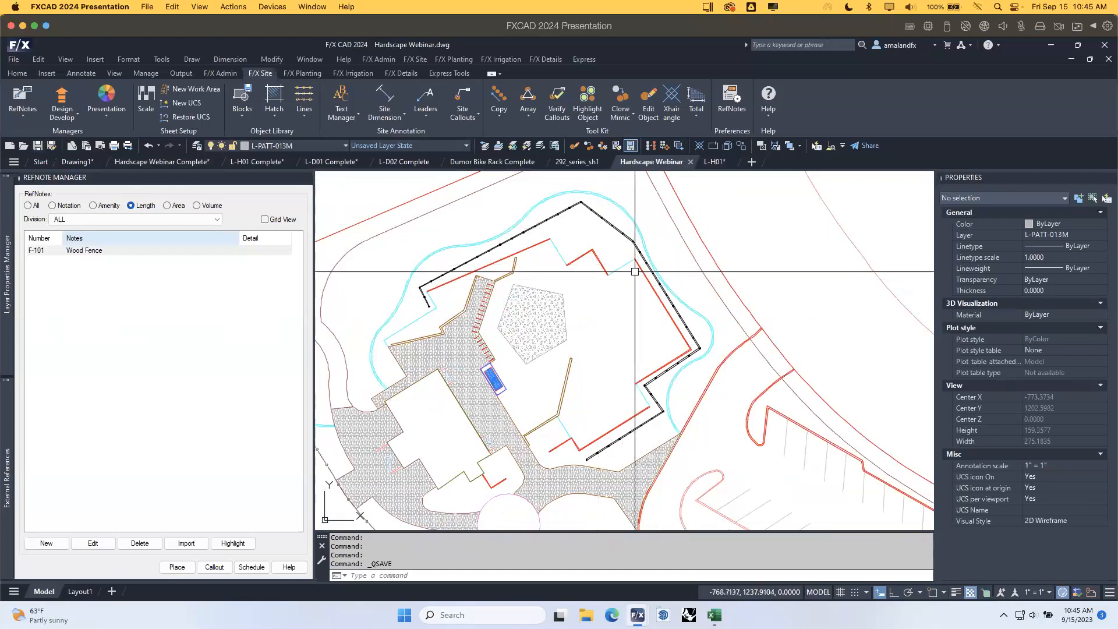
# Switch to the L-H01 drawing and display its Hardscape layout.
pyautogui.click(715, 163)
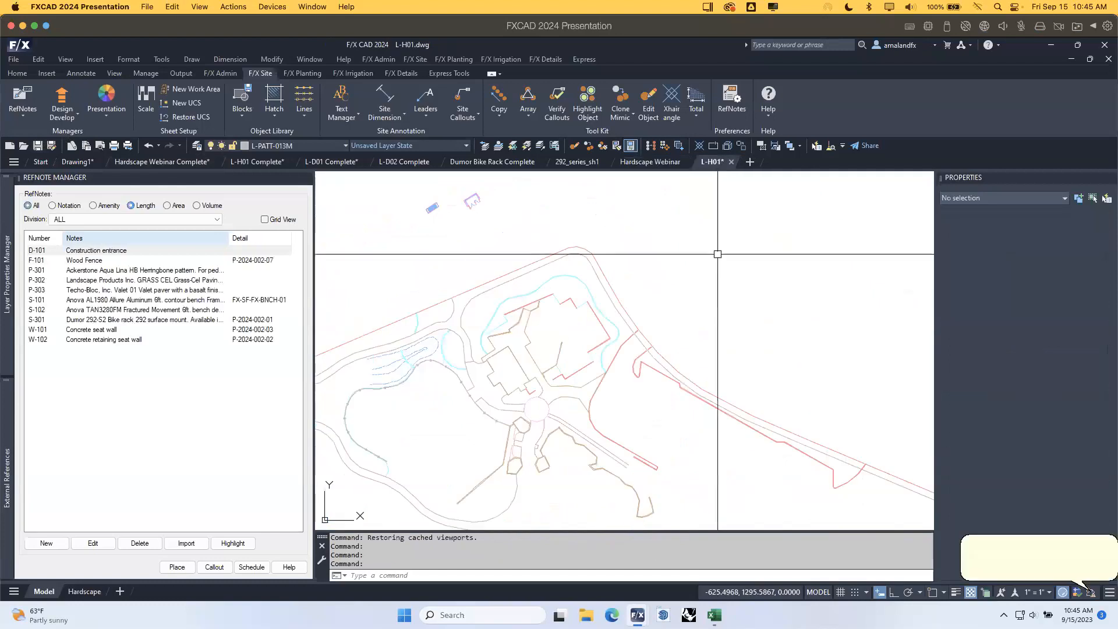
pyautogui.scroll(-3, 574, 337)
pyautogui.moveTo(80, 597)
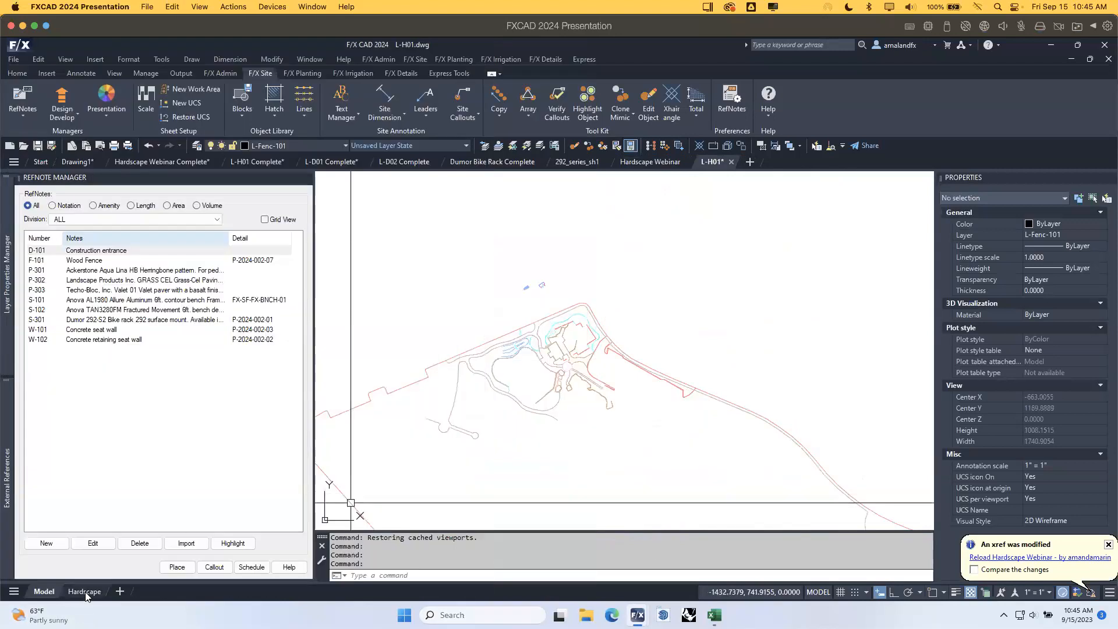
pyautogui.click(84, 592)
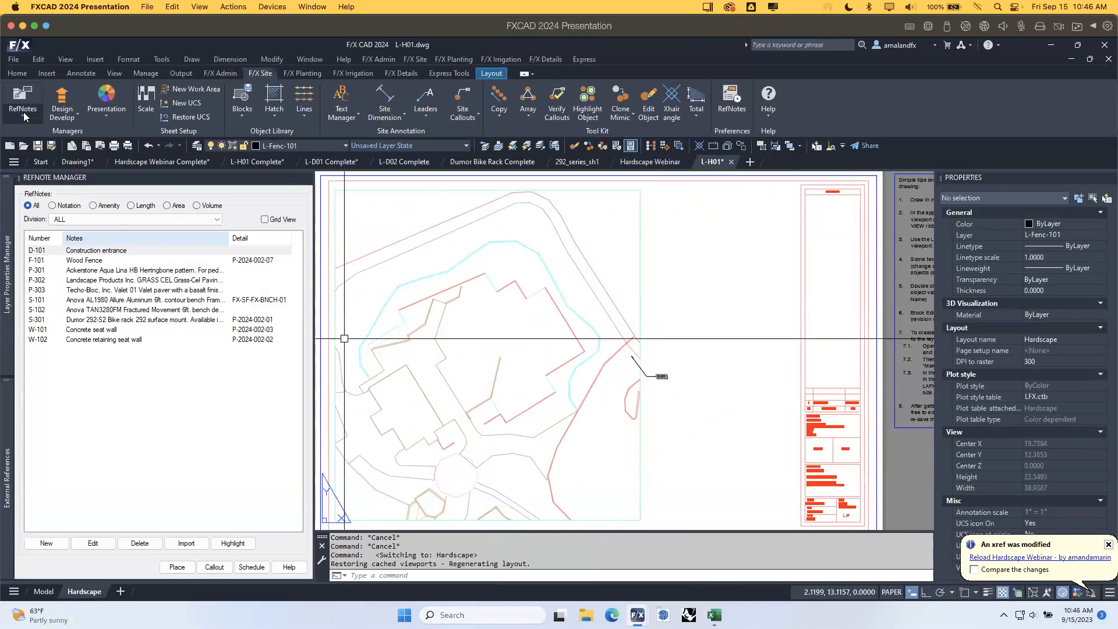
# Associate L-H01 with the Hardscape Webinar Presentation project (2024-004).
pyautogui.click(215, 72)
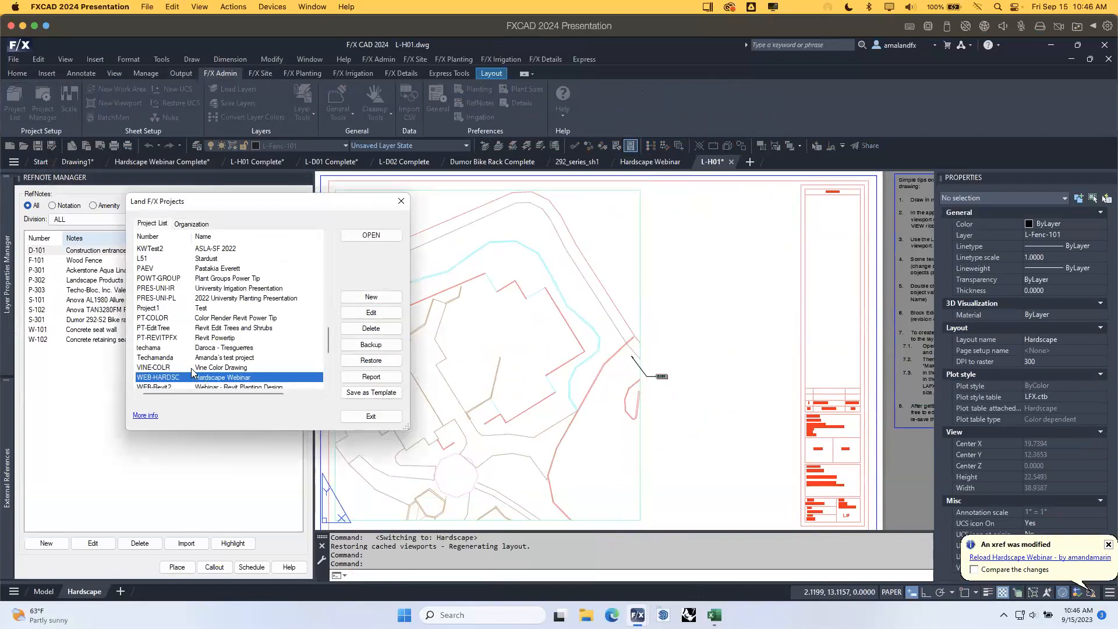
pyautogui.scroll(10, 171, 330)
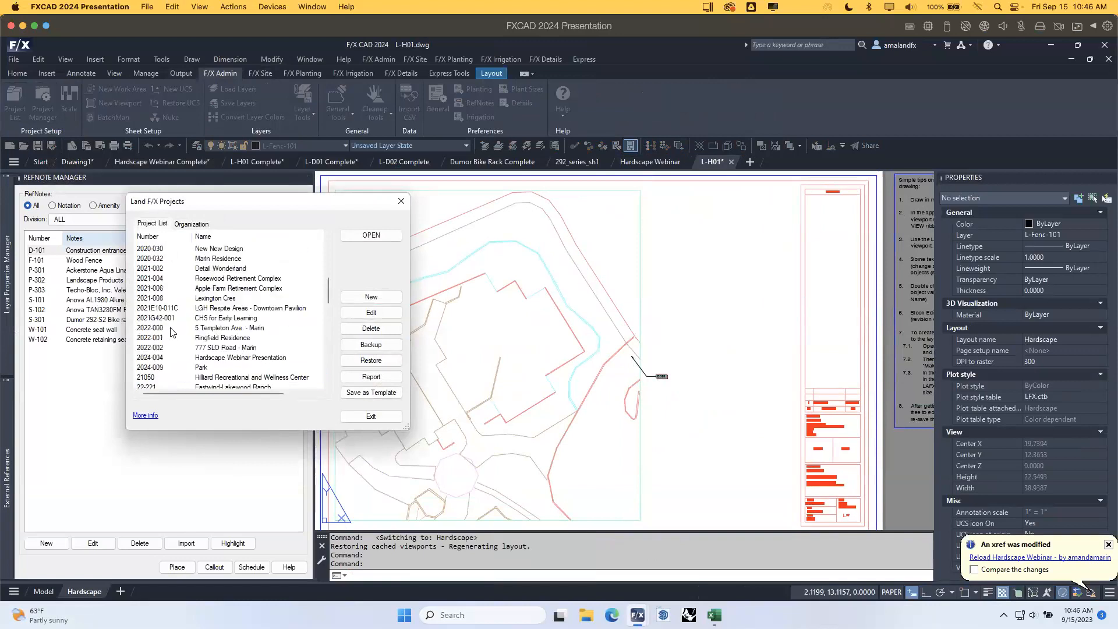
pyautogui.scroll(-1, 171, 330)
pyautogui.click(167, 330)
pyautogui.click(379, 235)
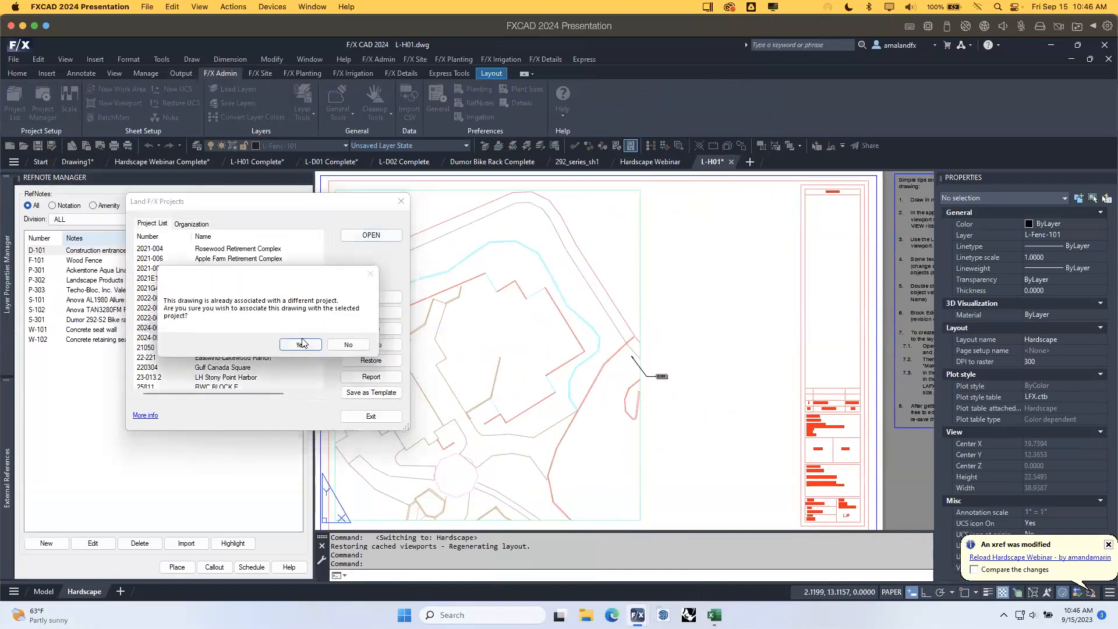
pyautogui.click(302, 345)
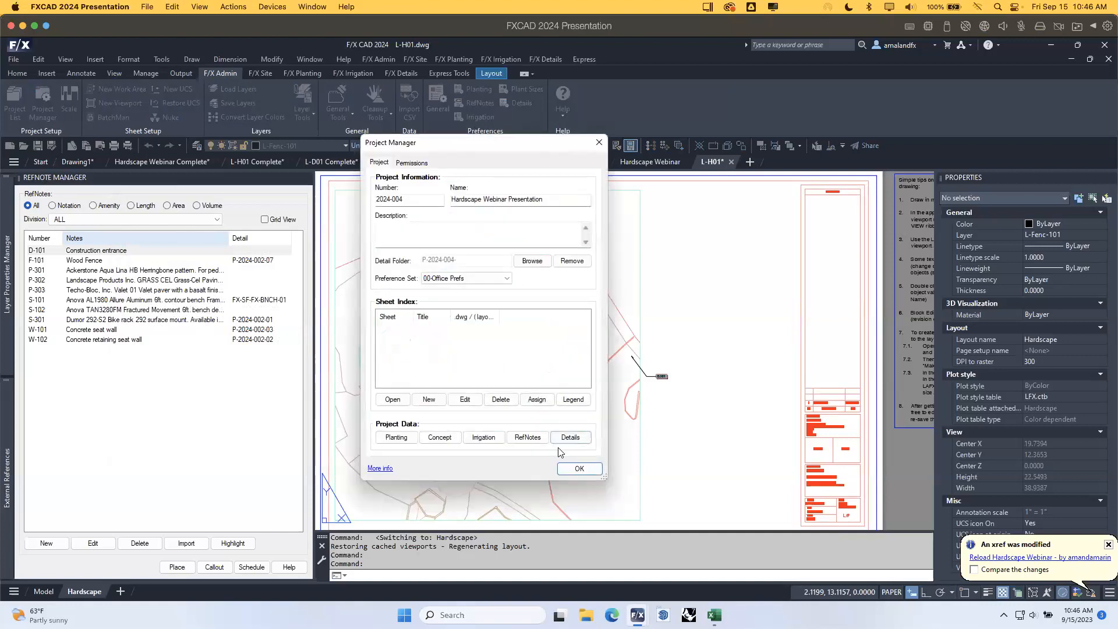
pyautogui.click(580, 469)
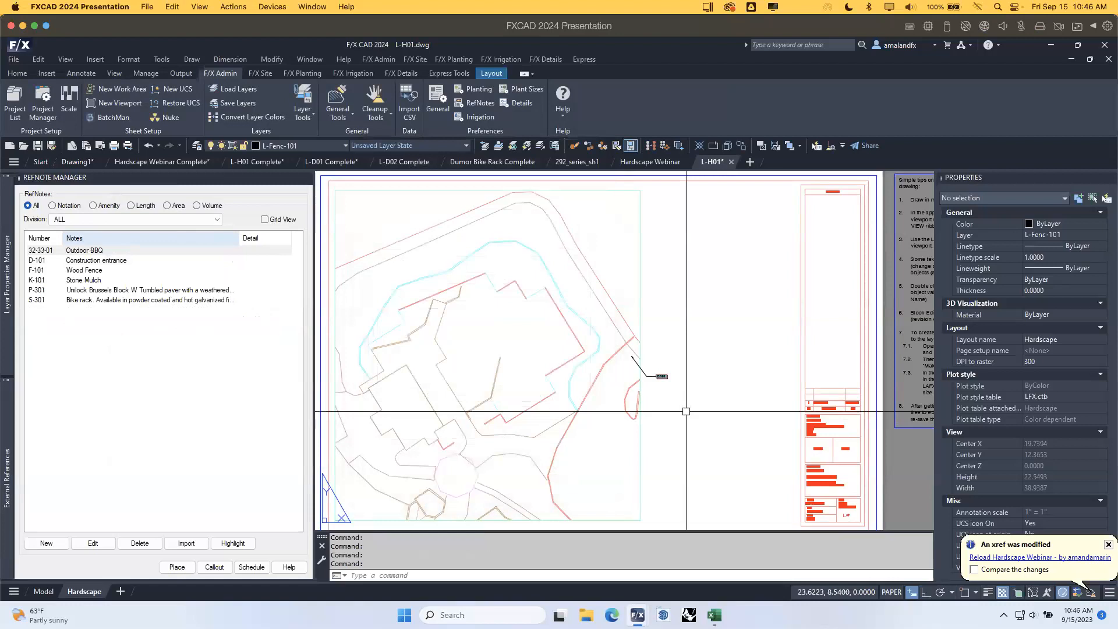
# Reload the Hardscape Webinar xref so paver hatching, stone mulch and fence appear.
pyautogui.scroll(-2, 662, 415)
pyautogui.moveTo(674, 406)
pyautogui.mouseDown(button='middle')
pyautogui.moveTo(652, 393)
pyautogui.moveTo(733, 383)
pyautogui.mouseUp(button='middle')
pyautogui.scroll(2, 642, 360)
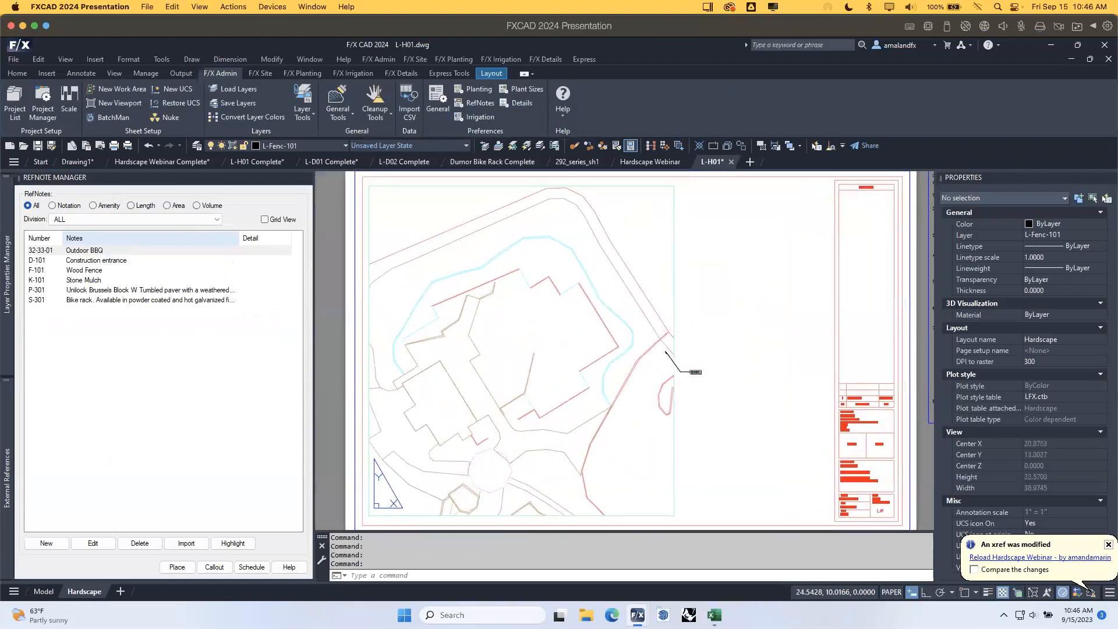
pyautogui.click(1023, 559)
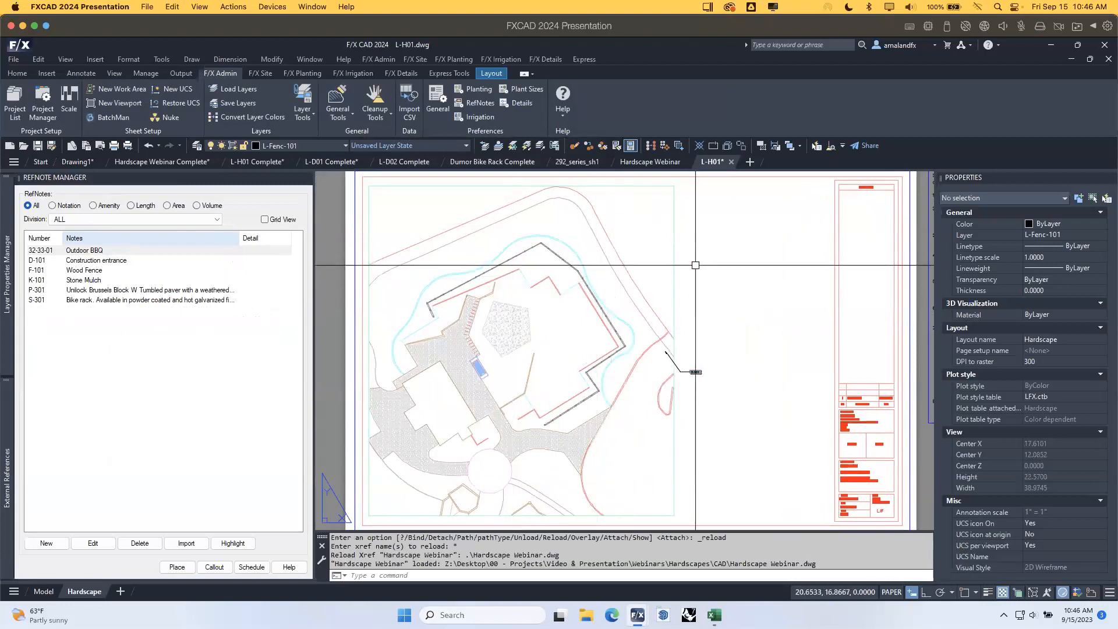
pyautogui.moveTo(736, 284); pyautogui.dragTo(685, 306, button='middle')
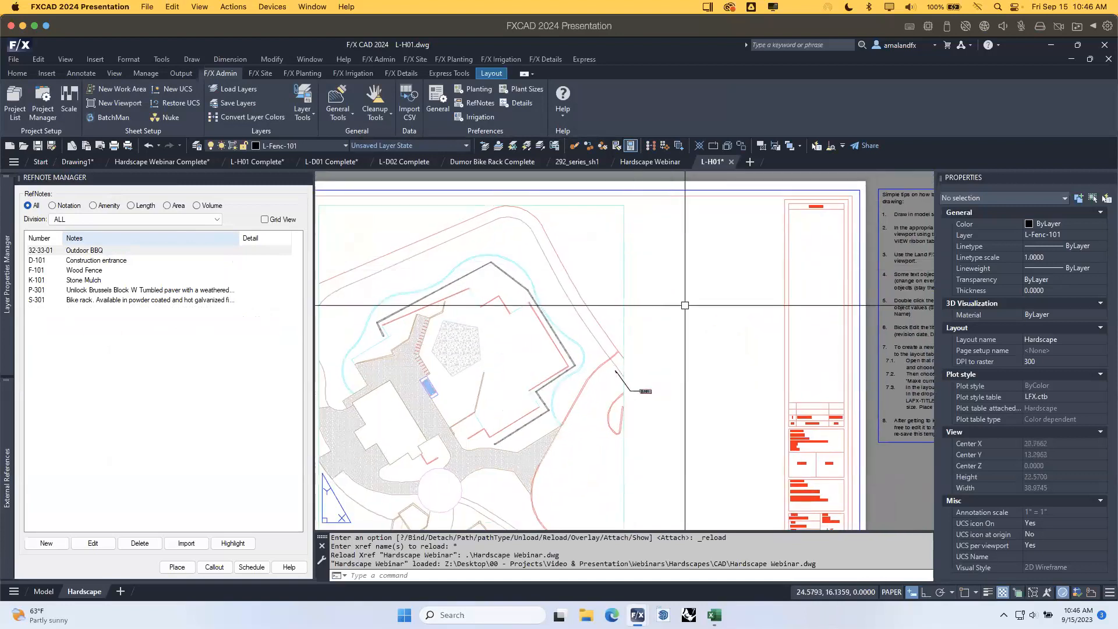
pyautogui.click(252, 567)
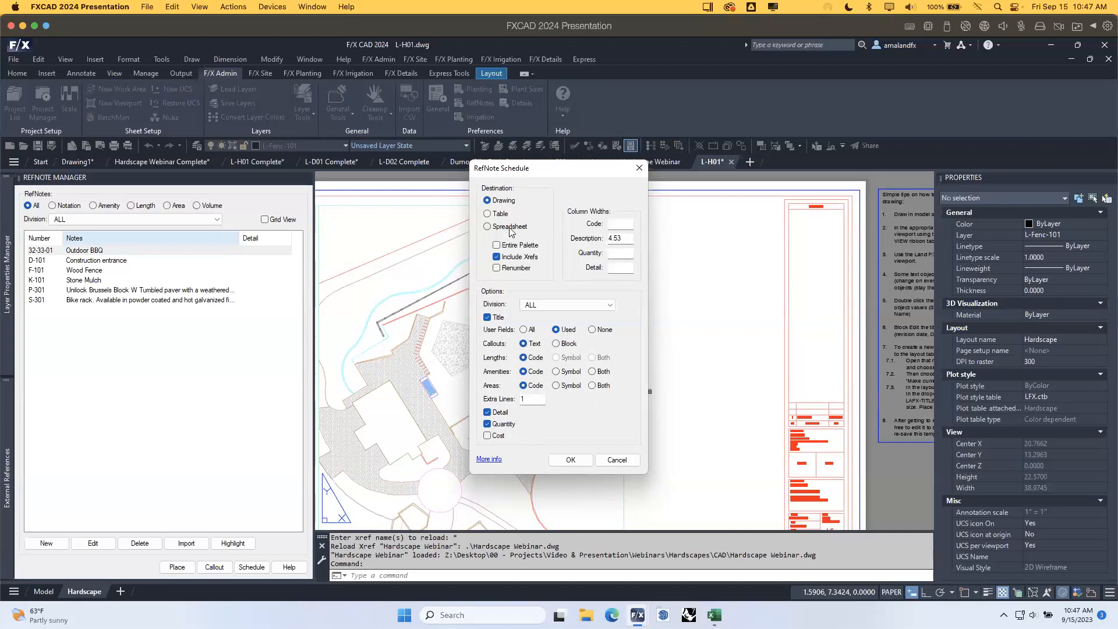
# Accept the schedule settings with Drawing destination and pick its upper-left corner on the sheet.
pyautogui.moveTo(716, 611)
pyautogui.click(572, 461)
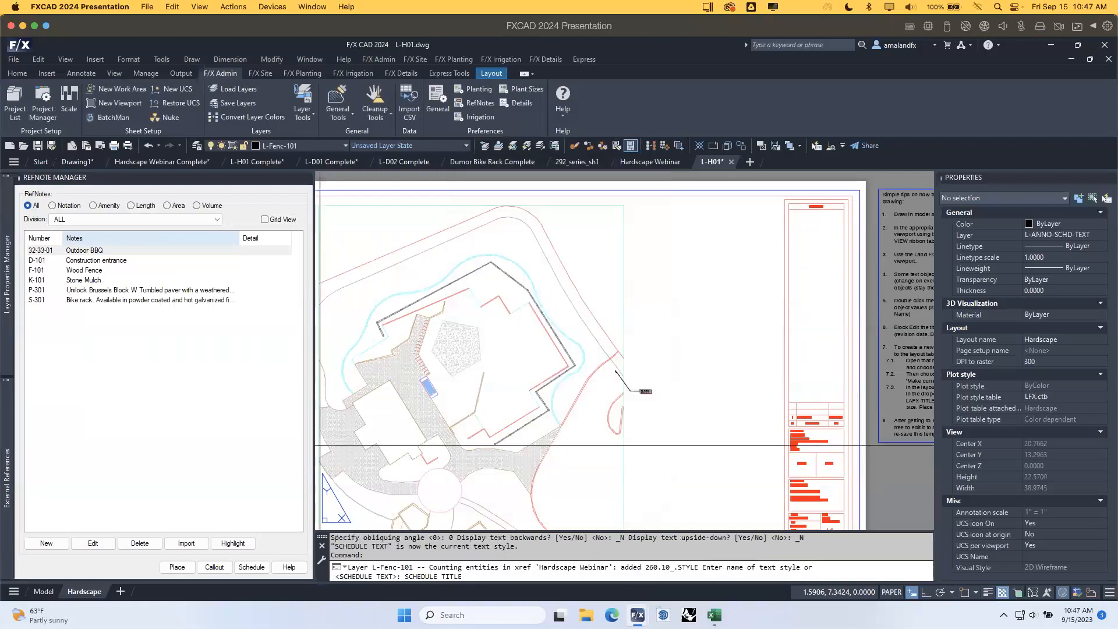
pyautogui.click(626, 198)
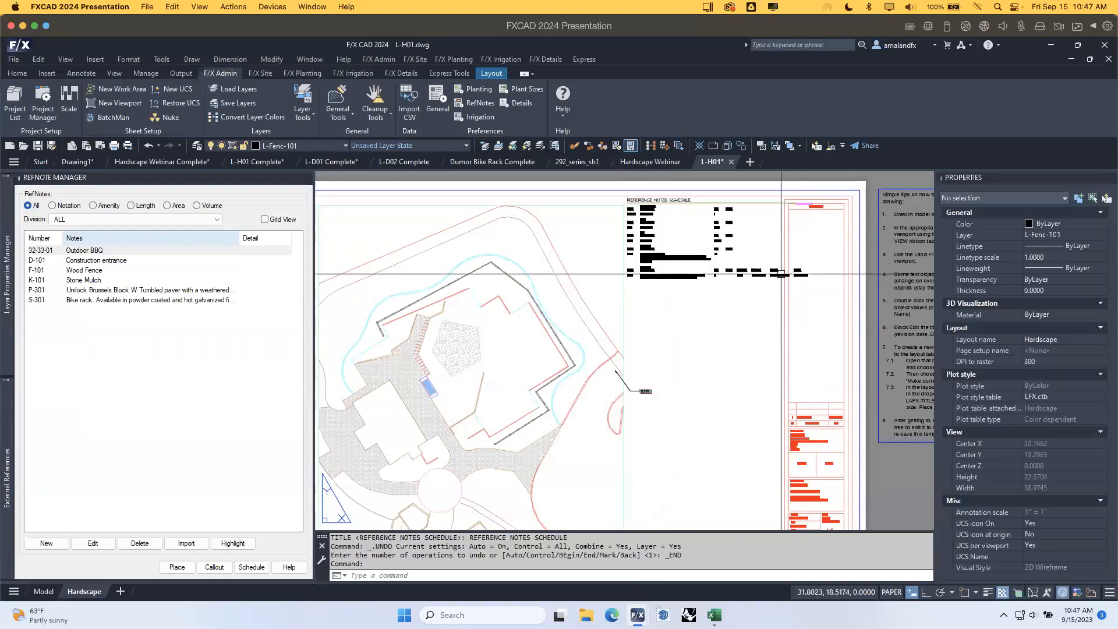
# Move the Reference Notes Schedule slightly up and to the left.
pyautogui.scroll(5, 751, 274)
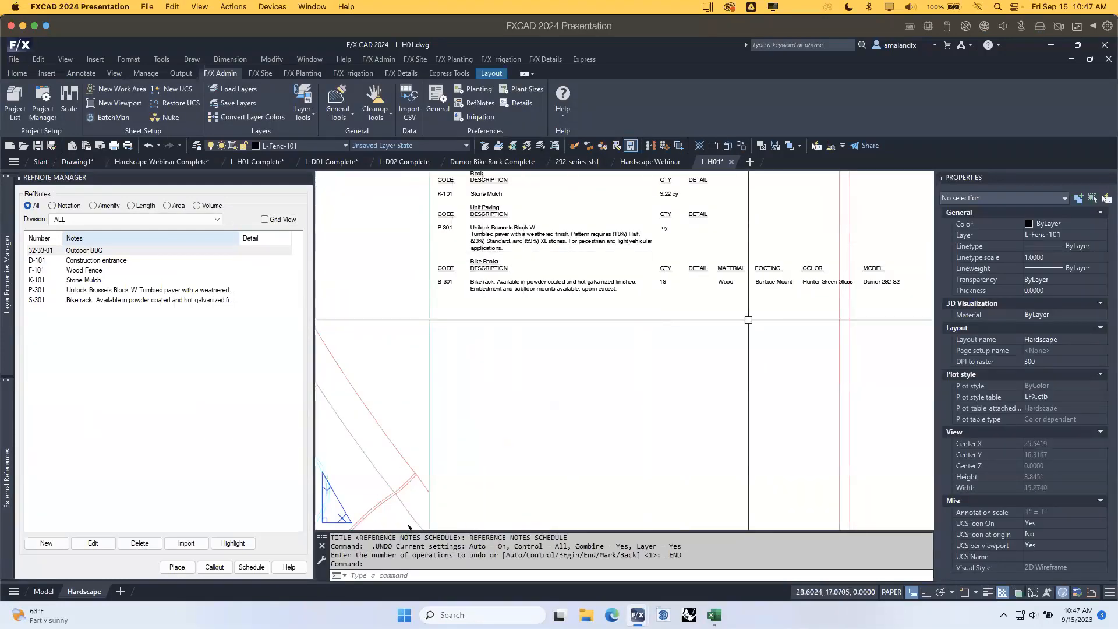
pyautogui.scroll(-3, 748, 304)
pyautogui.click(624, 304)
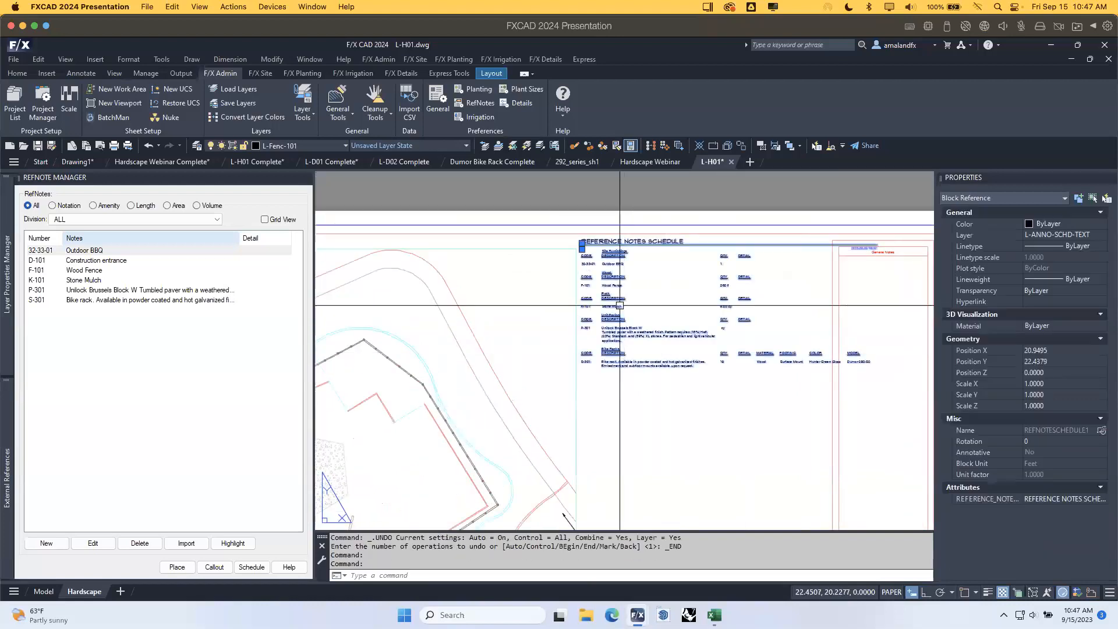
pyautogui.click(582, 245)
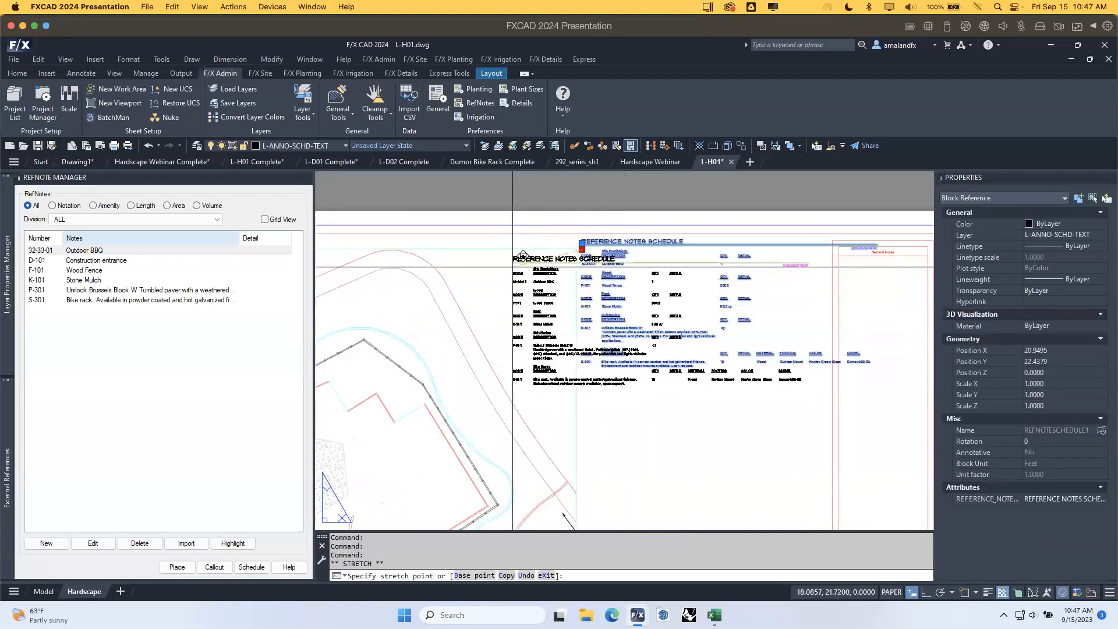
pyautogui.click(529, 260)
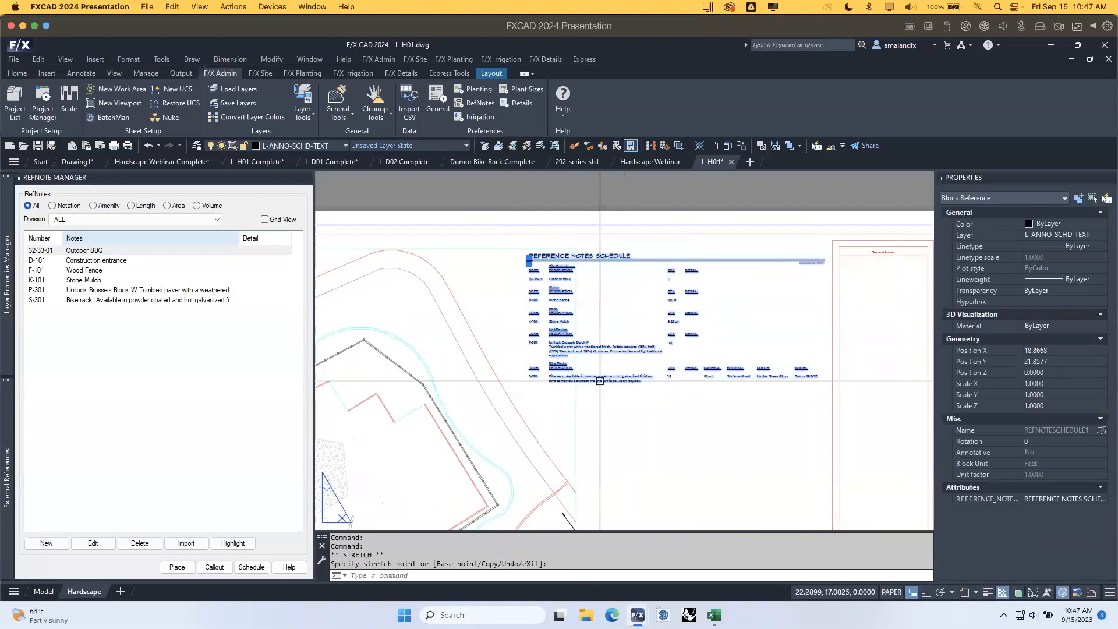
pyautogui.press('Escape')
# Review the schedule table and site plan, and save L-H01.
pyautogui.scroll(2, 591, 308)
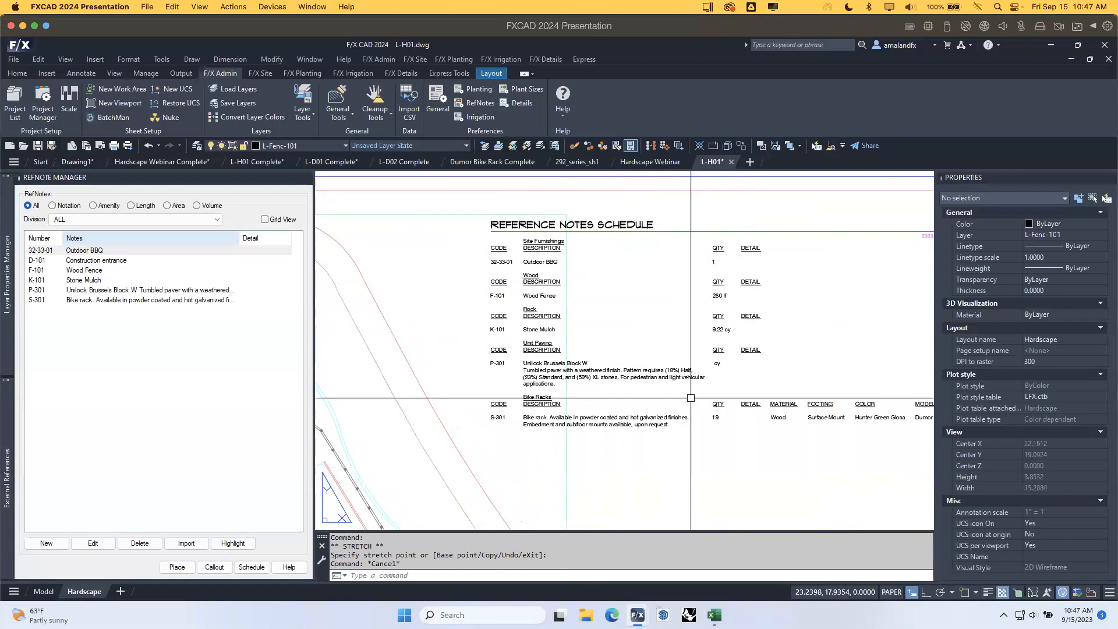
pyautogui.moveTo(721, 447); pyautogui.dragTo(684, 394, button='middle')
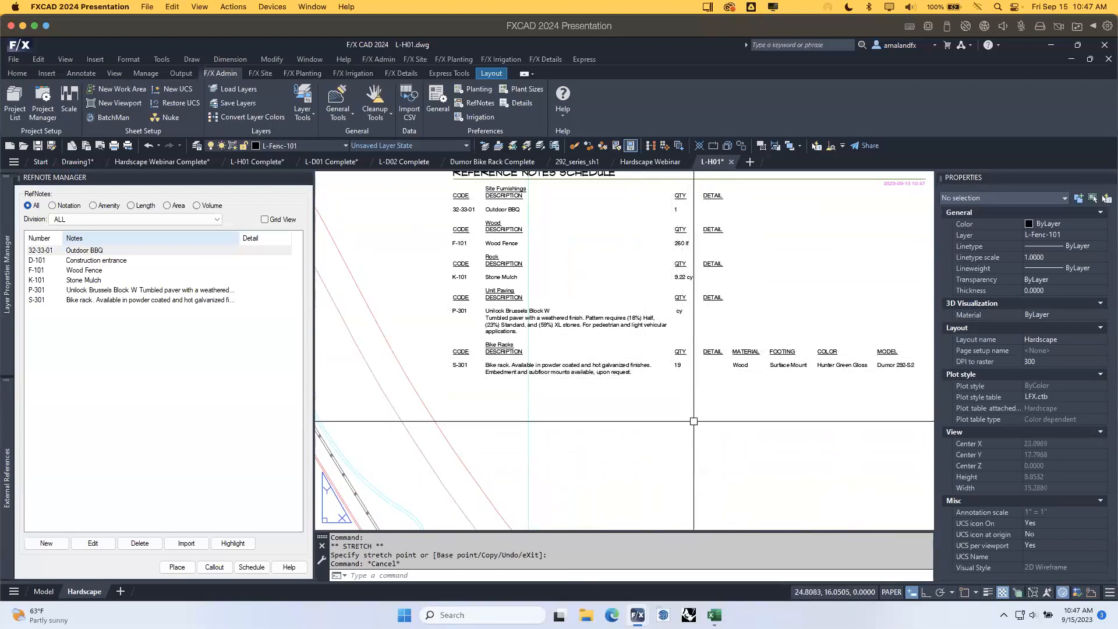
pyautogui.scroll(-3, 694, 421)
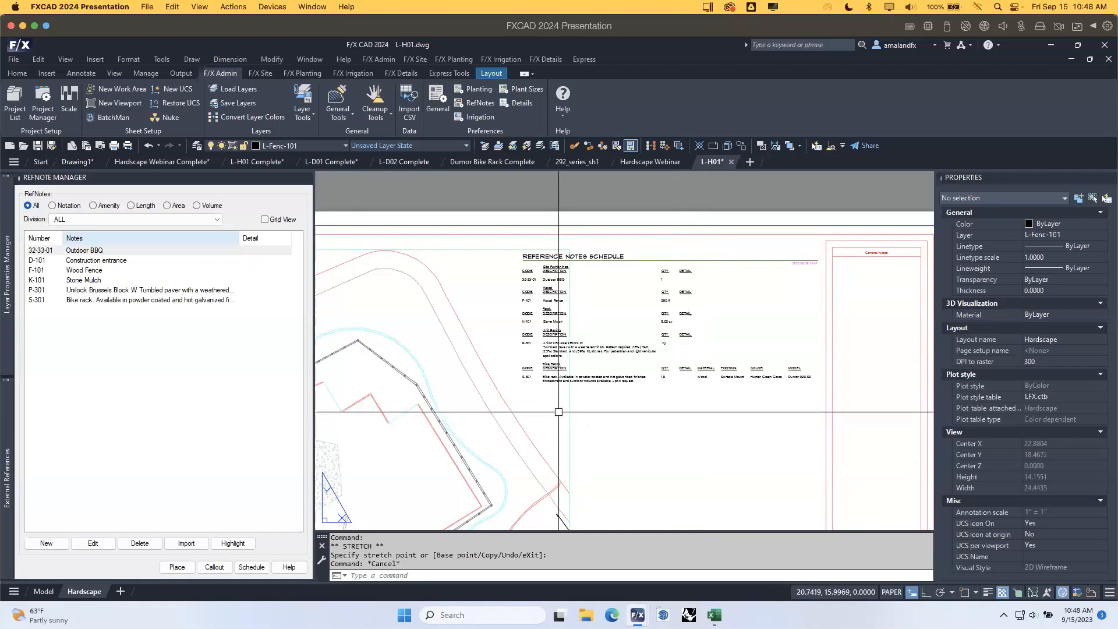
pyautogui.moveTo(542, 432)
pyautogui.mouseDown(button='middle')
pyautogui.moveTo(697, 304)
pyautogui.moveTo(685, 262)
pyautogui.mouseUp(button='middle')
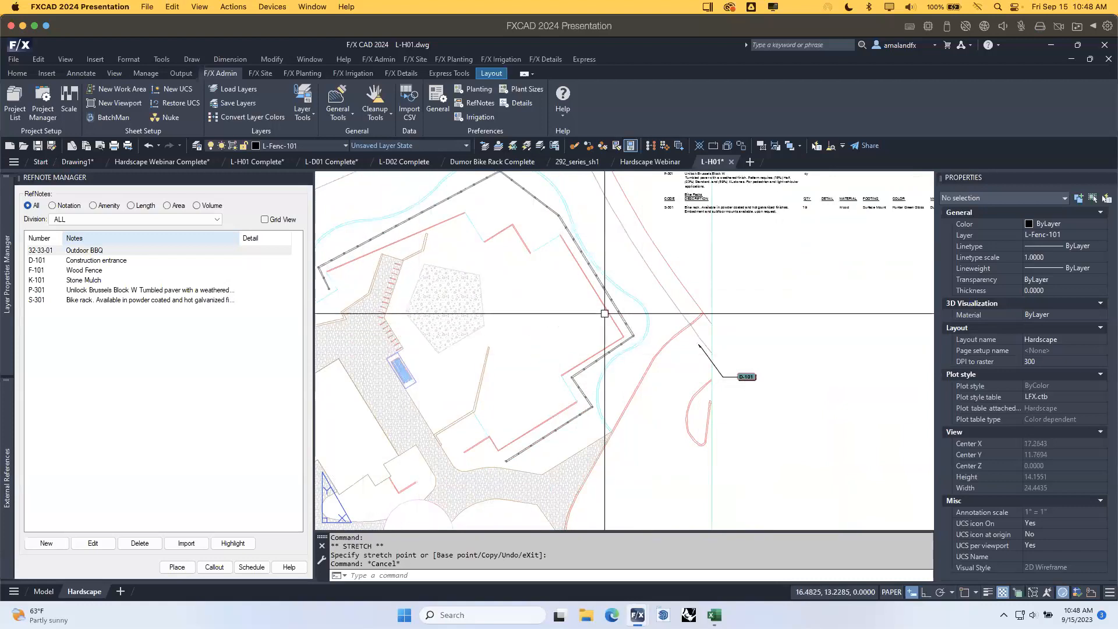
pyautogui.moveTo(604, 315); pyautogui.dragTo(584, 328, button='middle')
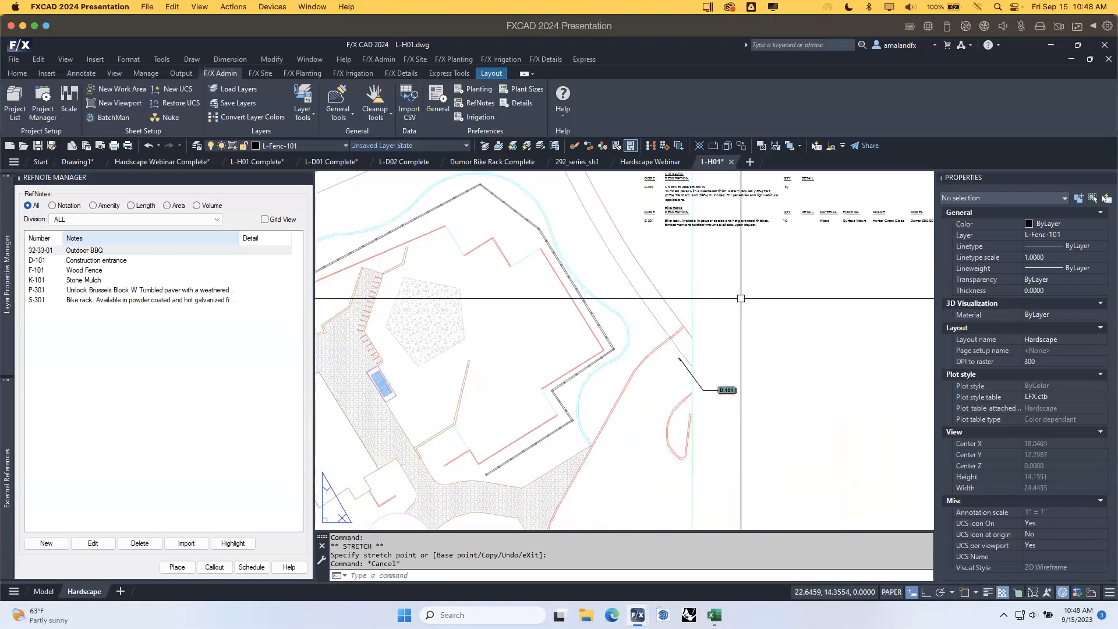
pyautogui.click(37, 146)
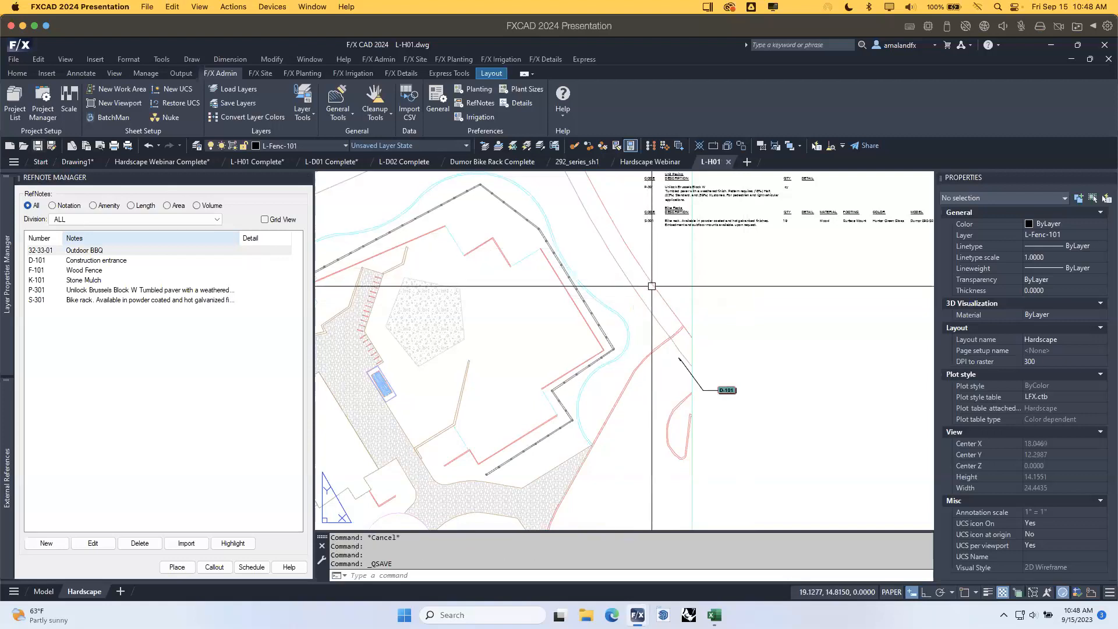
pyautogui.moveTo(803, 292)
pyautogui.mouseDown(button='middle')
pyautogui.moveTo(747, 334)
pyautogui.moveTo(754, 310)
pyautogui.moveTo(778, 309)
pyautogui.mouseUp(button='middle')
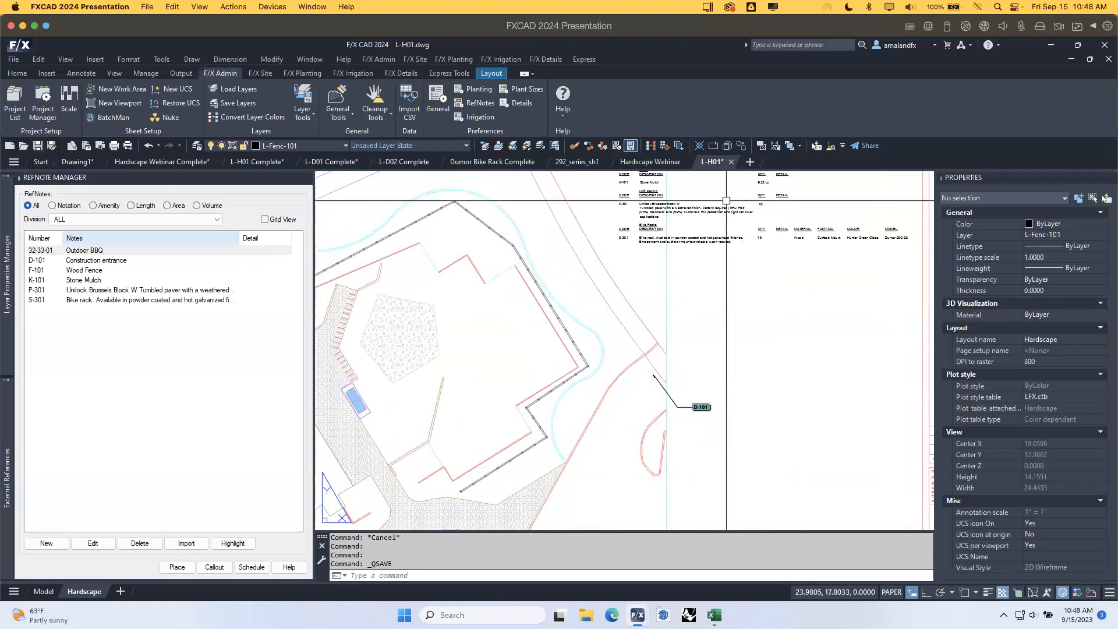
pyautogui.scroll(-3, 781, 370)
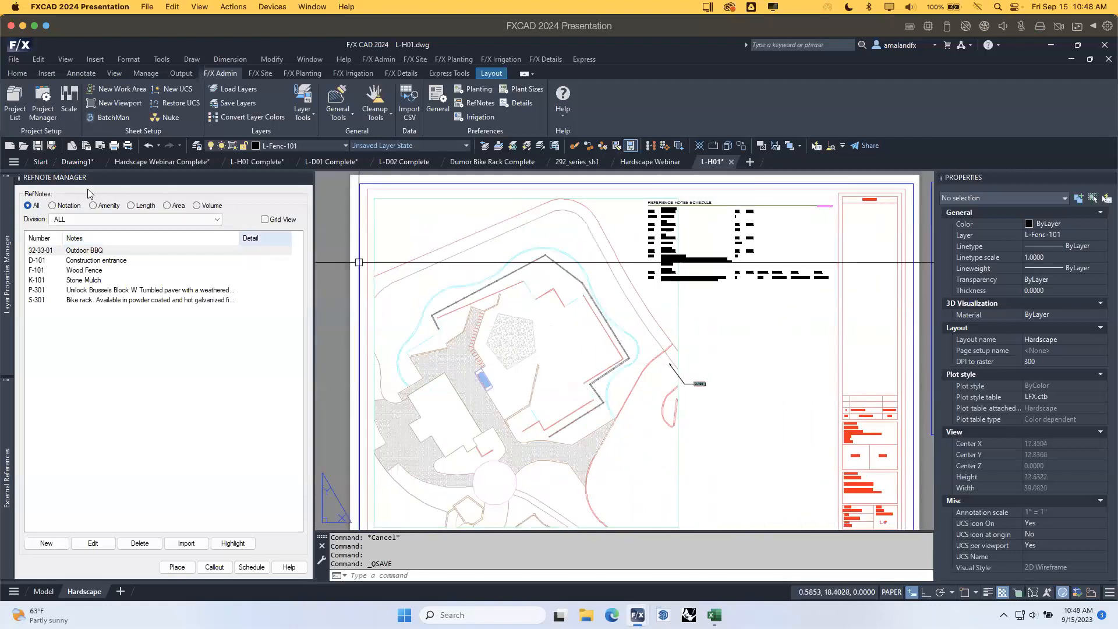
# Cancel Save As and crossing-select the L-H01 sheet's title block.
pyautogui.click(71, 146)
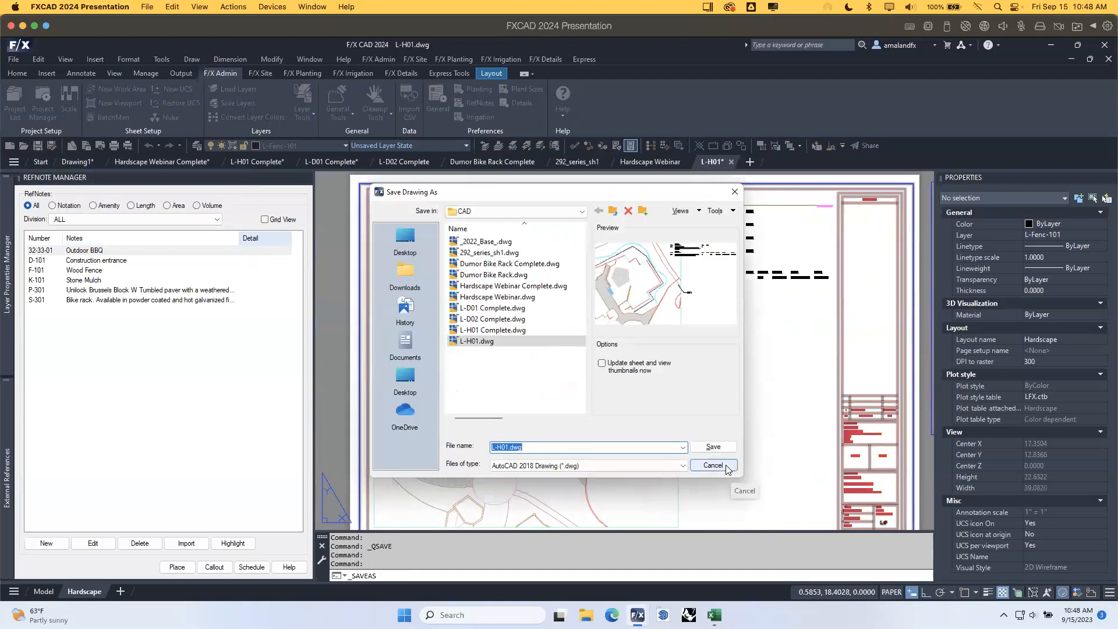
pyautogui.click(713, 466)
pyautogui.scroll(2, 749, 332)
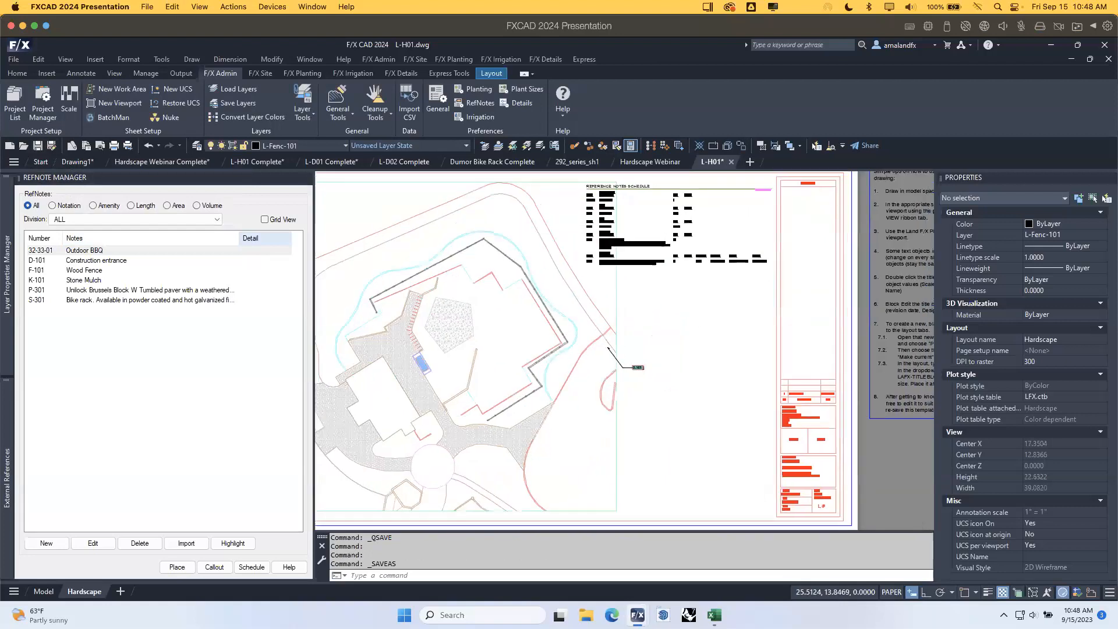
pyautogui.scroll(-3, 756, 449)
pyautogui.click(757, 449)
pyautogui.click(744, 430)
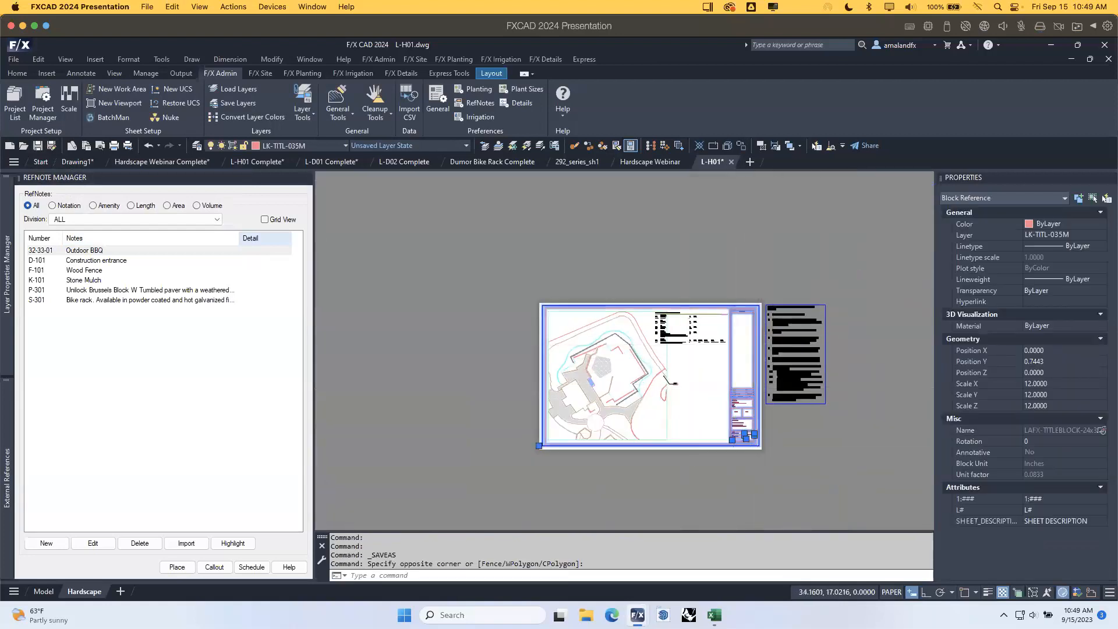
# Copy the title block to the clipboard with base point 0,0, then clear the selection.
pyautogui.scroll(3, 755, 449)
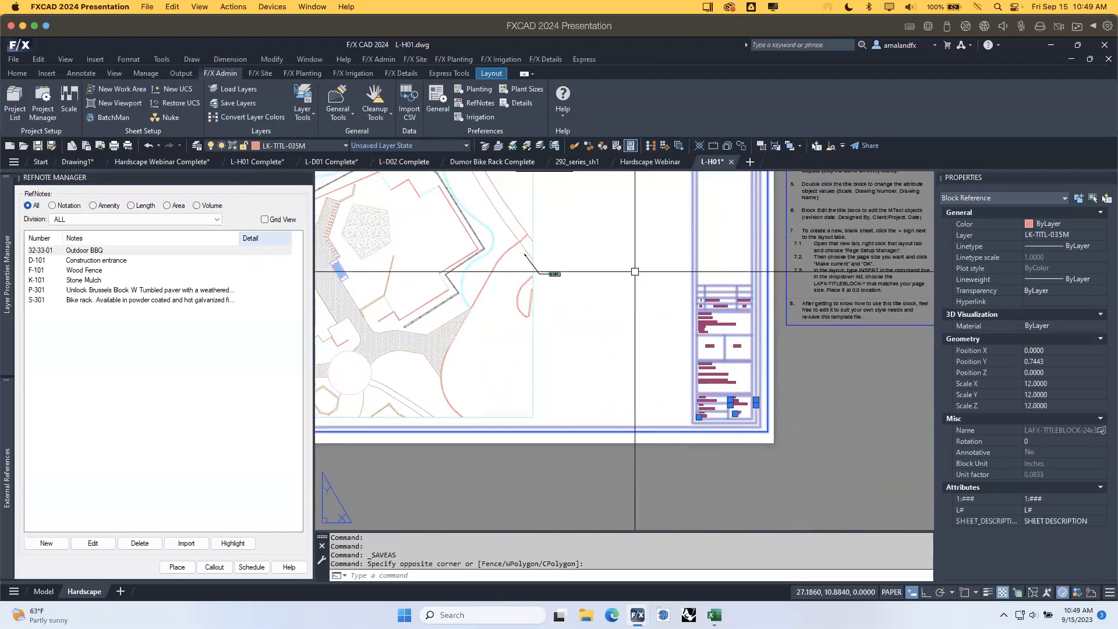
pyautogui.hotkey('ctrl', 'shift', 'c')
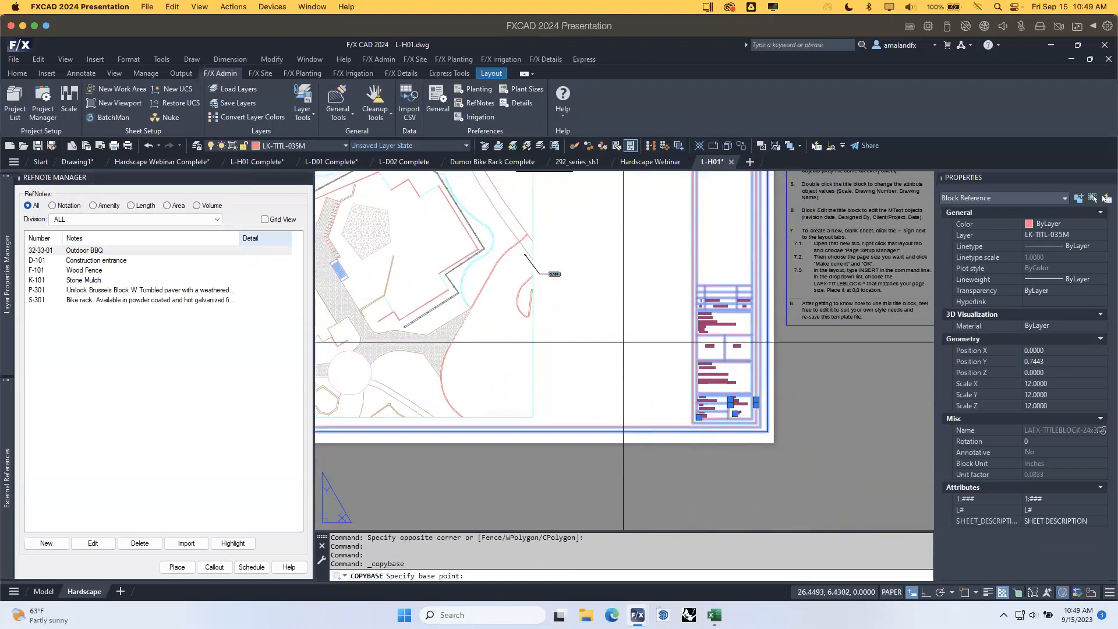
pyautogui.write('0,0')
pyautogui.press('Return')
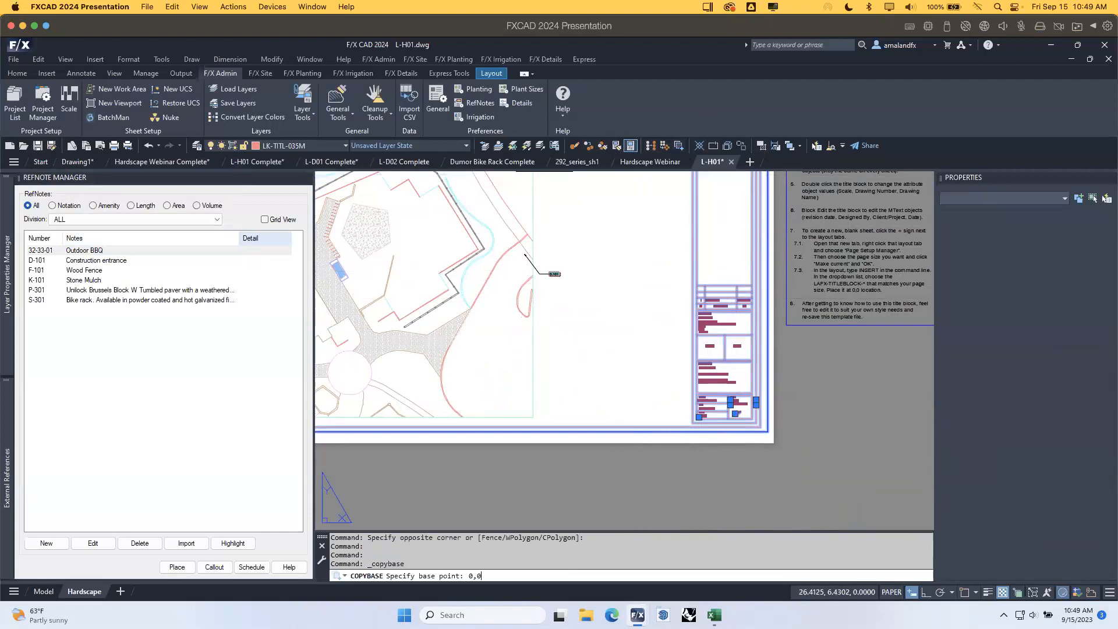
pyautogui.scroll(-5, 632, 322)
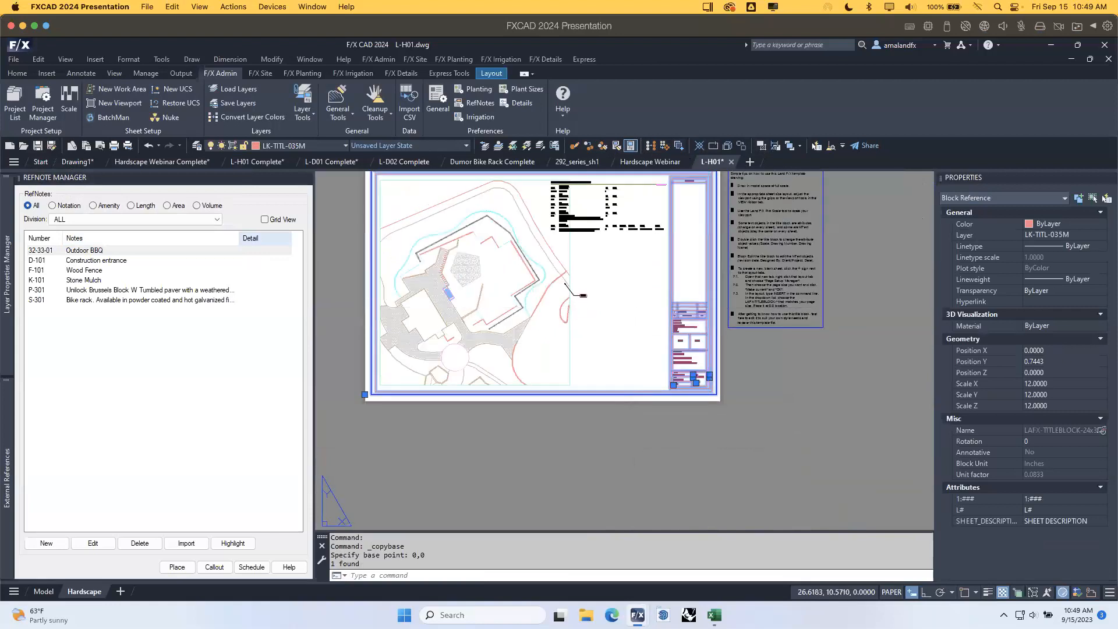
pyautogui.click(609, 331)
pyautogui.press('Escape')
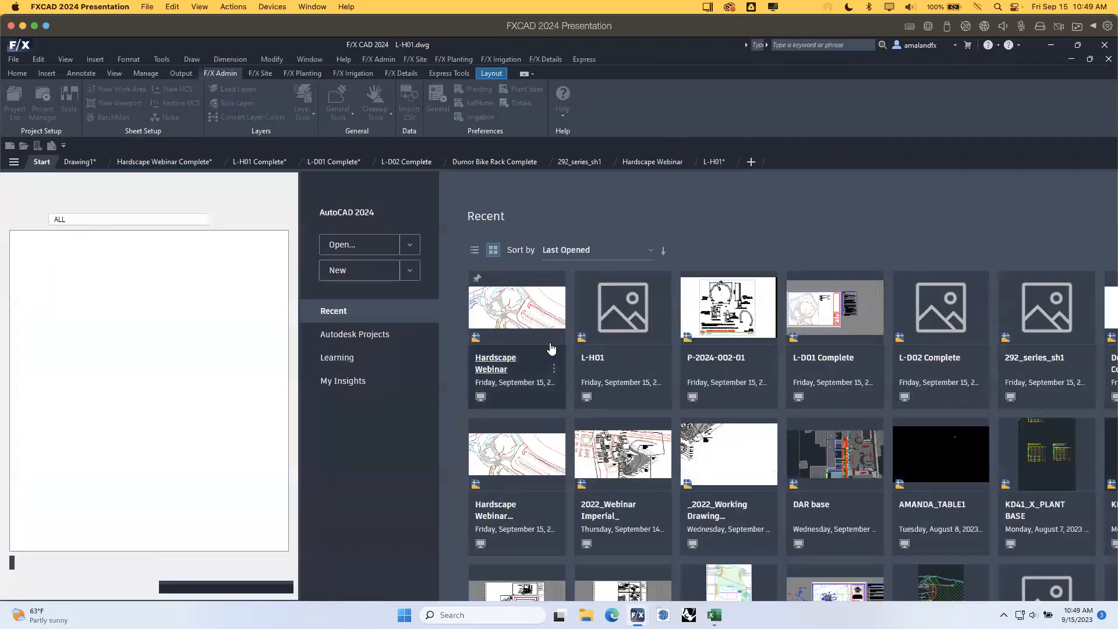
# Start a new drawing from LAFX-DECIMAL-FEET.dwt and delete its READ-ME tips text.
pyautogui.click(409, 272)
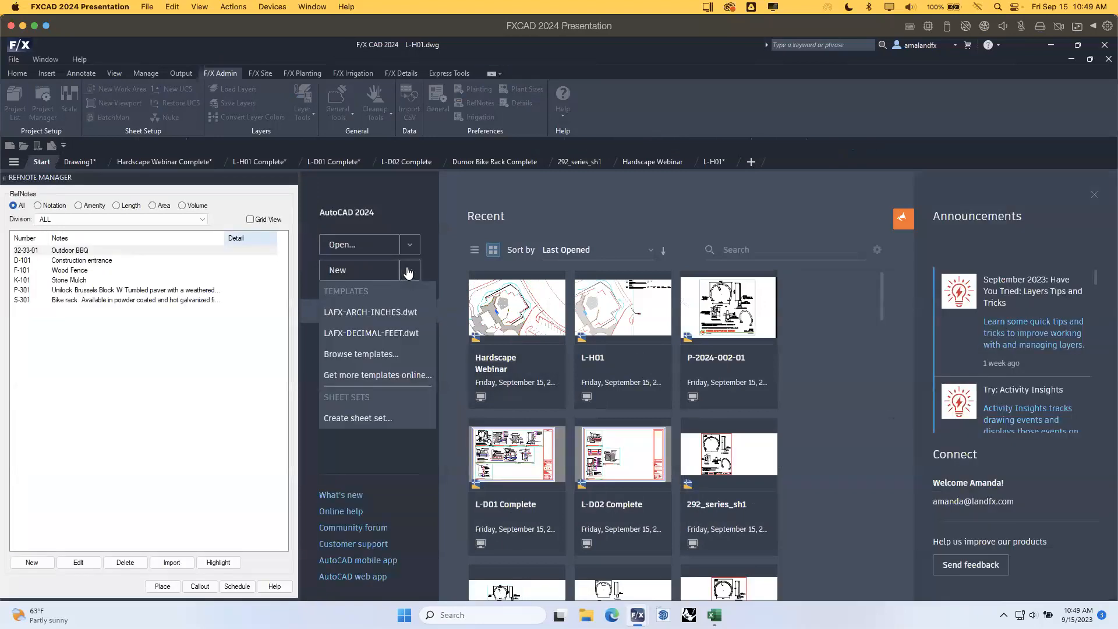
pyautogui.click(389, 334)
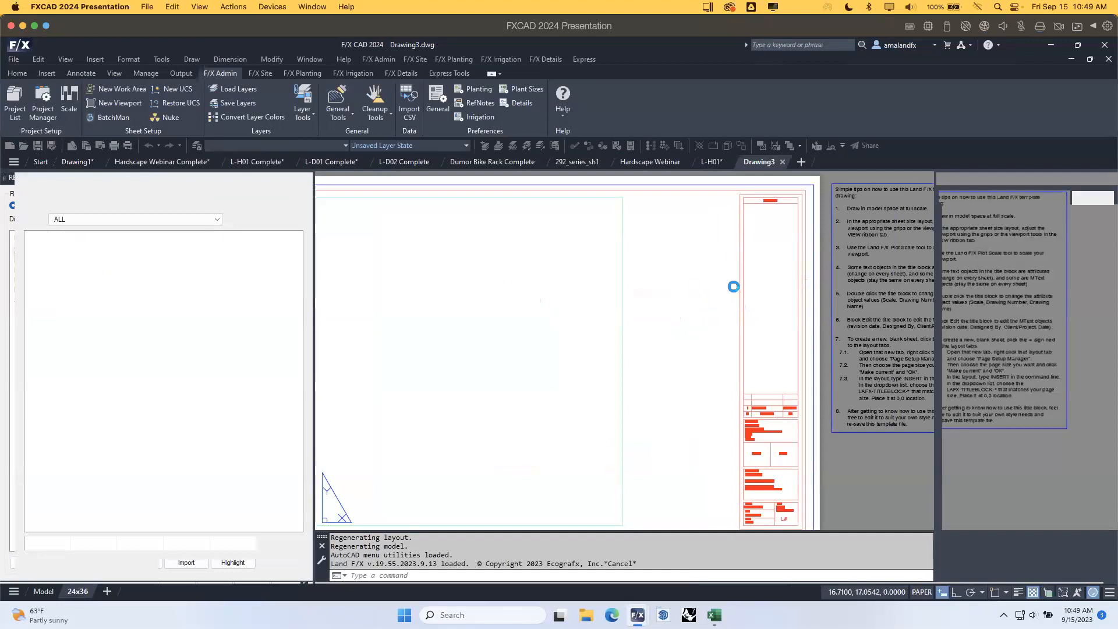
pyautogui.scroll(-2, 745, 285)
pyautogui.moveTo(745, 286); pyautogui.dragTo(640, 272, button='middle')
pyautogui.click(799, 381)
pyautogui.click(733, 285)
pyautogui.press('Delete')
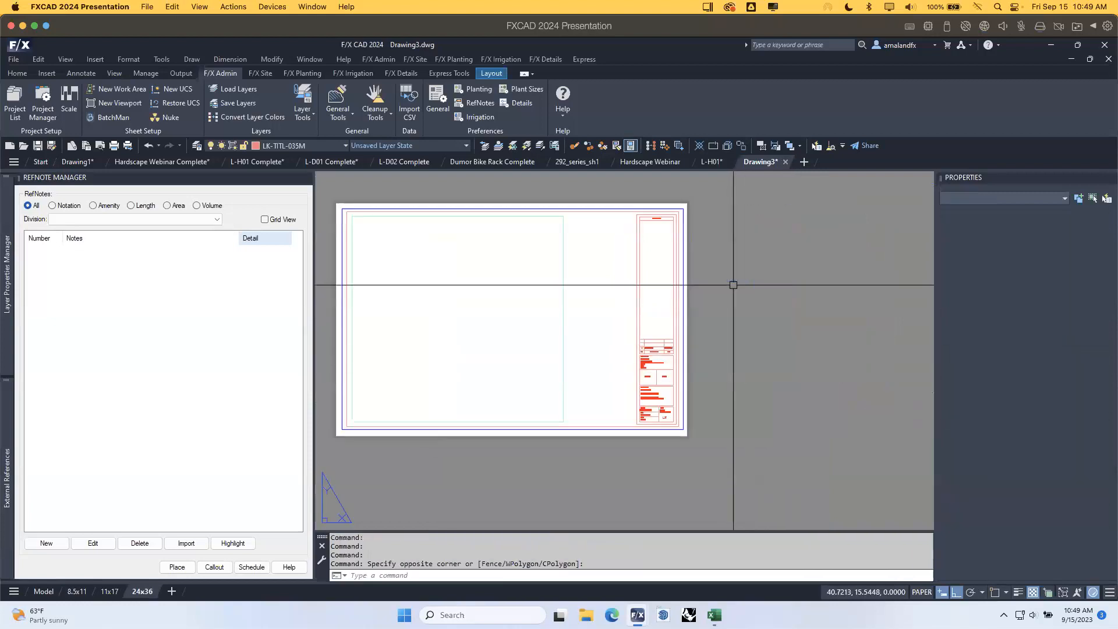
# Delete the empty viewport from the 24x36 layout and begin saving the drawing.
pyautogui.moveTo(734, 282); pyautogui.dragTo(810, 292, button='middle')
pyautogui.click(666, 315)
pyautogui.click(610, 274)
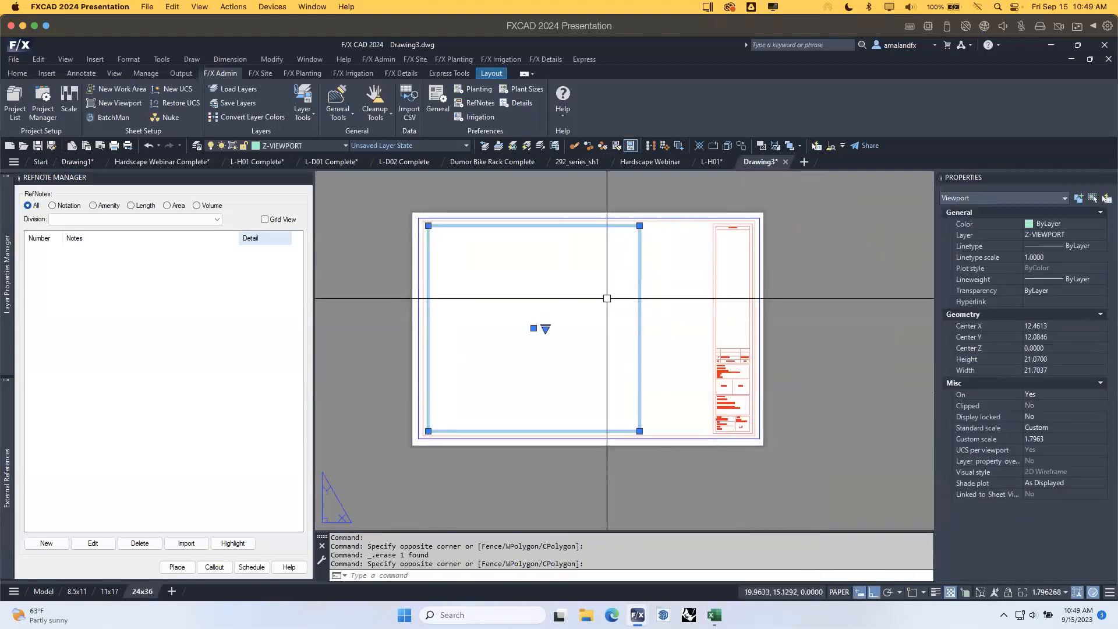
pyautogui.press('Delete')
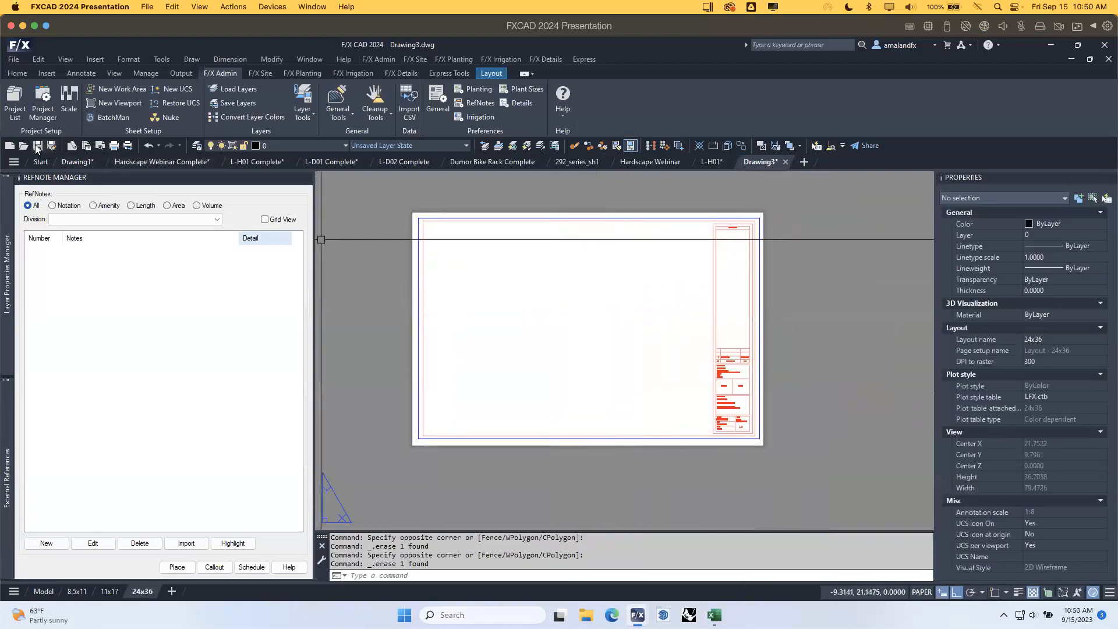
pyautogui.hotkey('ctrl', 's')
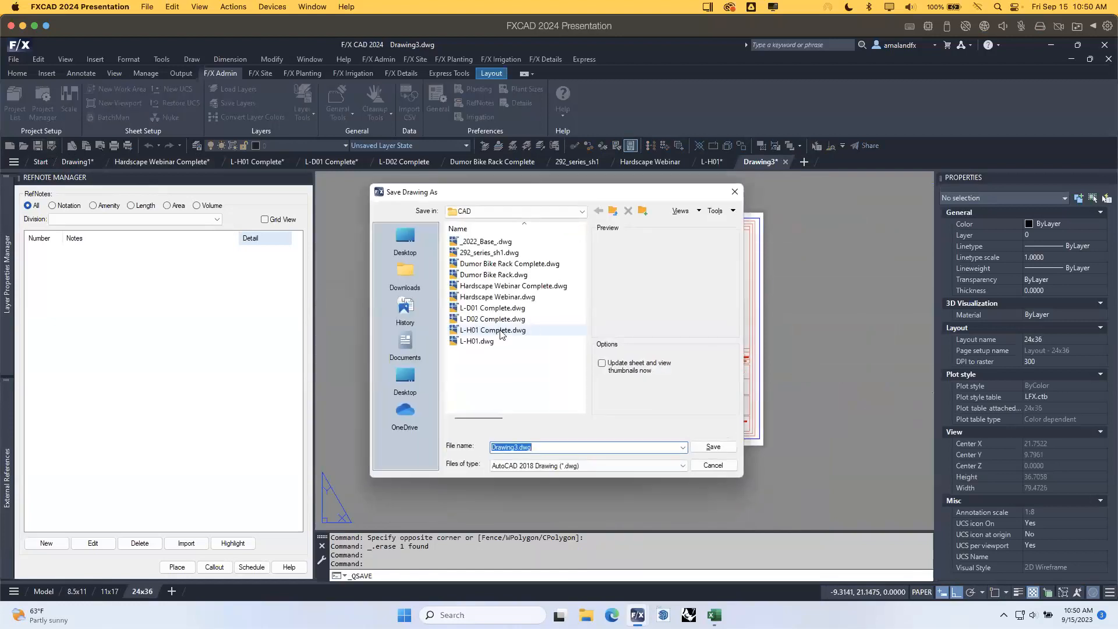
# Save the new drawing as L-D01.
pyautogui.click(499, 308)
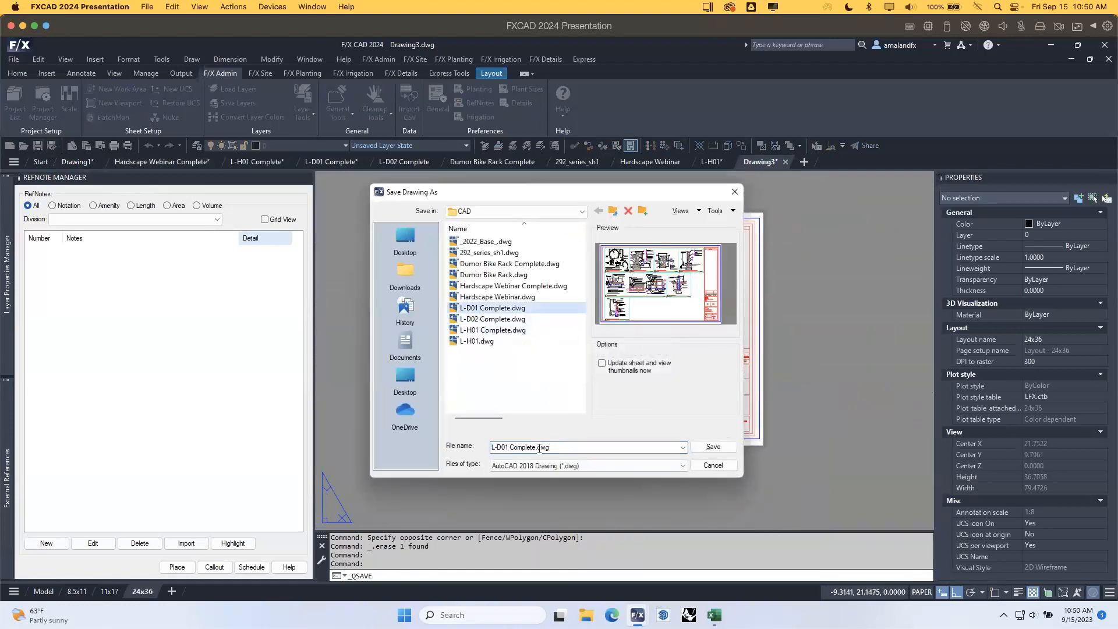
pyautogui.click(535, 447)
pyautogui.click(535, 447)
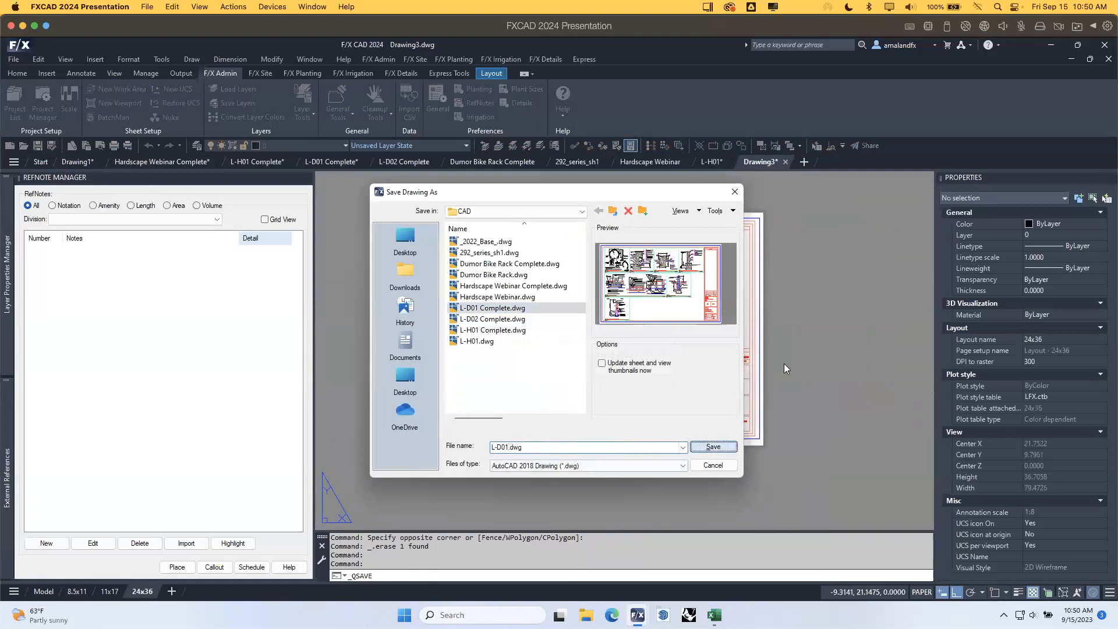
pyautogui.click(701, 447)
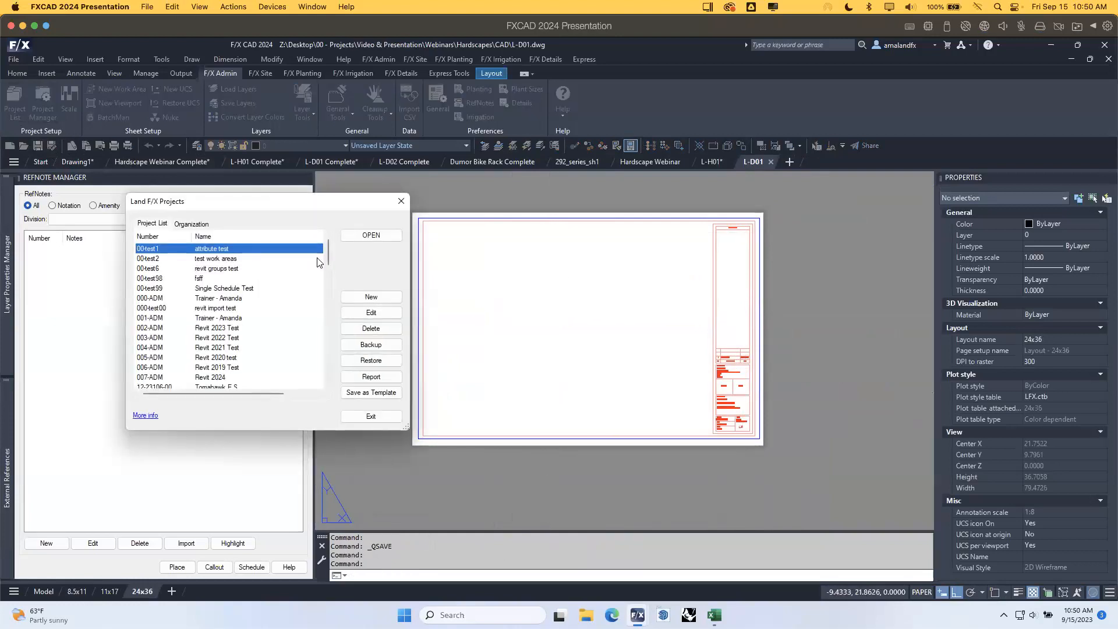
# Open the Hardscape Webinar Presentation project and accept its setup.
pyautogui.moveTo(326, 250); pyautogui.dragTo(333, 302)
pyautogui.click(156, 328)
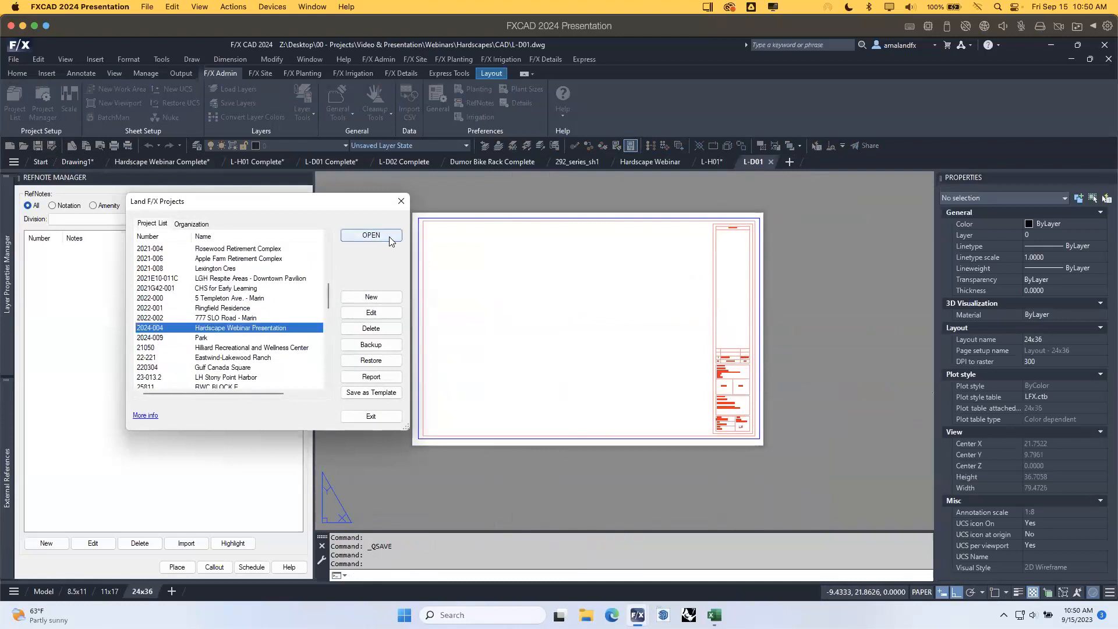
pyautogui.click(371, 236)
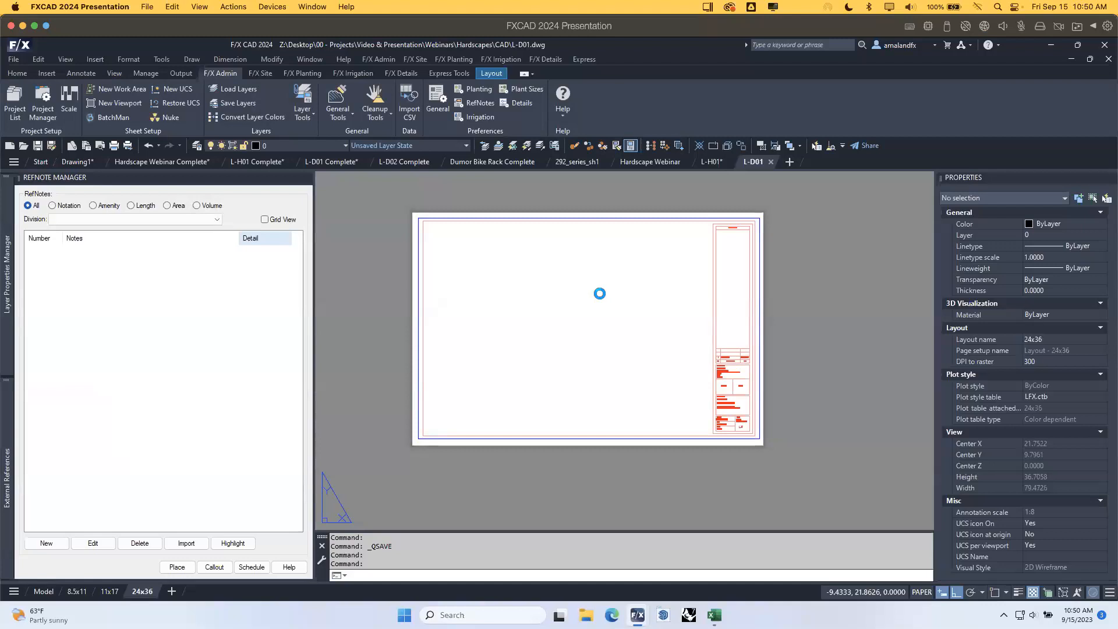
pyautogui.click(583, 468)
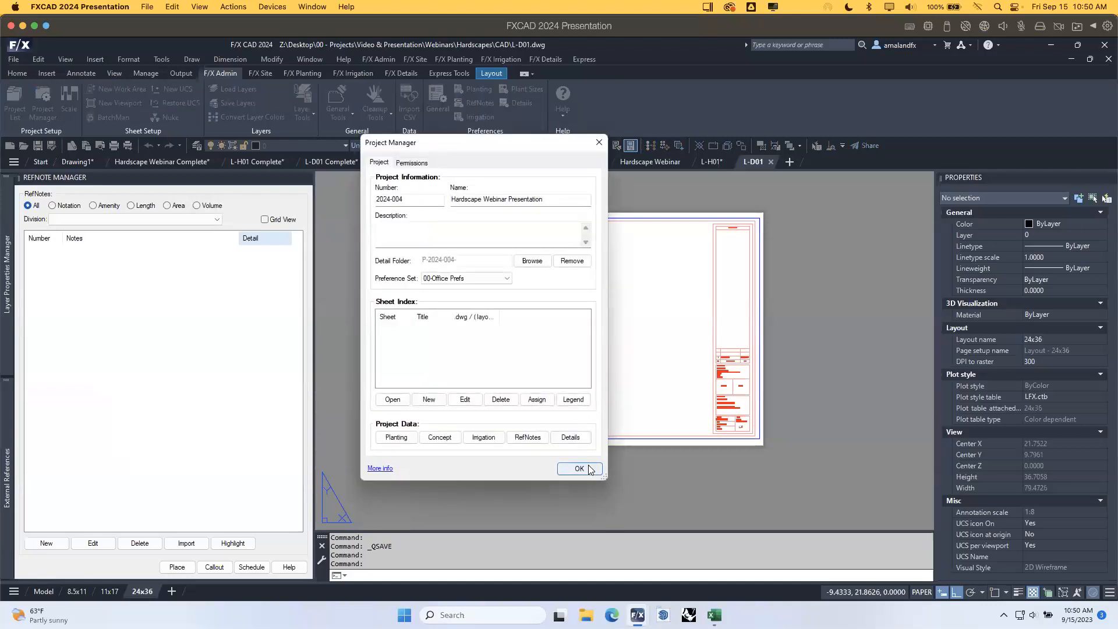
# Close the reference notes panel, open the Detail Manager, and save L-D01.
pyautogui.click(307, 178)
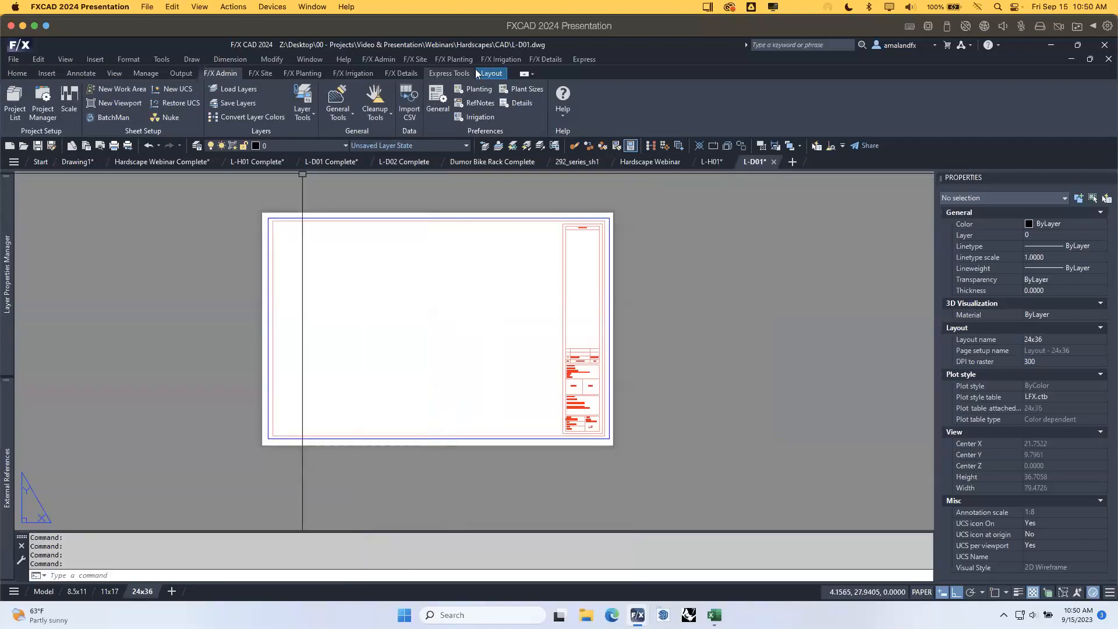
pyautogui.click(401, 73)
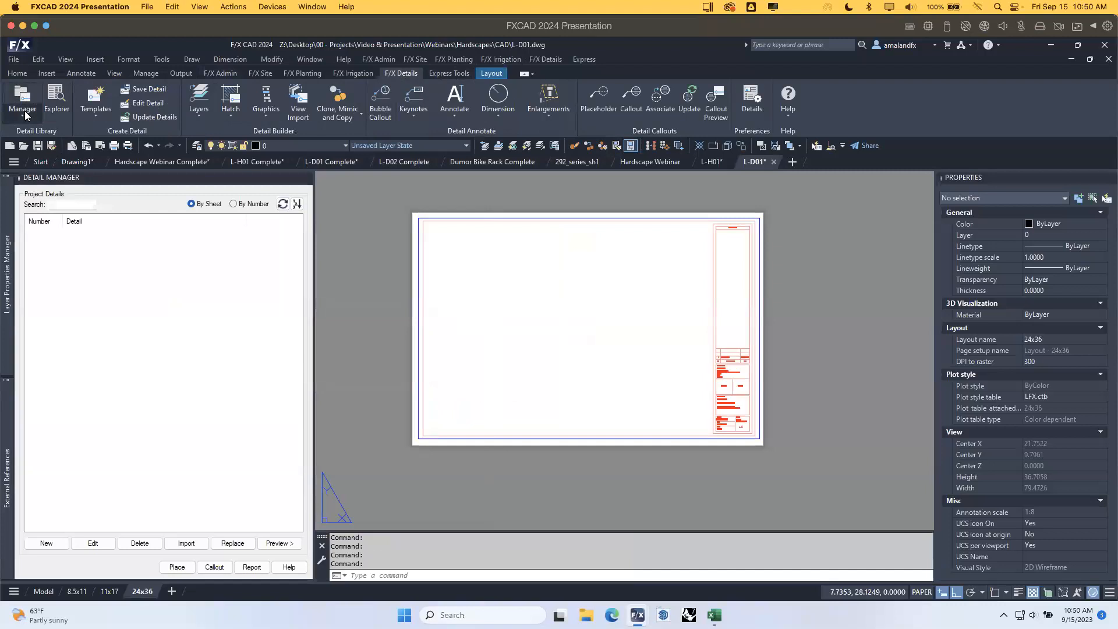
pyautogui.click(25, 114)
pyautogui.click(38, 137)
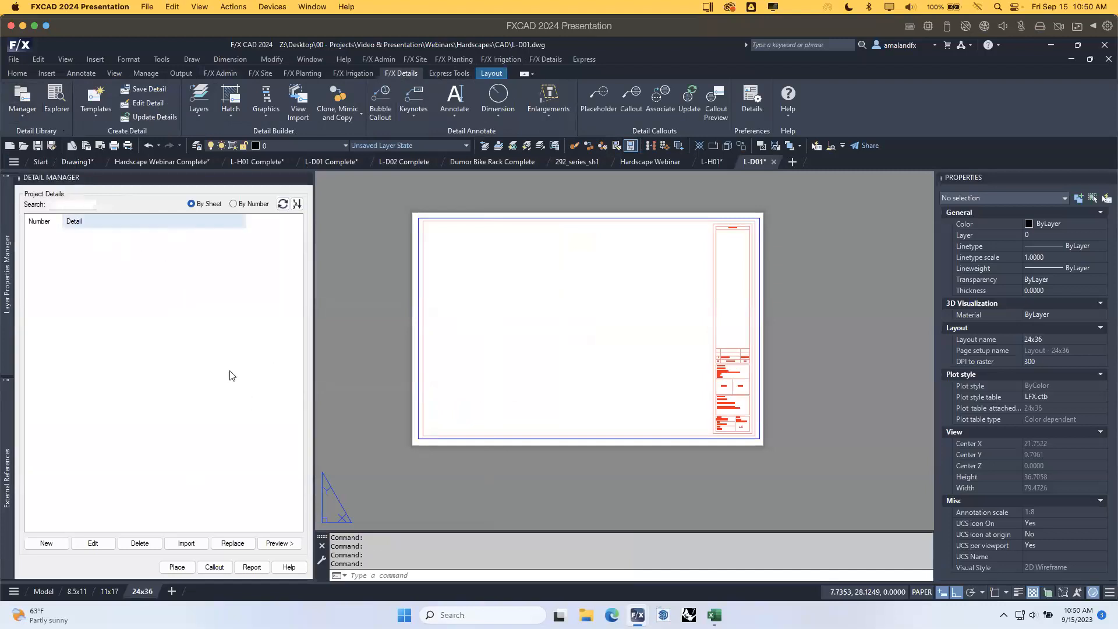
pyautogui.moveTo(512, 262)
pyautogui.mouseDown(button='middle')
pyautogui.moveTo(530, 269)
pyautogui.moveTo(525, 280)
pyautogui.mouseUp(button='middle')
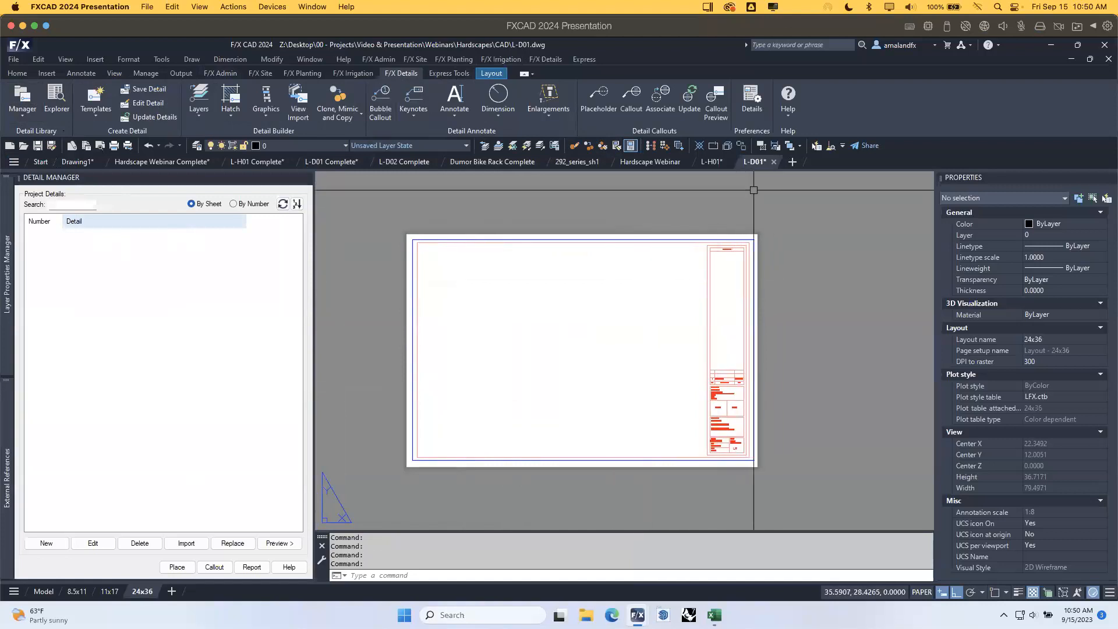
pyautogui.click(41, 148)
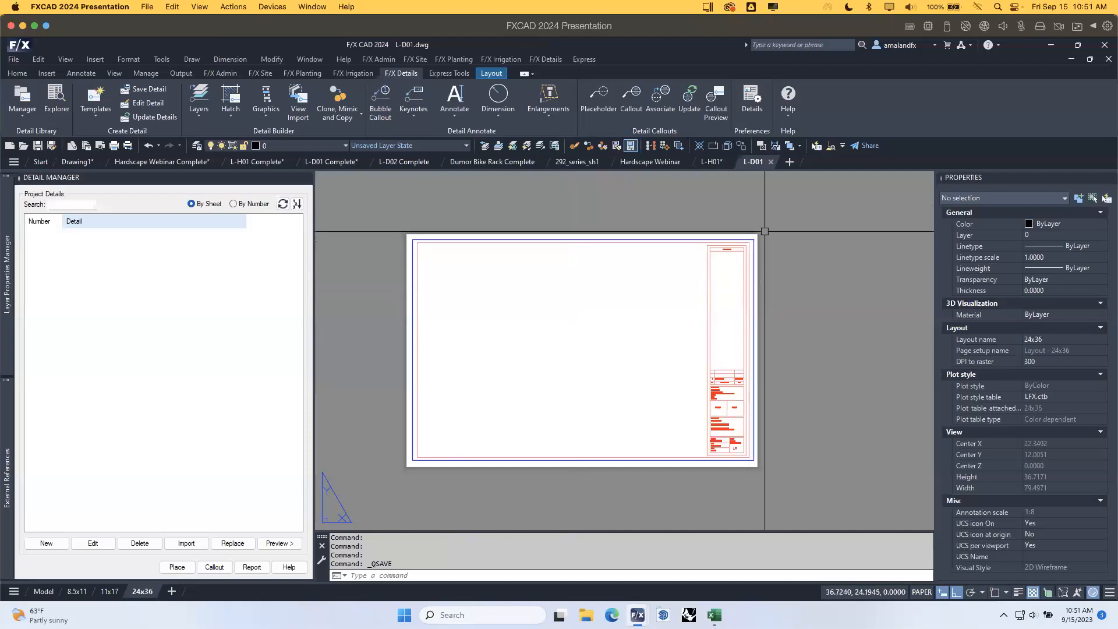
pyautogui.moveTo(759, 162)
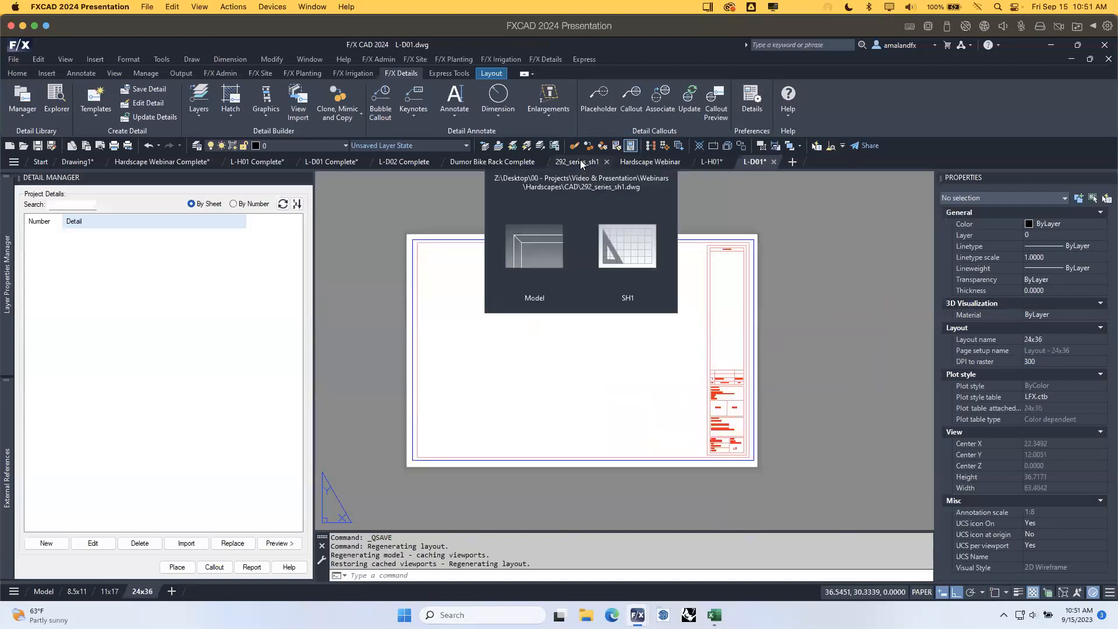
# In 292_series_sh1, window-select all 267 bike-rack sheet objects and copy them with COPYBASE.
pyautogui.click(581, 163)
pyautogui.scroll(-5, 597, 253)
pyautogui.moveTo(598, 253); pyautogui.dragTo(590, 300, button='middle')
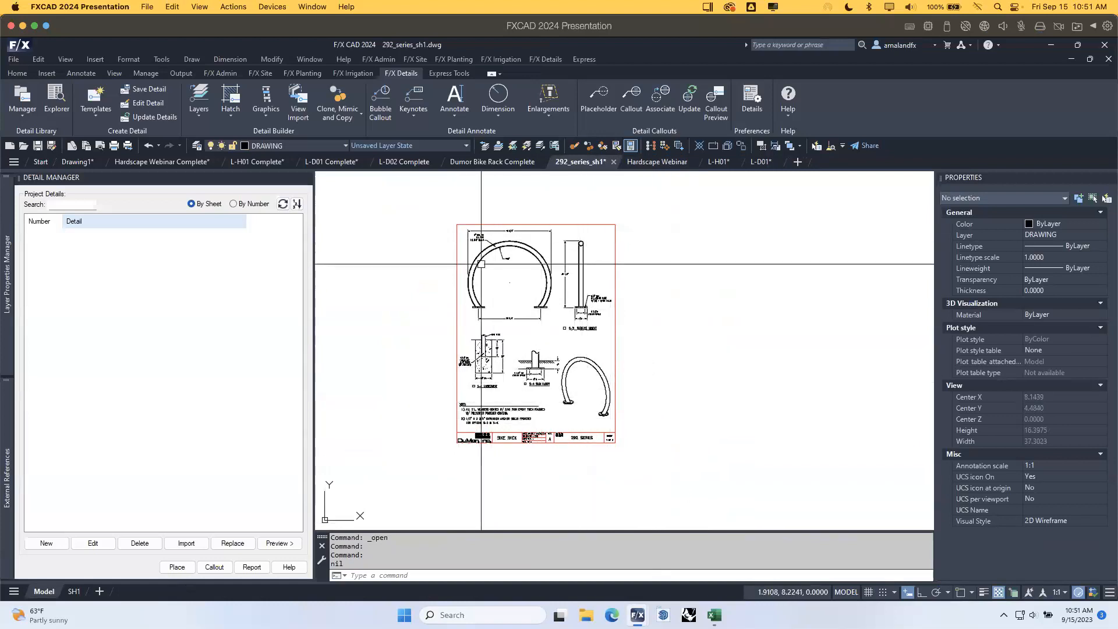
pyautogui.click(427, 228)
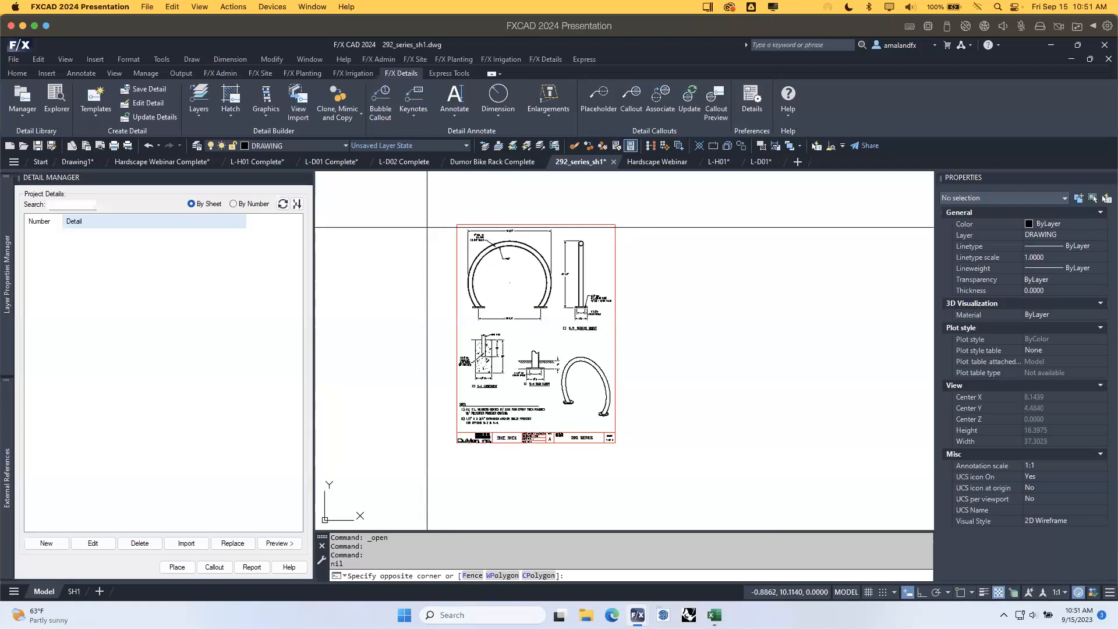
pyautogui.click(670, 447)
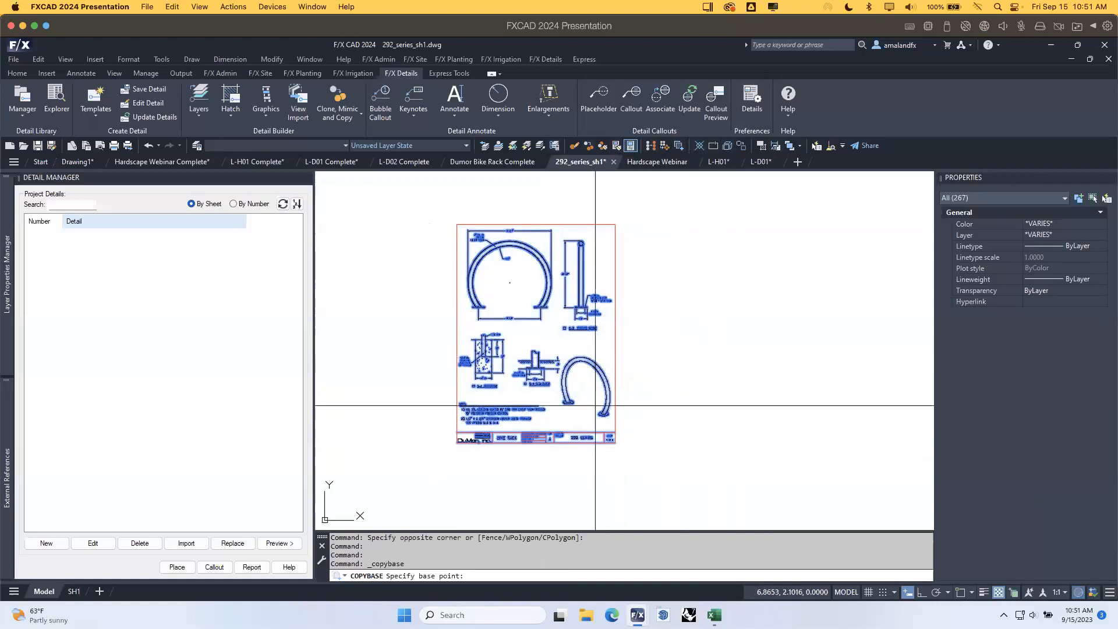
pyautogui.hotkey('ctrl', 'shift', 'c')
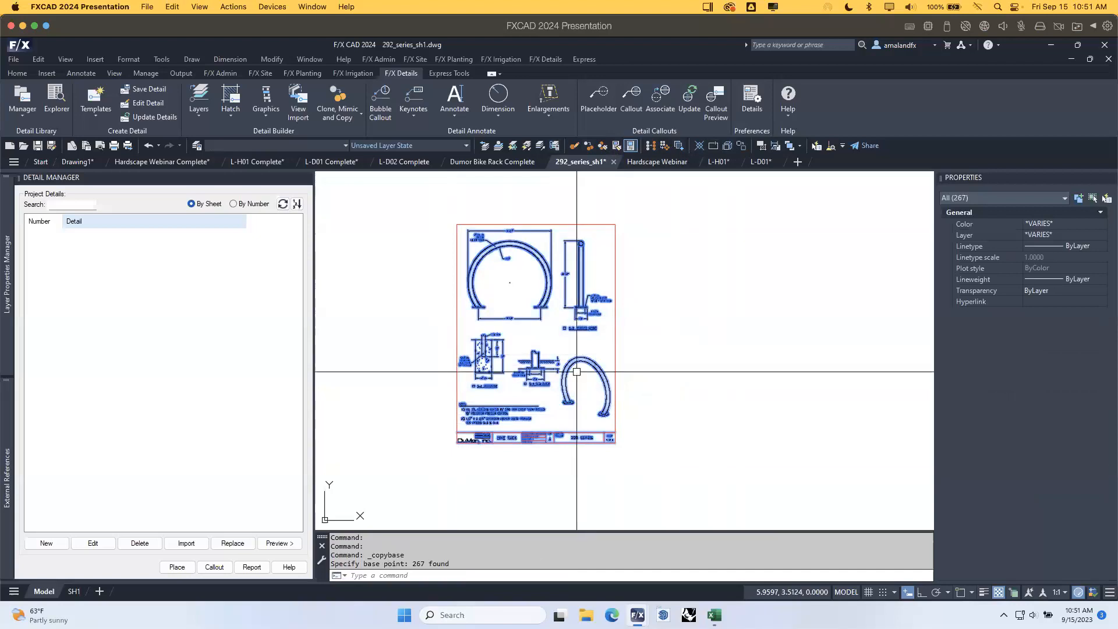
pyautogui.press('Escape')
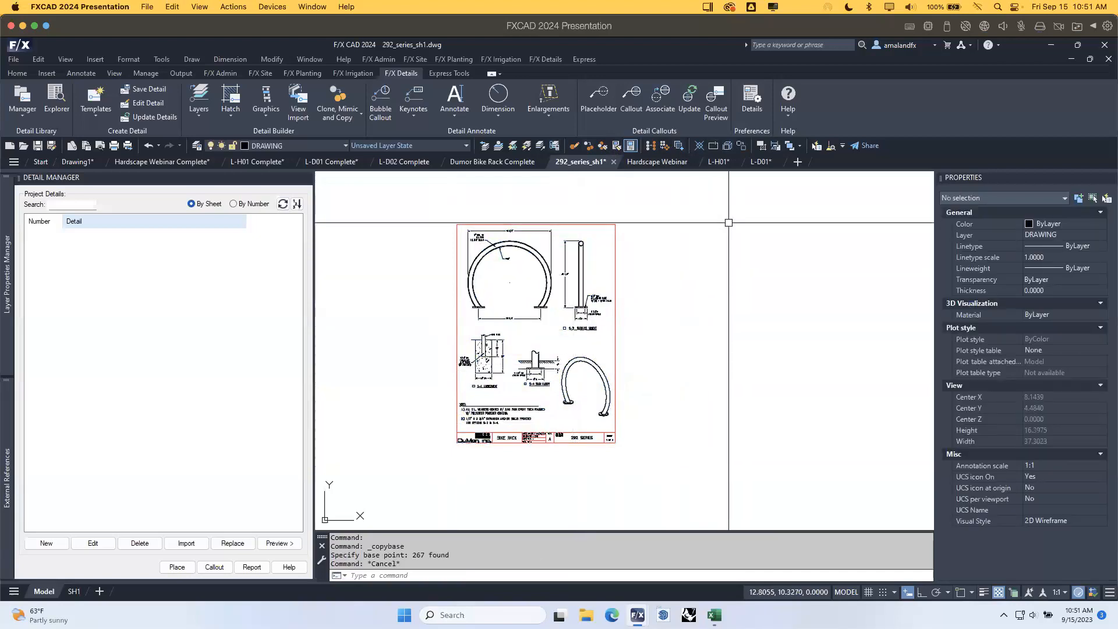
pyautogui.click(41, 161)
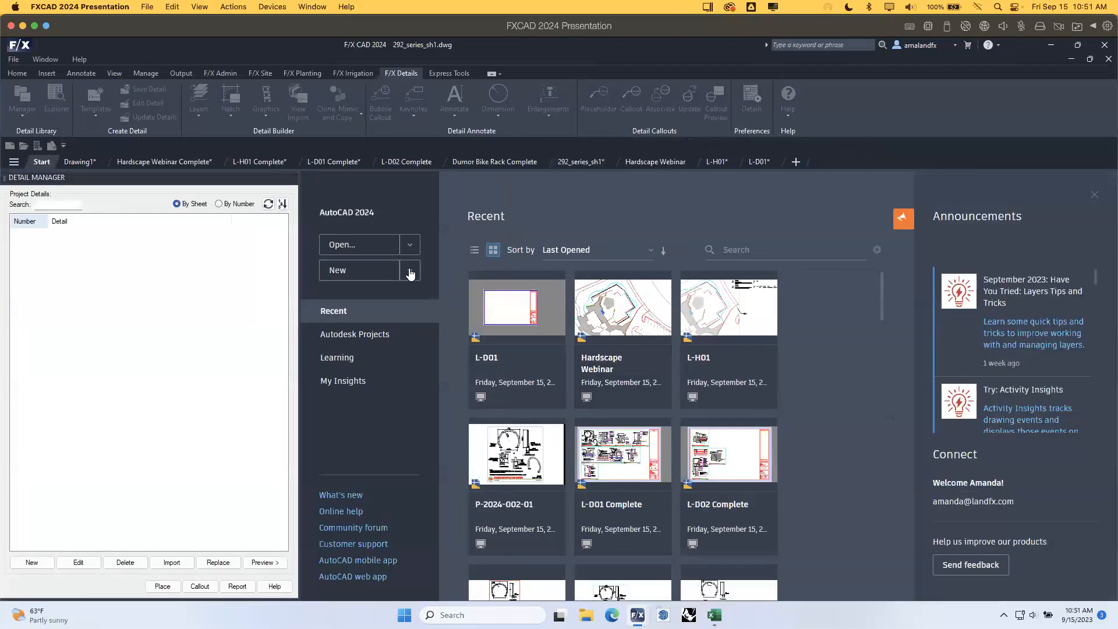
# Create Drawing4 from the LAFX-ARCH-INCHES.dwt template.
pyautogui.click(410, 271)
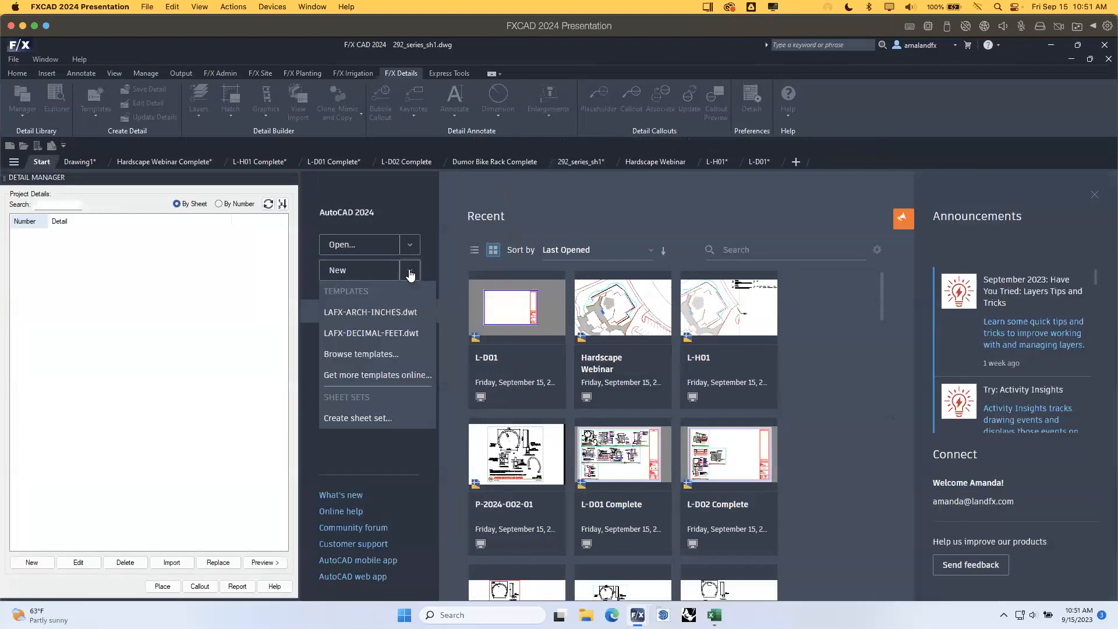
pyautogui.click(400, 313)
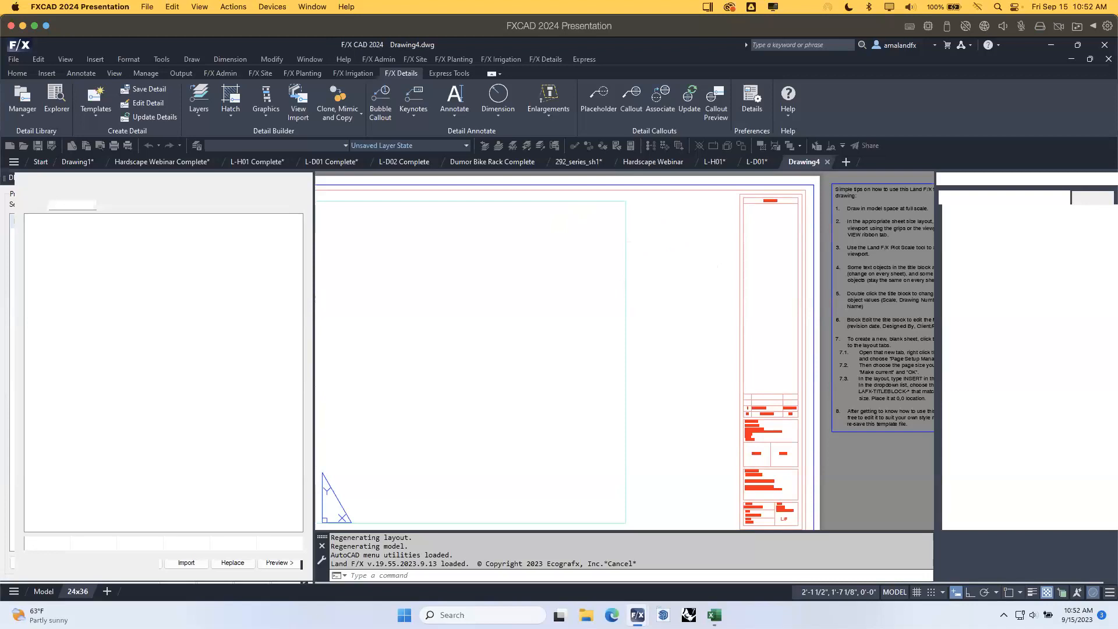
# Paste the bike-rack detail into Drawing4's model space.
pyautogui.click(55, 594)
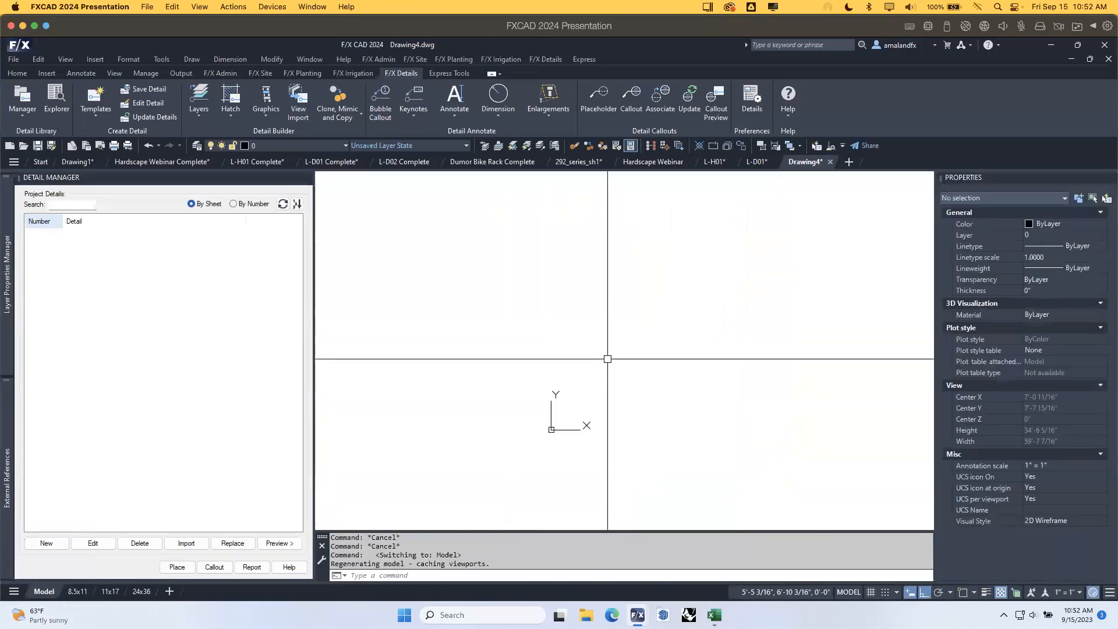
pyautogui.hotkey('ctrl', 'v')
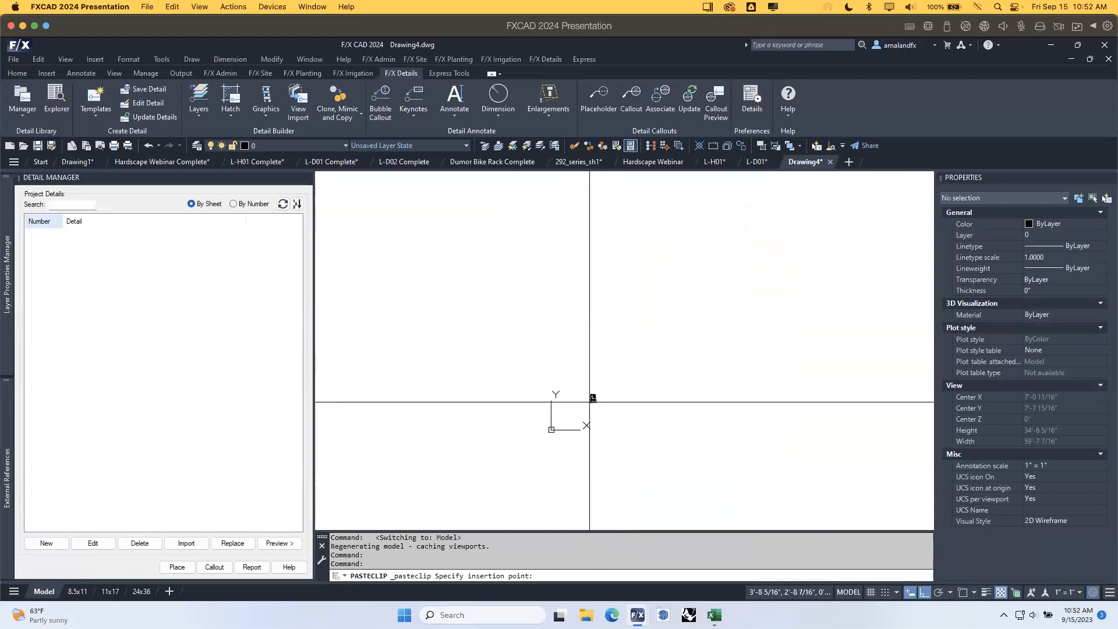
pyautogui.click(576, 403)
pyautogui.scroll(10, 588, 402)
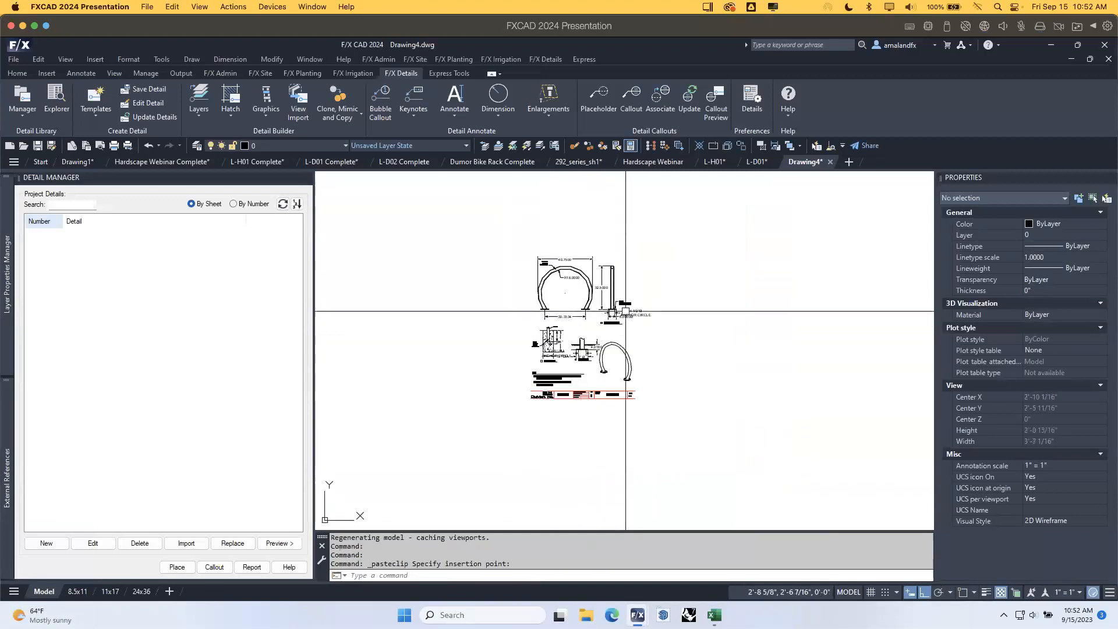
pyautogui.scroll(4, 569, 278)
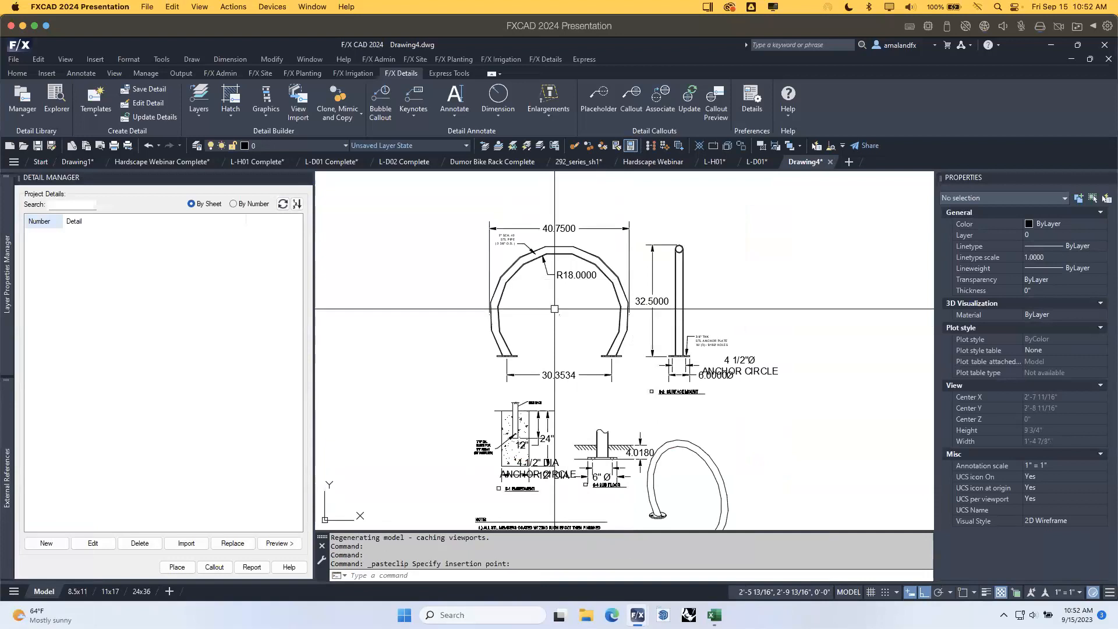
# Begin a DIST measurement from the rack's top, then cancel it.
pyautogui.write('di')
pyautogui.press('Return')
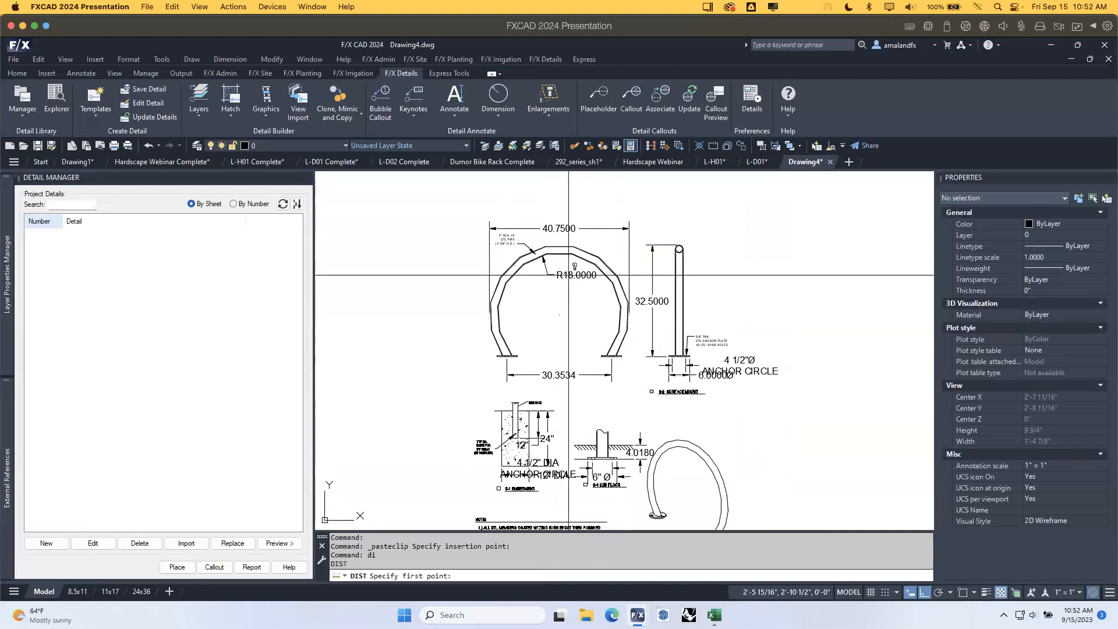
pyautogui.click(561, 247)
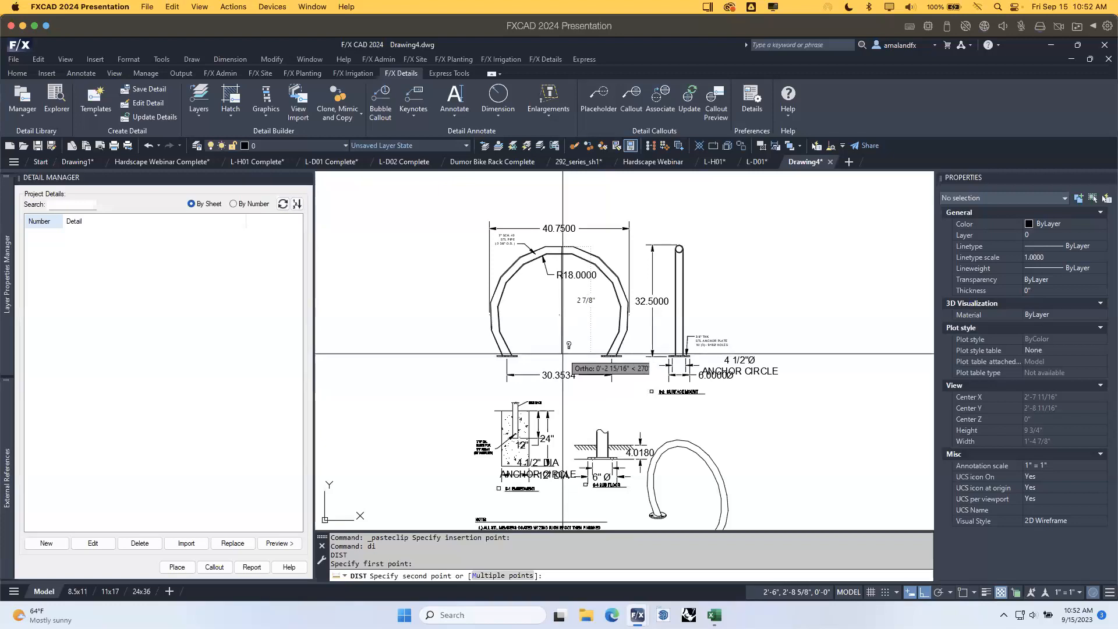
pyautogui.press('Escape')
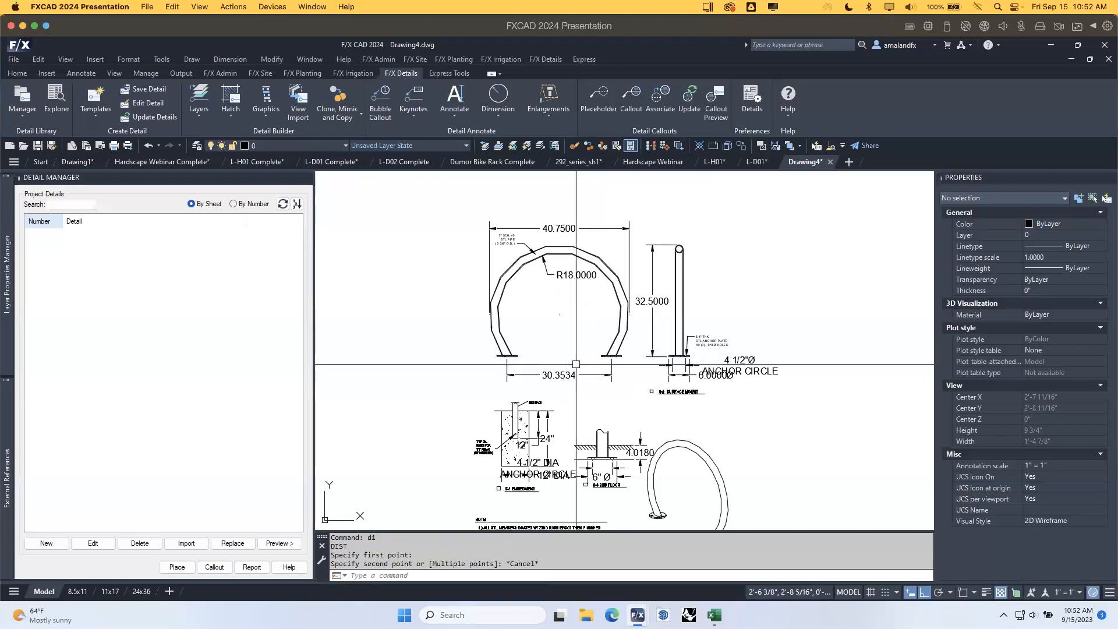
pyautogui.scroll(-4, 574, 360)
# Scale all 267 detail objects by a factor of 12 from the lower-left corner.
pyautogui.click(728, 482)
pyautogui.click(479, 270)
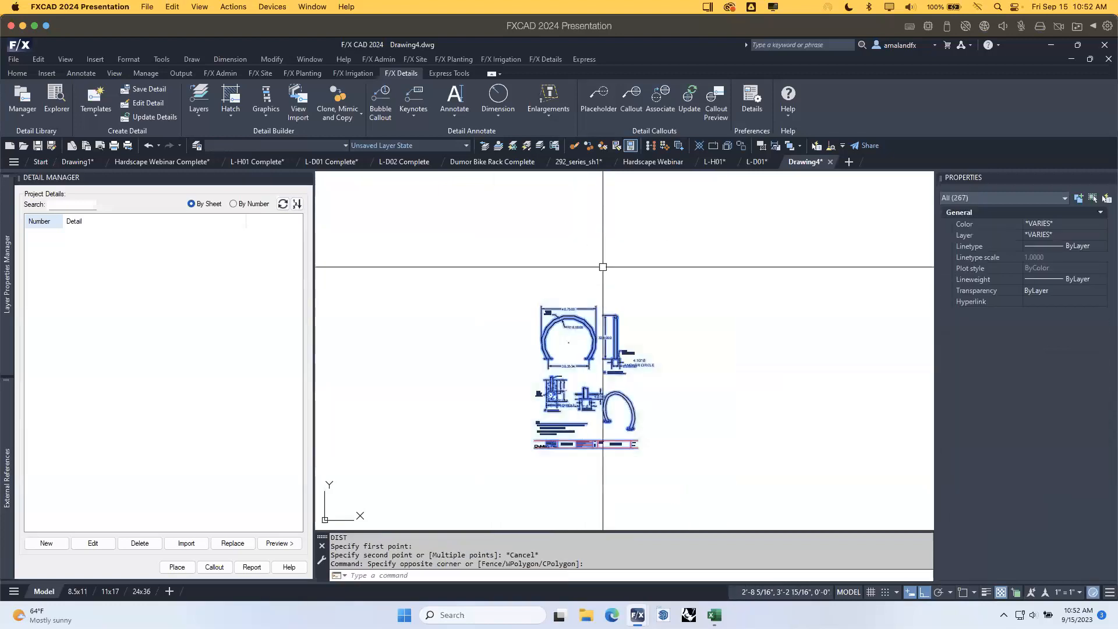
pyautogui.write('sc')
pyautogui.press('Return')
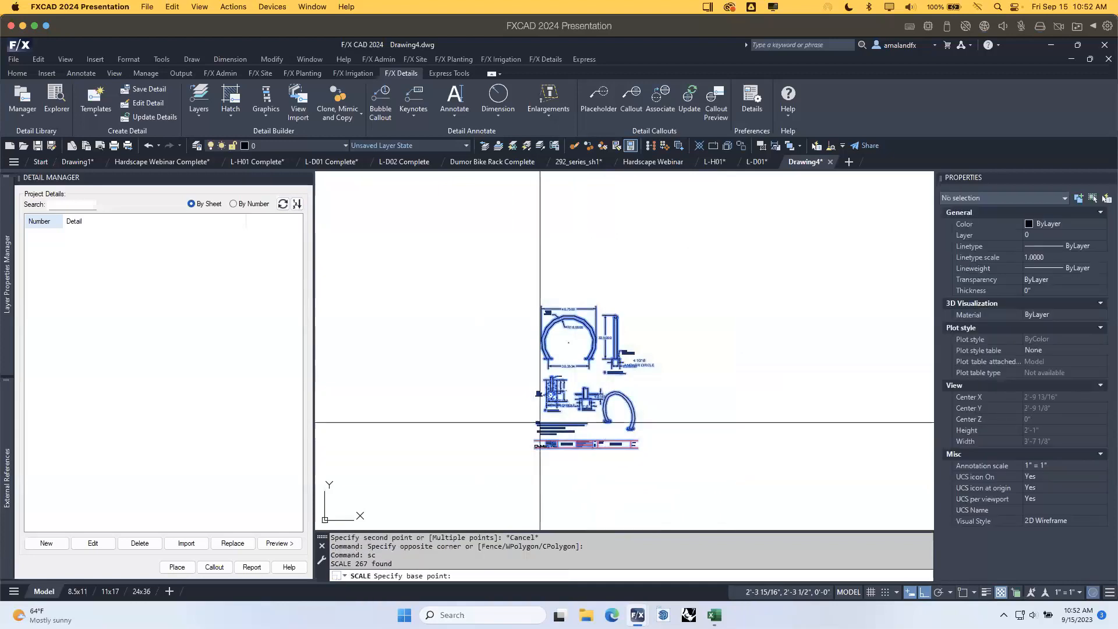
pyautogui.click(530, 434)
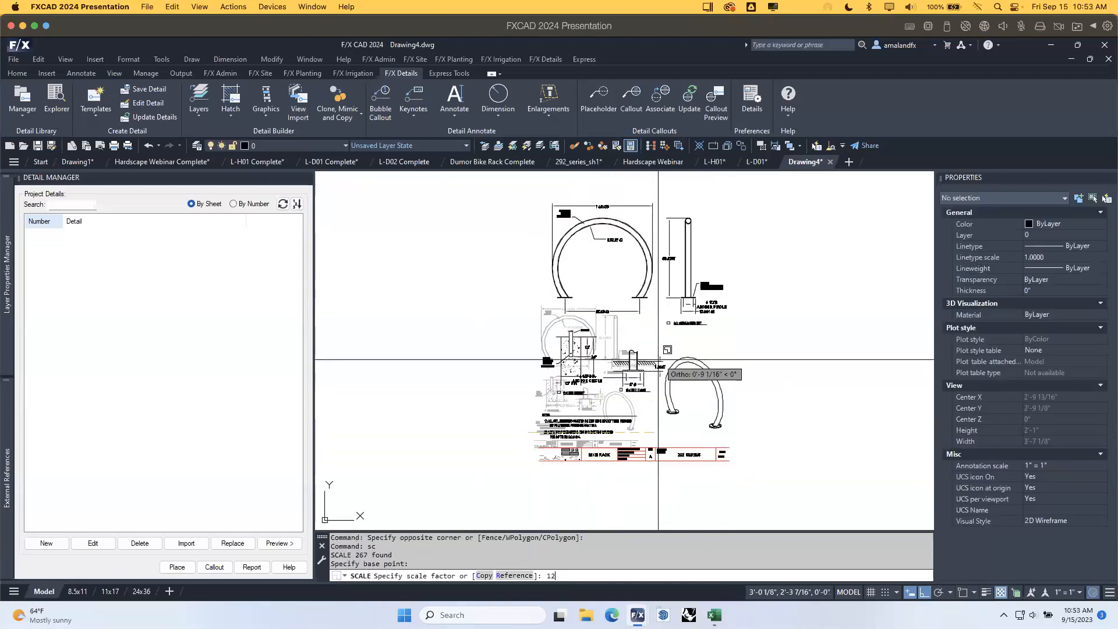
pyautogui.press('Return')
pyautogui.scroll(-8, 728, 335)
pyautogui.moveTo(822, 304); pyautogui.dragTo(578, 399, button='middle')
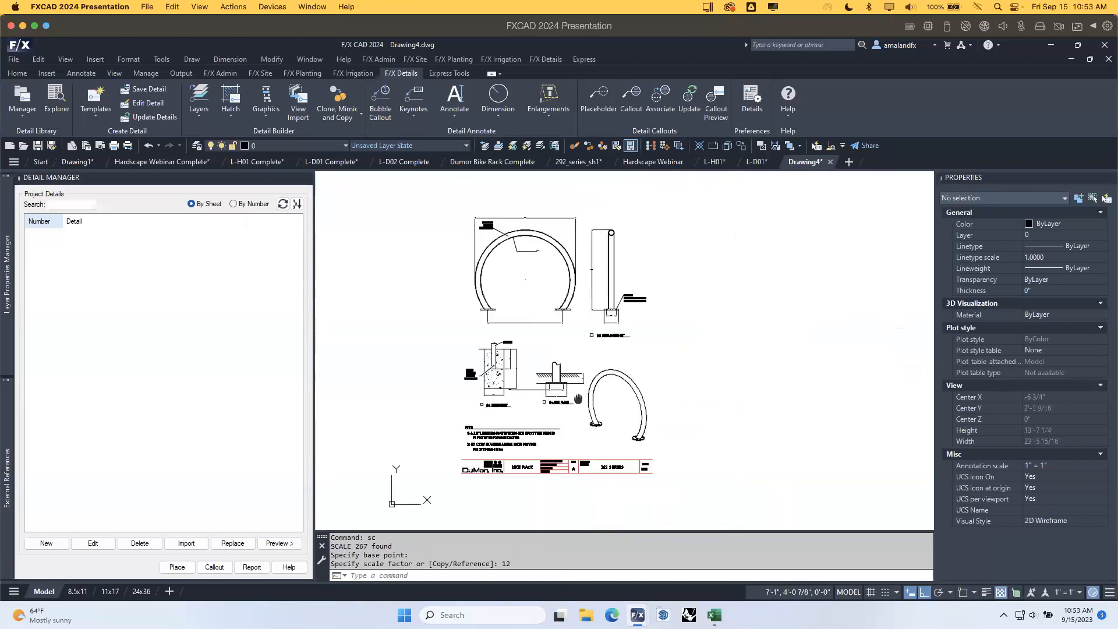
pyautogui.scroll(2, 546, 253)
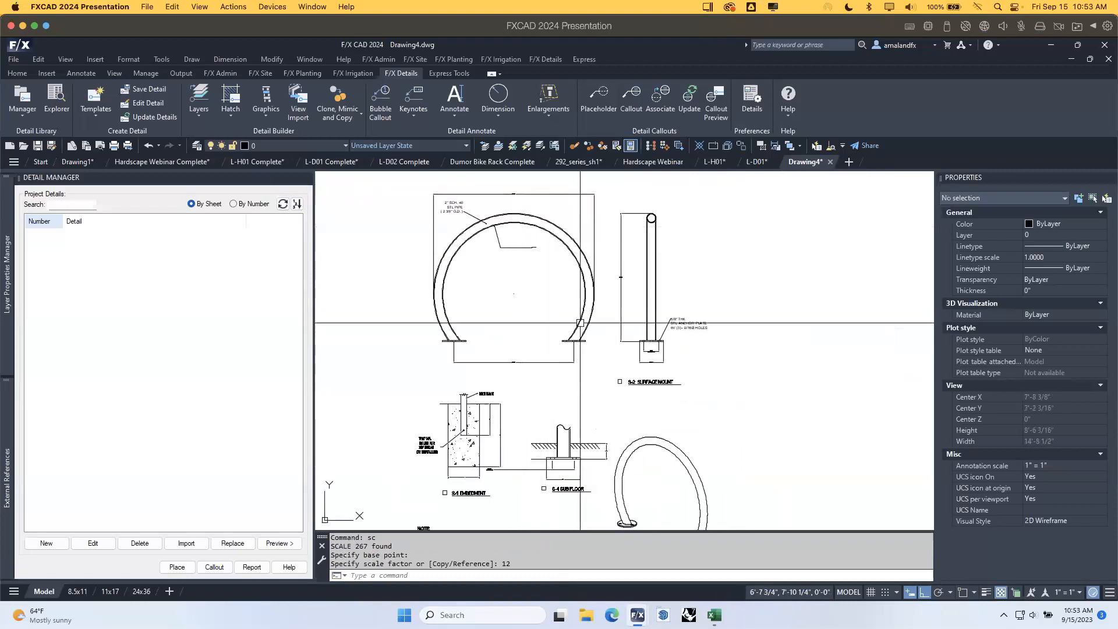
pyautogui.scroll(-4, 576, 324)
pyautogui.moveTo(574, 391); pyautogui.dragTo(548, 374, button='middle')
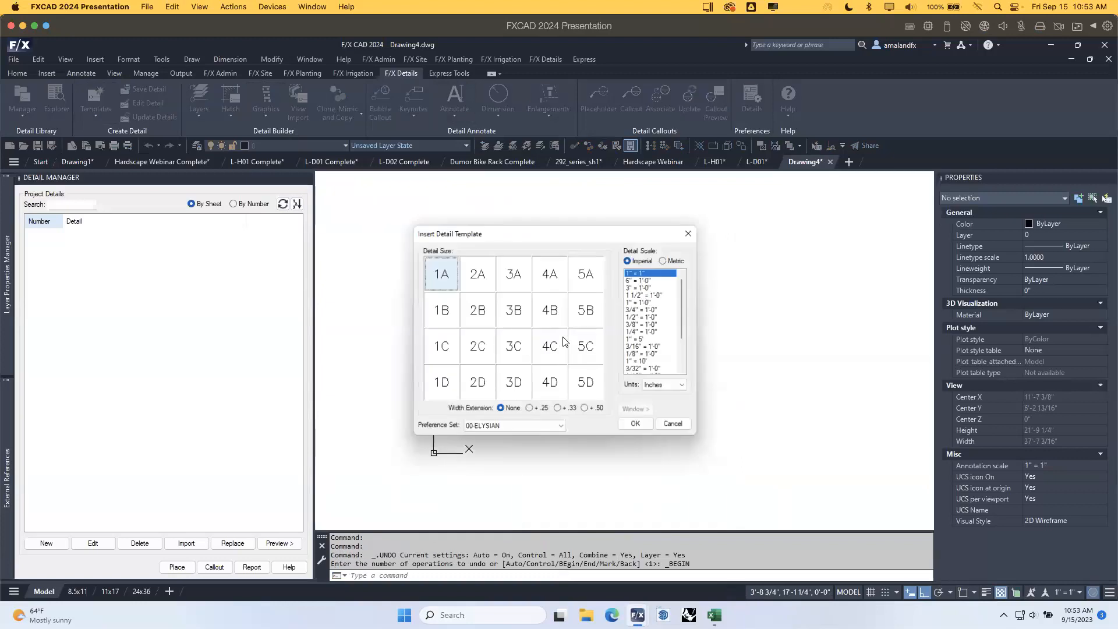
# Place a 3/4" = 1'-0" detail border using the 00-Office Prefs preference set around the bike rack.
pyautogui.click(531, 431)
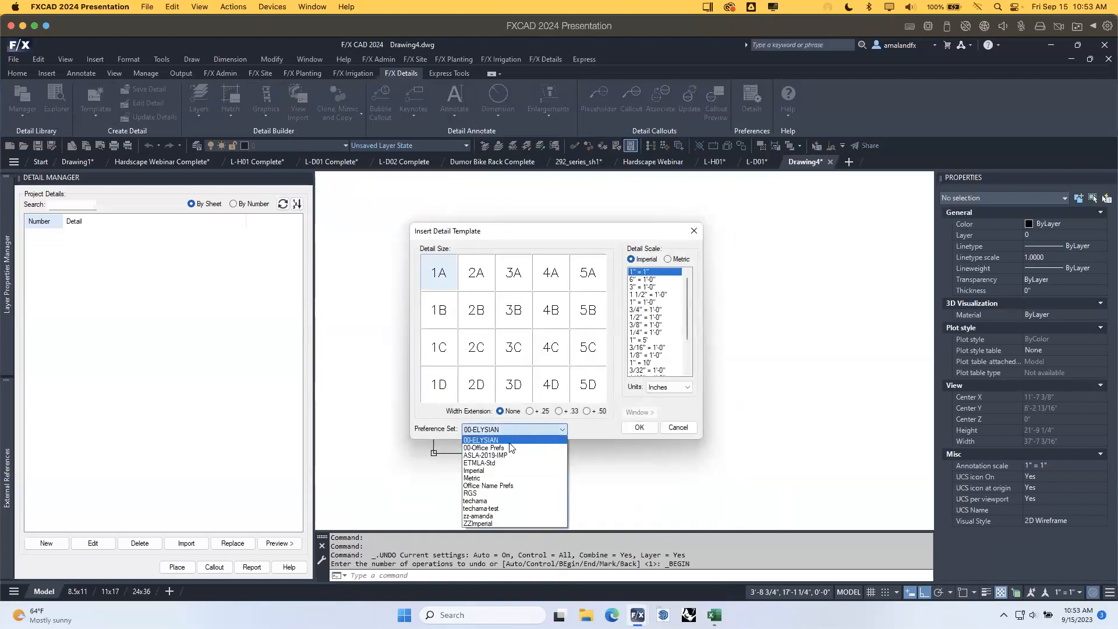
pyautogui.click(511, 447)
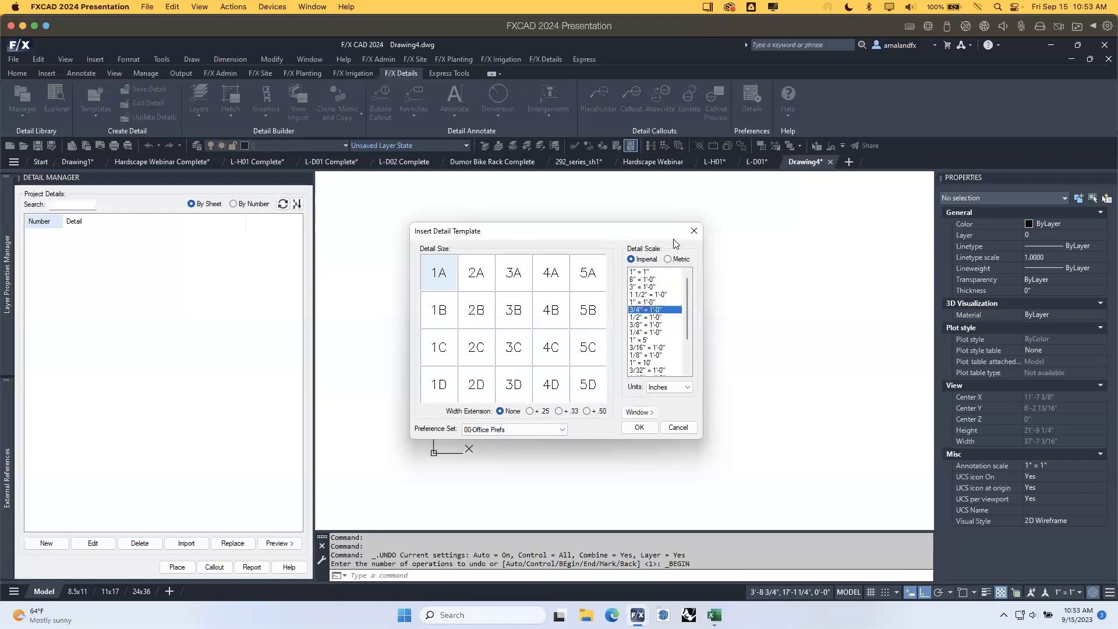
pyautogui.click(639, 428)
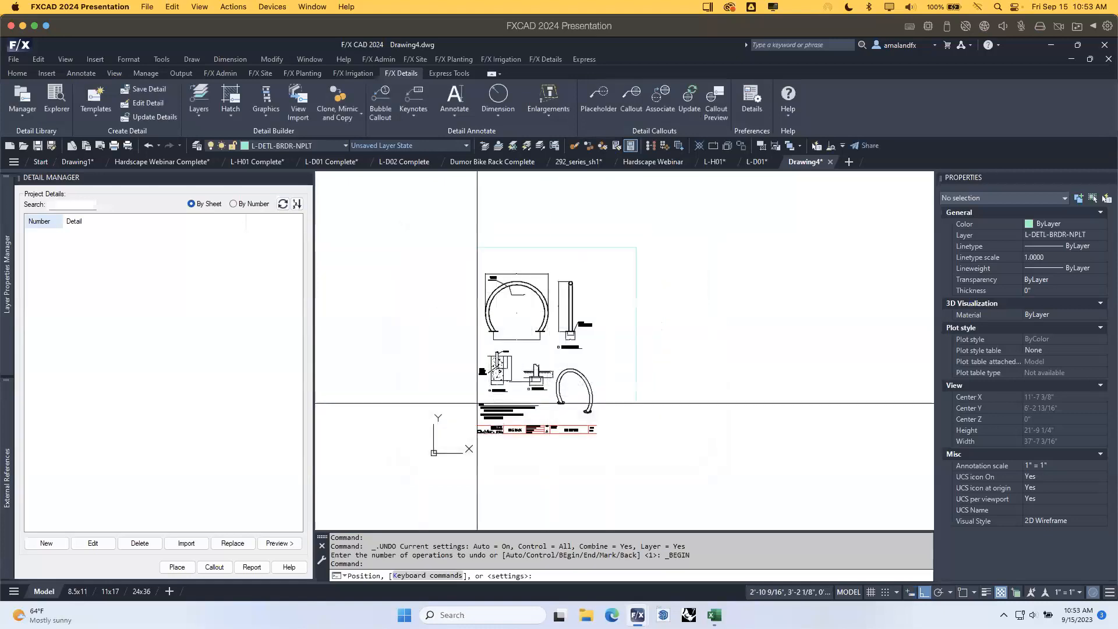
pyautogui.scroll(2, 461, 413)
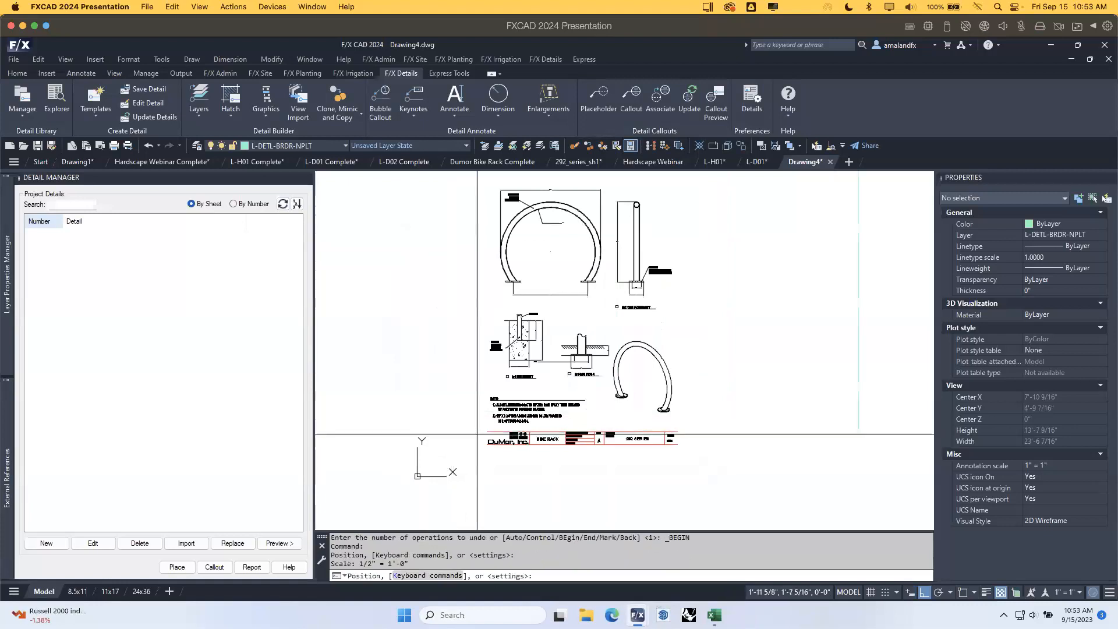
pyautogui.scroll(-2, 452, 433)
pyautogui.press('+')
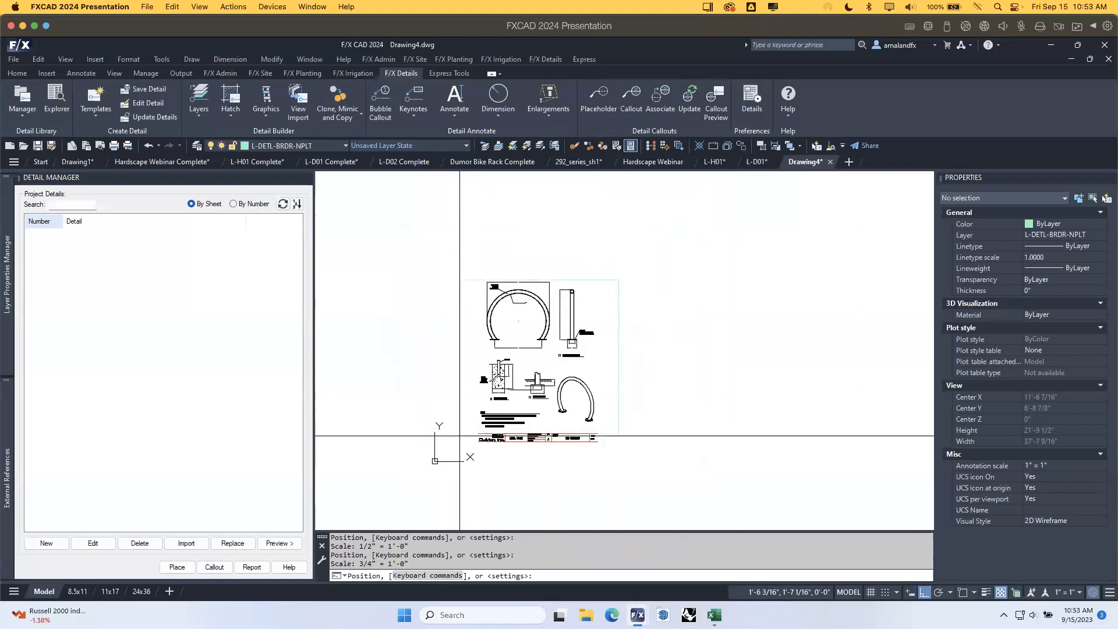
pyautogui.click(460, 440)
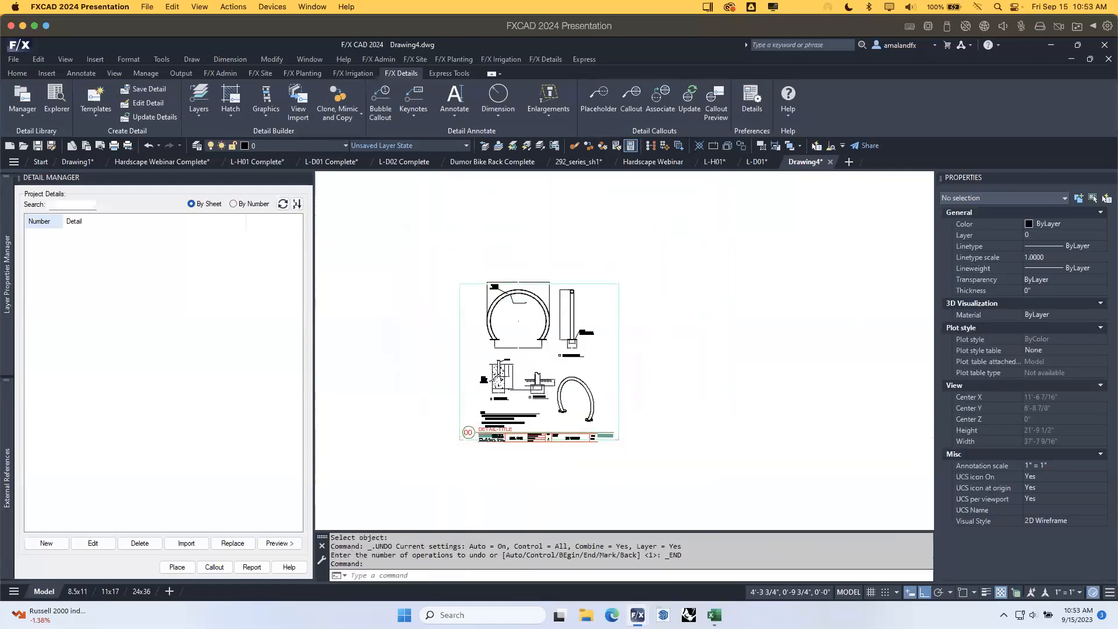
pyautogui.scroll(4, 542, 424)
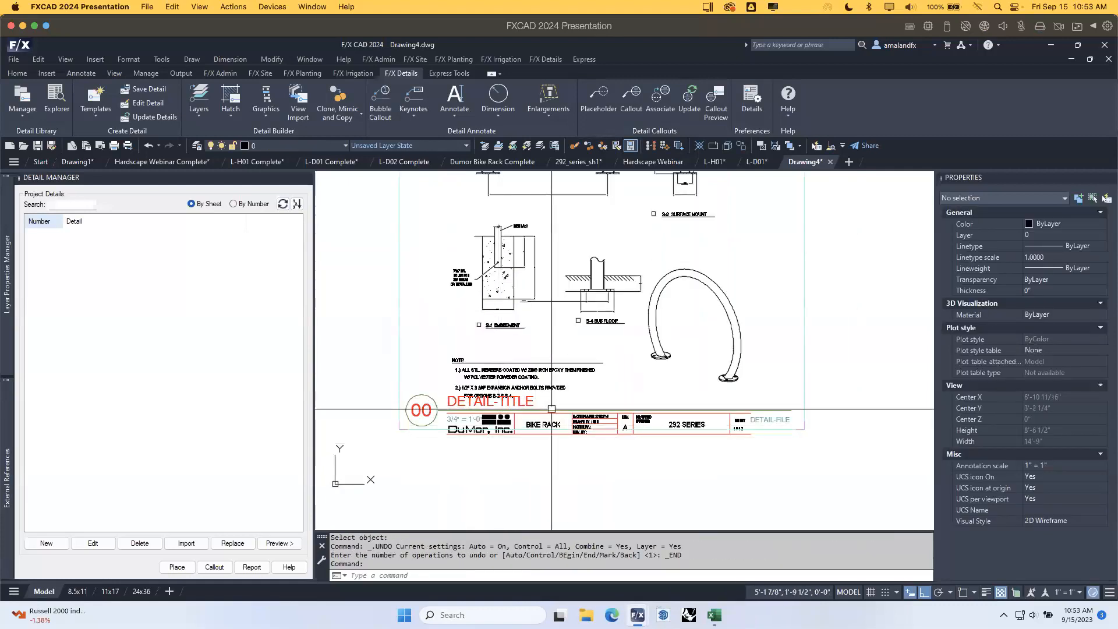
pyautogui.scroll(2, 558, 424)
# Retitle the DETAIL-TITLE placeholder to DUMOR BIKE RACK 292 SERIES.
pyautogui.moveTo(580, 403); pyautogui.dragTo(583, 382, button='middle')
pyautogui.doubleClick(505, 398)
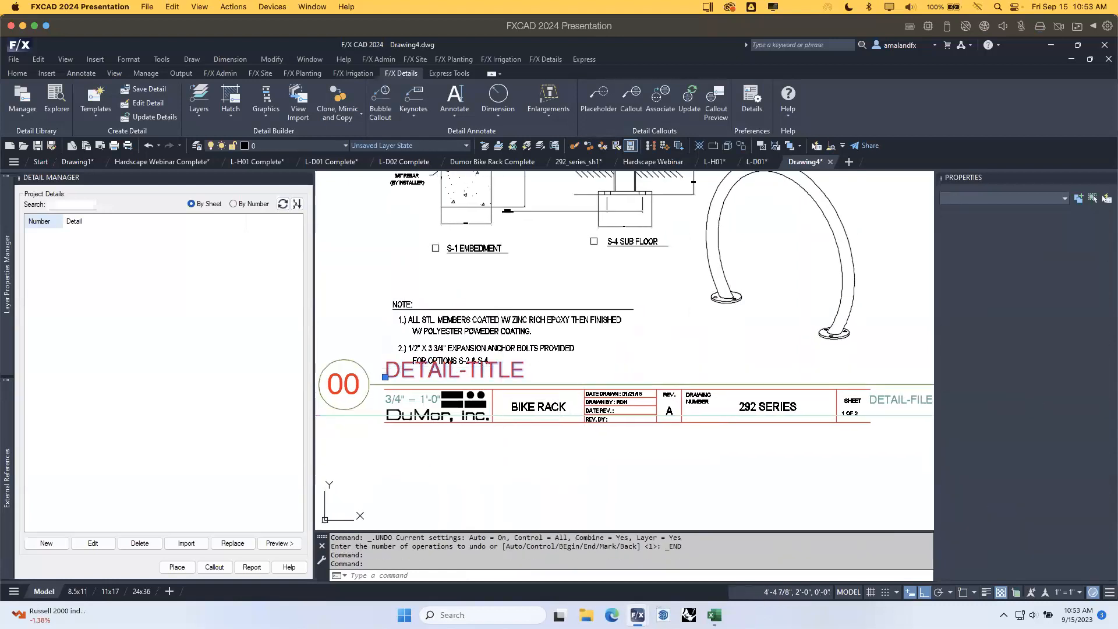
pyautogui.write('BIKE RACK')
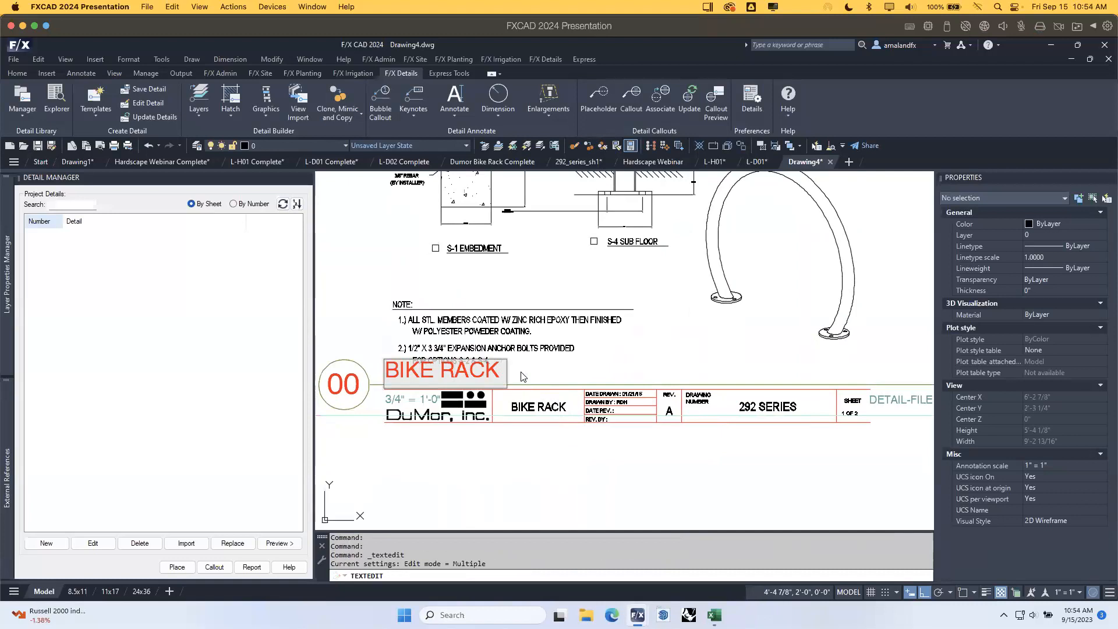
pyautogui.write(' 292 SE')
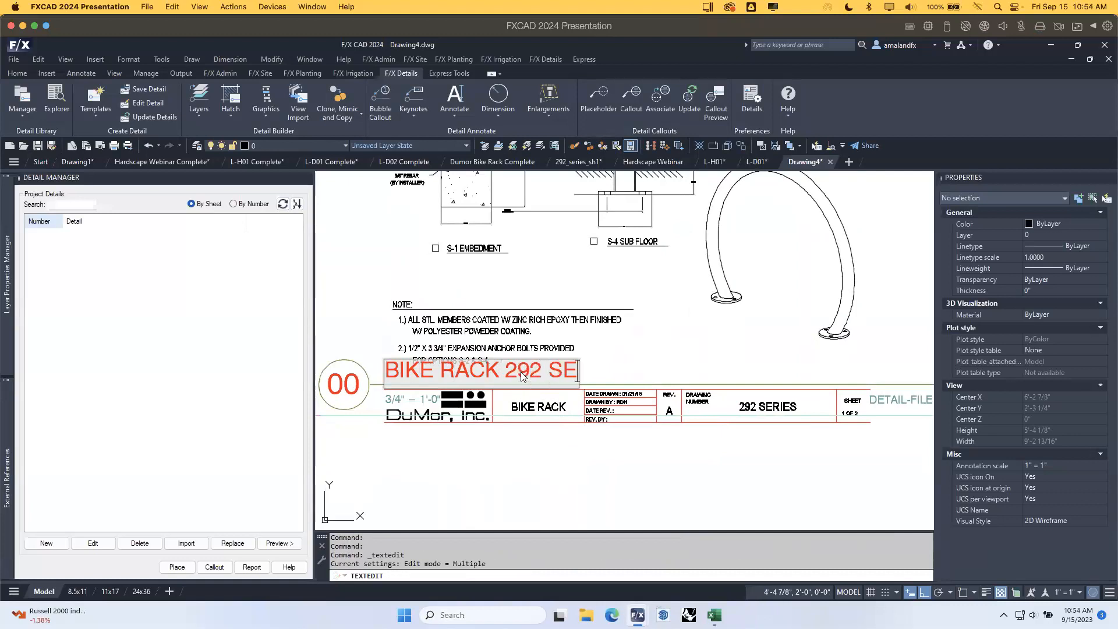
pyautogui.write('RIES')
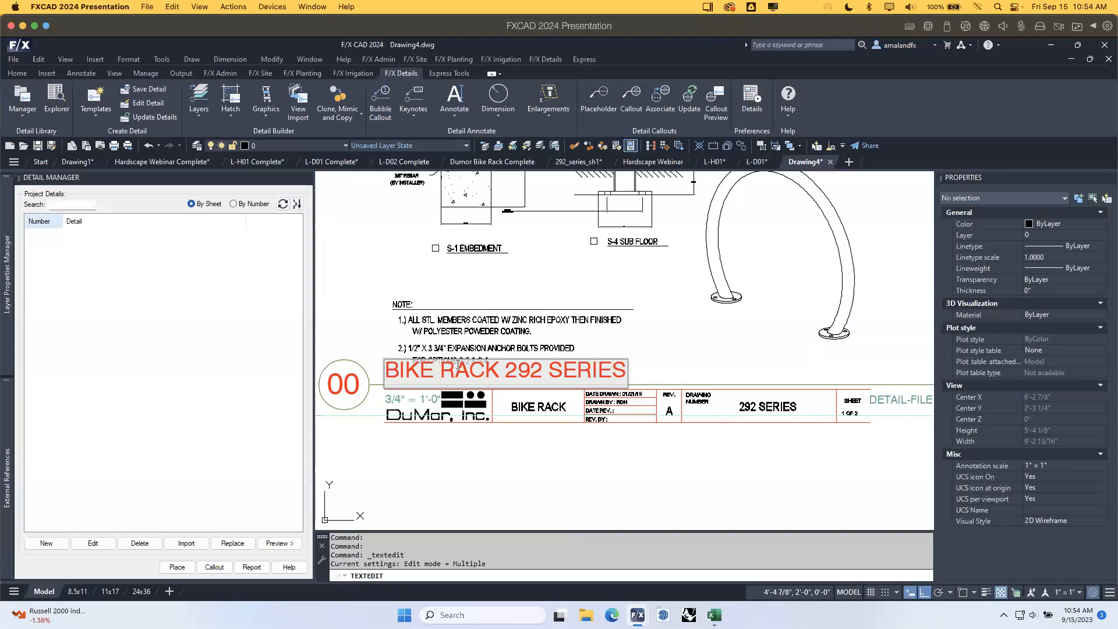
pyautogui.write('DUMOR')
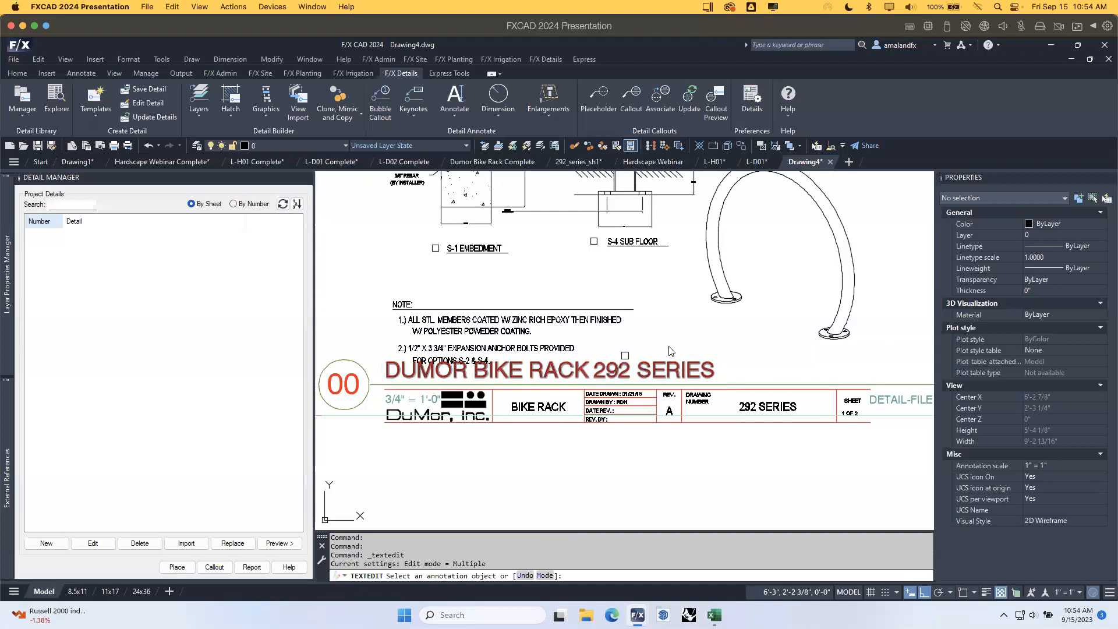
pyautogui.click(560, 516)
# Window-select the DuMor logo, excluding the scale text and a stray edge line.
pyautogui.scroll(-1, 641, 341)
pyautogui.scroll(2, 504, 380)
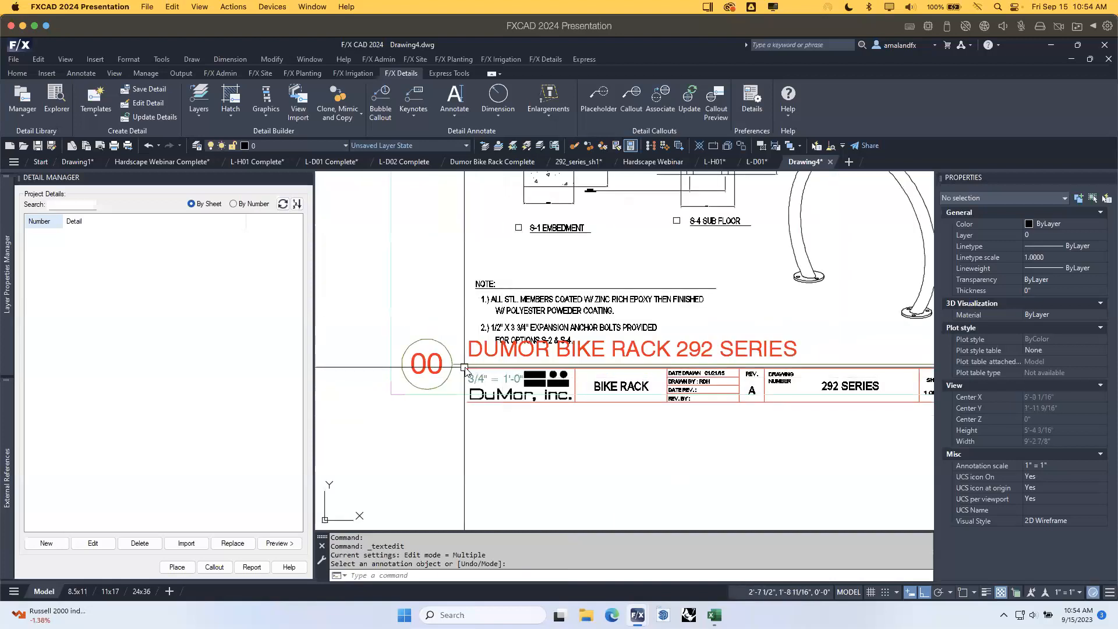
pyautogui.click(465, 360)
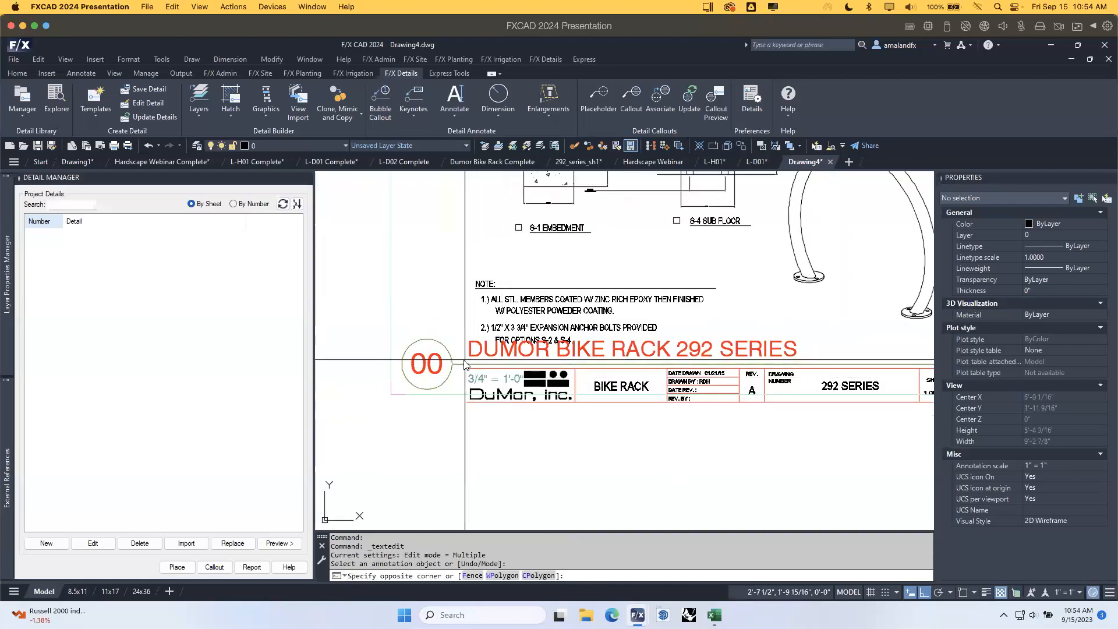
pyautogui.click(571, 423)
pyautogui.scroll(1, 501, 378)
pyautogui.keyDown('shift'); pyautogui.click(501, 378); pyautogui.keyUp('shift')
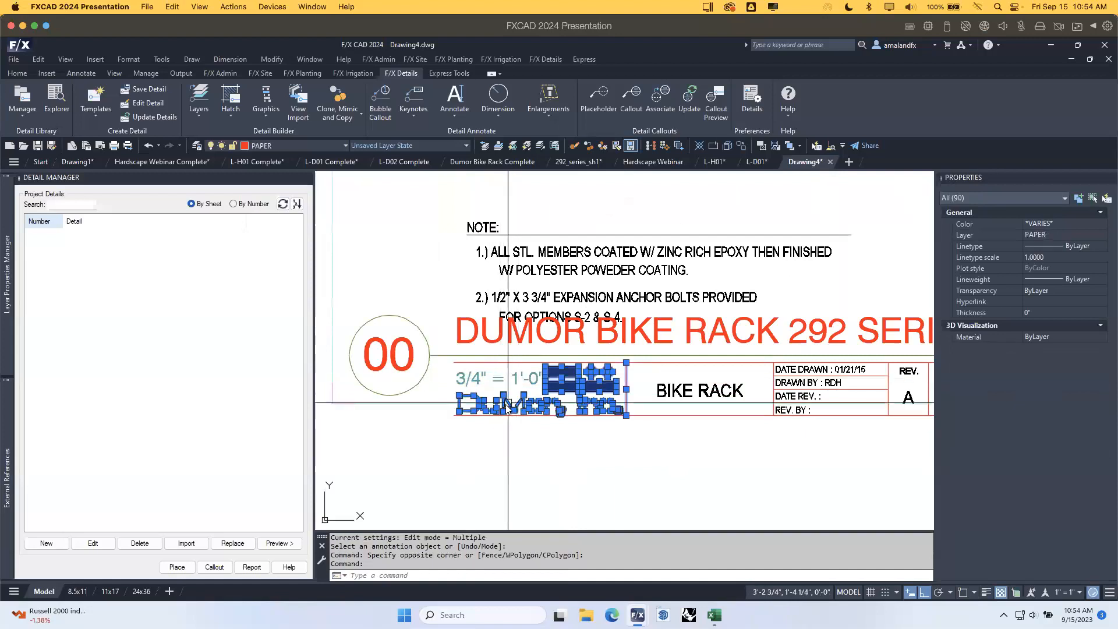
pyautogui.press('Escape')
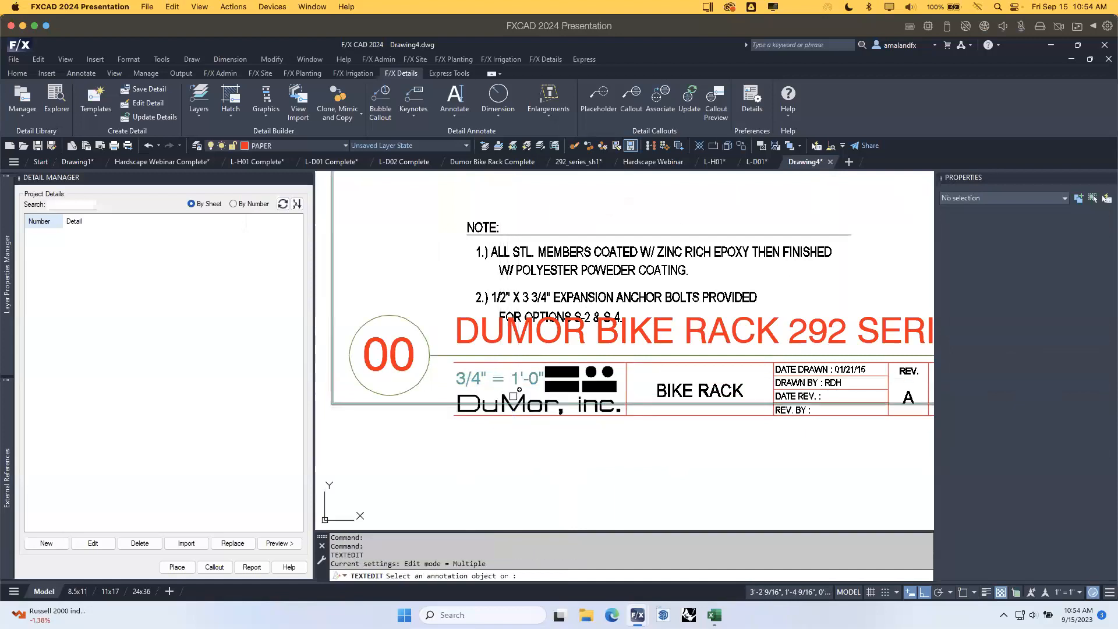
pyautogui.click(452, 449)
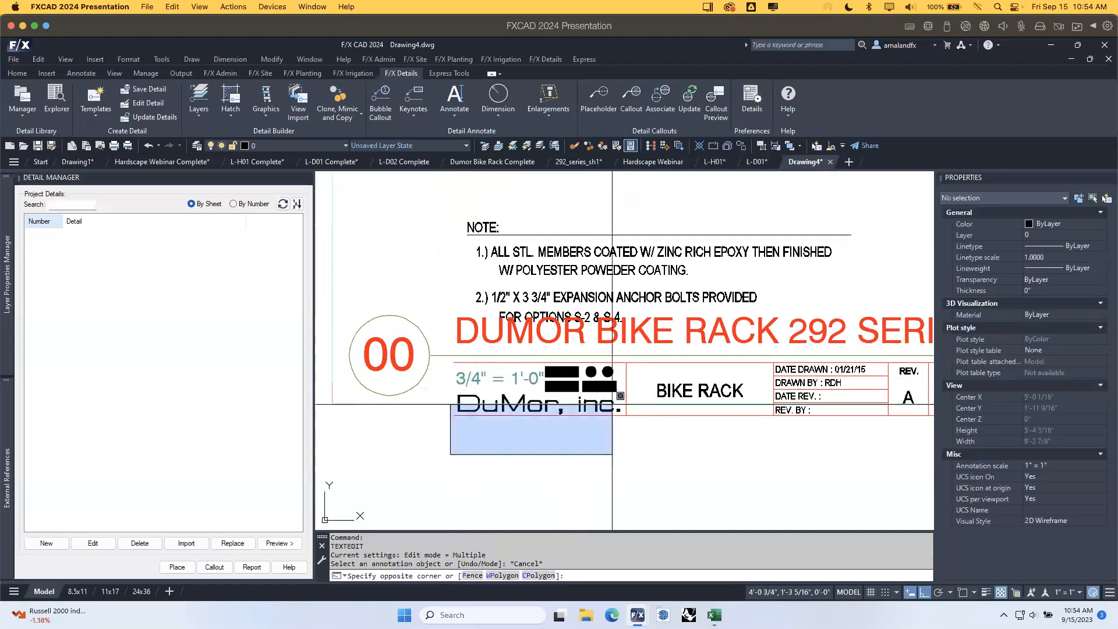
pyautogui.click(630, 358)
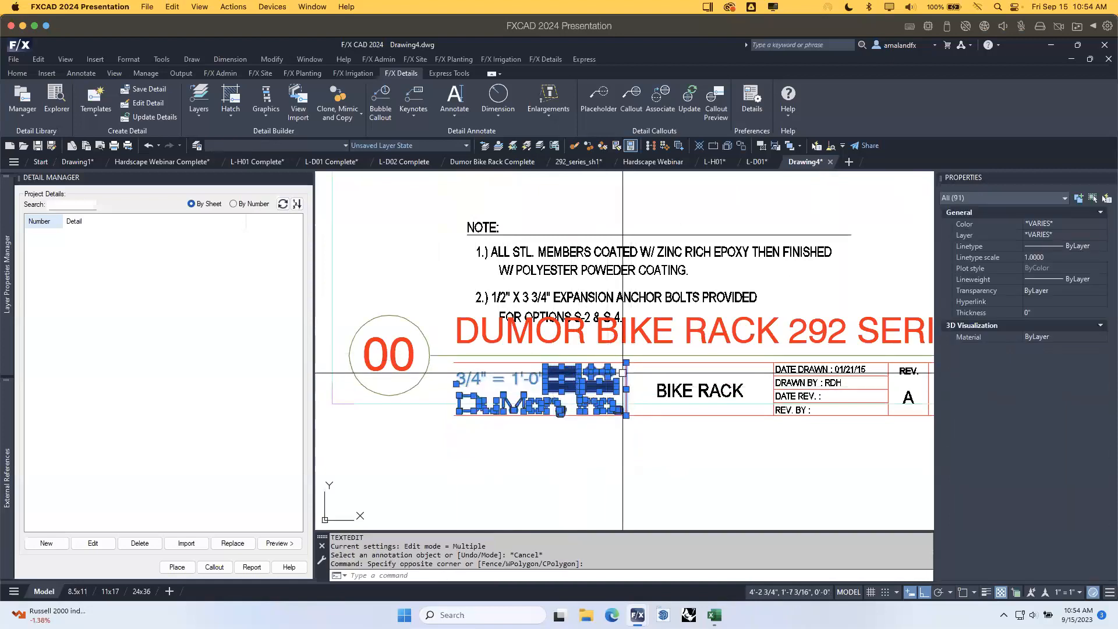
pyautogui.keyDown('shift'); pyautogui.click(626, 374); pyautogui.keyUp('shift')
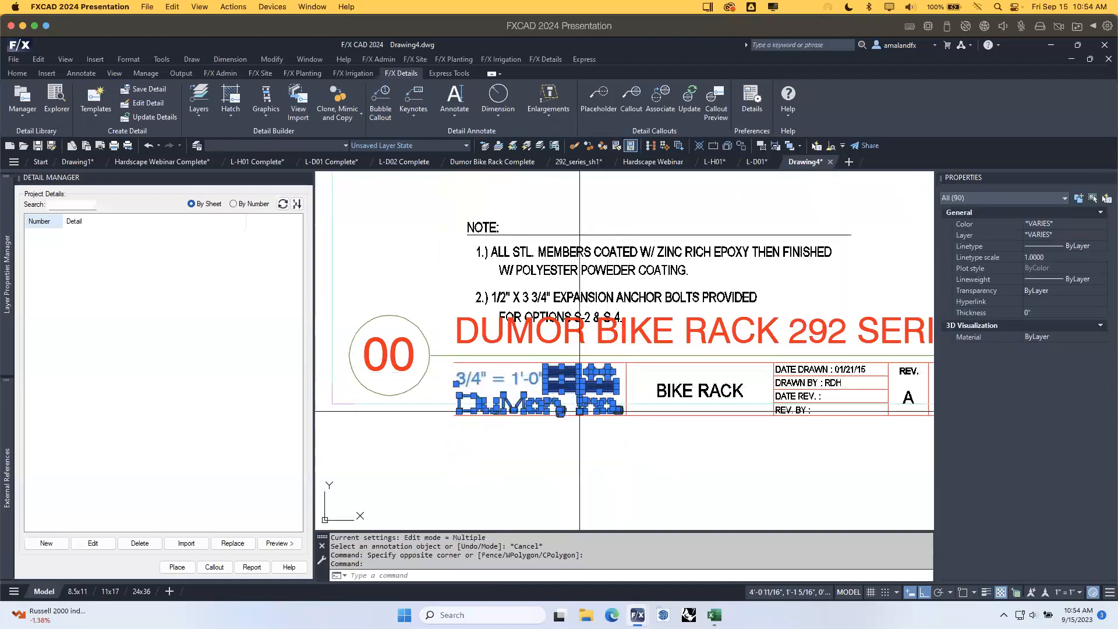
pyautogui.keyDown('shift'); pyautogui.click(513, 376); pyautogui.keyUp('shift')
# Move the DuMor logo to the right end of the title strip.
pyautogui.press('Return')
pyautogui.click(551, 451)
pyautogui.scroll(-4, 571, 445)
pyautogui.press('F8')
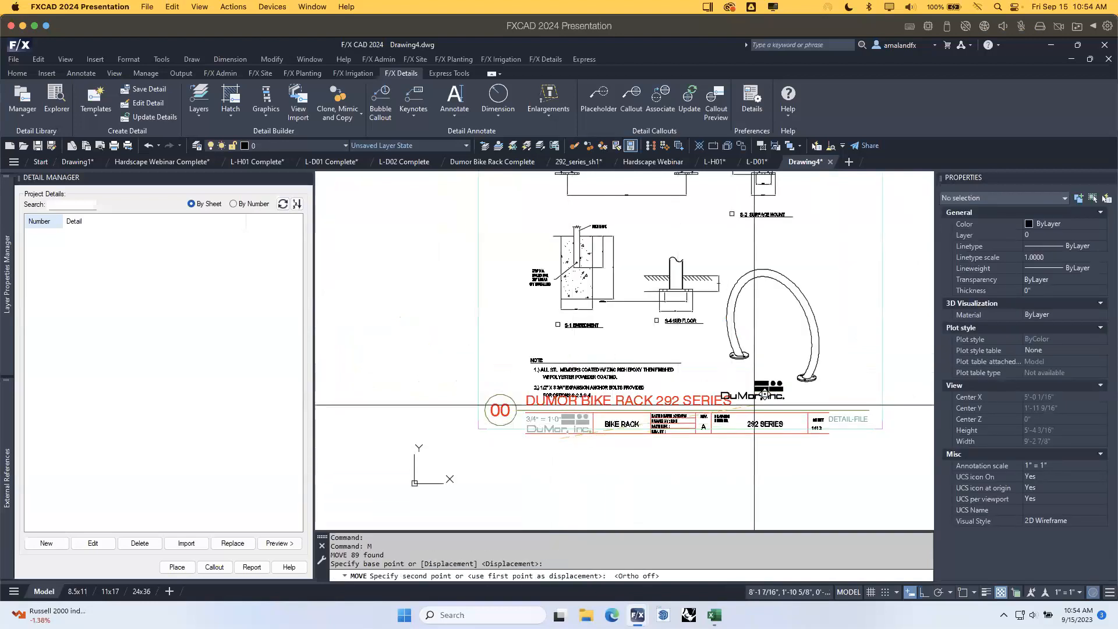
pyautogui.click(839, 405)
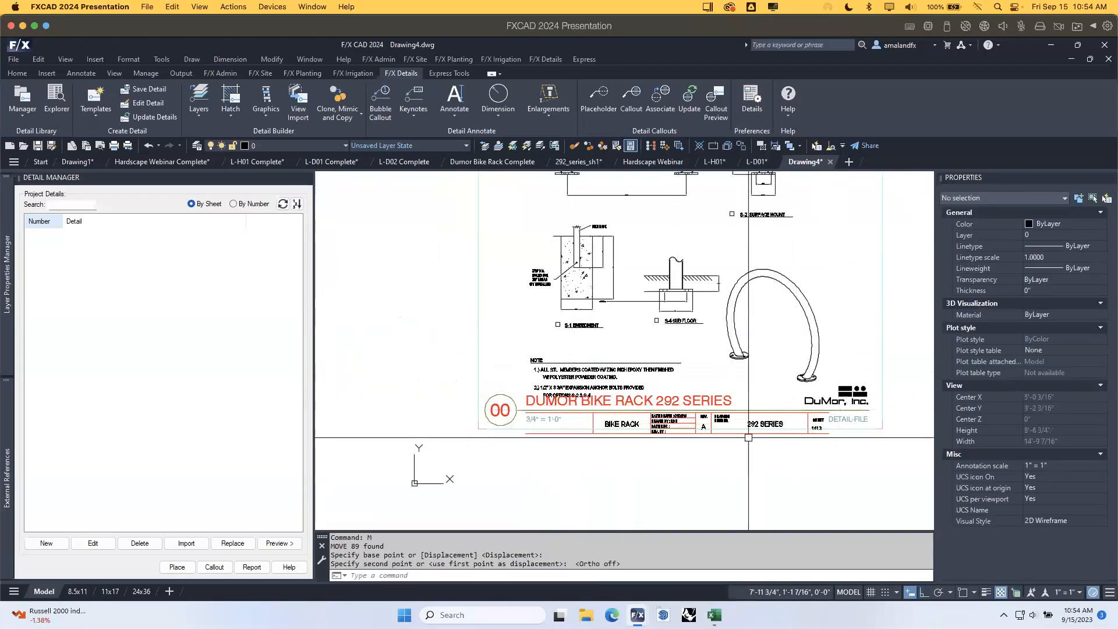
pyautogui.scroll(2, 524, 410)
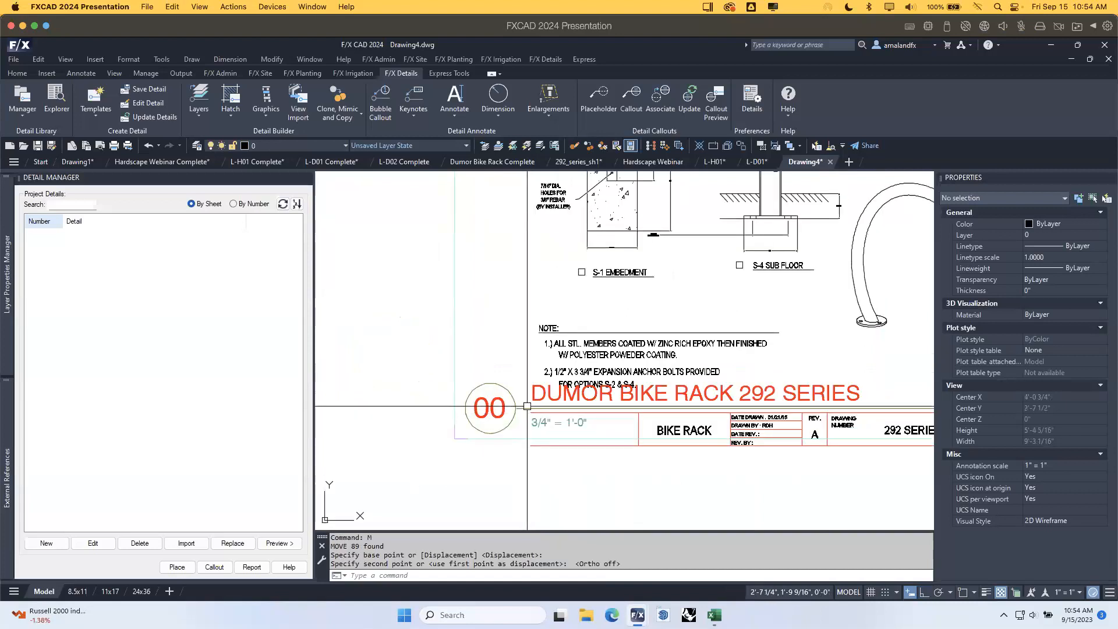
pyautogui.scroll(-3, 834, 487)
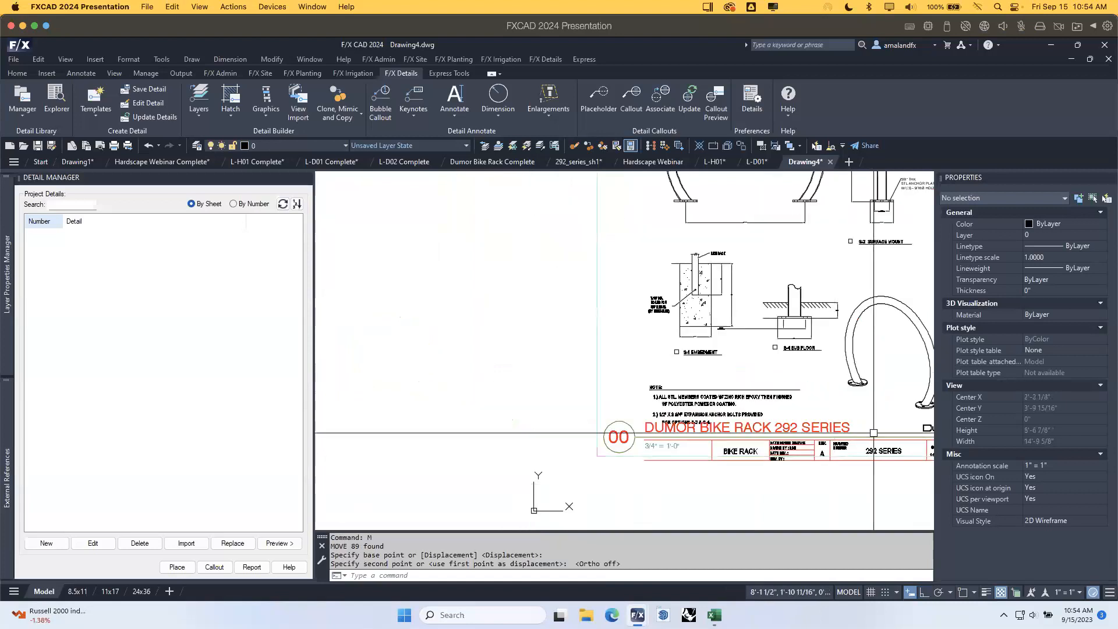
pyautogui.moveTo(673, 368); pyautogui.dragTo(579, 461, button='middle')
pyautogui.scroll(-3, 638, 380)
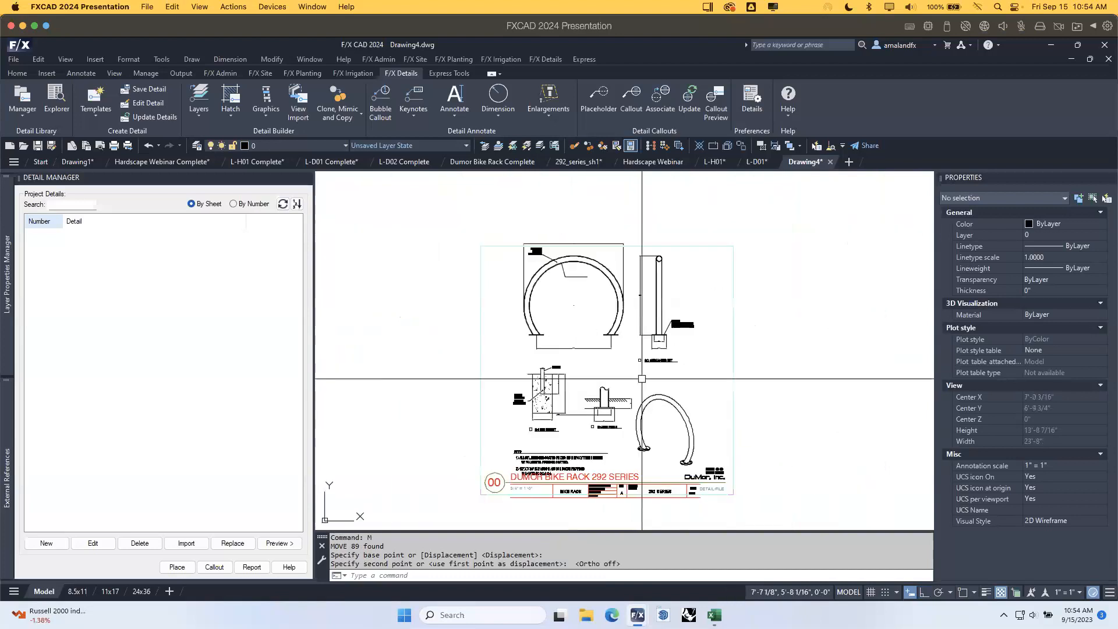
pyautogui.scroll(4, 559, 342)
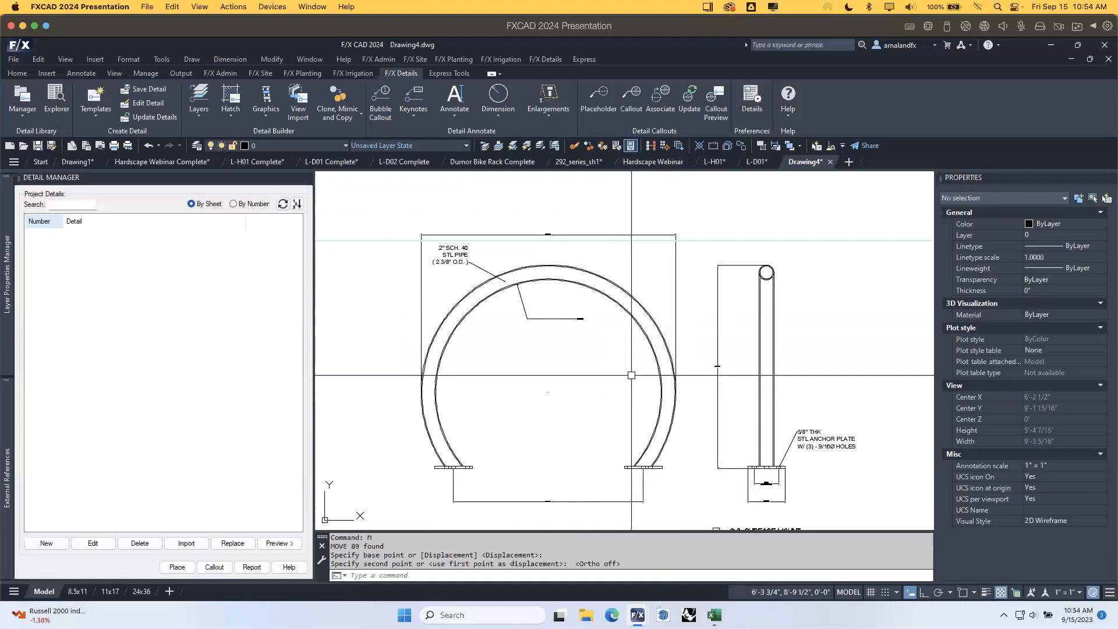
pyautogui.moveTo(630, 413); pyautogui.dragTo(646, 388, button='middle')
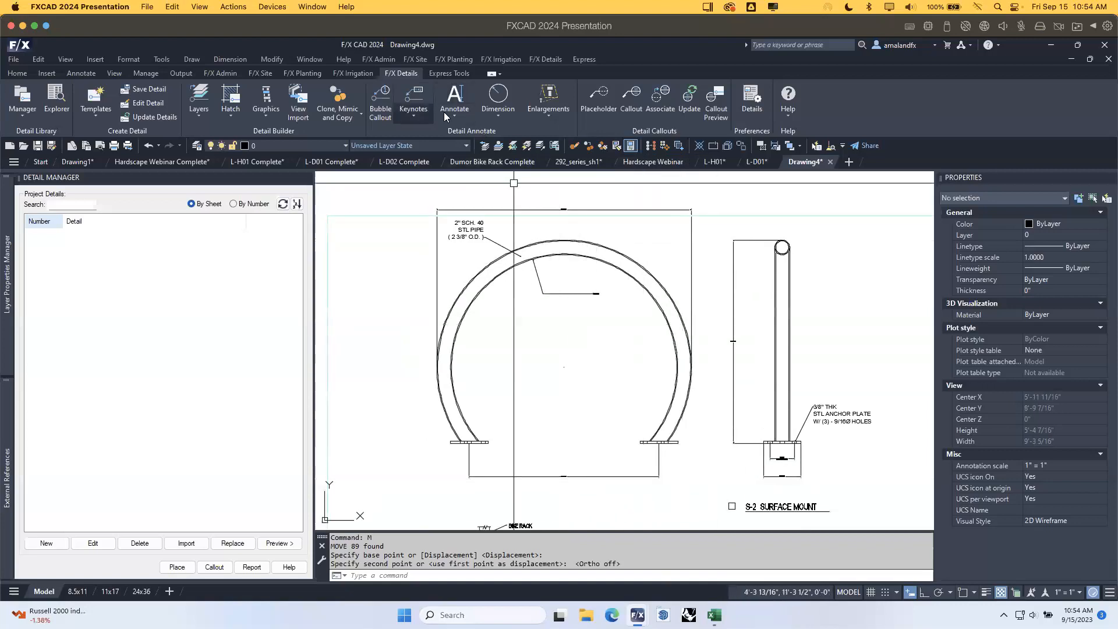
# Add a 1'-4 15/16" linear dimension across the arch.
pyautogui.click(498, 116)
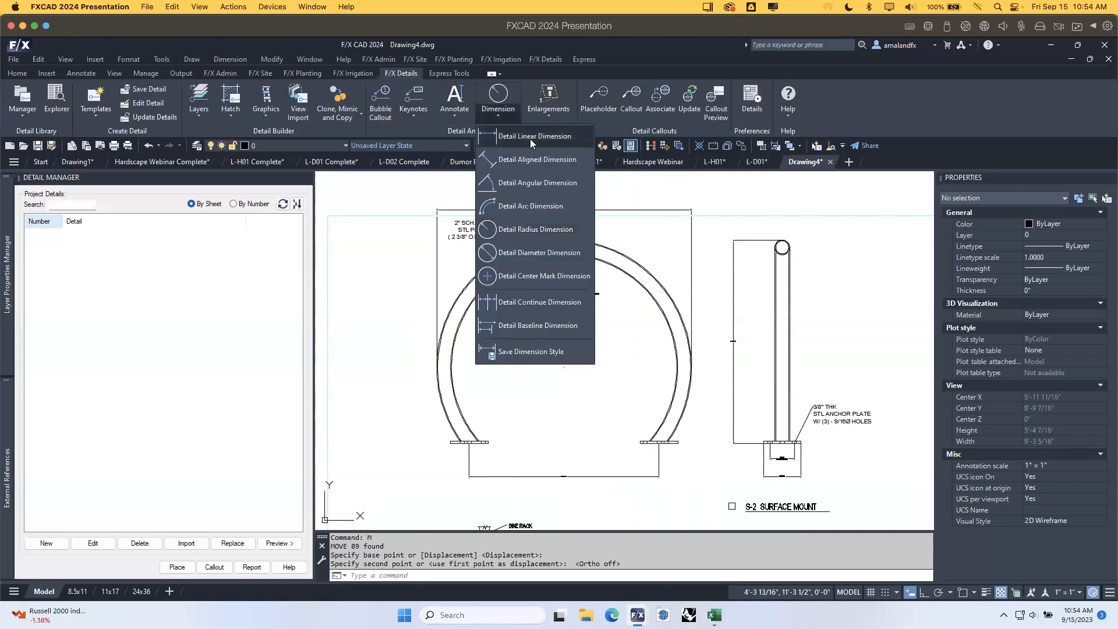
pyautogui.click(532, 138)
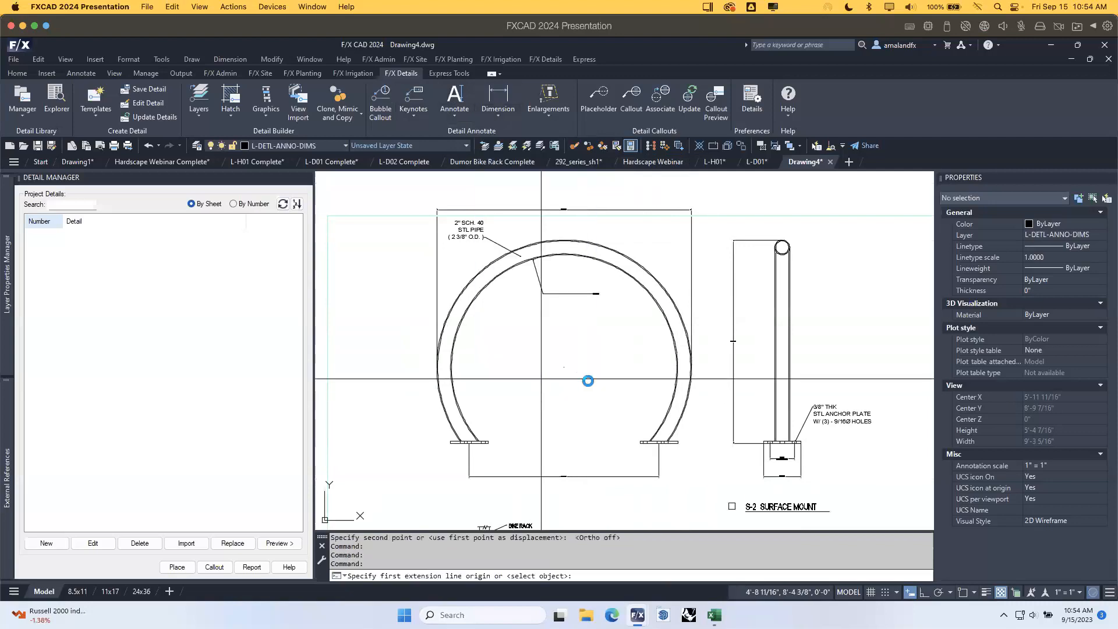
pyautogui.click(543, 348)
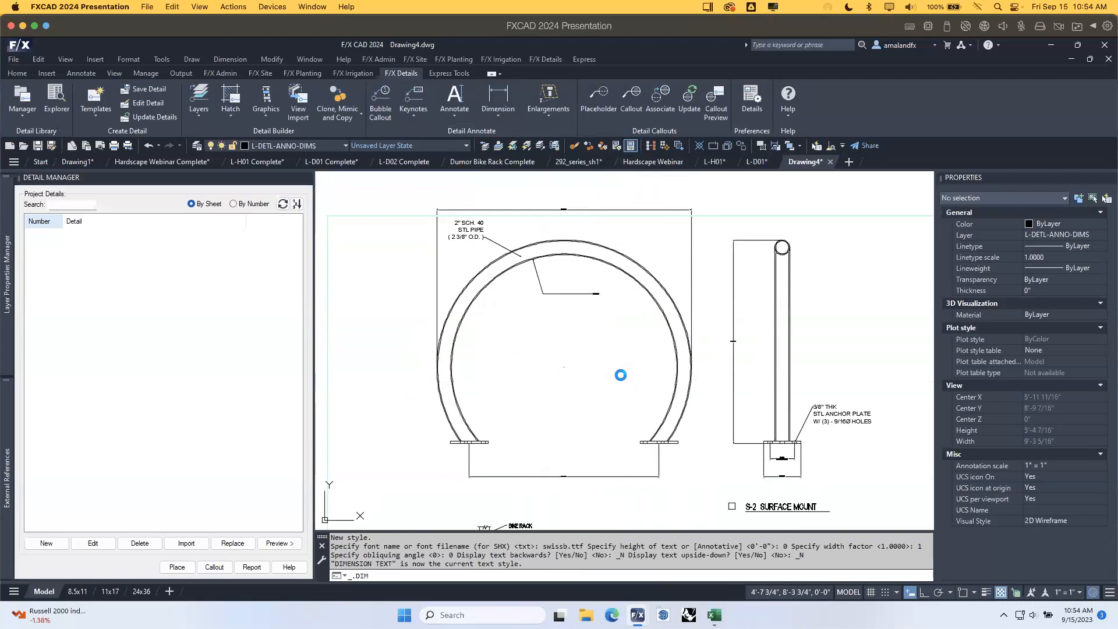
pyautogui.click(535, 383)
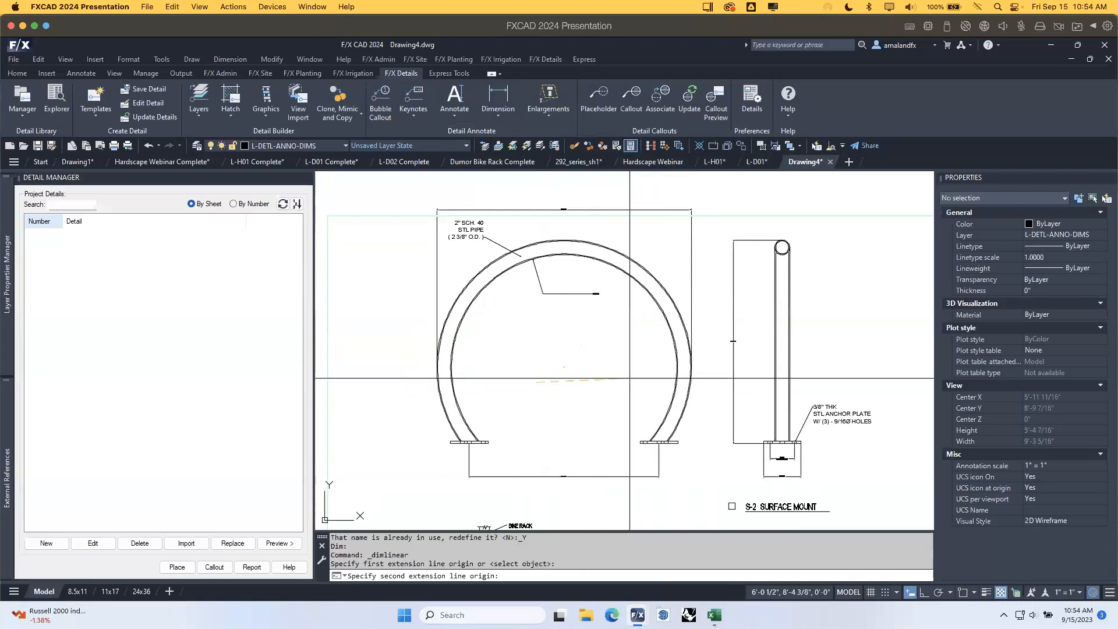
pyautogui.click(630, 381)
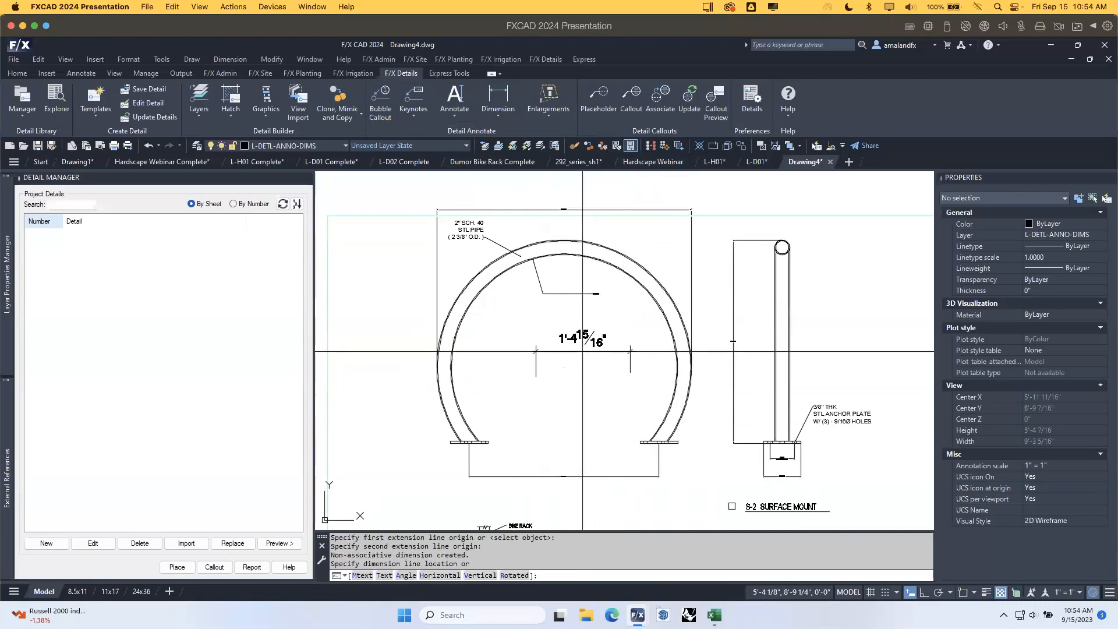
pyautogui.click(600, 353)
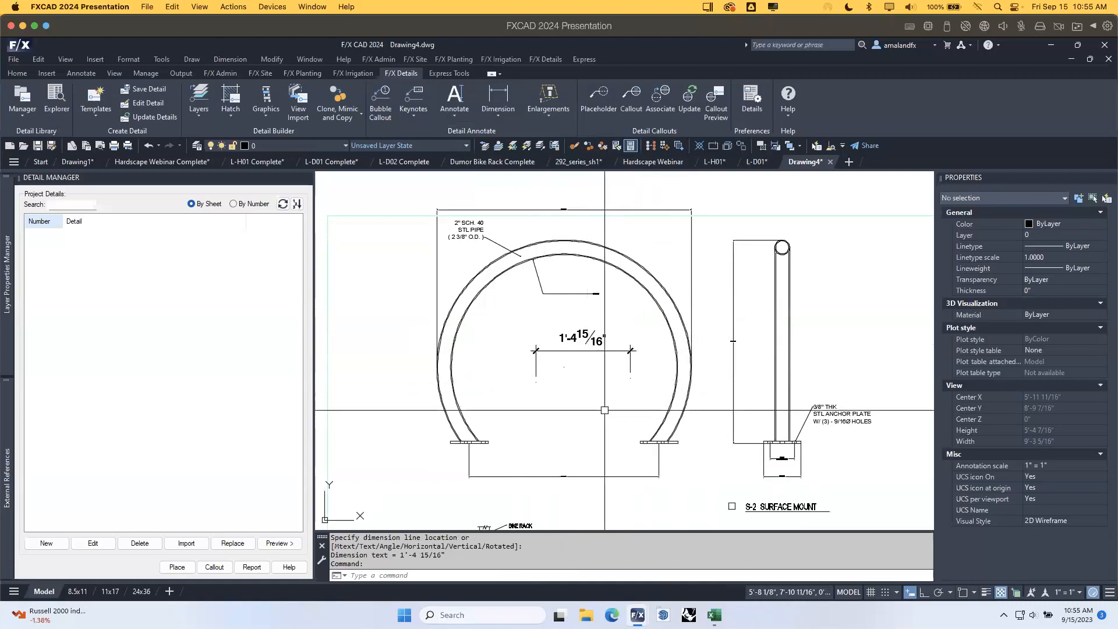
# Match the new dimension's style onto the 3'-9 7/8" and 3'-0 9/16" dimensions.
pyautogui.write('MA')
pyautogui.press('Return')
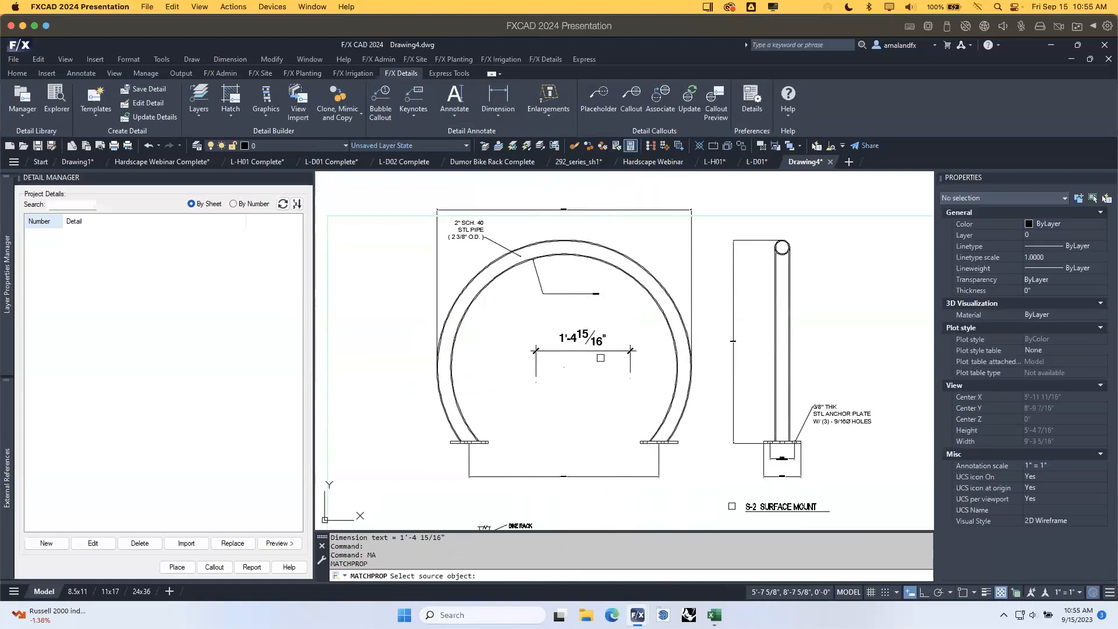
pyautogui.click(601, 344)
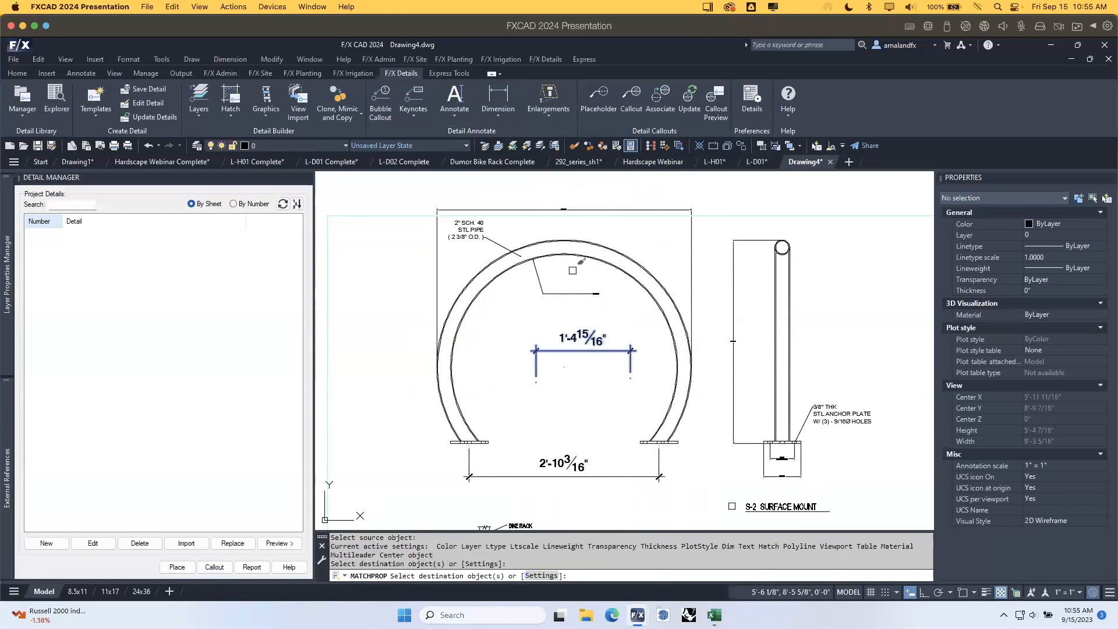
pyautogui.click(573, 208)
pyautogui.click(733, 336)
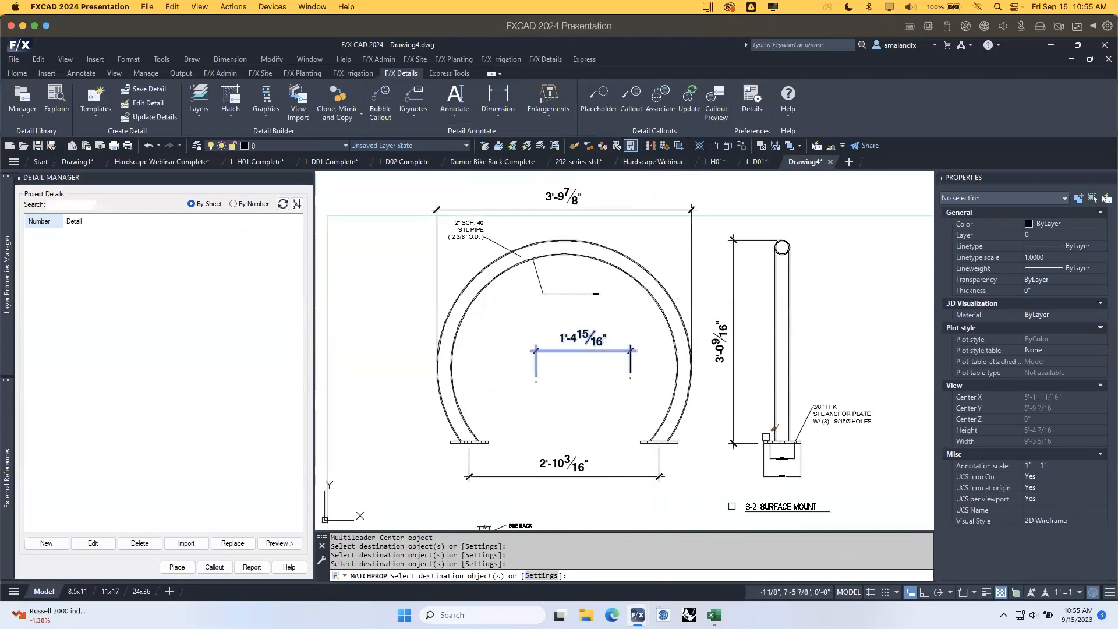
pyautogui.moveTo(766, 448); pyautogui.dragTo(666, 304, button='middle')
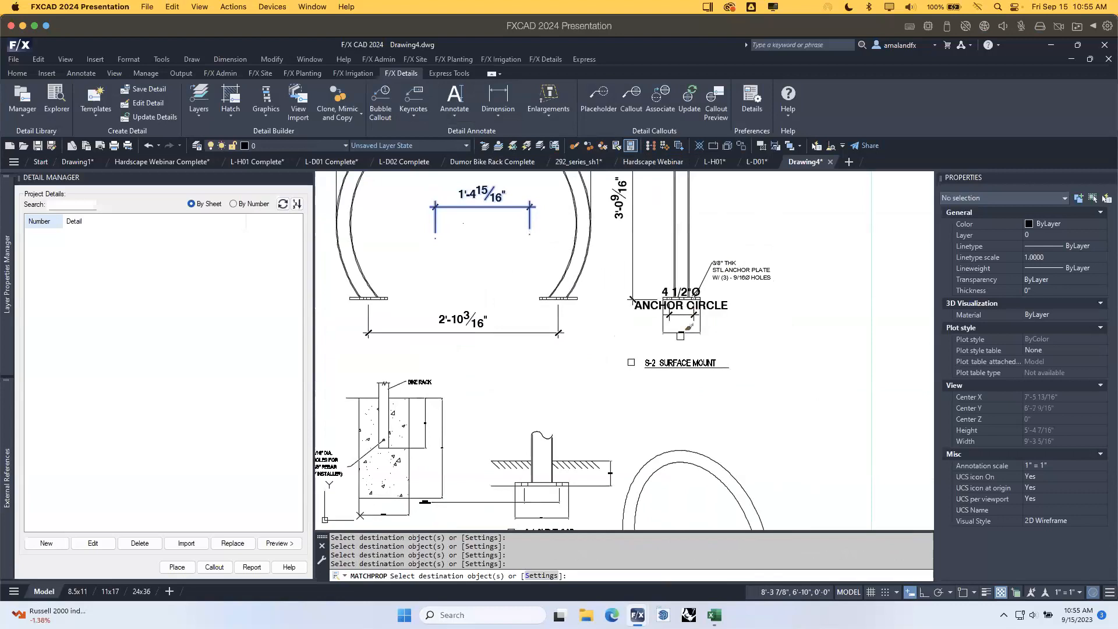
pyautogui.press('Return')
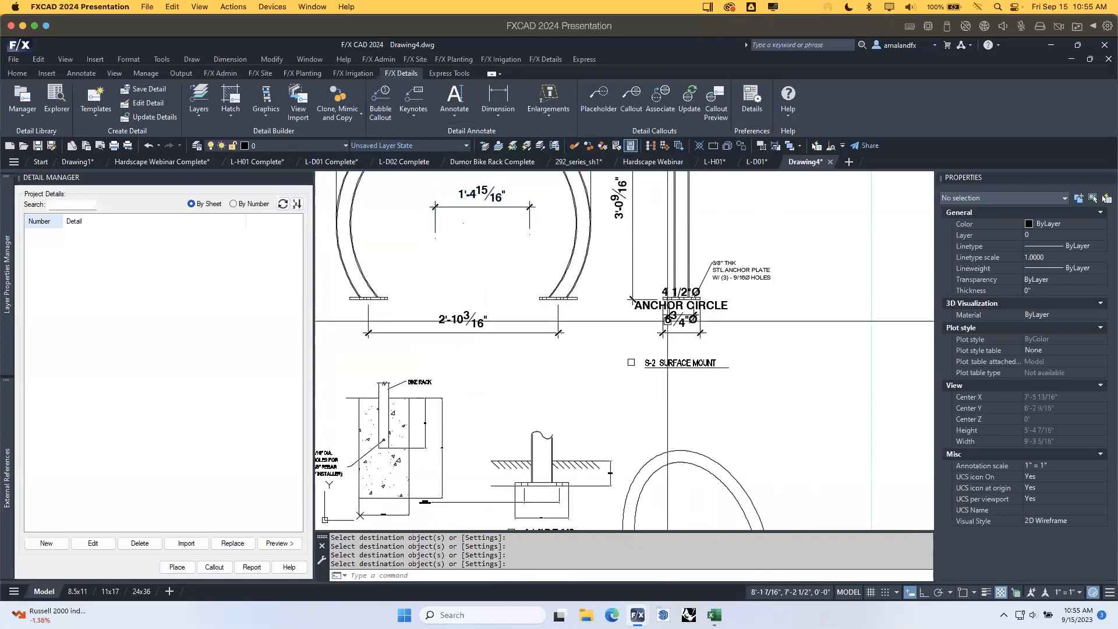
# Pan across the anchor circle, S-1 and S-4 details to the anchor plate note.
pyautogui.moveTo(508, 206); pyautogui.dragTo(536, 365, button='middle')
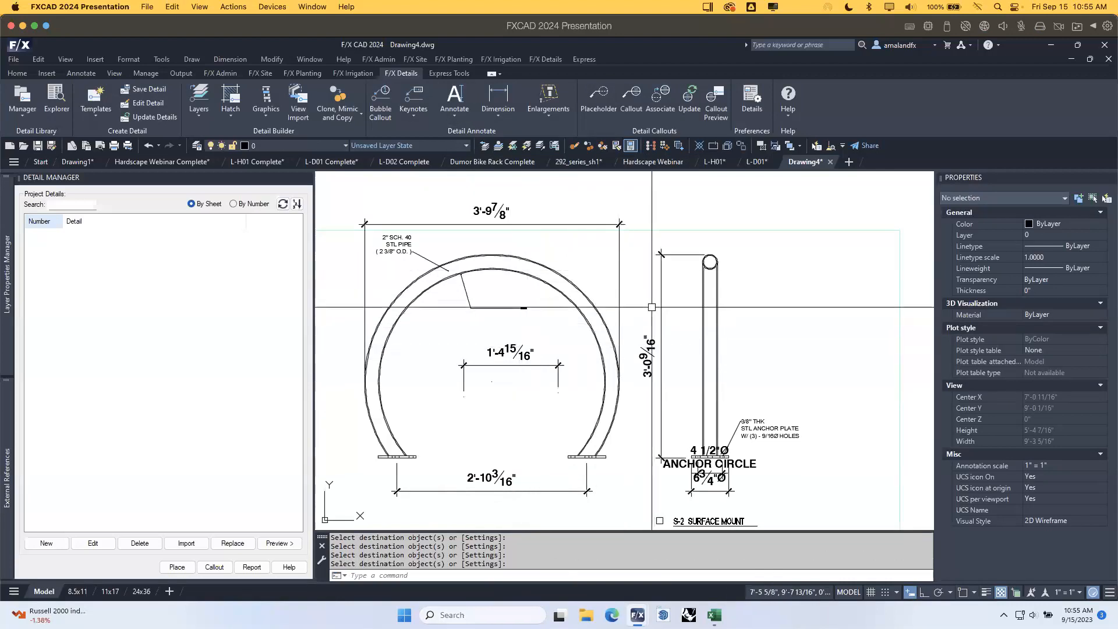
pyautogui.moveTo(710, 369)
pyautogui.mouseDown(button='middle')
pyautogui.moveTo(659, 294)
pyautogui.moveTo(637, 287)
pyautogui.mouseUp(button='middle')
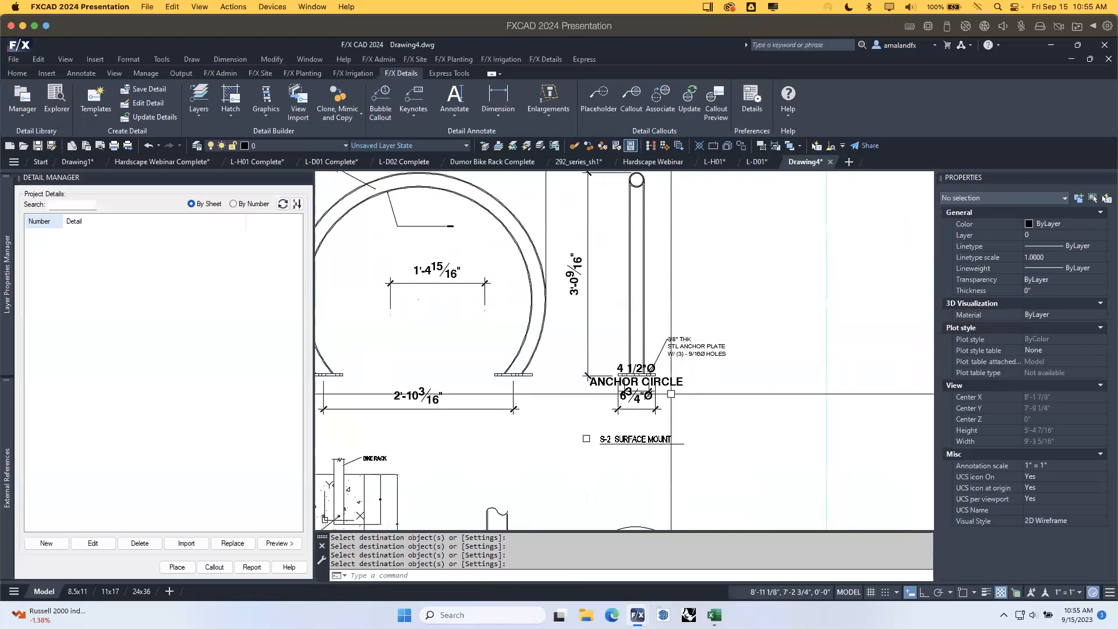
pyautogui.moveTo(506, 398)
pyautogui.mouseDown(button='middle')
pyautogui.moveTo(620, 254)
pyautogui.moveTo(667, 257)
pyautogui.mouseUp(button='middle')
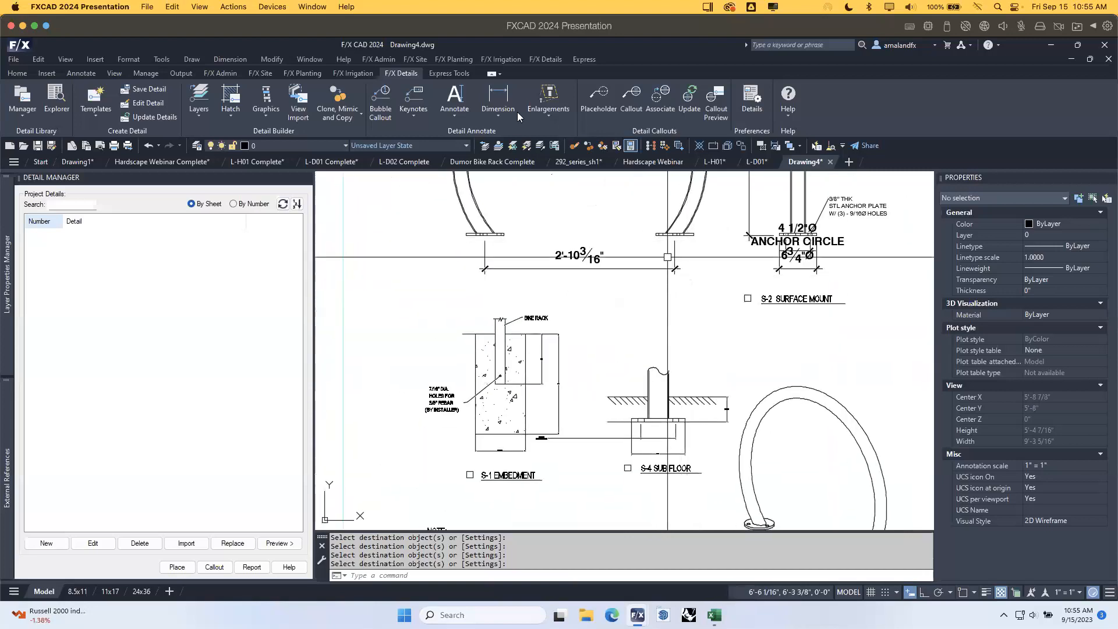
pyautogui.moveTo(861, 214)
pyautogui.mouseDown(button='middle')
pyautogui.moveTo(765, 220)
pyautogui.moveTo(624, 286)
pyautogui.mouseUp(button='middle')
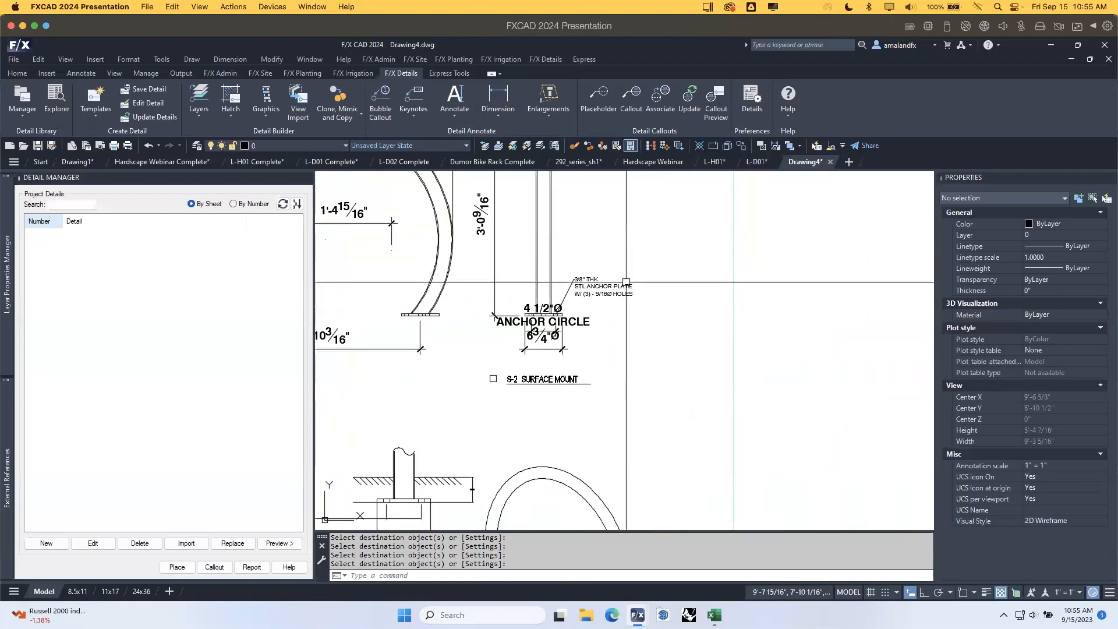
# Add a detail leader note reading 'sdfsdfs' just below the S-2 SURFACE MOUNT label.
pyautogui.click(454, 116)
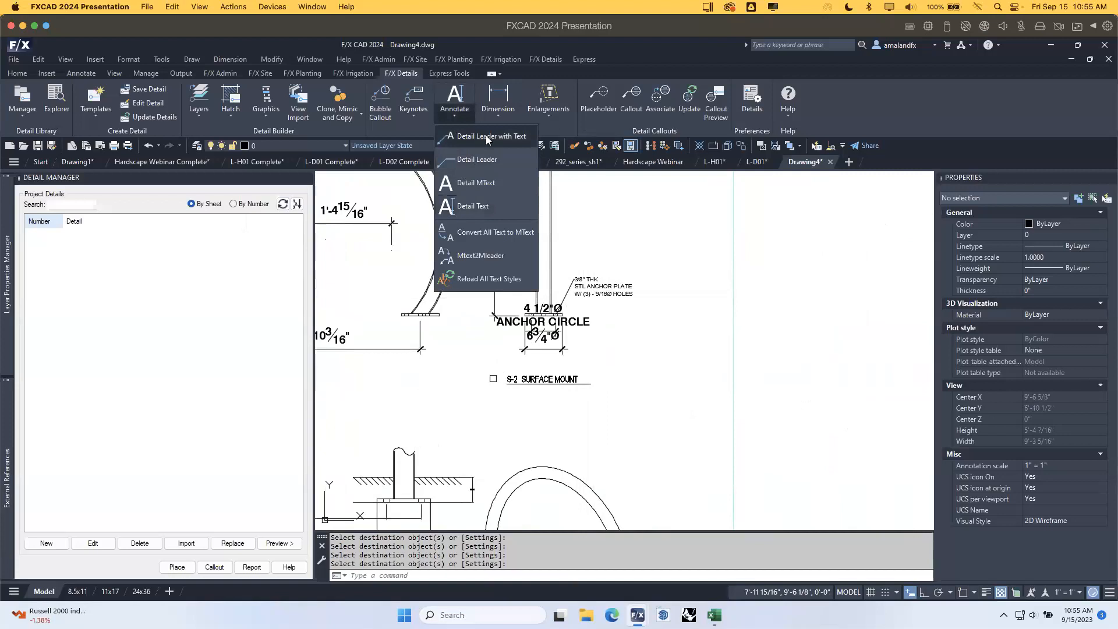
pyautogui.click(499, 138)
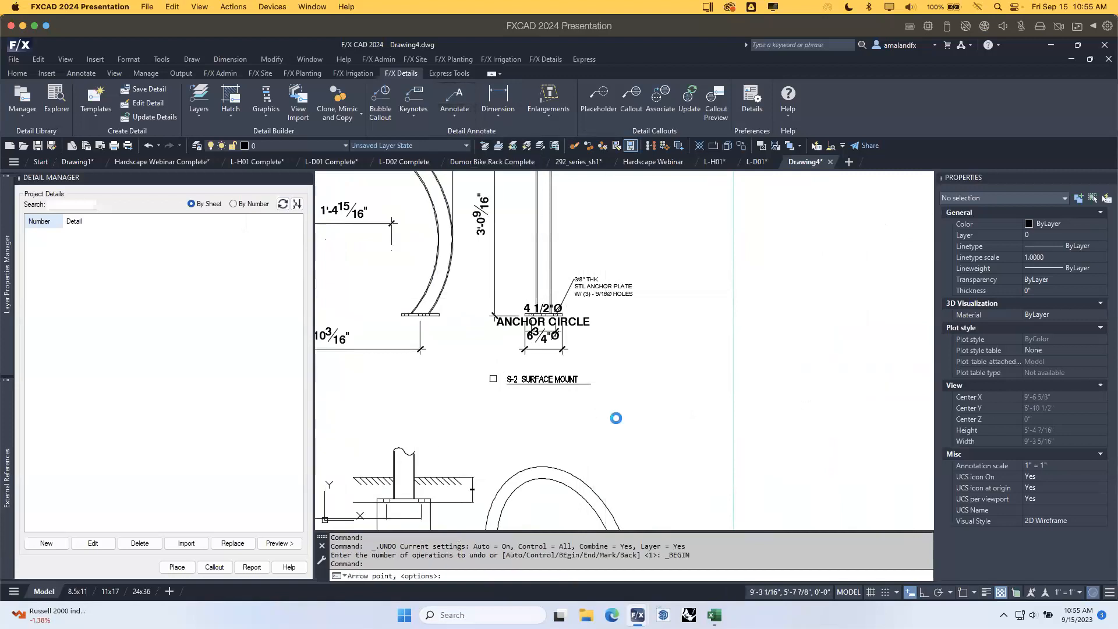
pyautogui.click(645, 400)
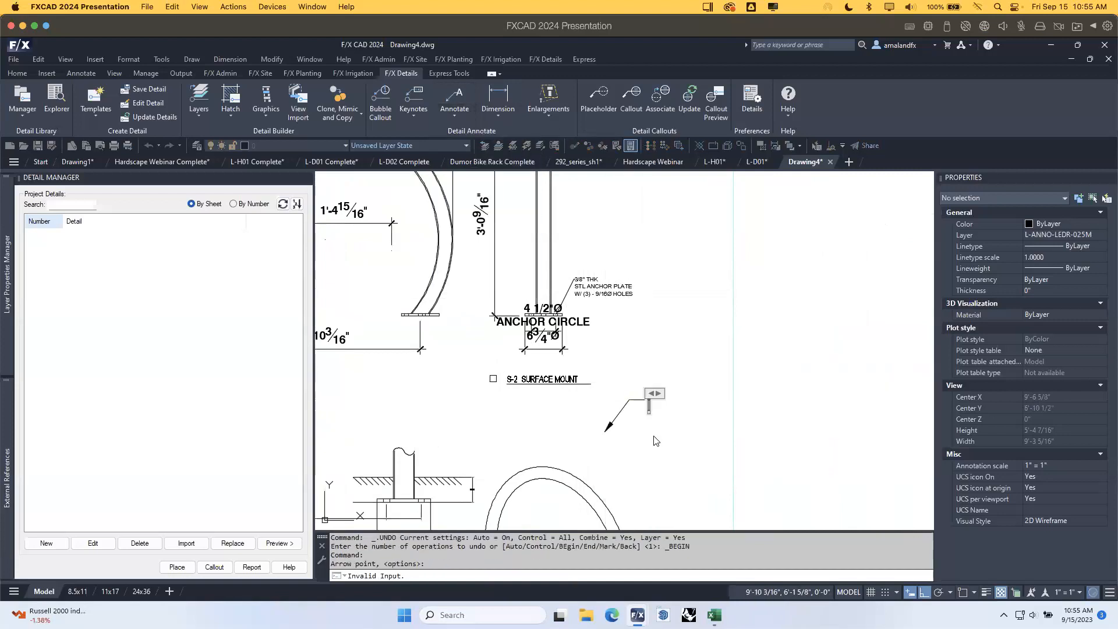
pyautogui.write('sdfsdfs')
pyautogui.click(694, 449)
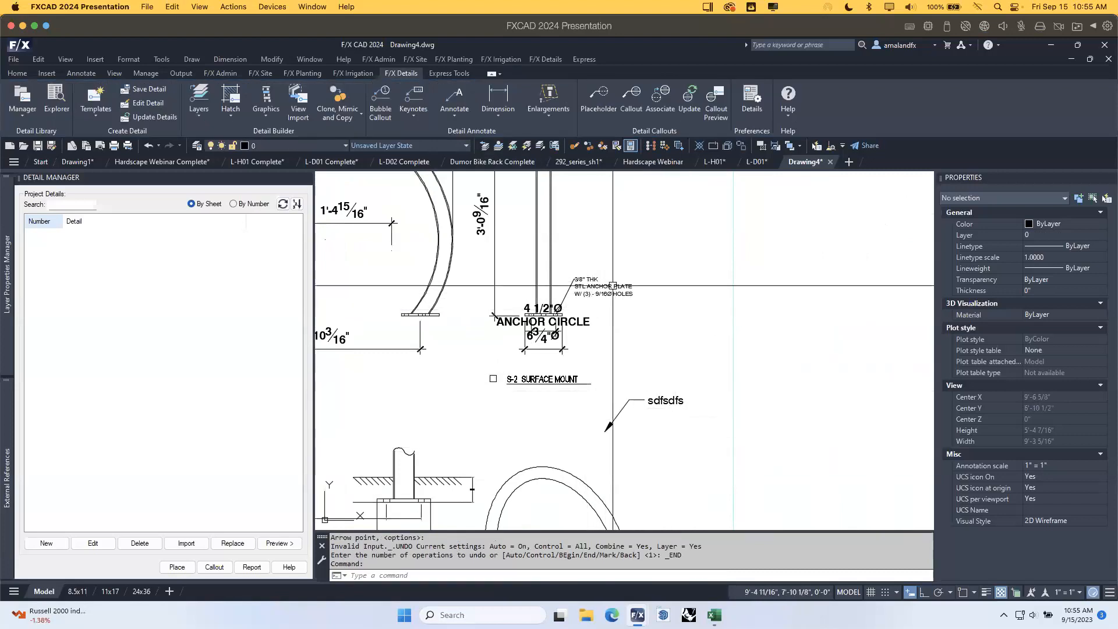
# Select the anchor plate note and its leader line for inspection.
pyautogui.scroll(4, 582, 283)
pyautogui.click(574, 276)
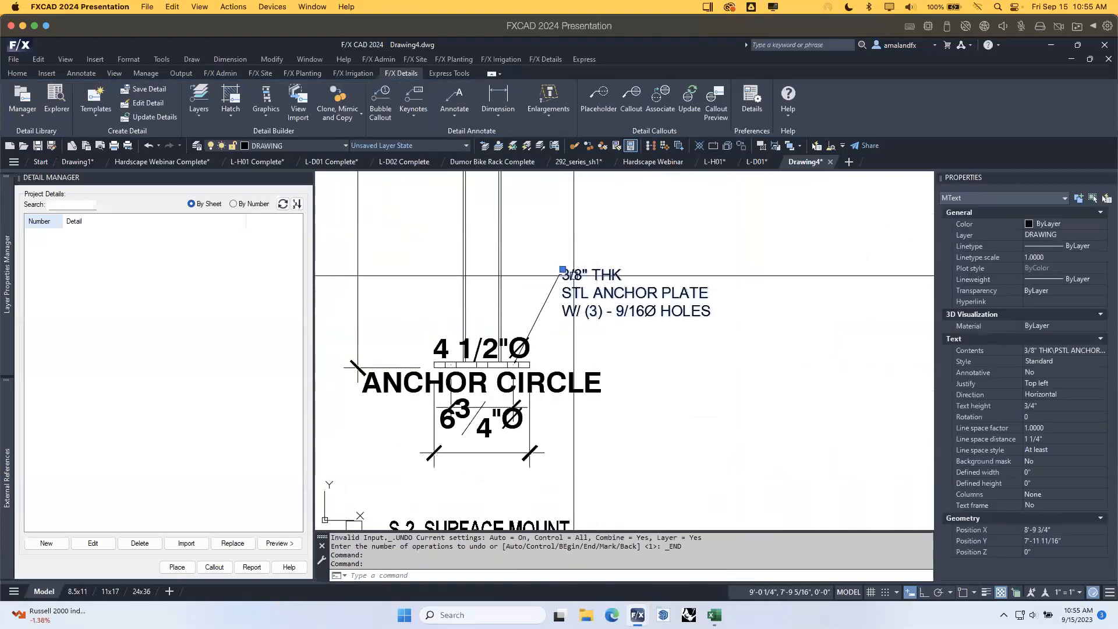
pyautogui.press('Escape')
pyautogui.click(564, 301)
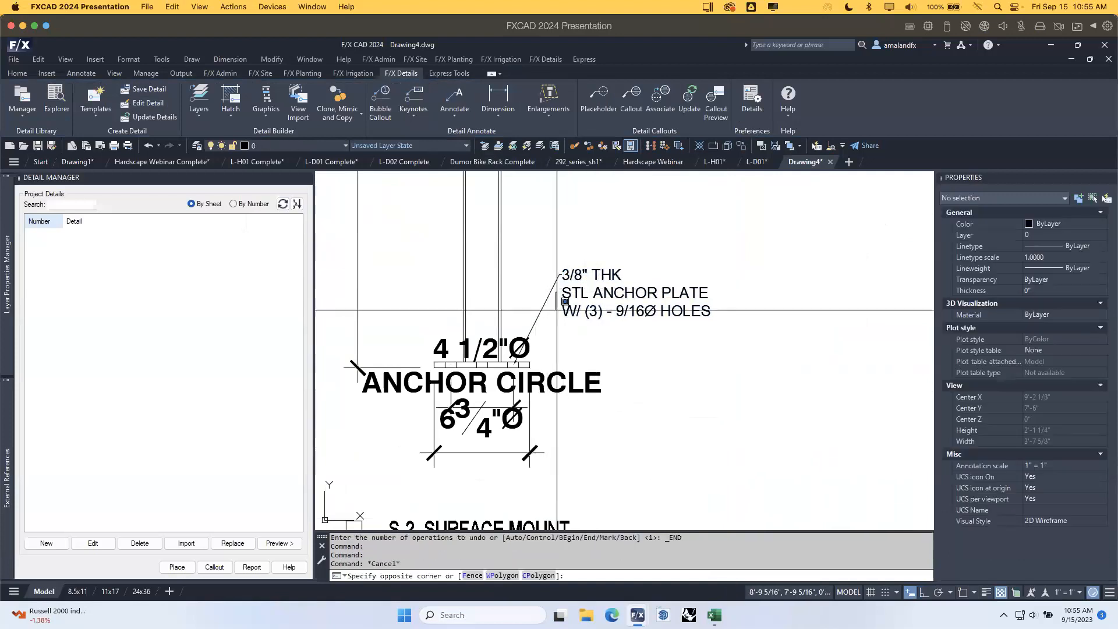
pyautogui.click(529, 378)
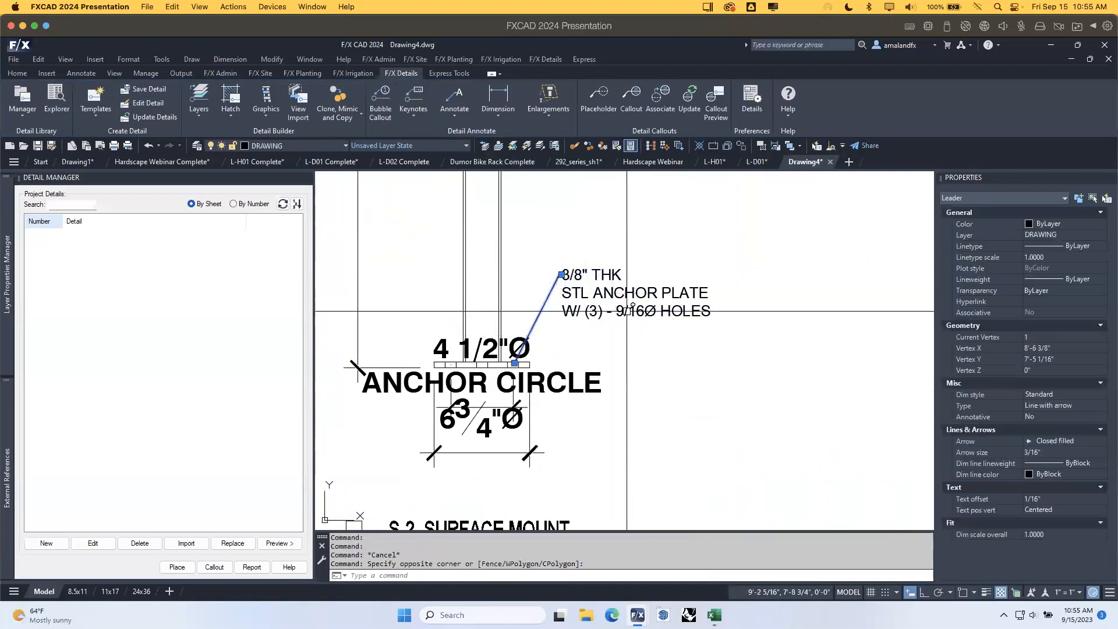
pyautogui.scroll(-4, 627, 311)
pyautogui.moveTo(671, 329); pyautogui.dragTo(644, 341, button='middle')
pyautogui.press('Escape')
# Open the anchor plate MText for editing and close it unchanged.
pyautogui.click(594, 316)
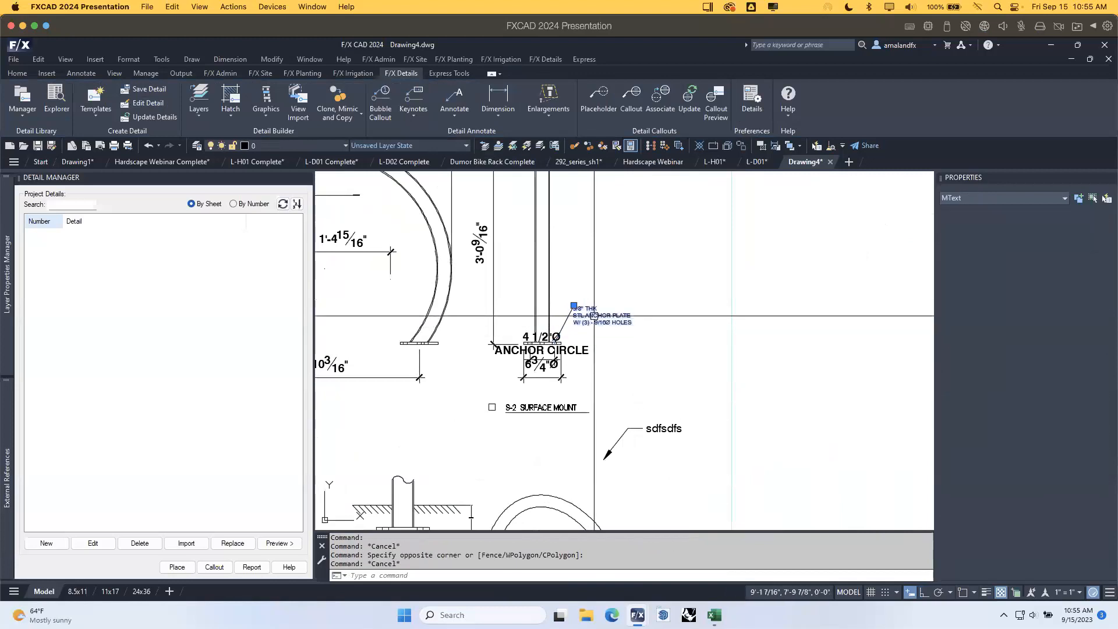
pyautogui.doubleClick(620, 322)
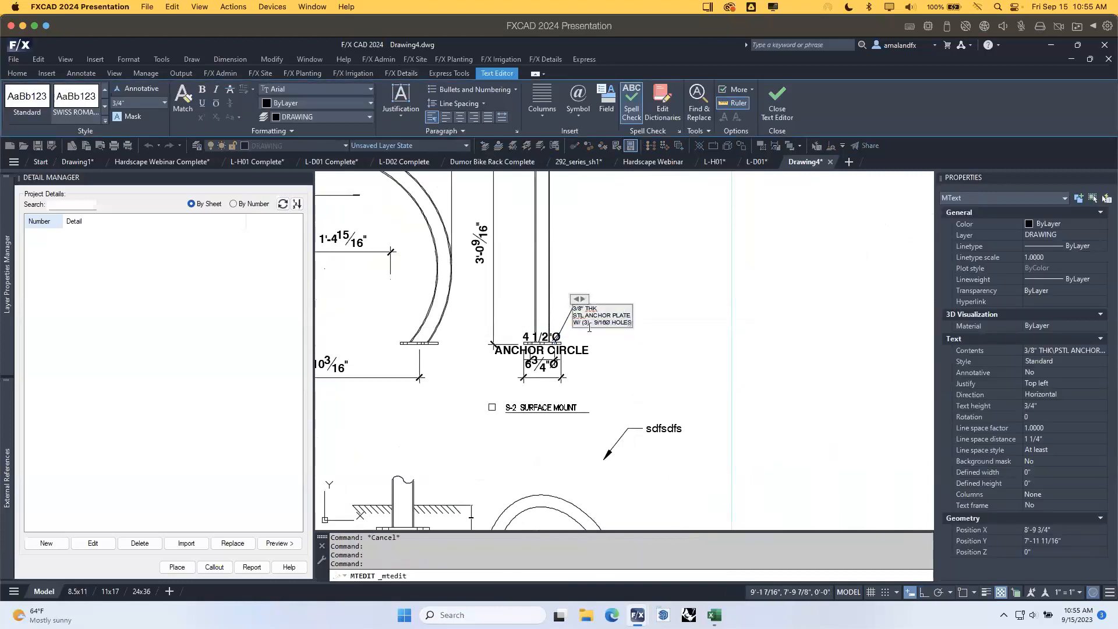
pyautogui.click(672, 464)
pyautogui.moveTo(566, 472); pyautogui.dragTo(753, 315, button='middle')
# Merge the four S-1 rebar note lines (7/16" DIA., HOLES FOR, 3/8" REBAR, BY INSTALLER) into one multiline text with TXT2MTXT.
pyautogui.moveTo(513, 424); pyautogui.dragTo(625, 409, button='middle')
pyautogui.scroll(5, 511, 338)
pyautogui.click(451, 309)
pyautogui.click(449, 325)
pyautogui.click(448, 343)
pyautogui.click(444, 361)
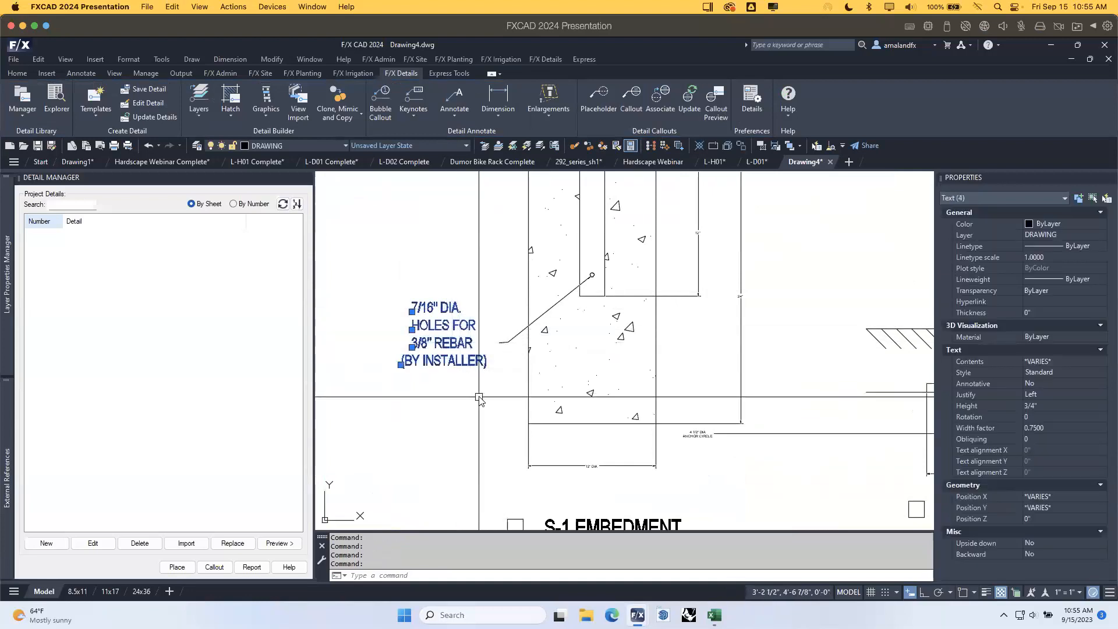
pyautogui.write('txt2mtxt')
pyautogui.press('Return')
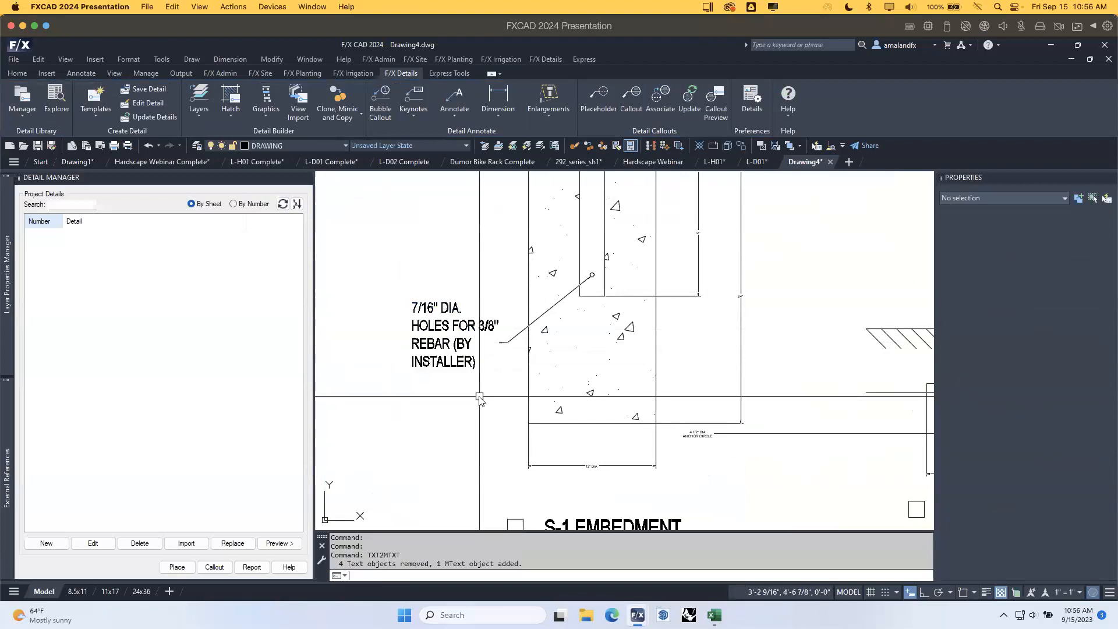
# Select the merged rebar note, check it alongside the sdfsdfs leader note, then clear the selection.
pyautogui.click(483, 344)
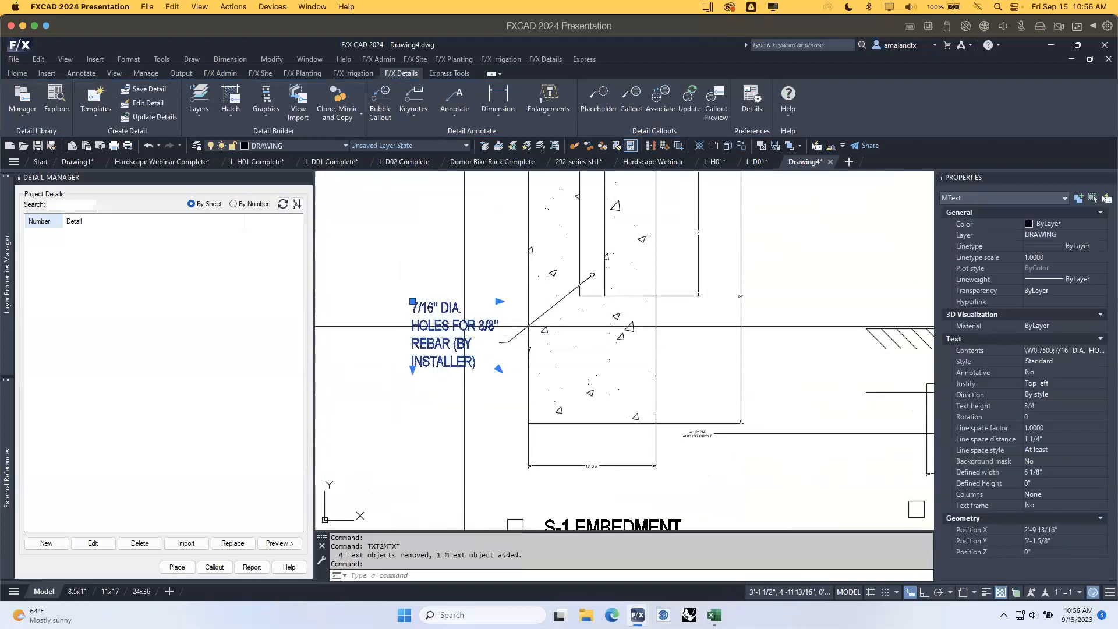
pyautogui.scroll(-3, 483, 343)
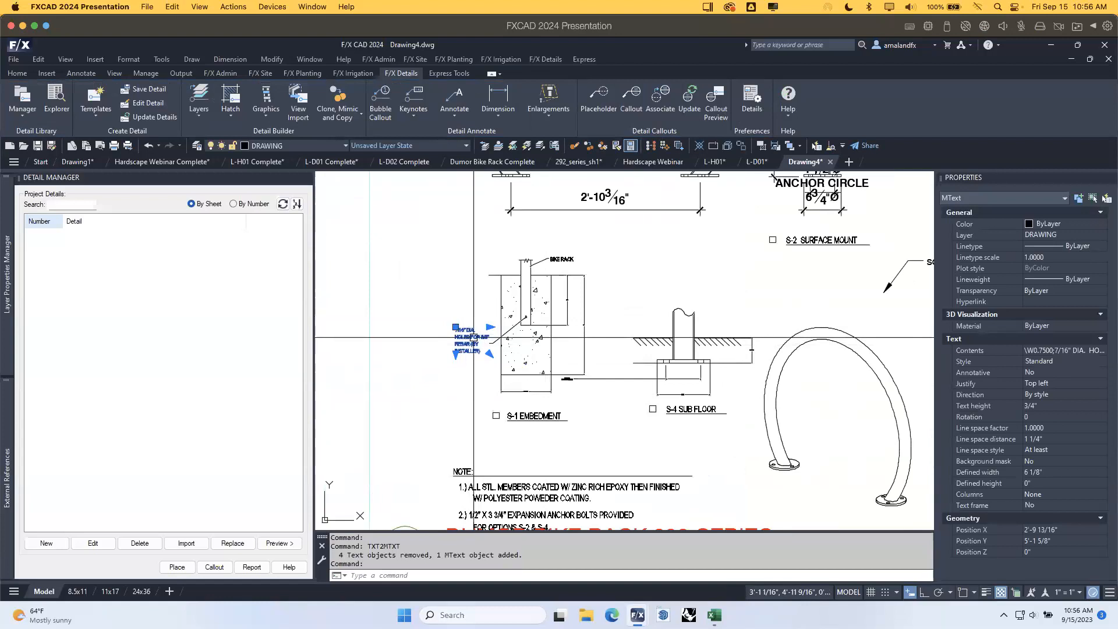
pyautogui.moveTo(930, 279); pyautogui.dragTo(815, 295, button='middle')
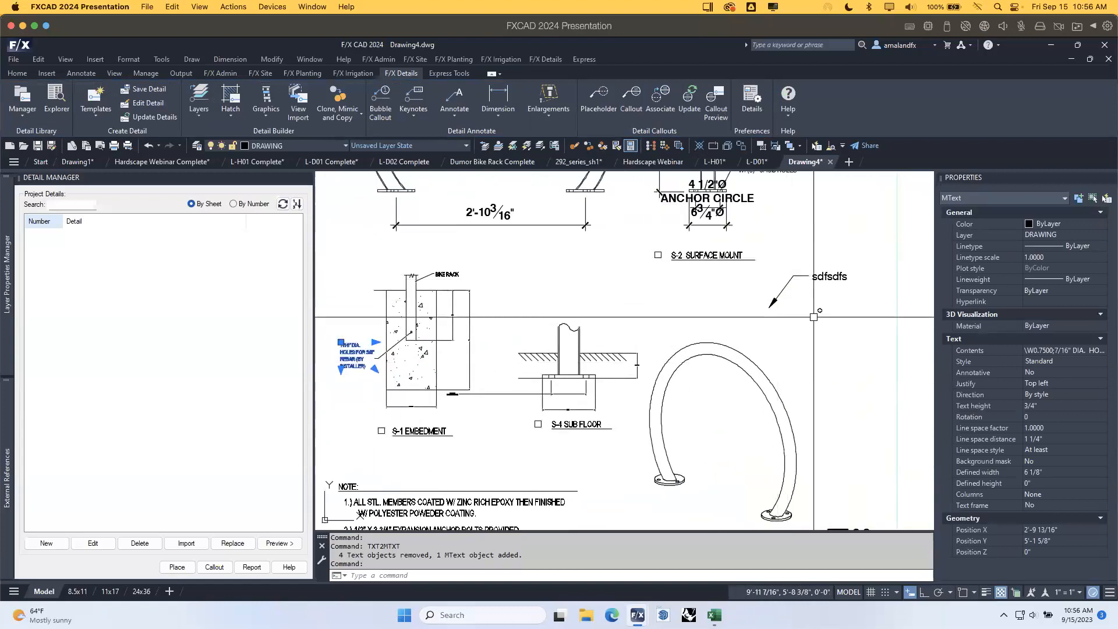
pyautogui.press('Escape')
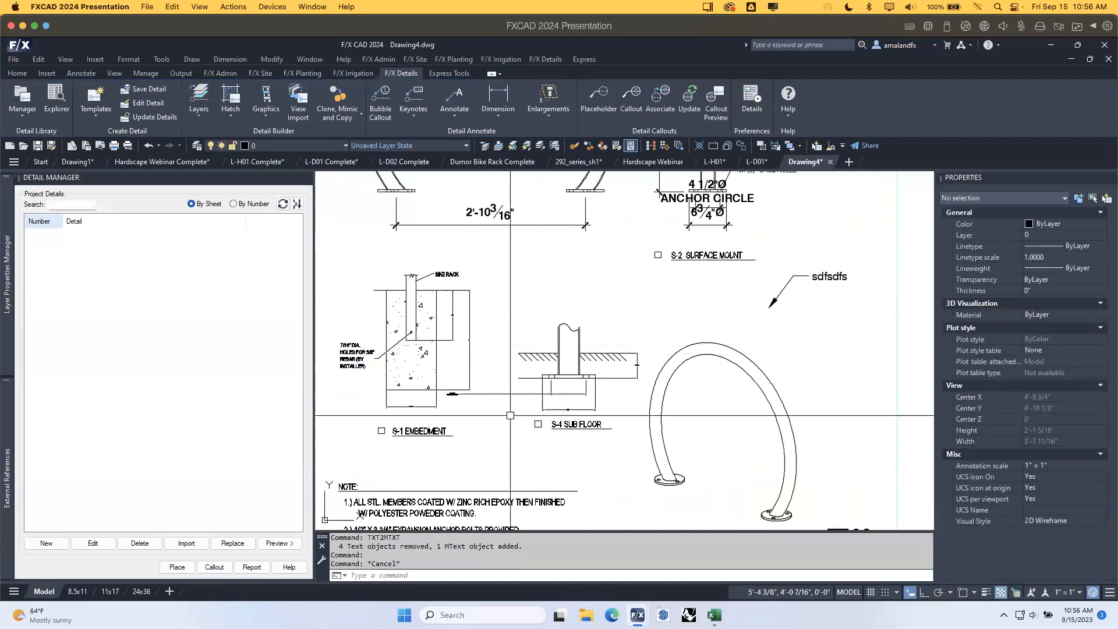
pyautogui.scroll(-5, 612, 353)
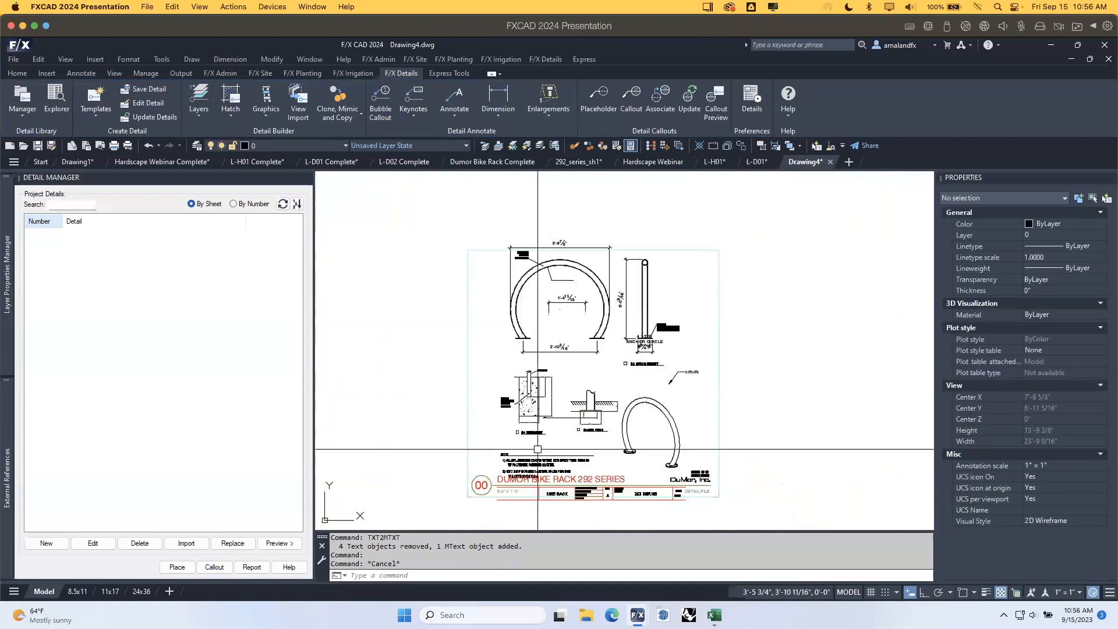
pyautogui.scroll(6, 528, 462)
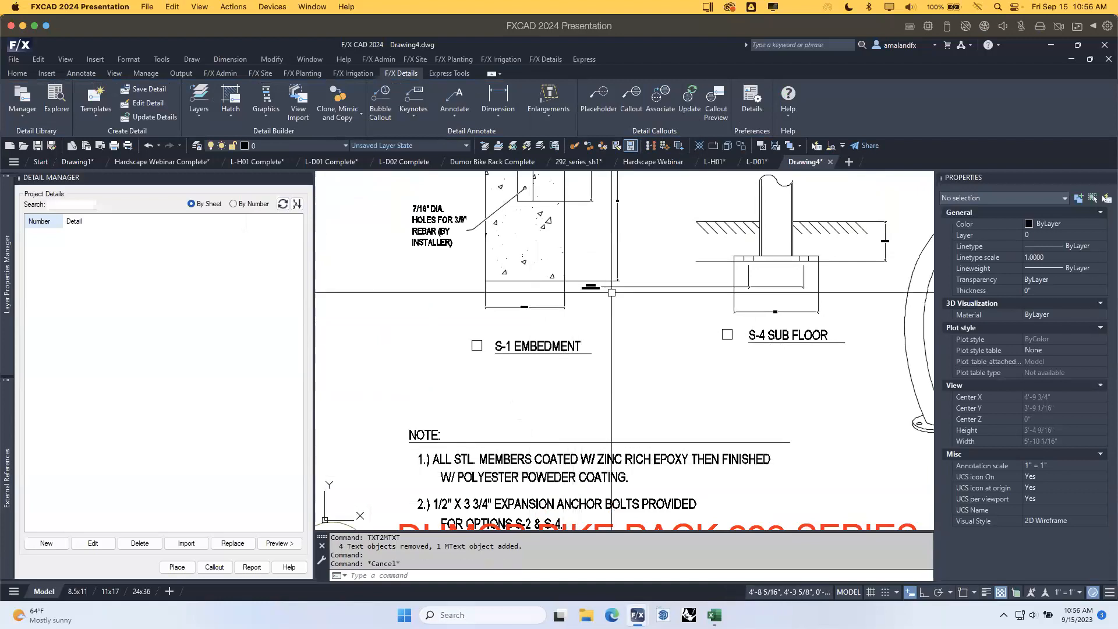
# Dismiss the annotation tools list unused and switch to the Dumor Bike Rack Complete drawing.
pyautogui.click(453, 113)
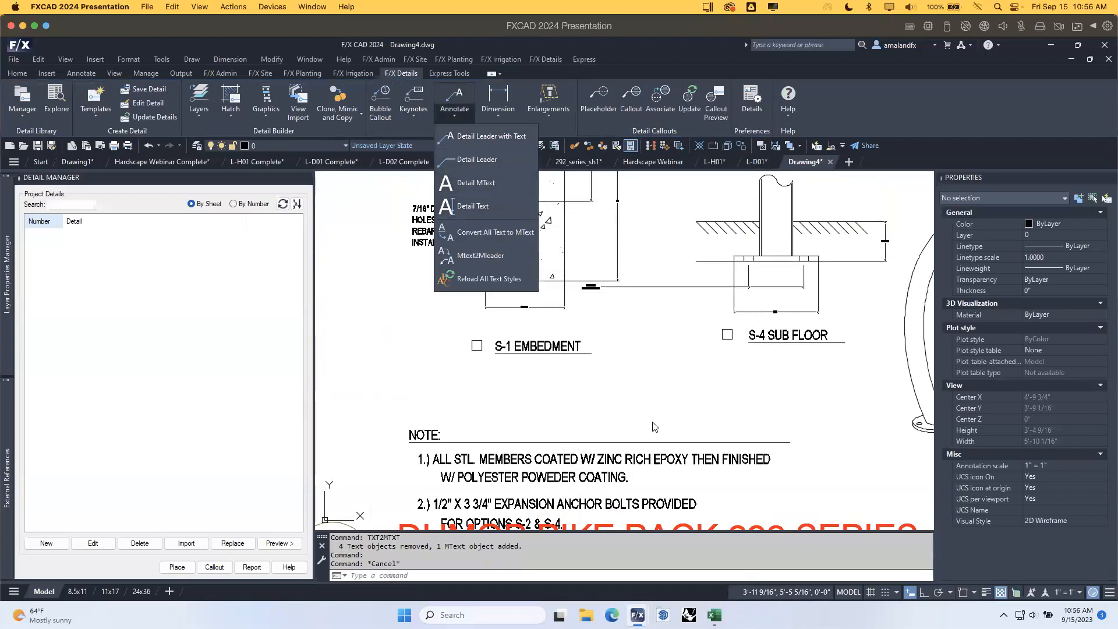
pyautogui.click(660, 407)
pyautogui.click(638, 389)
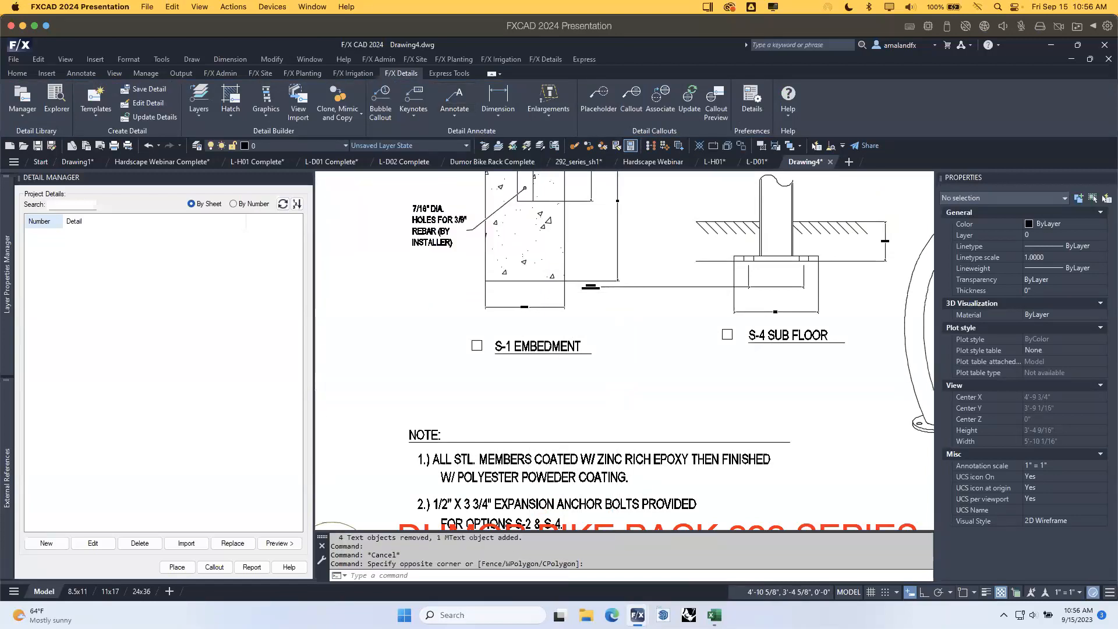
pyautogui.scroll(-4, 638, 389)
pyautogui.moveTo(823, 369)
pyautogui.mouseDown(button='middle')
pyautogui.moveTo(733, 396)
pyautogui.moveTo(716, 416)
pyautogui.mouseUp(button='middle')
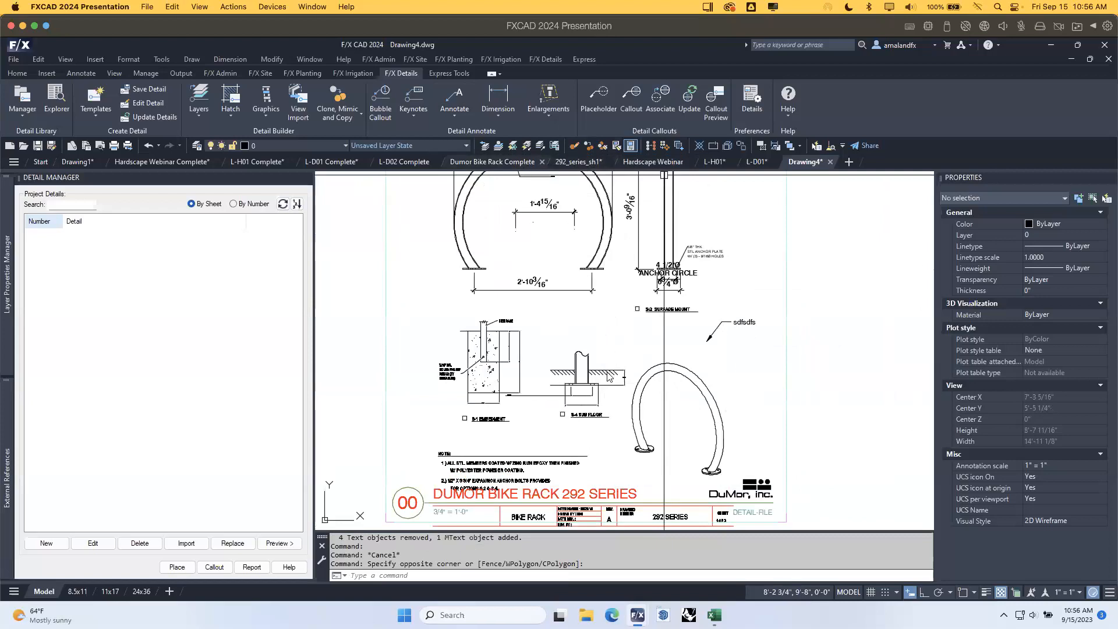
pyautogui.click(41, 591)
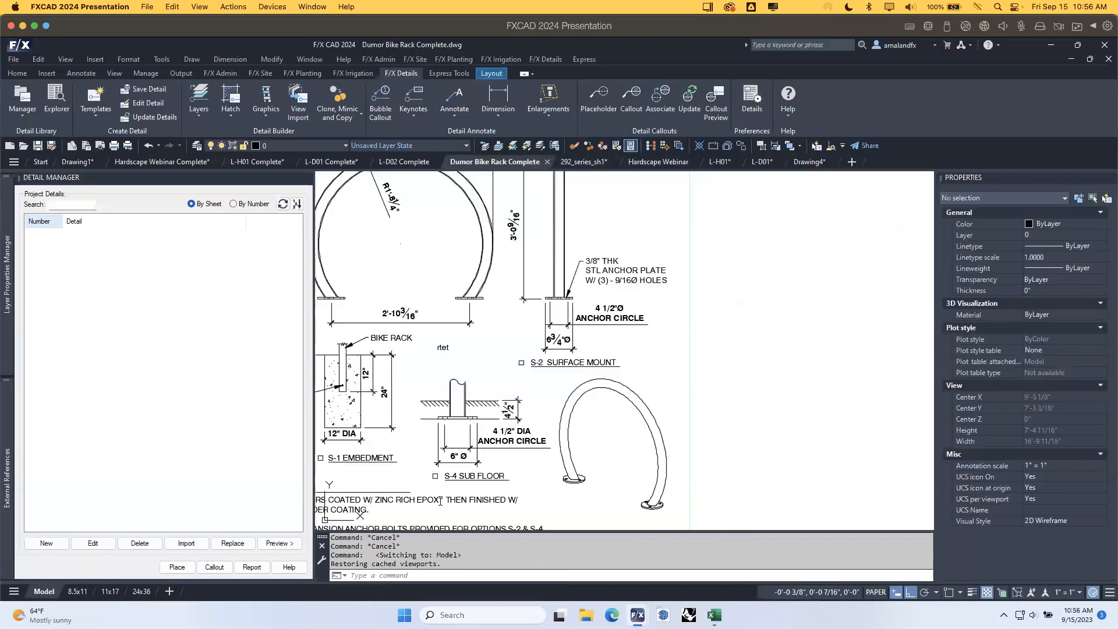
pyautogui.scroll(-3, 677, 362)
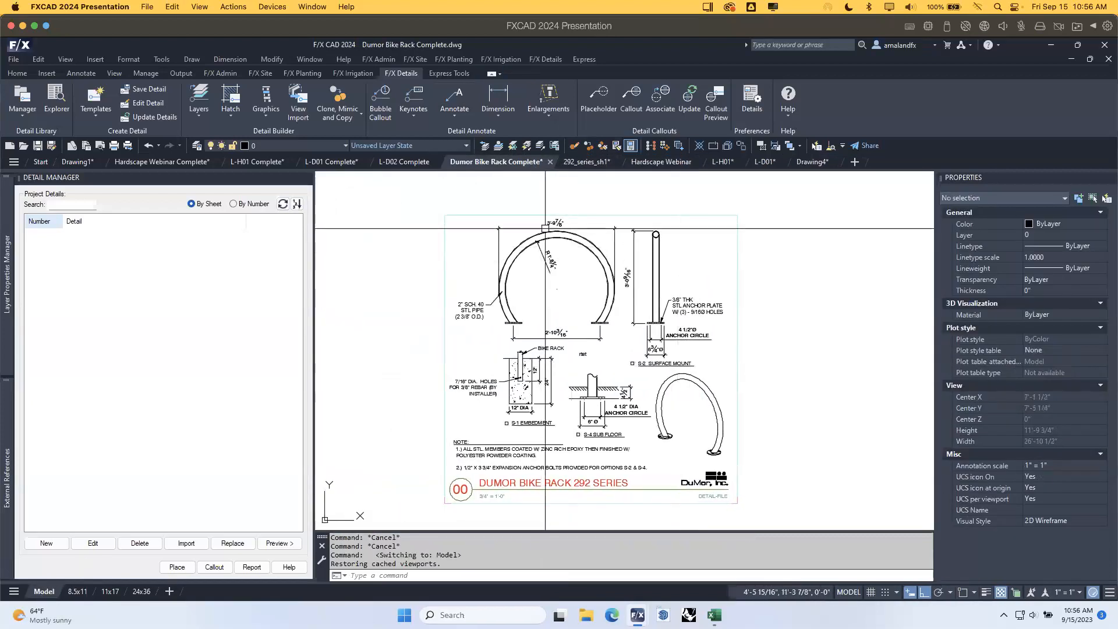
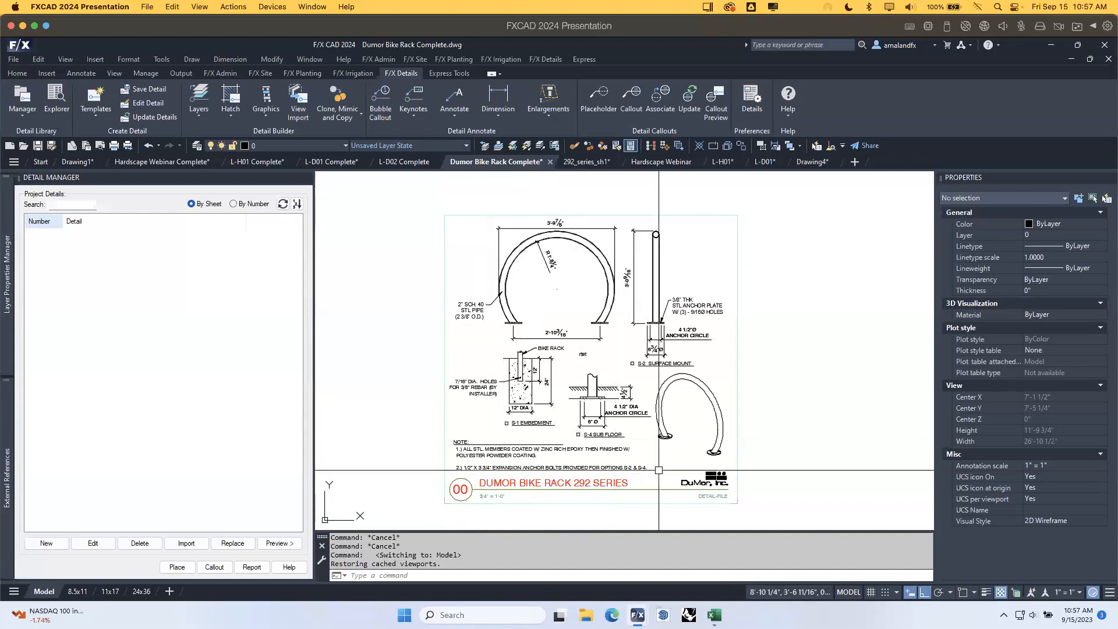
# Save the bike rack drawing as detail P-2024-004-01, DUMOR BIKE RACK 292 SERIES, under project 2024-004.
pyautogui.moveTo(697, 409); pyautogui.dragTo(668, 406, button='middle')
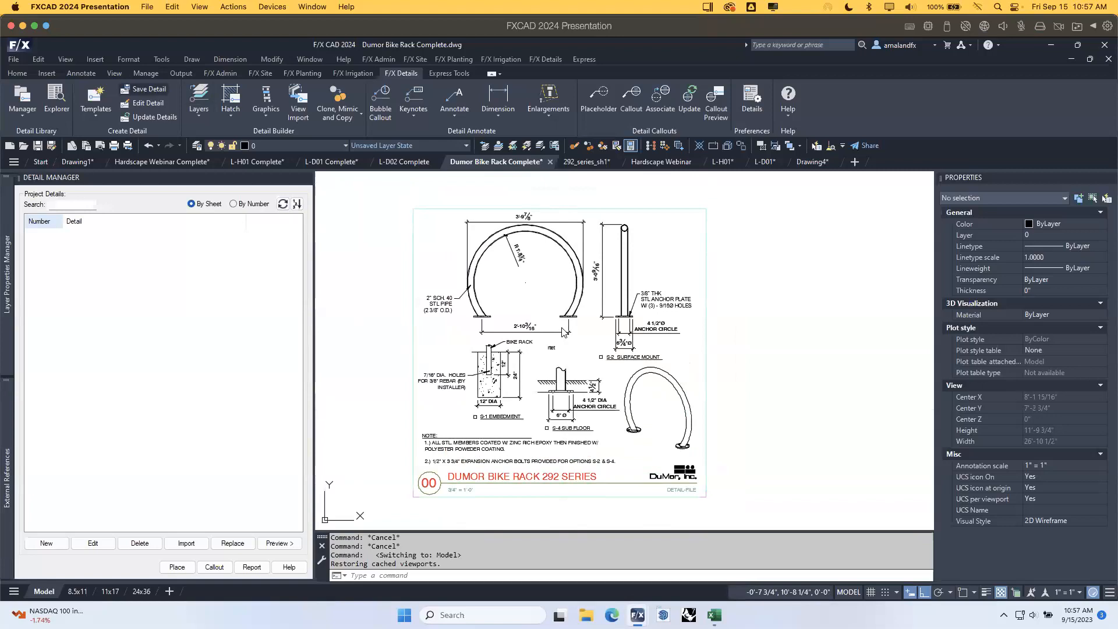
pyautogui.moveTo(740, 313); pyautogui.dragTo(638, 241)
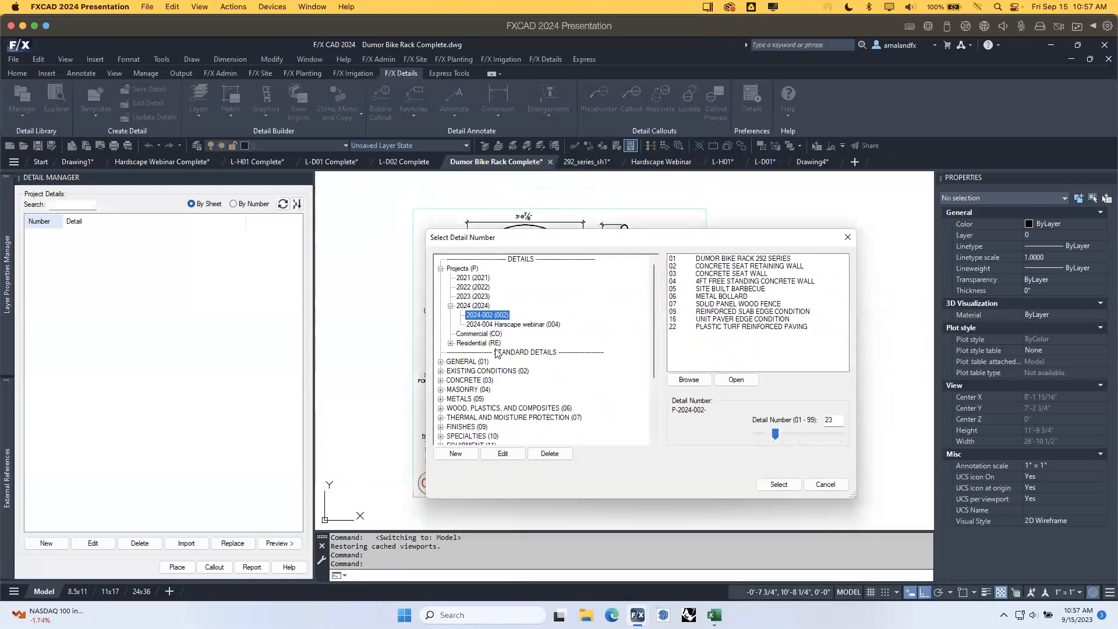
pyautogui.click(515, 325)
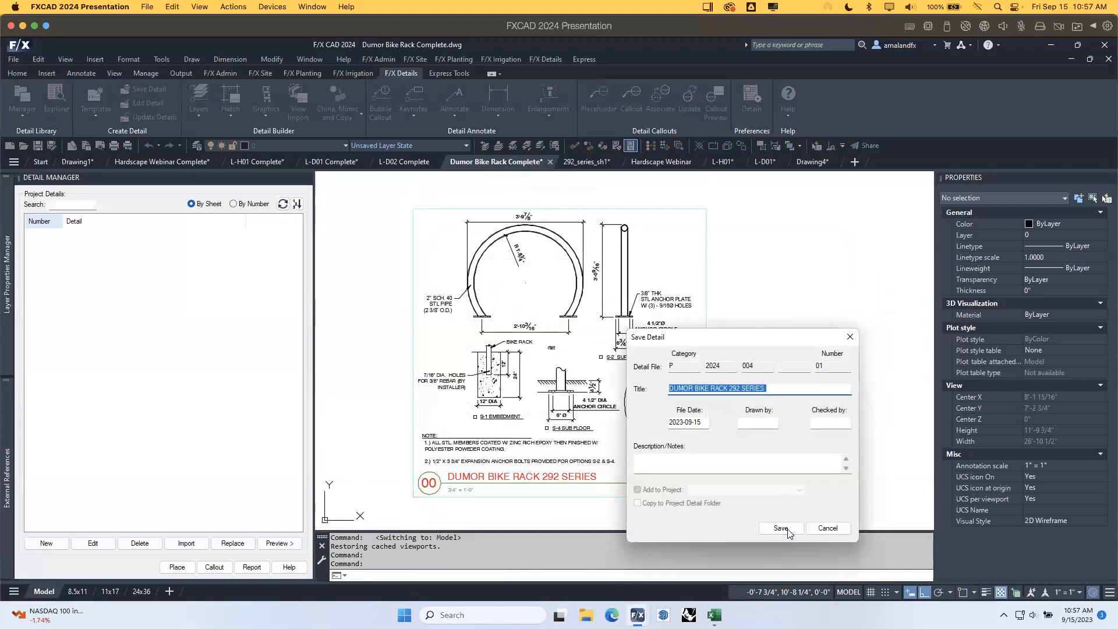
pyautogui.click(781, 528)
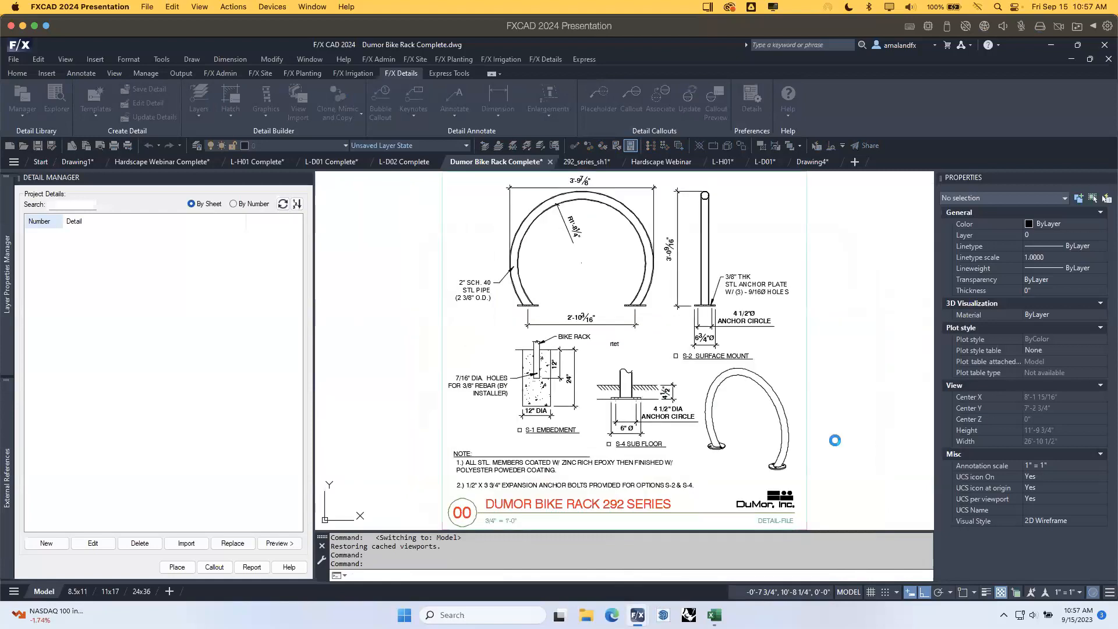
pyautogui.click(660, 348)
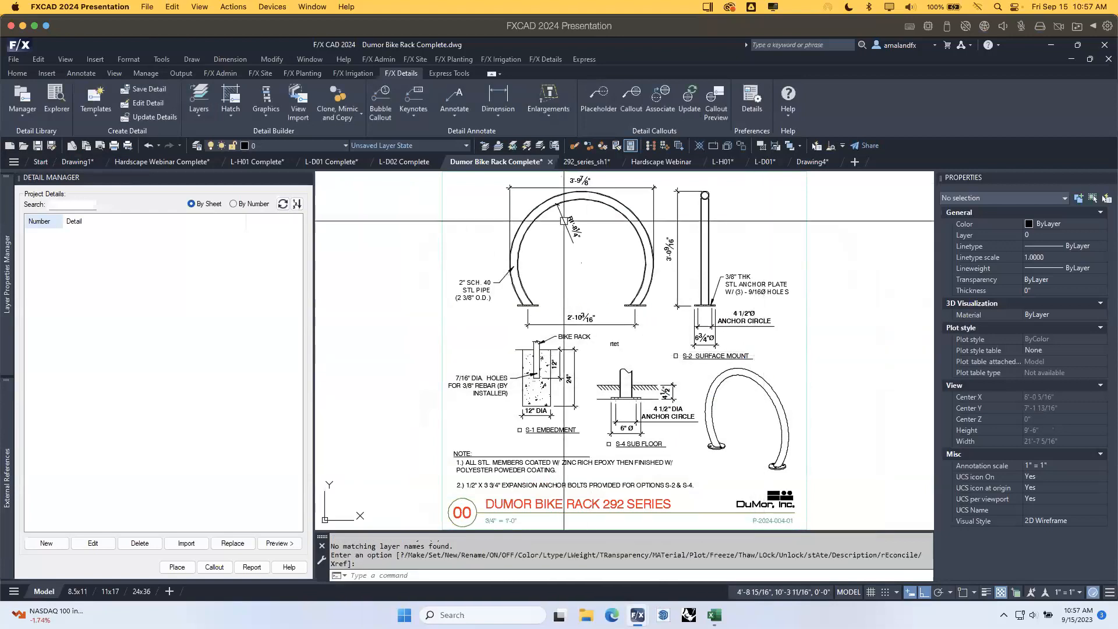
# Place DUMOR BIKE RACK 292 SERIES as detail 1 in sheet L-D01's top-left cell, then go to L-H01.
pyautogui.click(765, 162)
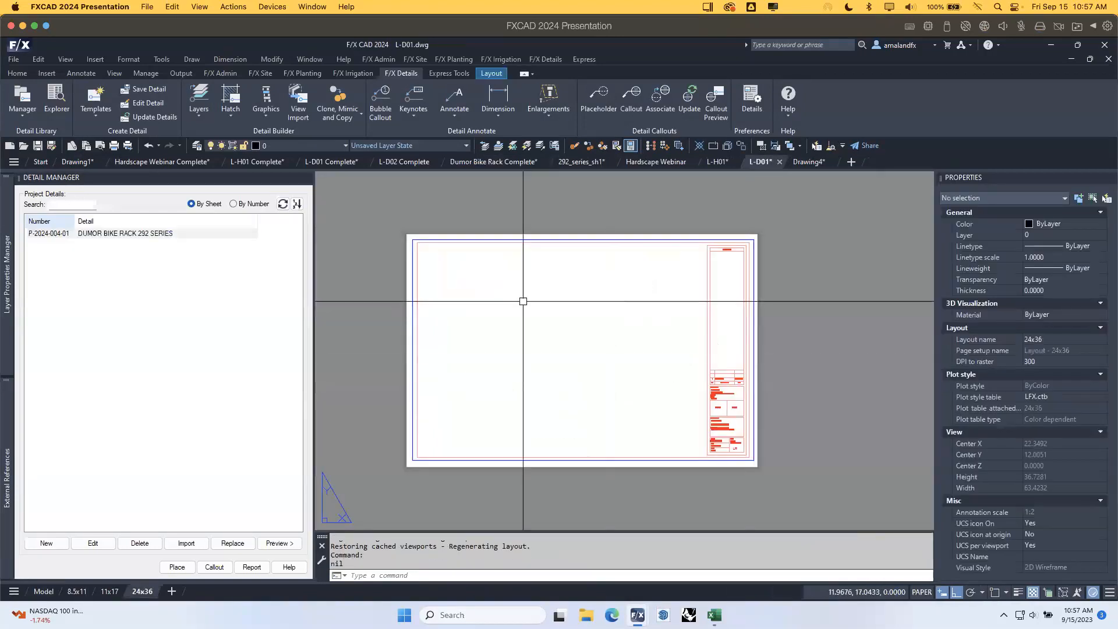
pyautogui.click(113, 234)
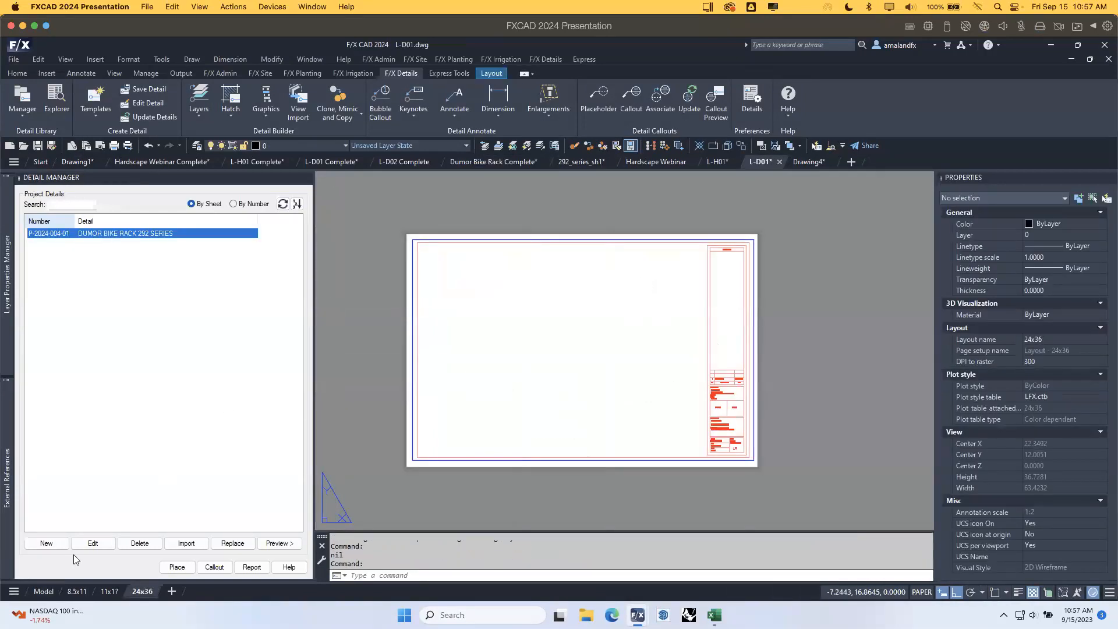
pyautogui.click(176, 567)
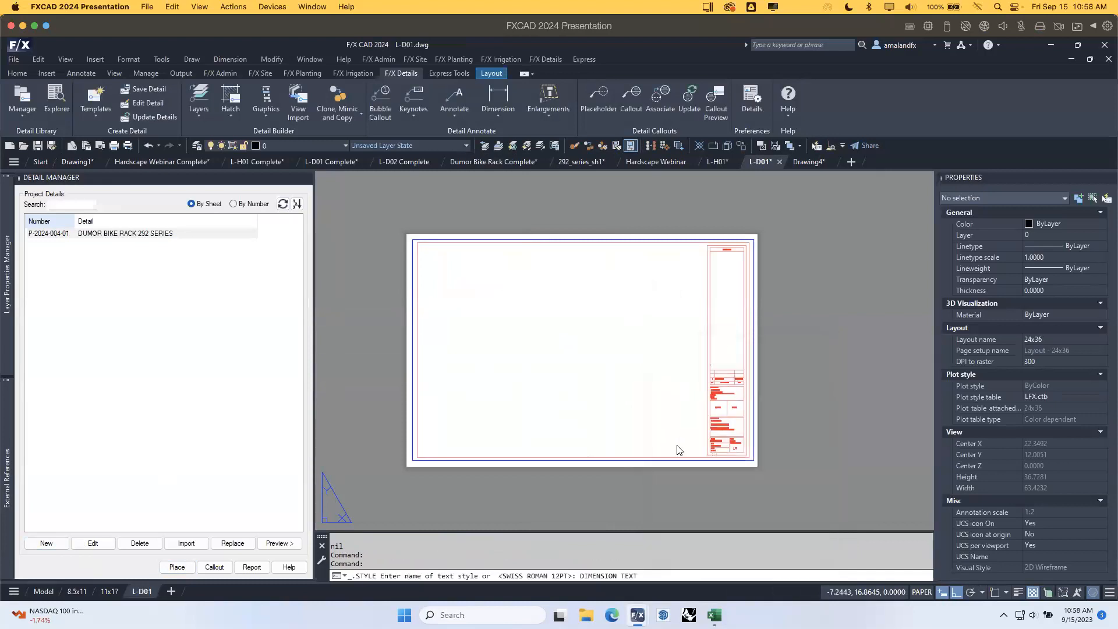
pyautogui.click(553, 350)
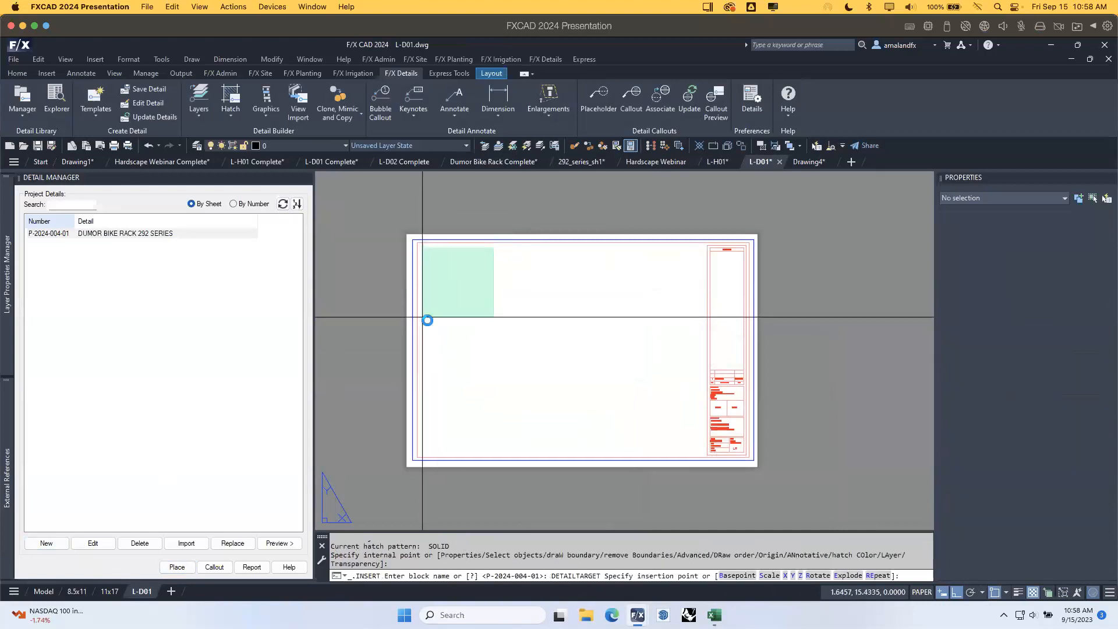
pyautogui.click(422, 316)
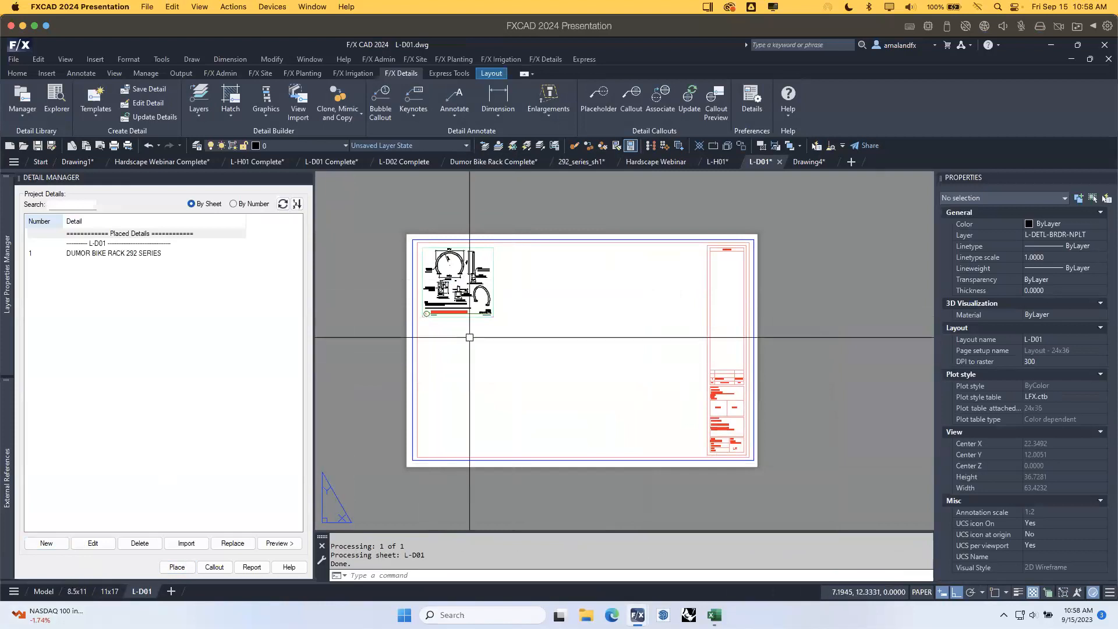
pyautogui.scroll(5, 466, 330)
pyautogui.moveTo(541, 270)
pyautogui.mouseDown(button='middle')
pyautogui.moveTo(604, 269)
pyautogui.moveTo(530, 266)
pyautogui.mouseUp(button='middle')
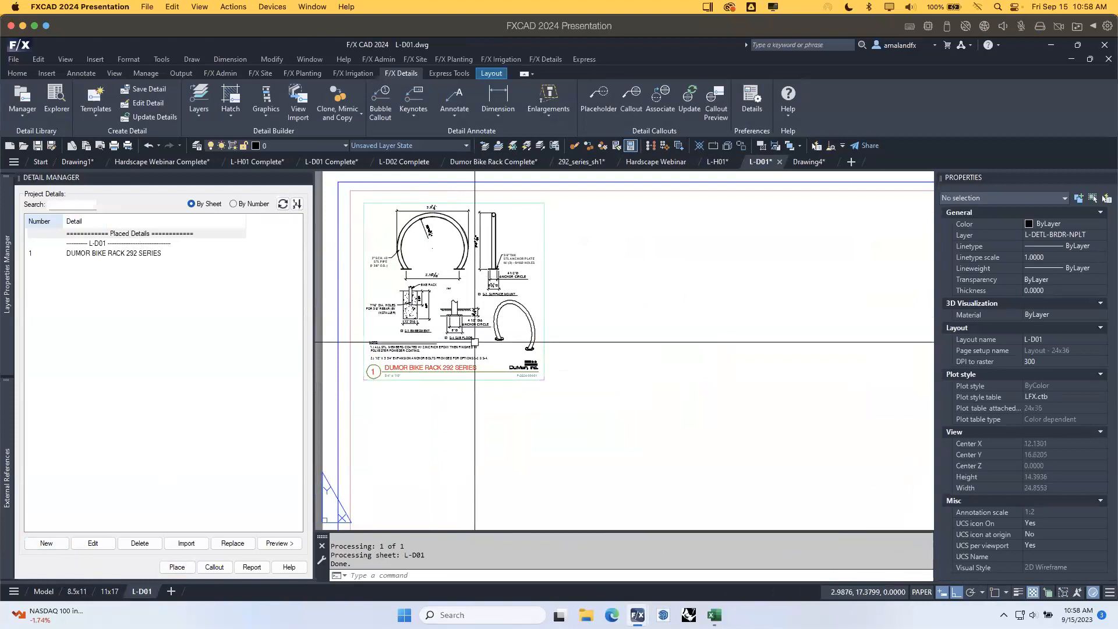
pyautogui.click(717, 162)
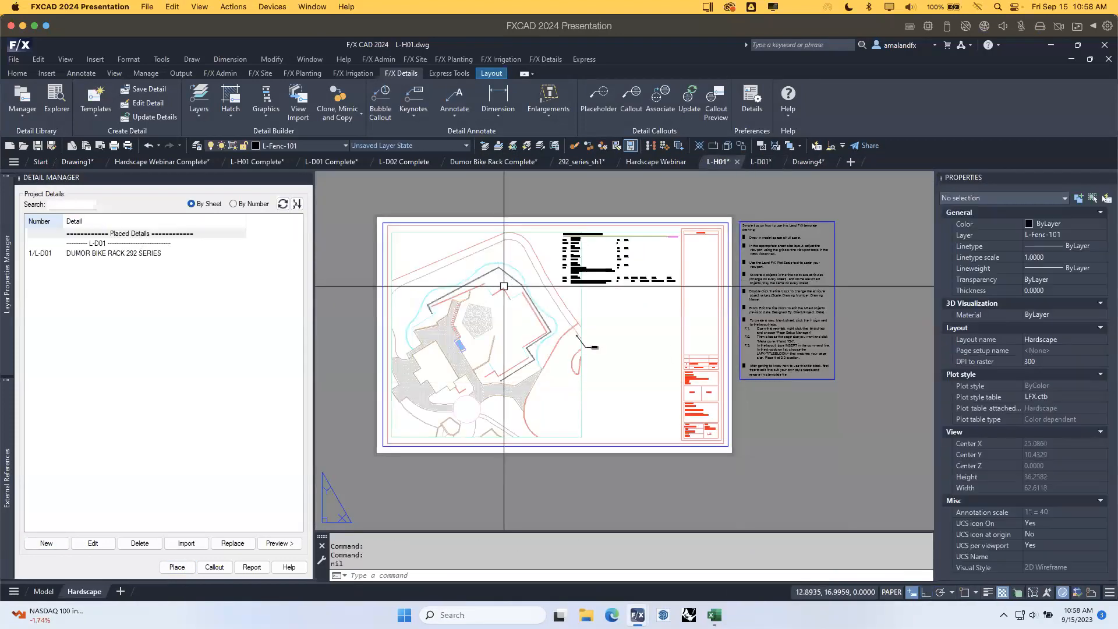
# Start a detail callout on the L-H01 plan, then cancel it.
pyautogui.scroll(4, 457, 337)
pyautogui.scroll(2, 501, 326)
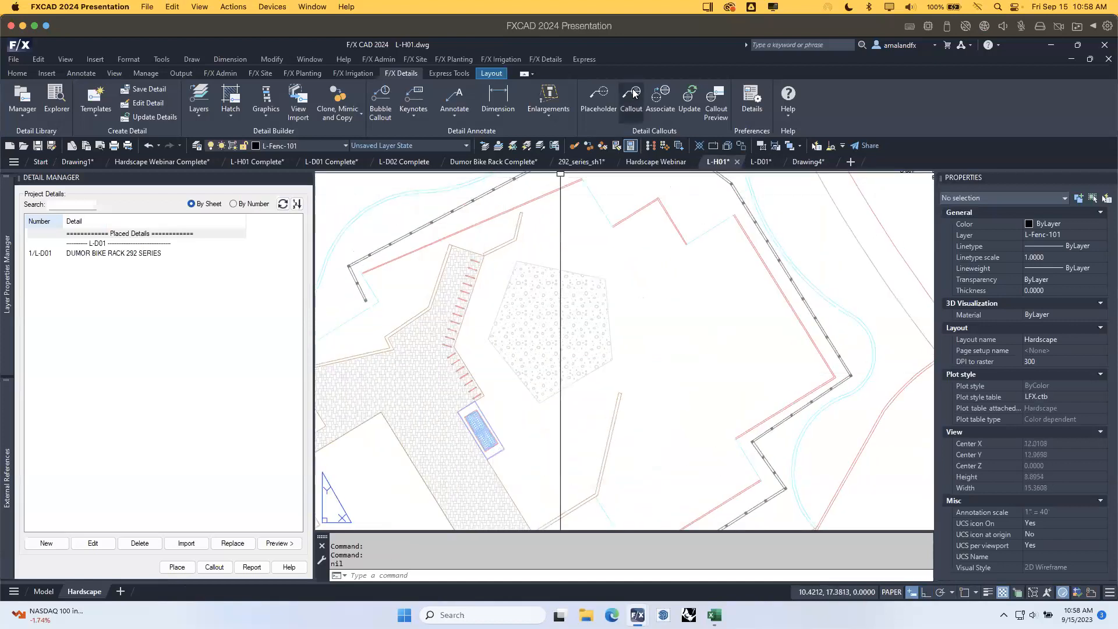
pyautogui.click(634, 97)
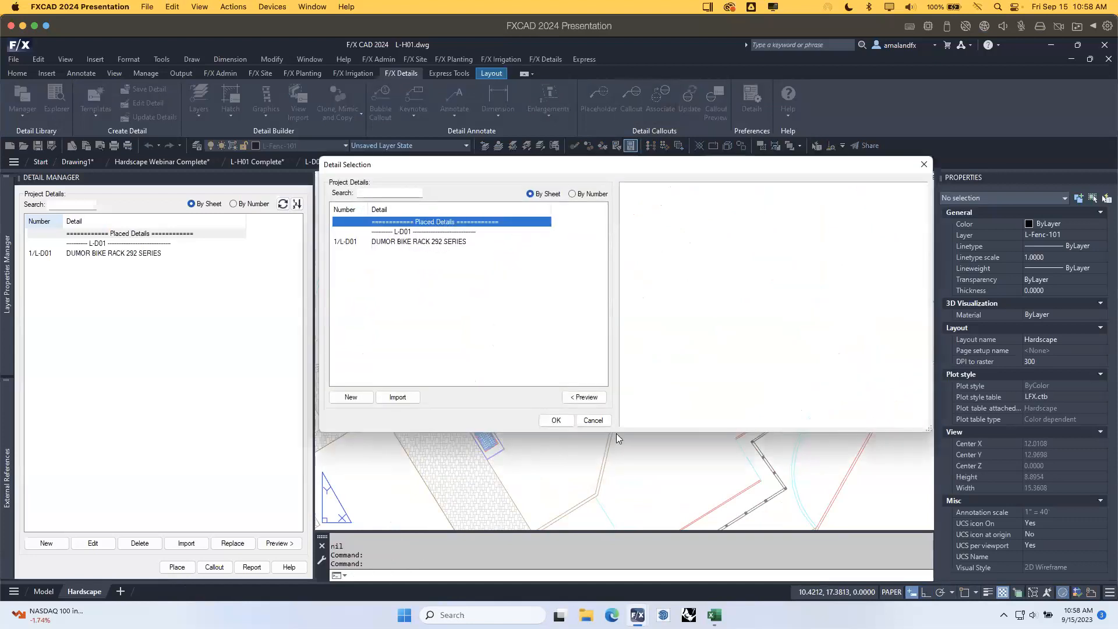
pyautogui.click(593, 421)
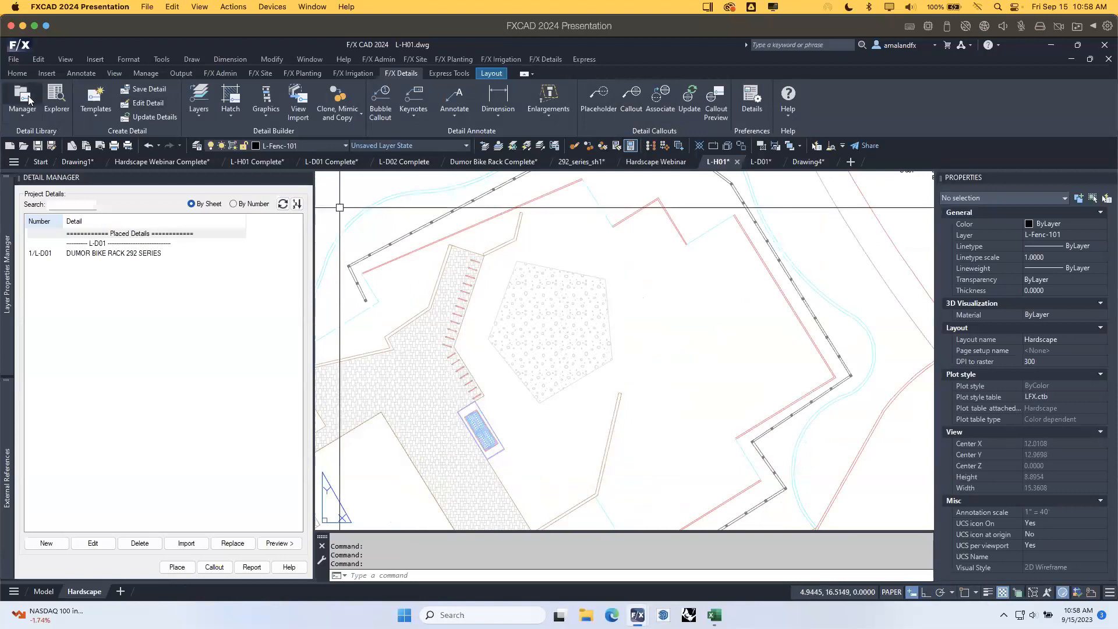
# In RefNote Manager, link the S-301 bike rack note in Hardscape Webinar to detail P-2024-004-01.
pyautogui.click(261, 74)
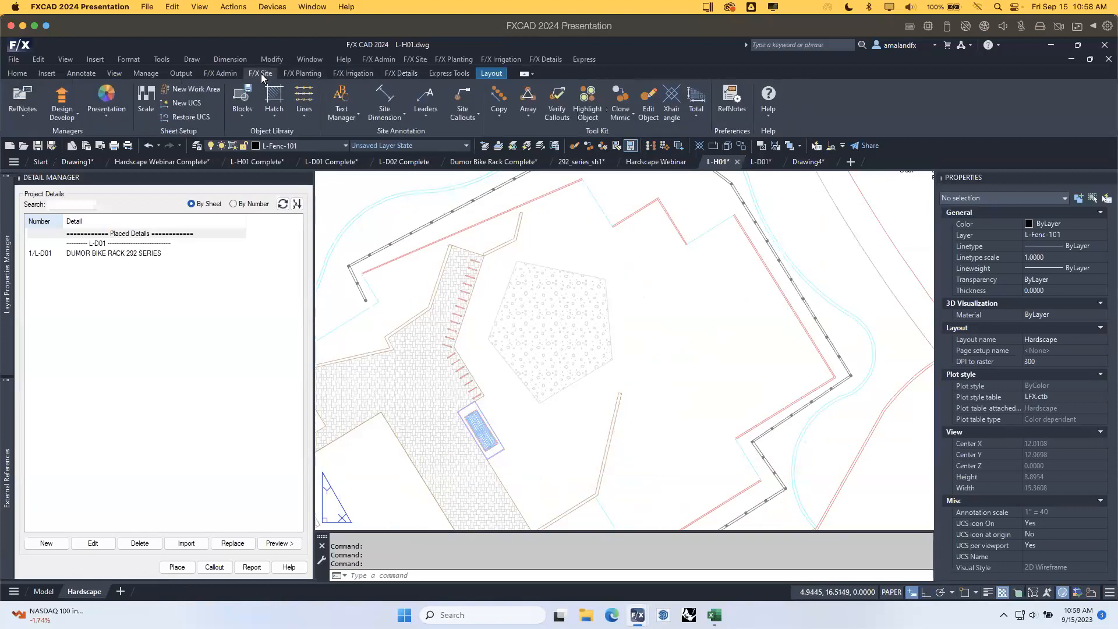
pyautogui.click(26, 97)
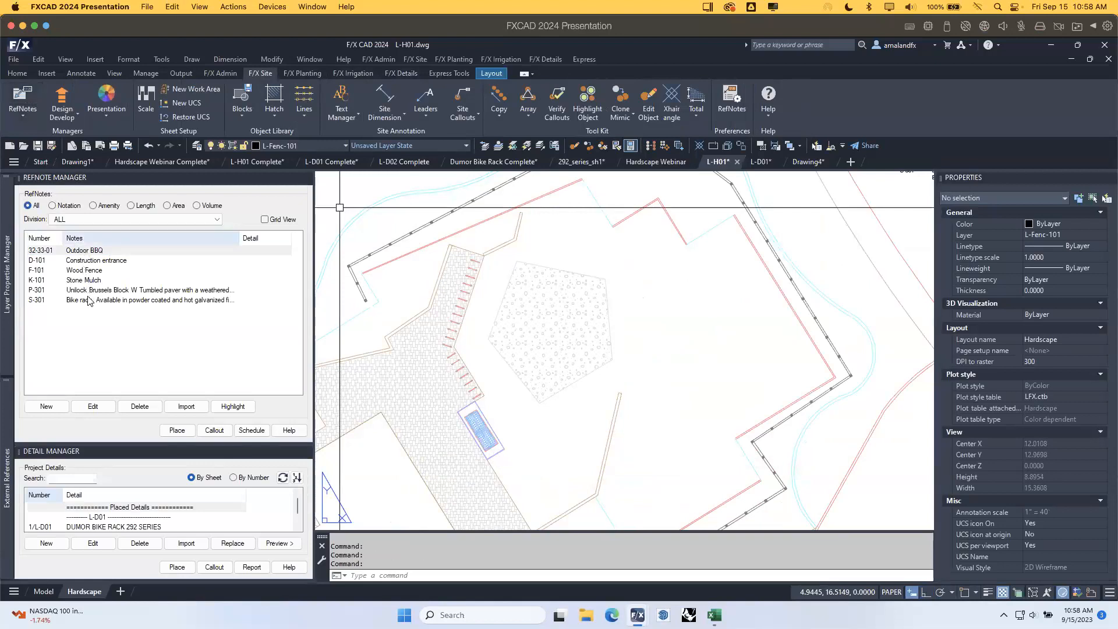
pyautogui.click(89, 302)
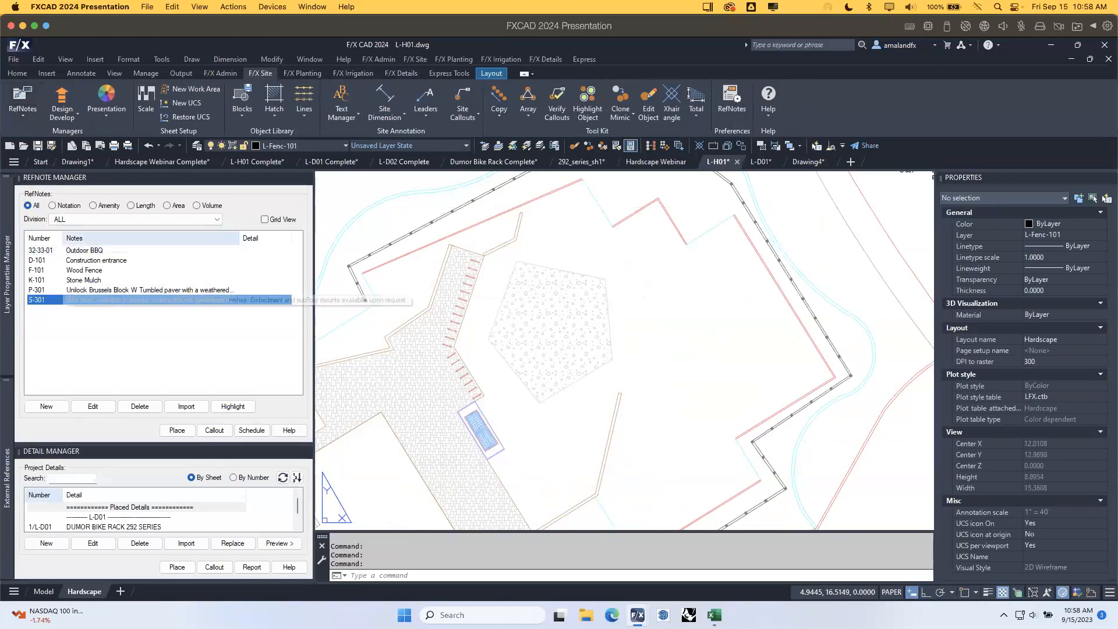
pyautogui.click(656, 162)
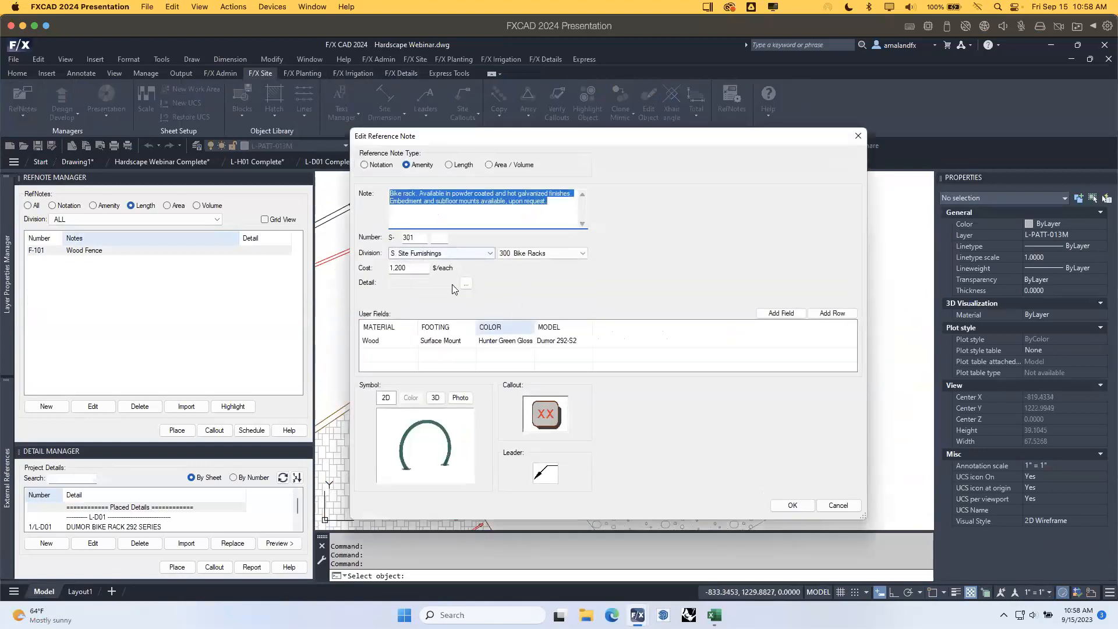
pyautogui.click(466, 285)
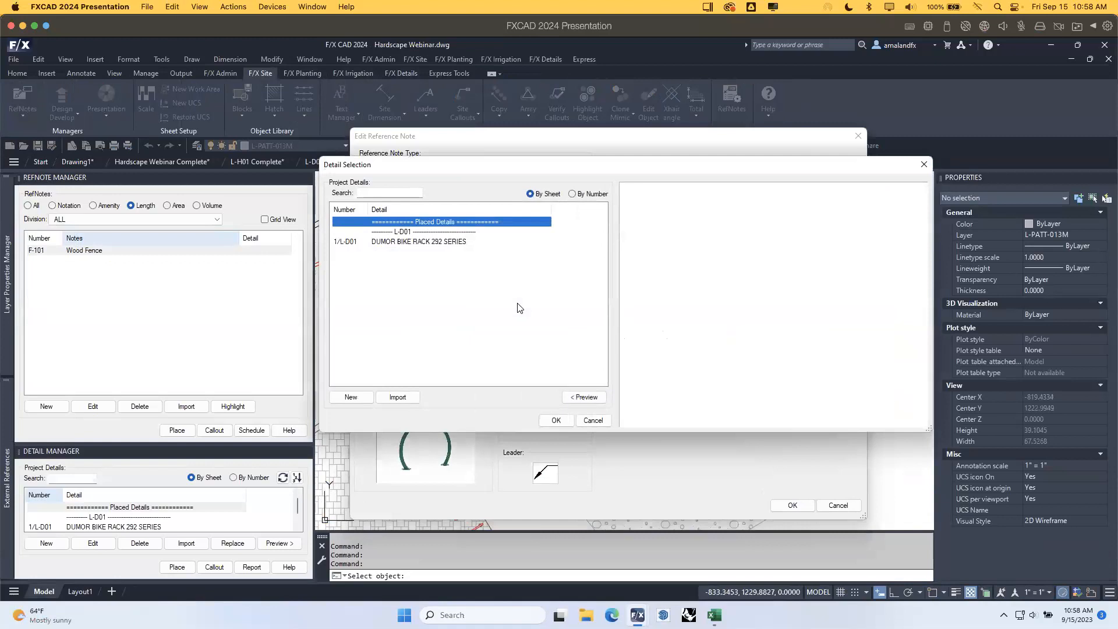
pyautogui.click(440, 242)
pyautogui.click(556, 420)
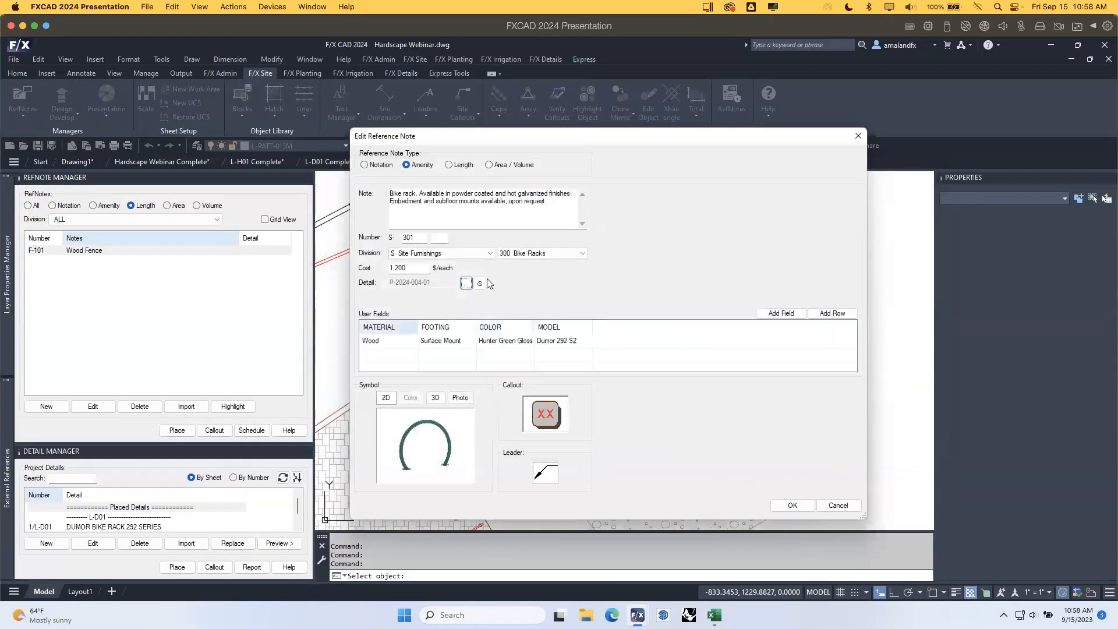
pyautogui.click(792, 504)
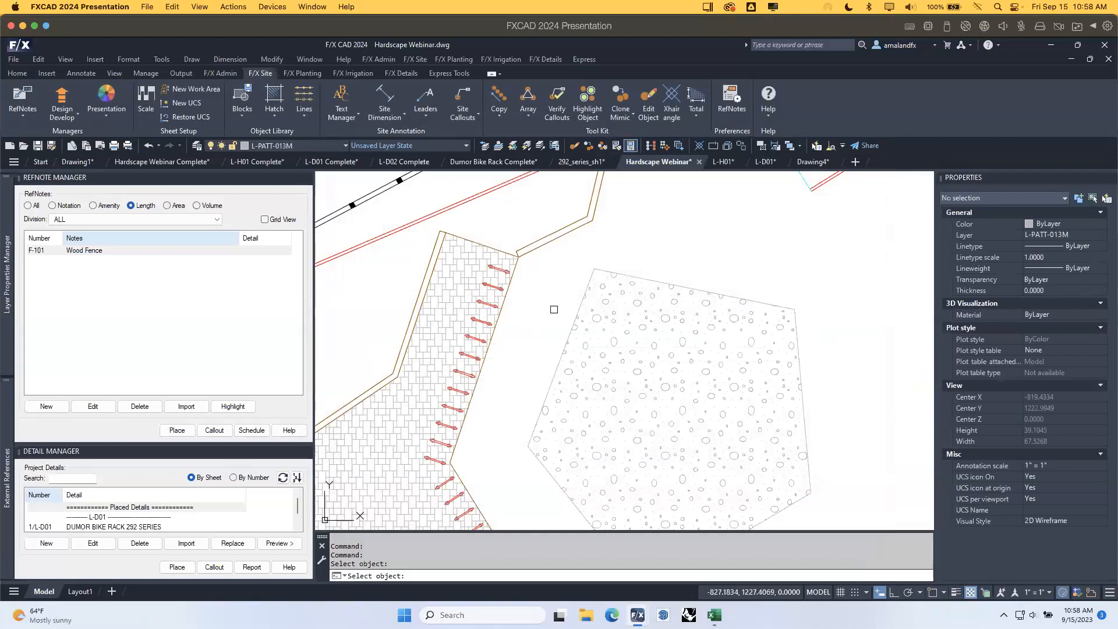
# Save the Hardscape Webinar drawing and reload its updated xref in the L-H01 plan.
pyautogui.rightClick(540, 303)
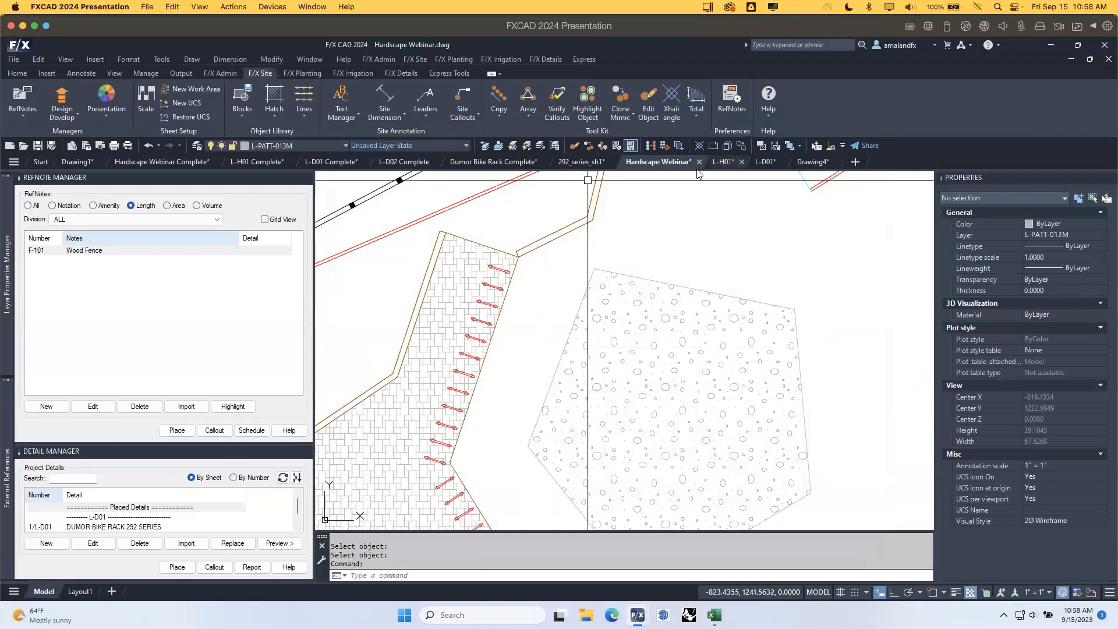
pyautogui.click(37, 146)
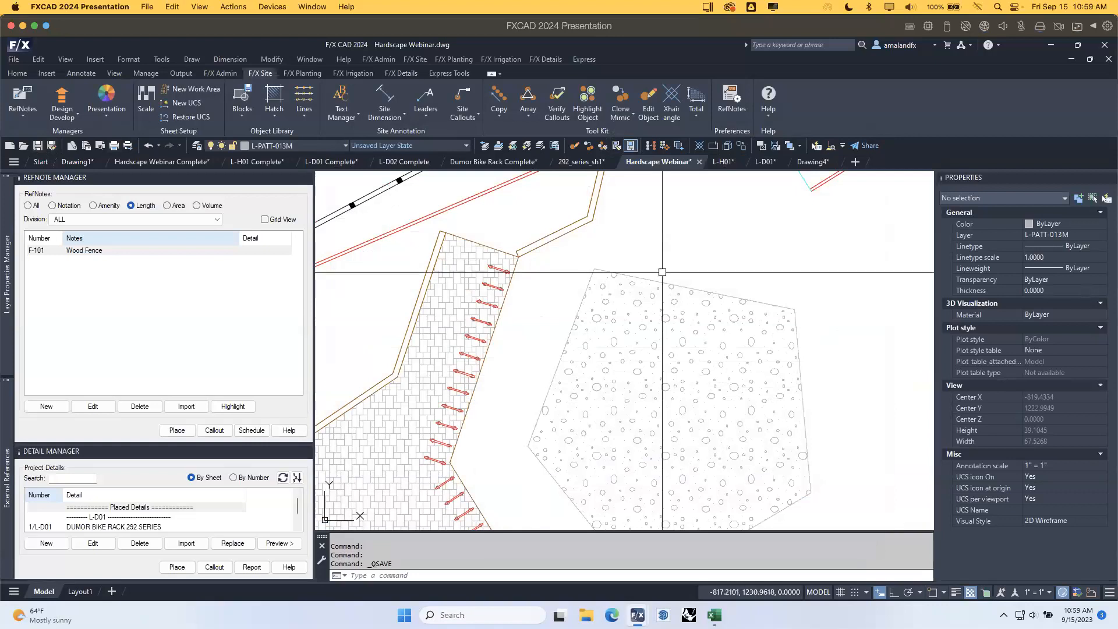
pyautogui.click(720, 162)
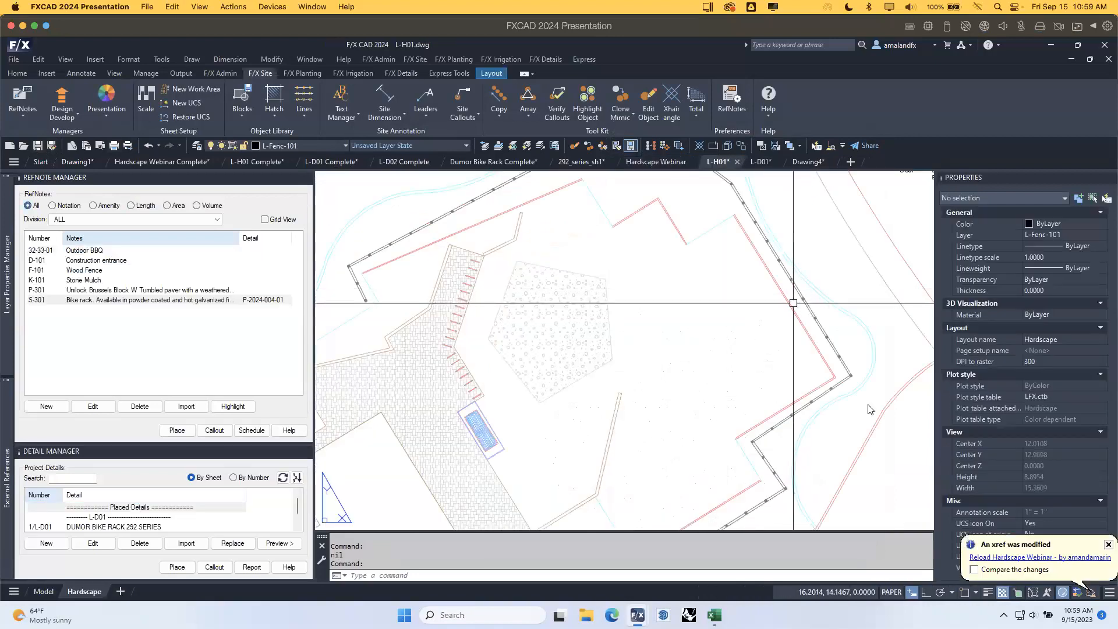
pyautogui.click(1023, 557)
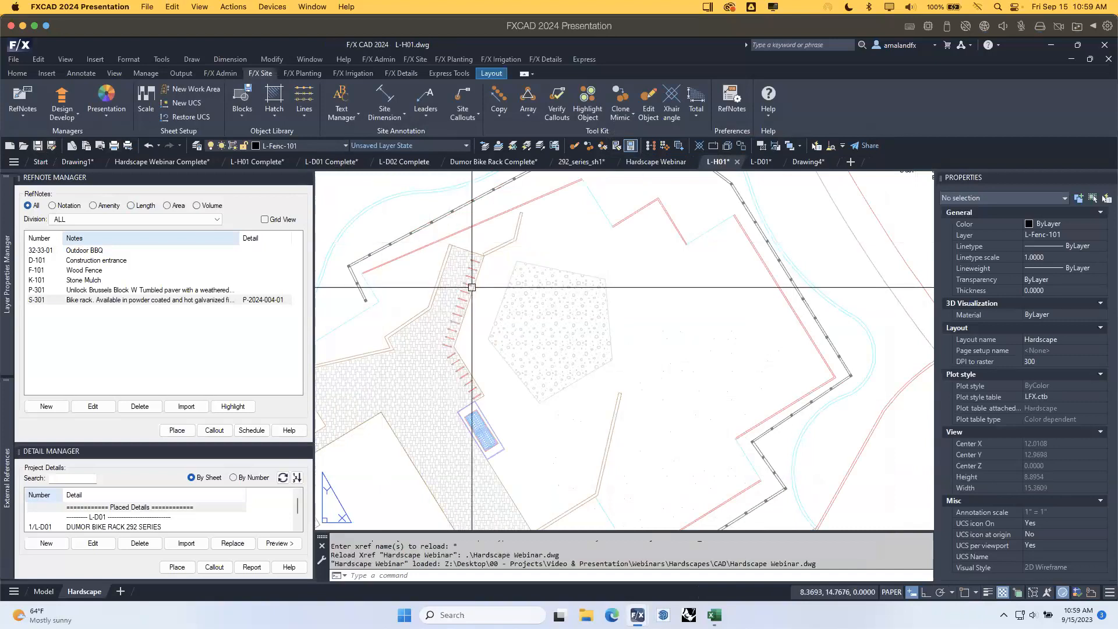
# Start a detail callout and choose detail 1/L-D01, the Dumor bike rack.
pyautogui.scroll(-2, 474, 297)
pyautogui.moveTo(541, 274); pyautogui.dragTo(512, 305, button='middle')
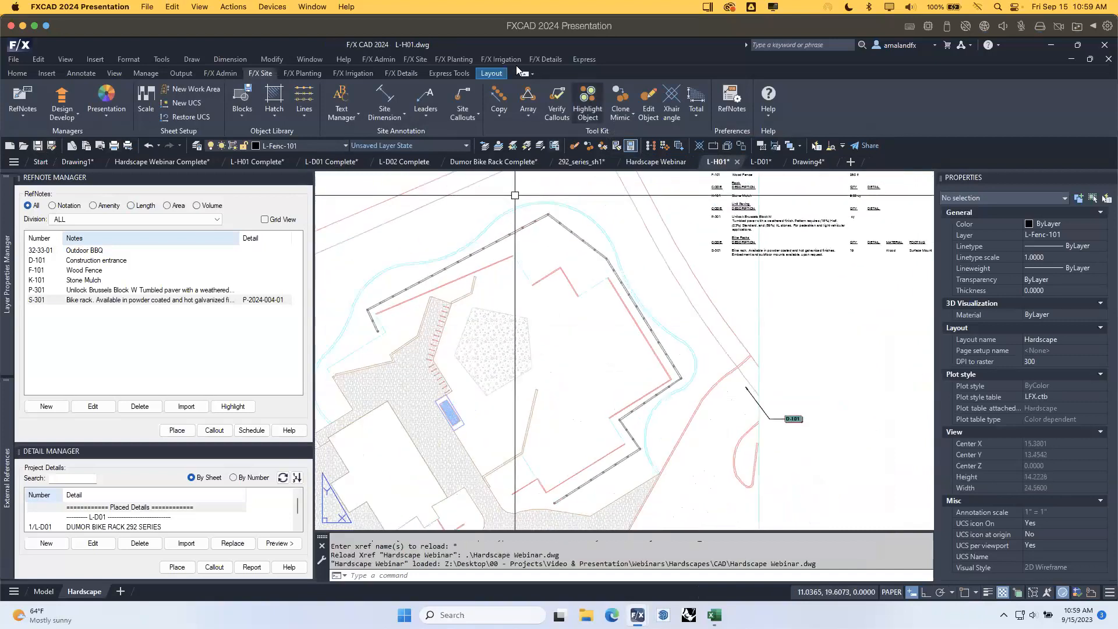
pyautogui.click(402, 74)
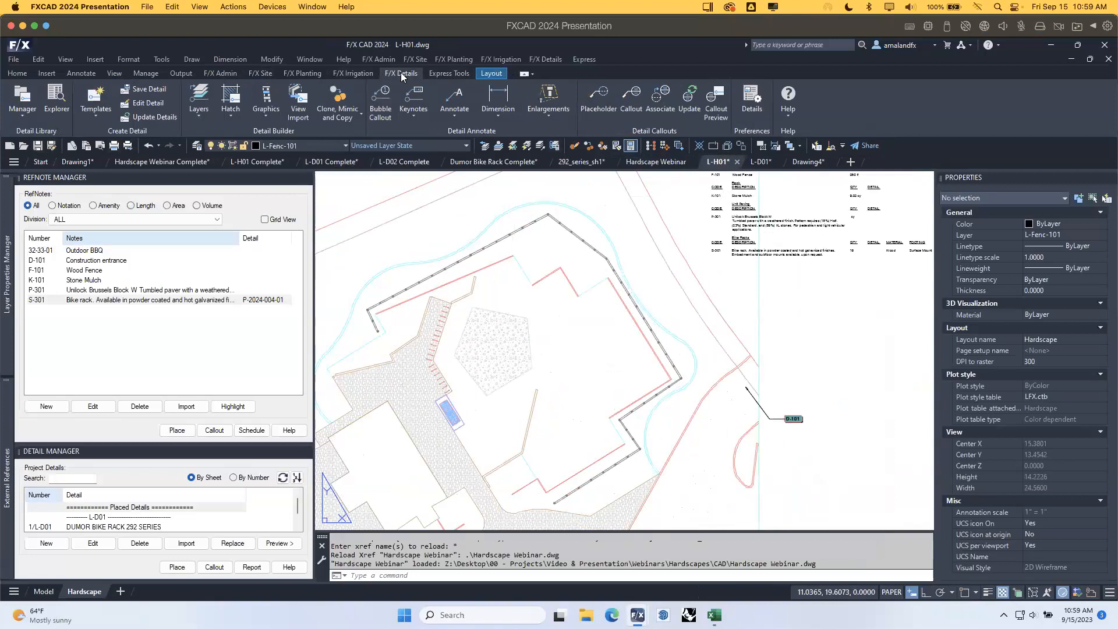
pyautogui.click(632, 96)
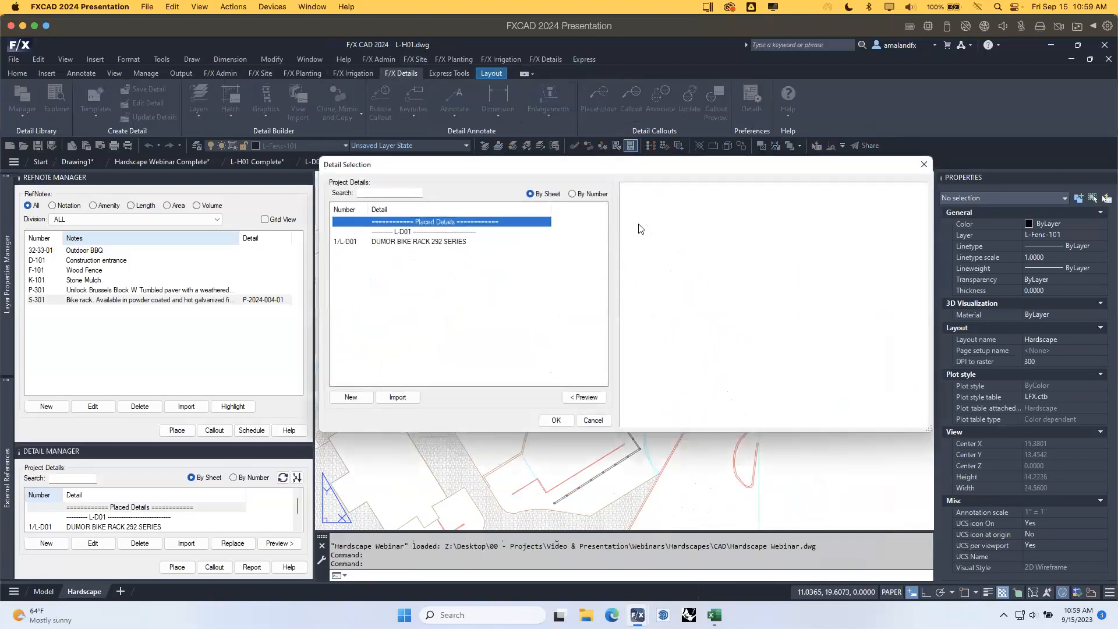
pyautogui.click(412, 242)
pyautogui.click(556, 420)
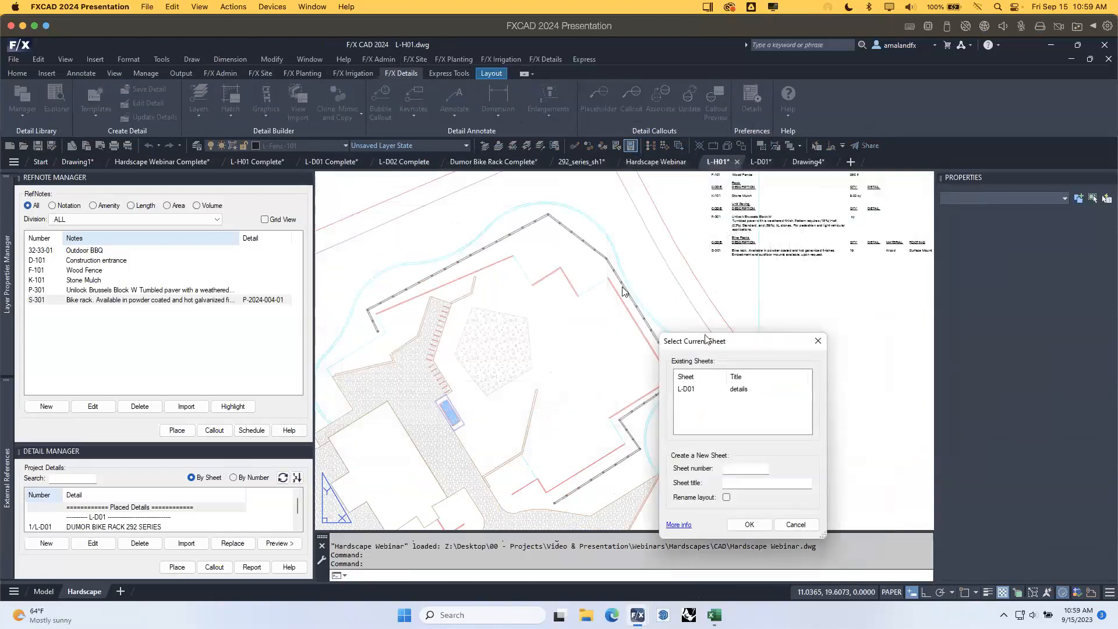
# Define this sheet as L-H01 titled hardscape, renaming the layout to match.
pyautogui.moveTo(708, 341); pyautogui.dragTo(582, 266)
pyautogui.click(623, 398)
pyautogui.write('L-H01')
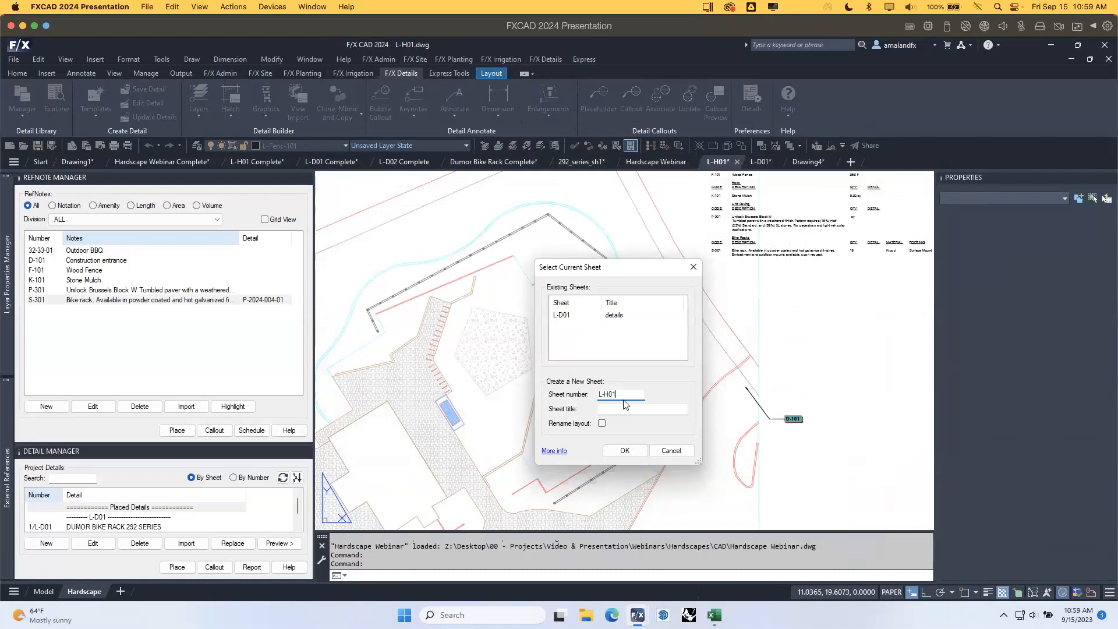
pyautogui.click(613, 412)
pyautogui.write('hardscape')
pyautogui.click(603, 423)
pyautogui.click(624, 451)
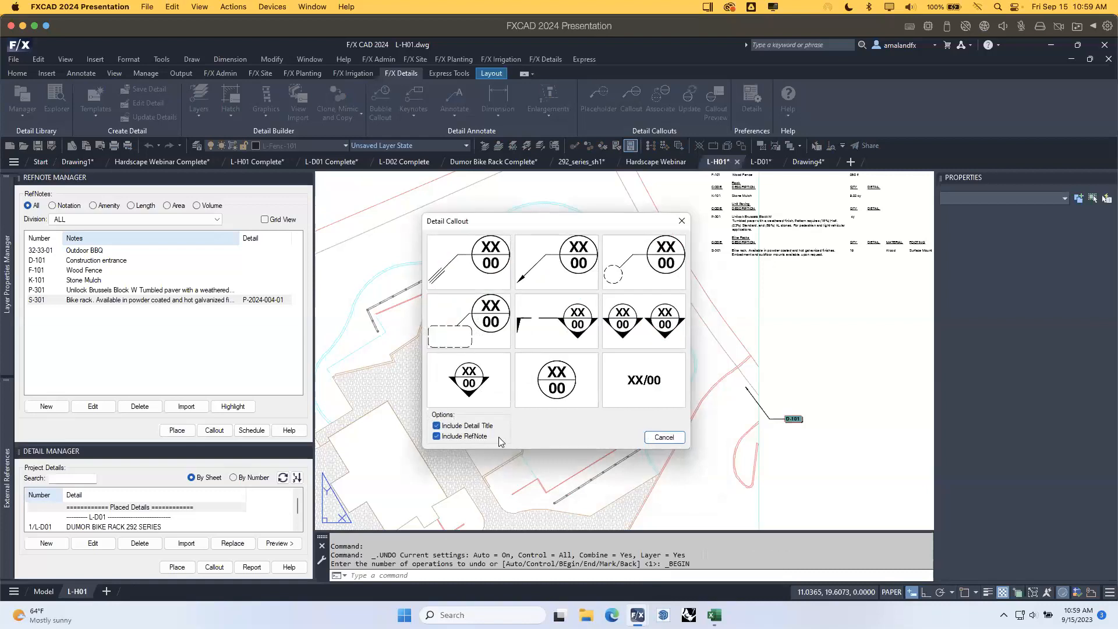
# Place the 1/L-D01 callout with an angled leader pointing at the bike rack.
pyautogui.click(576, 267)
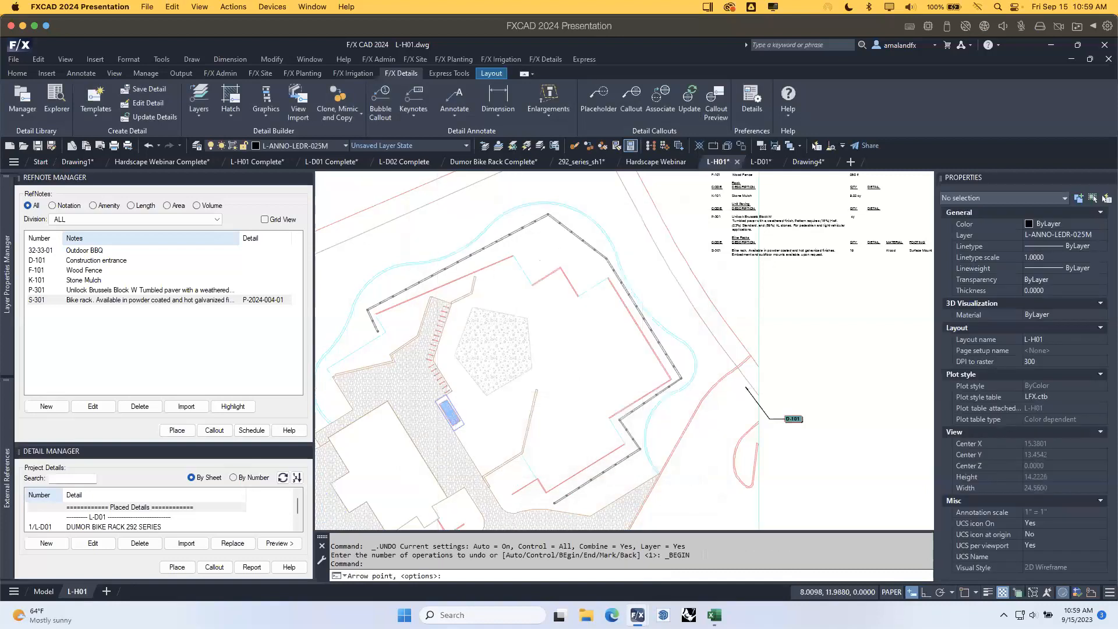
pyautogui.scroll(3, 447, 388)
pyautogui.click(447, 388)
pyautogui.click(478, 340)
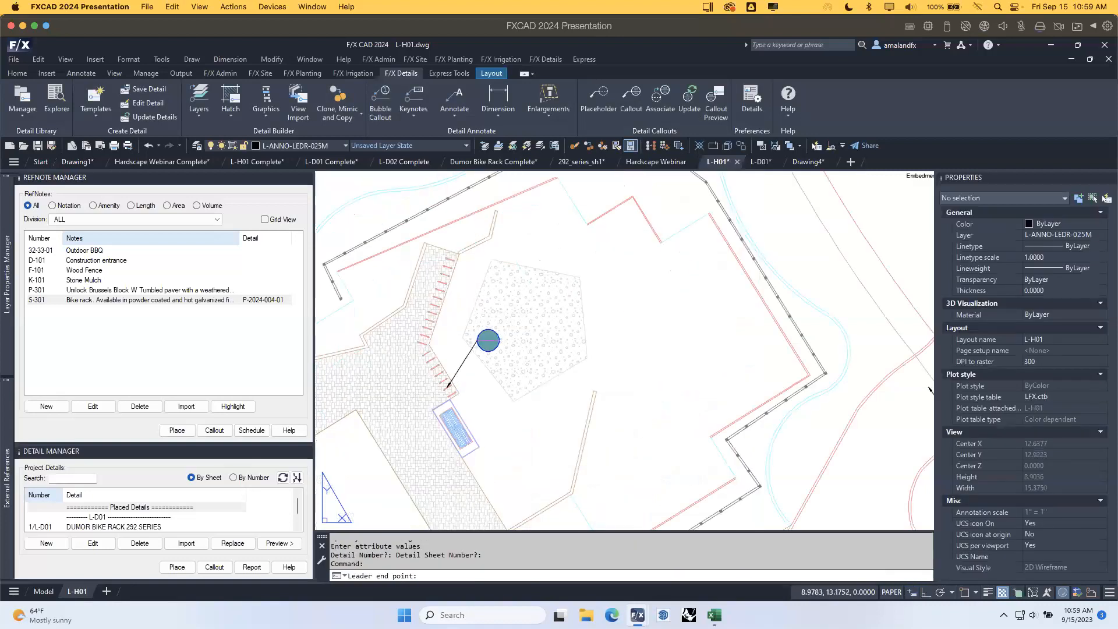
pyautogui.click(624, 338)
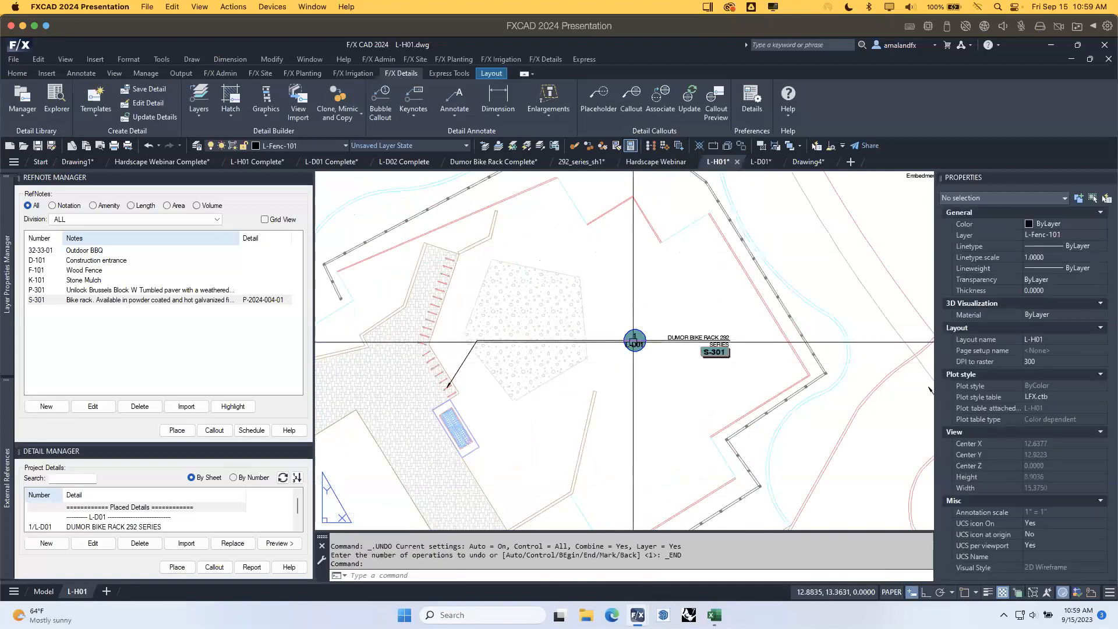
pyautogui.scroll(-3, 630, 350)
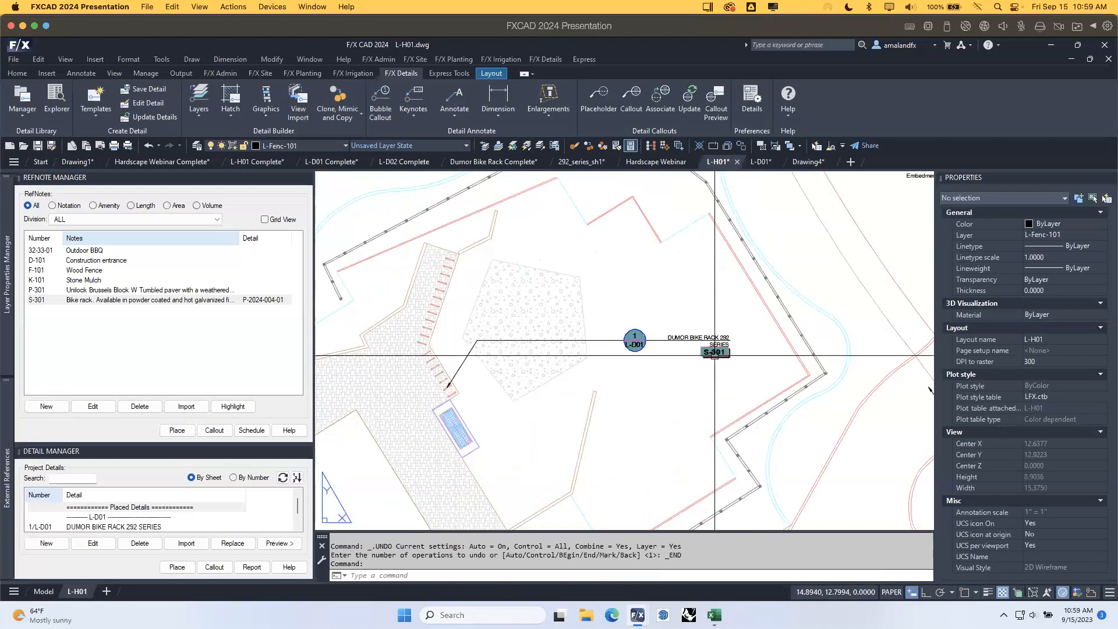
pyautogui.moveTo(866, 296); pyautogui.dragTo(474, 422, button='middle')
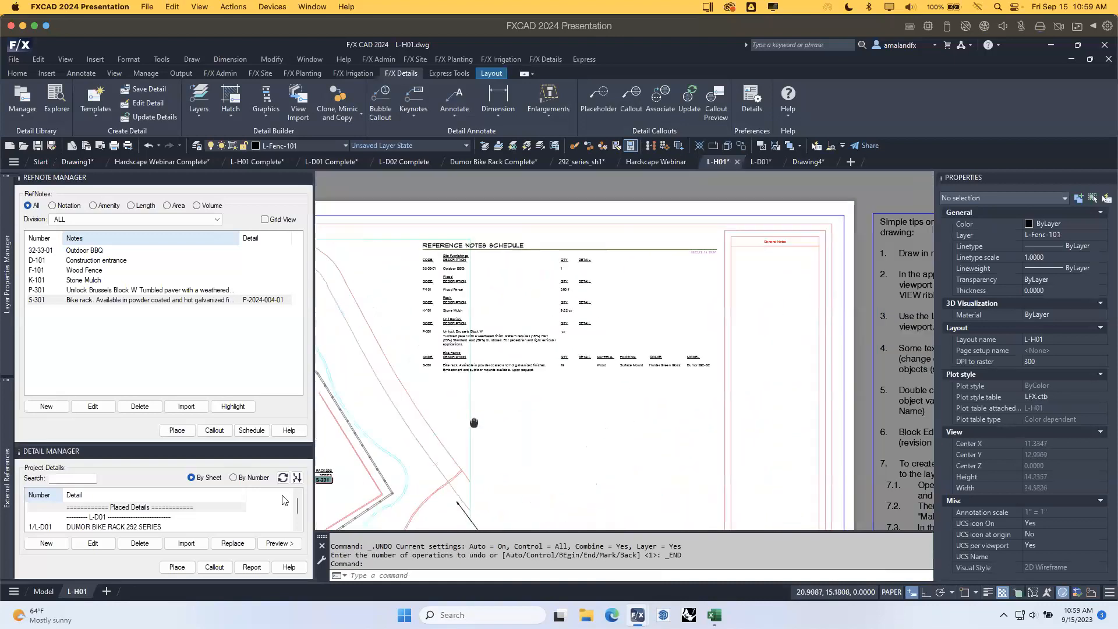
# Regenerate the existing Reference Notes Schedule and pan to check the 1/L-D01 callout beside the S-301 tag.
pyautogui.click(252, 431)
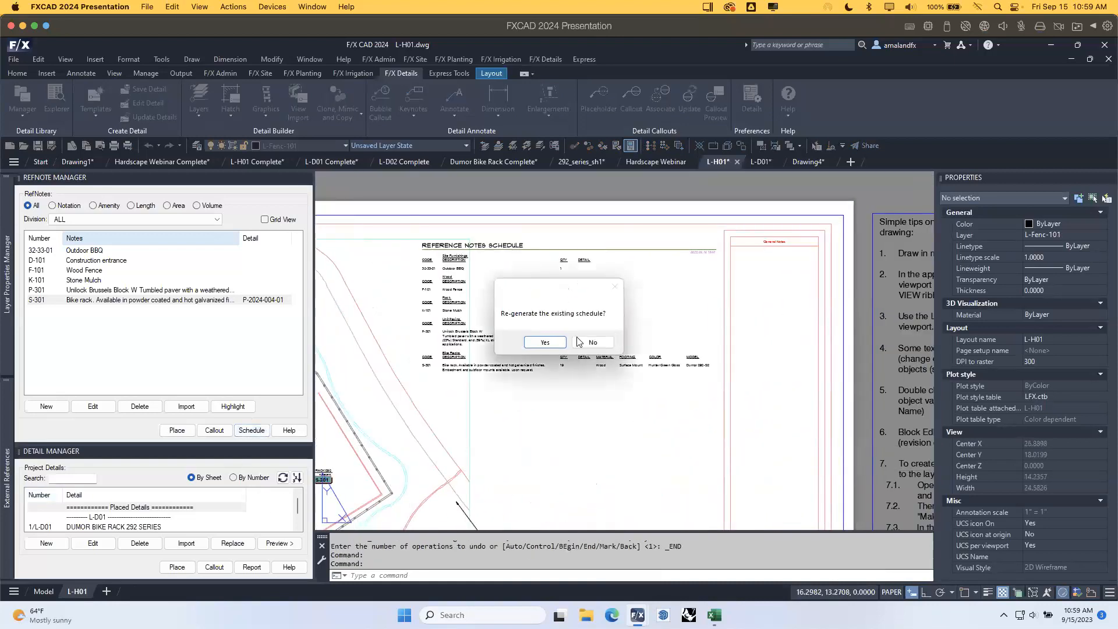
pyautogui.click(546, 343)
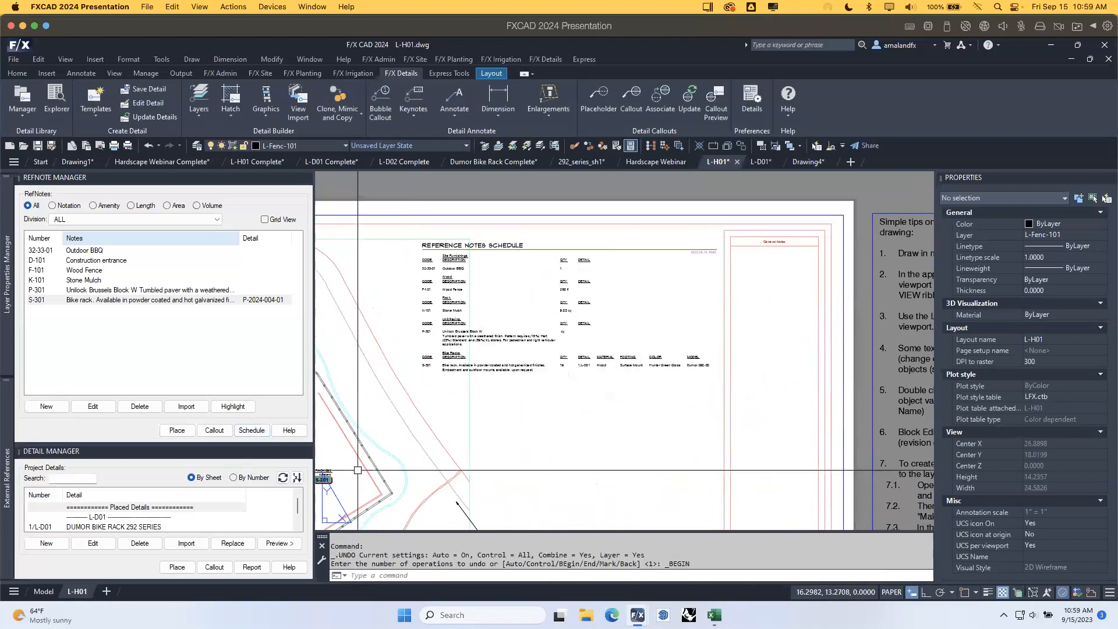
pyautogui.scroll(2, 589, 373)
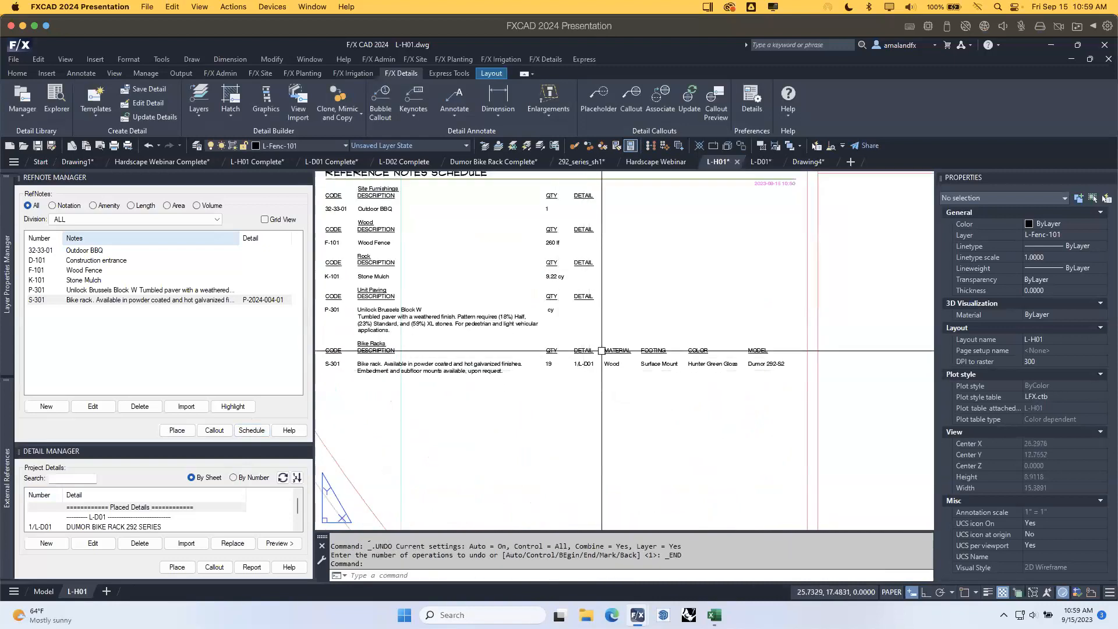
pyautogui.scroll(-2, 600, 382)
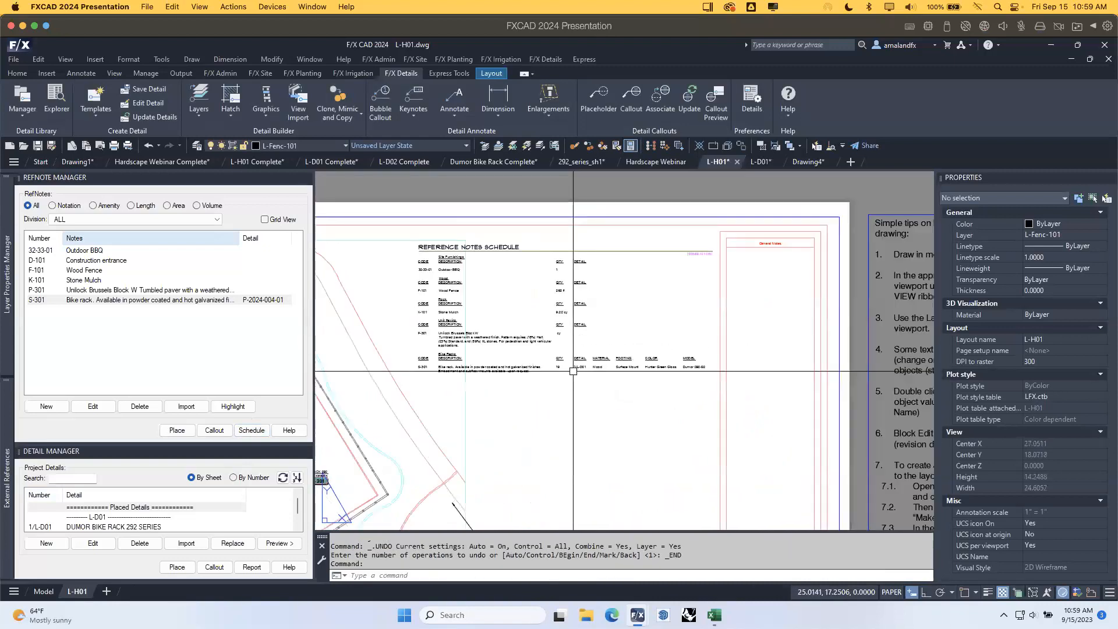
pyautogui.moveTo(486, 345); pyautogui.dragTo(634, 332, button='middle')
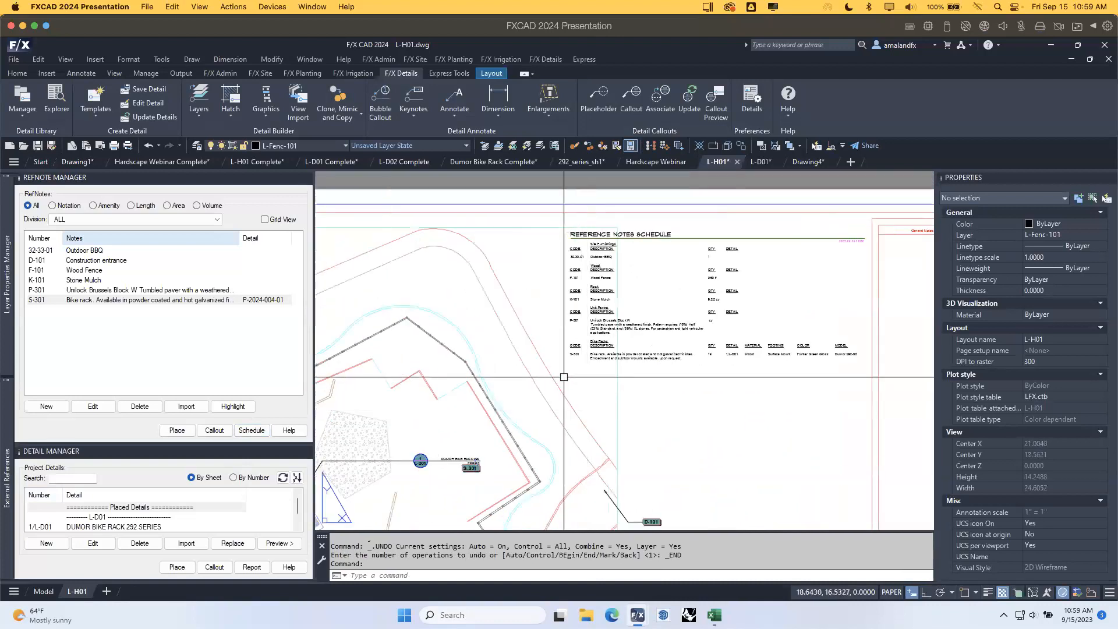
pyautogui.moveTo(355, 430); pyautogui.dragTo(439, 394, button='middle')
pyautogui.moveTo(7, 308)
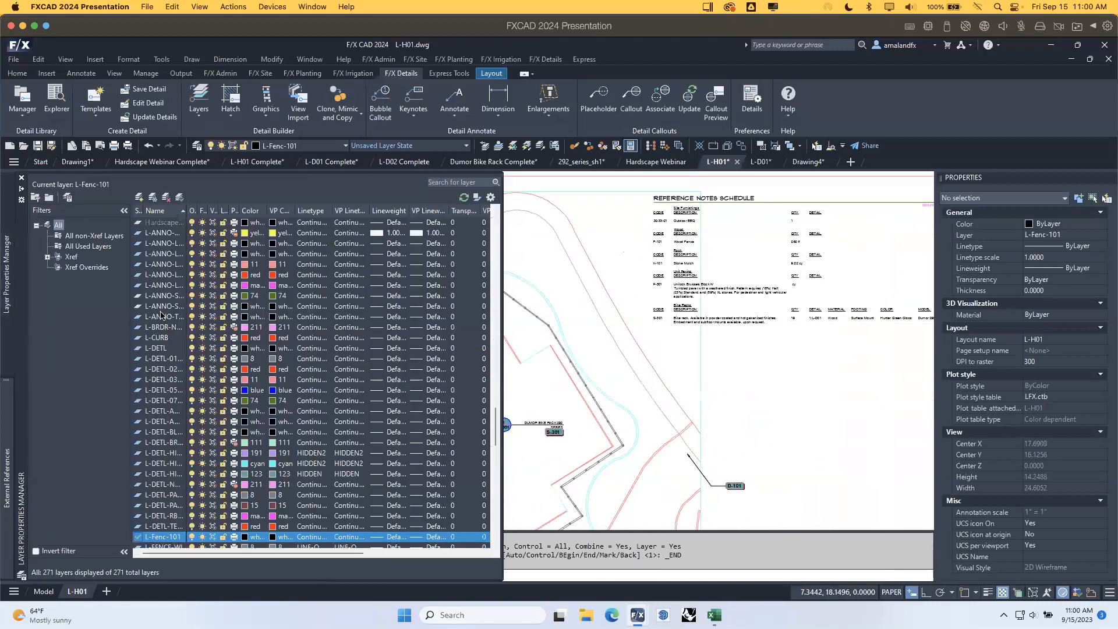
pyautogui.click(779, 386)
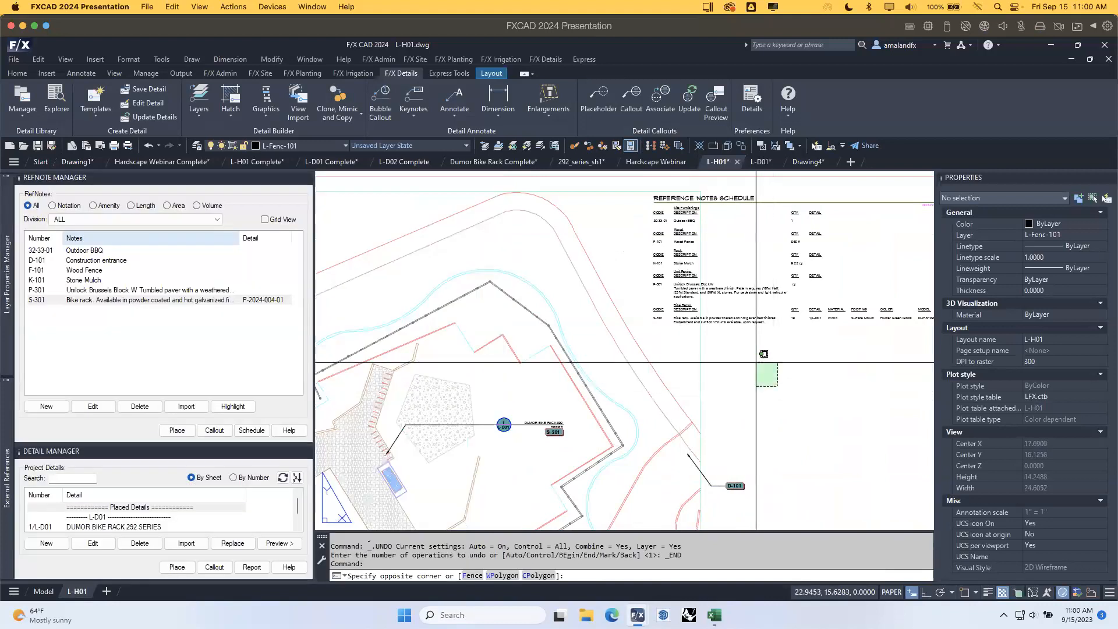
pyautogui.click(755, 361)
pyautogui.moveTo(664, 408); pyautogui.dragTo(711, 373, button='middle')
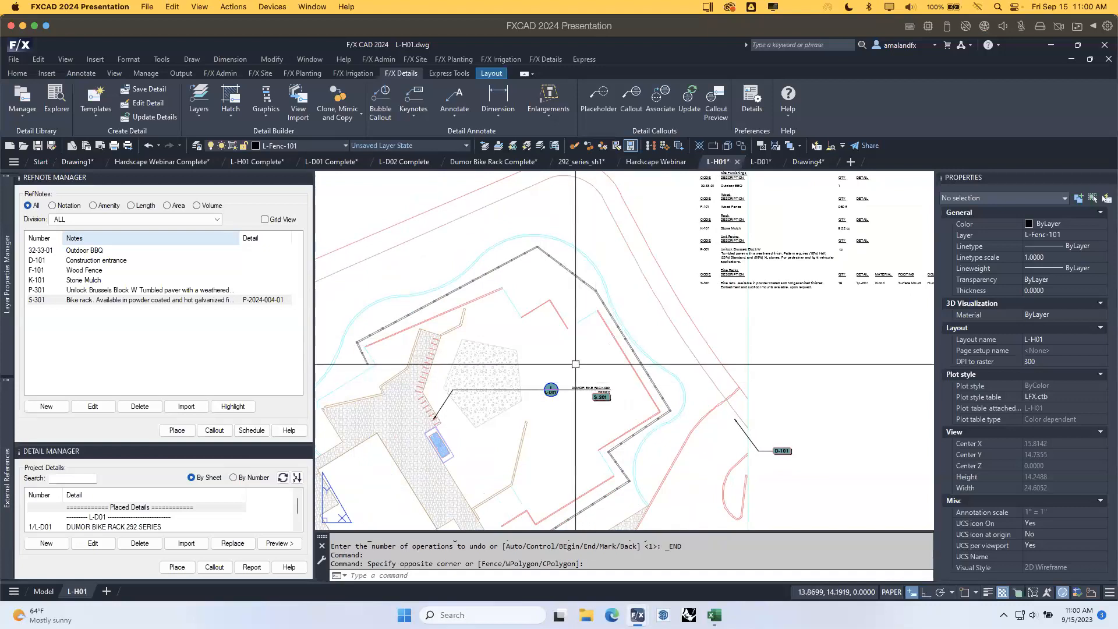
pyautogui.moveTo(738, 282); pyautogui.dragTo(660, 338, button='middle')
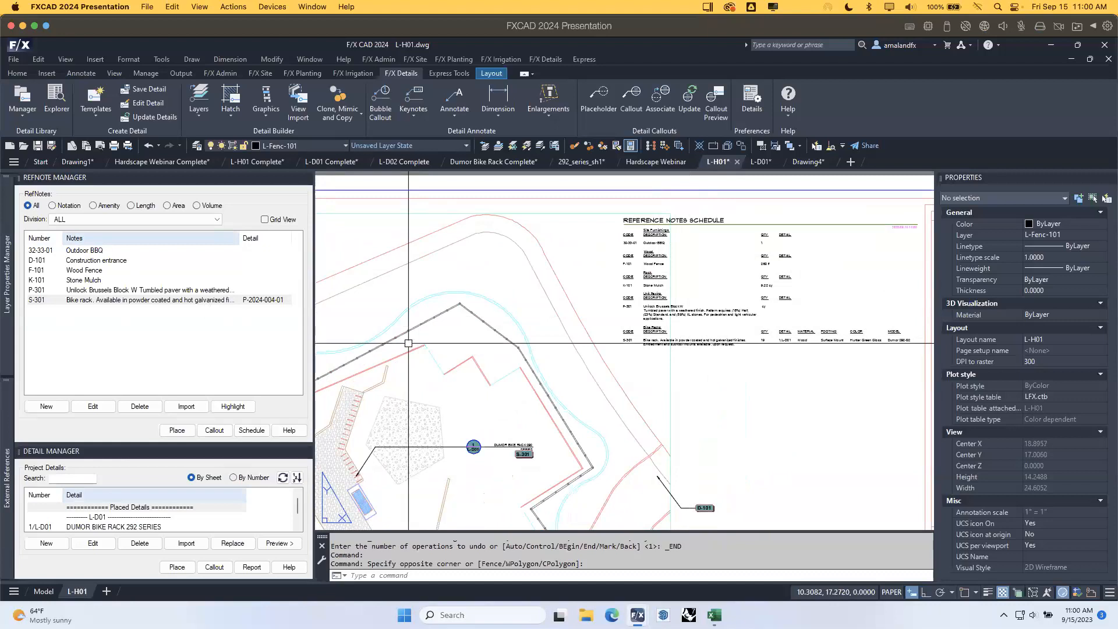
pyautogui.click(261, 73)
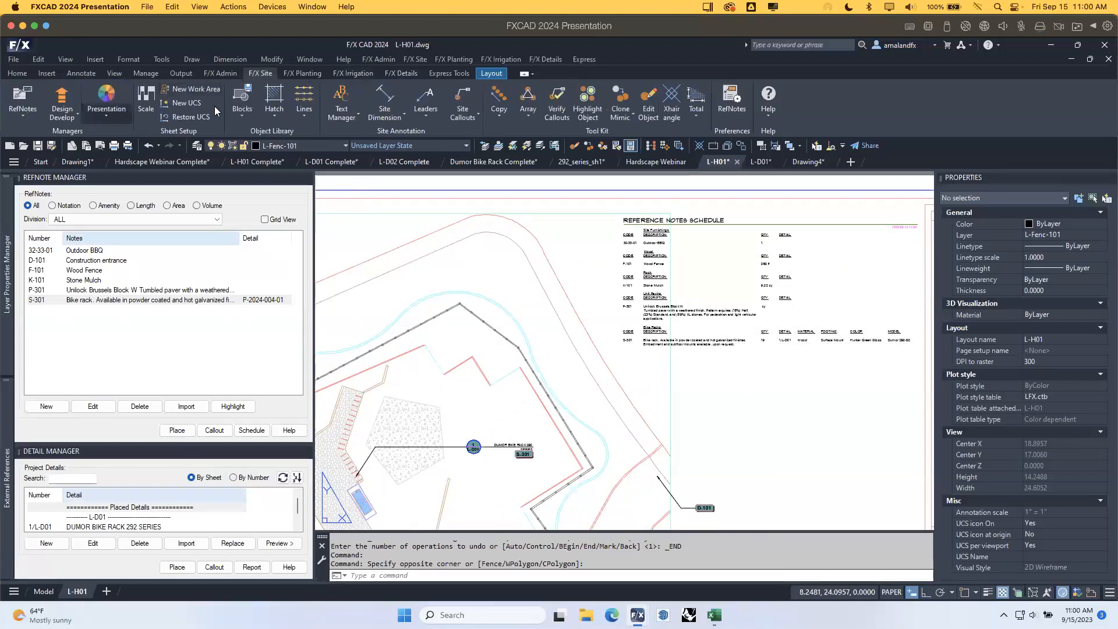
pyautogui.click(400, 74)
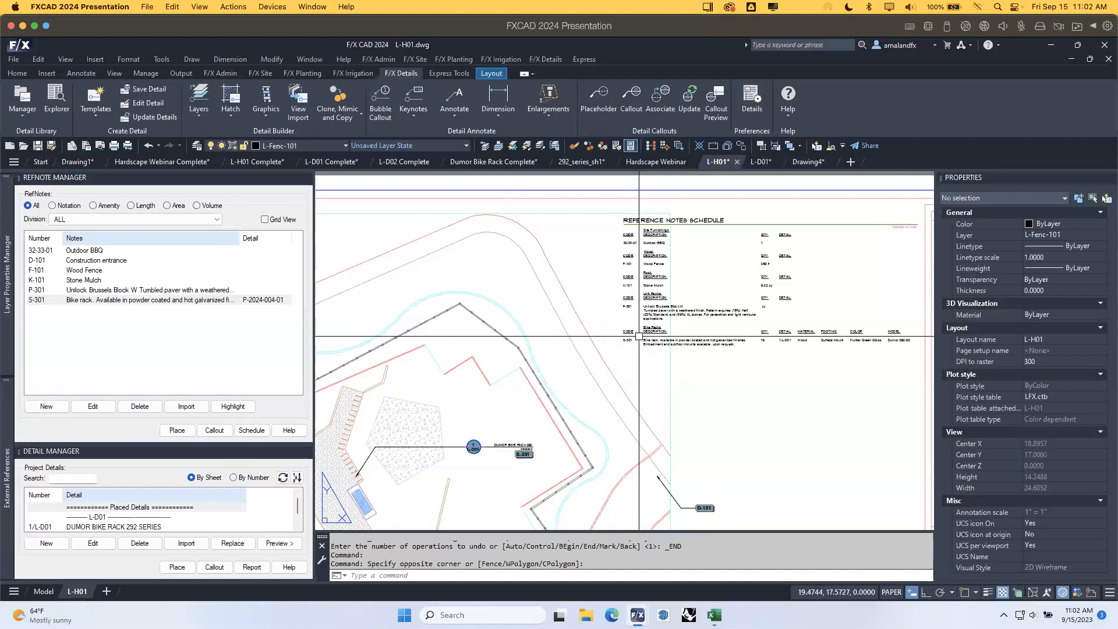
pyautogui.moveTo(7, 280)
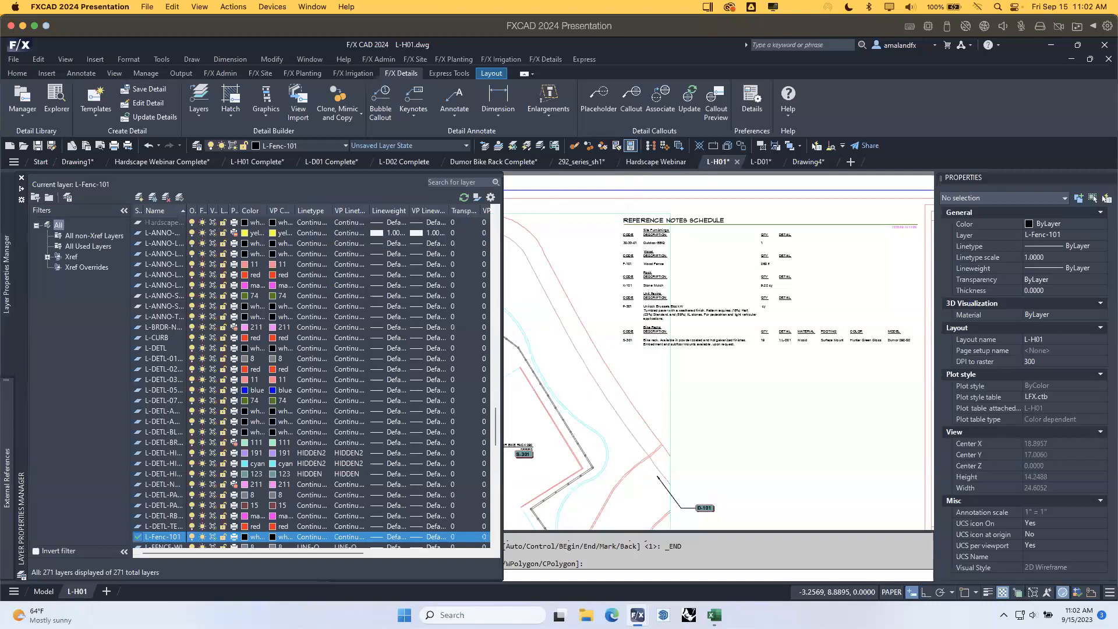
pyautogui.click(715, 397)
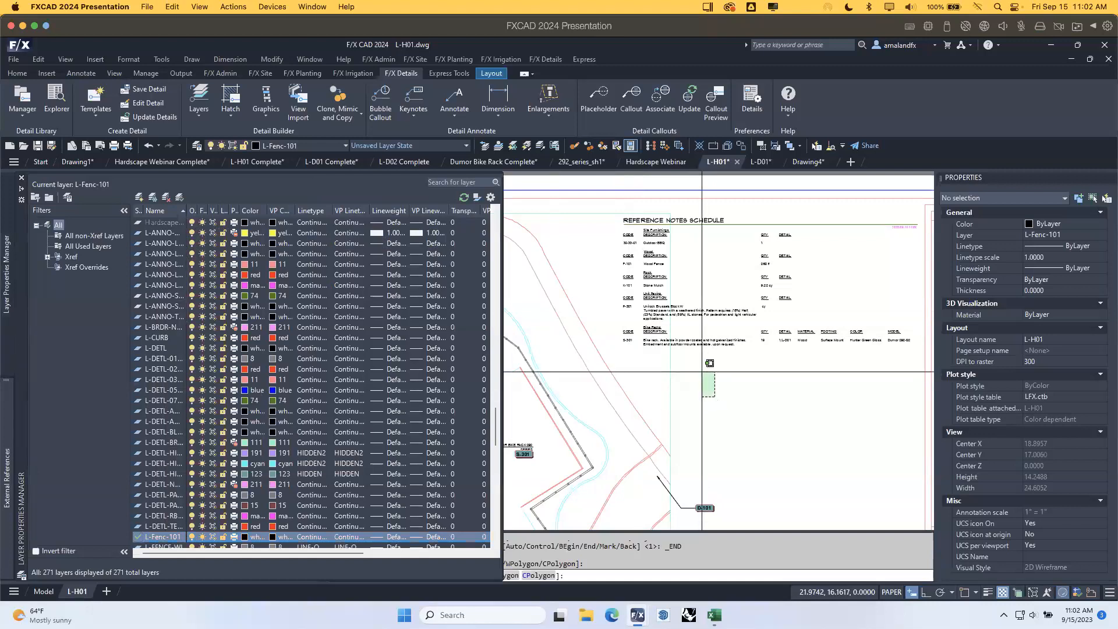
pyautogui.click(702, 371)
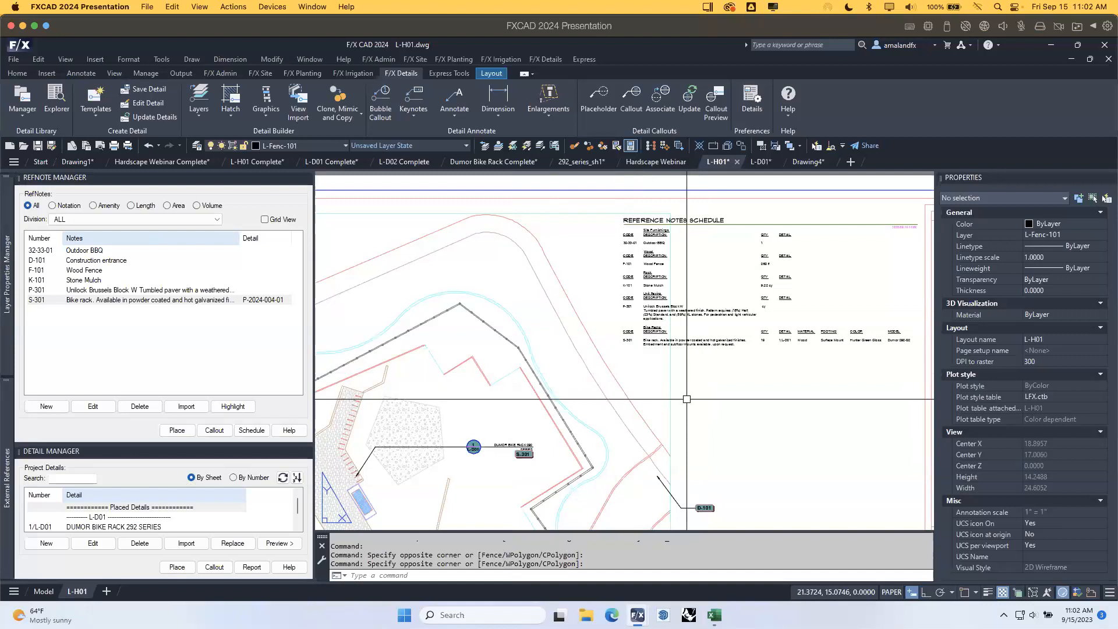